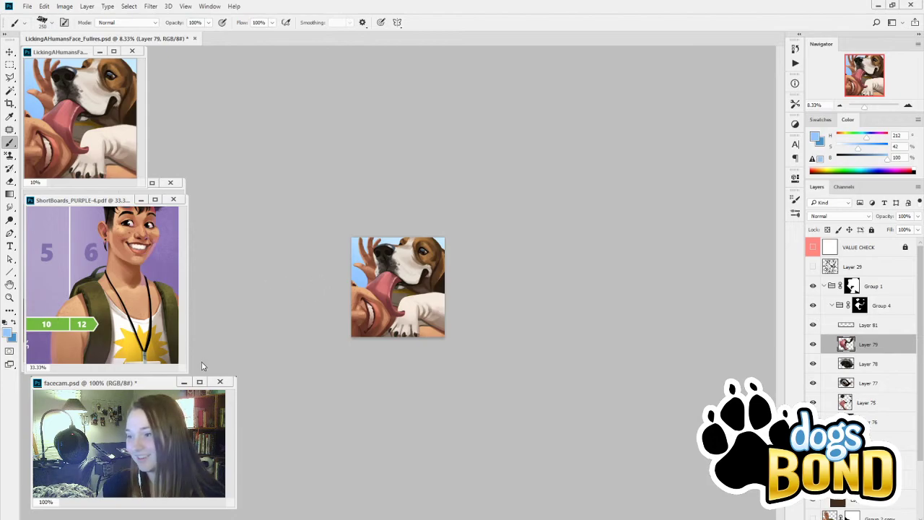
Step: Shorten the ShortBoards_PURPLE-4.pdf reference window and shift it slightly to sit above the facecam window
drag(186, 374, 187, 359)
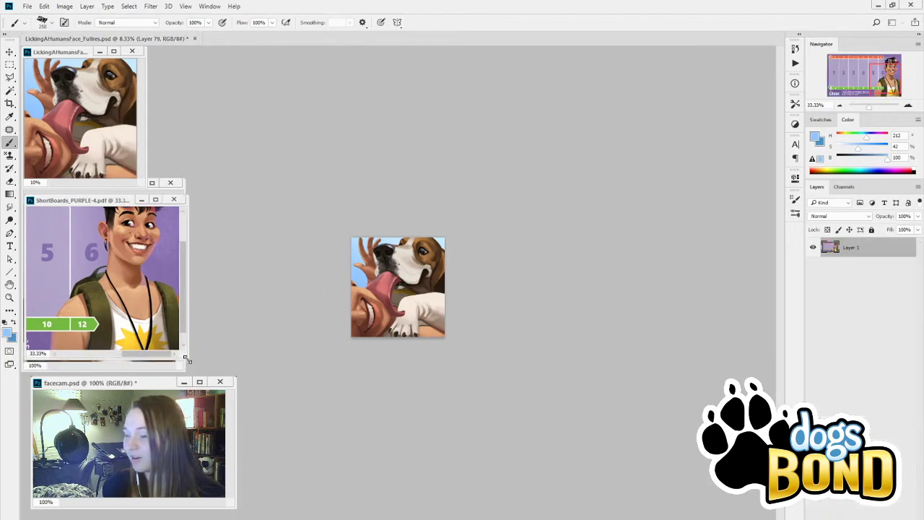
mouse_move(104, 205)
mouse_down()
mouse_move(113, 229)
mouse_move(103, 205)
mouse_up()
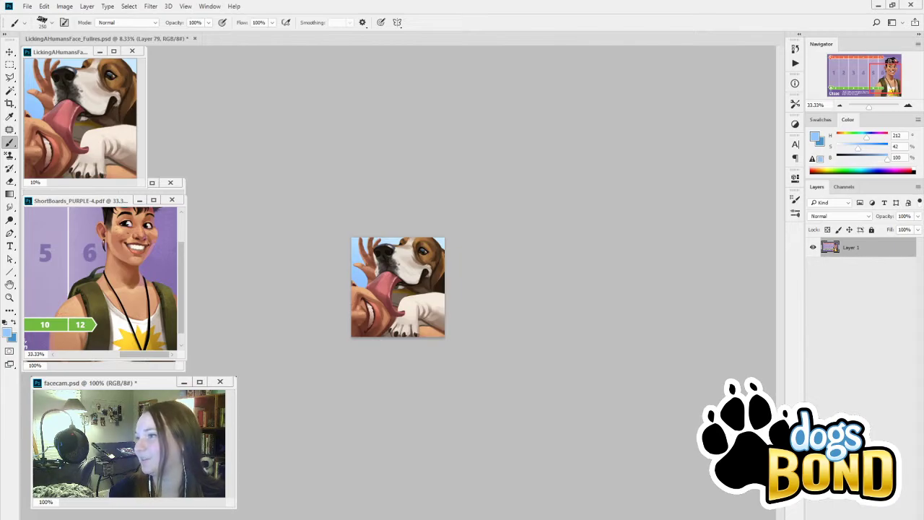
click(199, 72)
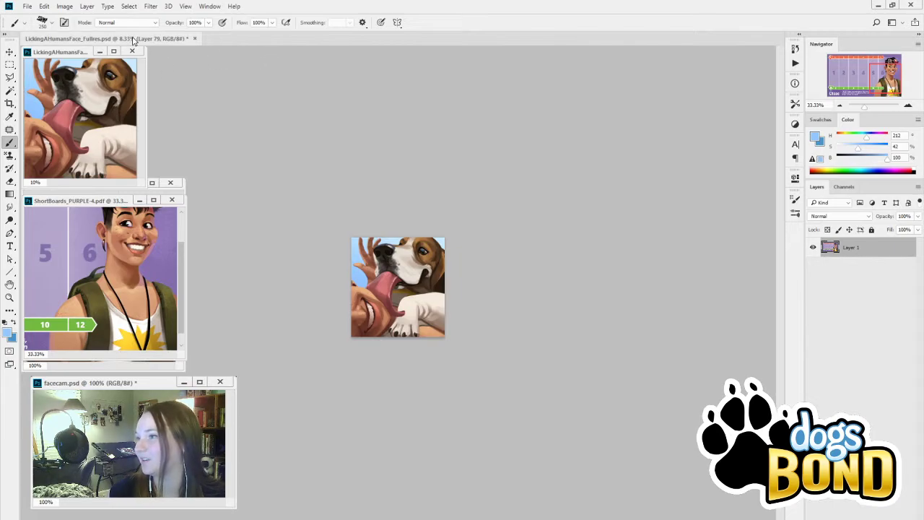
click(28, 7)
click(38, 27)
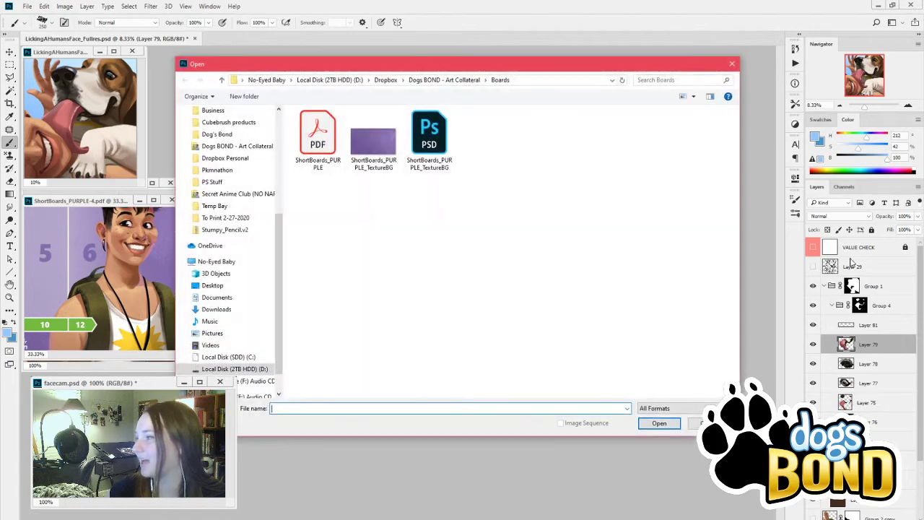
click(386, 80)
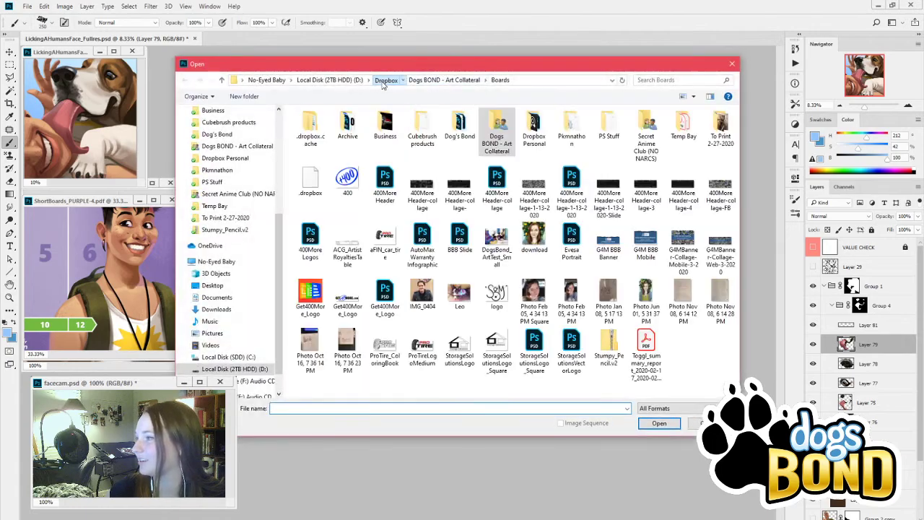
double_click(459, 126)
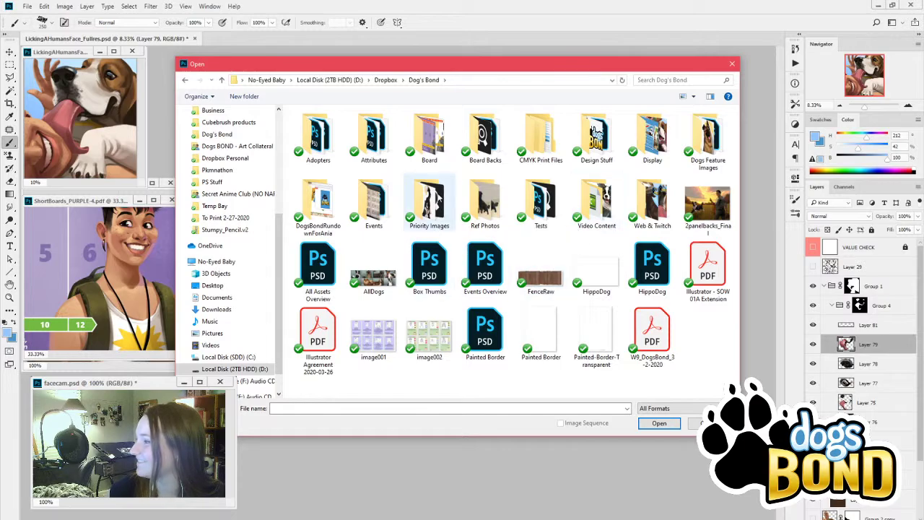
click(698, 424)
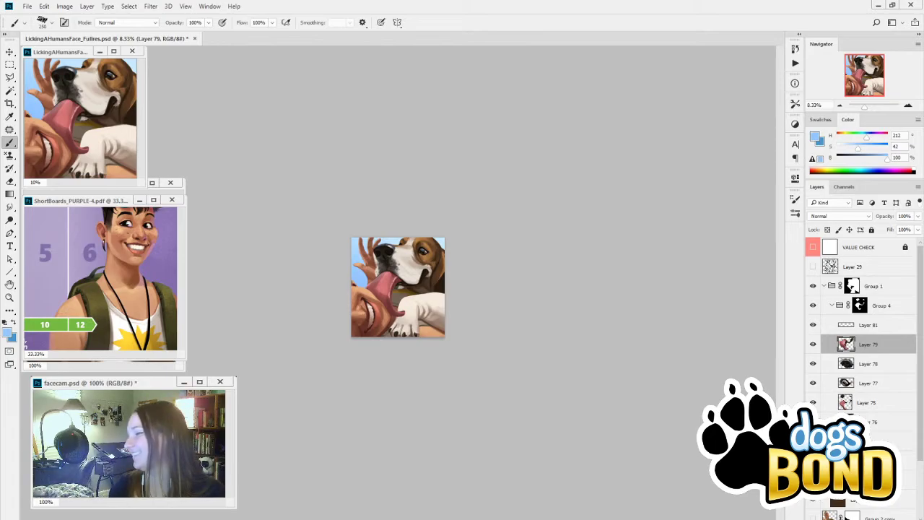
Step: Compare the dog painting with and without Layer 79 by switching the layer's visibility off and on
click(813, 346)
click(813, 345)
click(813, 345)
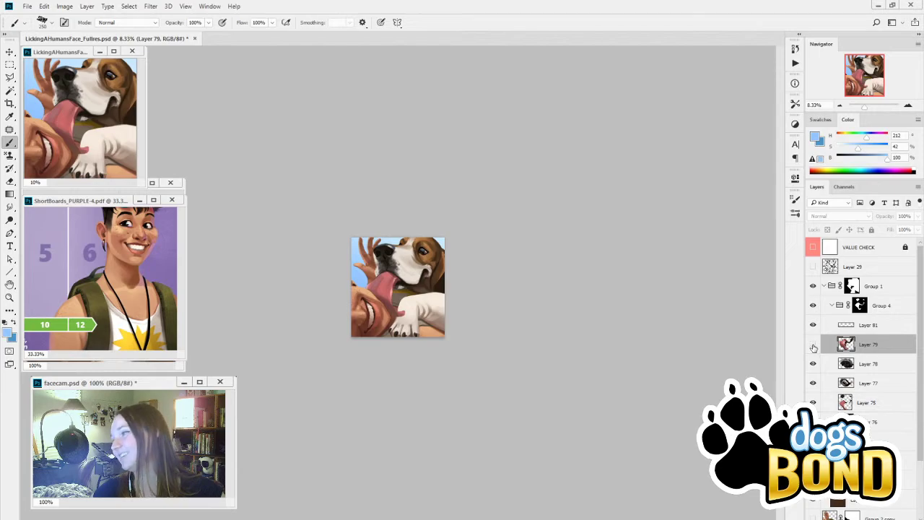
click(813, 345)
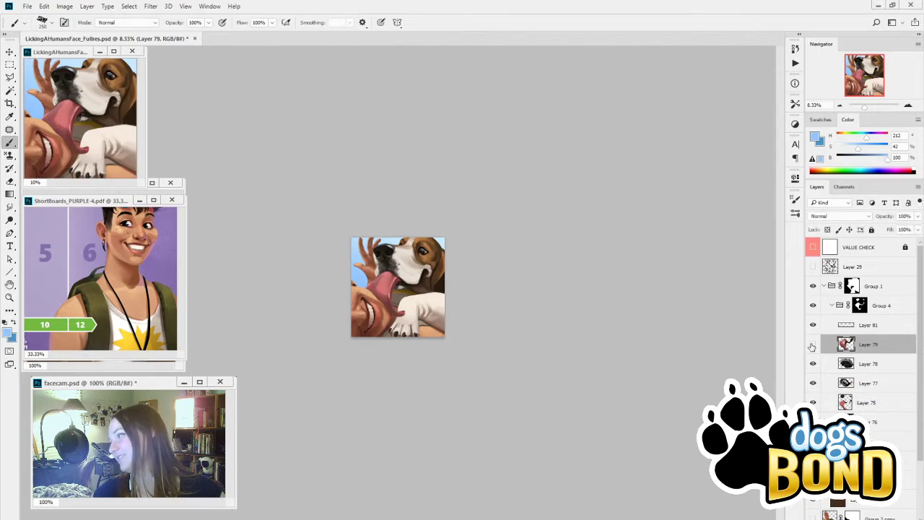
click(813, 344)
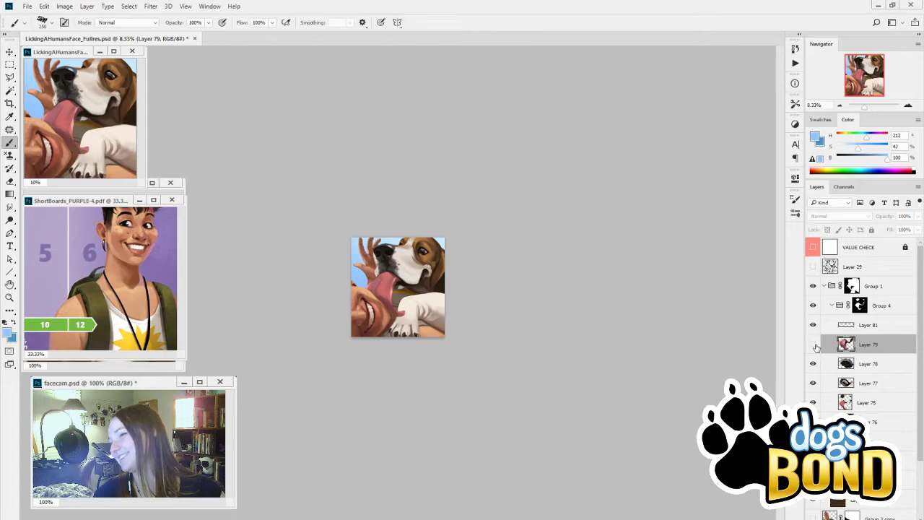
click(813, 345)
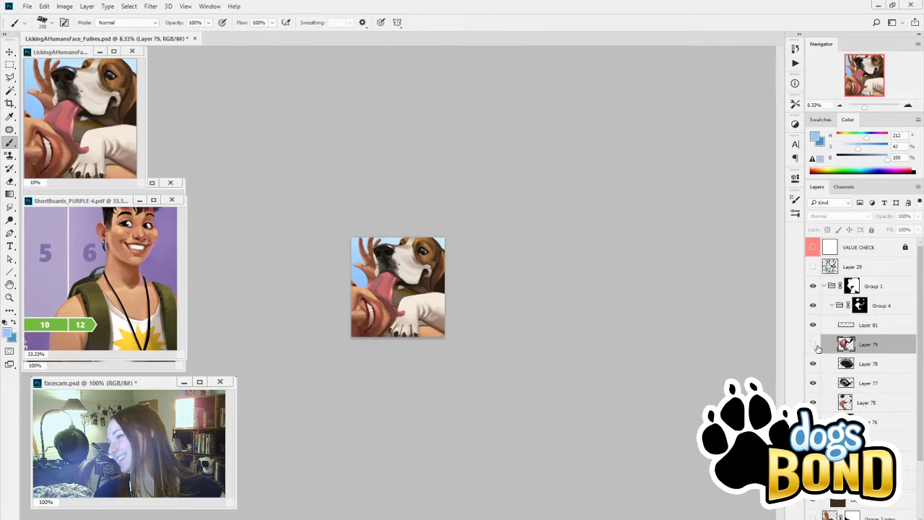
click(813, 345)
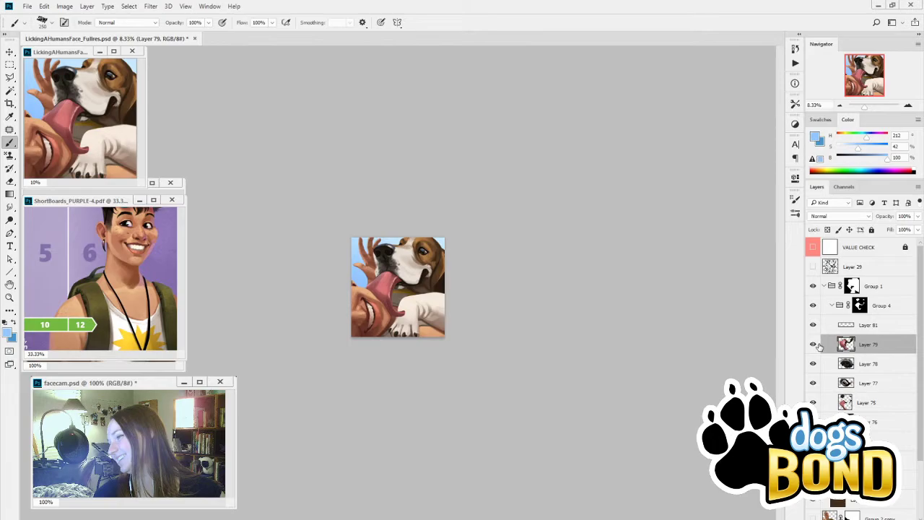
click(813, 344)
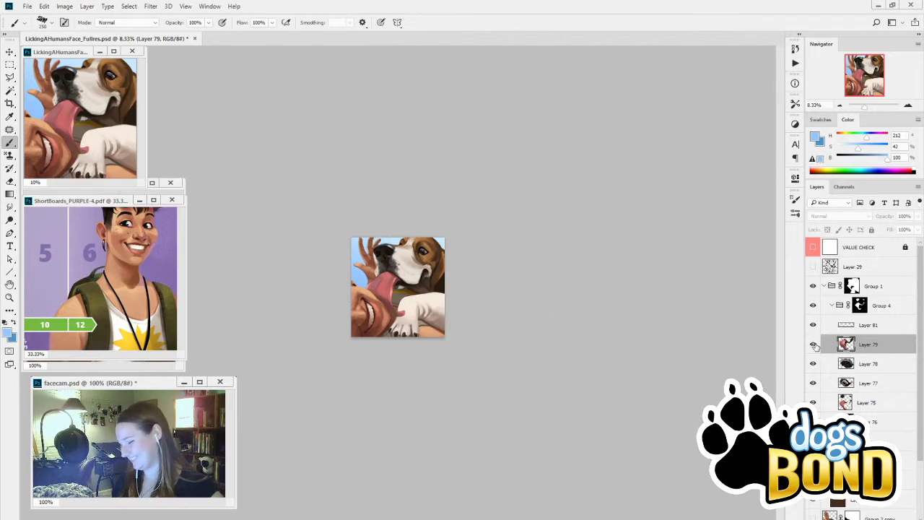
click(813, 345)
click(813, 345)
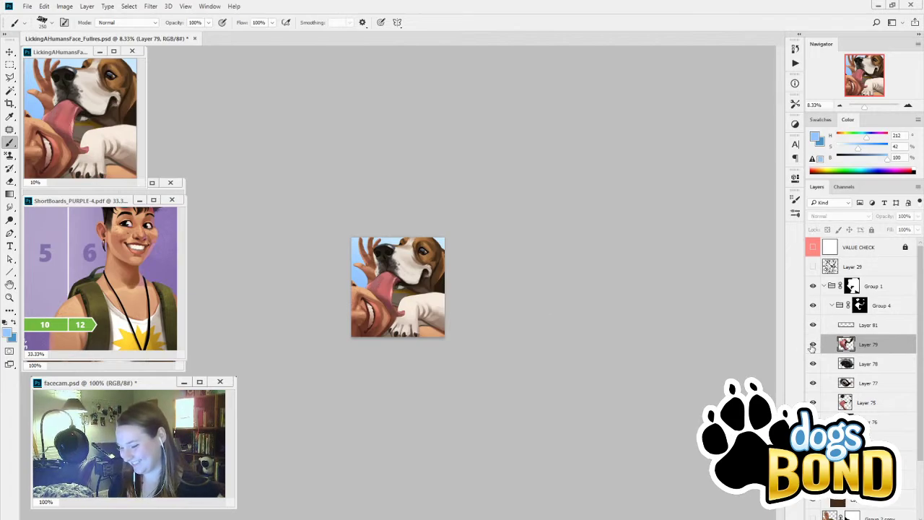
Step: Enlarge the painting to 25% and compare the dog's tongue and fur with Layer 79 shown and hidden
click(908, 106)
click(908, 105)
click(909, 106)
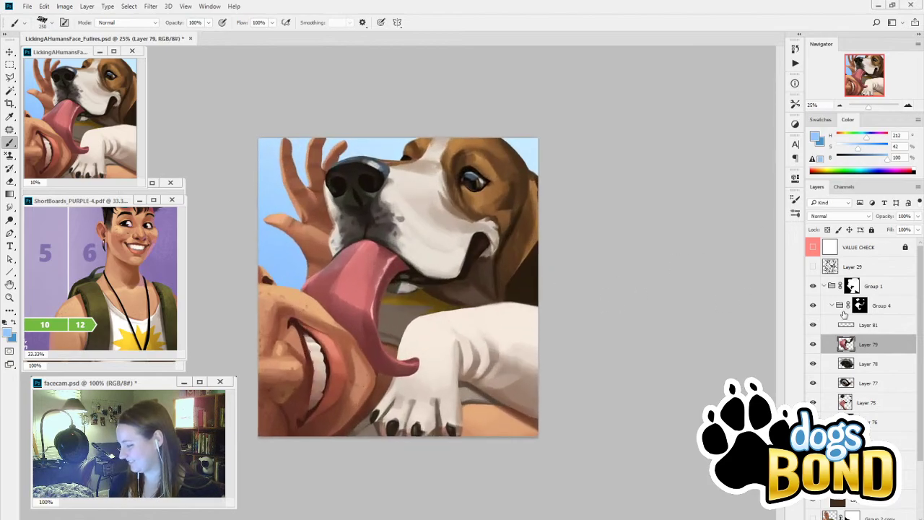
click(813, 347)
click(813, 342)
click(814, 340)
click(813, 338)
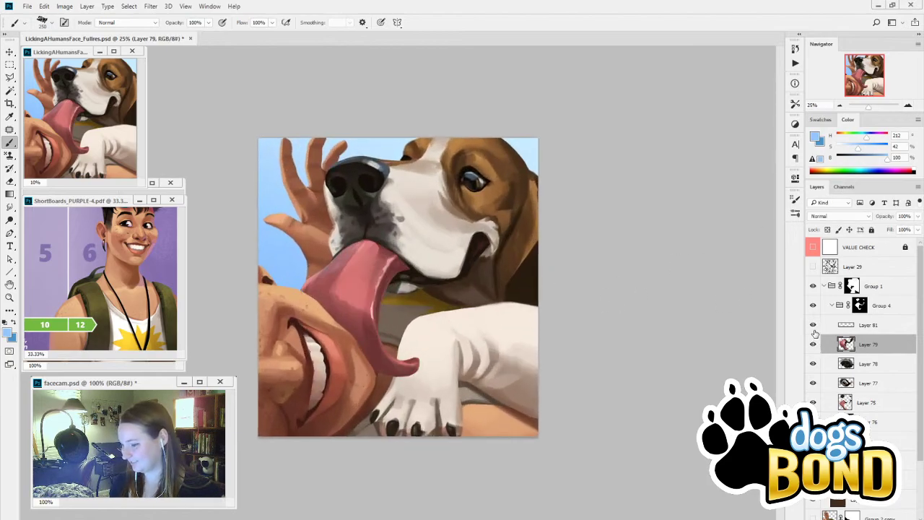
Step: With Layer 79 hidden, sample the tongue's muted red (H 4, S 45, B 59), then add a new paint layer above the restored Layer 79
click(814, 347)
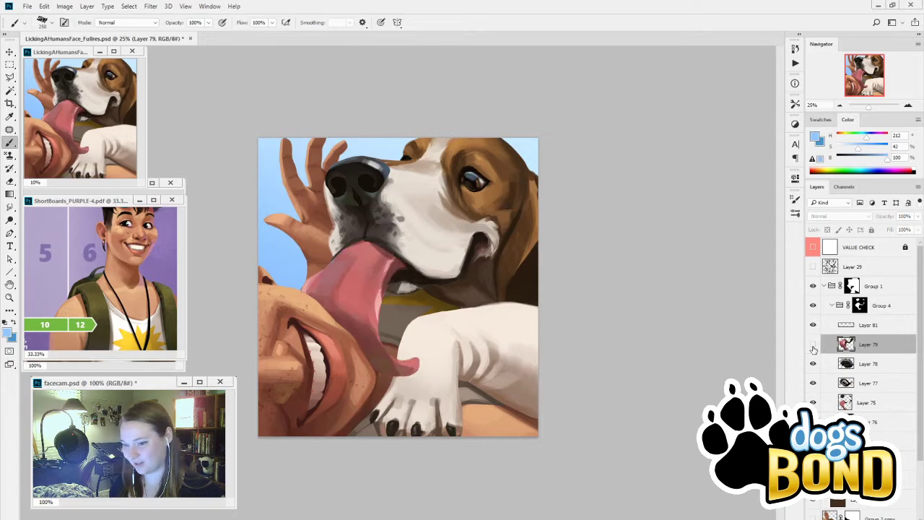
key(i)
click(333, 314)
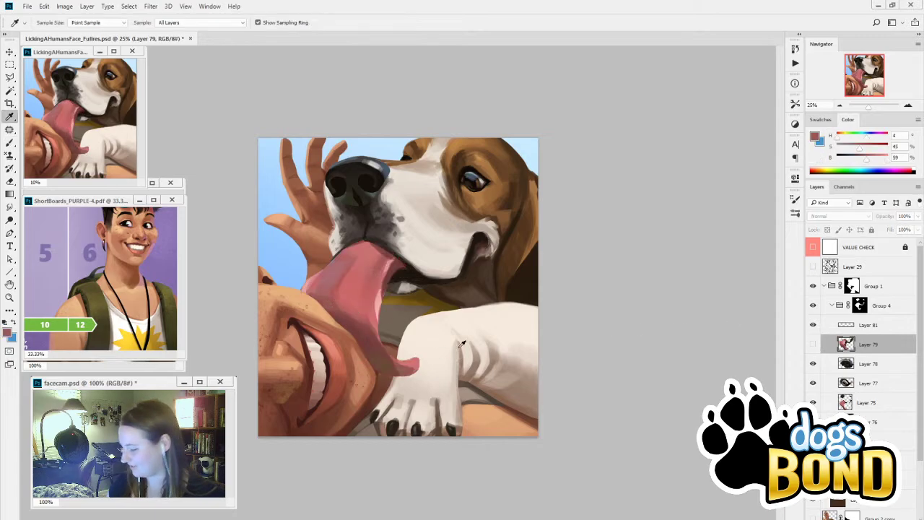
click(814, 346)
key(ctrl+shift+alt+n)
key(b)
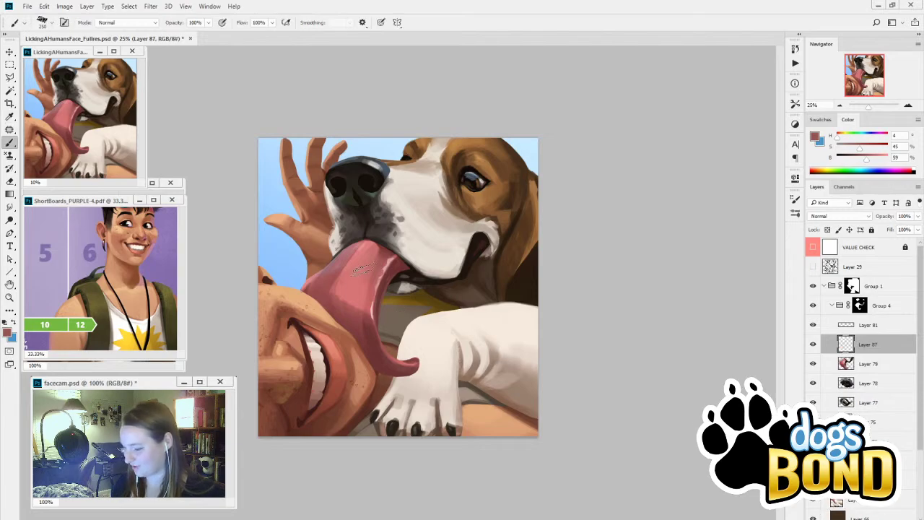
Step: Brush darker red shading down the tongue's left side on Layer 87, undoing unwanted passes and sampling a deeper red
mouse_move(355, 242)
mouse_down()
mouse_move(325, 293)
mouse_move(331, 310)
mouse_up()
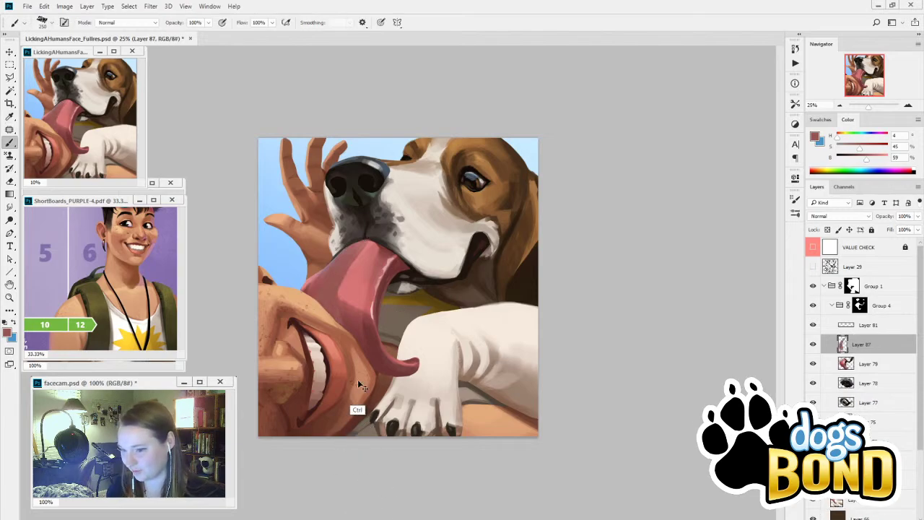
key(ctrl+z)
drag(358, 244, 316, 299)
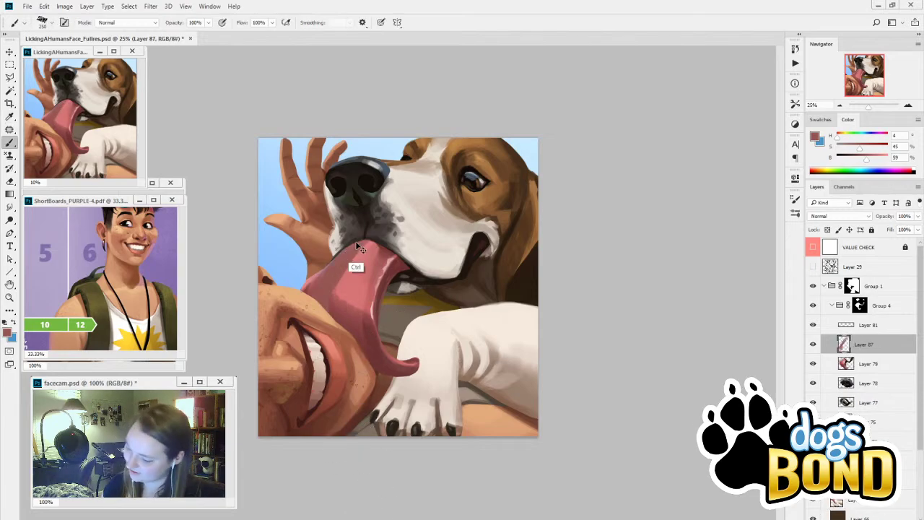
key(ctrl+z)
mouse_move(361, 241)
mouse_down()
mouse_move(319, 279)
mouse_move(333, 306)
mouse_move(318, 290)
mouse_up()
alt+click(355, 340)
key(ctrl+z)
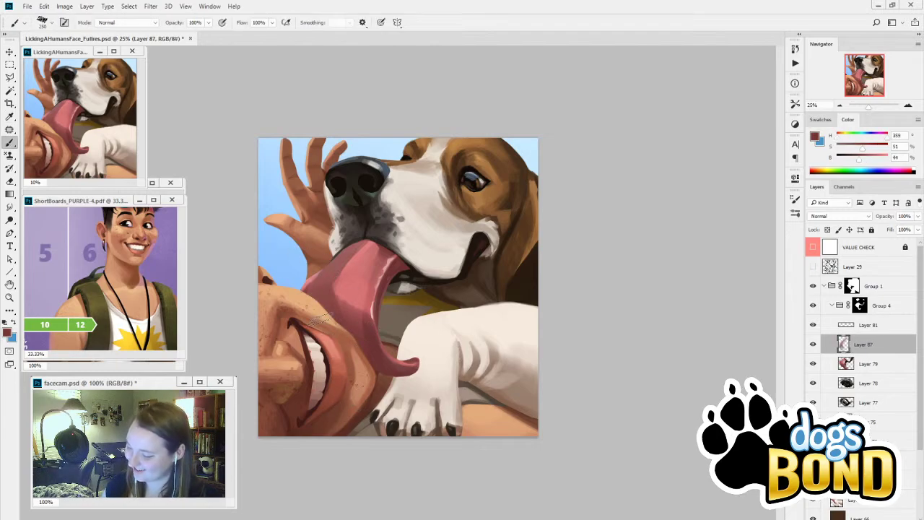
Step: Refine the tongue's left edge beside the sky and cheek with a smaller brush, using sampled sky blue and dark tongue reds
key([)
key([)
key([)
key([)
key([)
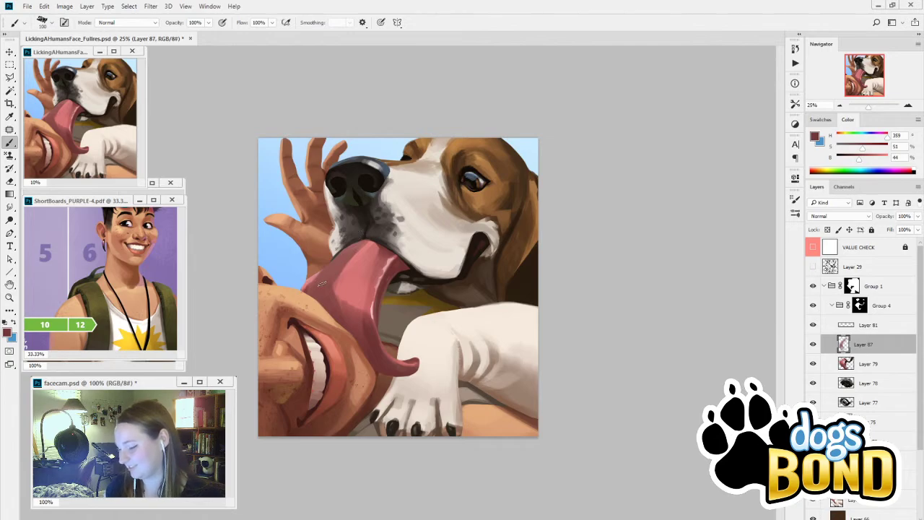
alt+click(286, 258)
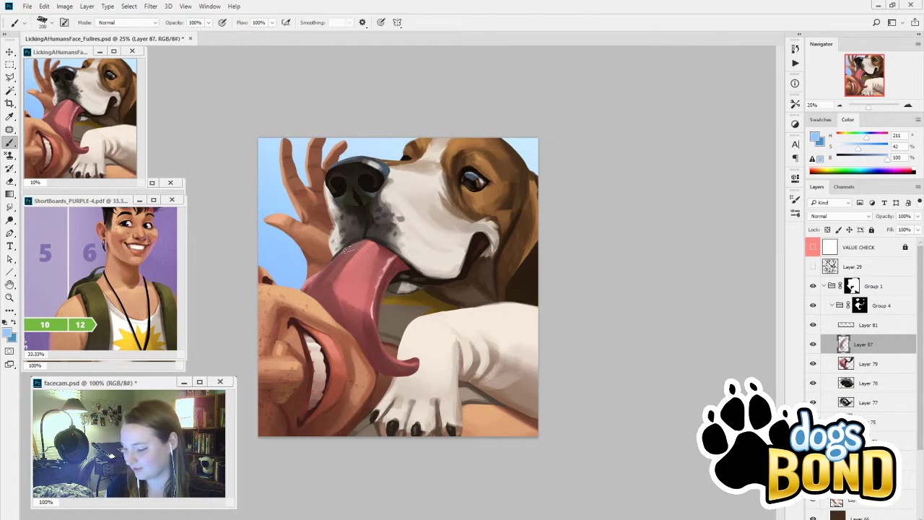
alt+click(328, 296)
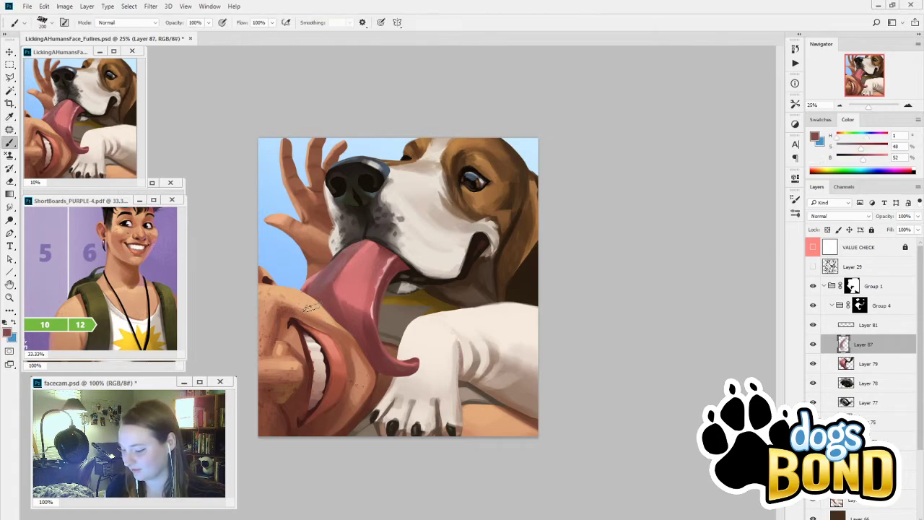
drag(313, 304, 309, 289)
alt+click(399, 264)
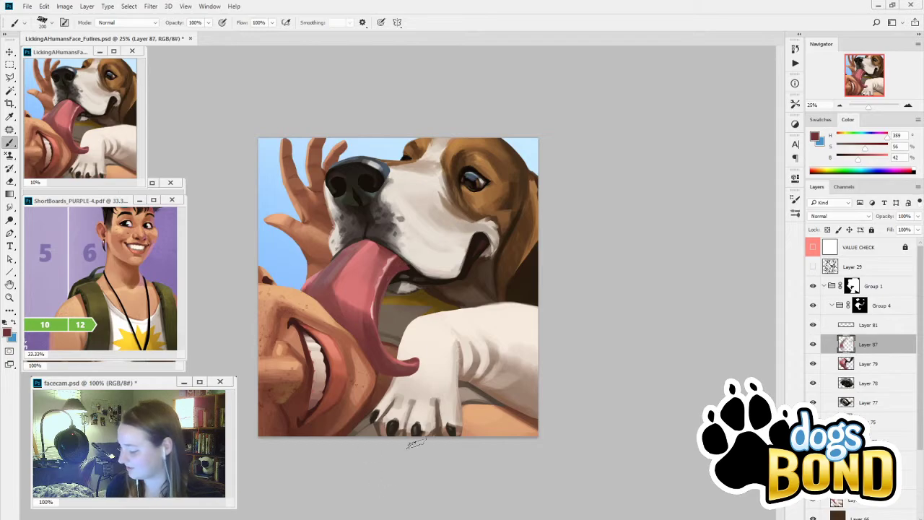
Step: Compare the tongue before and after the new shading by switching the visibility of Layer 87 off and on
click(813, 345)
click(813, 345)
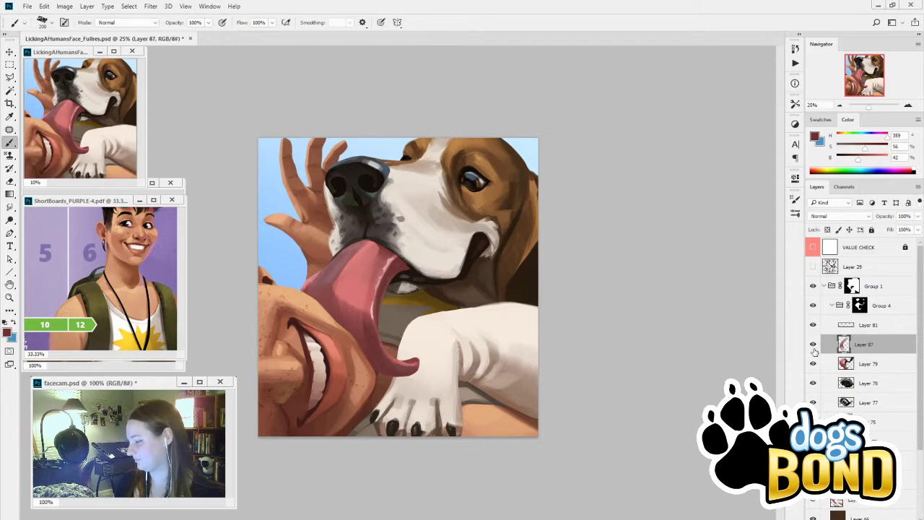
click(813, 346)
click(814, 346)
click(814, 347)
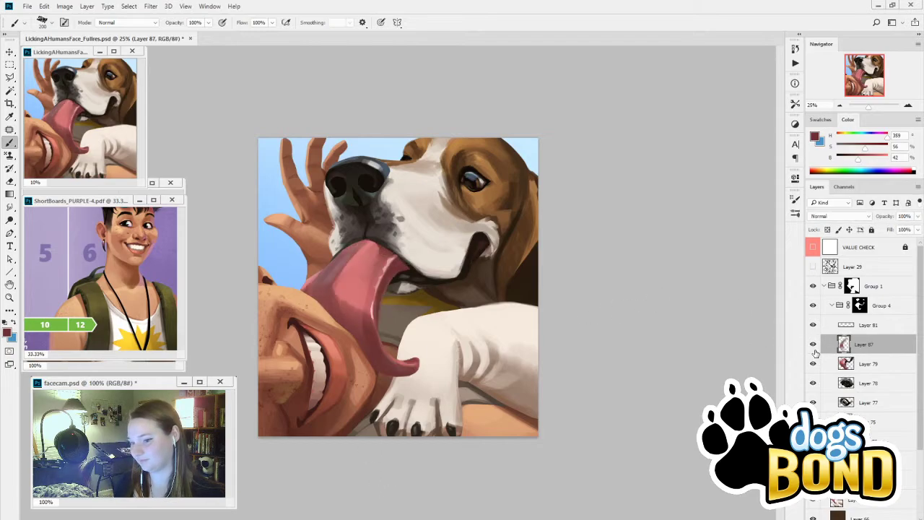
click(813, 345)
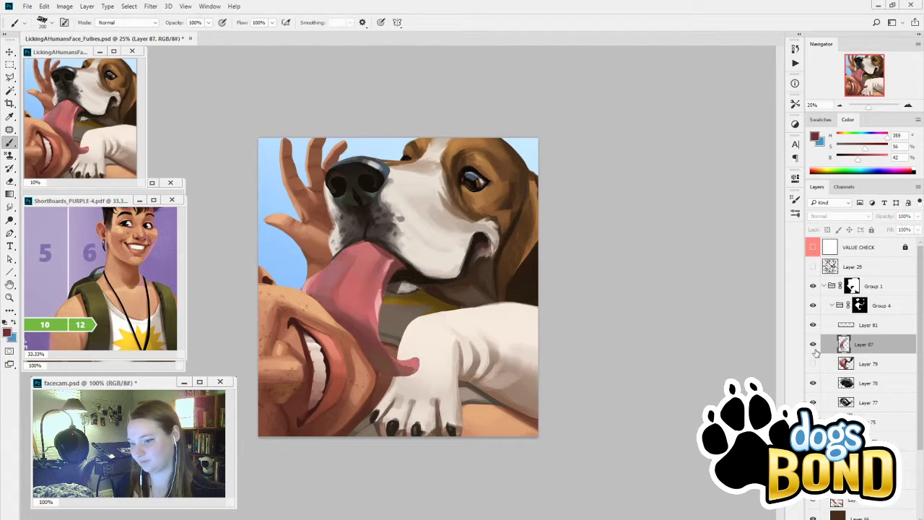
click(813, 345)
Step: Paint sampled red shading over the upper middle of the tongue, redoing the first stroke, and save the document
alt+click(370, 332)
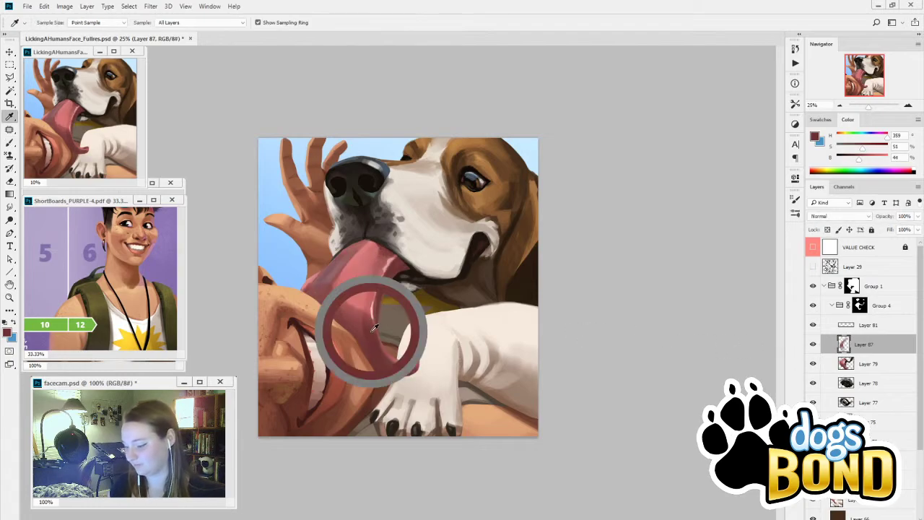
mouse_move(365, 252)
mouse_down()
mouse_move(348, 288)
mouse_move(364, 303)
mouse_move(352, 296)
mouse_up()
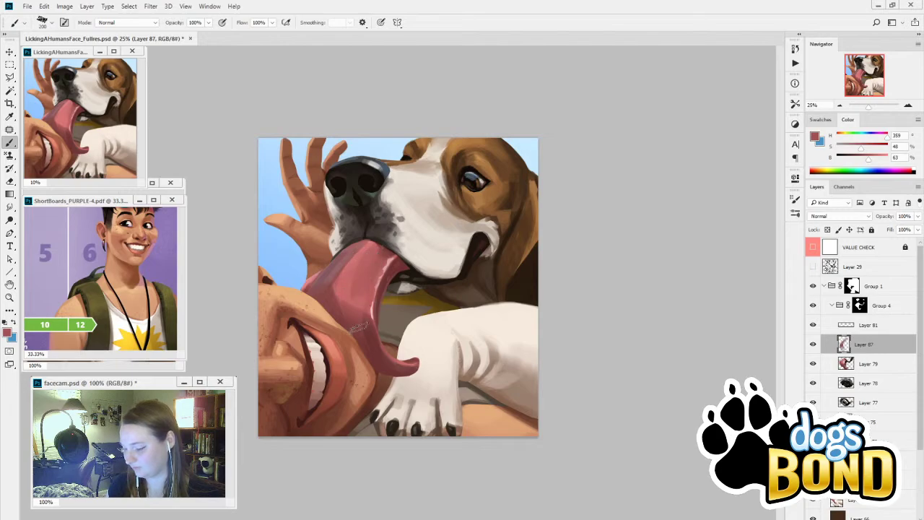
key(ctrl+z)
mouse_move(372, 254)
mouse_down()
mouse_move(345, 287)
mouse_move(346, 268)
mouse_move(340, 300)
mouse_move(346, 290)
mouse_up()
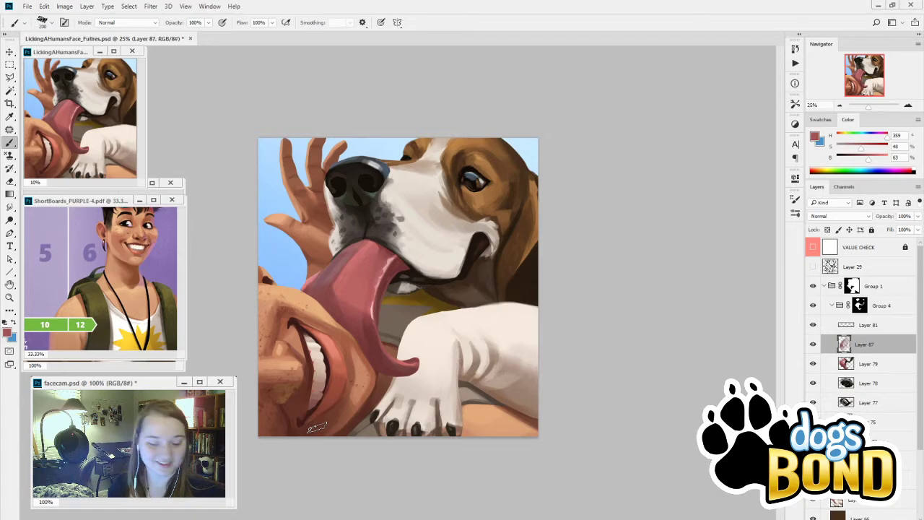
key(ctrl+s)
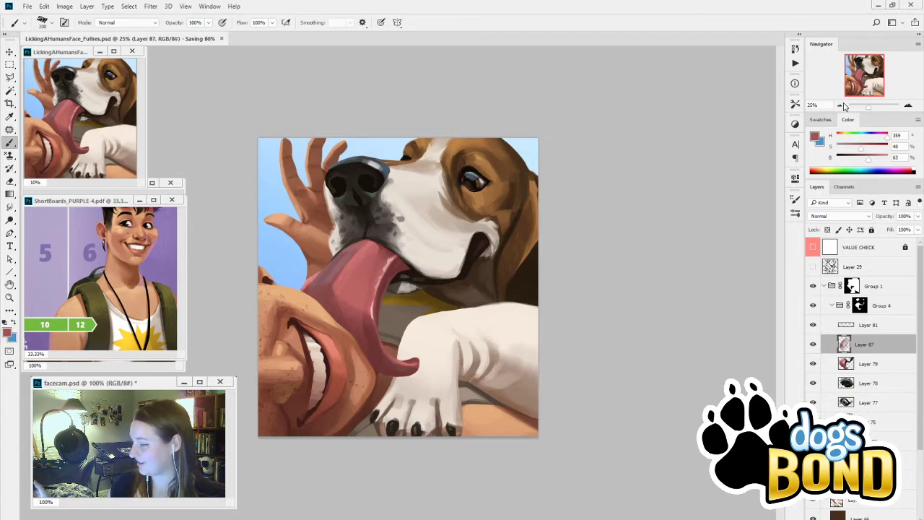
key(ctrl+Tab)
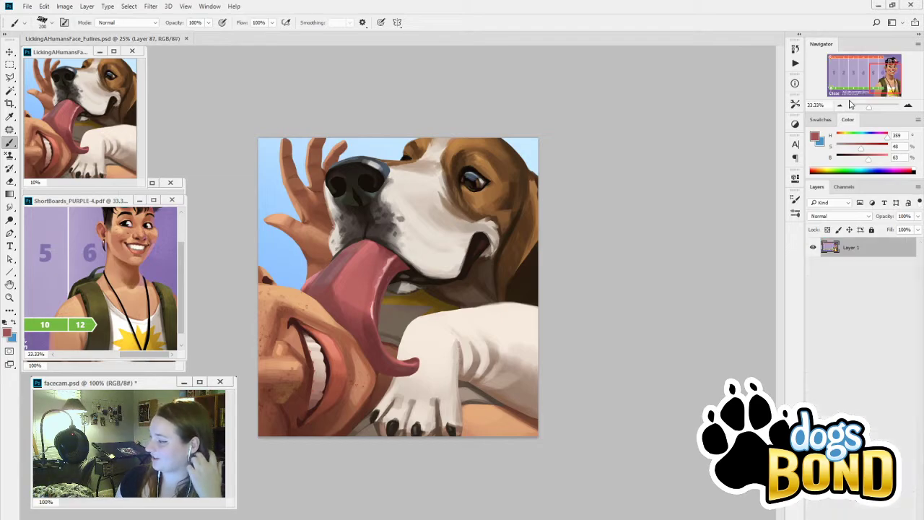
click(598, 264)
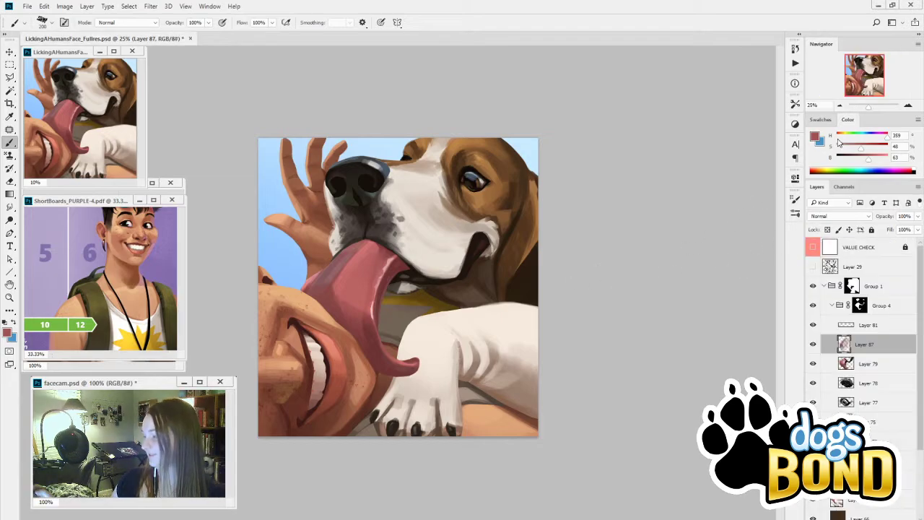
Step: Open the Events Color Comps Batch c file from the Dog's Bond > Events > Group C folder in Dropbox
click(838, 105)
click(839, 106)
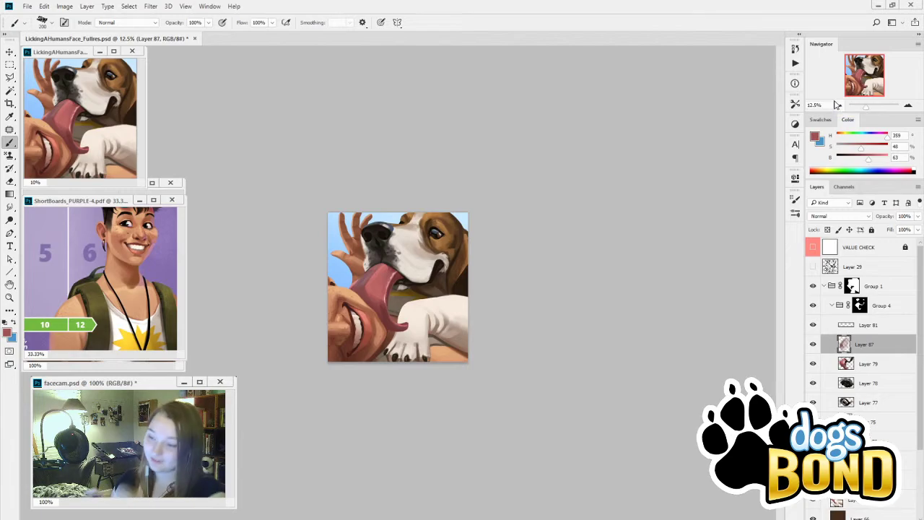
click(27, 6)
click(42, 29)
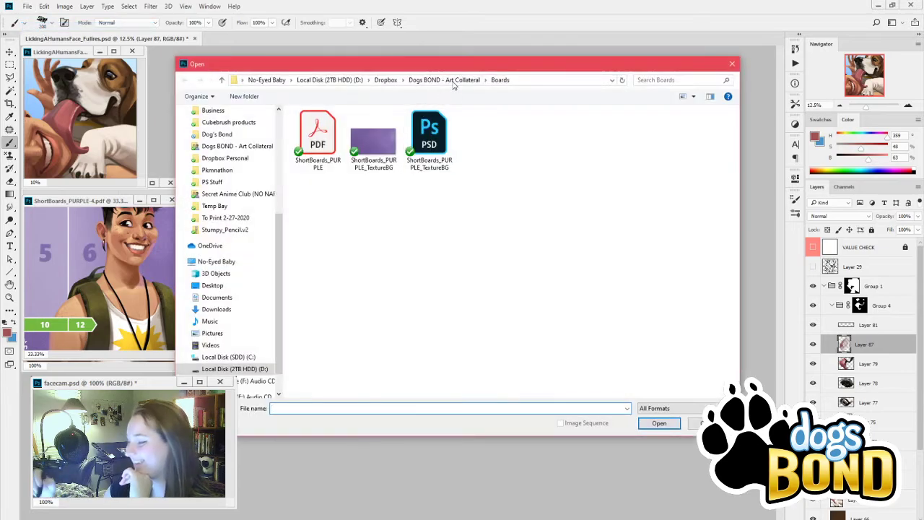
click(453, 81)
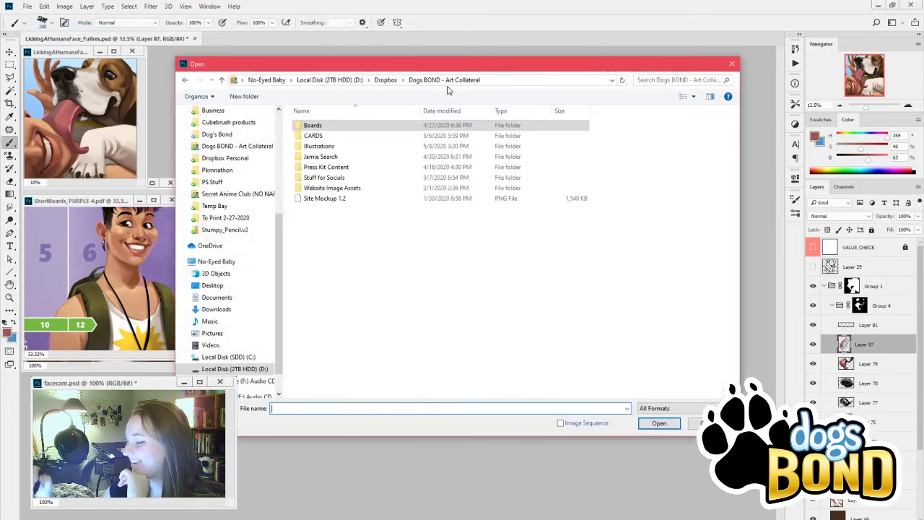
click(384, 80)
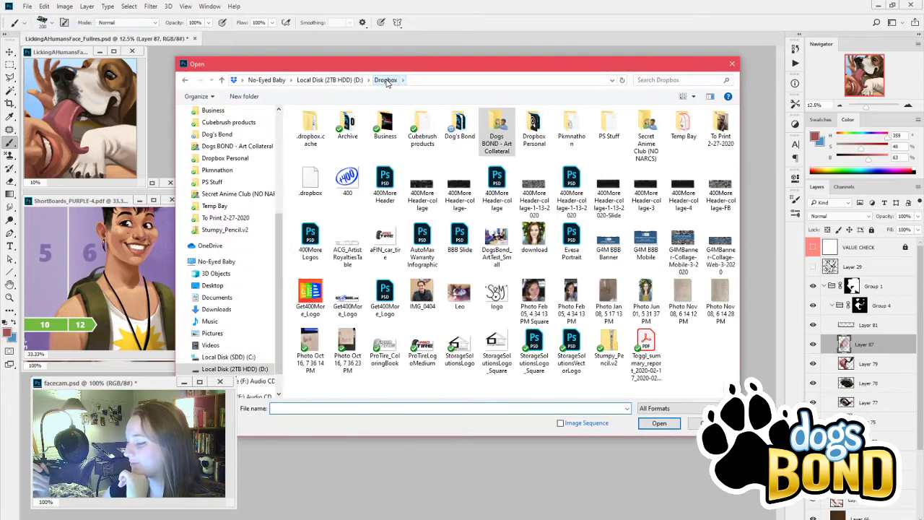
double_click(459, 126)
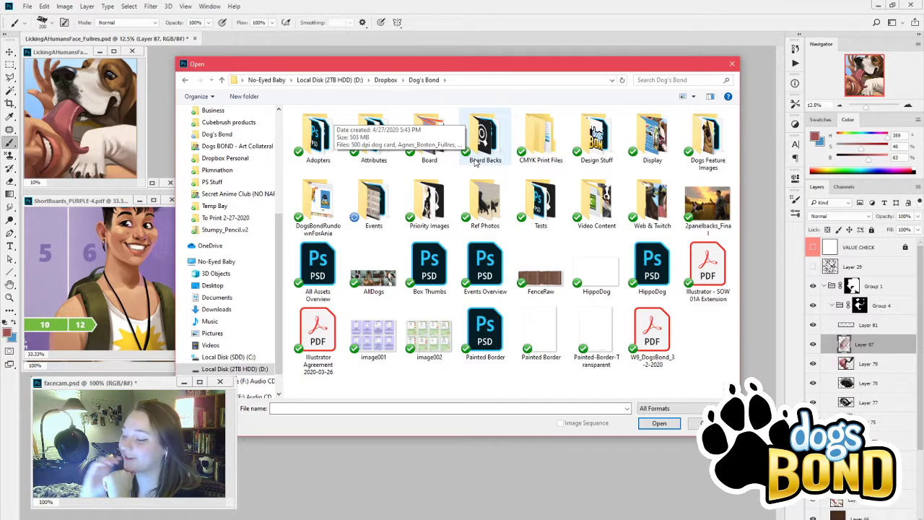
double_click(390, 210)
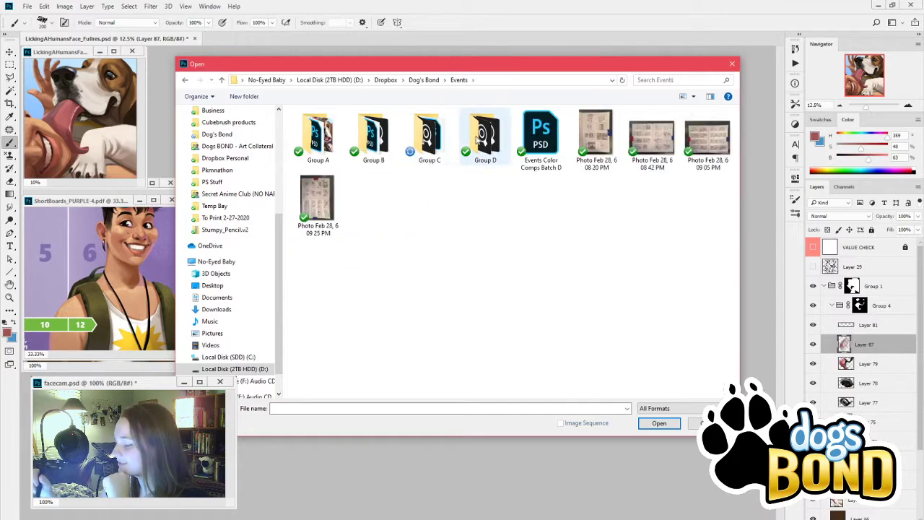
double_click(441, 137)
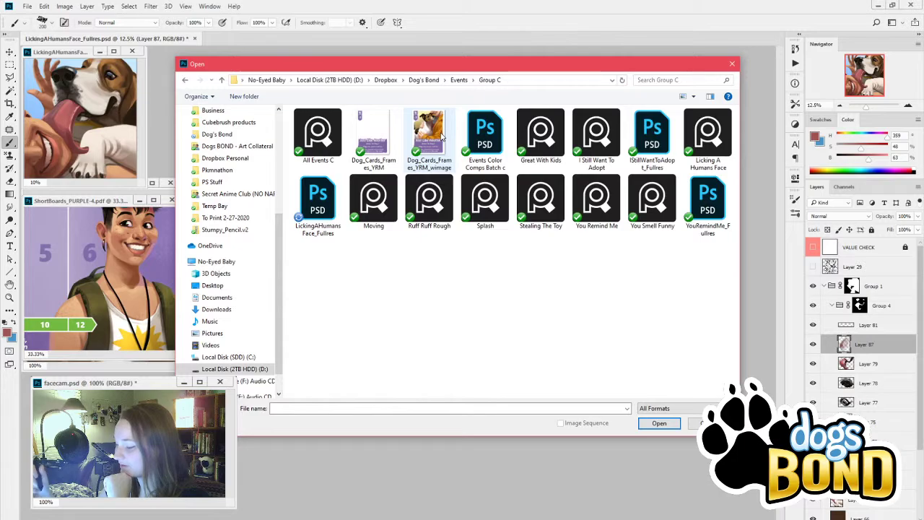
click(489, 127)
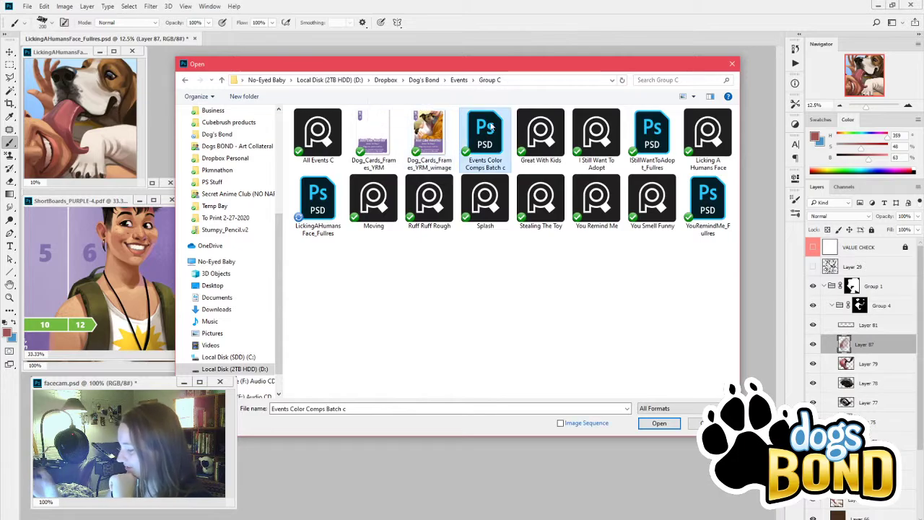
click(660, 424)
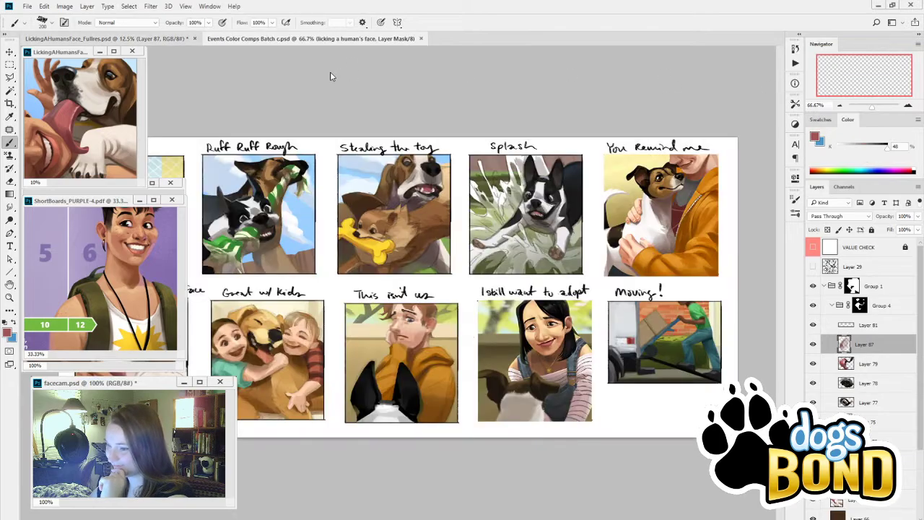
Step: Create a new 1080 × 1080 pixel document and paste the copied Golden Gate Basset Rescue picture into it
click(108, 39)
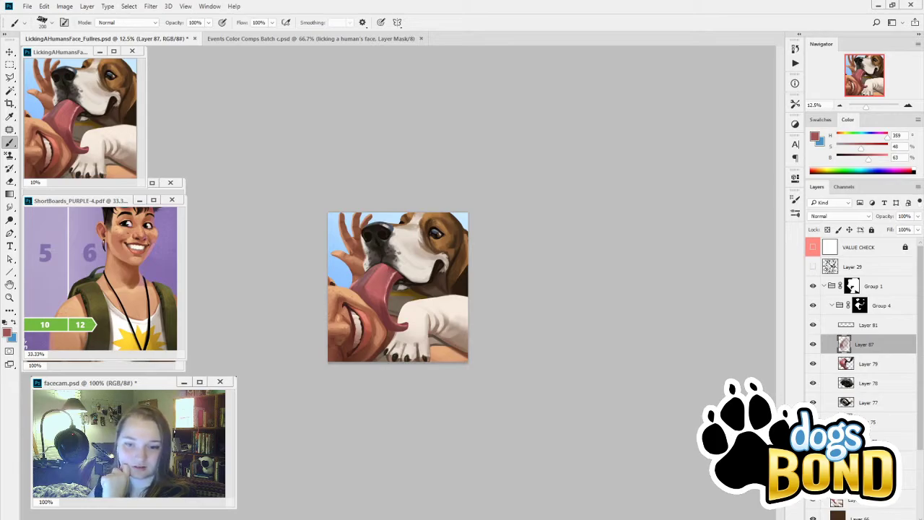
key(ctrl+n)
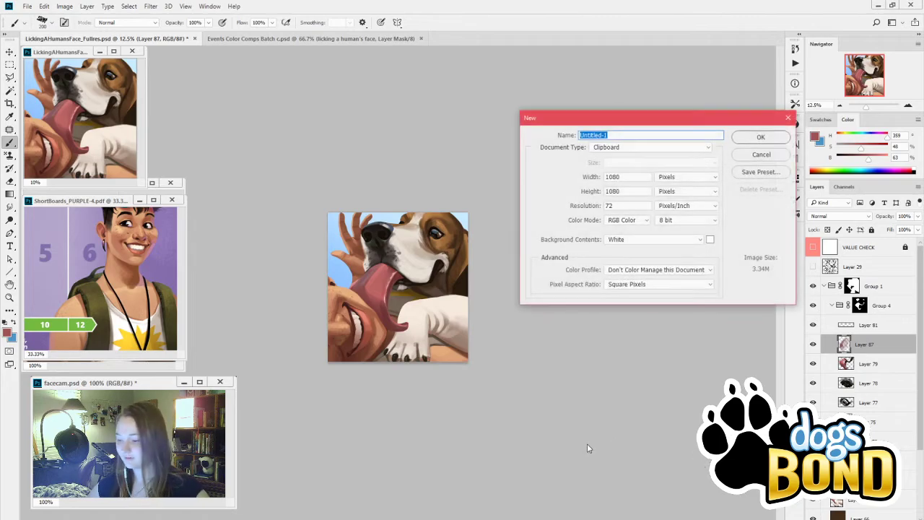
key(Return)
key(ctrl+v)
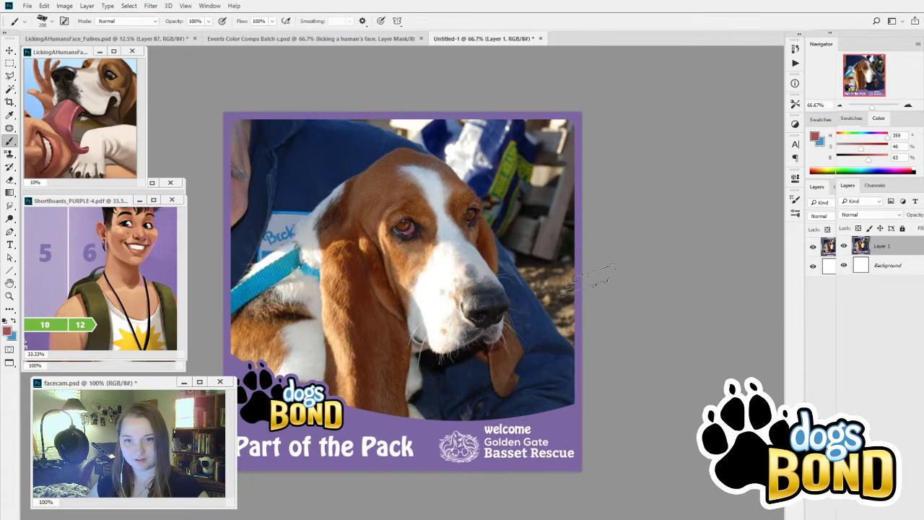
Step: View the pasted basset picture enlarged in full-screen mode, and leave full screen
key(f)
key(f)
drag(610, 281, 632, 256)
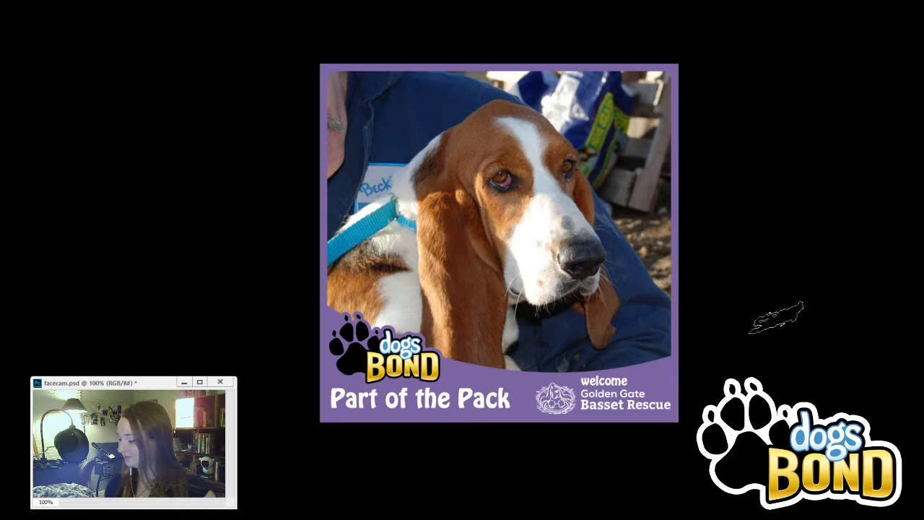
key(z)
drag(691, 331, 703, 358)
key(h)
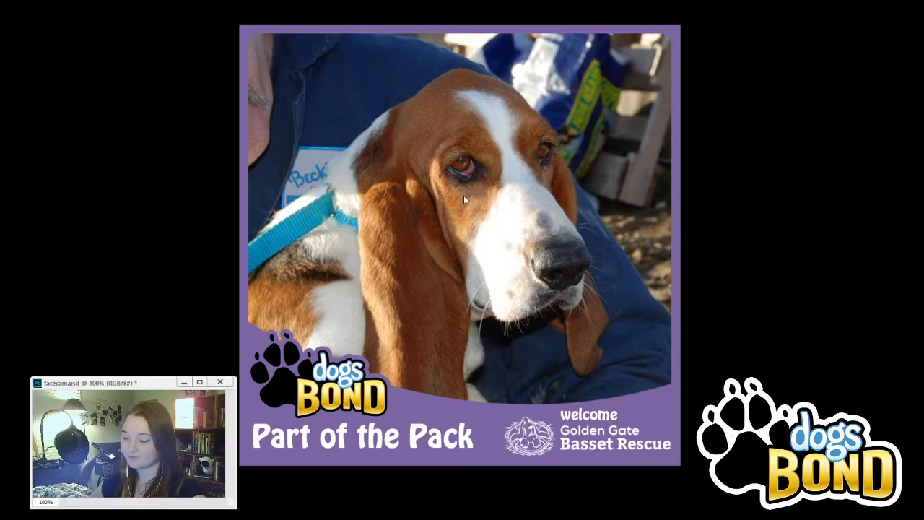
key(f)
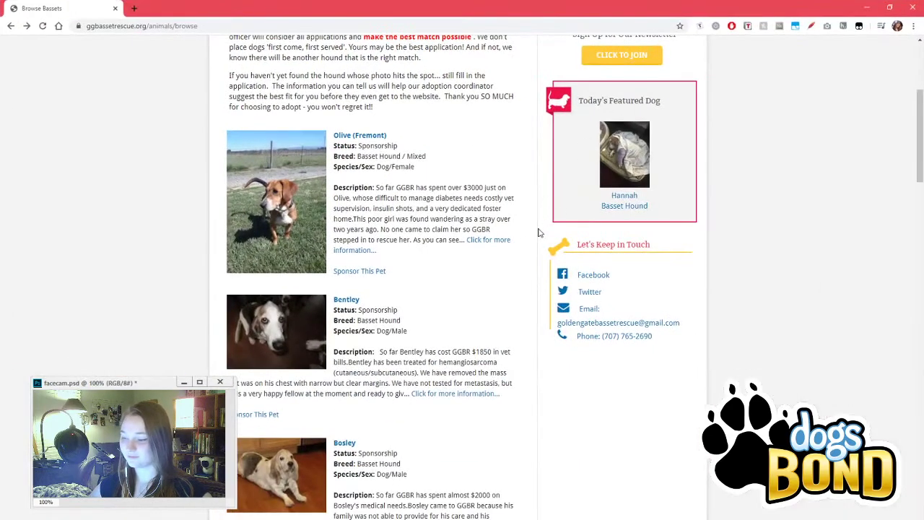
Step: Look through the dogs listed on the Golden Gate Basset Rescue browse page in the web browser, down to Magic and Marti
scroll(497, 288, down, 1)
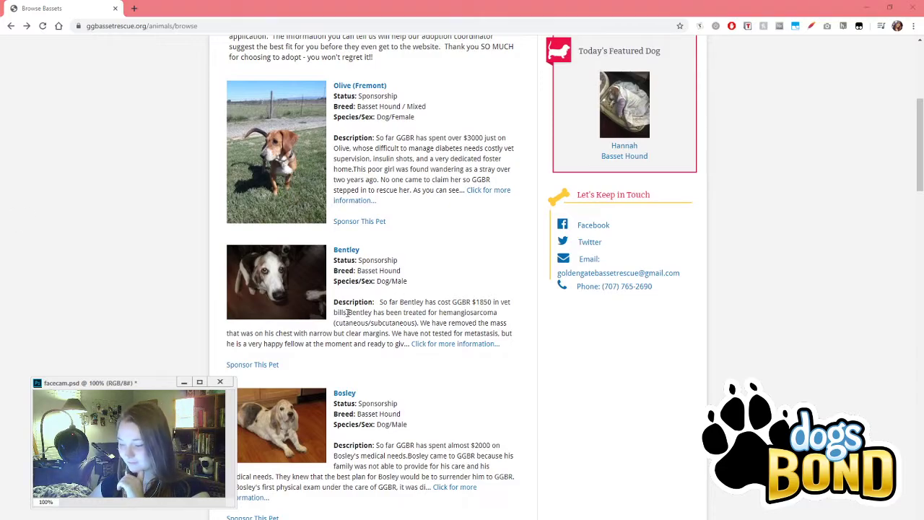
scroll(348, 312, down, 1)
scroll(346, 317, down, 5)
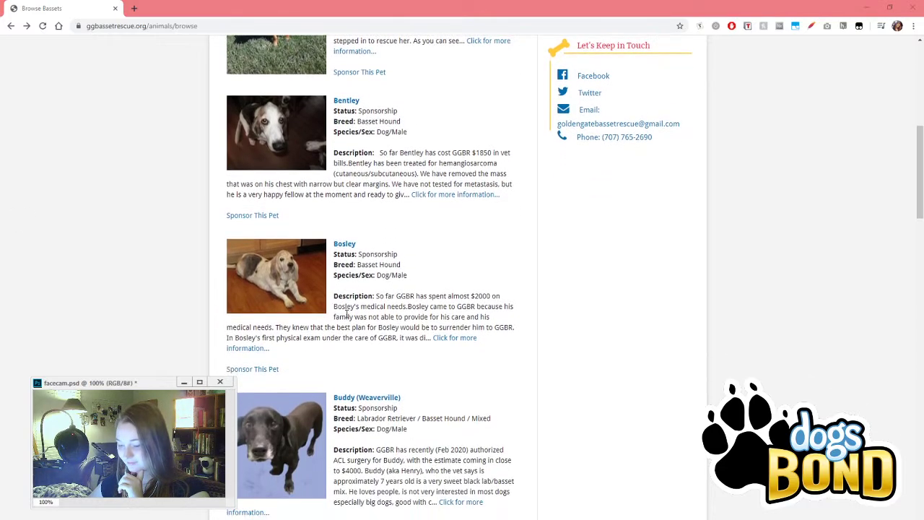
scroll(347, 313, down, 1)
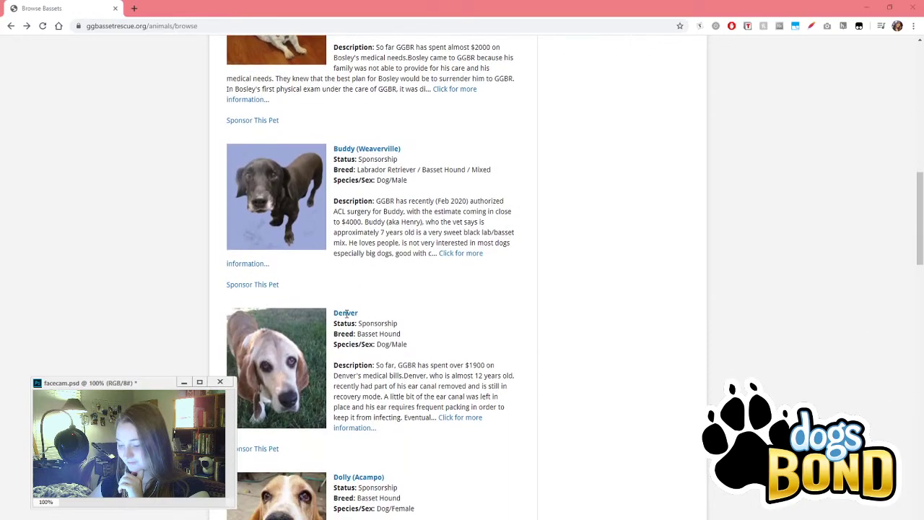
scroll(346, 314, down, 6)
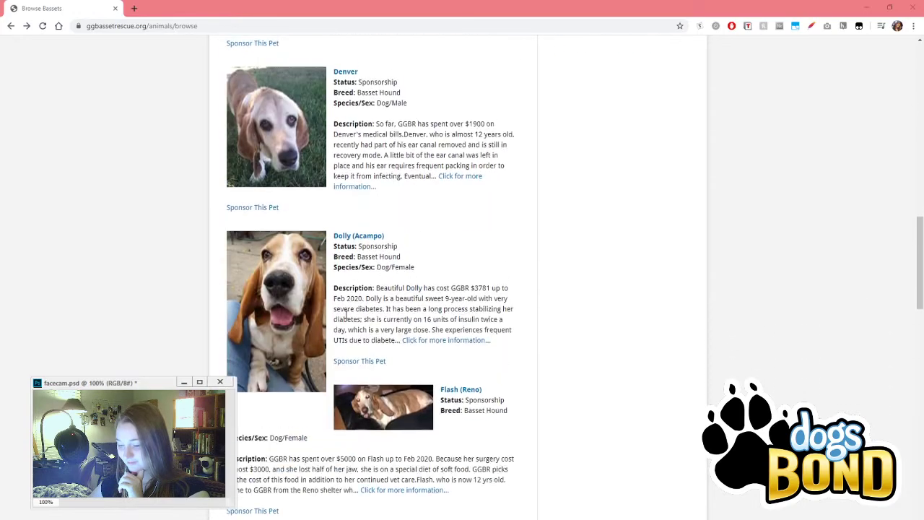
scroll(346, 315, down, 9)
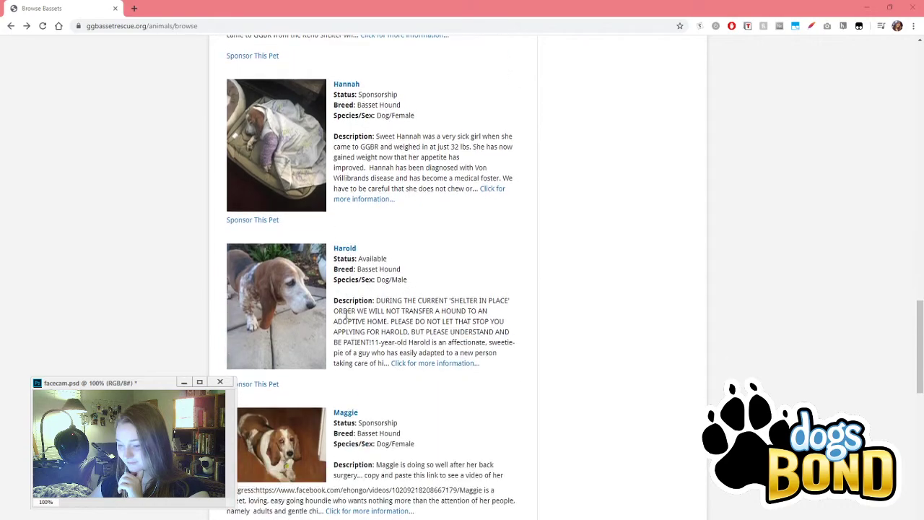
scroll(346, 315, down, 3)
scroll(325, 296, down, 2)
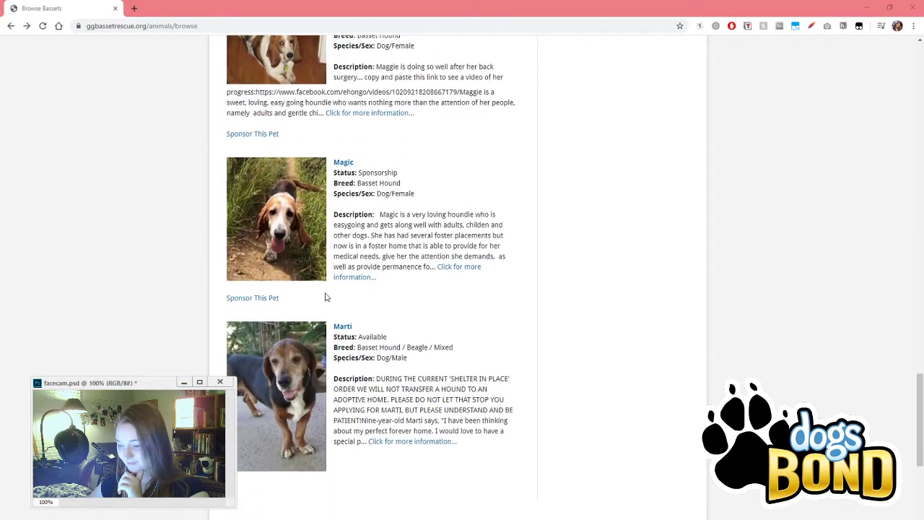
Step: Open Magic's page and go through all the pictures in her photo gallery, returning to the first one
click(280, 252)
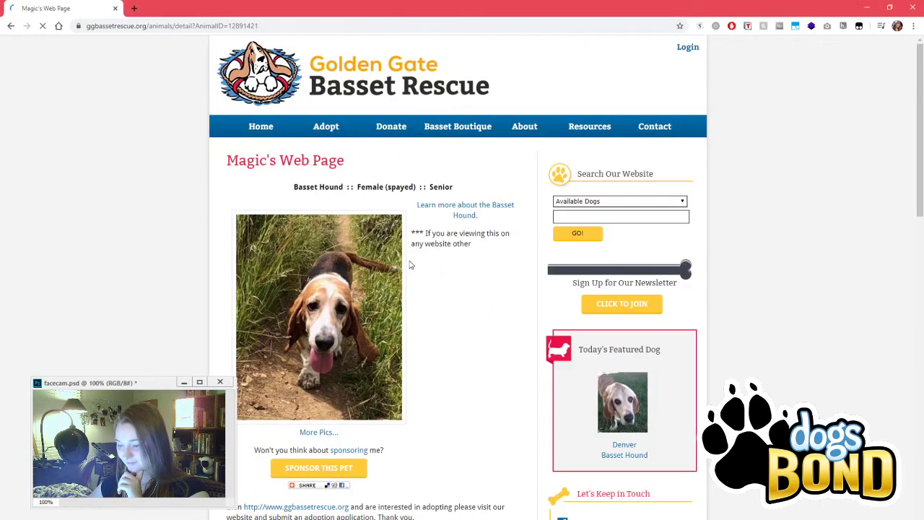
scroll(278, 388, down, 1)
click(315, 382)
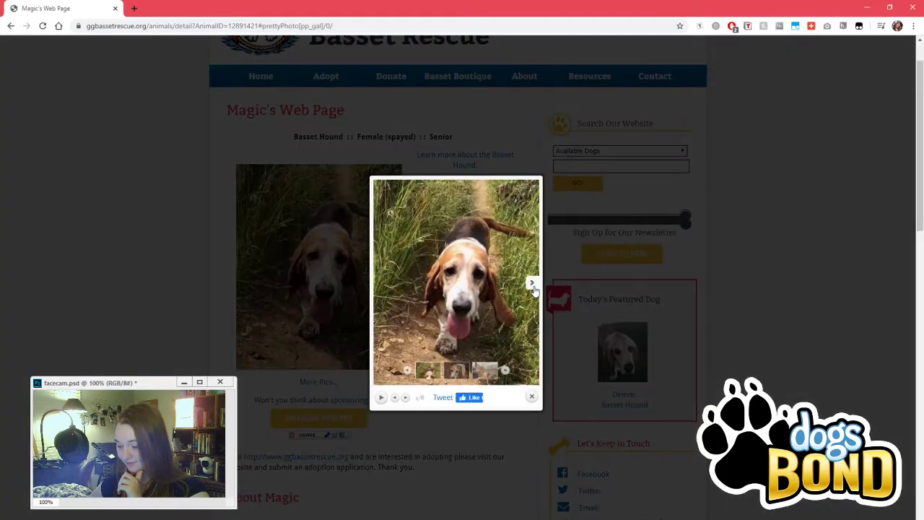
click(532, 286)
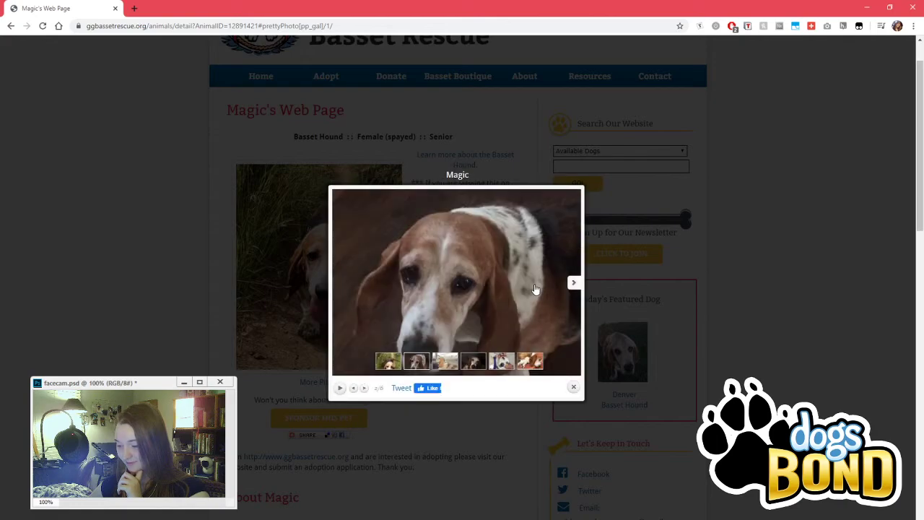
click(574, 285)
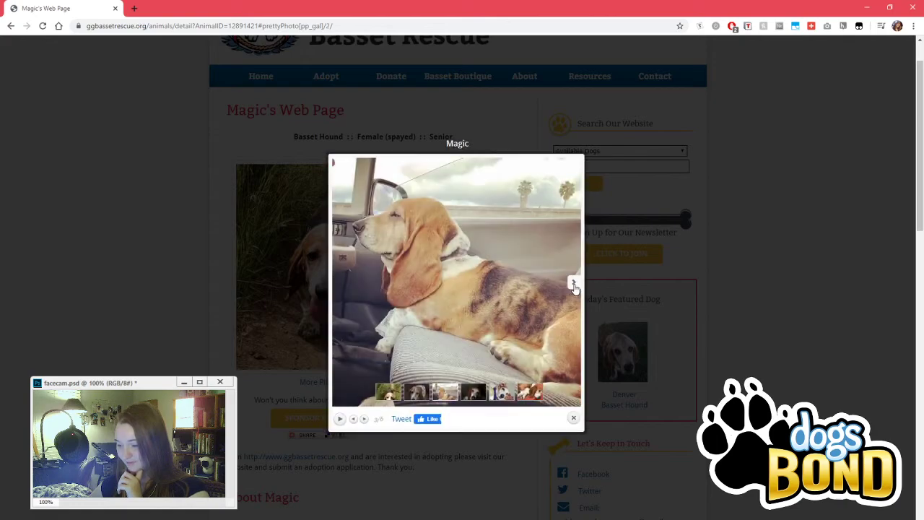
click(575, 286)
click(574, 289)
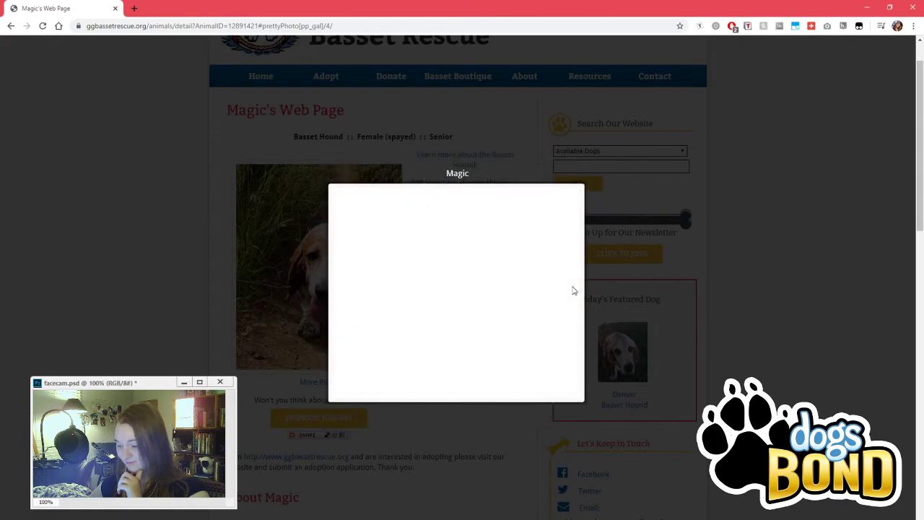
click(574, 287)
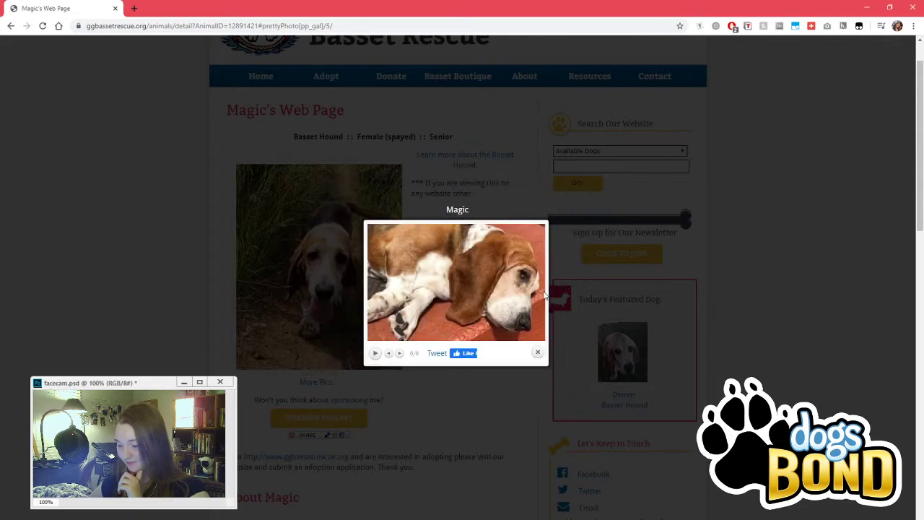
click(538, 289)
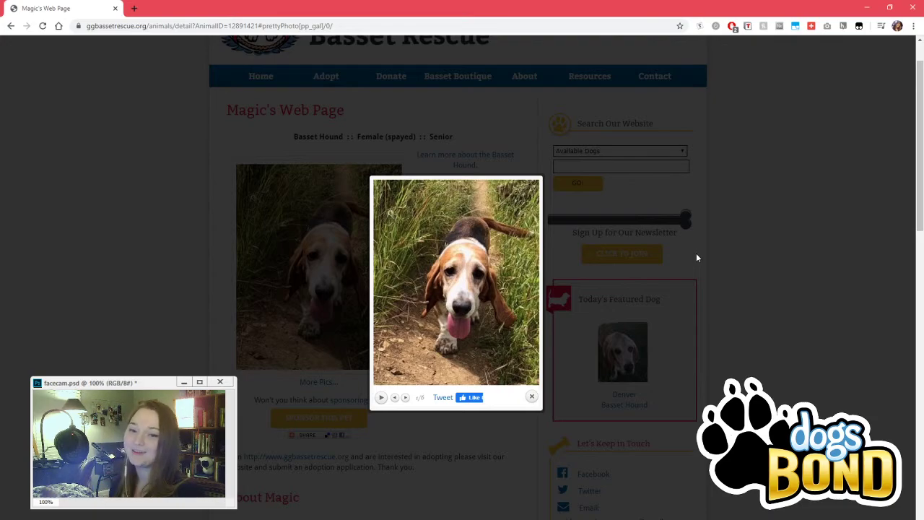
Step: Revisit the second and third pictures in Magic's gallery, go back to the second, and close the gallery
mouse_move(489, 209)
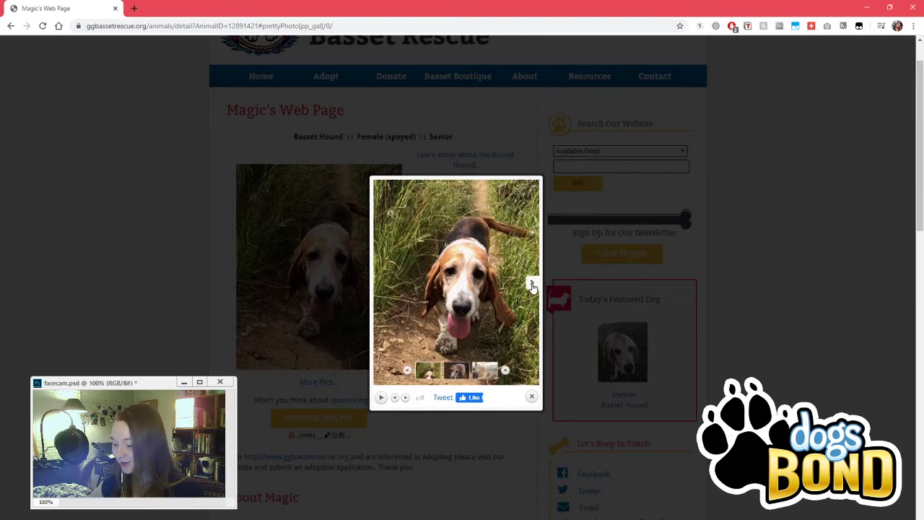
click(531, 286)
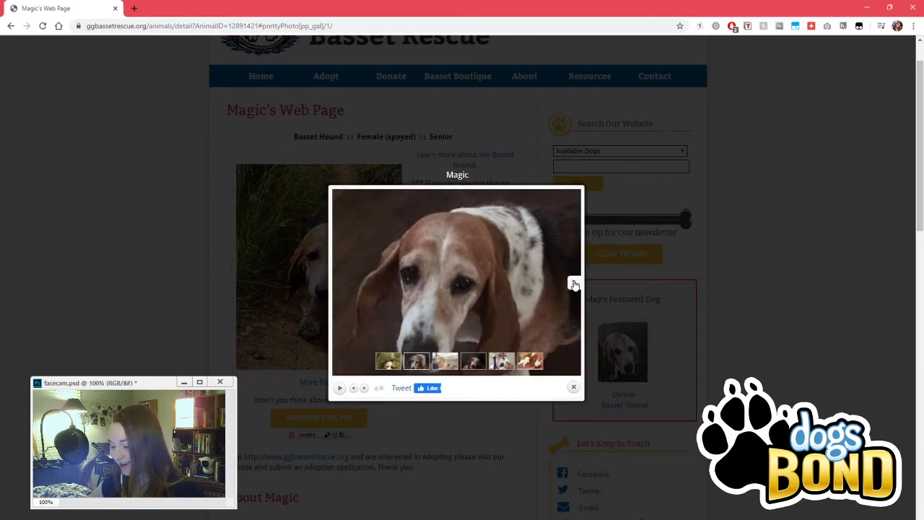
click(574, 283)
click(339, 282)
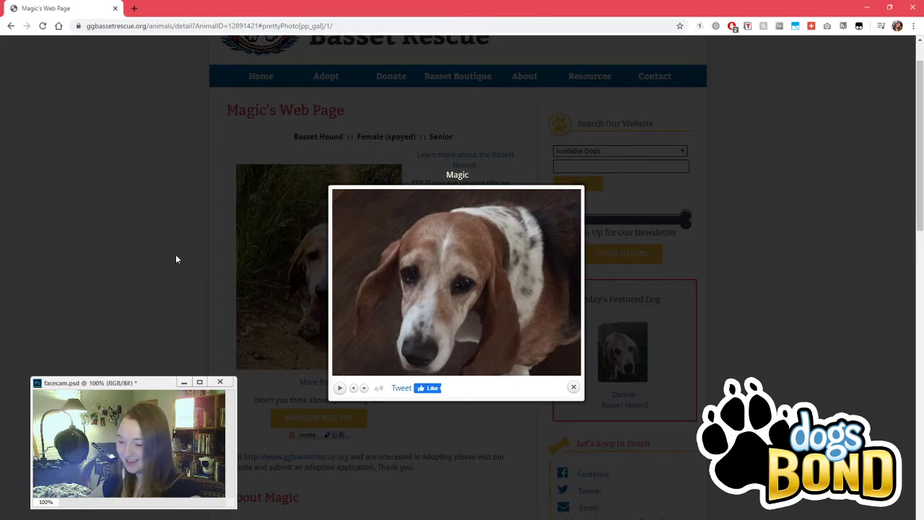
click(176, 255)
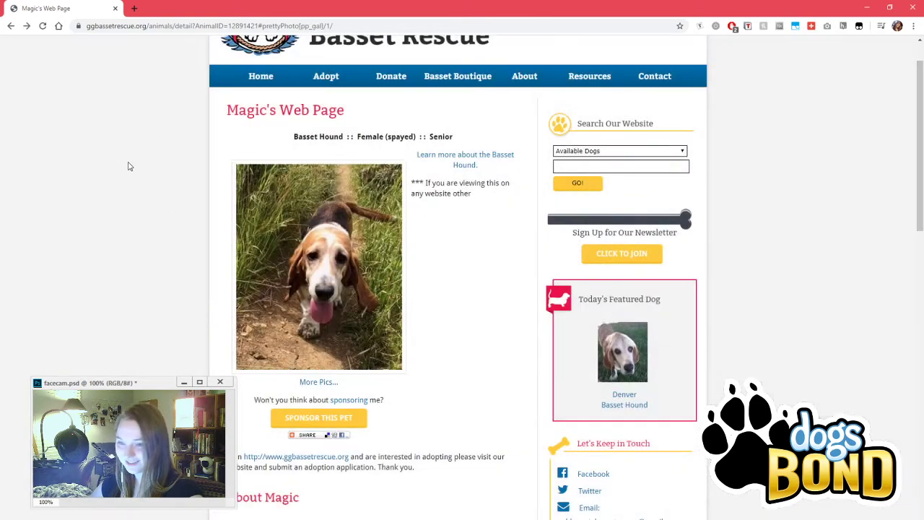
Step: Skim Magic's page, and return to the Browse Bassets listing to view the entry for Marti
scroll(181, 231, down, 3)
scroll(149, 198, up, 3)
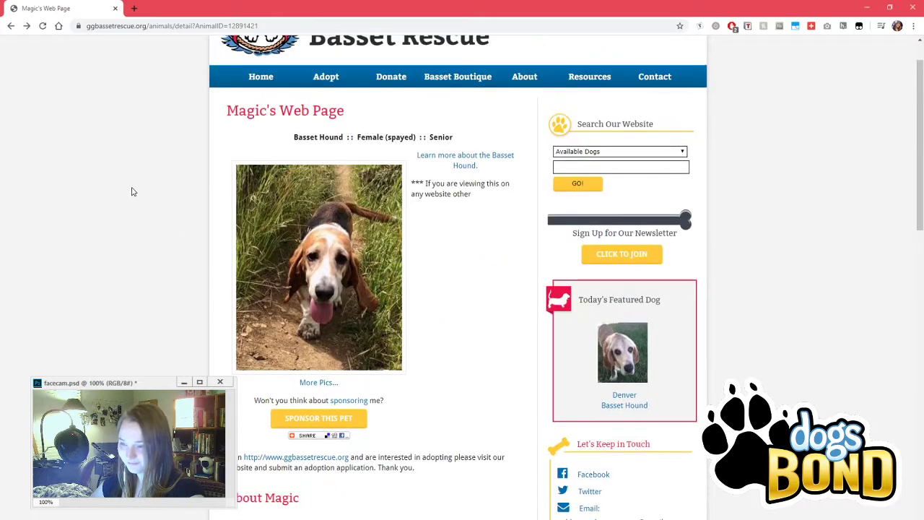
key(alt+Left)
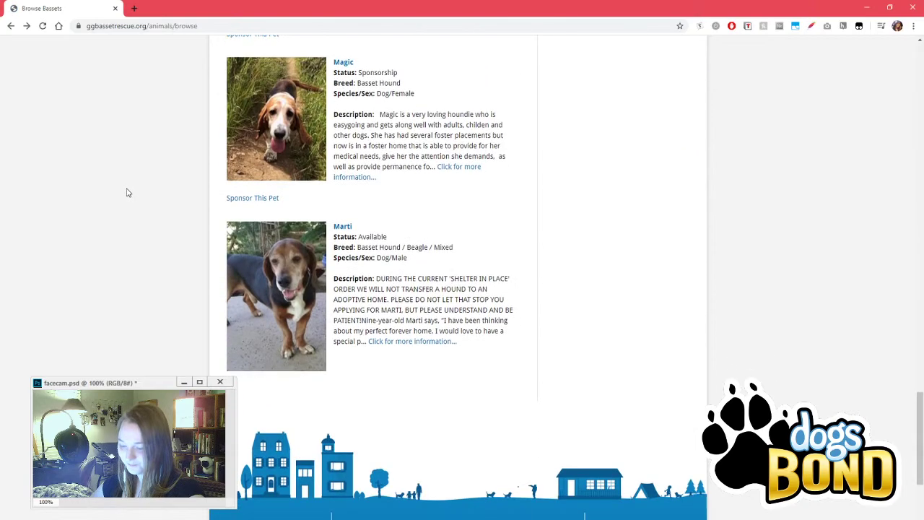
scroll(124, 192, down, 1)
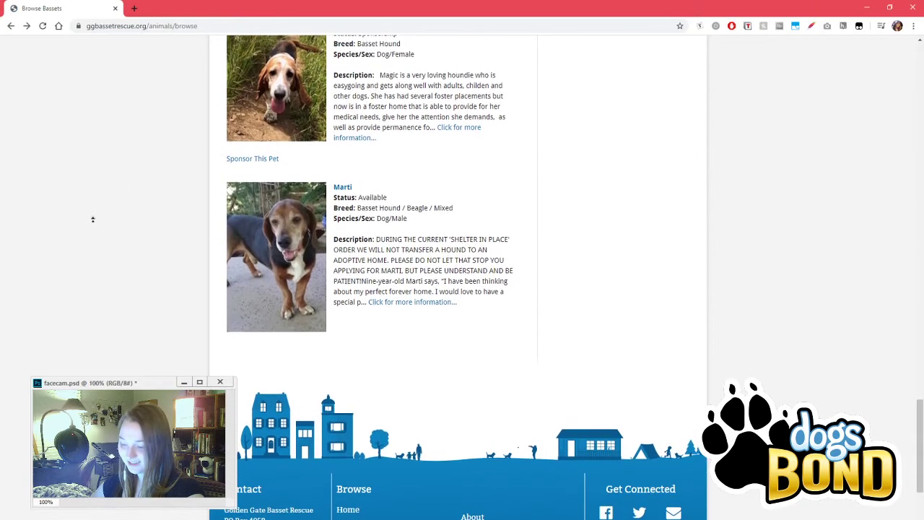
Step: Go back through the Browse Bassets listing from Marti to the introduction at the start of the page
scroll(92, 219, up, 4)
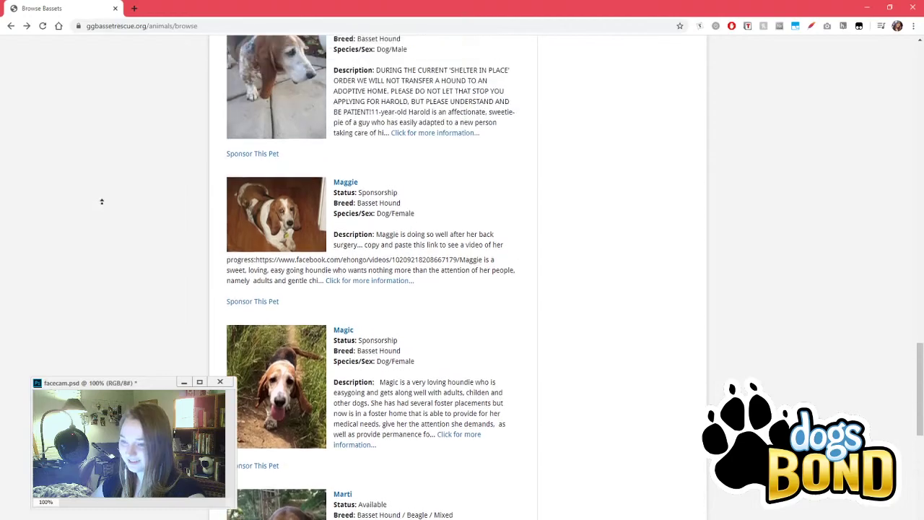
scroll(102, 201, up, 5)
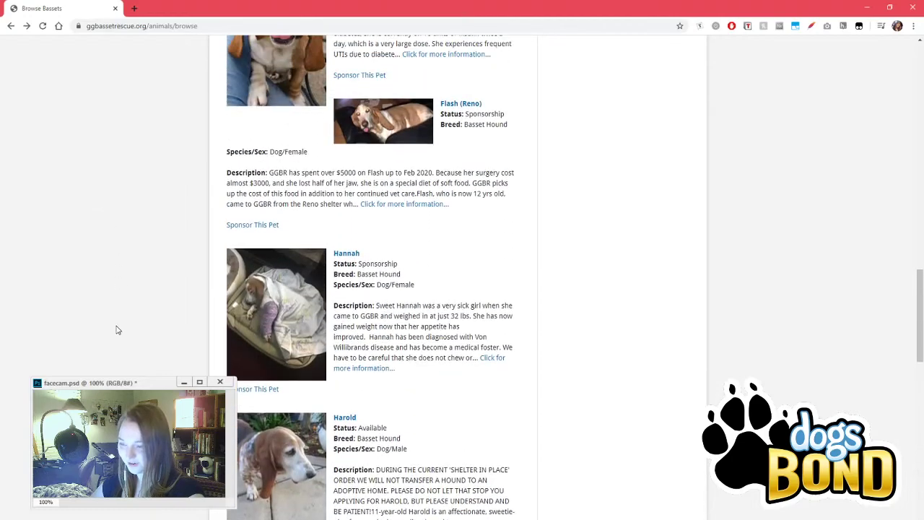
scroll(118, 330, up, 5)
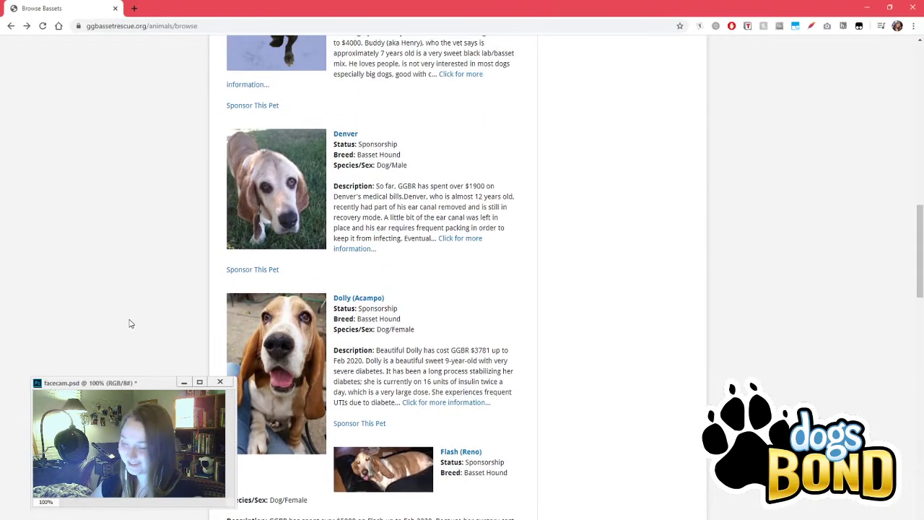
scroll(130, 321, up, 4)
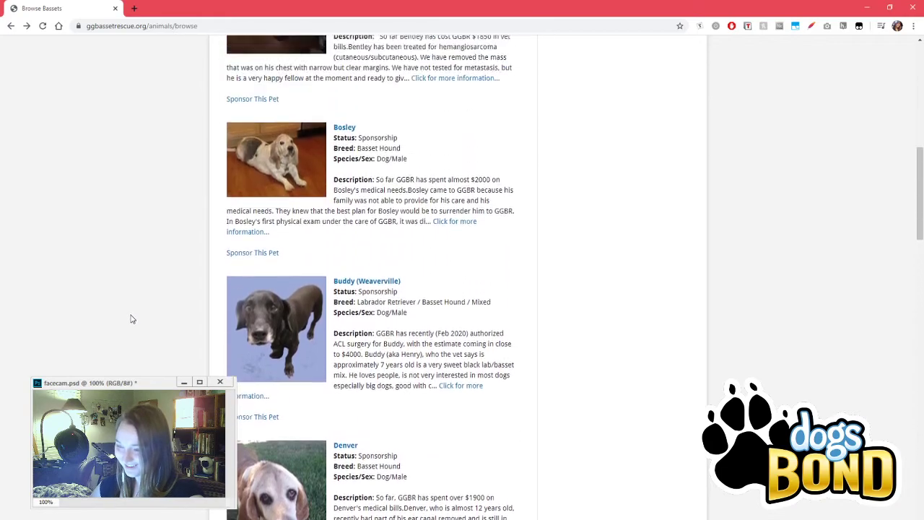
scroll(130, 319, up, 5)
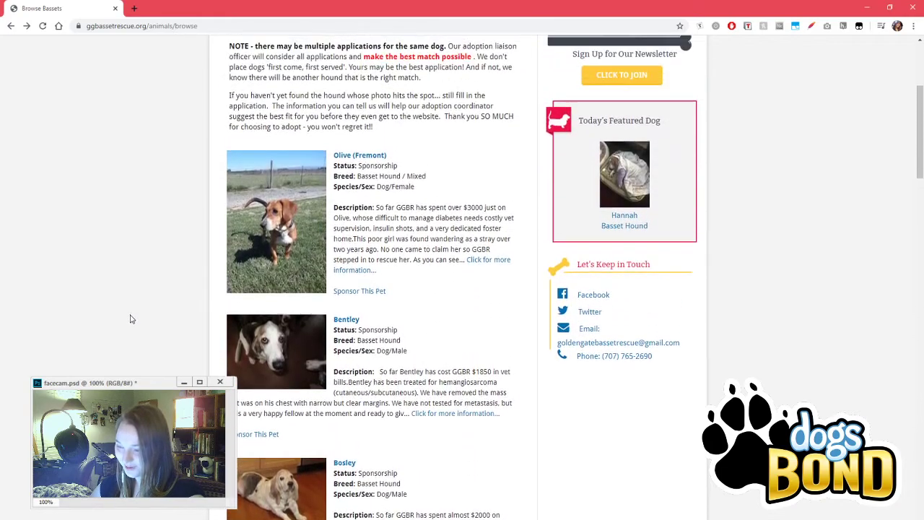
scroll(131, 319, up, 2)
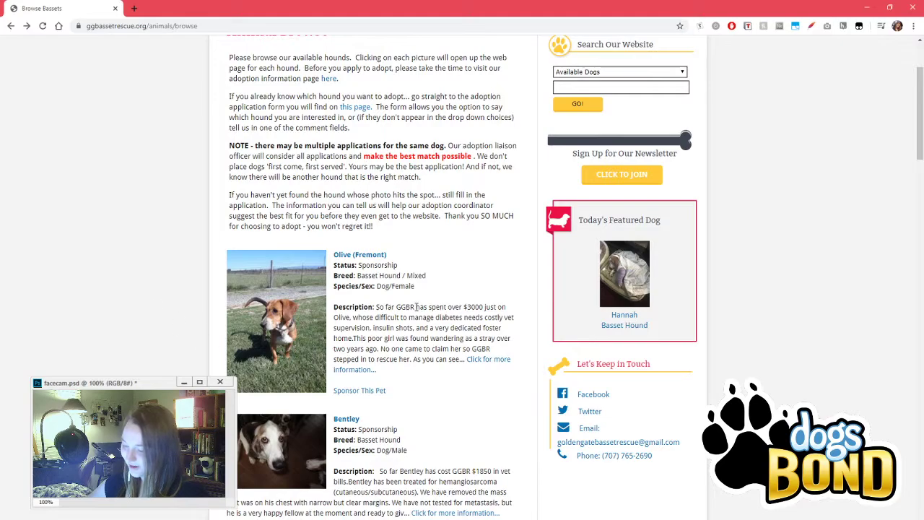
scroll(416, 307, up, 2)
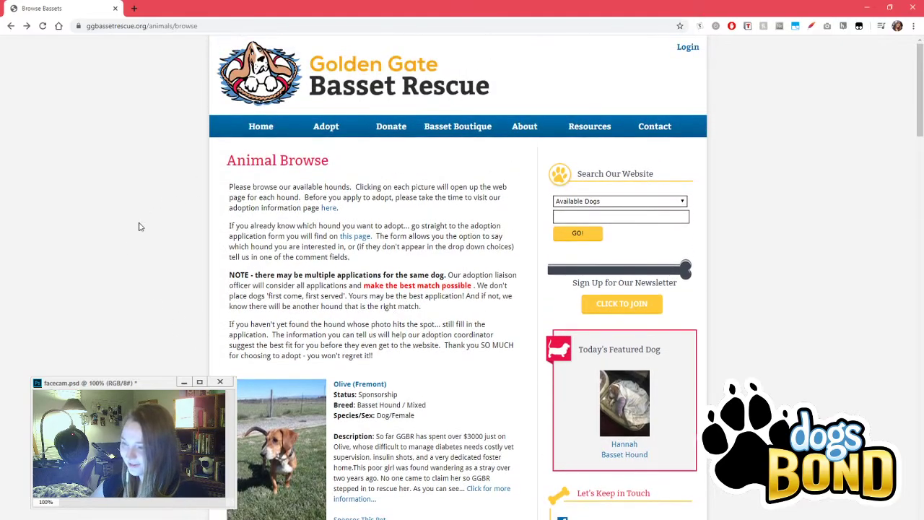
Step: Look through the listed dogs once more, from Olive (Fremont) past Dolly and Hannah to Harold, Maggie and Magic
scroll(182, 297, down, 2)
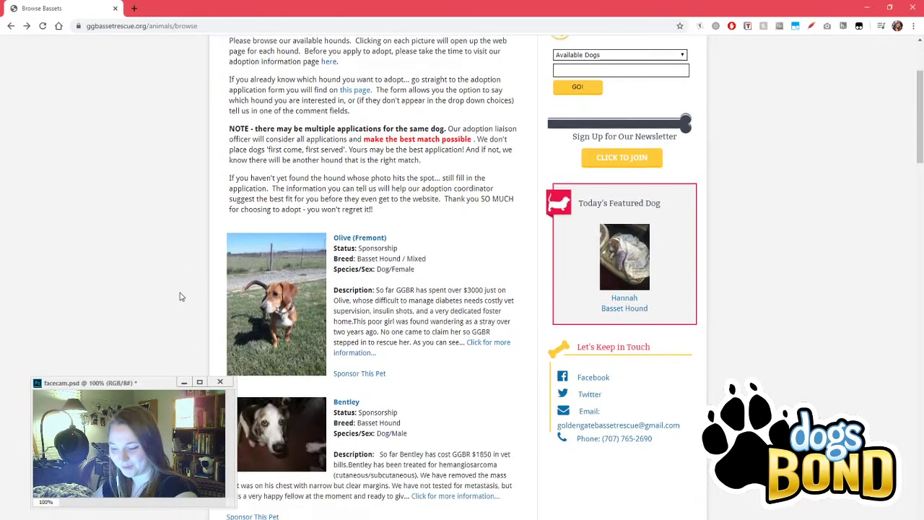
scroll(181, 297, down, 2)
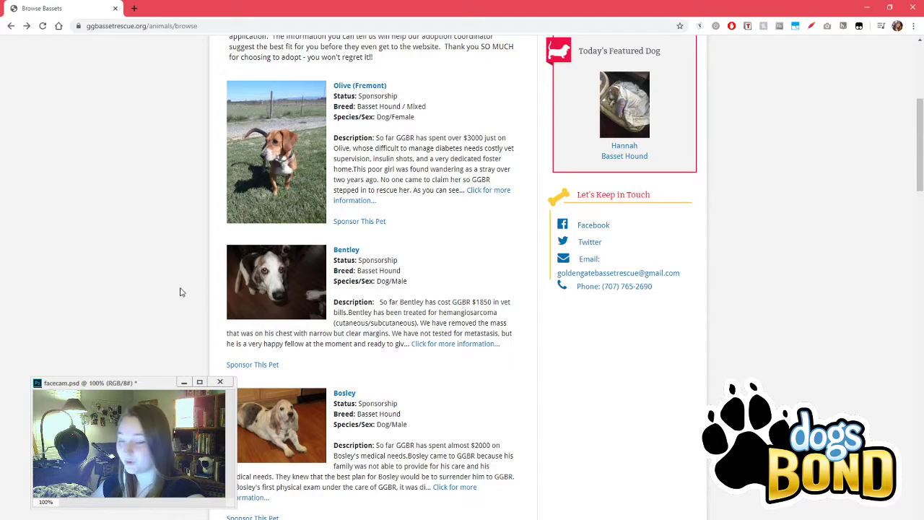
scroll(182, 291, down, 4)
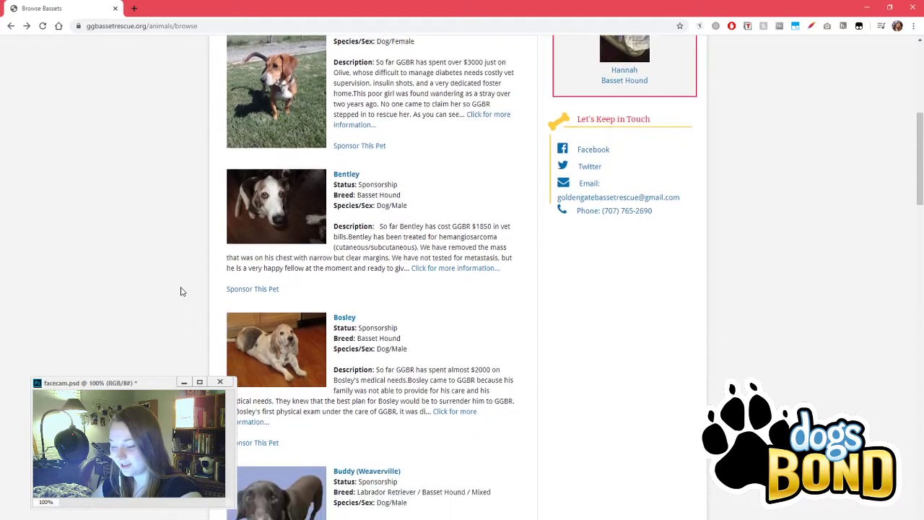
scroll(182, 291, down, 2)
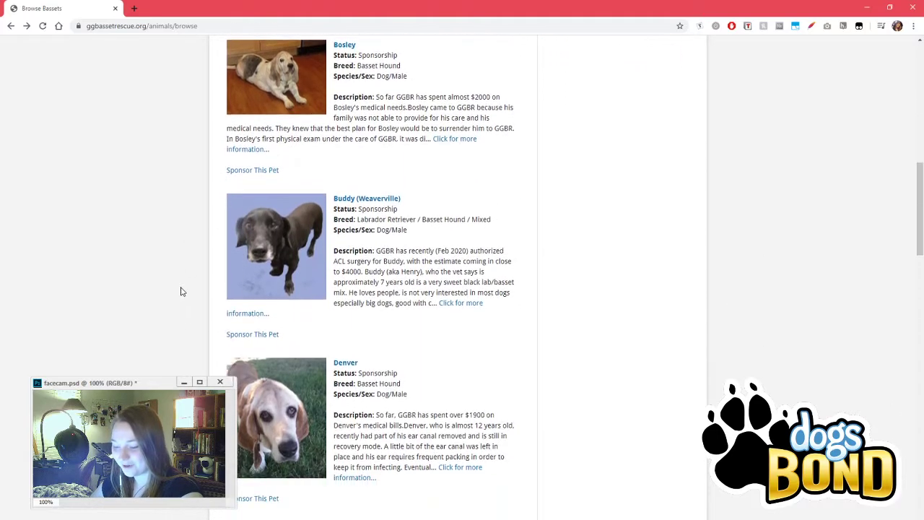
scroll(182, 291, down, 1)
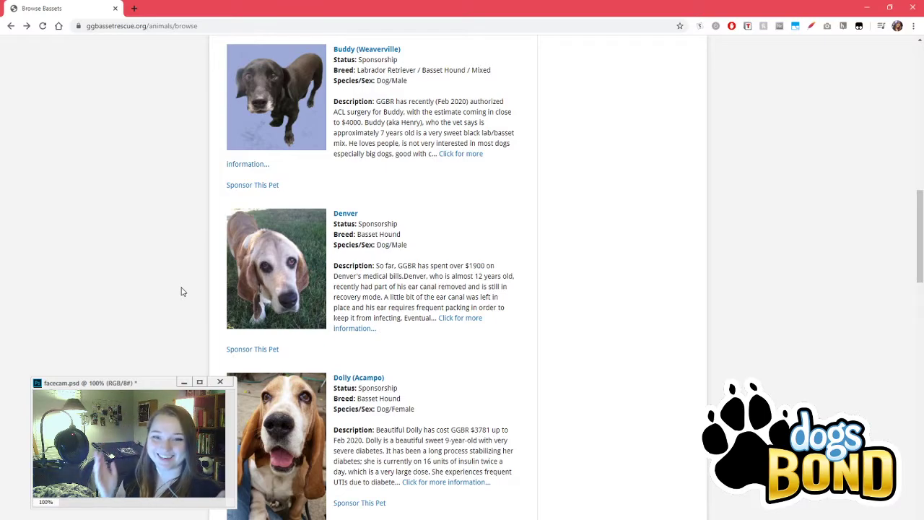
scroll(180, 285, down, 2)
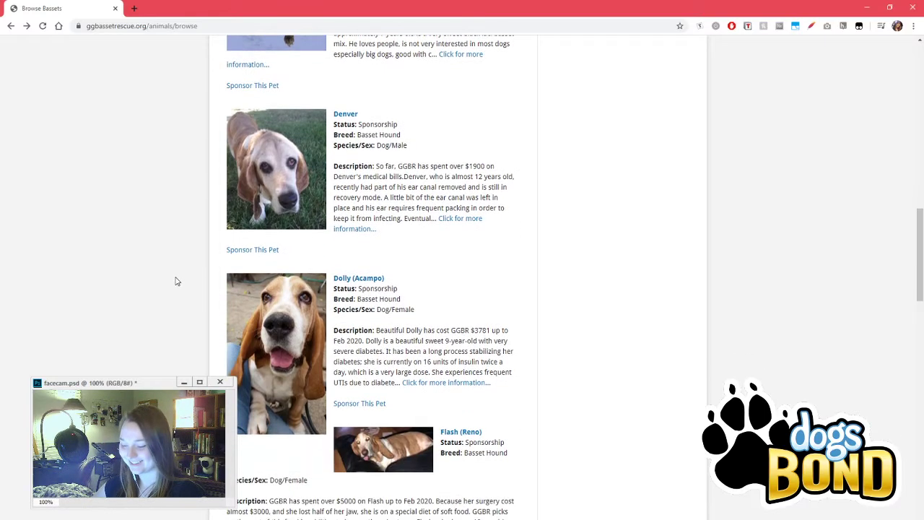
scroll(177, 276, down, 1)
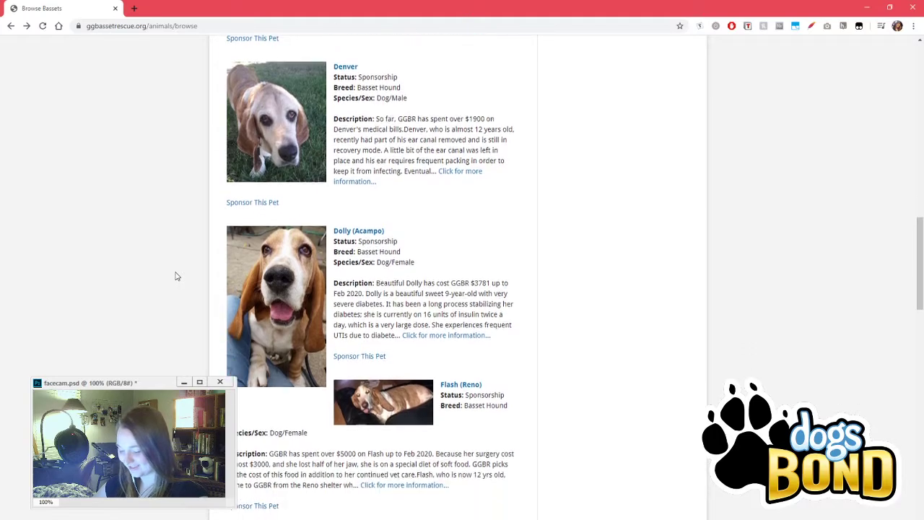
scroll(176, 276, down, 6)
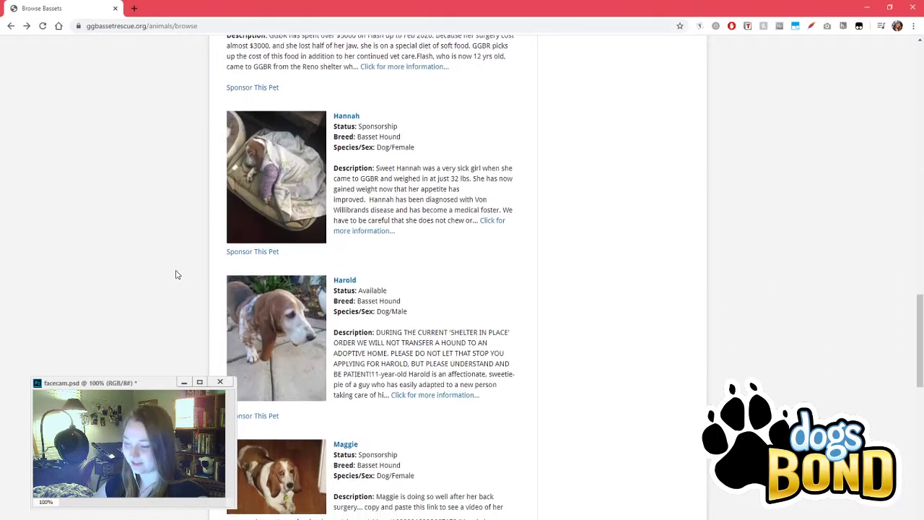
scroll(176, 275, down, 1)
scroll(177, 275, down, 3)
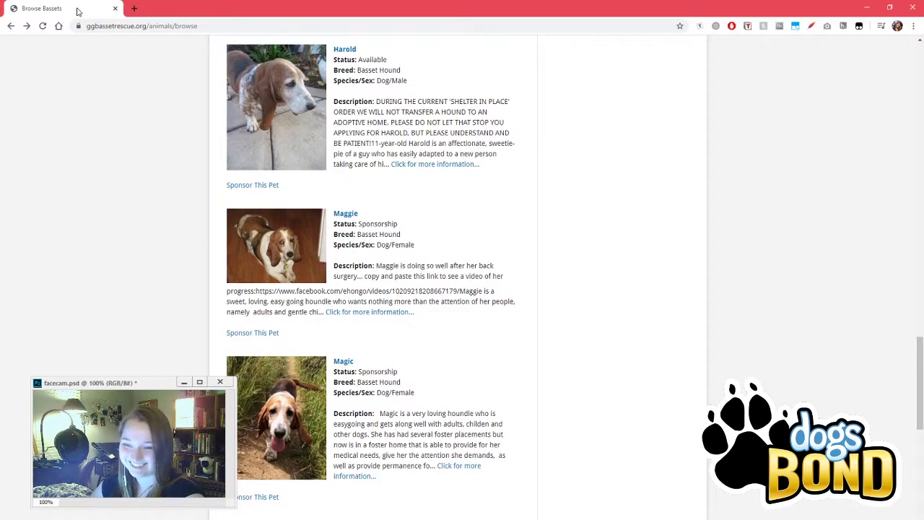
Step: Move the browser window aside to show the Golden Gate Basset Rescue welcome picture in Photoshop, and bring the browser back
drag(77, 10, 0, 61)
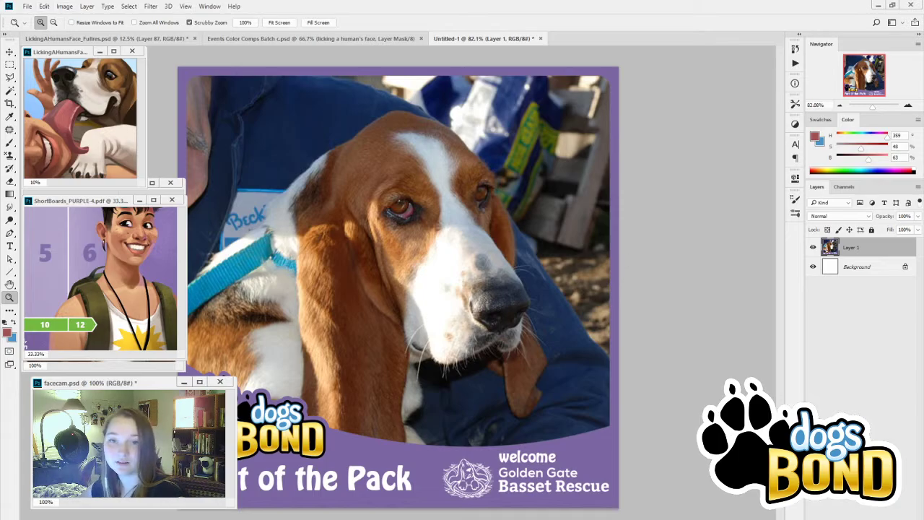
drag(0, 217, 404, 0)
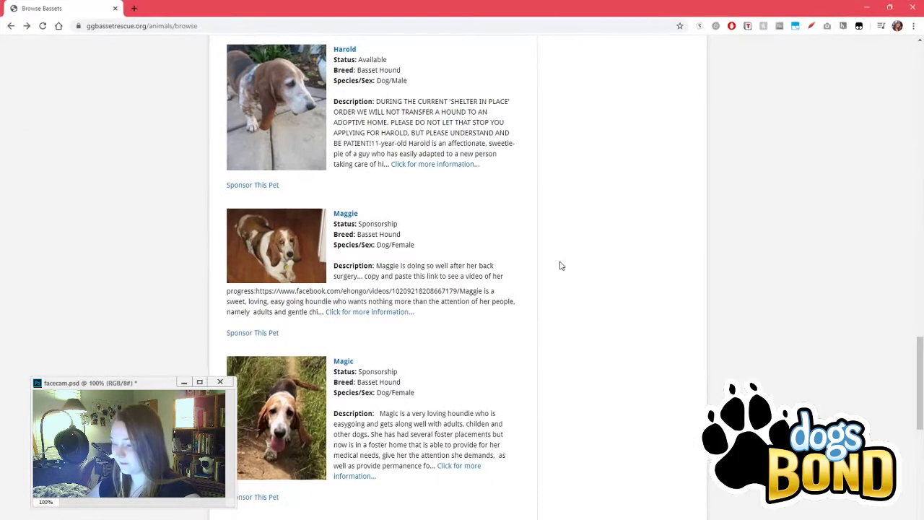
Step: Open Hannah's page from the listing and examine her main photo and the About Hannah section
scroll(526, 313, down, 3)
scroll(523, 309, up, 8)
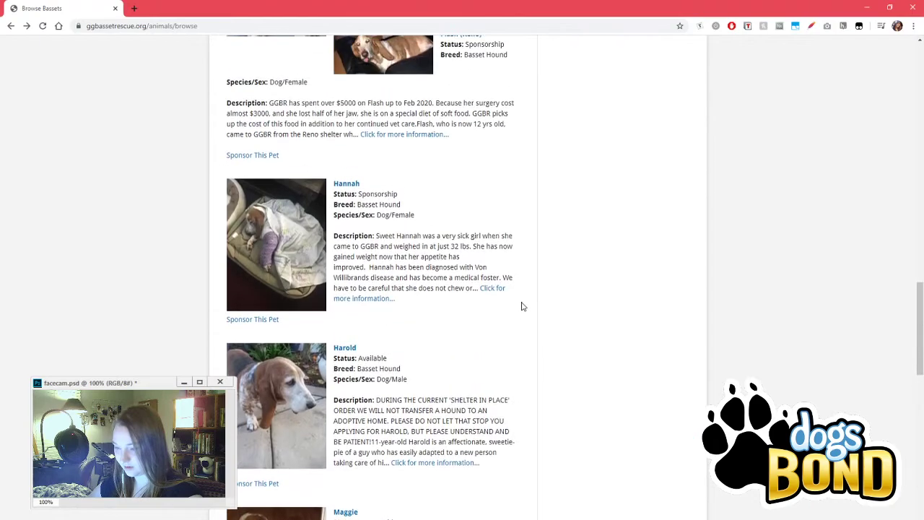
click(349, 189)
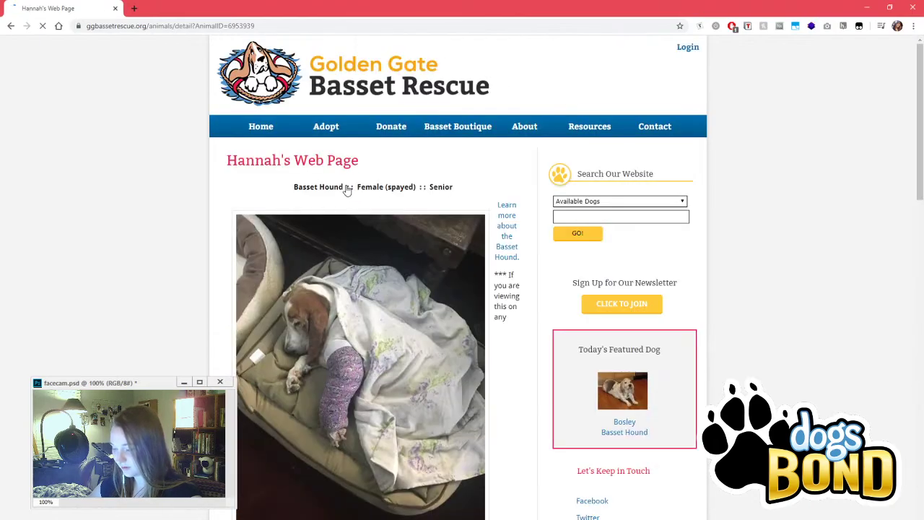
scroll(423, 312, down, 3)
scroll(423, 312, down, 3)
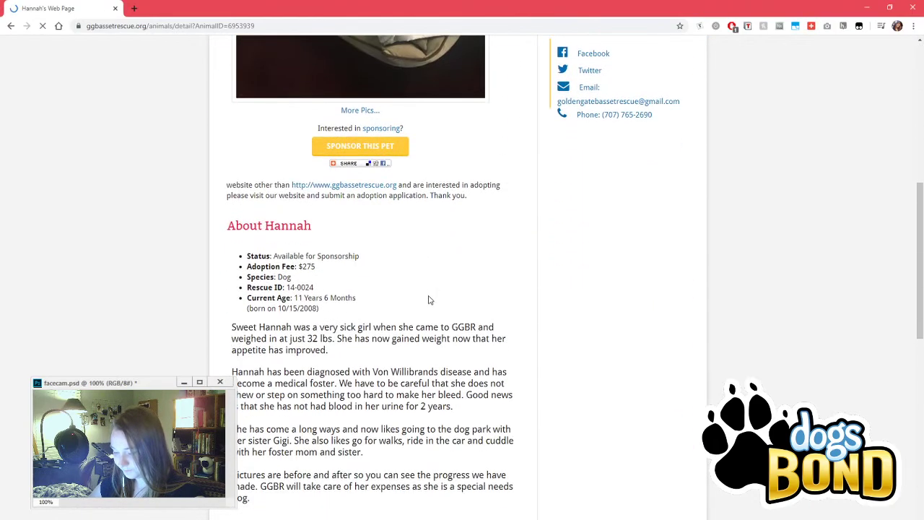
scroll(470, 243, up, 4)
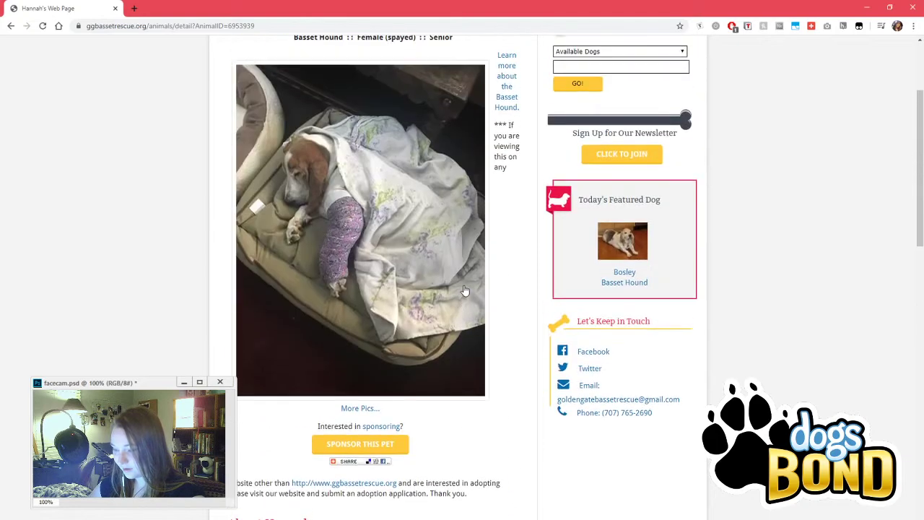
scroll(270, 320, up, 2)
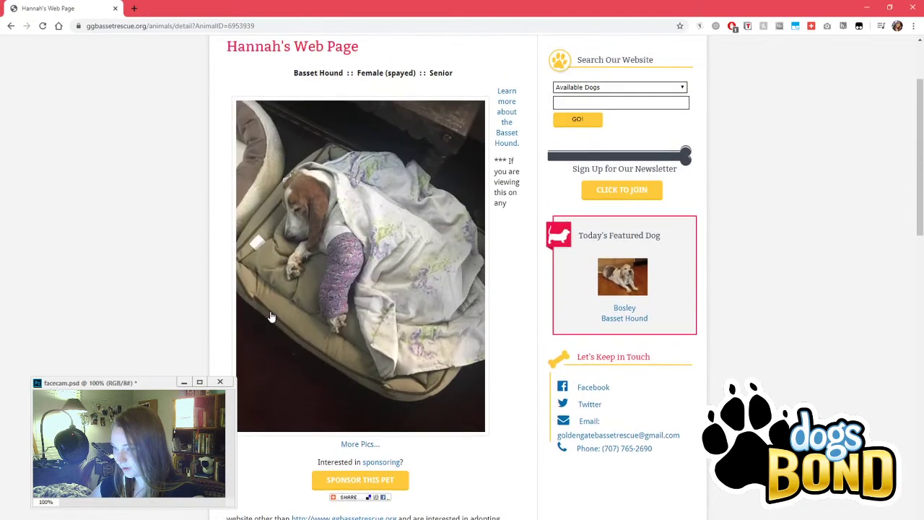
scroll(116, 325, down, 2)
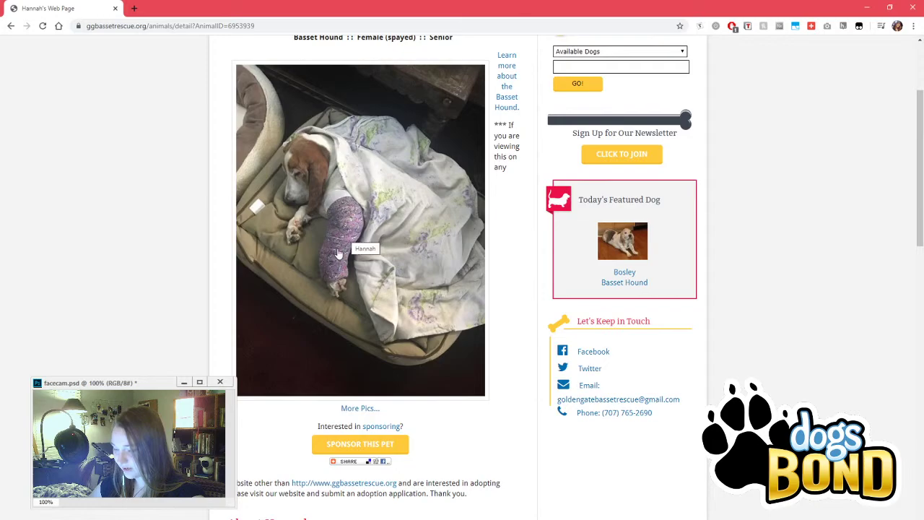
scroll(261, 273, down, 5)
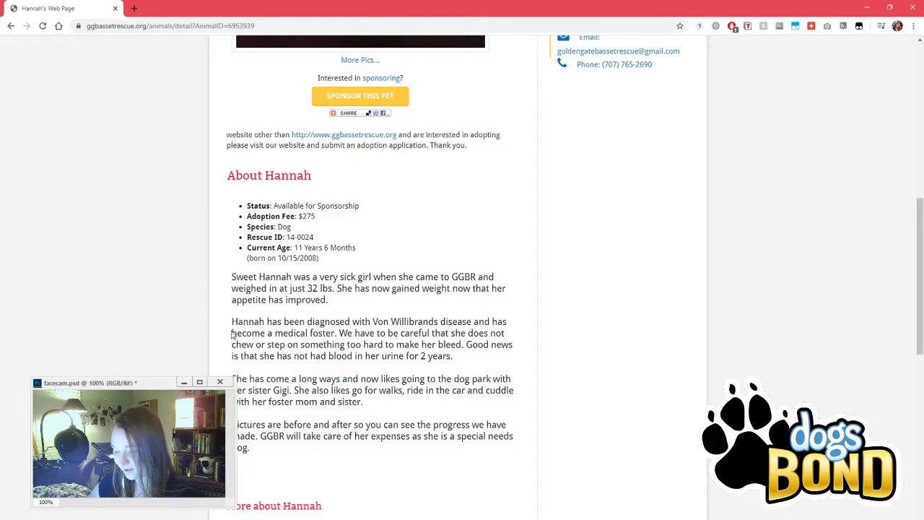
scroll(212, 357, up, 5)
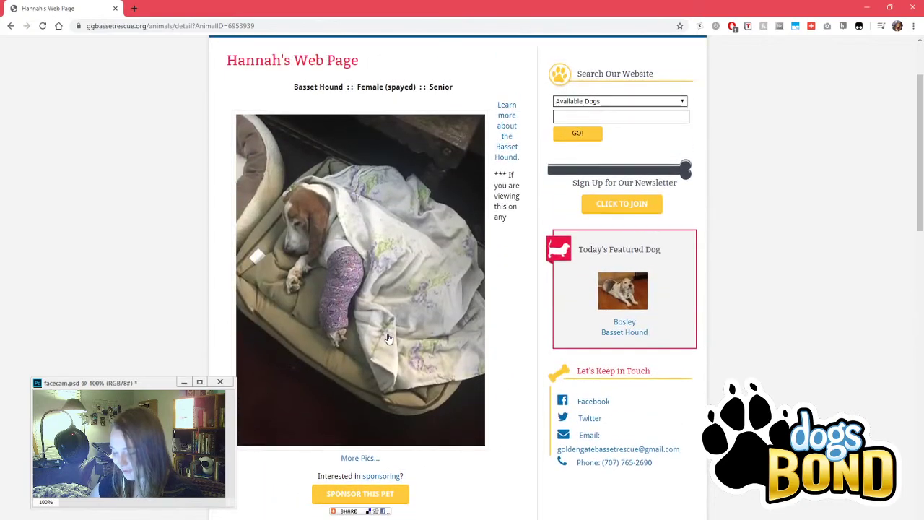
Step: Open Hannah's photo gallery, go through all its pictures to the last one, and close the gallery
click(410, 331)
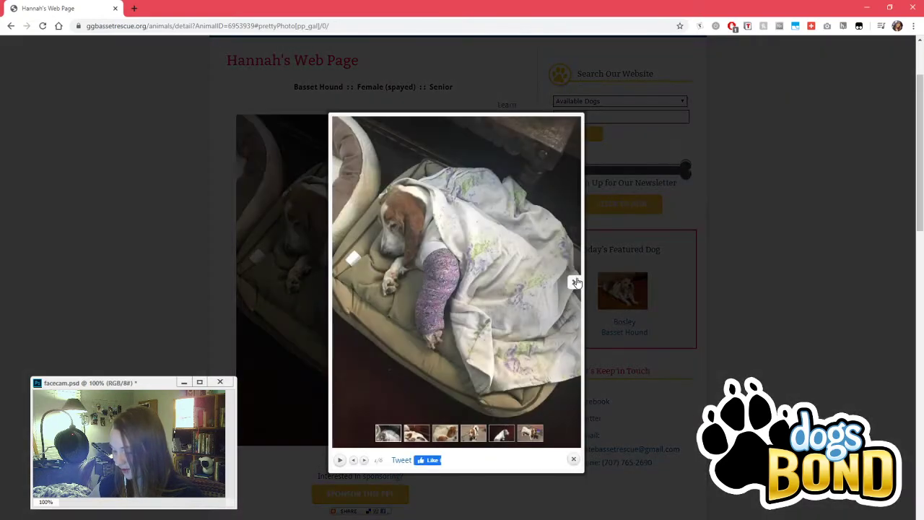
click(576, 282)
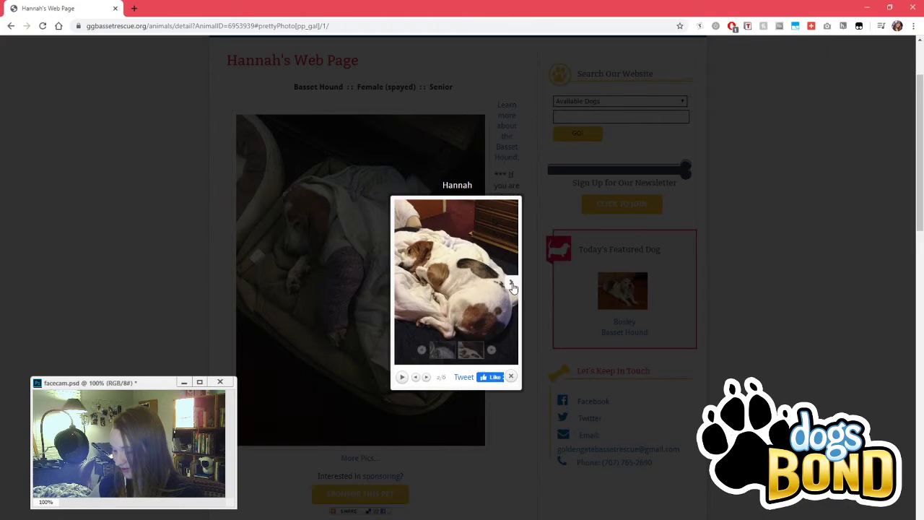
click(511, 286)
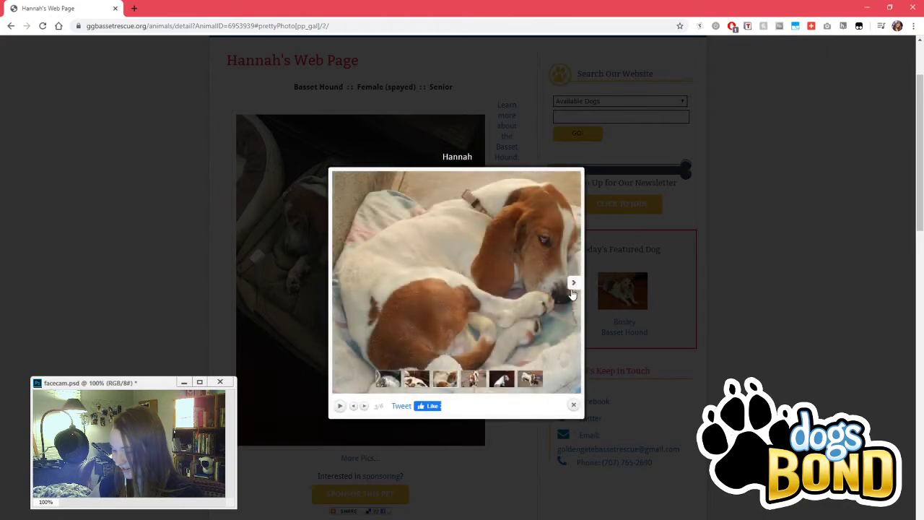
click(574, 286)
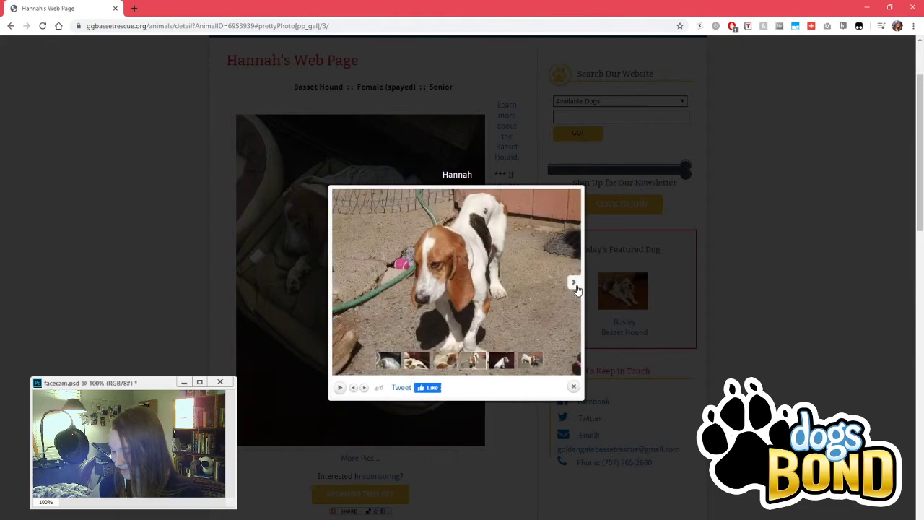
click(574, 286)
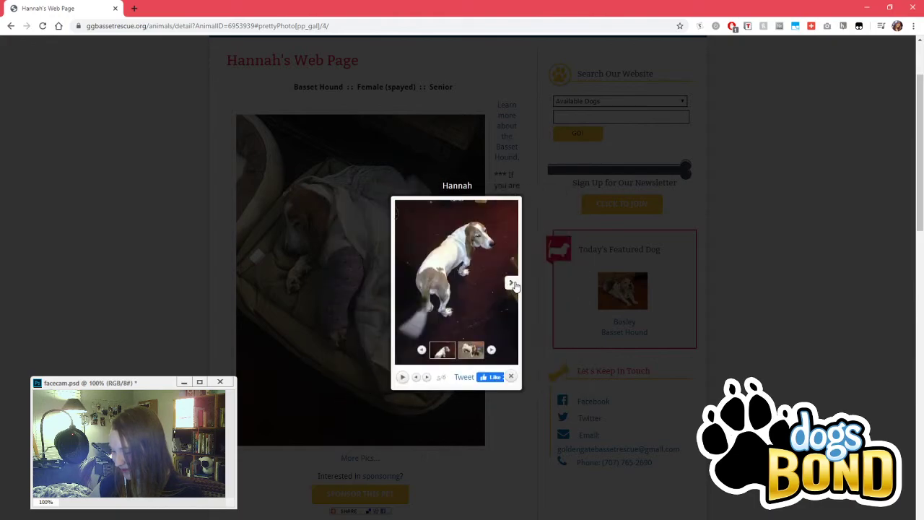
click(513, 286)
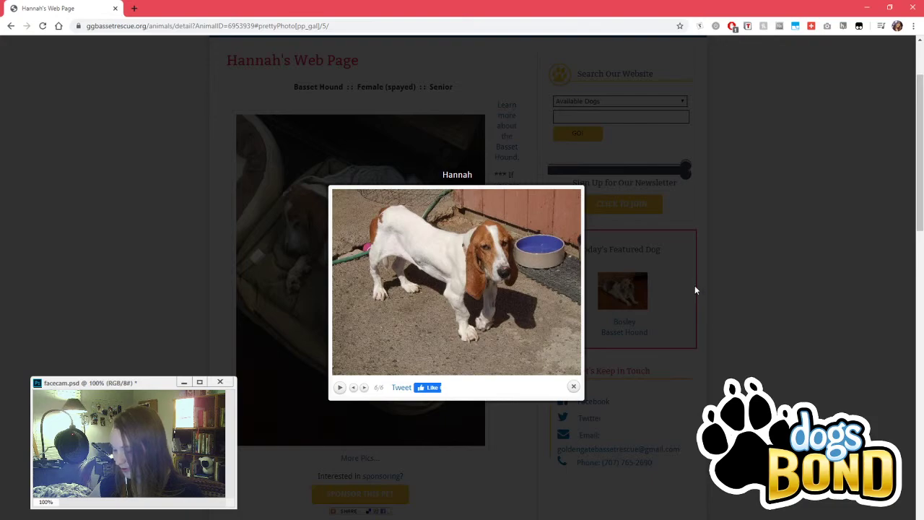
click(764, 257)
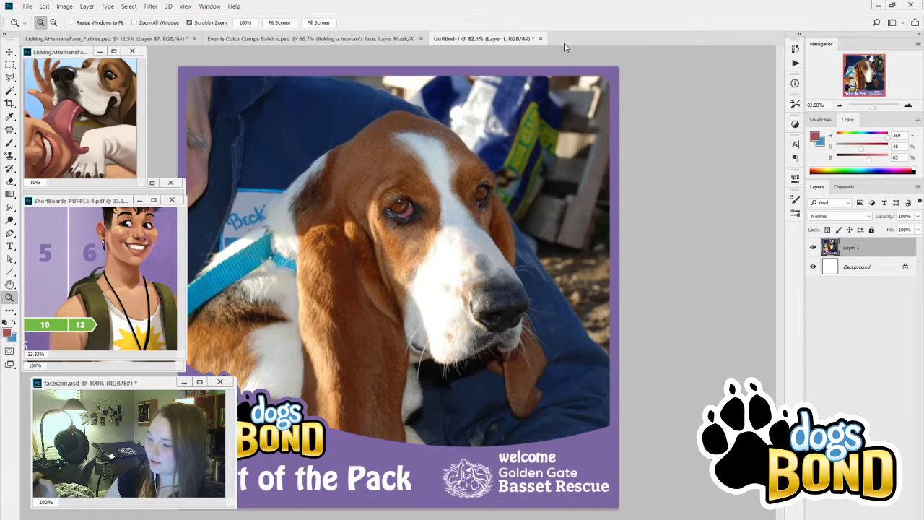
Step: In Photoshop, show the Events Color Comps Batch c.psd document at 33.33% with the Rectangular Marquee tool active
click(380, 38)
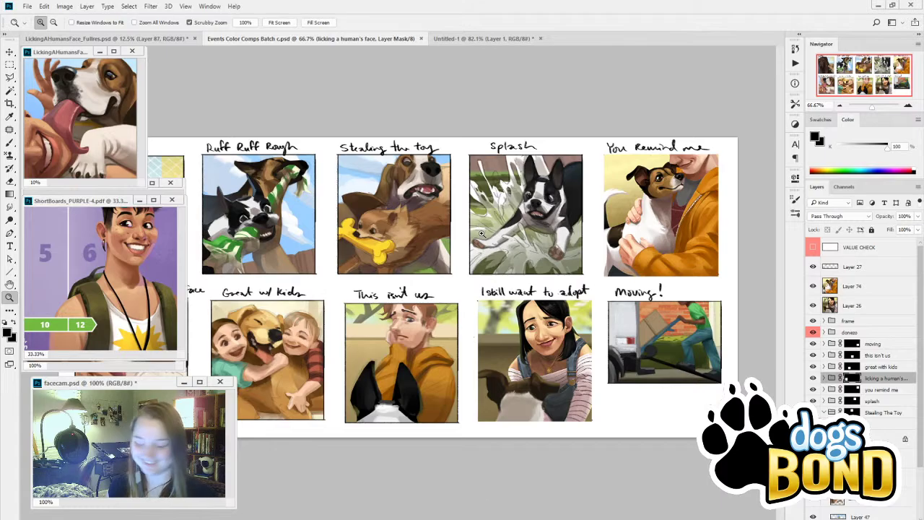
key(m)
key(ctrl+minus)
key(ctrl+minus)
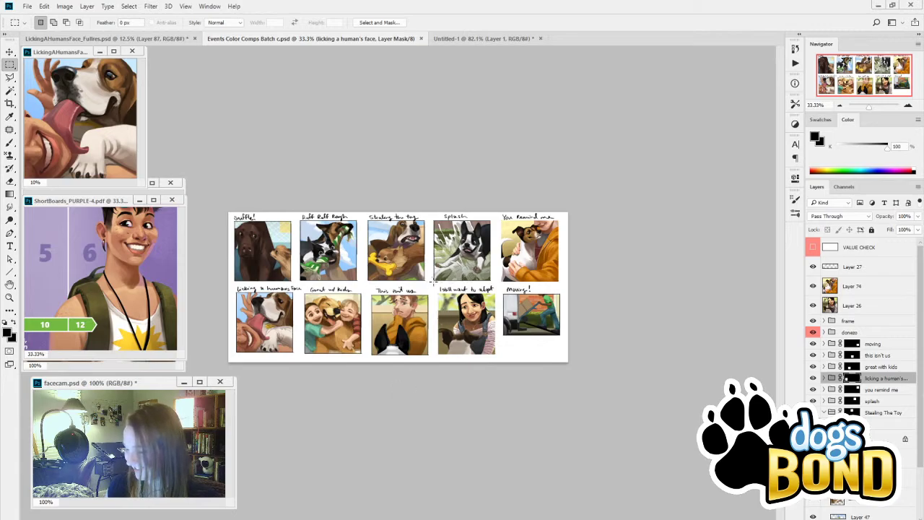
Step: Draw a rectangular selection around the Splash color comp, and show the Golden Gate Basset Rescue welcome picture
drag(432, 280, 491, 220)
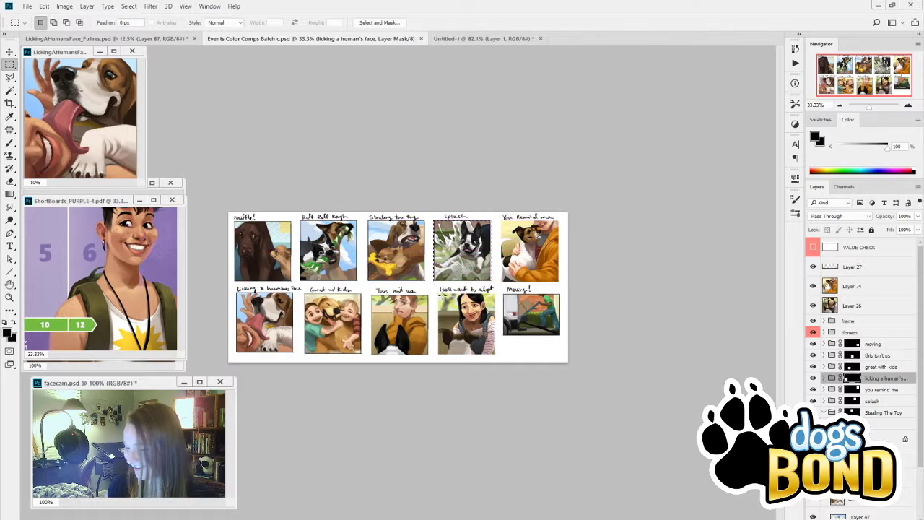
click(465, 39)
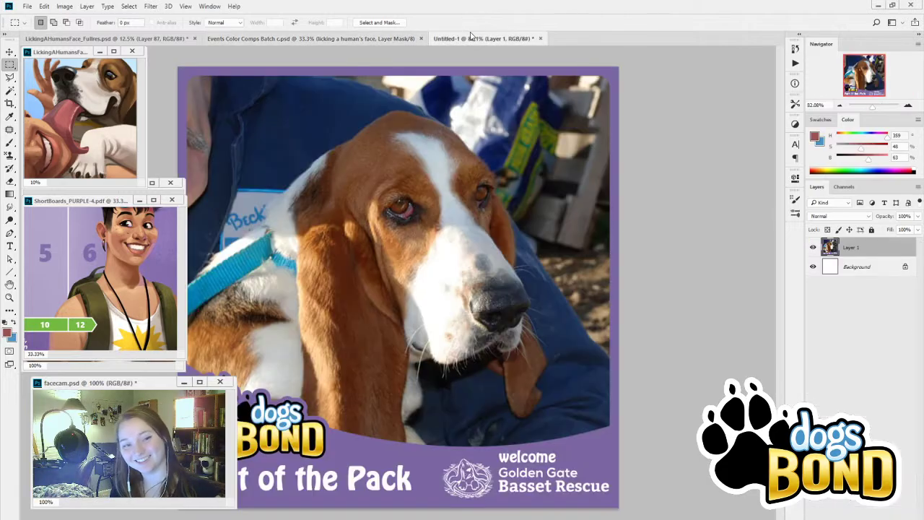
Step: Select the entire LickingAHumansFace painting and create a new blank 2250 x 2400 pixel RGB document with the Clipboard document type
click(155, 39)
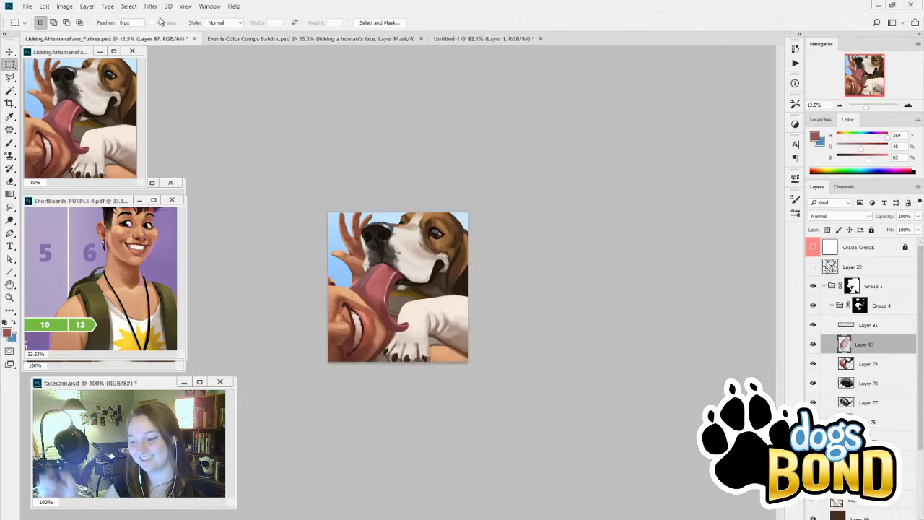
key(ctrl+a)
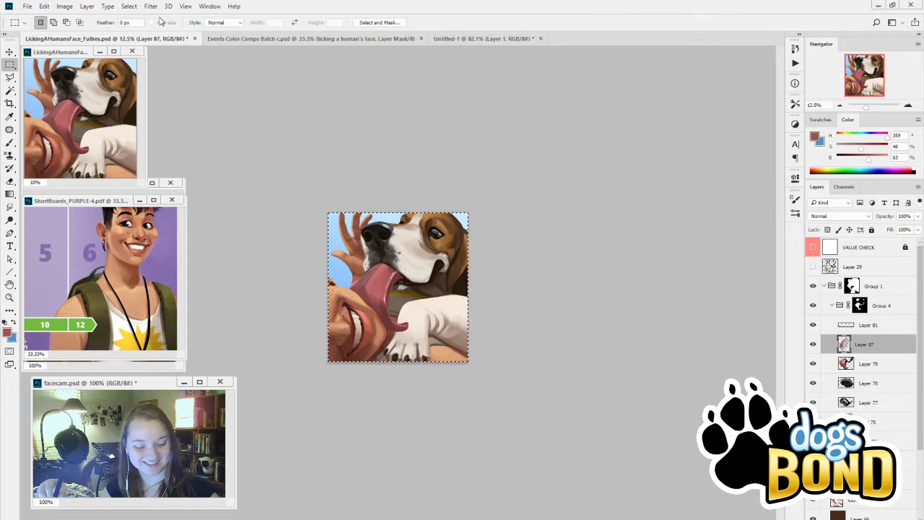
key(ctrl+n)
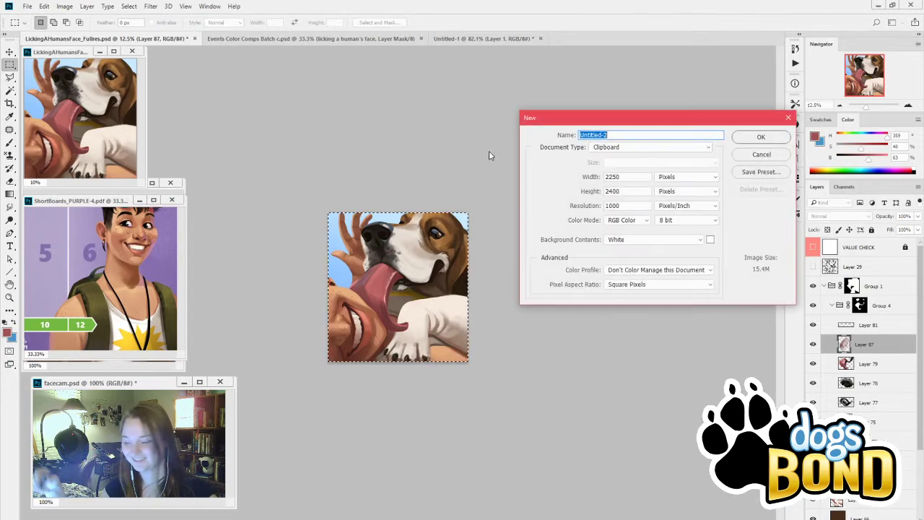
key(Return)
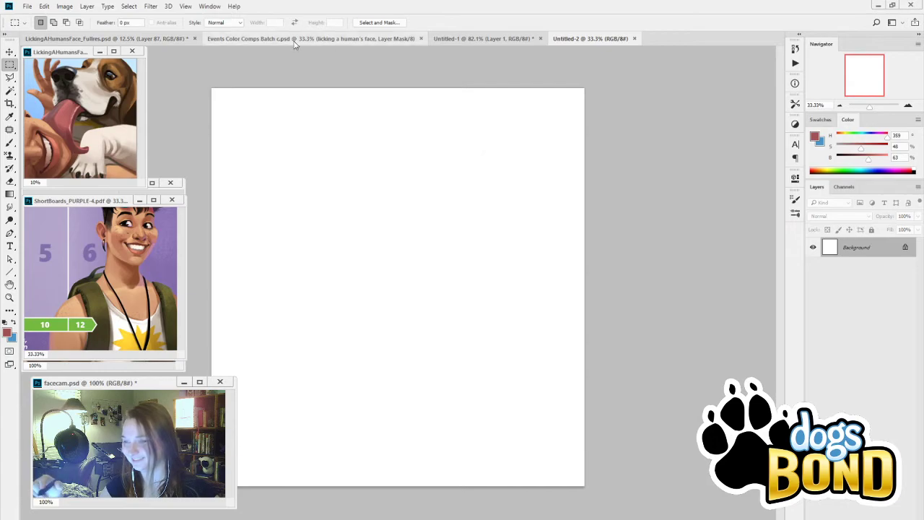
click(475, 40)
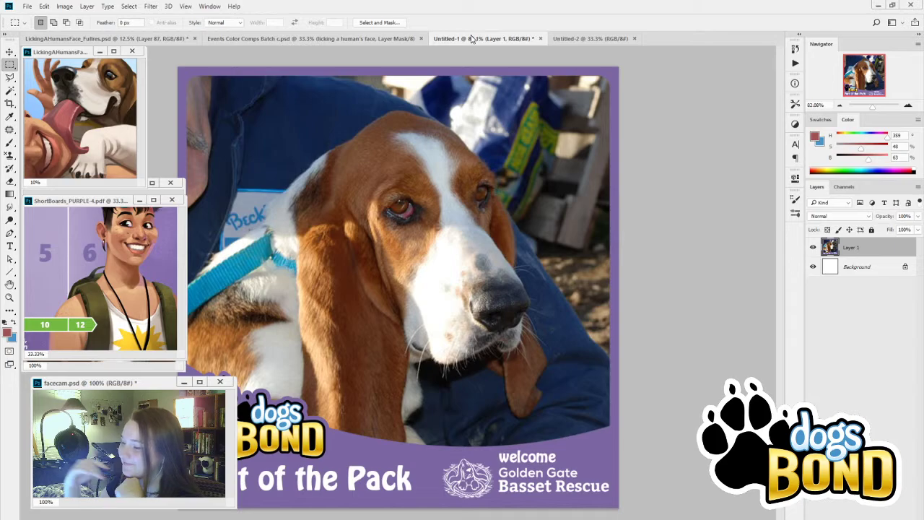
click(160, 40)
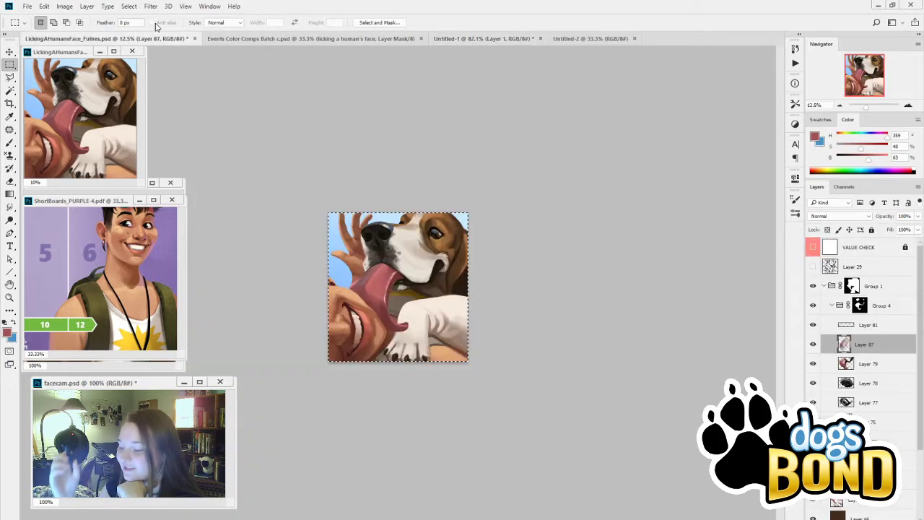
click(590, 40)
click(471, 39)
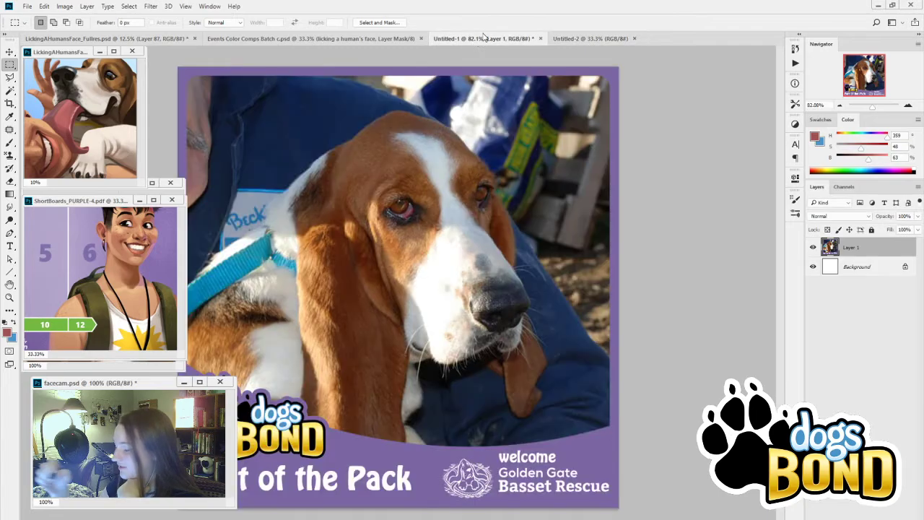
click(329, 38)
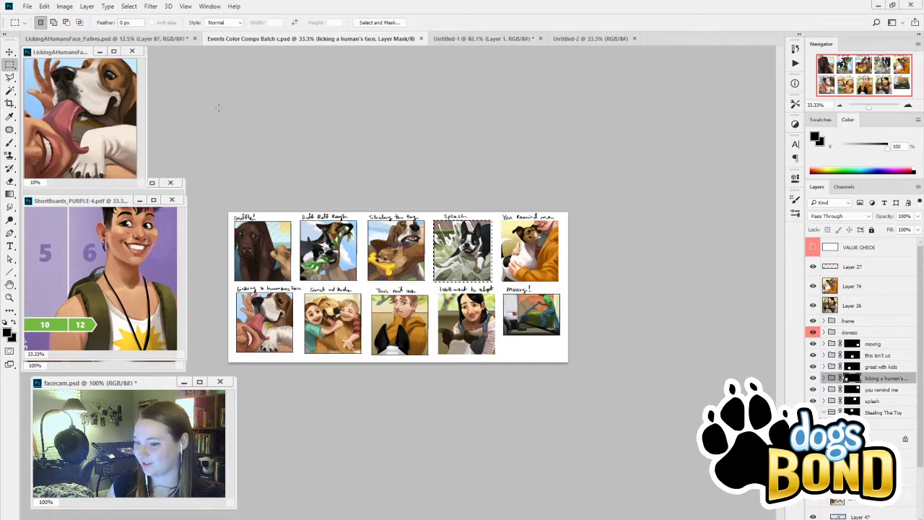
Step: Save the LickingAHumansFace_Fullres.psd painting and close its extra floating window
click(105, 40)
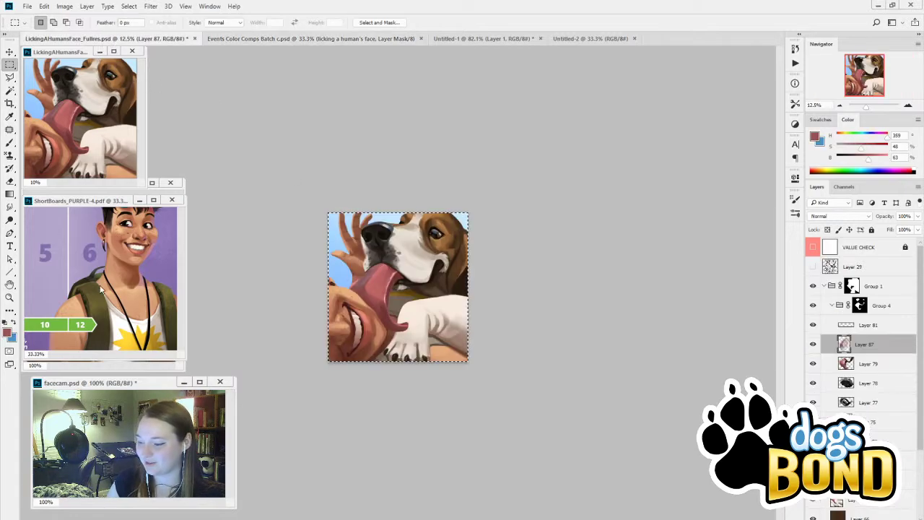
key(ctrl+s)
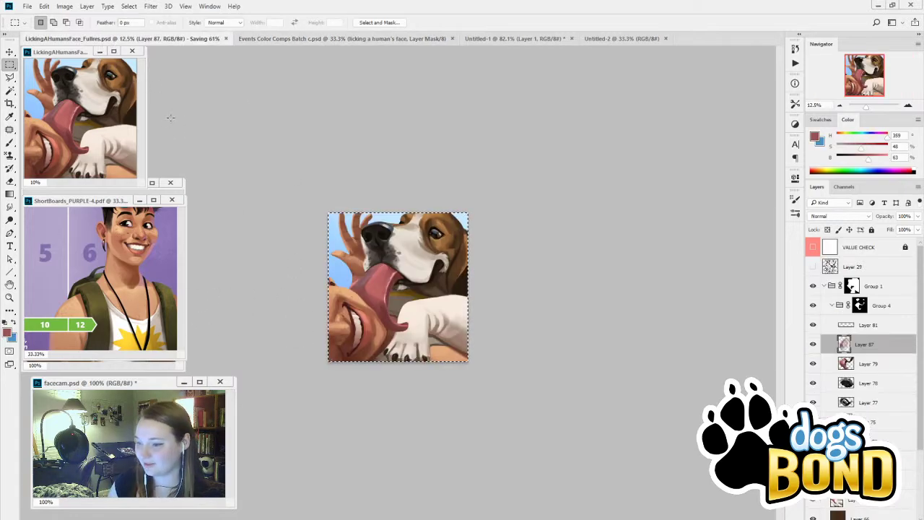
click(133, 52)
Step: Open a second window for the blank Untitled-2 document
click(500, 39)
click(584, 39)
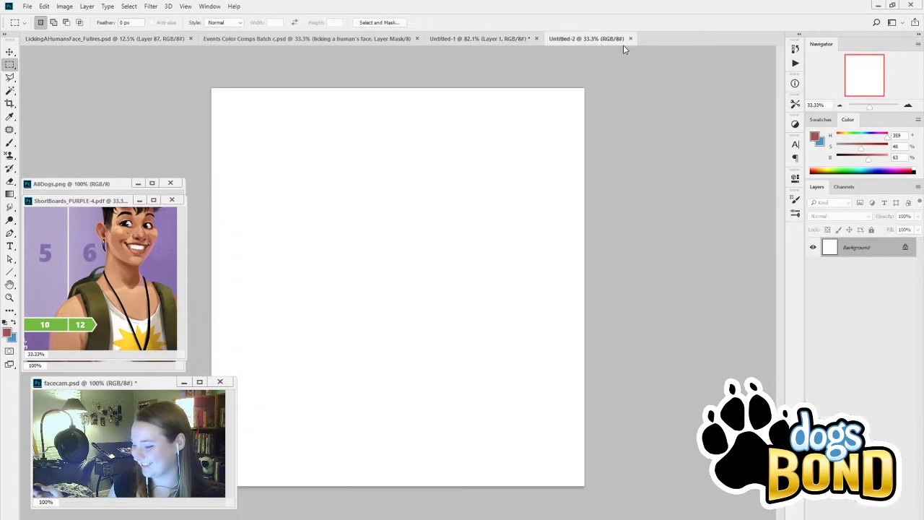
click(213, 7)
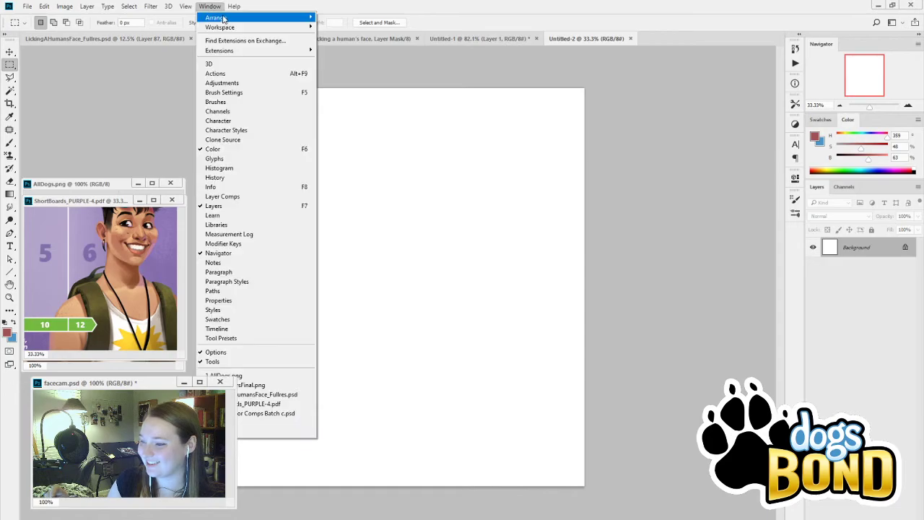
mouse_move(224, 18)
click(382, 202)
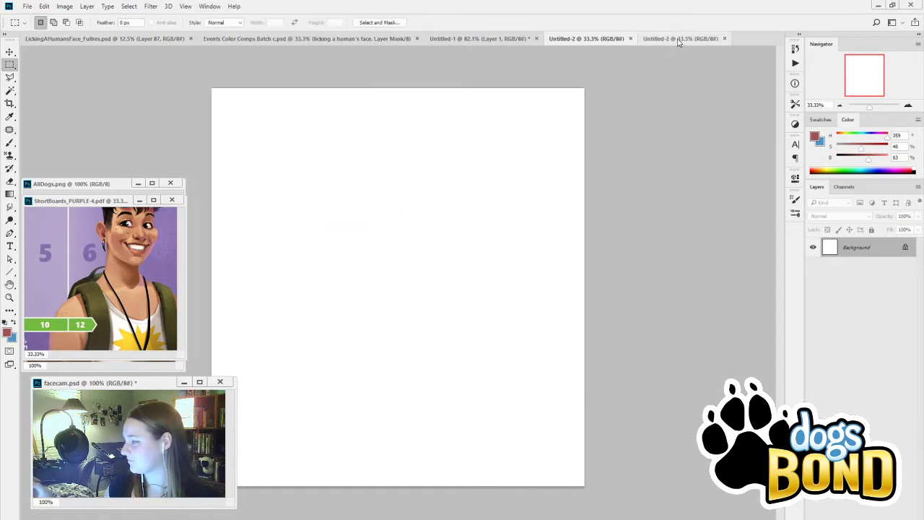
Step: Float the second Untitled-2 window, zoom it to 10%, shrink it to the canvas, and place it above the other reference windows
double_click(814, 106)
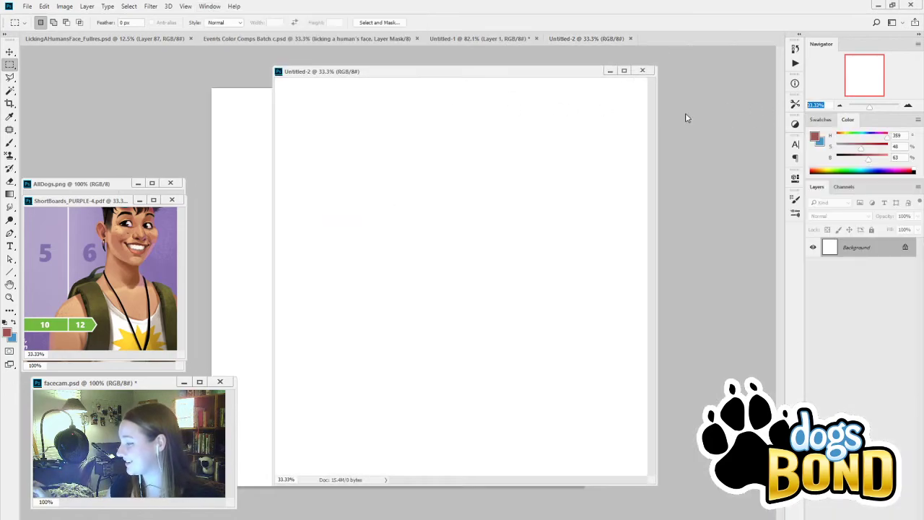
text(10)
key(Return)
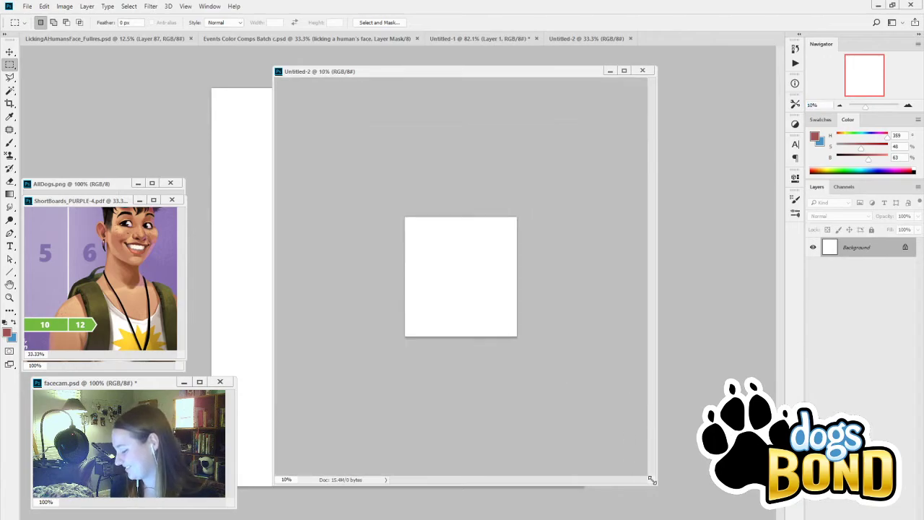
drag(652, 479, 390, 203)
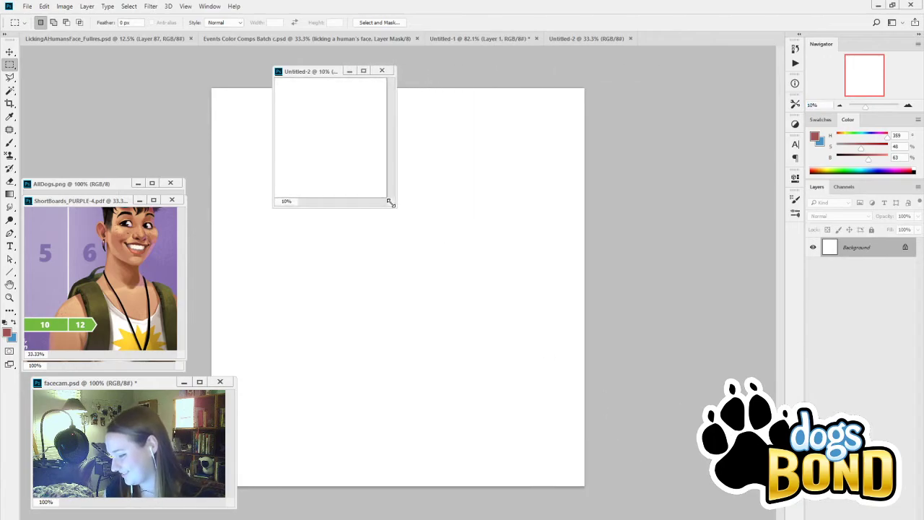
drag(327, 72, 74, 55)
Step: Close the ShortBoards_PURPLE-4.pdf reference without saving its changes
click(171, 202)
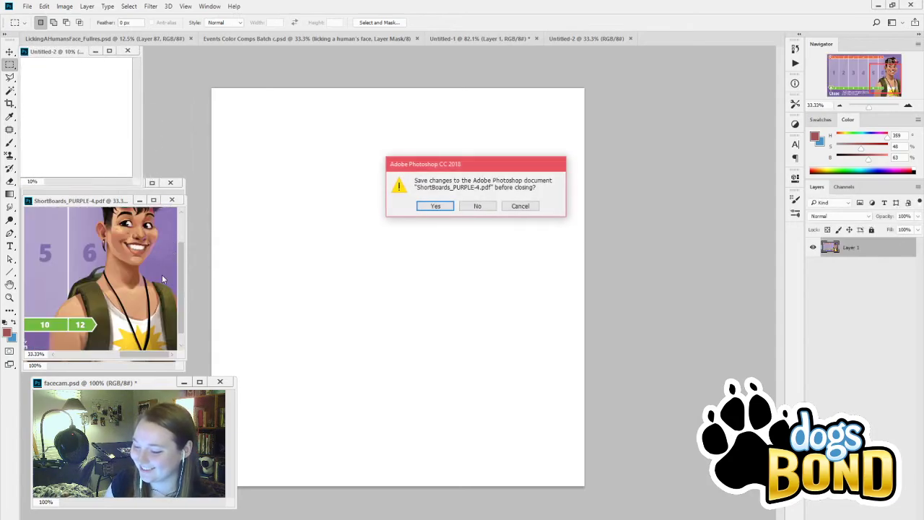
click(477, 207)
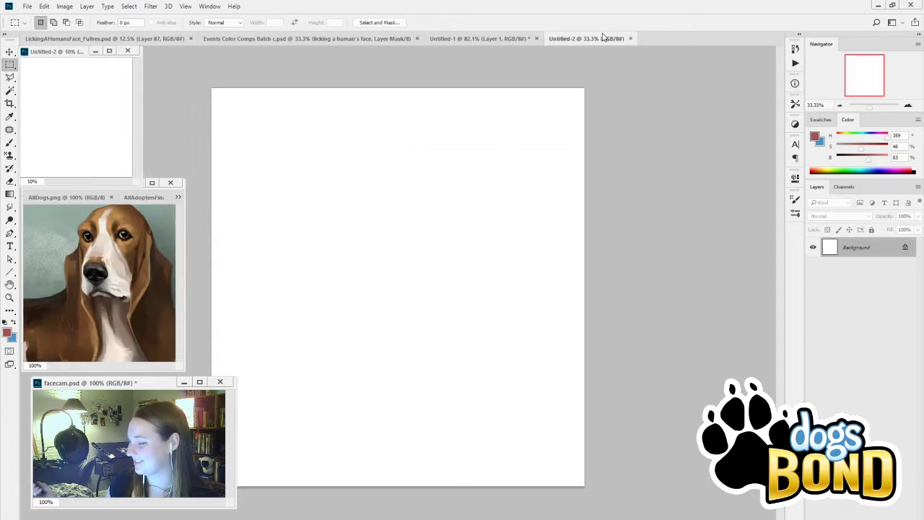
Step: In the color comps document, hide and reshow the moving, this isn't us, great with kids, licking a human's face and splash groups to identify their comps
click(479, 38)
click(349, 39)
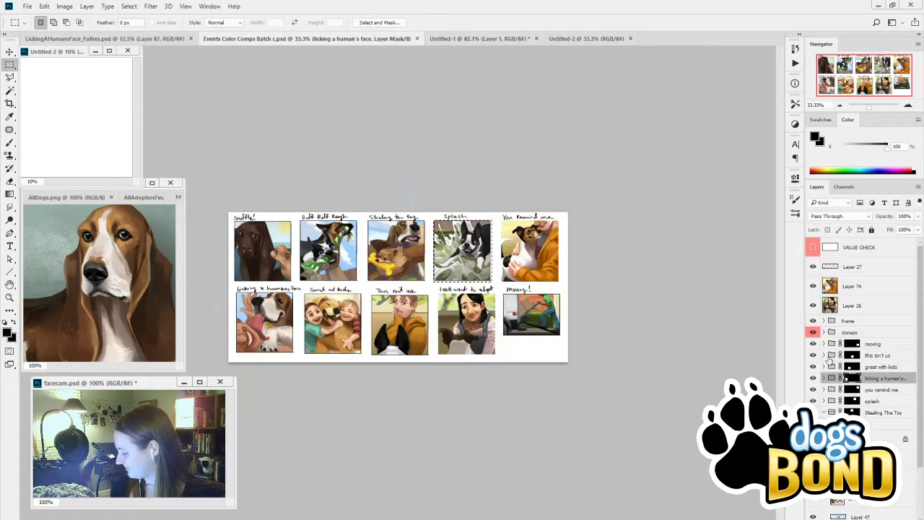
click(813, 344)
click(813, 344)
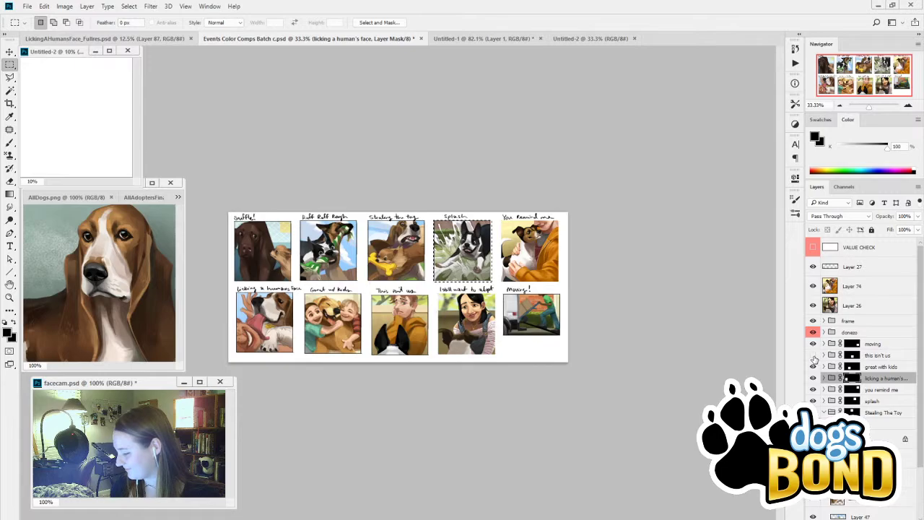
click(813, 356)
click(813, 355)
click(813, 367)
click(813, 366)
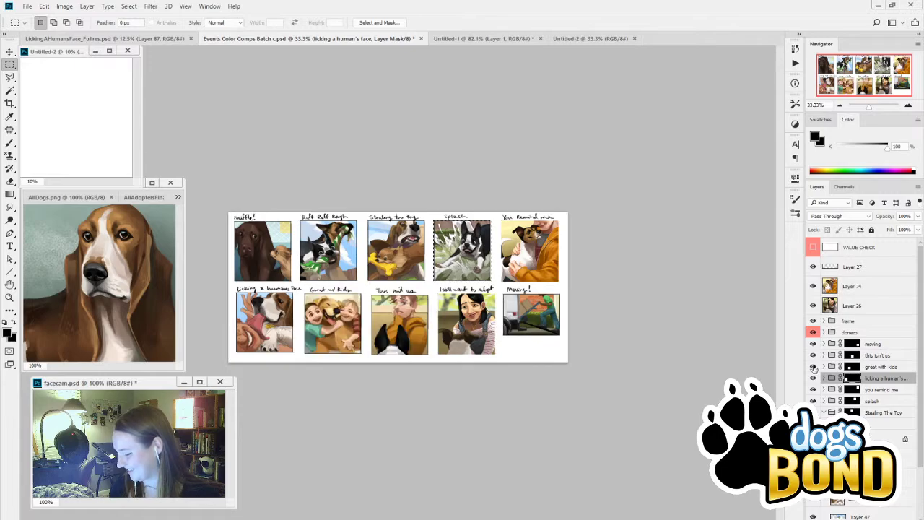
click(813, 378)
click(813, 378)
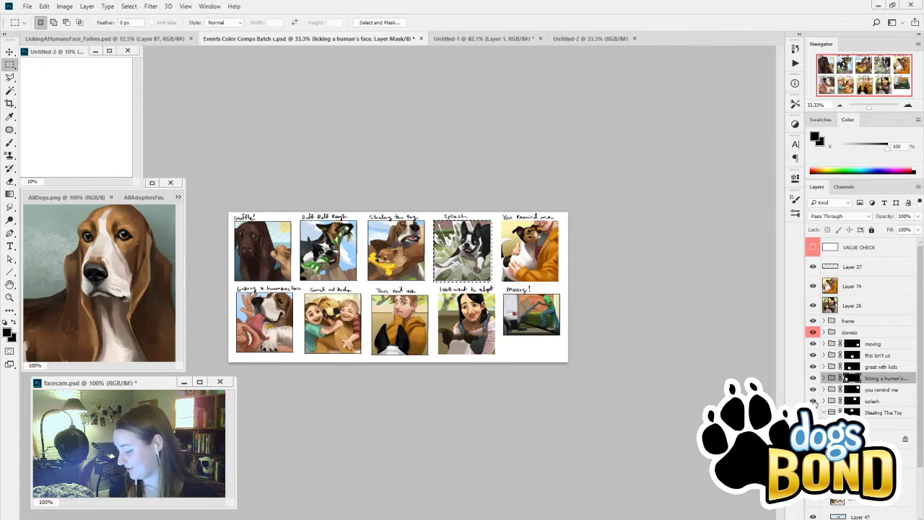
click(813, 401)
click(813, 400)
click(813, 378)
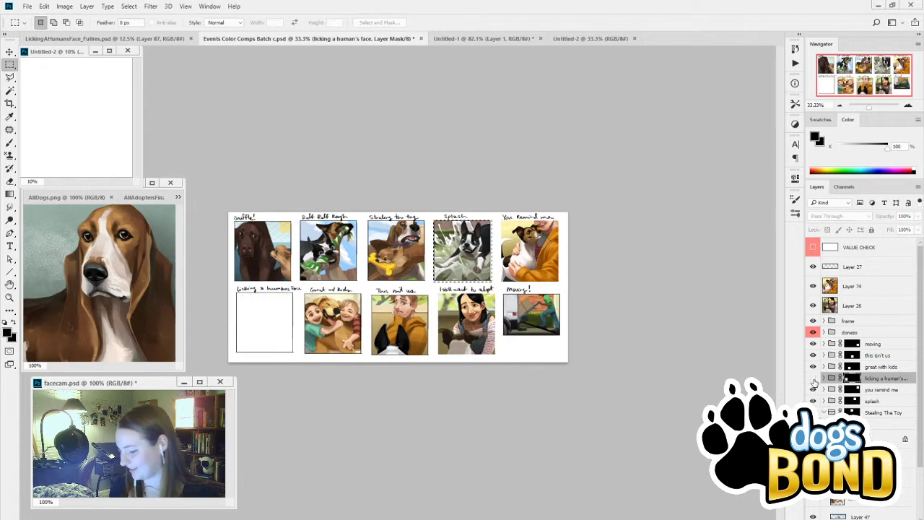
click(813, 378)
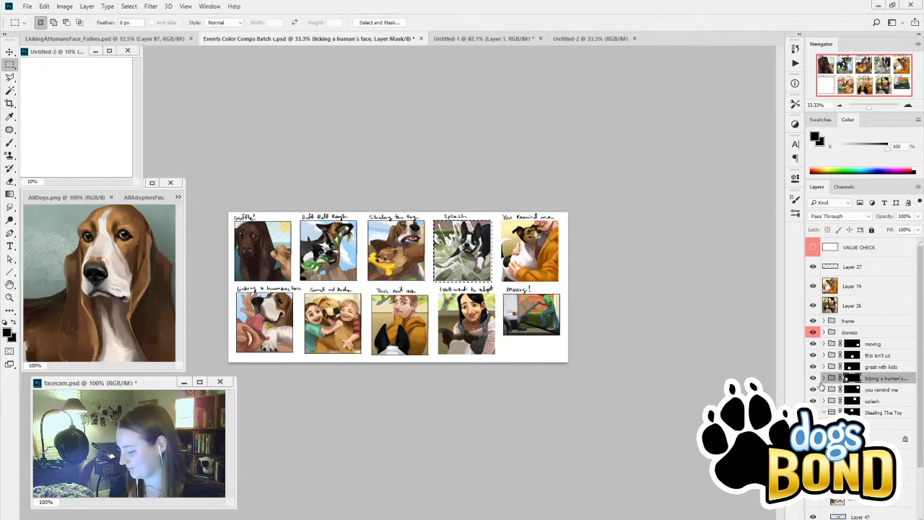
Step: Paste the copied full LickingAHumansFace painting into Events Color Comps Batch c.psd as a new layer above Layer 74
click(490, 40)
click(105, 38)
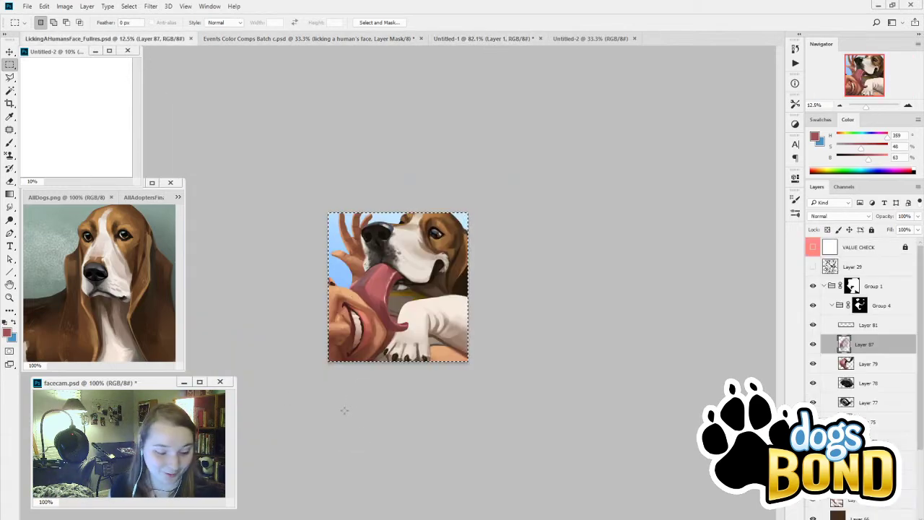
click(302, 38)
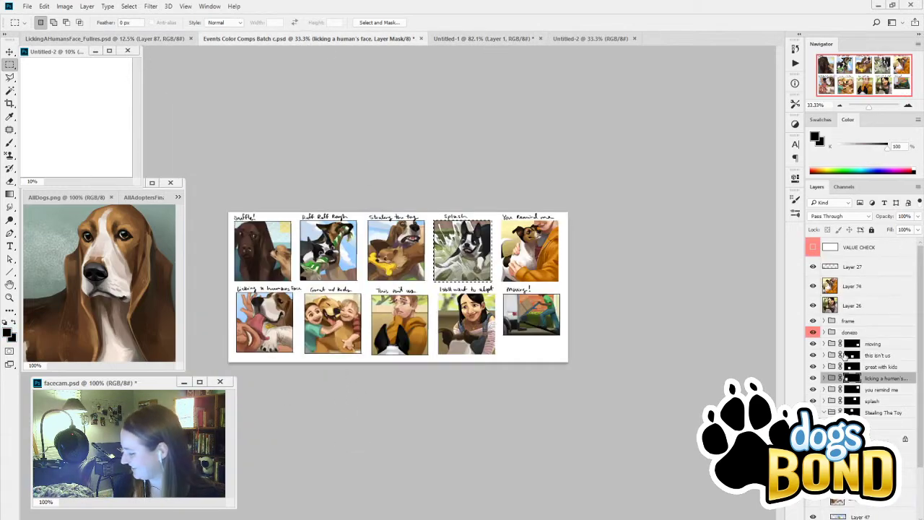
click(864, 291)
click(665, 374)
key(ctrl+v)
Step: Scale the pasted painting to 16%, fit it over the Licking a Humans Face comp, and check it against the old version
key(ctrl+t)
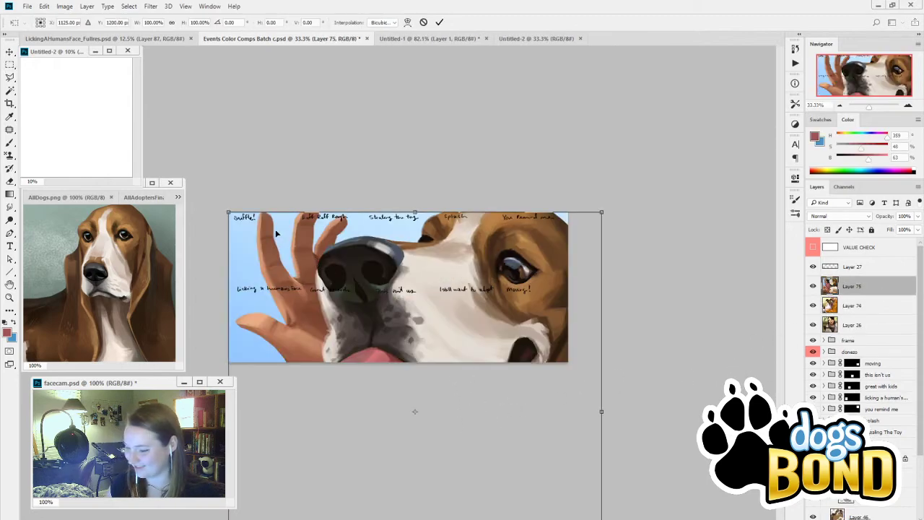
mouse_move(228, 212)
mouse_down()
mouse_move(388, 381)
mouse_move(267, 308)
mouse_up()
mouse_move(287, 346)
mouse_down()
mouse_move(294, 354)
mouse_move(280, 342)
mouse_move(293, 354)
mouse_up()
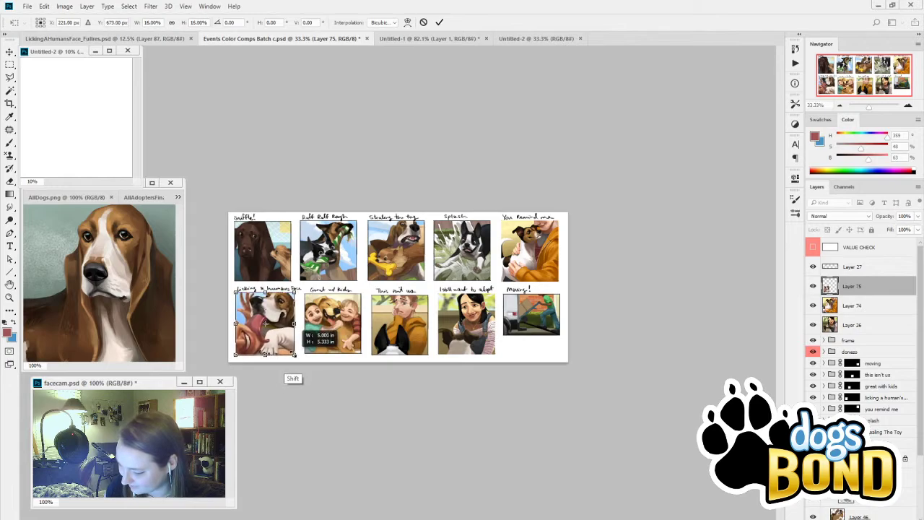
click(439, 22)
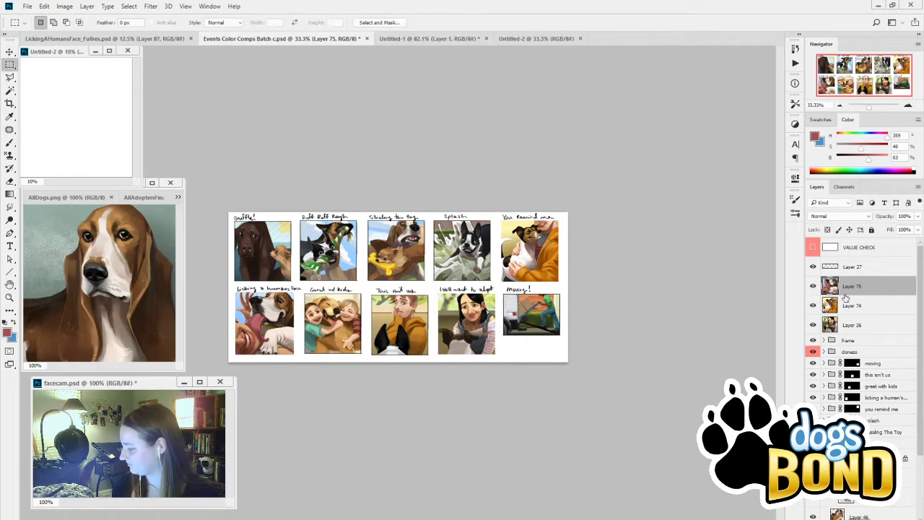
mouse_move(813, 286)
mouse_down()
mouse_move(818, 327)
mouse_move(813, 289)
mouse_move(824, 284)
mouse_up()
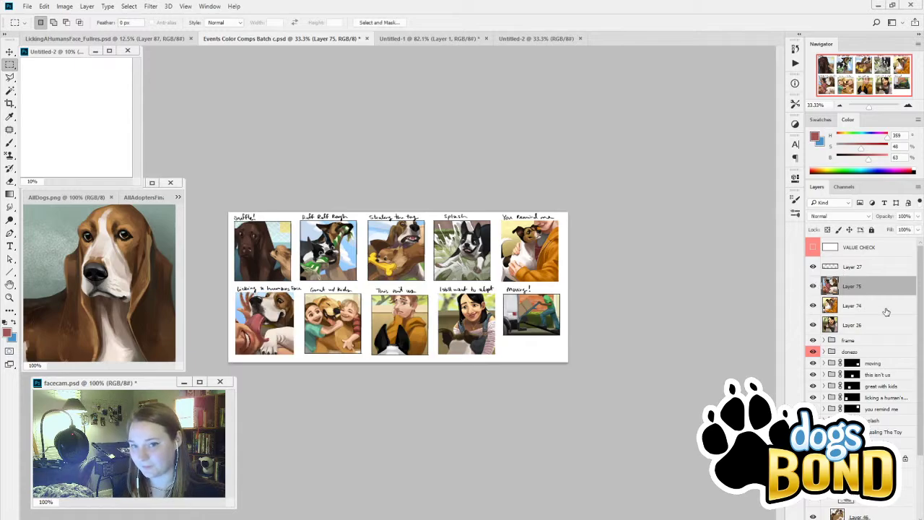
Step: Move the licking a human's face group into the donezo group, check the great with kids group's visibility, and select Layer 27
click(892, 367)
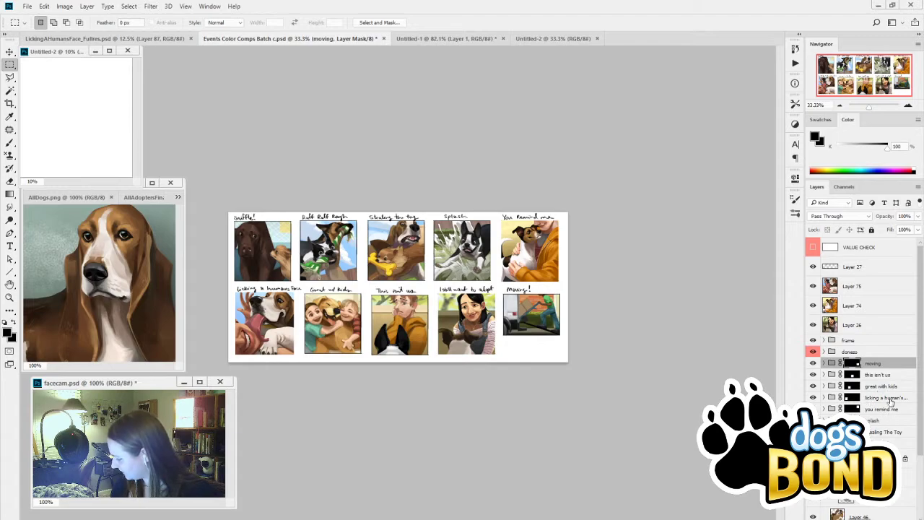
drag(890, 401, 881, 346)
click(813, 386)
click(813, 386)
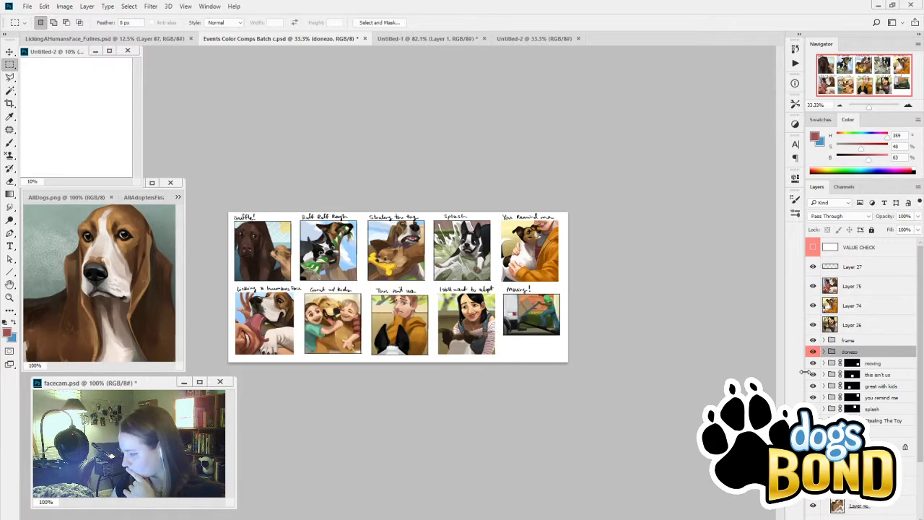
click(900, 275)
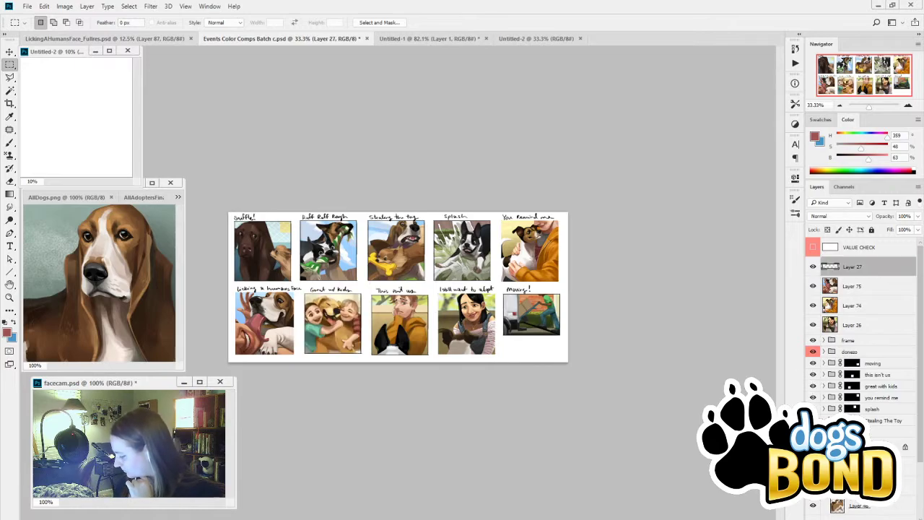
Step: Add a white-filled layer between Layer 26 and the frame group and set its opacity to 64% to fade the unfinished comps
key(ctrl+shift+alt+n)
key(i)
click(562, 285)
key(b)
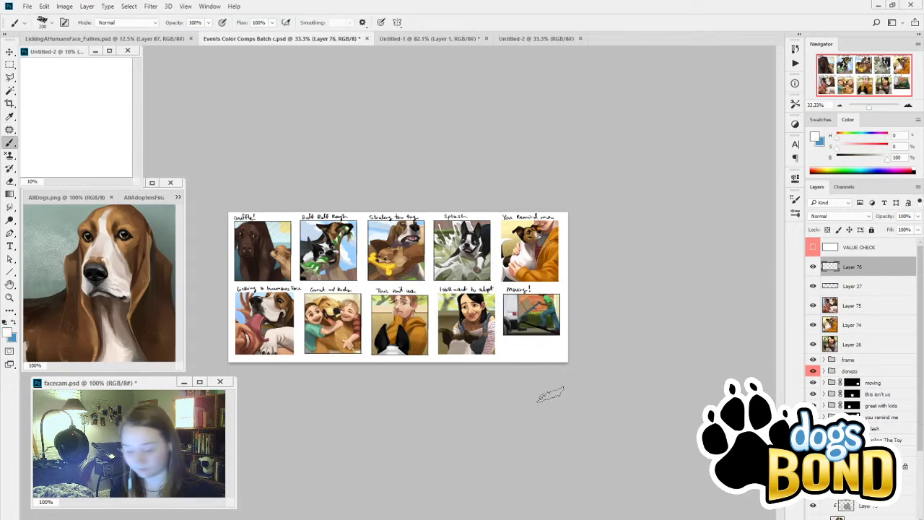
key(f)
key(f)
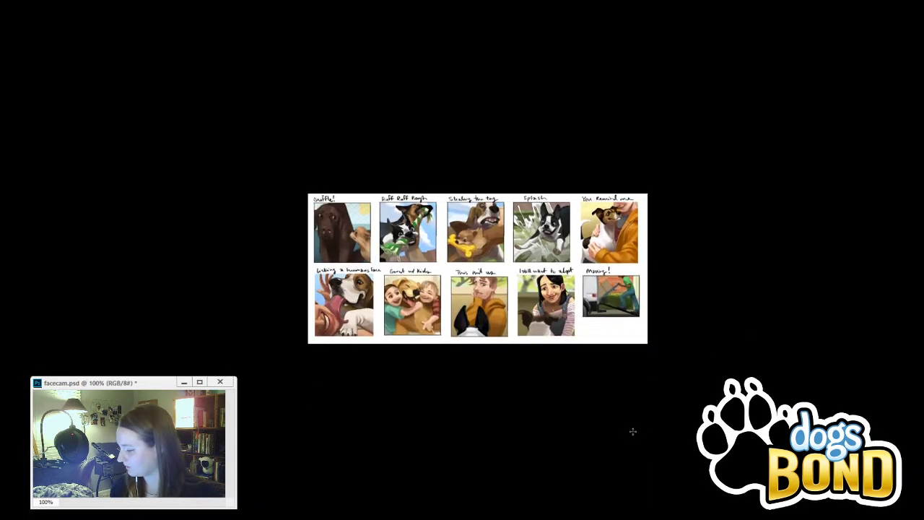
key(f)
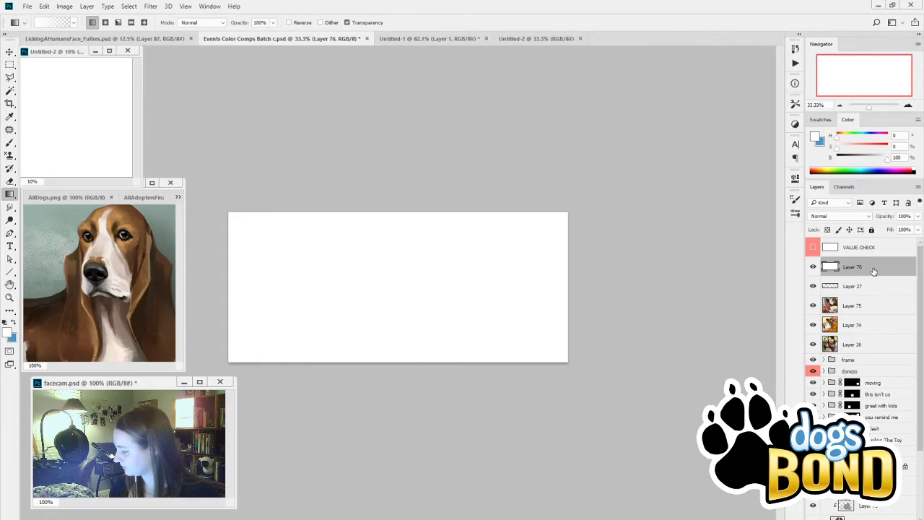
drag(871, 268, 866, 348)
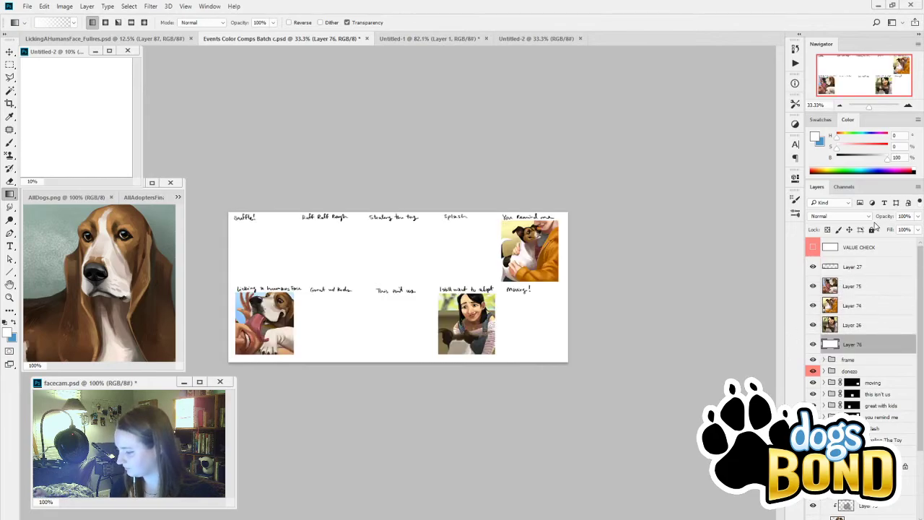
drag(885, 217, 883, 219)
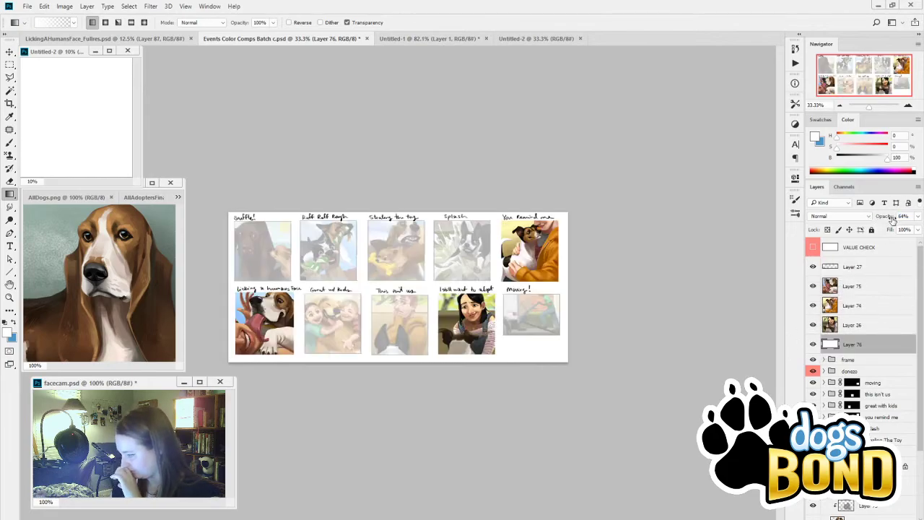
Step: On a new layer above Layer 75, hand-letter white numbers 1 to 7 over the seven faded comps in reading order
click(868, 289)
key(ctrl+shift+alt+n)
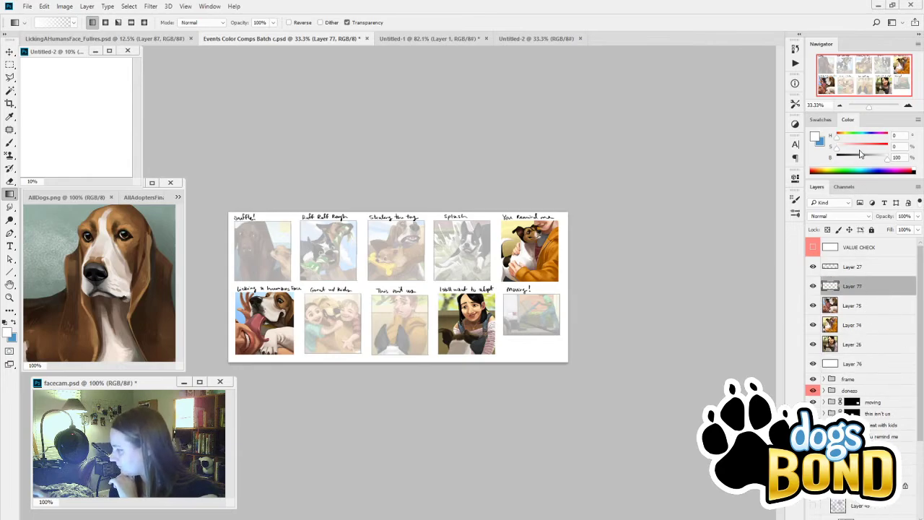
key(b)
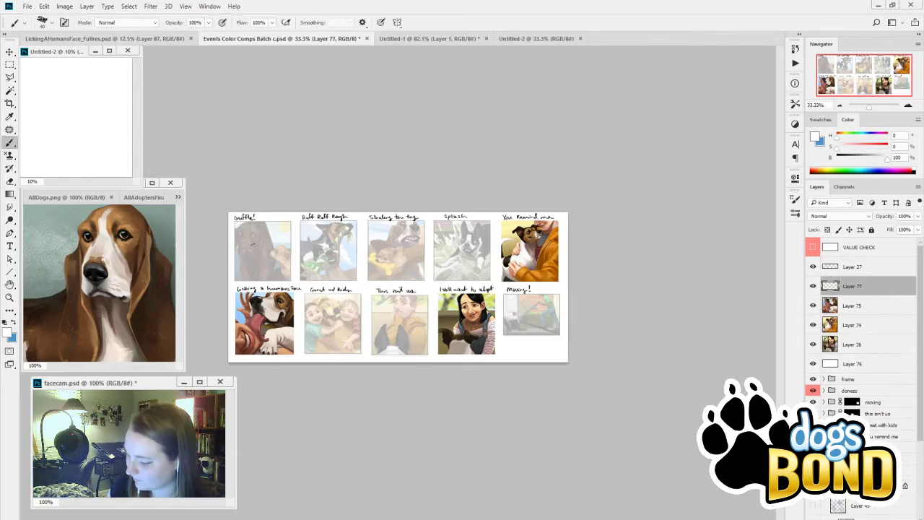
drag(253, 245, 258, 267)
mouse_move(250, 269)
mouse_down()
mouse_move(324, 246)
mouse_move(341, 266)
mouse_up()
drag(388, 238, 392, 255)
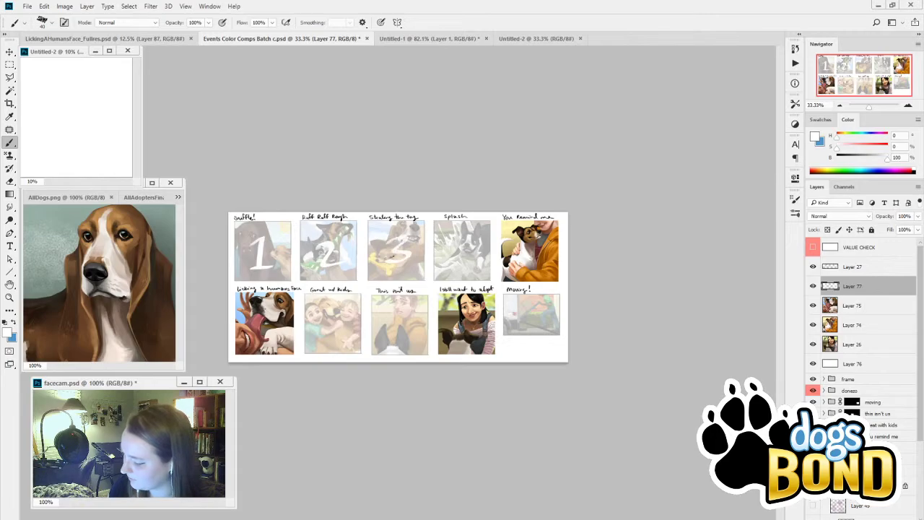
mouse_move(468, 237)
mouse_down()
mouse_move(476, 252)
mouse_move(469, 268)
mouse_up()
drag(341, 311, 321, 336)
drag(391, 305, 409, 342)
mouse_move(516, 304)
mouse_down()
mouse_move(544, 306)
mouse_move(528, 335)
mouse_up()
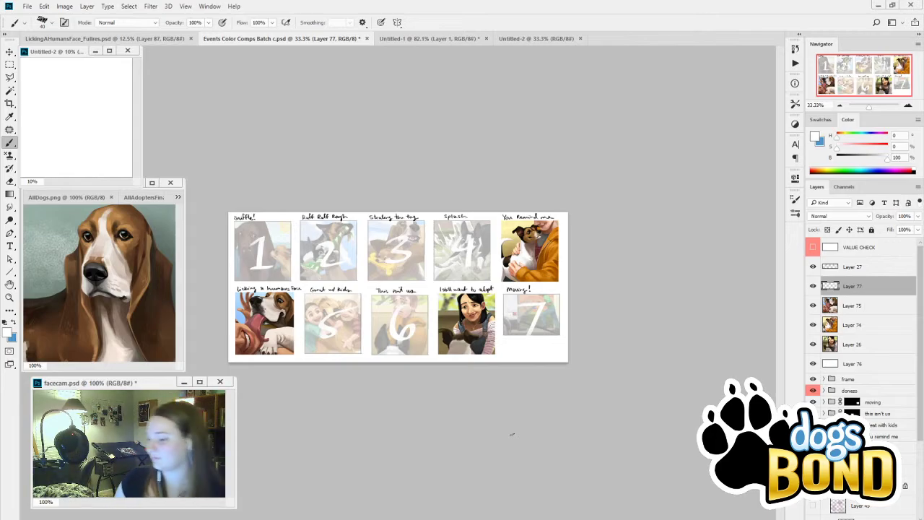
Step: Hide and reshow the hand-lettered numbers layer to compare the comps sheet with and without it
click(815, 286)
click(814, 286)
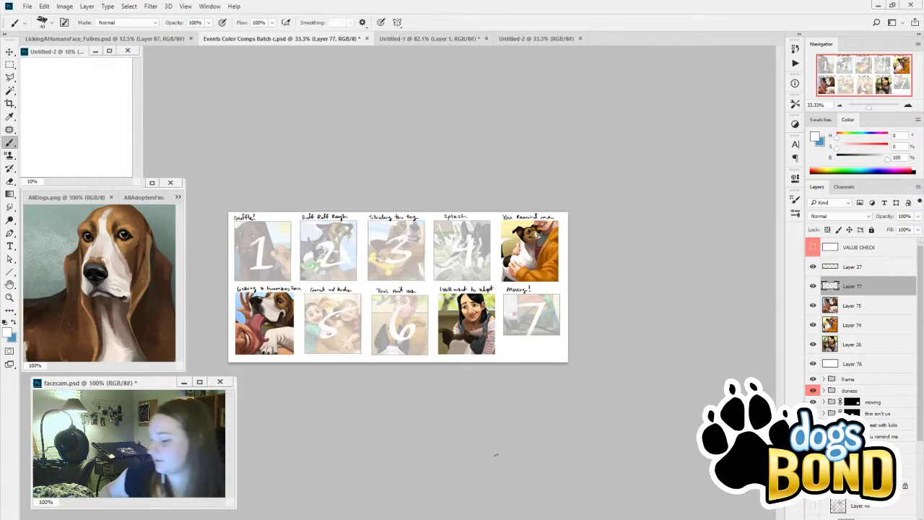
click(813, 285)
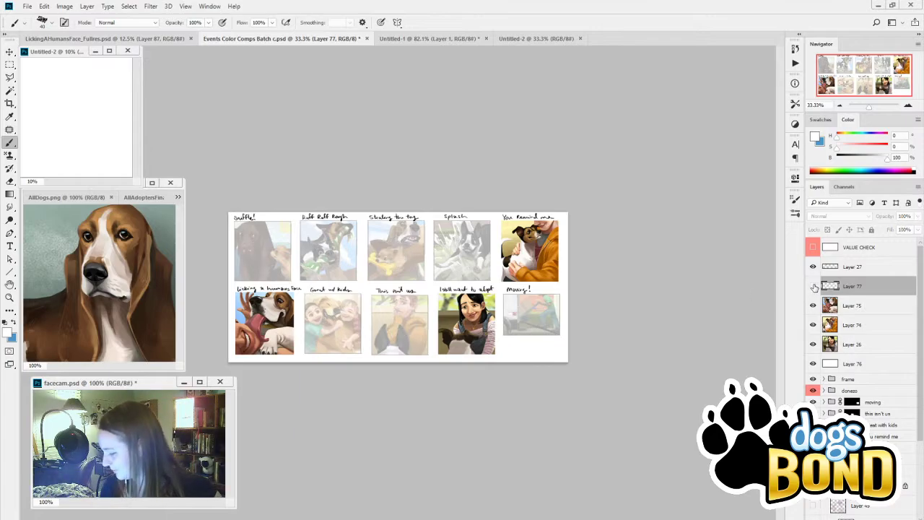
click(813, 286)
Step: Copy the splash group from the color comps document into Untitled-2 and switch to that document
click(888, 447)
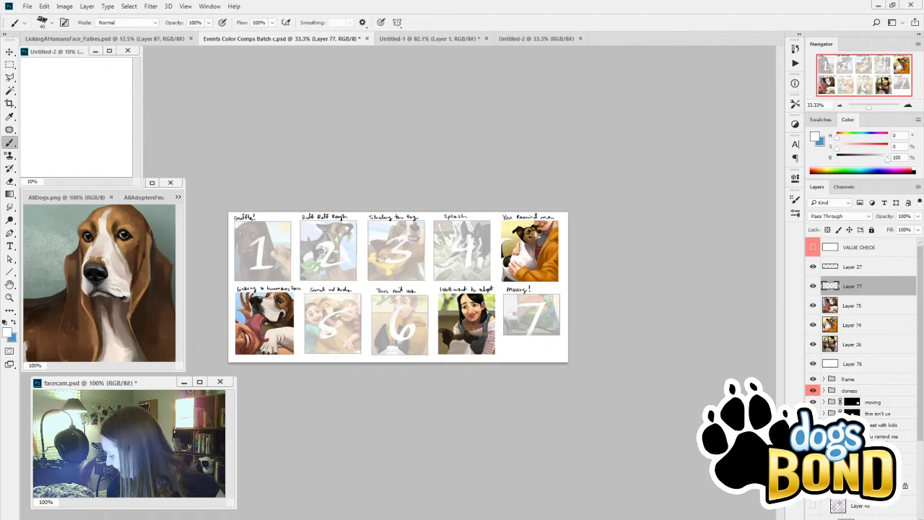
drag(852, 448, 108, 117)
click(570, 38)
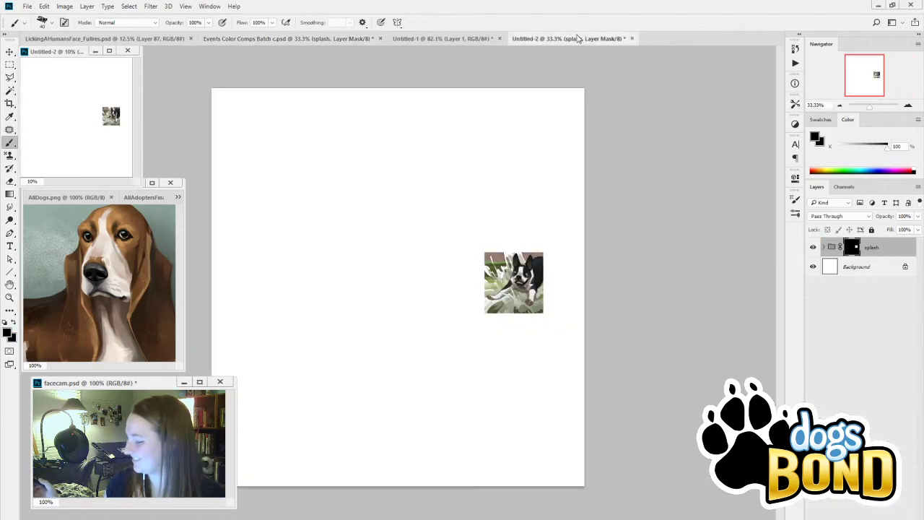
Step: Scale the splash group to about 657% and position it so the Boston terrier comp fills the whole canvas
click(870, 247)
key(ctrl+t)
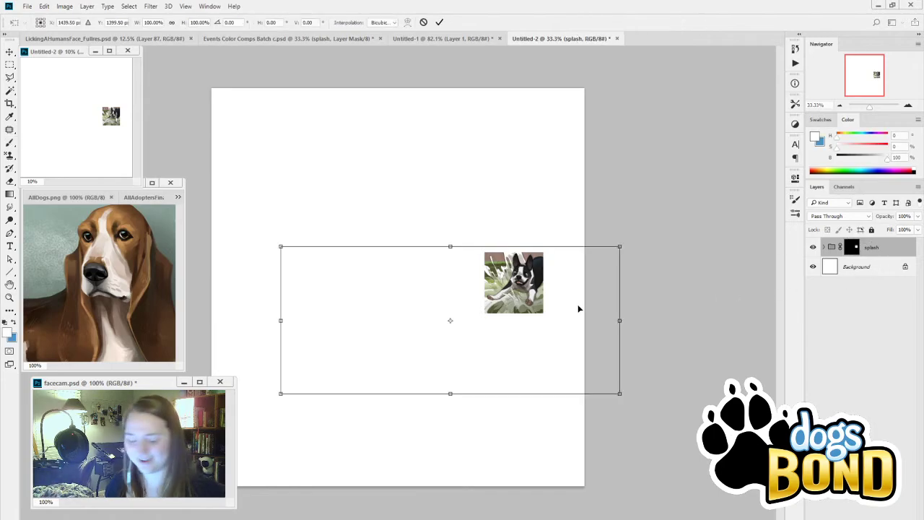
drag(540, 305, 417, 344)
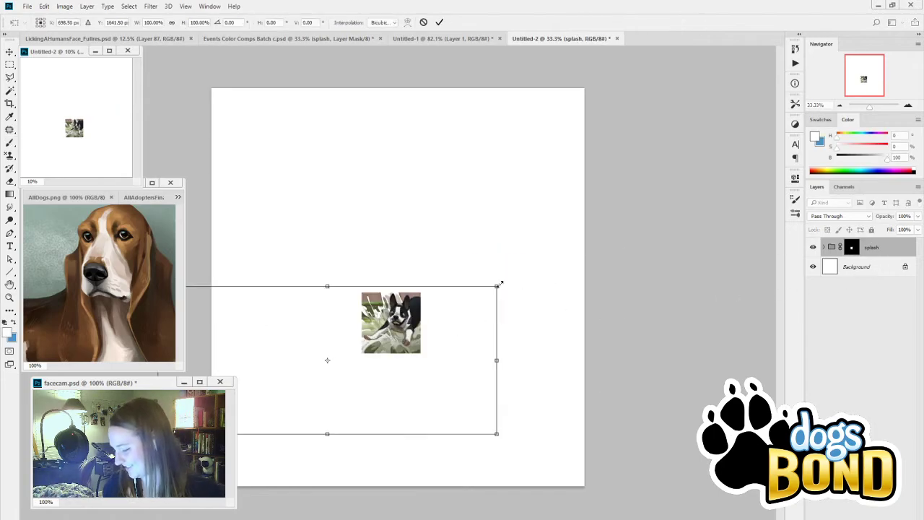
drag(497, 286, 759, 81)
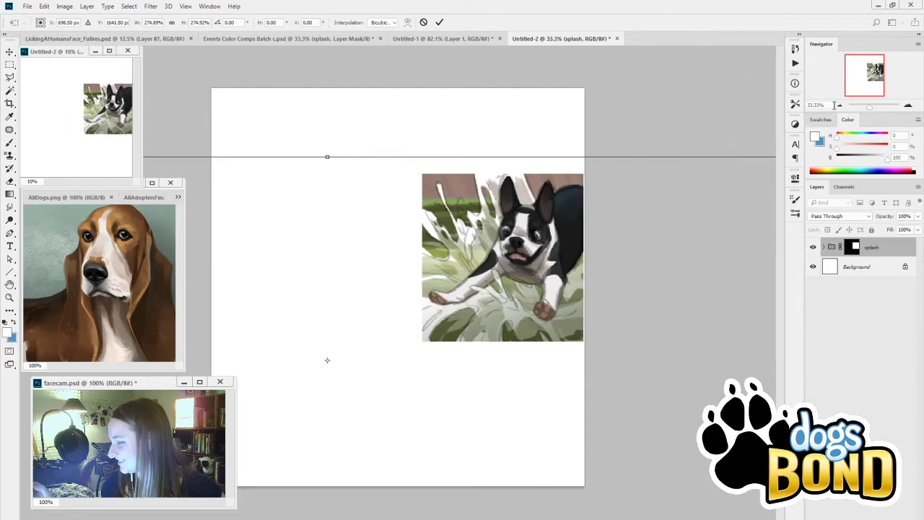
click(839, 106)
click(840, 105)
click(840, 105)
drag(437, 296, 394, 326)
drag(490, 275, 694, 124)
drag(584, 283, 518, 313)
drag(646, 204, 673, 187)
drag(616, 262, 629, 241)
drag(654, 199, 656, 195)
drag(619, 272, 619, 270)
drag(655, 197, 658, 196)
drag(590, 304, 586, 303)
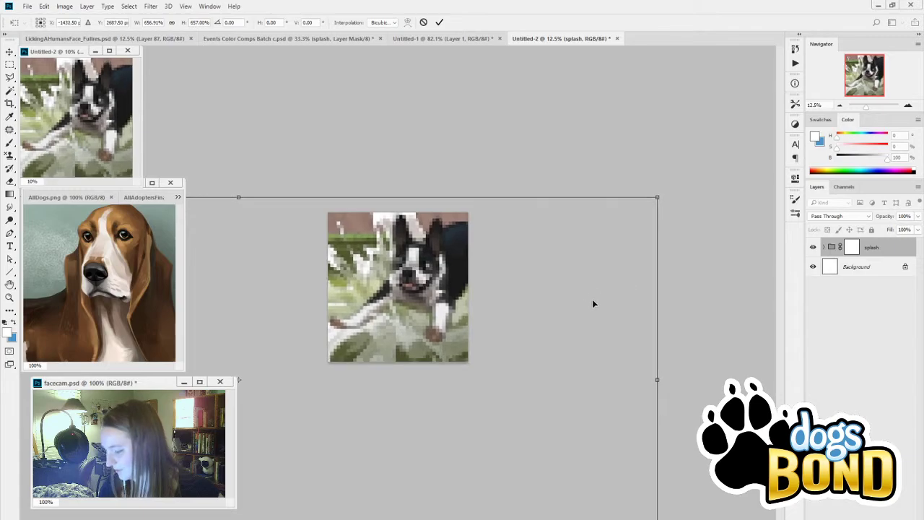
click(440, 22)
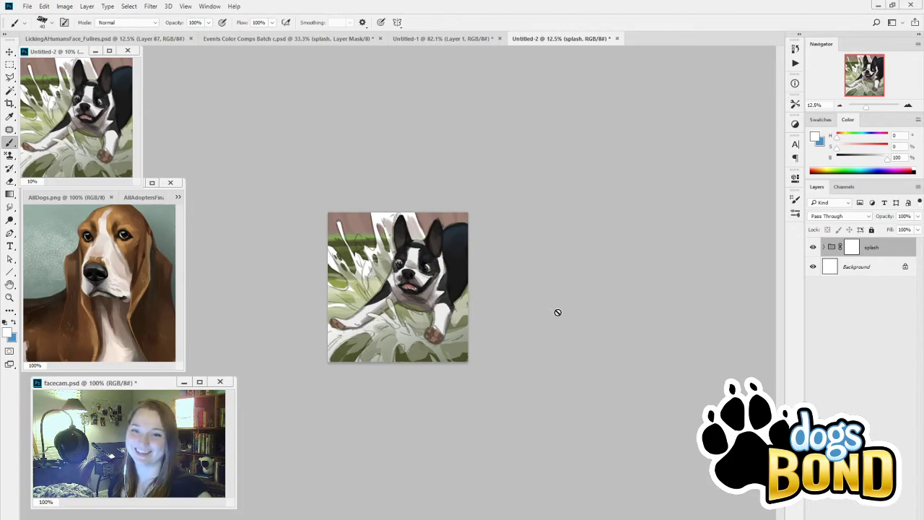
Step: Delete the rough sketch Layer 15 from the splash group and check the line art on Layer 14 copy
key(ctrl+plus)
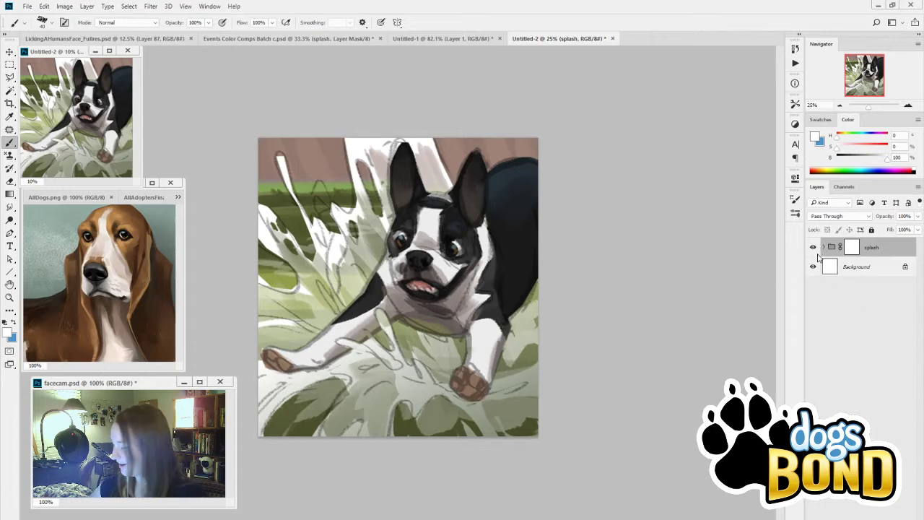
click(823, 247)
click(814, 247)
click(816, 251)
click(814, 268)
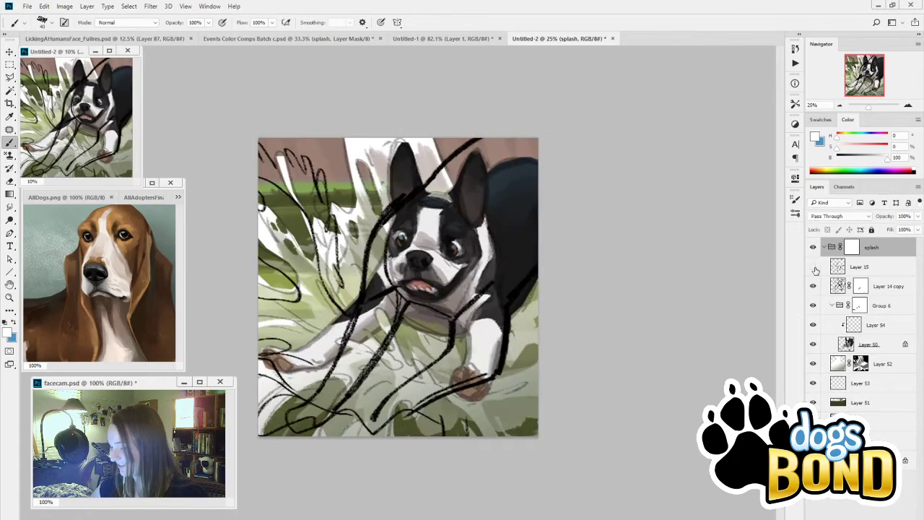
click(814, 267)
click(907, 273)
key(Delete)
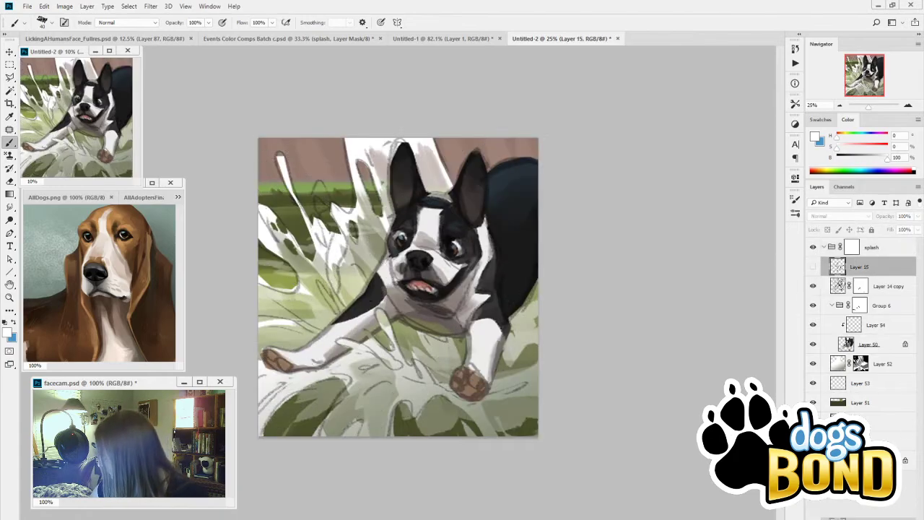
click(814, 267)
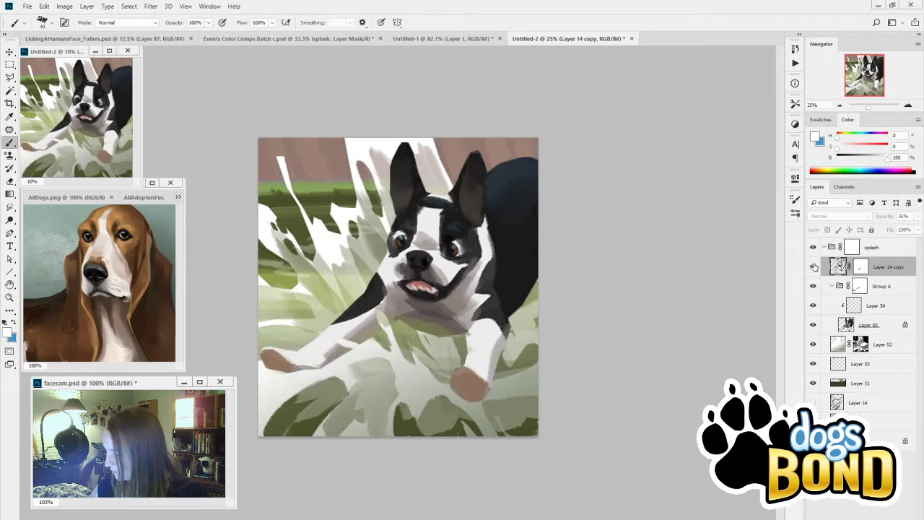
click(813, 268)
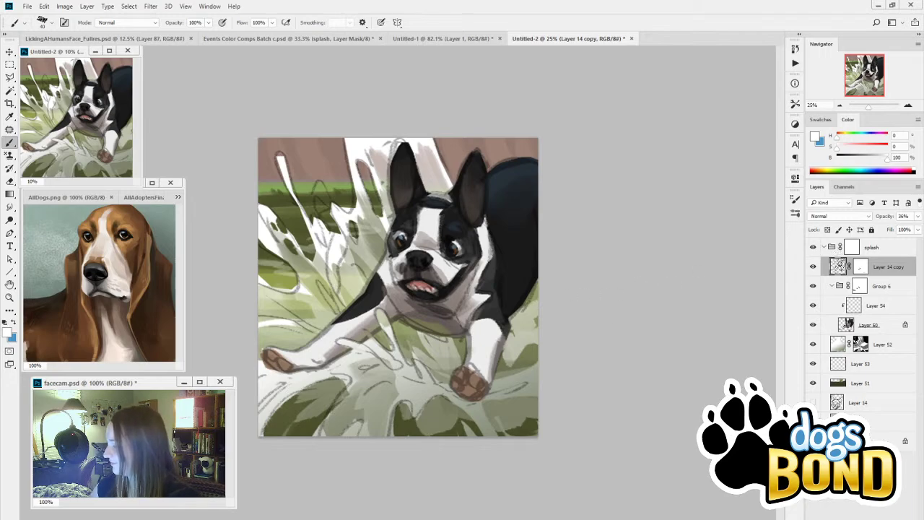
Step: Switch to PureRef and load the Splash reference scene from the Dog's Bond Events Group C folder
key(super)
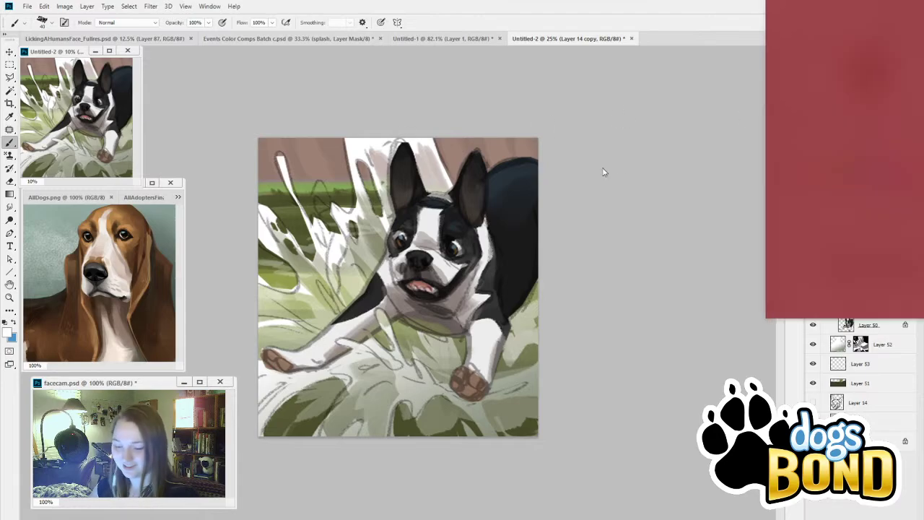
key(super)
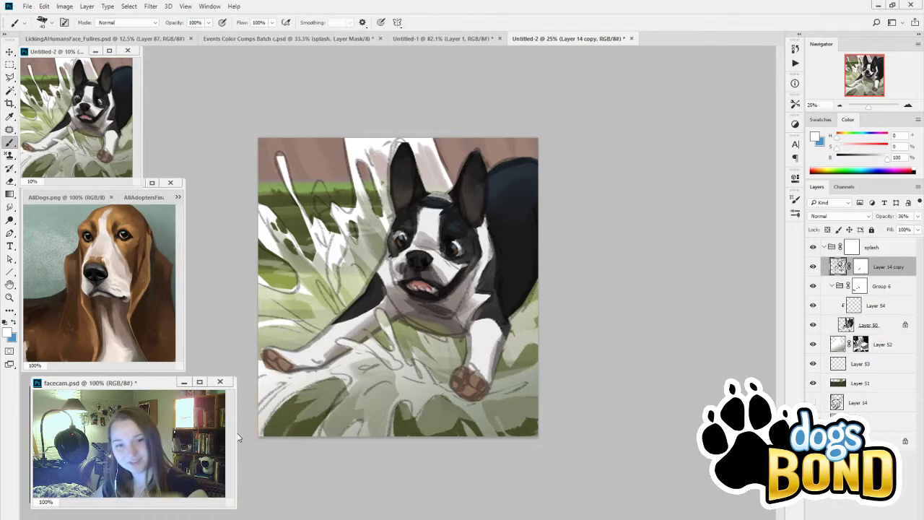
right_click(181, 251)
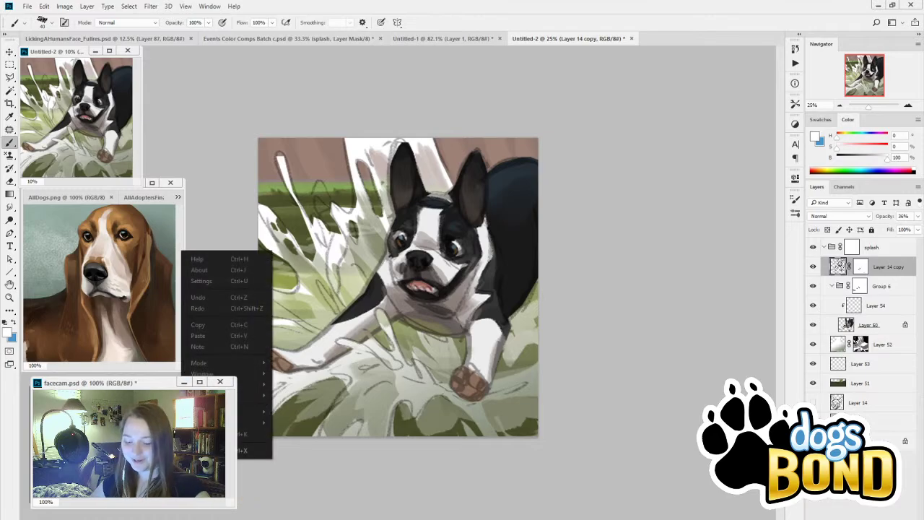
mouse_move(254, 423)
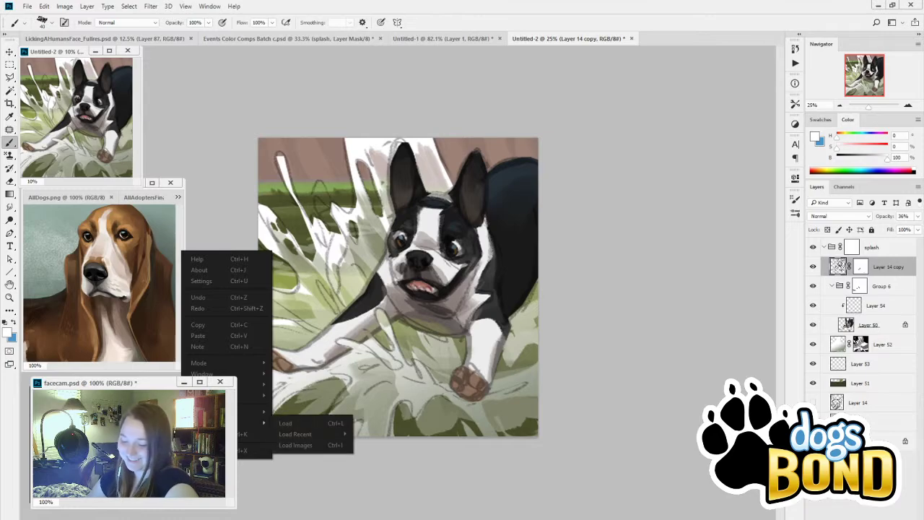
click(301, 424)
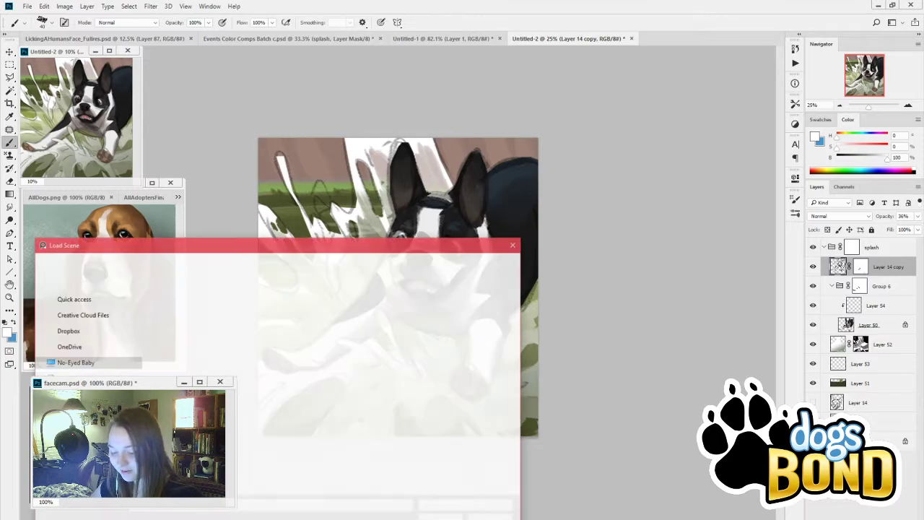
drag(384, 240, 558, 119)
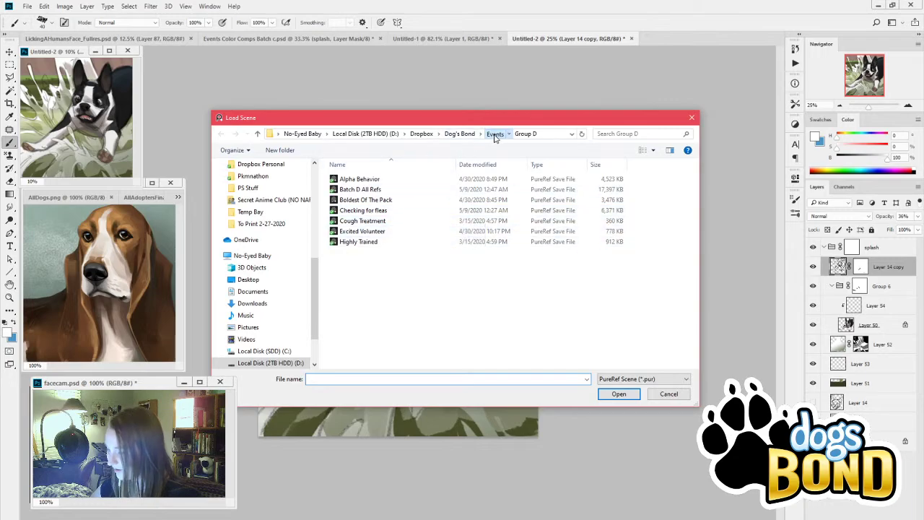
click(494, 134)
double_click(452, 189)
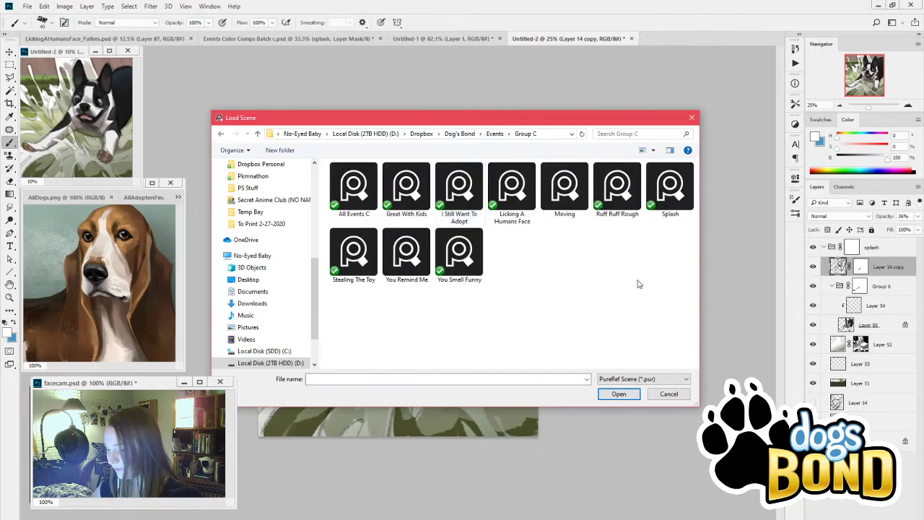
click(670, 189)
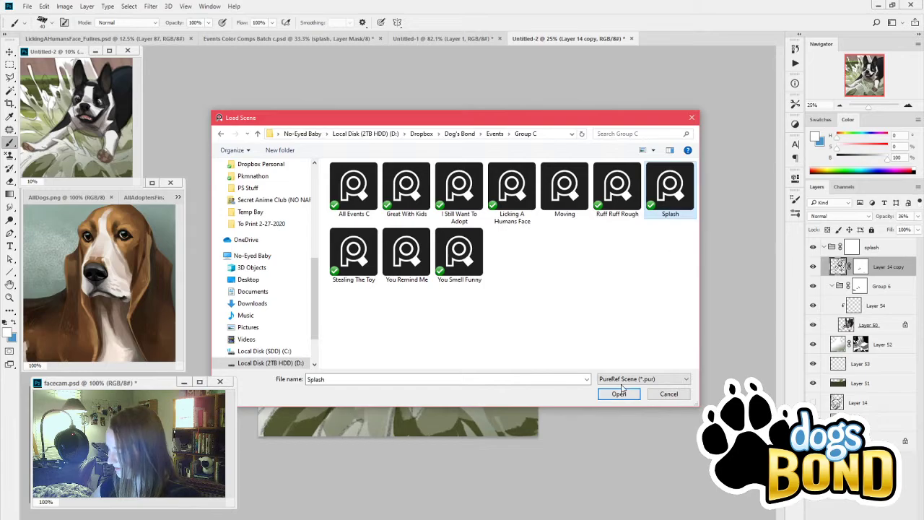
click(619, 393)
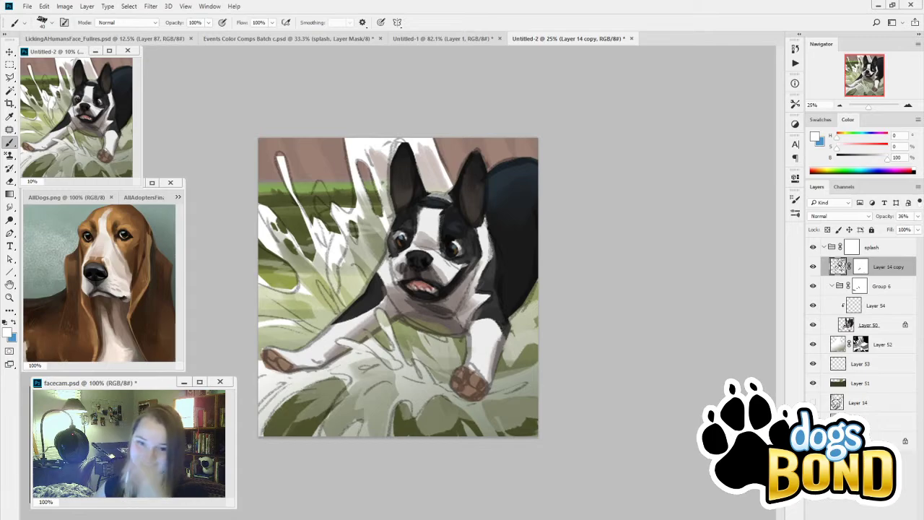
Step: Hide the Layer 14 copy line art and compare the comp with and without the dog in Group 6
click(813, 267)
click(813, 267)
click(813, 267)
click(813, 287)
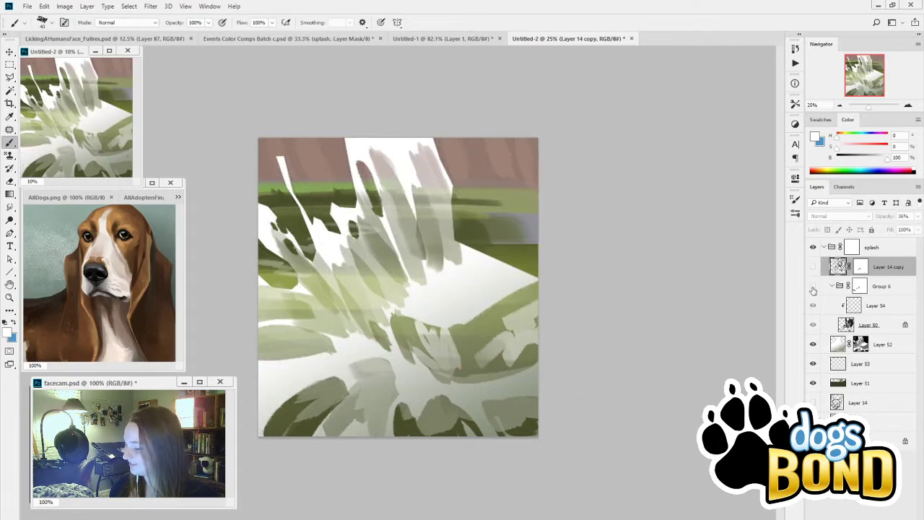
click(813, 288)
click(813, 288)
click(814, 287)
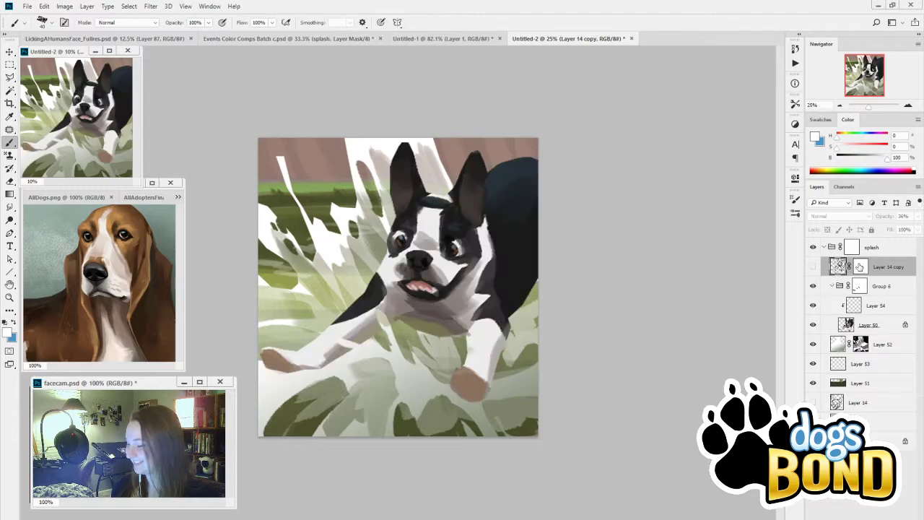
Step: Collapse Group 6 and the splash group, and add a new blank layer above the splash group
click(831, 287)
click(813, 247)
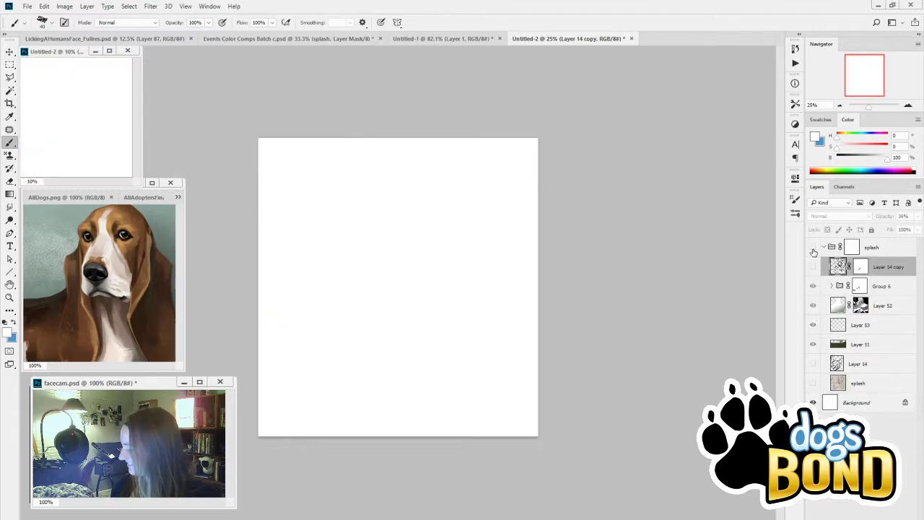
click(812, 247)
click(824, 247)
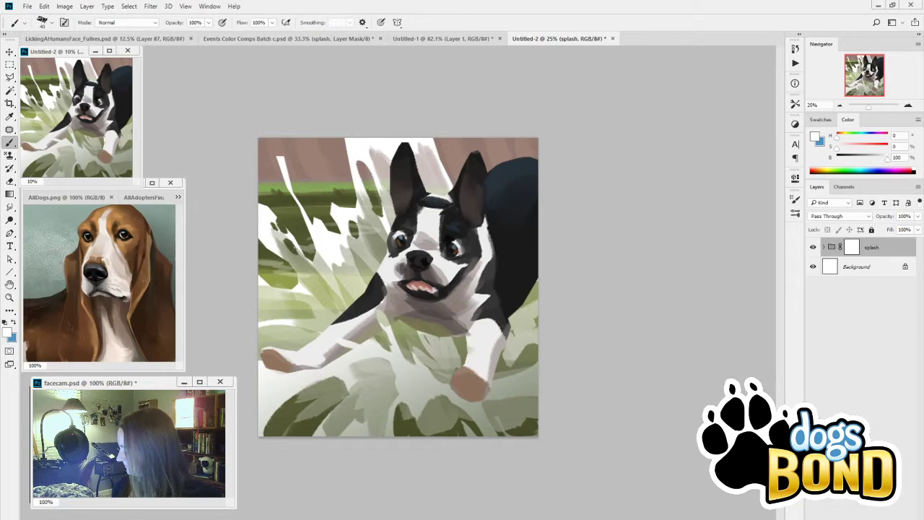
key(ctrl+shift+alt+n)
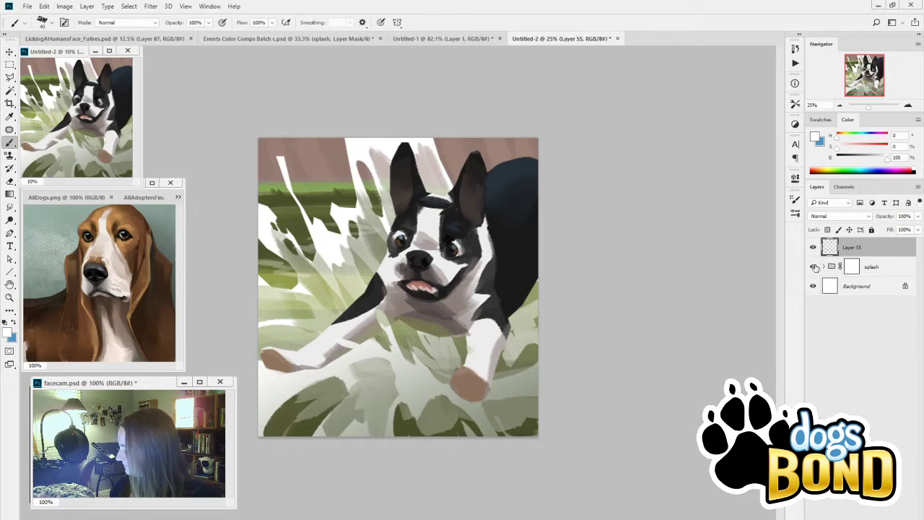
Step: Show the Layer 14 copy line art inside the splash group as a guide for lassoing the dog's facial features
click(906, 107)
click(905, 106)
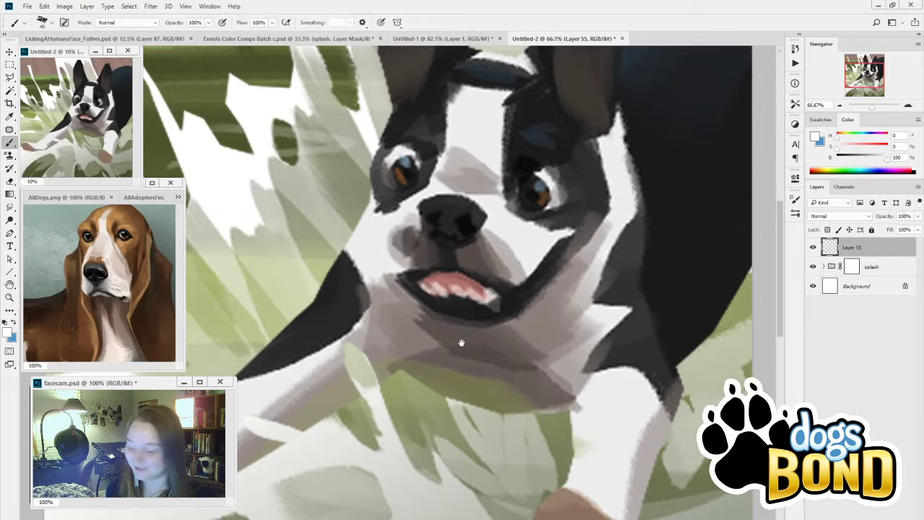
drag(566, 251, 584, 241)
drag(493, 296, 535, 236)
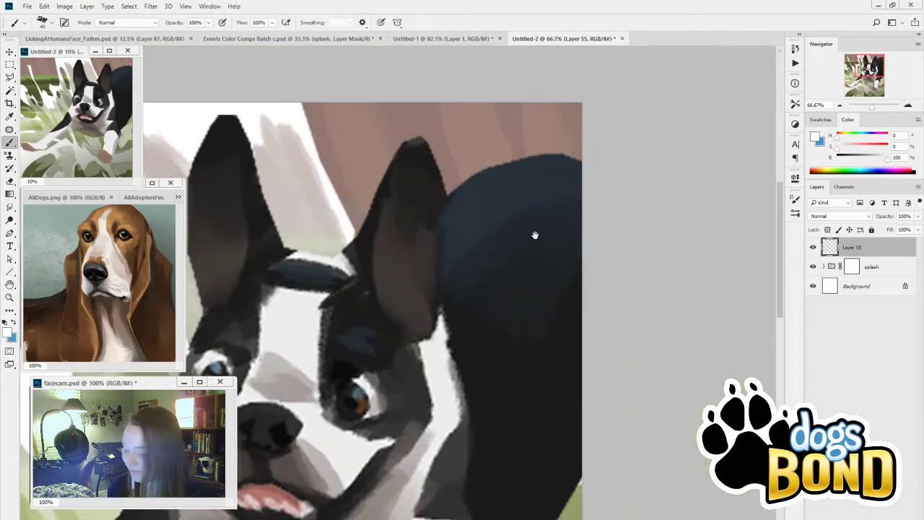
drag(433, 329, 490, 263)
key(l)
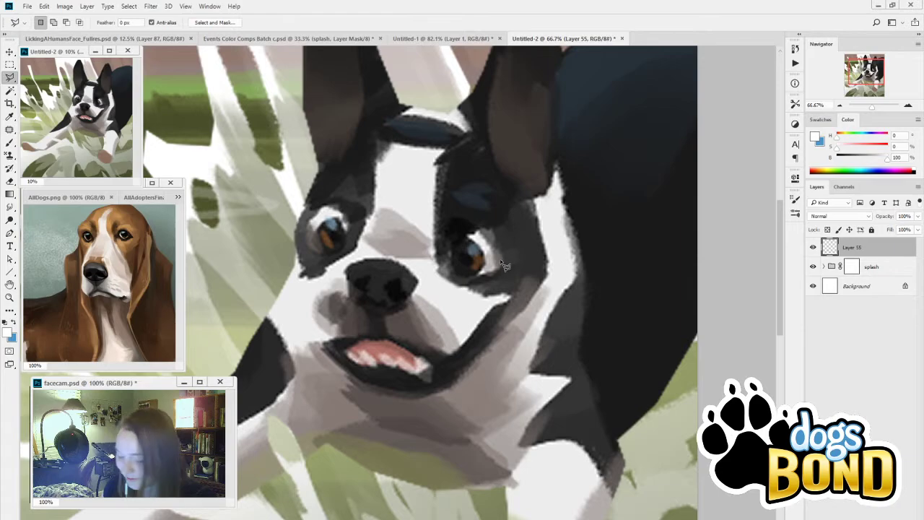
click(823, 266)
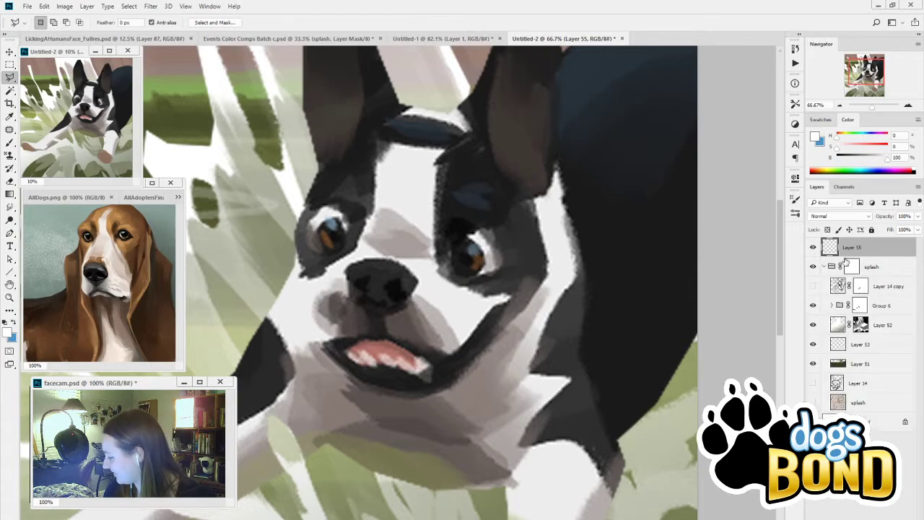
click(812, 286)
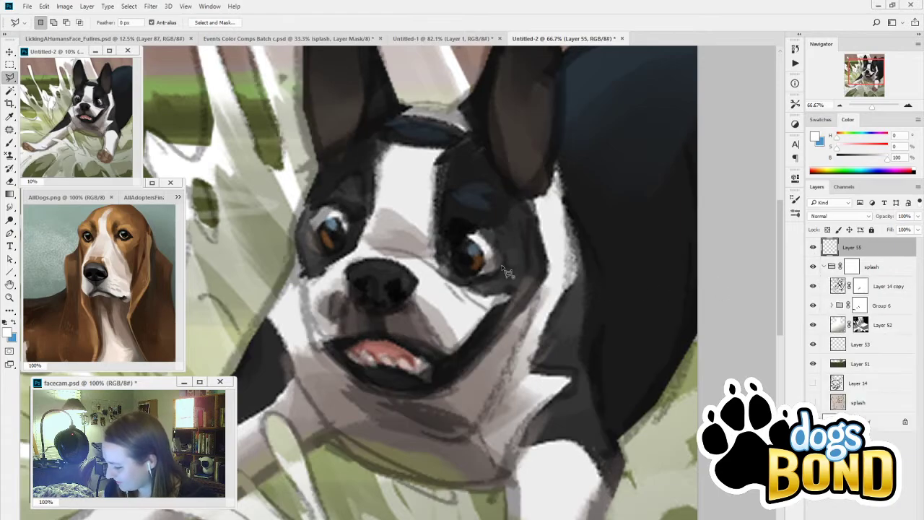
drag(487, 238, 461, 239)
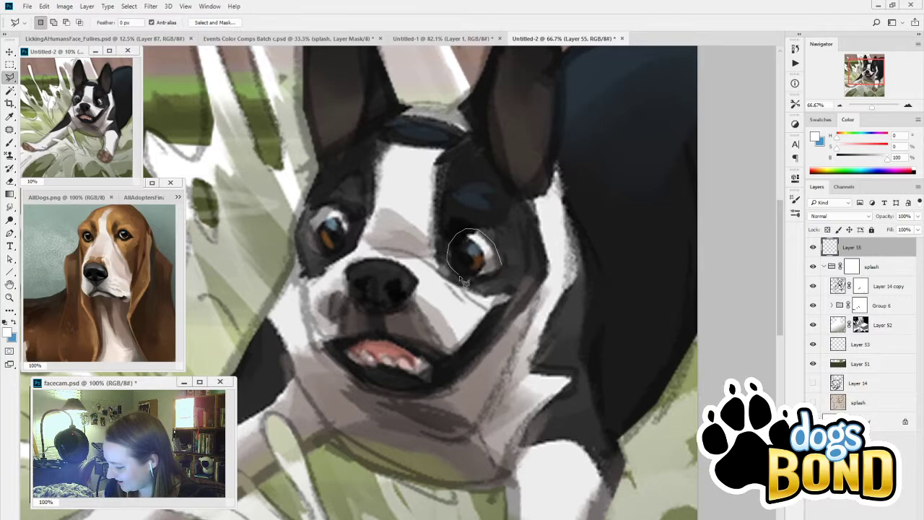
mouse_move(461, 278)
mouse_down()
mouse_move(486, 286)
mouse_move(502, 270)
mouse_up()
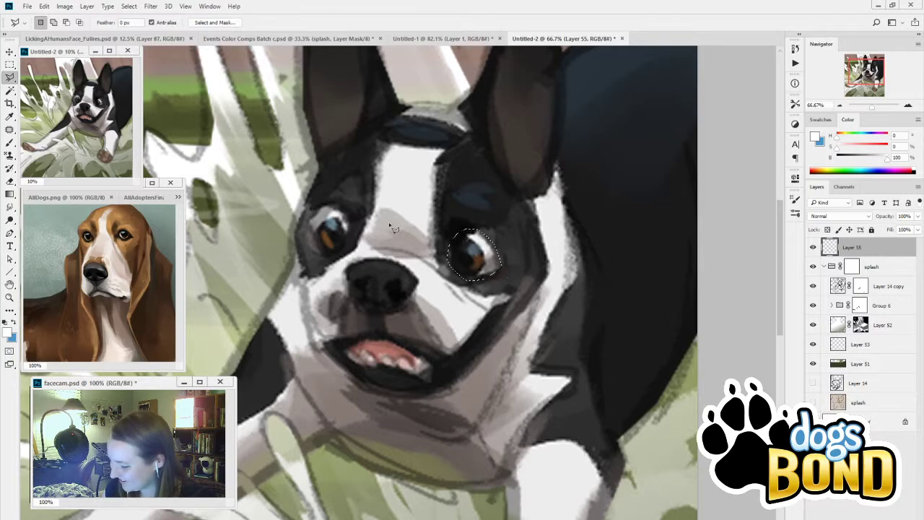
mouse_move(354, 244)
mouse_down()
mouse_move(350, 211)
mouse_move(326, 208)
mouse_move(307, 231)
mouse_up()
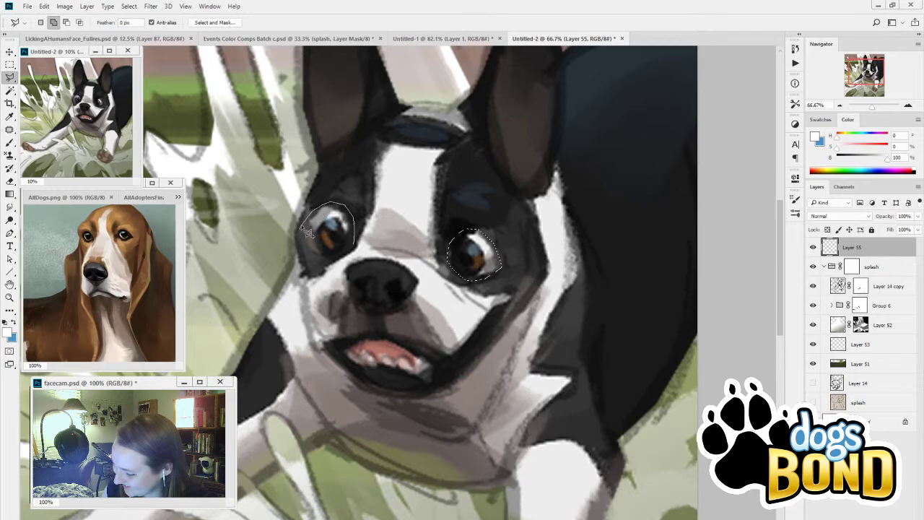
mouse_move(340, 257)
mouse_down()
mouse_move(354, 257)
mouse_move(355, 247)
mouse_up()
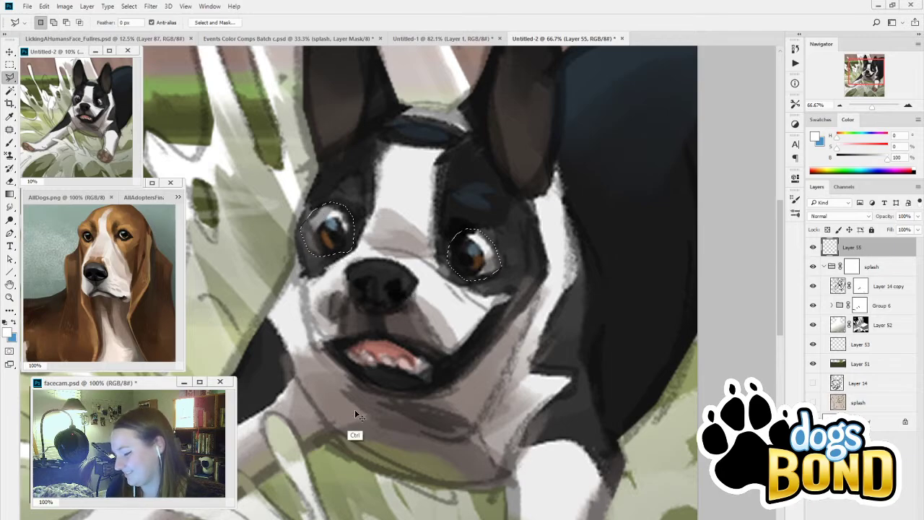
key(ctrl+d)
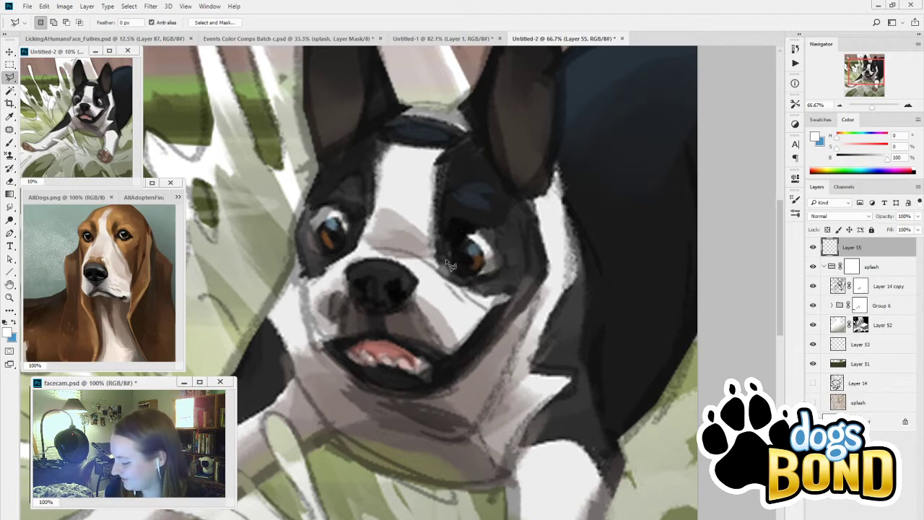
Step: Lasso the outlines of both of the dog's eyes as one combined selection, following the line art
mouse_move(446, 258)
mouse_down()
mouse_move(456, 230)
mouse_move(480, 226)
mouse_move(498, 252)
mouse_move(485, 280)
mouse_move(465, 282)
mouse_up()
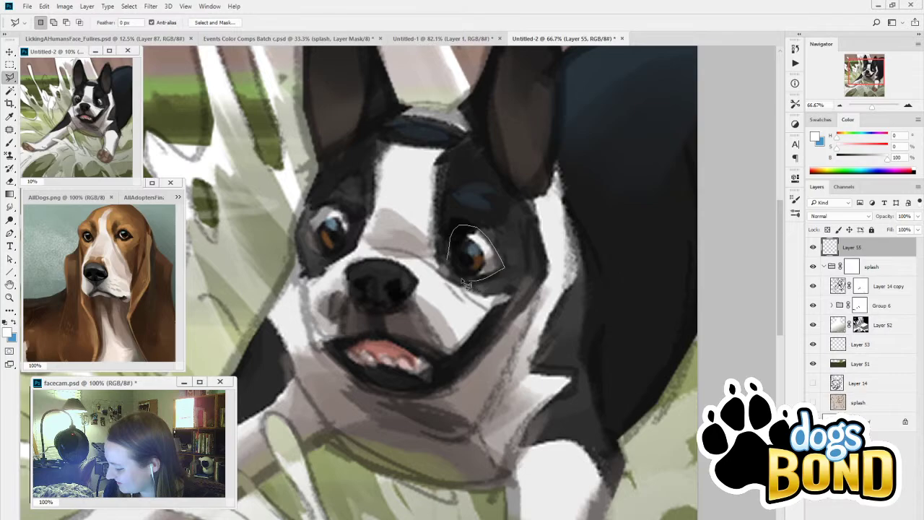
key(ctrl+d)
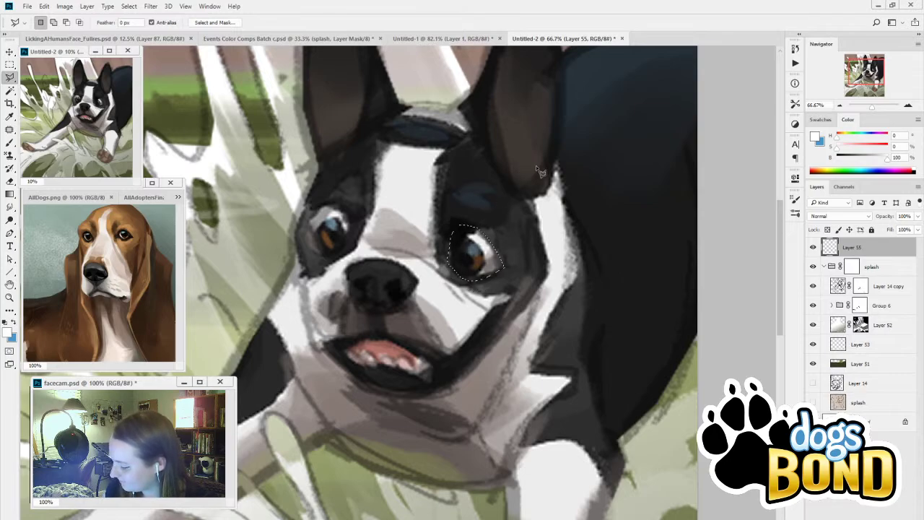
shift+click(344, 247)
mouse_move(352, 236)
mouse_down()
mouse_move(358, 221)
mouse_move(342, 208)
mouse_move(304, 226)
mouse_up()
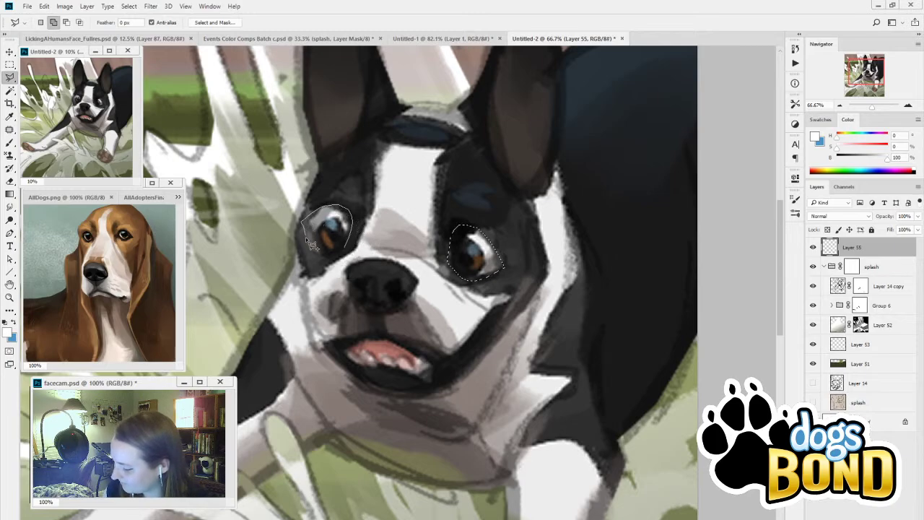
drag(336, 256, 345, 247)
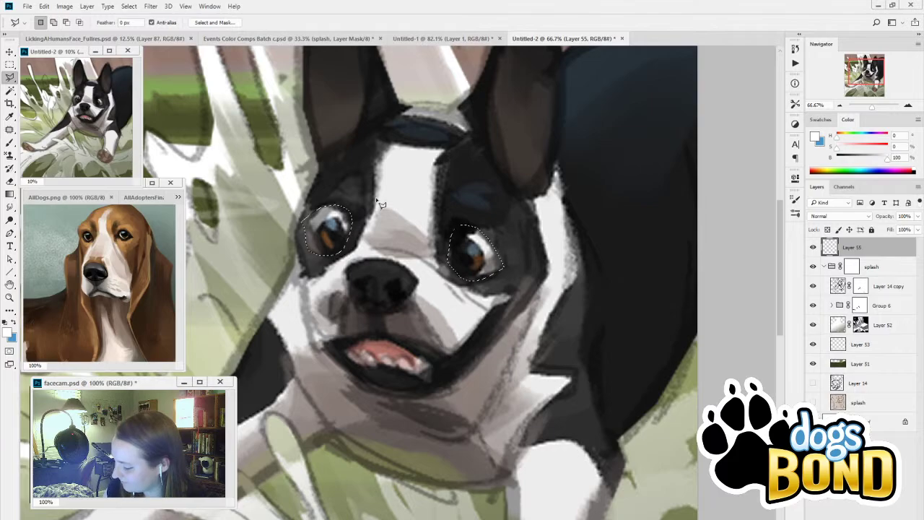
Step: Trim the outer edge of the selection around the dog's left-hand eye
drag(496, 358, 530, 311)
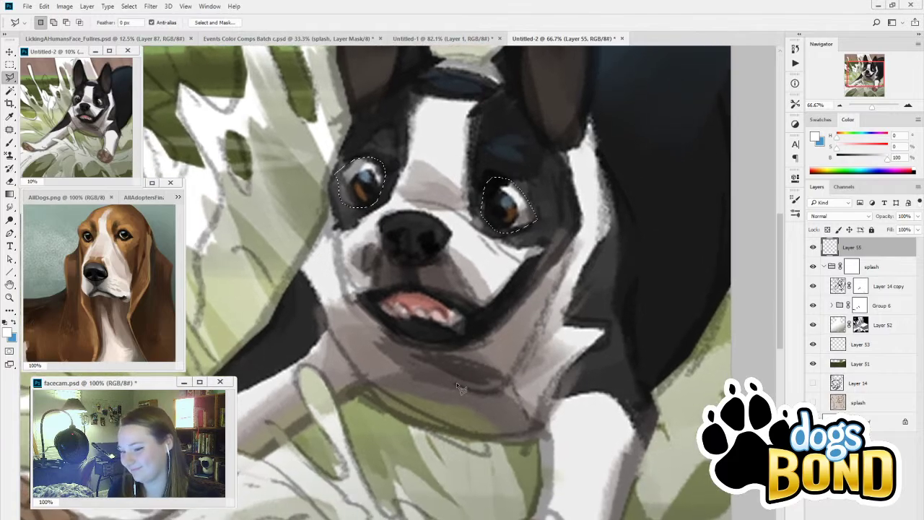
mouse_move(352, 177)
mouse_down()
mouse_move(351, 158)
mouse_move(339, 178)
mouse_move(345, 201)
mouse_move(326, 196)
mouse_move(354, 168)
mouse_move(365, 182)
mouse_up()
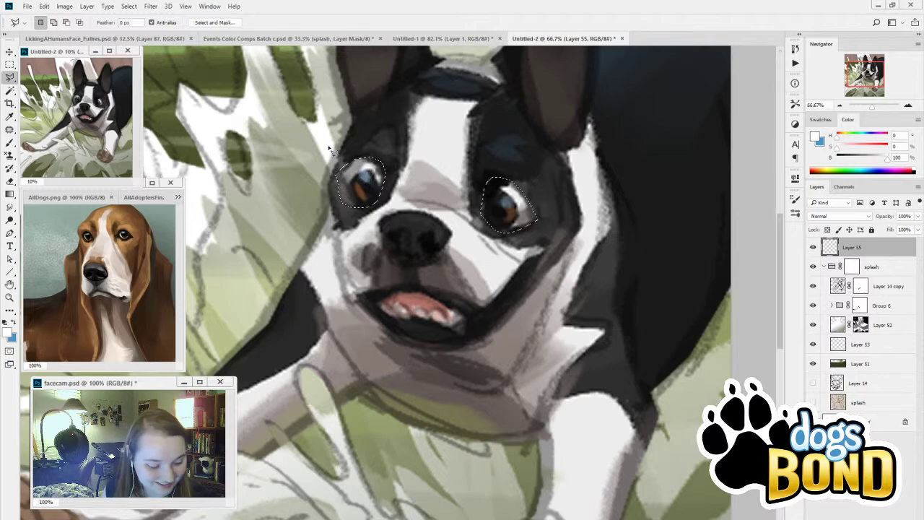
key(alt)
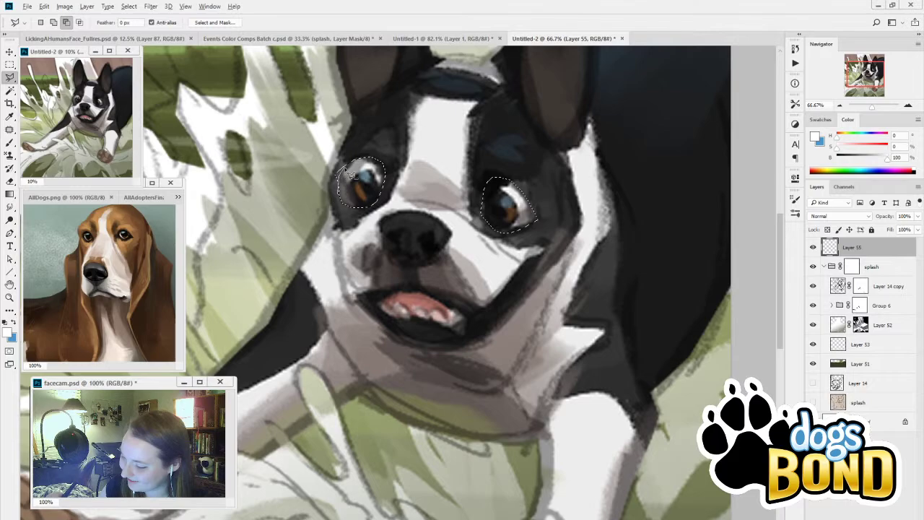
mouse_move(345, 170)
mouse_down()
mouse_move(348, 157)
mouse_move(340, 188)
mouse_up()
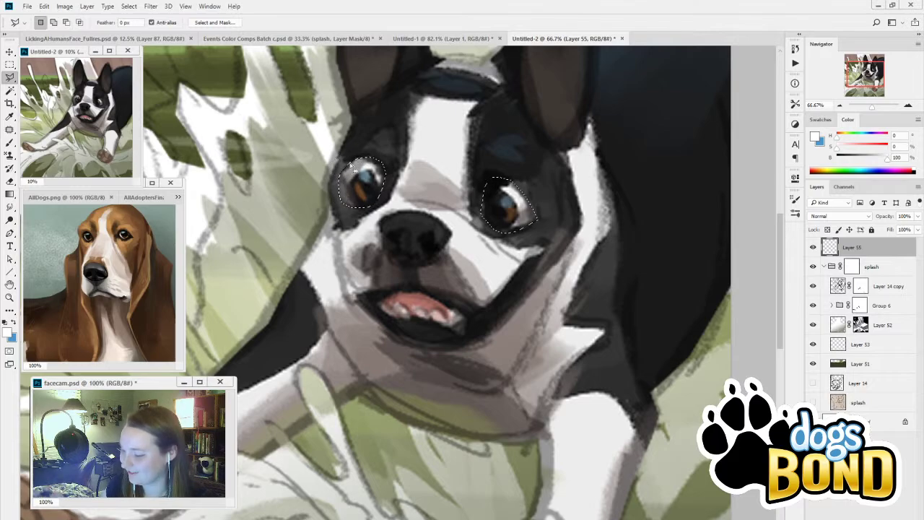
Step: Add the outline of the dog's nose to the eye selection with the lasso
key(shift)
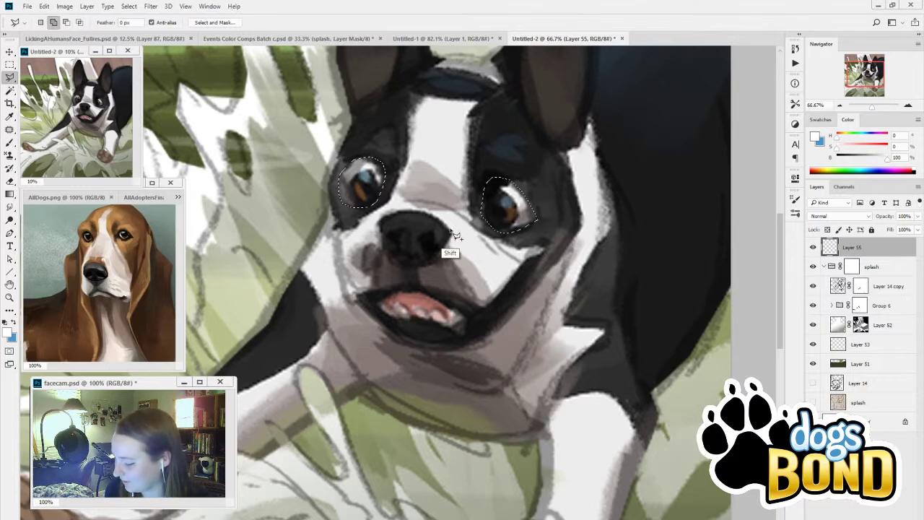
mouse_move(399, 267)
mouse_down()
mouse_move(381, 245)
mouse_move(384, 221)
mouse_move(422, 210)
mouse_move(449, 225)
mouse_up()
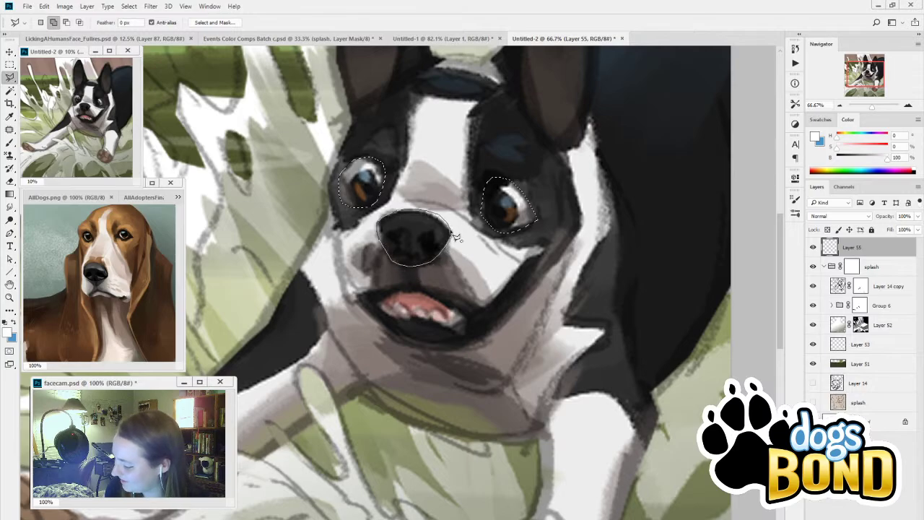
click(451, 233)
Step: Bring the Boston terrier portrait into view in the AllDogs.png reference window and return to the Untitled-2 painting
click(130, 274)
click(126, 303)
click(106, 329)
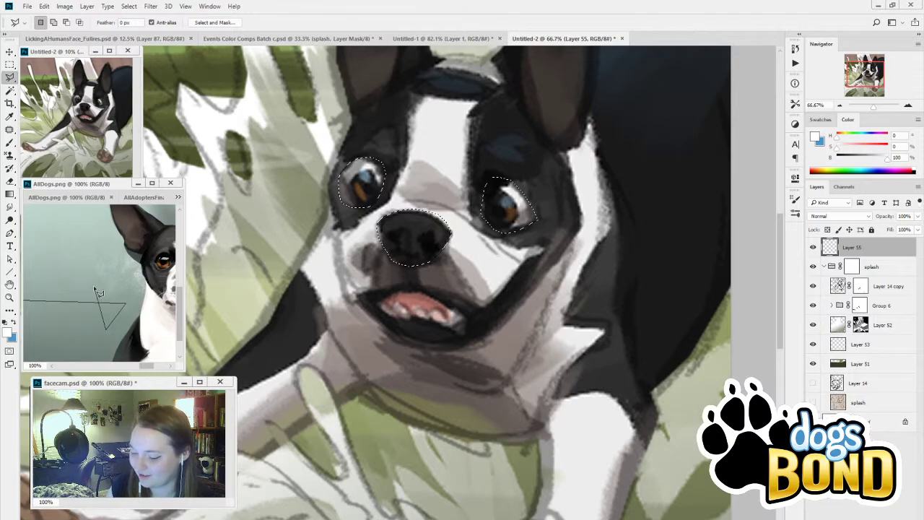
double_click(102, 281)
key(ctrl+d)
mouse_move(158, 331)
mouse_down()
mouse_move(78, 335)
mouse_move(75, 353)
mouse_move(69, 347)
mouse_up()
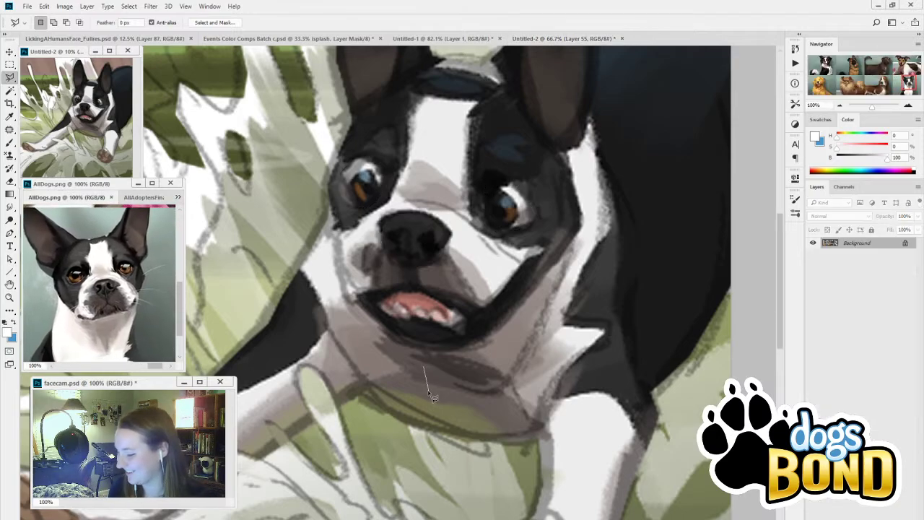
click(428, 368)
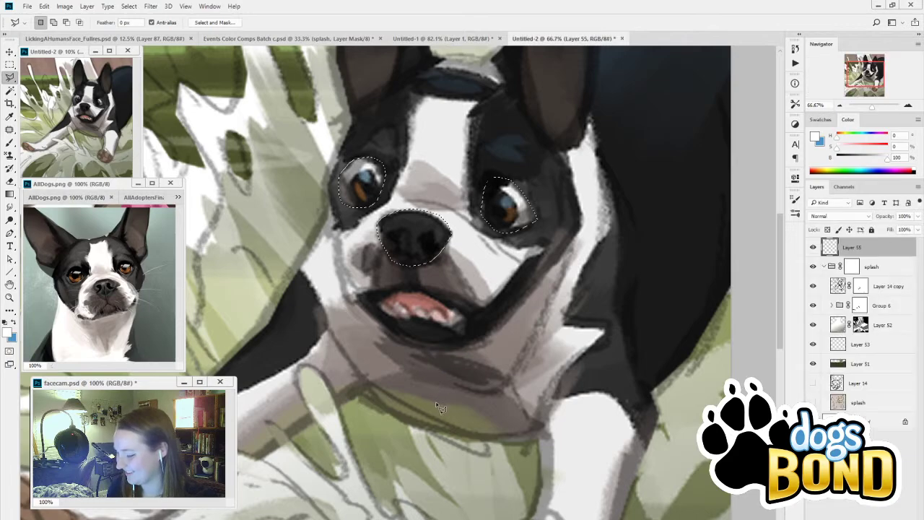
Step: Subtract slivers from both sides of the nose selection so it fits the painted nose more closely
alt+click(440, 230)
click(445, 257)
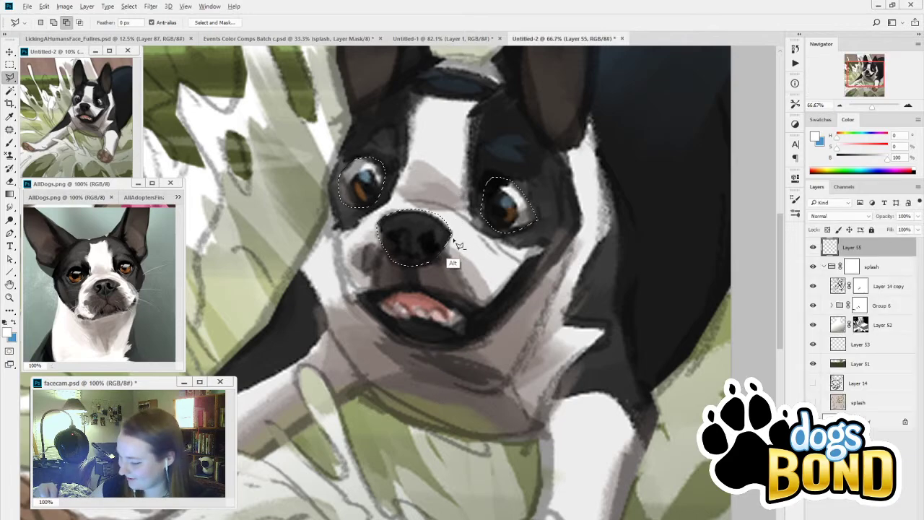
click(447, 231)
click(442, 225)
mouse_move(446, 229)
mouse_down()
mouse_move(420, 214)
mouse_move(401, 213)
mouse_move(388, 228)
mouse_move(377, 217)
mouse_move(448, 216)
mouse_move(457, 243)
mouse_up()
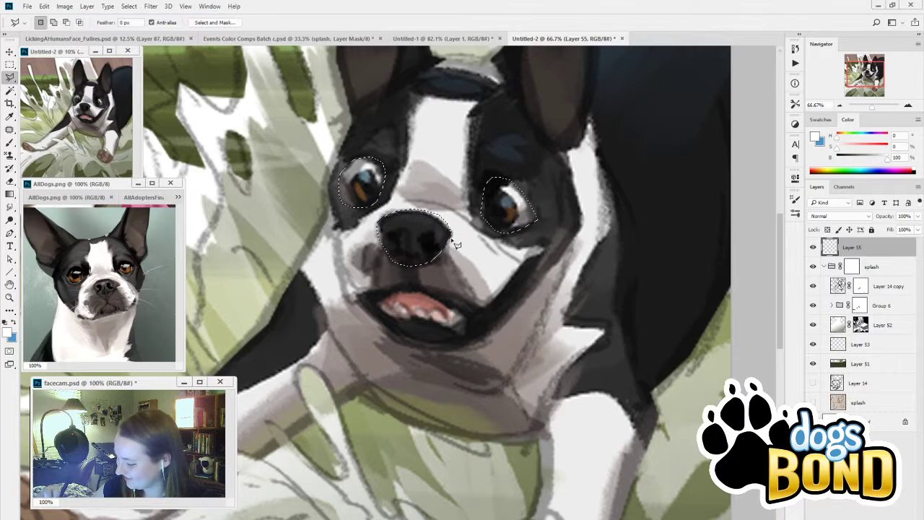
alt+click(380, 217)
click(382, 257)
click(369, 238)
click(380, 218)
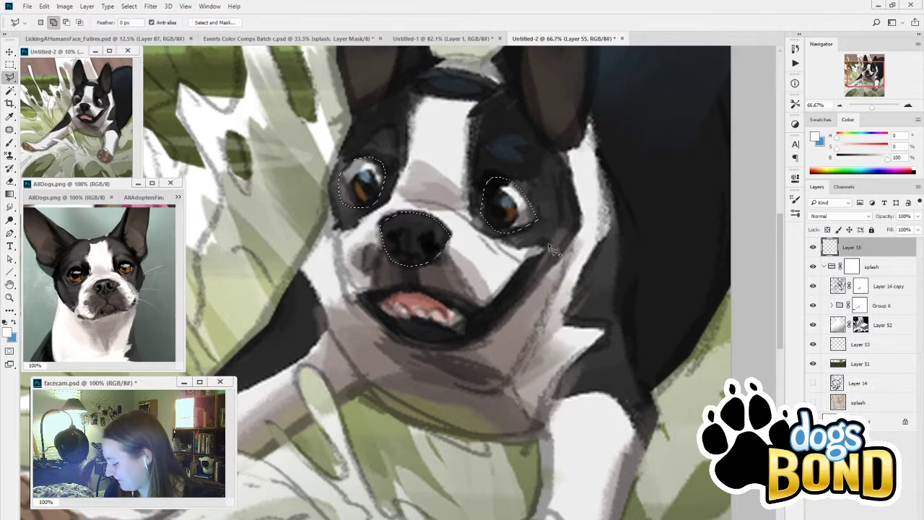
Step: Add the dog's open mouth and dark lips up to the mouth corner to the selection, and hide the Layer 14 copy line art
mouse_move(548, 244)
mouse_down()
mouse_move(497, 310)
mouse_move(471, 313)
mouse_move(394, 288)
mouse_move(360, 305)
mouse_move(392, 333)
mouse_move(449, 345)
mouse_move(487, 332)
mouse_up()
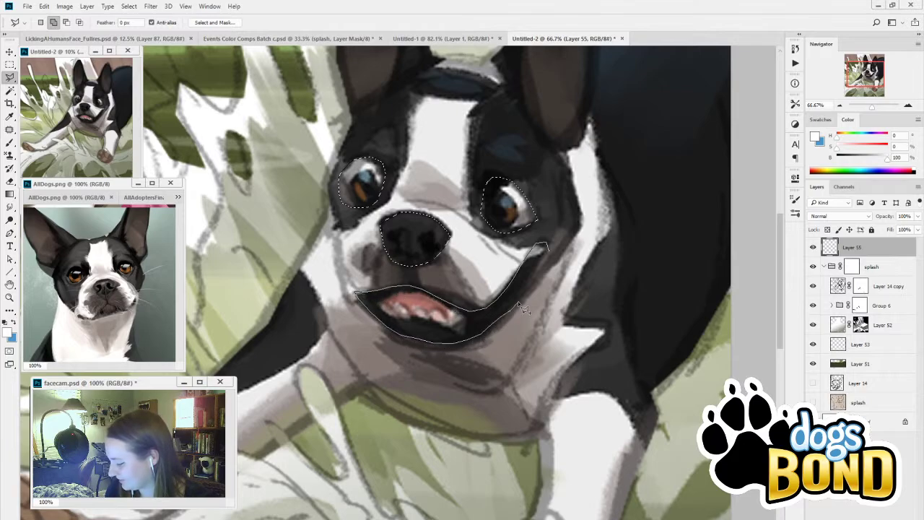
drag(547, 254, 549, 249)
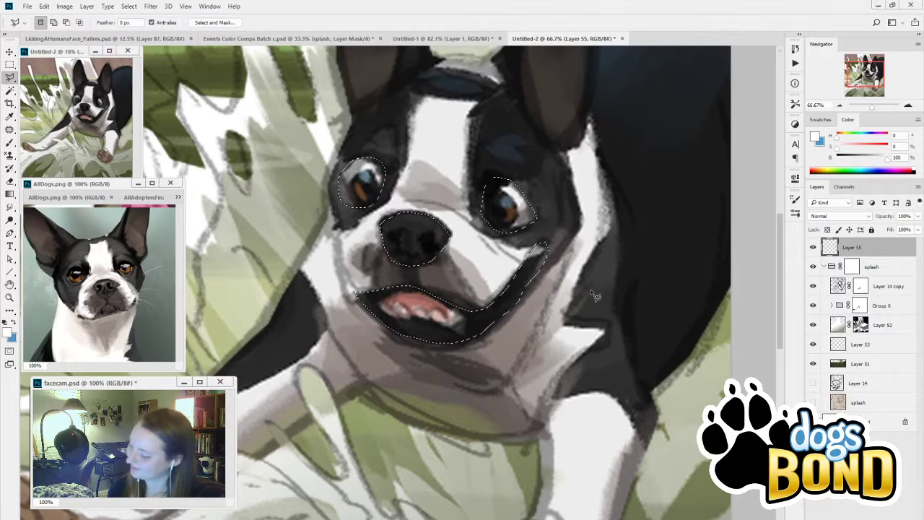
drag(580, 353, 544, 396)
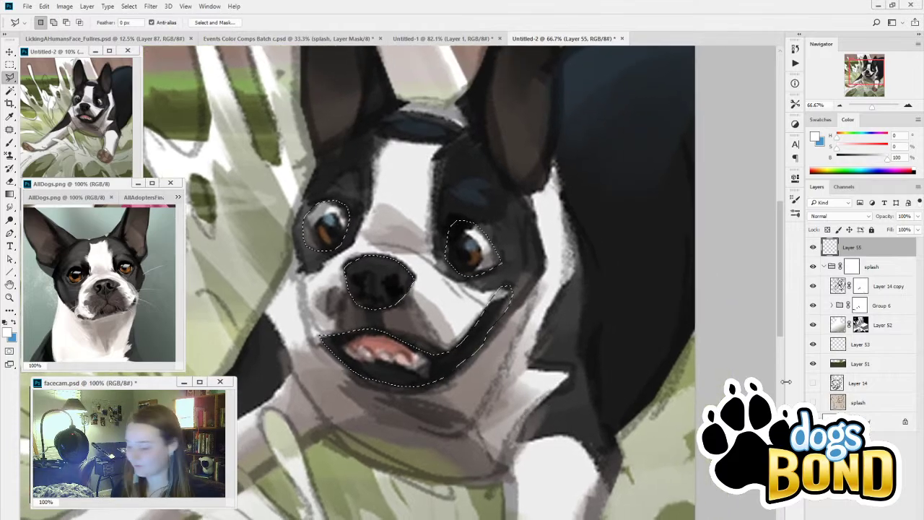
click(813, 287)
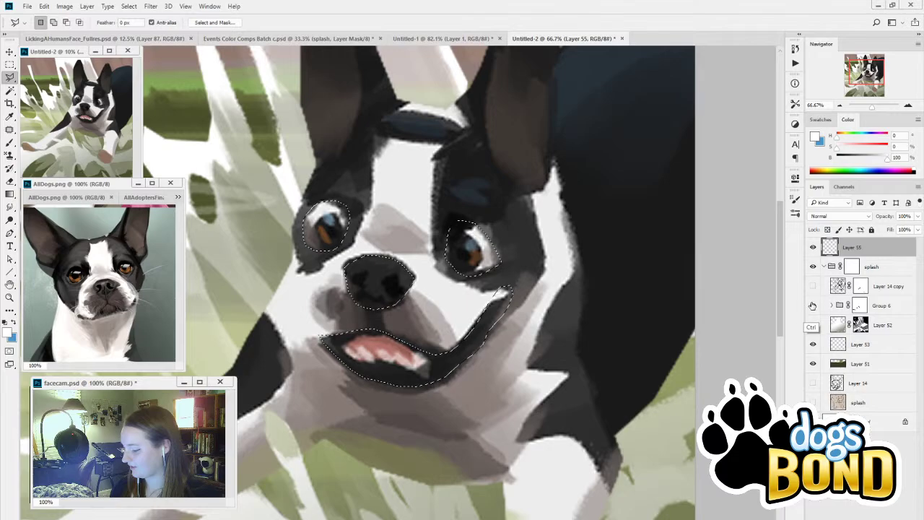
key(ctrl+v)
key(ctrl+b)
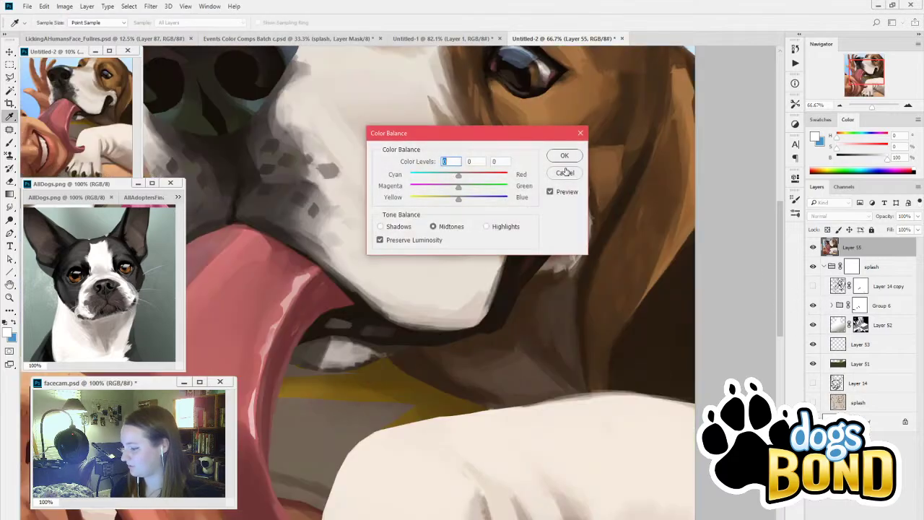
key(Escape)
key(ctrl+z)
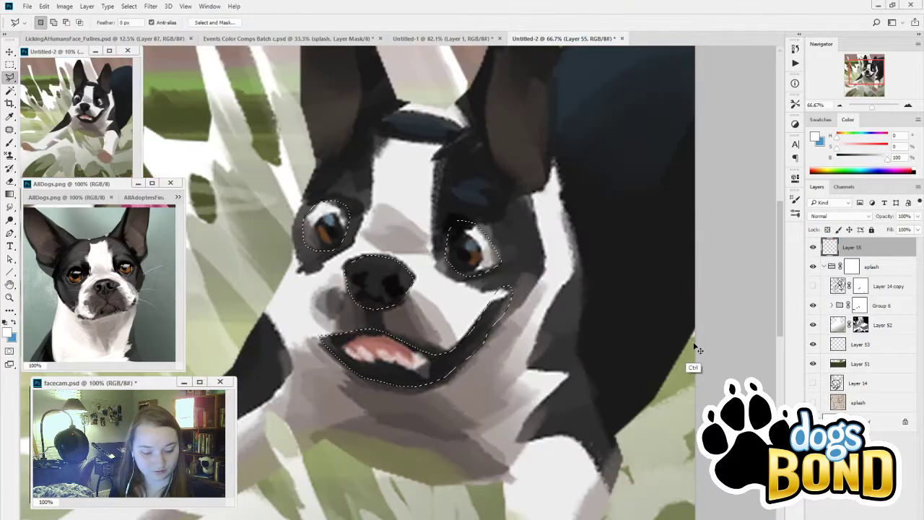
Step: Paste a merged copy of the selected eyes, nose and mouth onto Layer 55, and hide that layer
key(ctrl+shift+c)
key(ctrl+v)
key(ctrl+minus)
key(ctrl+minus)
key(ctrl+minus)
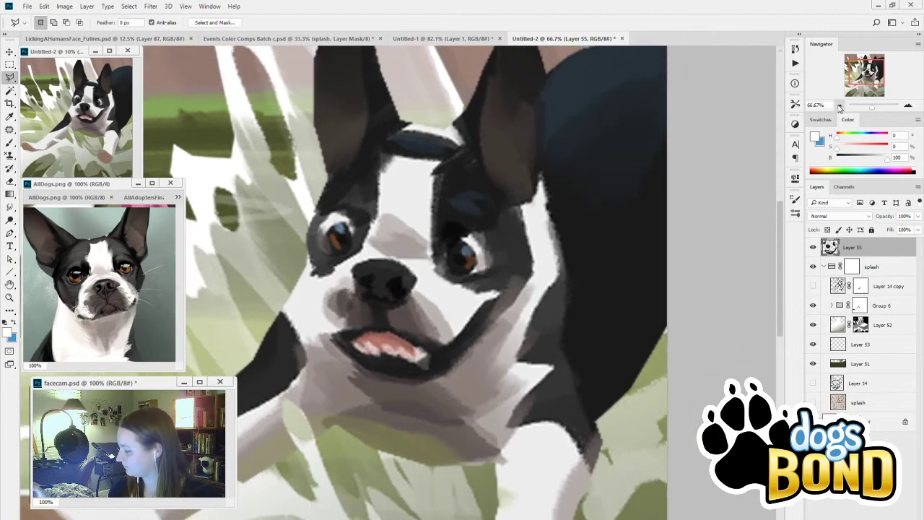
click(812, 247)
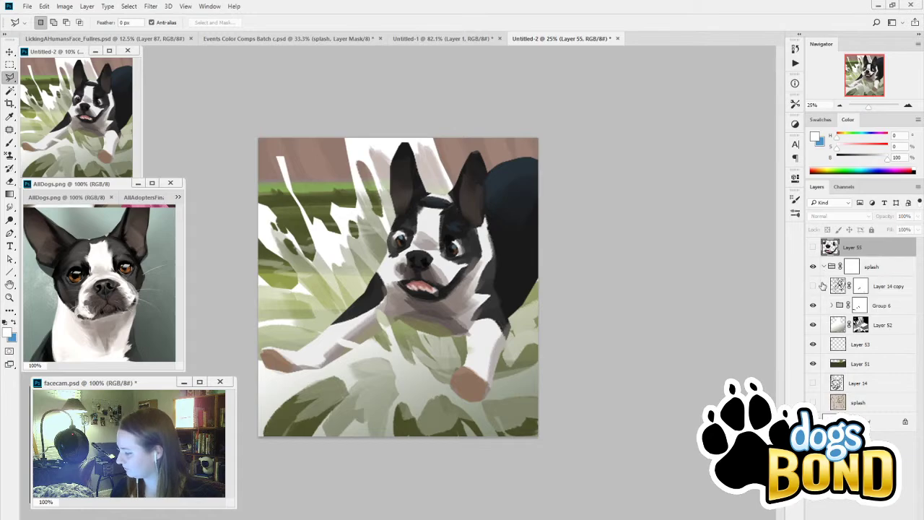
Step: Hide Group 6, Layer 52 and Layer 53 so only the Layer 51 background remains showing
click(812, 305)
click(813, 325)
click(813, 326)
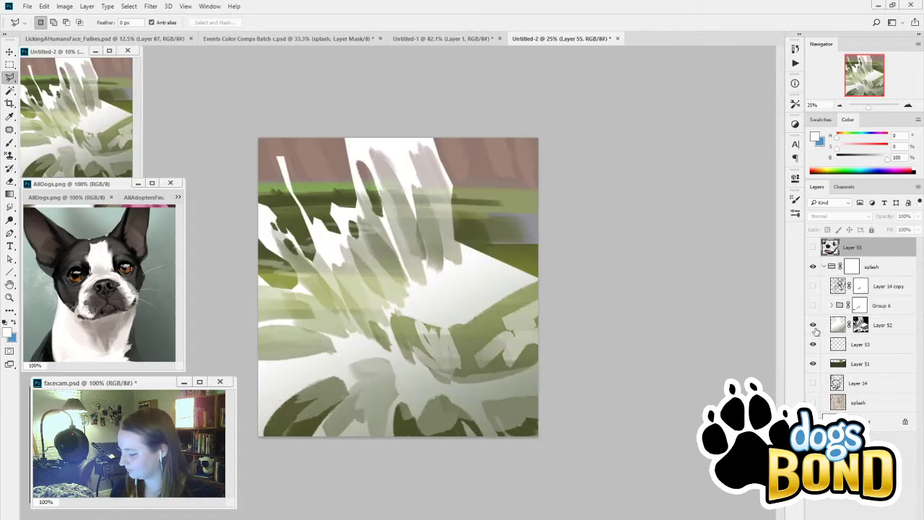
click(814, 326)
click(813, 344)
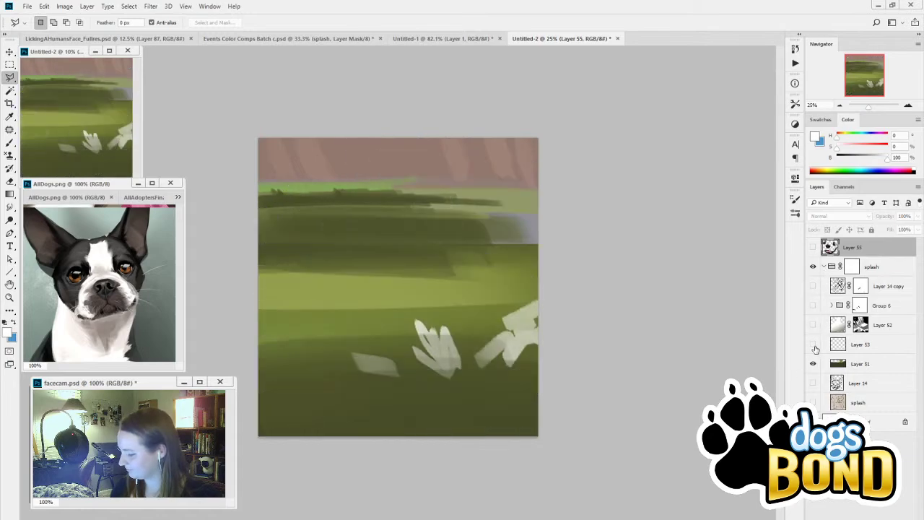
click(813, 345)
click(812, 345)
click(812, 363)
click(813, 363)
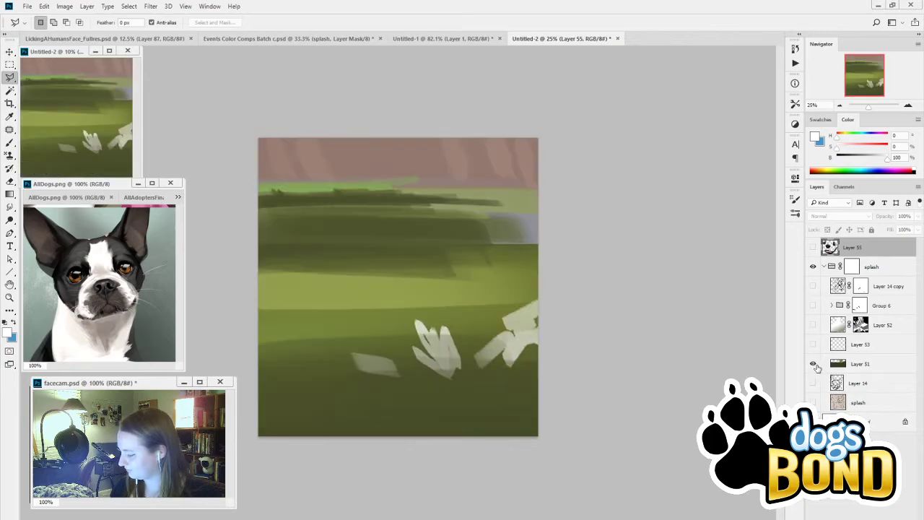
Step: Copy the whole Layer 51 background and paste it as a new layer above the splash group
click(870, 365)
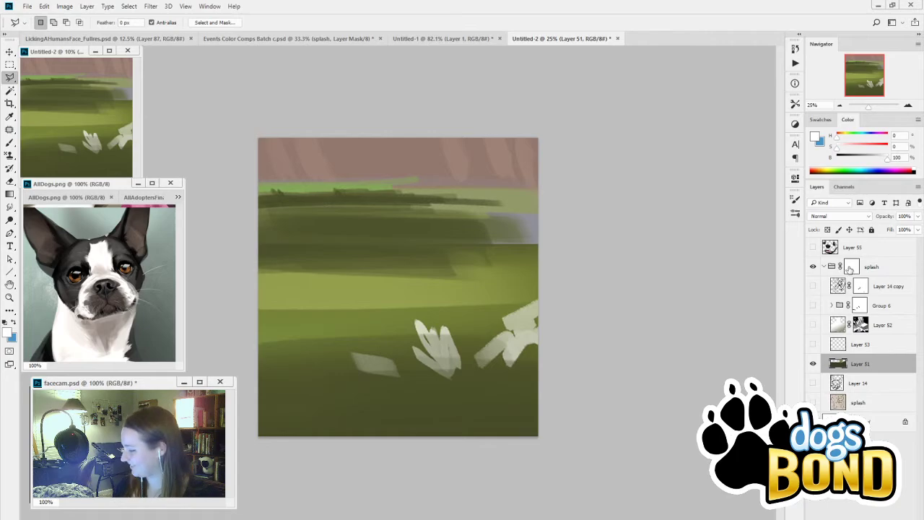
key(ctrl+a)
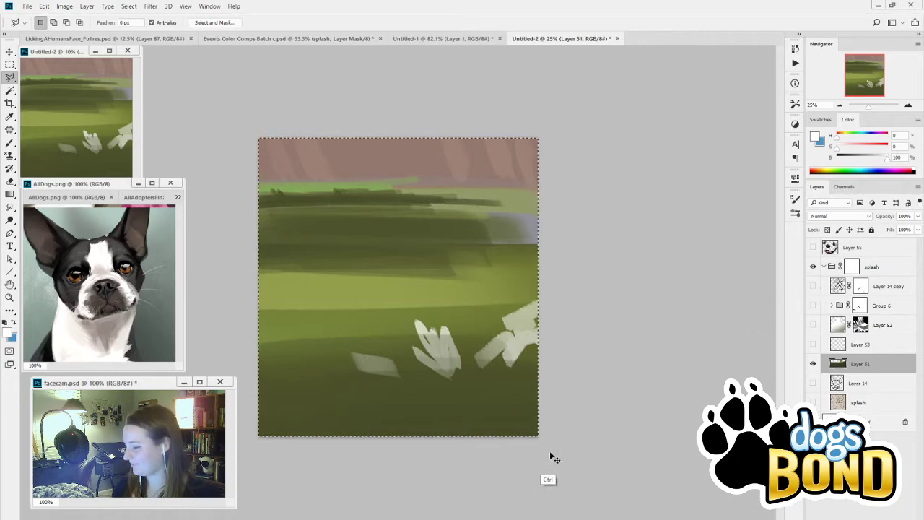
key(ctrl+c)
click(884, 270)
key(ctrl+v)
drag(873, 289, 887, 254)
Step: Put the pasted background layer in its own group named bg and collapse the group
key(ctrl+g)
double_click(852, 263)
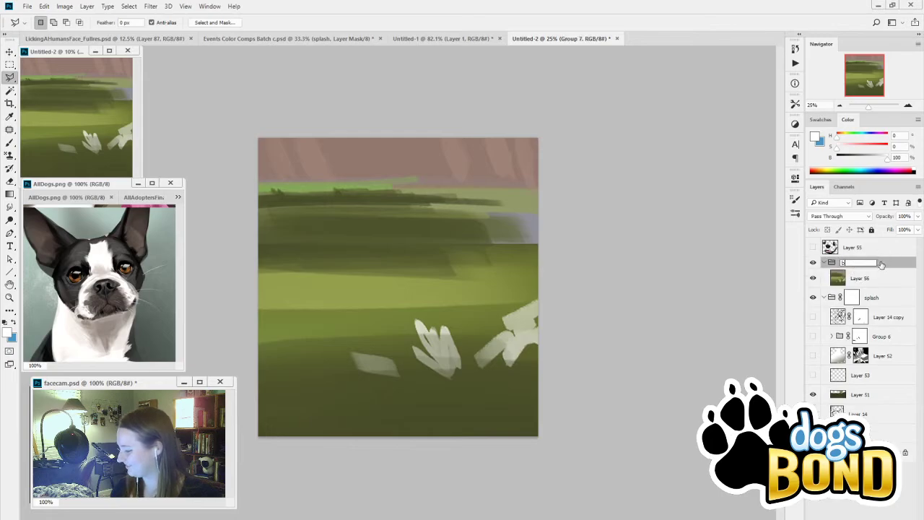
text(bg)
key(Return)
click(824, 263)
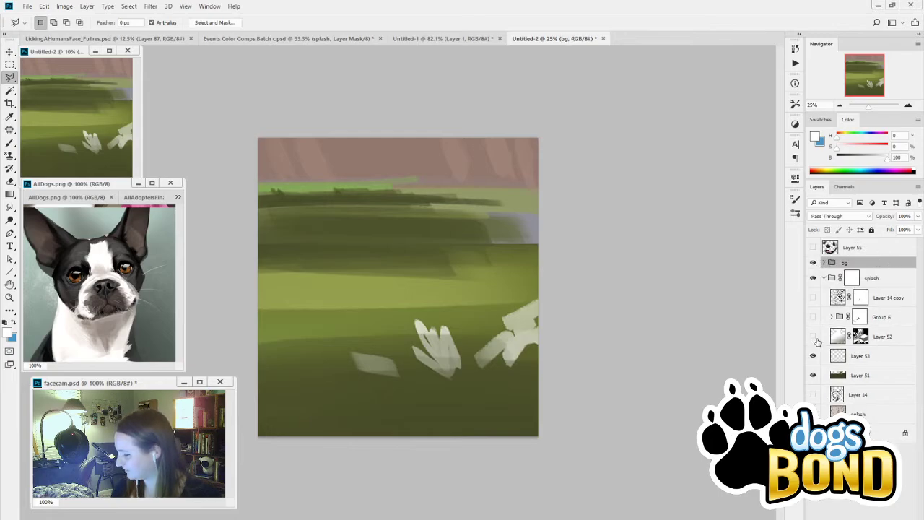
Step: Hide the bg group, show Layer 52 and Layer 53 again, and check what Layer 51 and Layer 52 contain
click(813, 278)
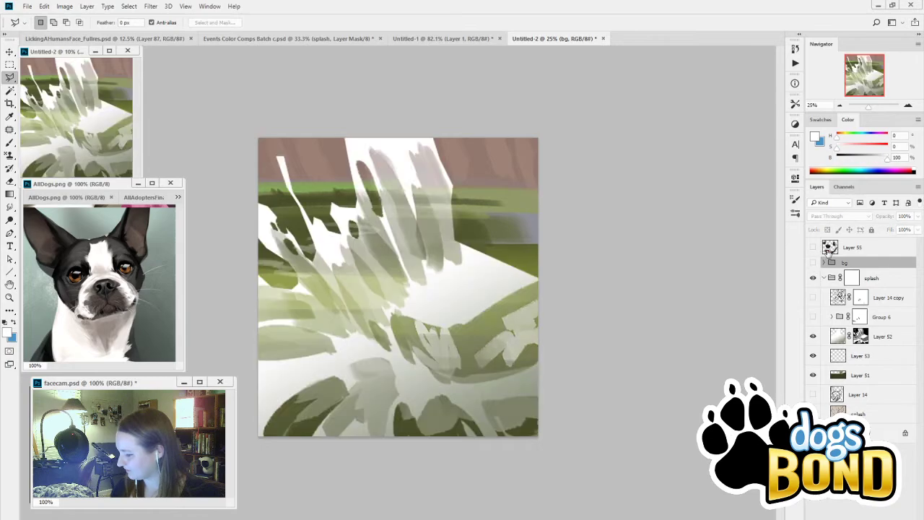
click(813, 376)
click(813, 376)
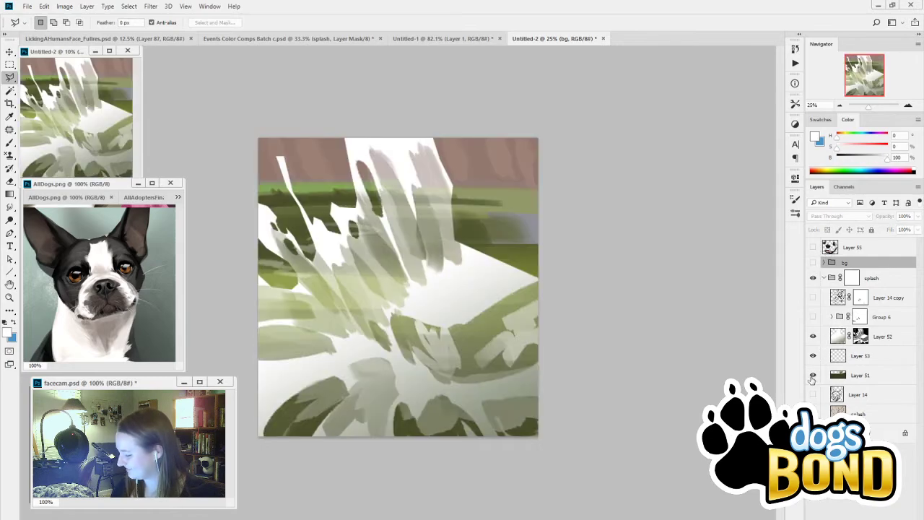
click(813, 338)
click(813, 338)
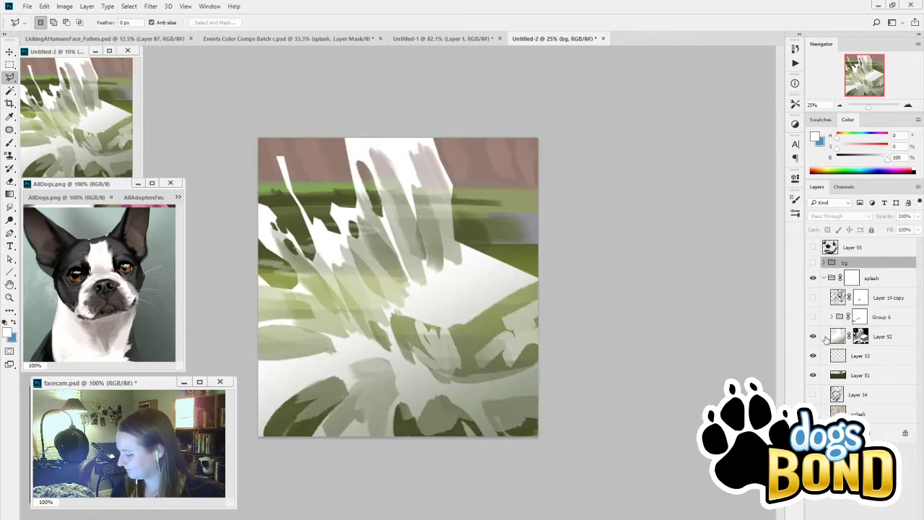
Step: Examine the Layer 52 mask and what Group 6, Layer 14 copy, Layer 52 and Layer 53 each contribute to the painting
ctrl+click(862, 339)
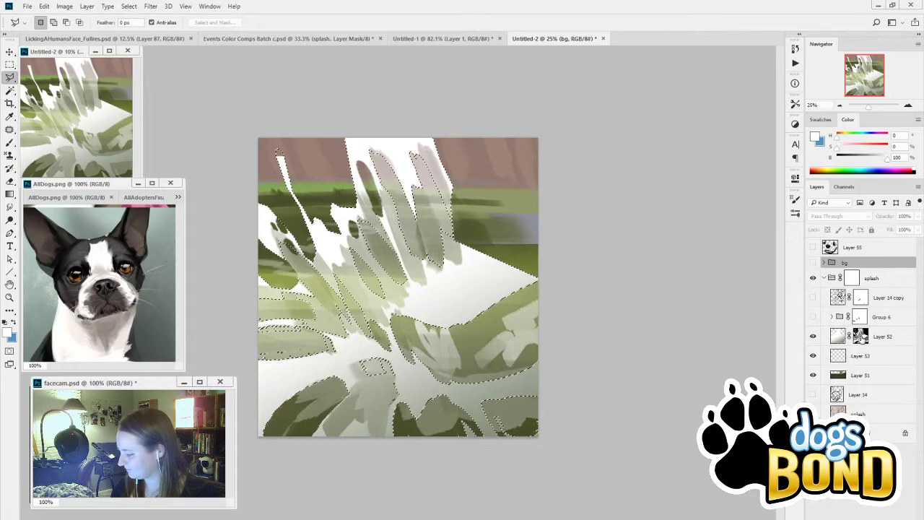
key(ctrl+d)
click(813, 317)
click(813, 317)
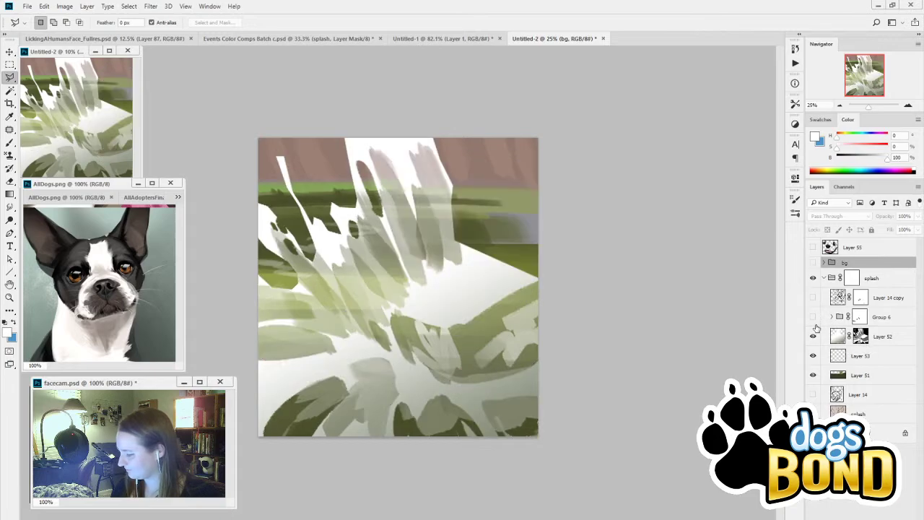
click(814, 298)
click(814, 298)
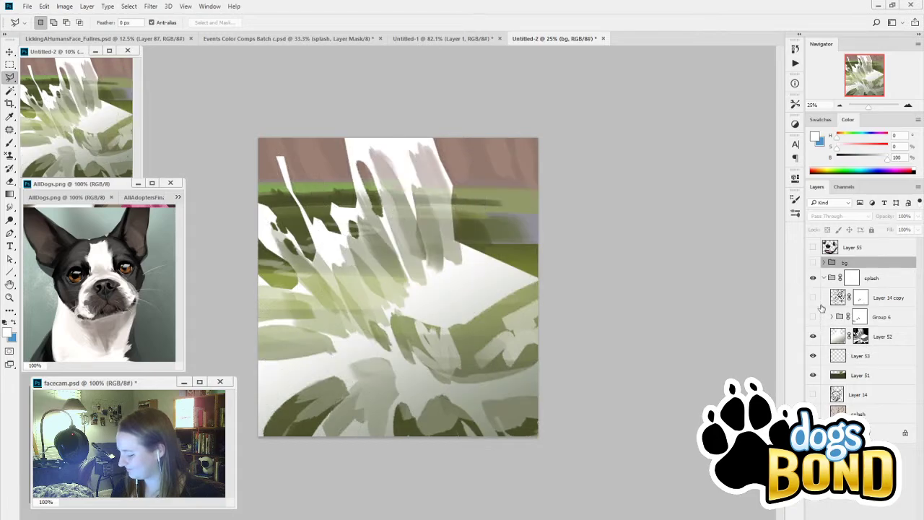
click(813, 337)
click(813, 337)
click(814, 356)
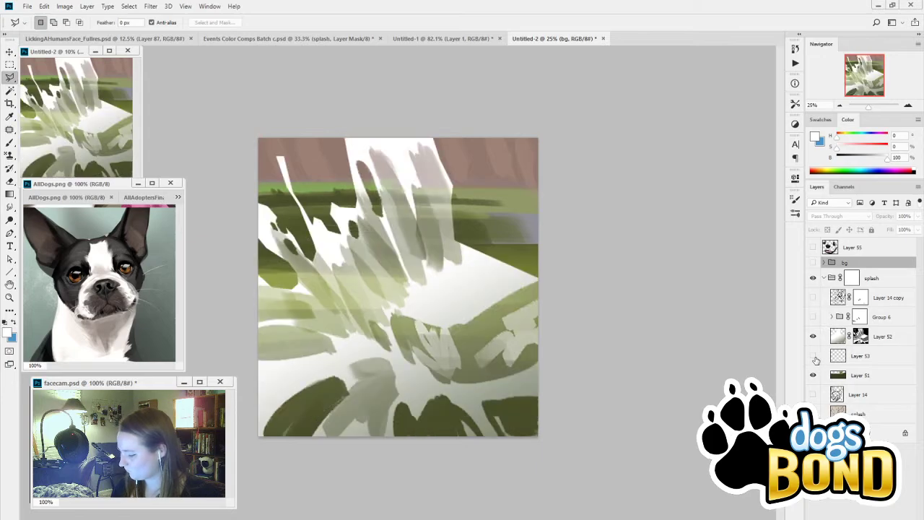
click(813, 356)
click(813, 337)
click(814, 356)
click(848, 357)
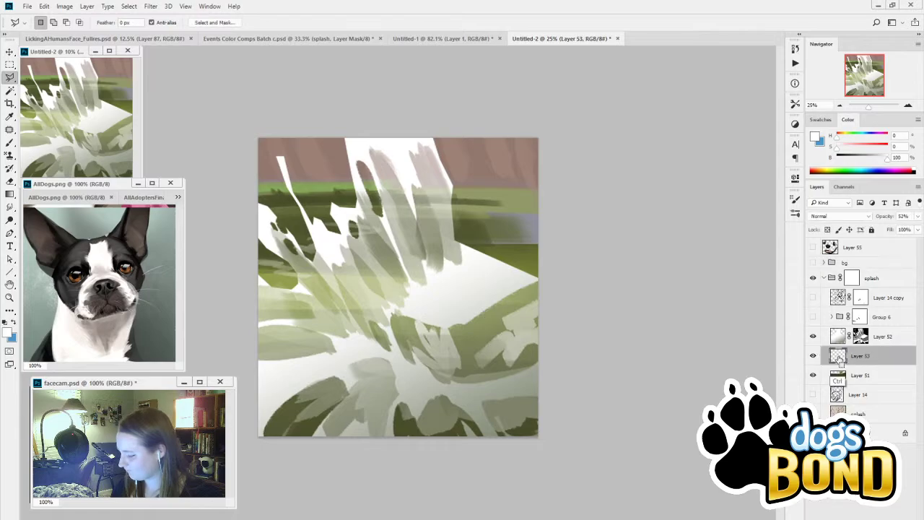
ctrl+click(840, 358)
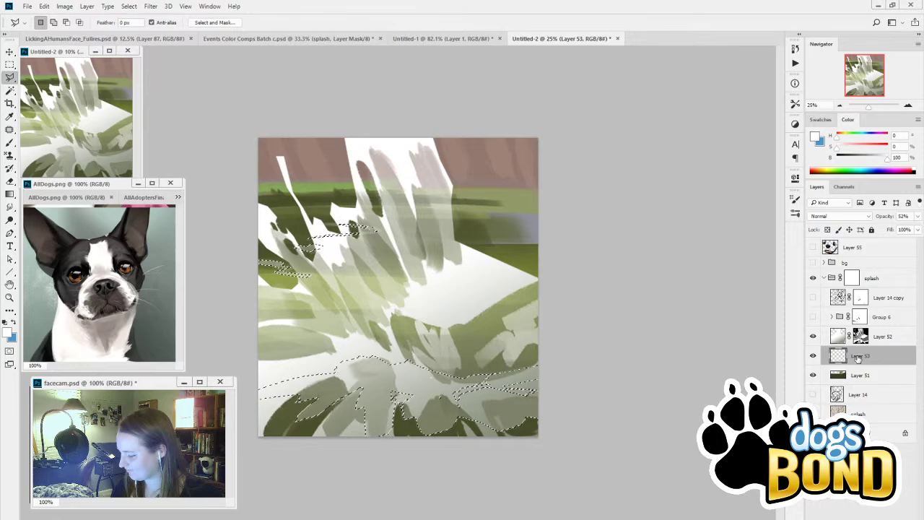
key(ctrl+d)
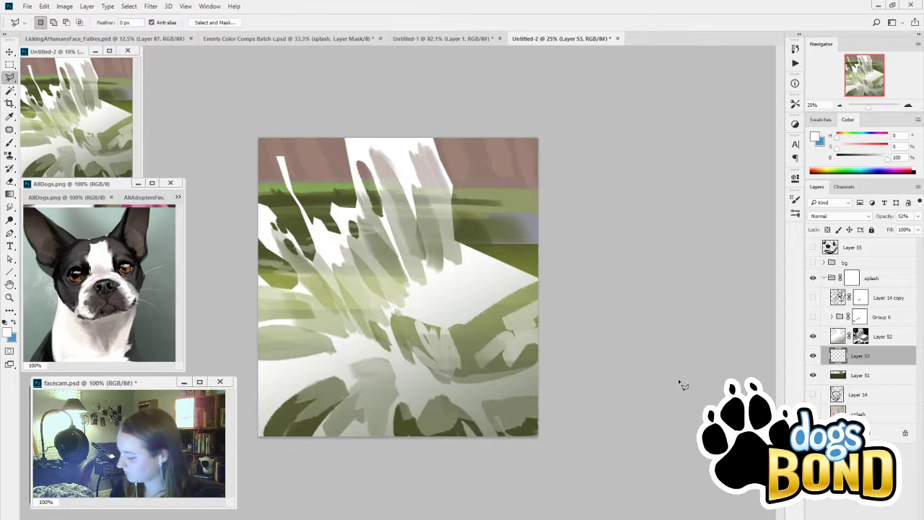
Step: Hide Layer 52 and outline the large grey-green foreground splash with the lasso across the full canvas width
click(813, 336)
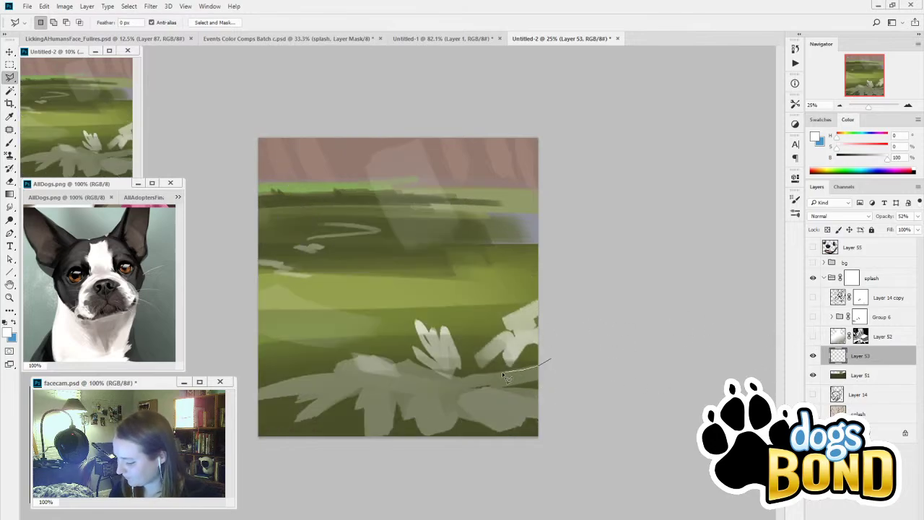
mouse_move(502, 372)
mouse_down()
mouse_move(340, 361)
mouse_move(261, 390)
mouse_move(249, 404)
mouse_move(324, 396)
mouse_move(306, 428)
mouse_up()
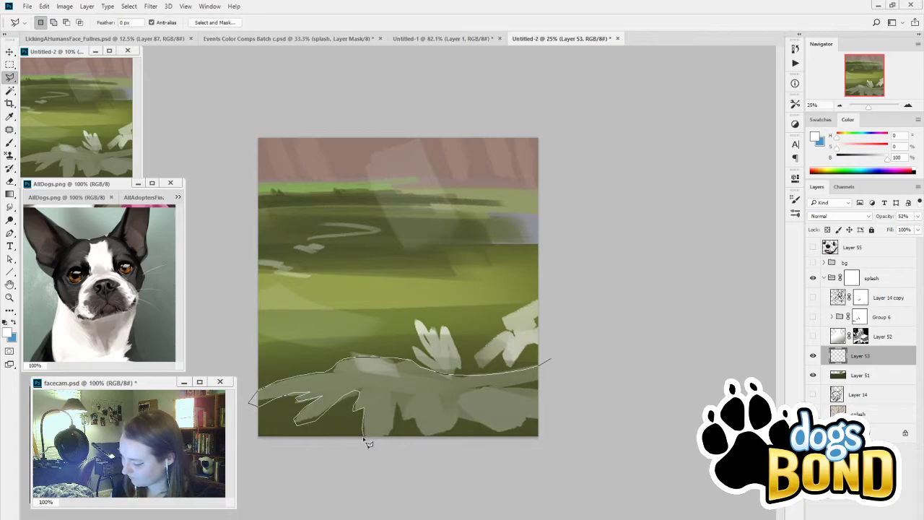
mouse_move(365, 438)
mouse_down()
mouse_move(385, 444)
mouse_move(394, 402)
mouse_move(403, 425)
mouse_up()
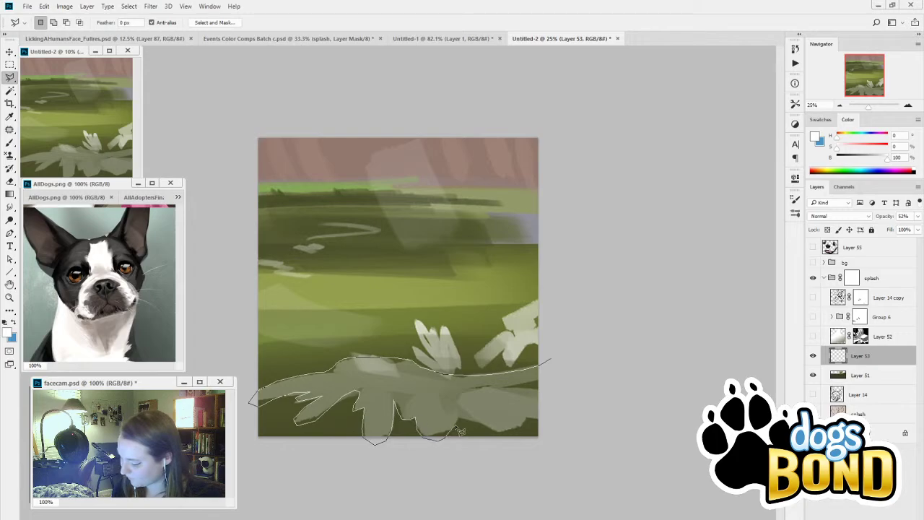
mouse_move(527, 431)
mouse_down()
mouse_move(547, 425)
mouse_move(546, 398)
mouse_up()
drag(516, 390, 571, 357)
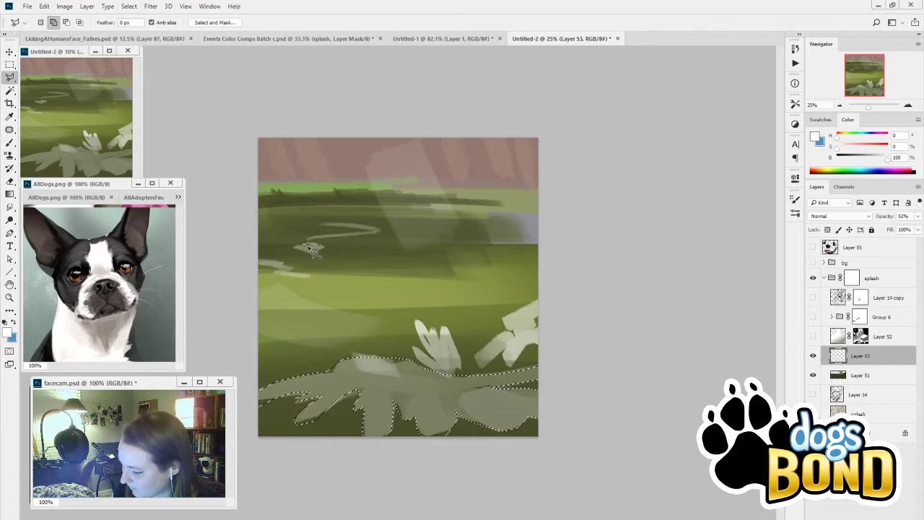
Step: Add the small distant splash streaks on the dark grass to the foreground splash selection
mouse_move(313, 249)
mouse_down()
mouse_move(268, 249)
mouse_move(332, 251)
mouse_up()
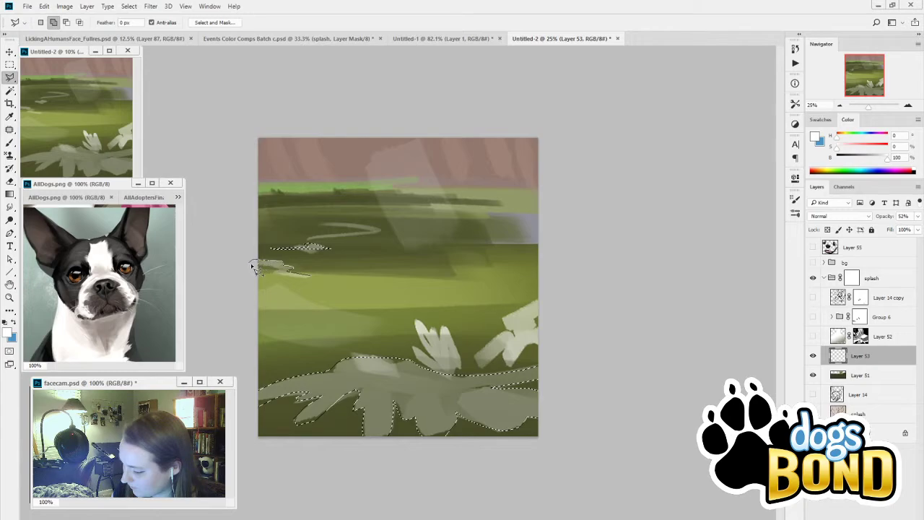
drag(285, 271, 313, 278)
mouse_move(307, 238)
mouse_down()
mouse_move(371, 237)
mouse_move(318, 233)
mouse_move(343, 229)
mouse_move(383, 238)
mouse_move(307, 244)
mouse_up()
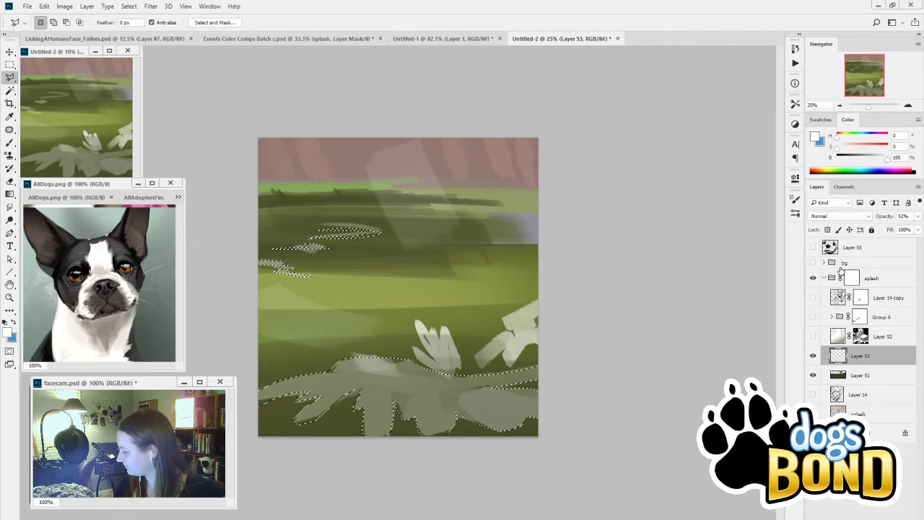
Step: Create a new layer above the bg group, group it, and mask the group with the splash selection
click(897, 265)
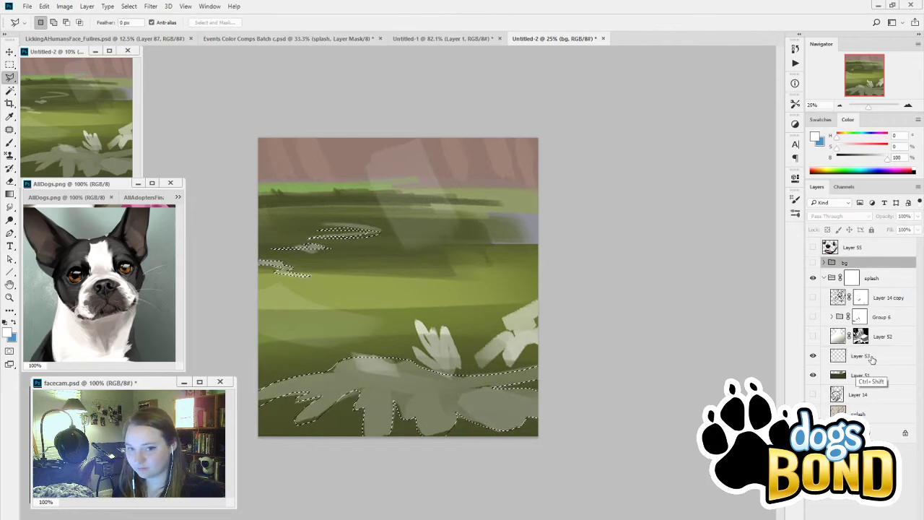
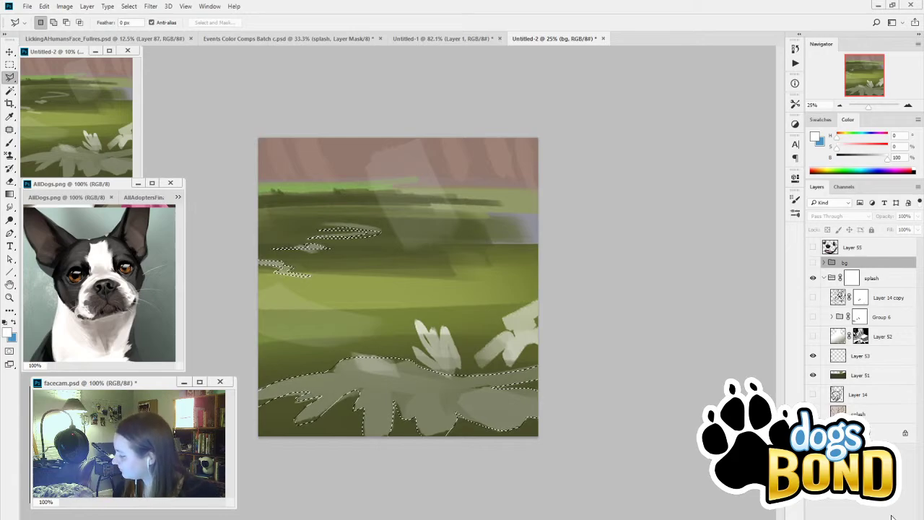
key(ctrl+shift+alt+n)
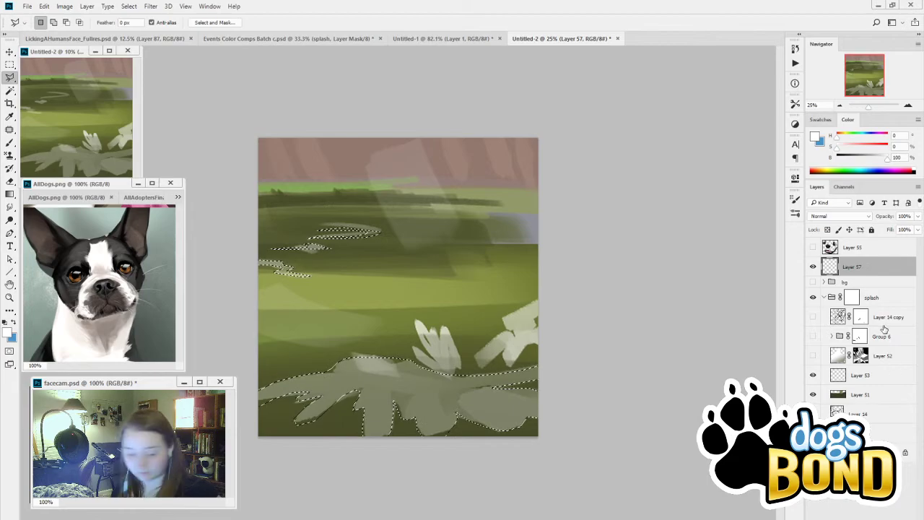
key(ctrl+g)
click(850, 506)
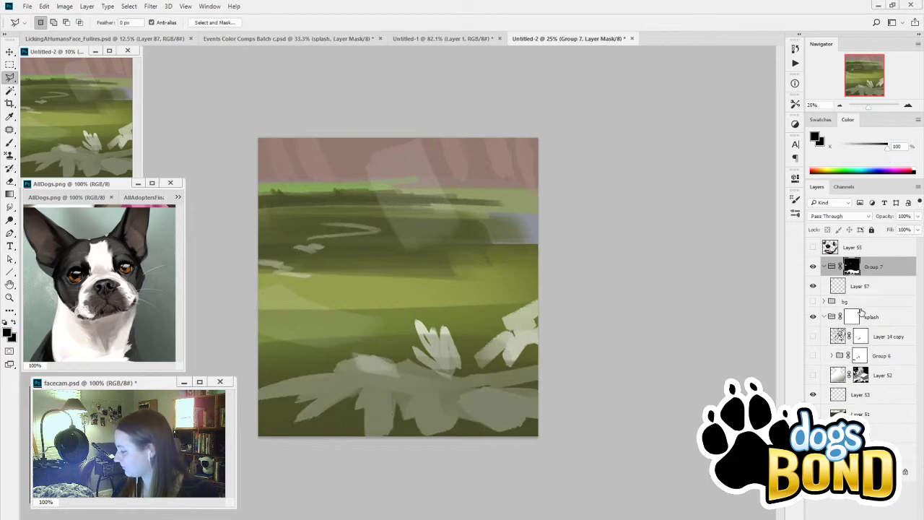
Step: Reload the Group 7 mask as a selection and place a copy of the visible splash paint on Layer 57
click(867, 291)
ctrl+click(849, 285)
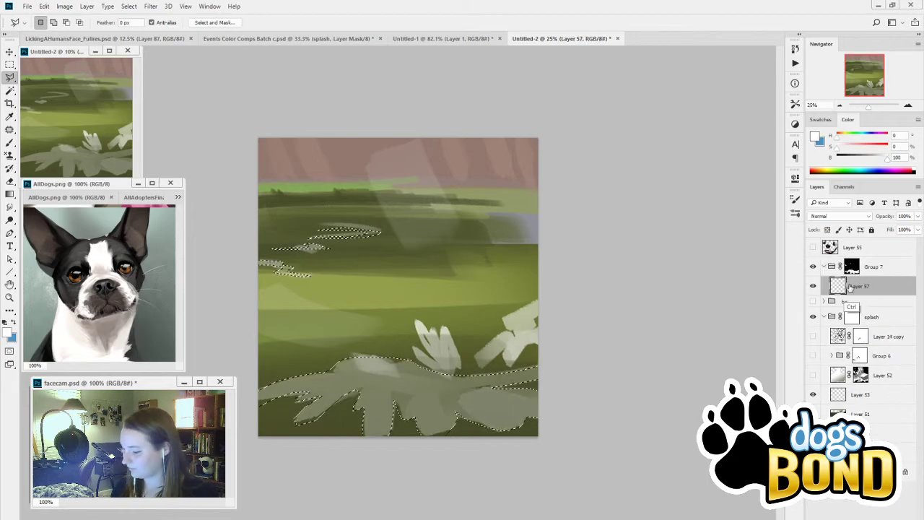
key(alt+BackSpace)
key(ctrl+d)
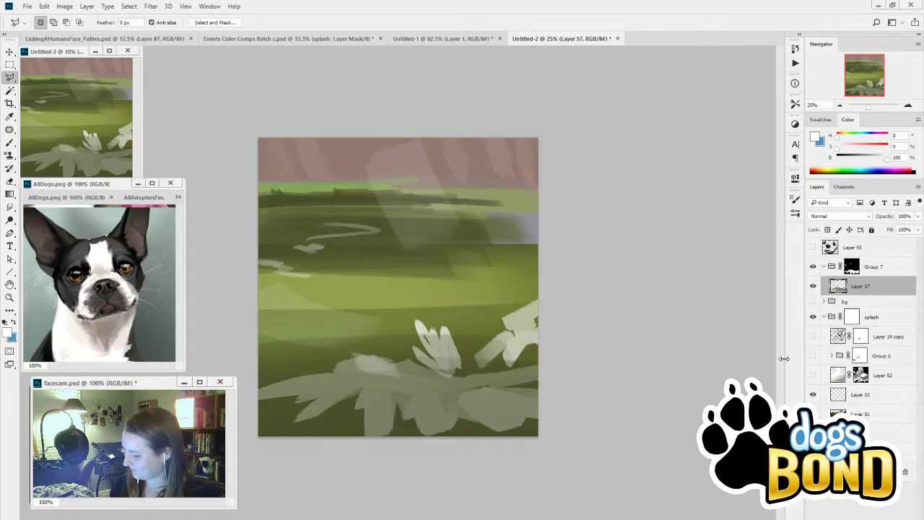
Step: Hide Layer 53 to check the copied splash shapes against the background
click(813, 395)
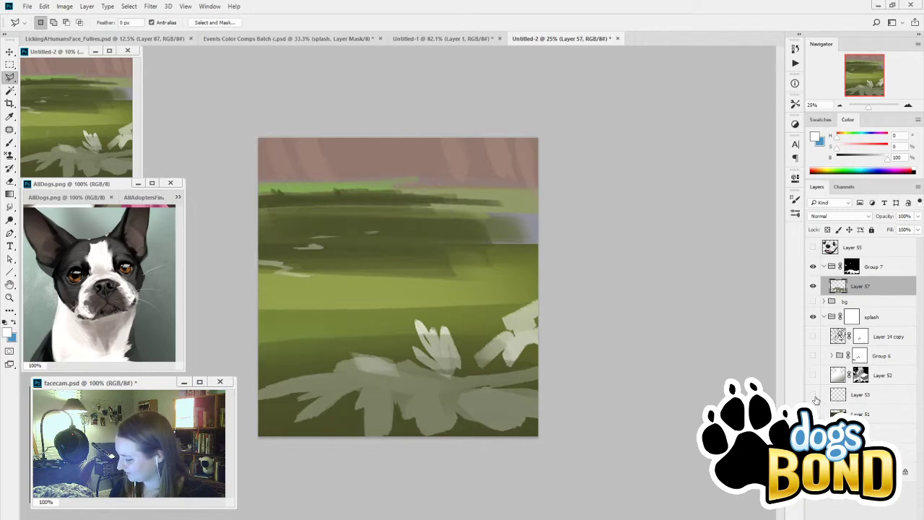
click(814, 414)
click(814, 433)
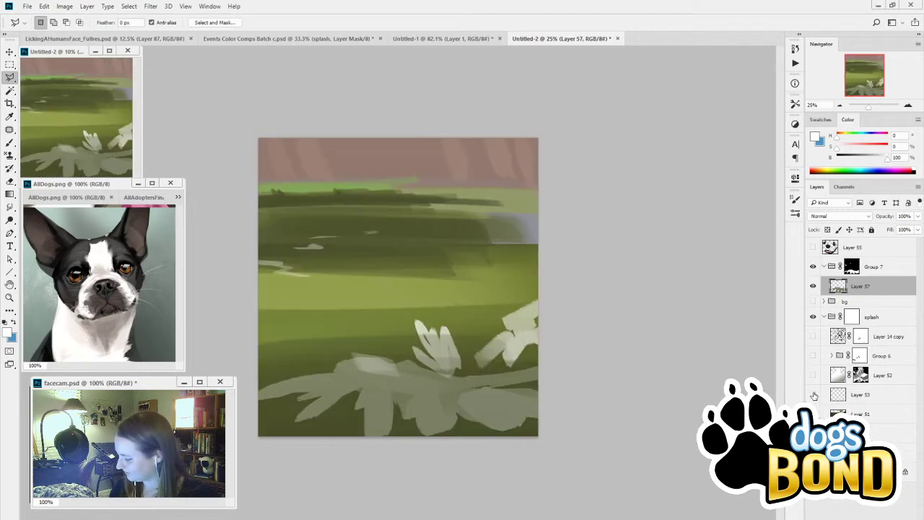
Step: Show Layers 53 and 52, load the Layer 52 mask as a selection, and hide Group 7
click(814, 395)
click(814, 375)
click(814, 375)
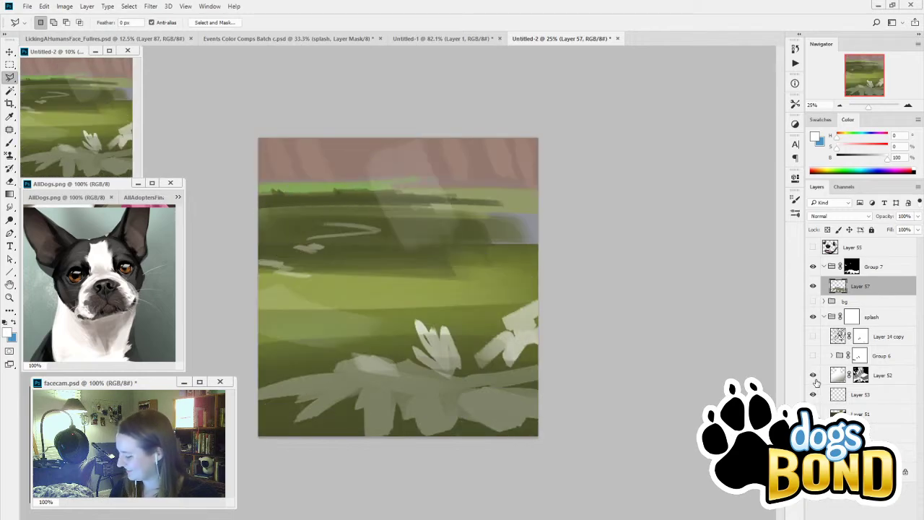
click(813, 375)
click(814, 376)
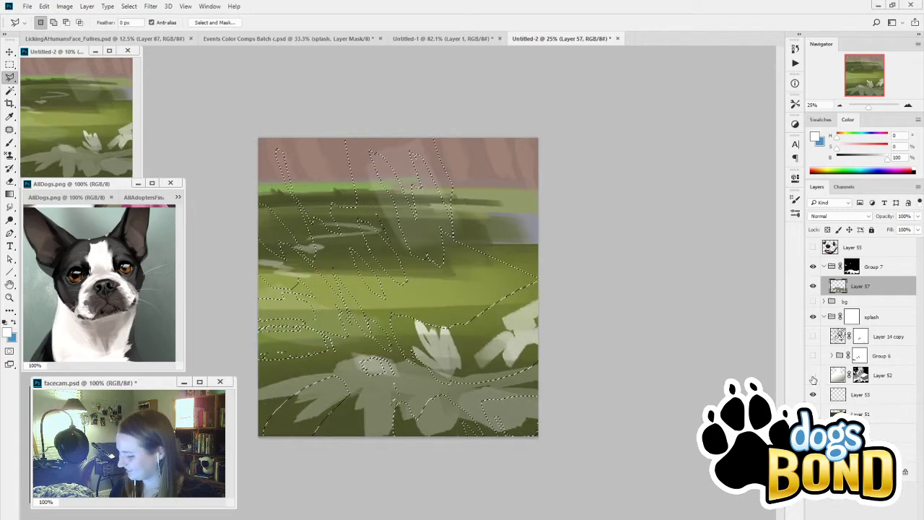
click(813, 375)
click(813, 266)
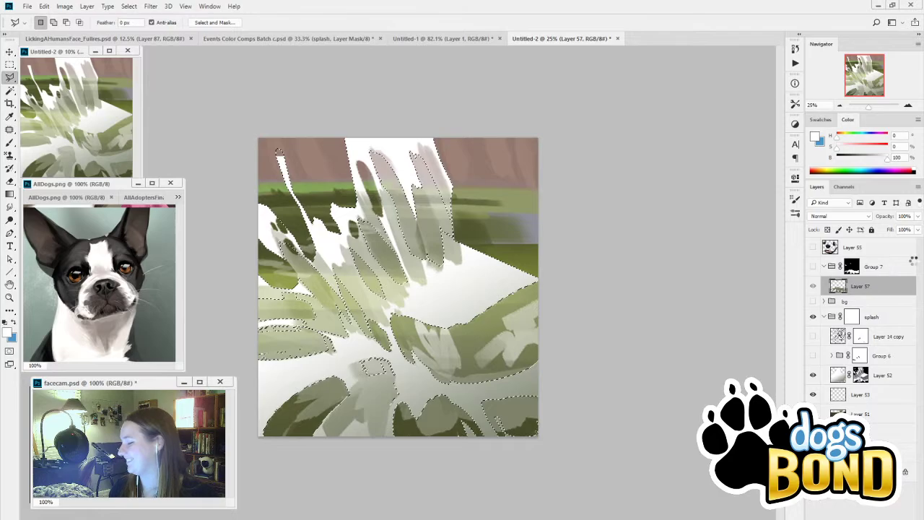
Step: Place a copy of the visible splash paint inside the selection on a new layer above Group 7
click(852, 267)
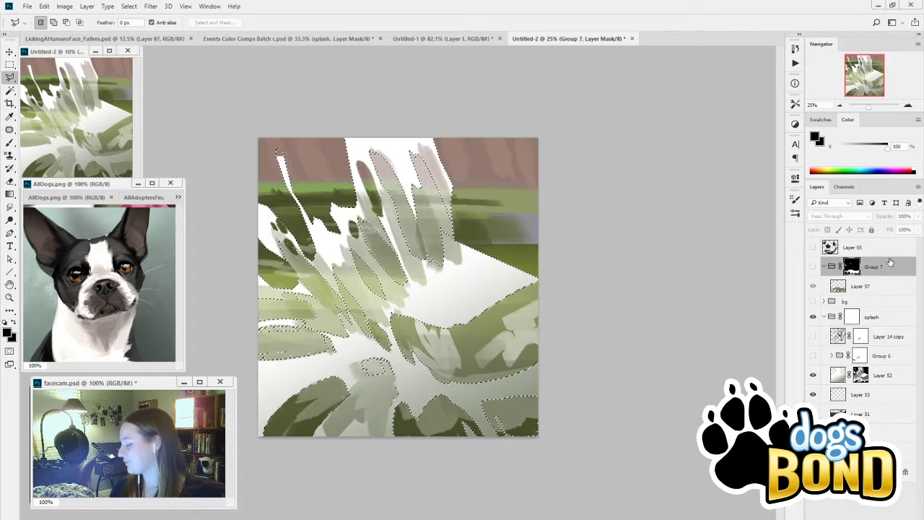
key(ctrl+shift+alt+n)
key(ctrl+z)
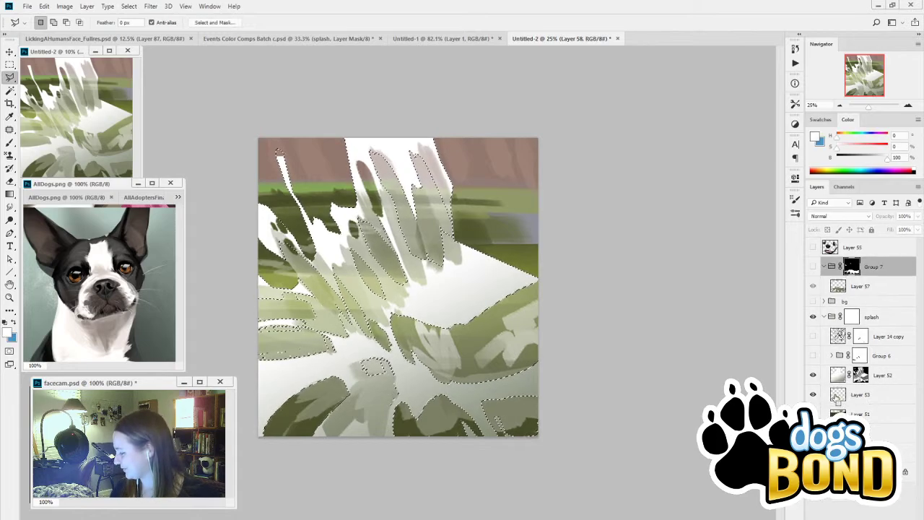
key(ctrl+d)
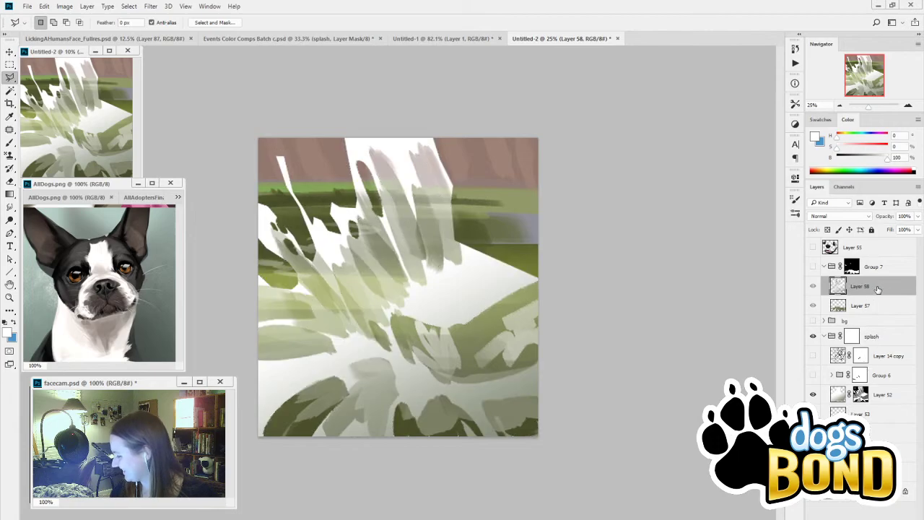
drag(878, 289, 885, 251)
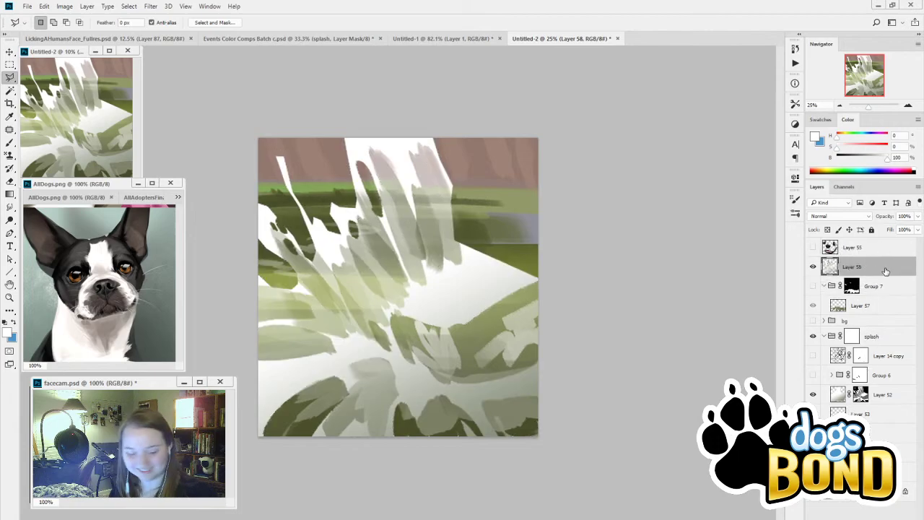
Step: Group the copied splash layer, mask the group with the Layer 52 mask selection, and collapse it
key(ctrl+g)
ctrl+click(860, 409)
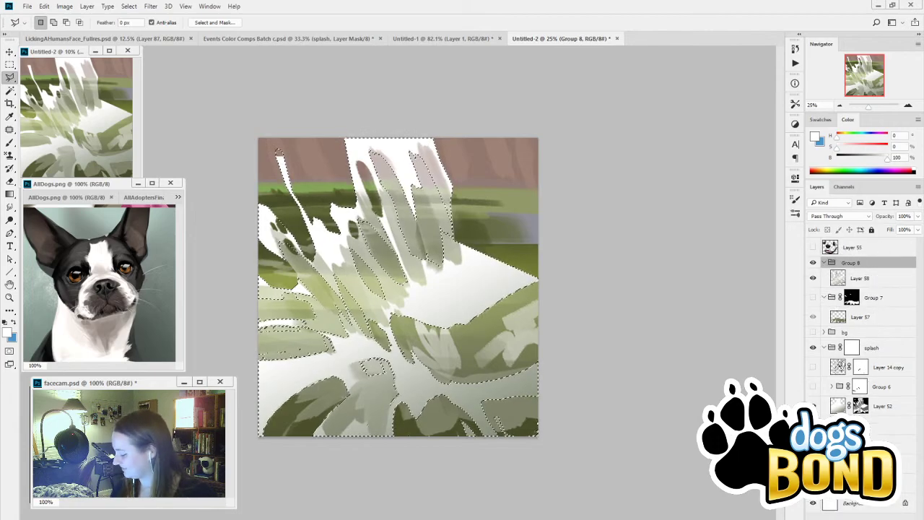
click(838, 517)
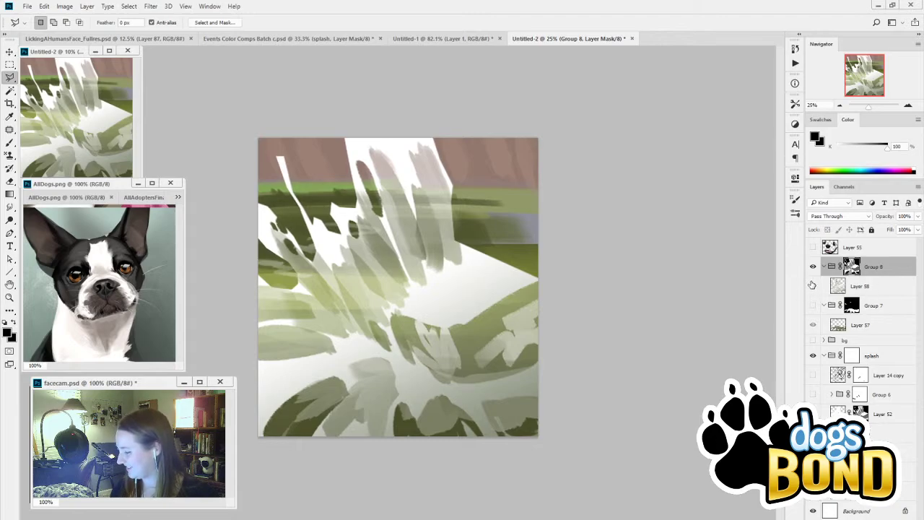
click(823, 267)
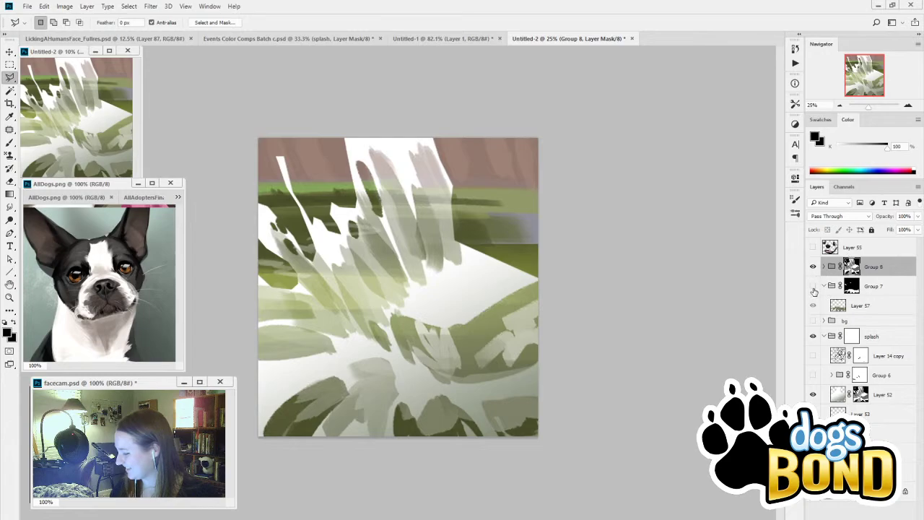
Step: Collapse Group 7, hide Groups 7 and 8, and show the dog in Group 6
click(813, 286)
click(824, 286)
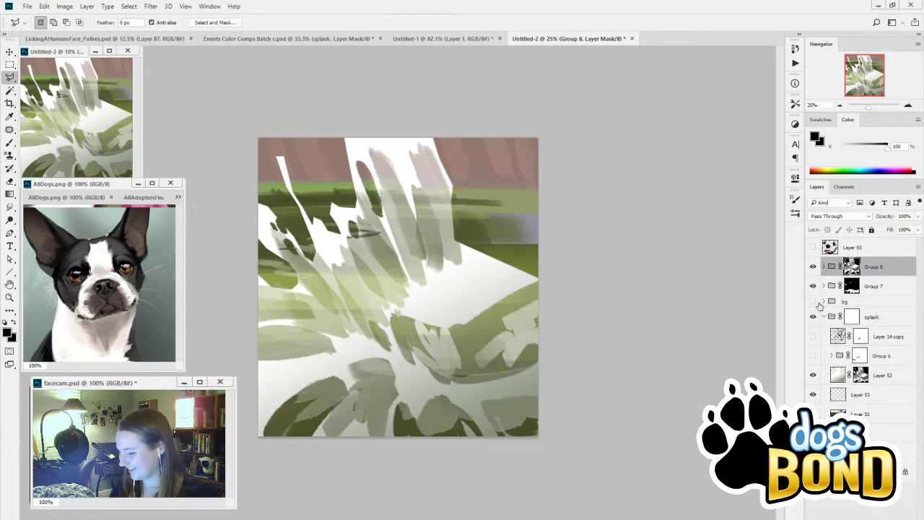
click(813, 336)
click(813, 336)
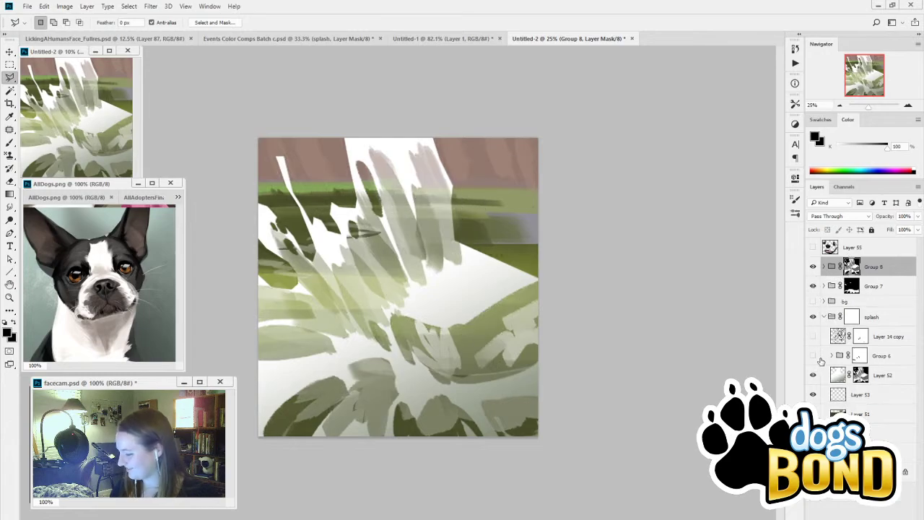
click(813, 356)
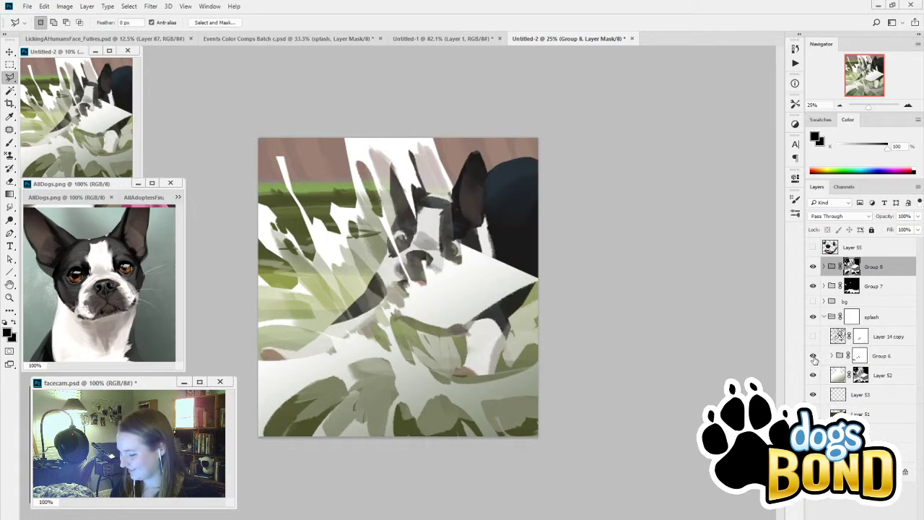
click(813, 356)
click(813, 267)
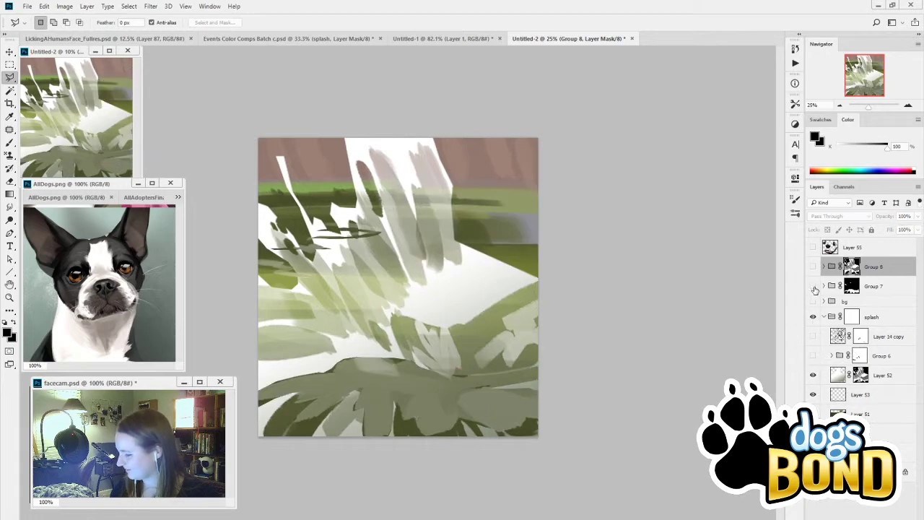
click(814, 286)
click(813, 356)
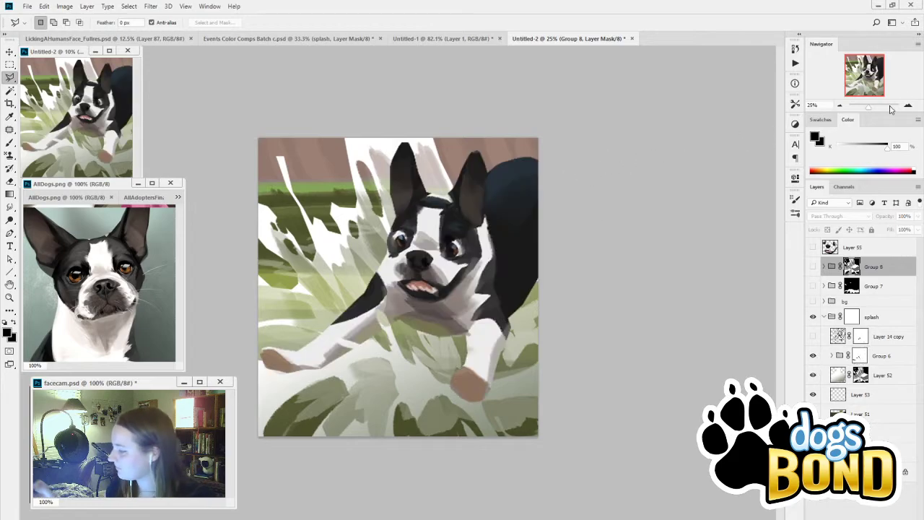
Step: Outline the dog's head, ears, dark body and nearer bent front leg as a lasso selection
key(ctrl+plus)
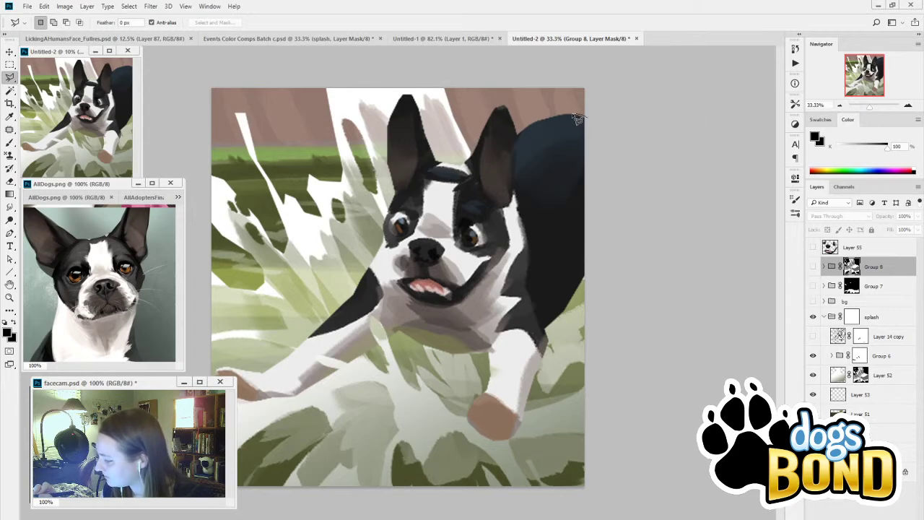
mouse_move(577, 118)
mouse_down()
mouse_move(517, 136)
mouse_move(505, 106)
mouse_move(473, 165)
mouse_move(442, 167)
mouse_move(419, 101)
mouse_move(430, 145)
mouse_move(407, 95)
mouse_move(391, 128)
mouse_move(394, 209)
mouse_up()
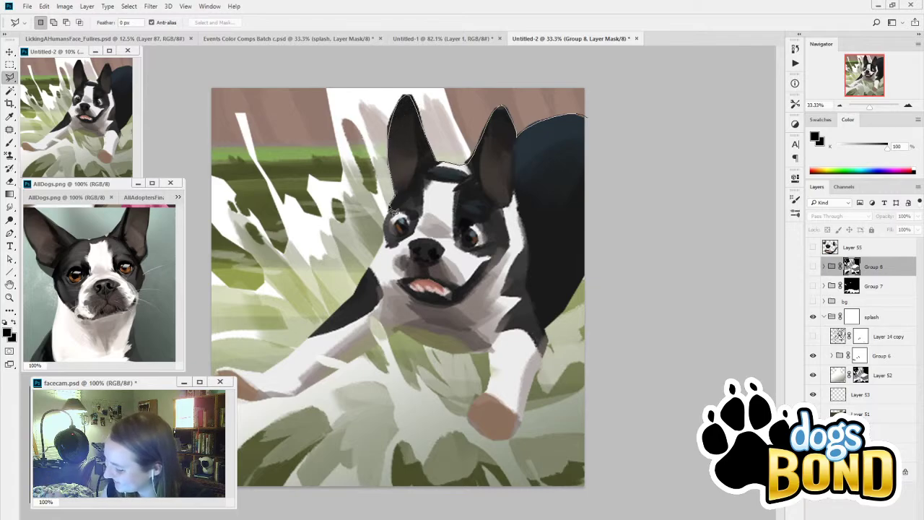
mouse_move(388, 244)
mouse_down()
mouse_move(352, 306)
mouse_move(404, 330)
mouse_move(497, 350)
mouse_move(531, 254)
mouse_move(529, 187)
mouse_move(600, 160)
mouse_move(592, 127)
mouse_up()
key(shift)
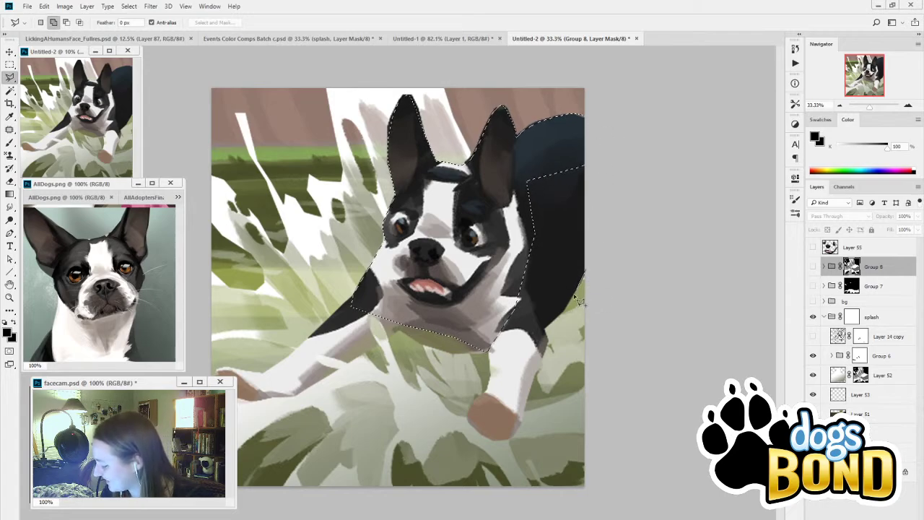
mouse_move(577, 299)
mouse_down()
mouse_move(550, 334)
mouse_move(549, 361)
mouse_up()
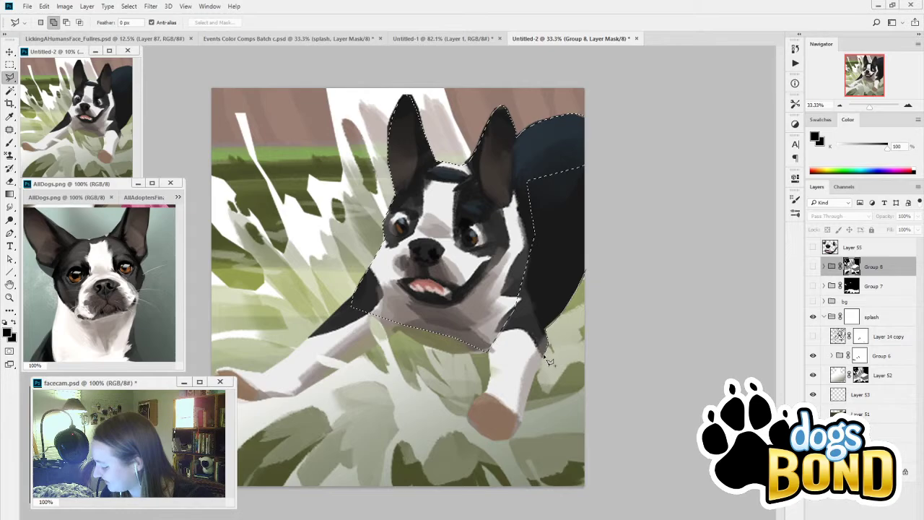
mouse_move(524, 423)
mouse_down()
mouse_move(492, 442)
mouse_move(468, 426)
mouse_move(474, 399)
mouse_move(491, 388)
mouse_move(491, 356)
mouse_move(473, 332)
mouse_move(494, 229)
mouse_move(544, 150)
mouse_move(608, 162)
mouse_move(590, 268)
mouse_up()
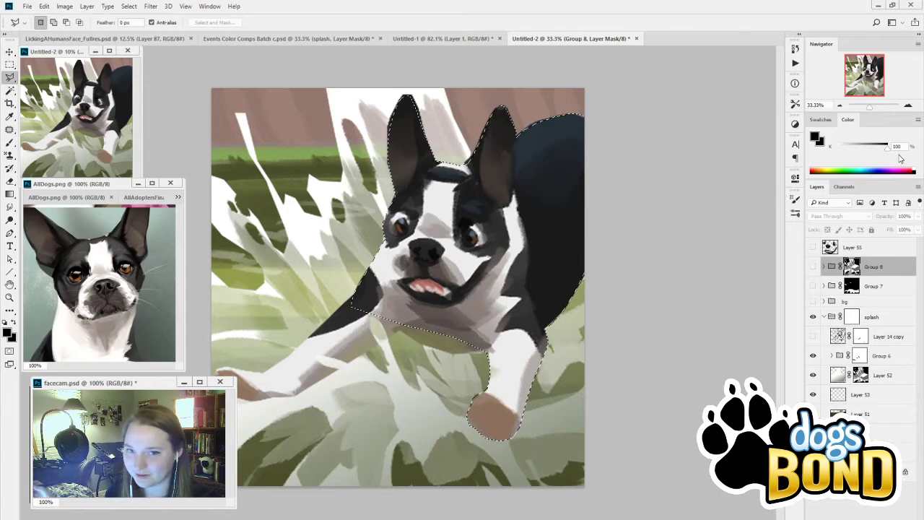
Step: Add the dog's outstretched front leg and paw to the lasso selection
key(ctrl+plus)
drag(527, 322, 744, 223)
mouse_move(555, 195)
mouse_down()
mouse_move(431, 307)
mouse_move(414, 316)
mouse_move(355, 307)
mouse_move(344, 326)
mouse_move(371, 356)
mouse_move(461, 351)
mouse_move(563, 298)
mouse_up()
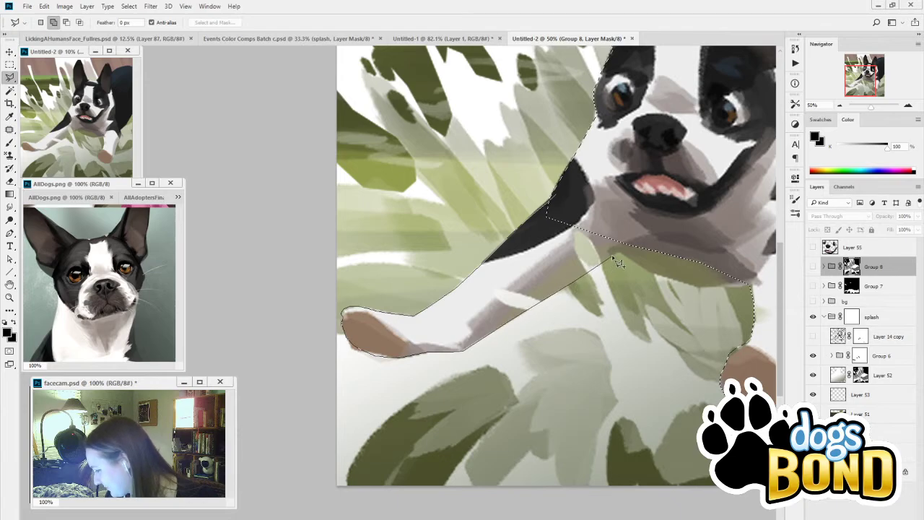
mouse_move(613, 264)
mouse_down()
mouse_move(437, 272)
mouse_move(461, 256)
mouse_move(522, 284)
mouse_move(589, 277)
mouse_move(583, 232)
mouse_move(507, 166)
mouse_move(386, 189)
mouse_up()
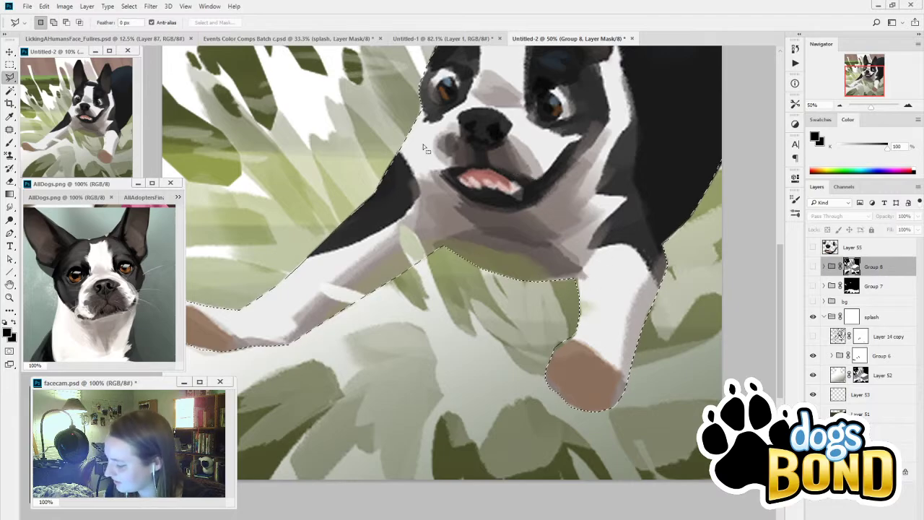
Step: Create a new layer above Group 8 and place a copy of the selected dog paint on it
click(839, 106)
click(839, 105)
click(839, 106)
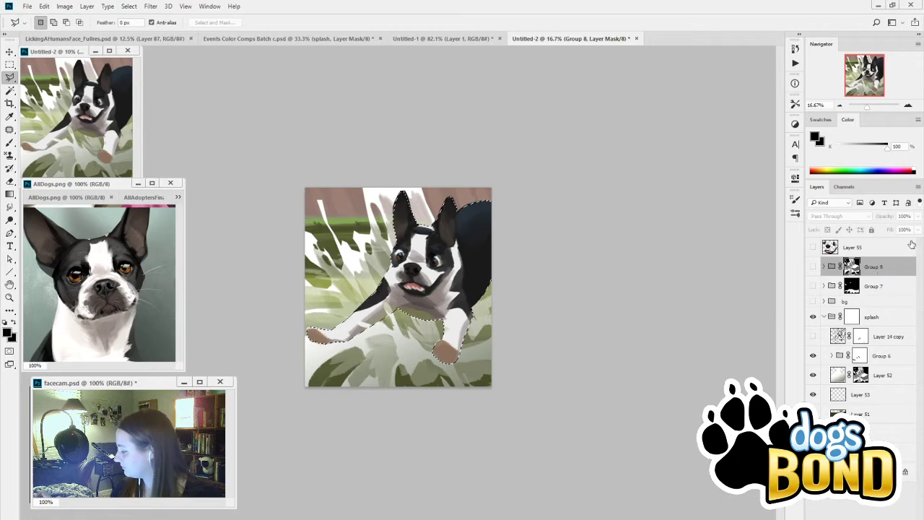
click(890, 507)
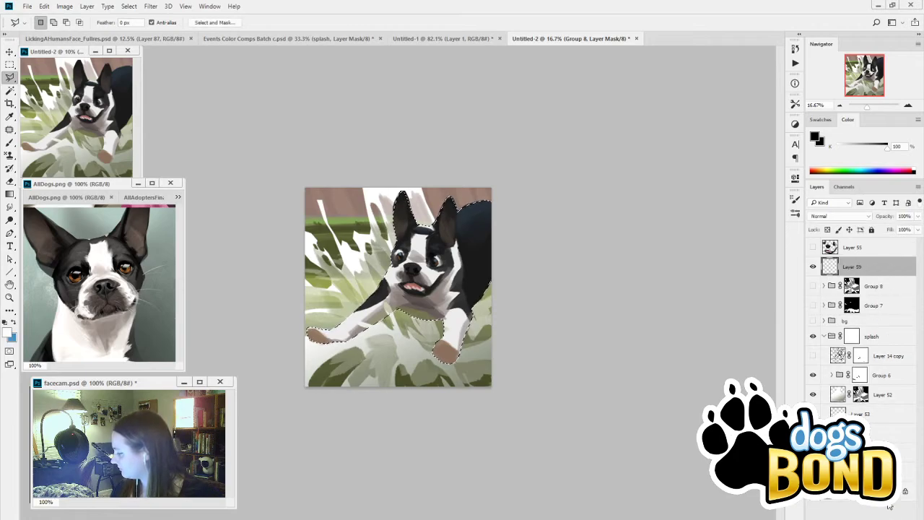
key(ctrl+d)
key(ctrl+shift+alt+e)
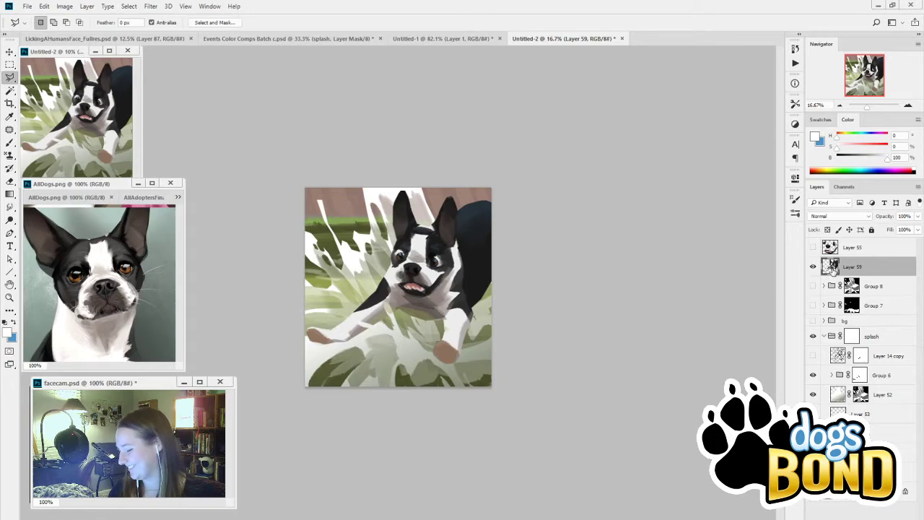
Step: Group the copied dog layer, mask the group with the dog silhouette, and move Layer 55 into the group
key(ctrl+g)
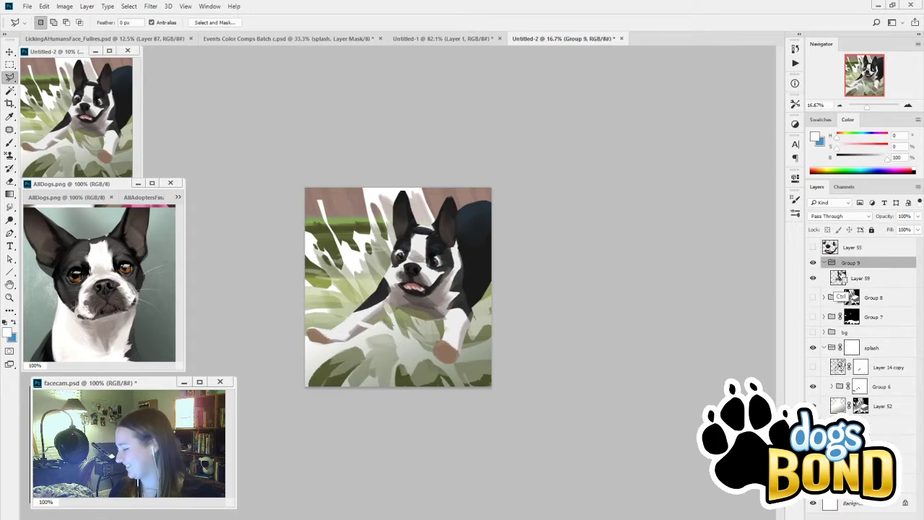
ctrl+click(859, 368)
click(868, 514)
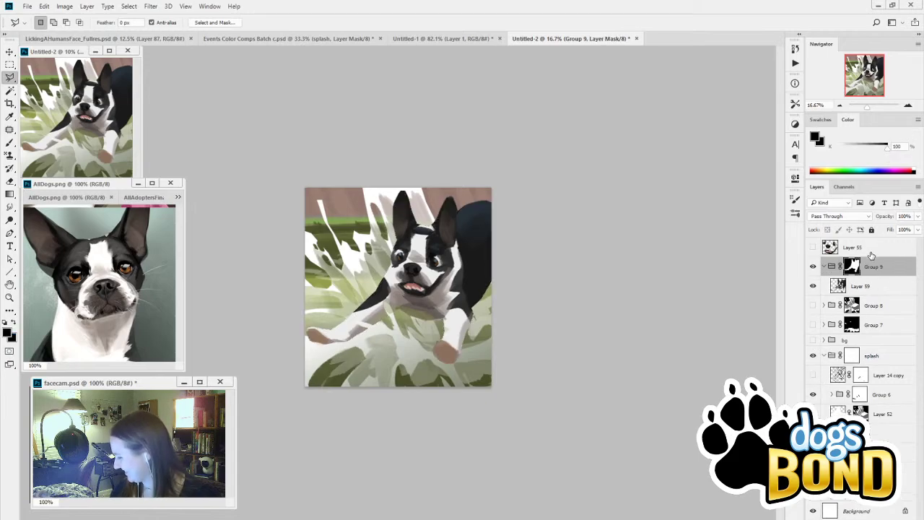
drag(871, 259, 872, 280)
click(874, 282)
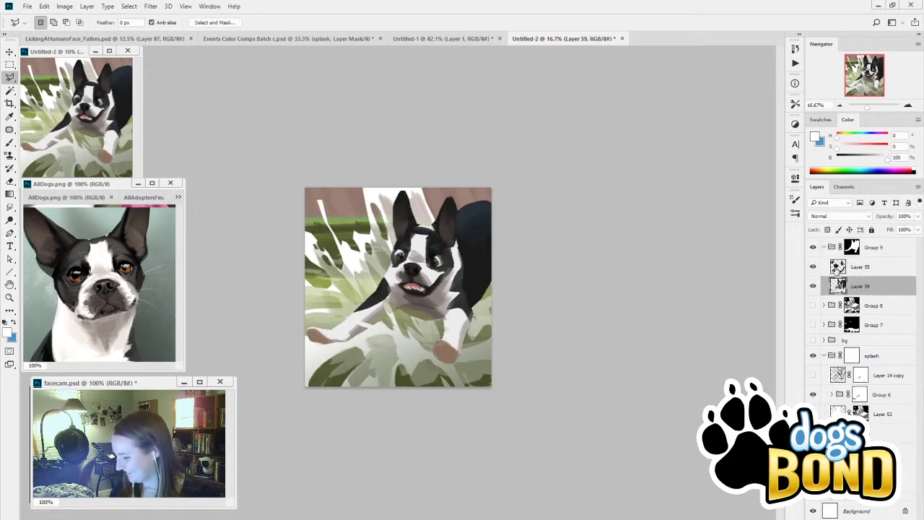
Step: Add a new layer at the bottom of Group 9 and fill it with a gradient using near-black sampled from the dog's body
key(ctrl+shift+alt+n)
drag(880, 289, 894, 303)
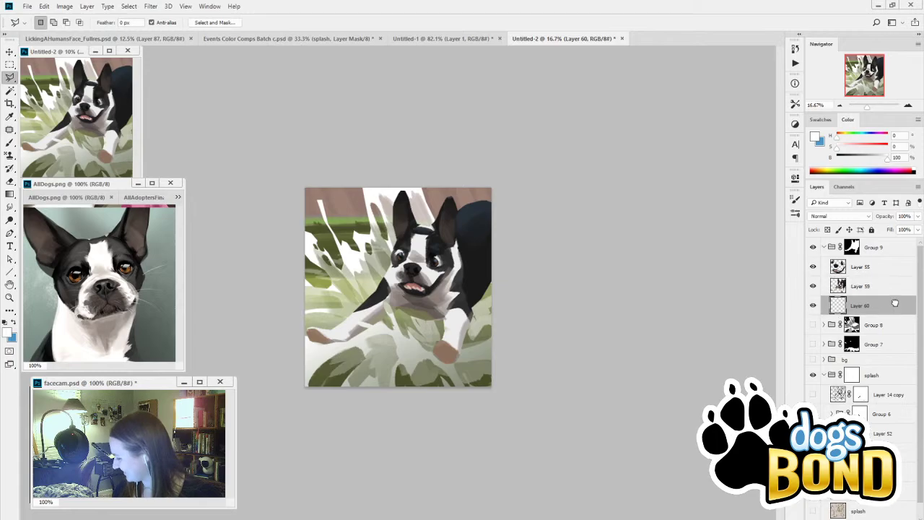
key(b)
alt+click(482, 289)
key(g)
drag(594, 404, 744, 493)
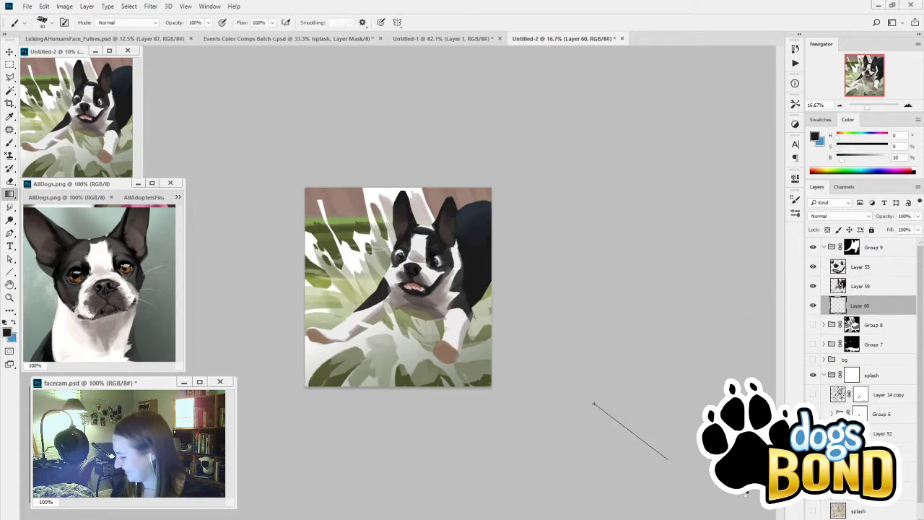
key(alt+BackSpace)
key(g)
key(ctrl+z)
key(m)
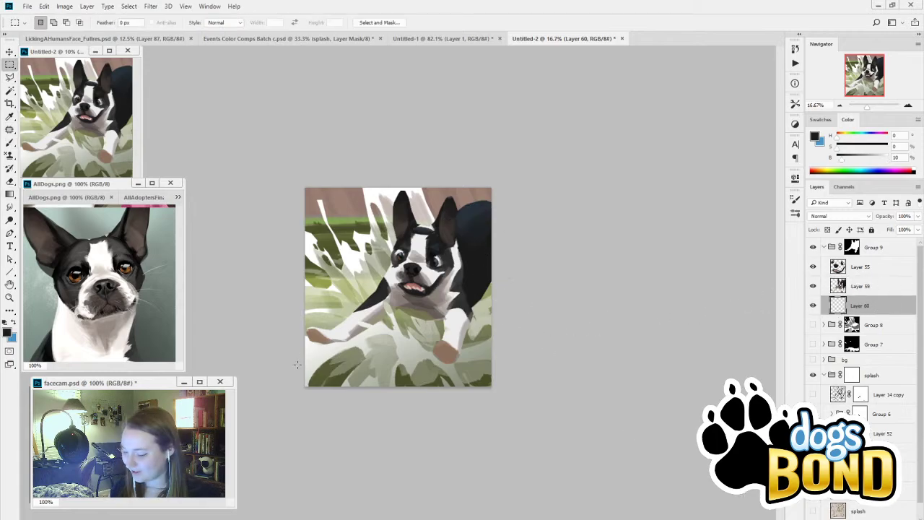
drag(296, 365, 265, 470)
key(g)
drag(474, 445, 505, 482)
key(ctrl+d)
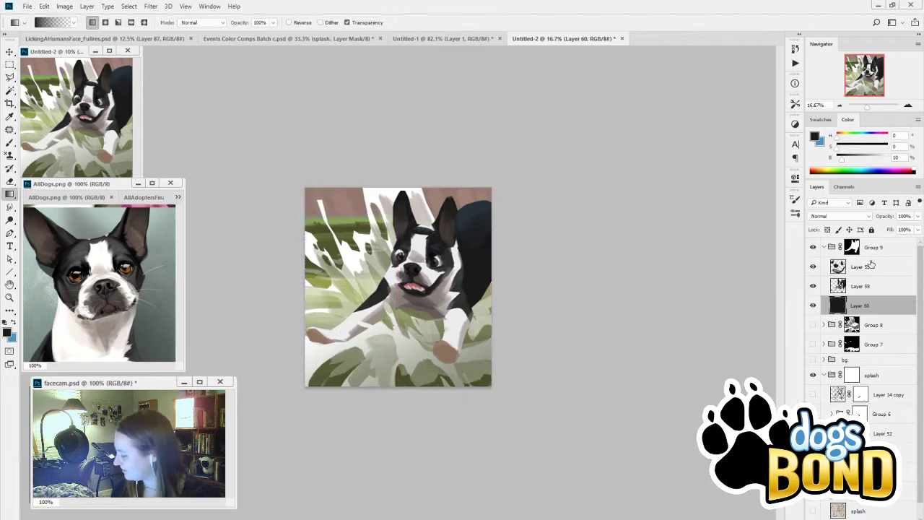
Step: Collapse Group 9 and show Group 8, Group 7 and the bg group
click(813, 247)
click(831, 247)
click(823, 247)
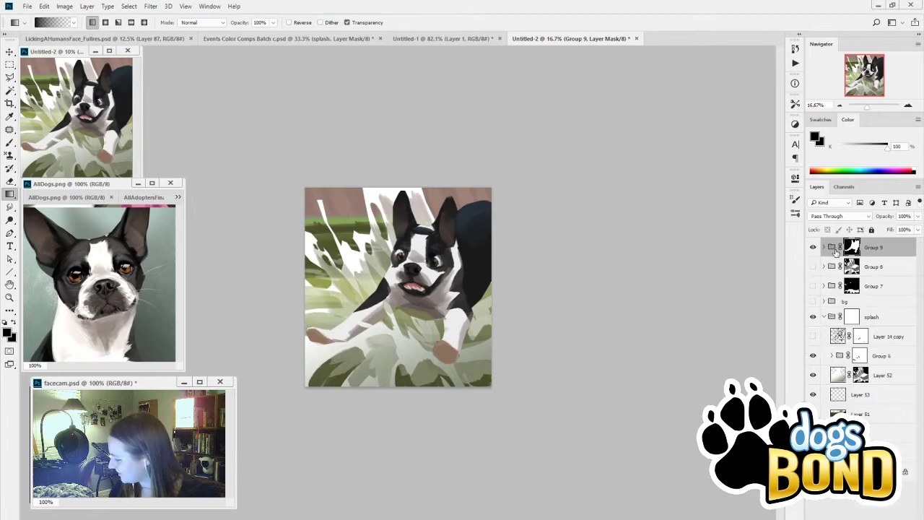
click(813, 286)
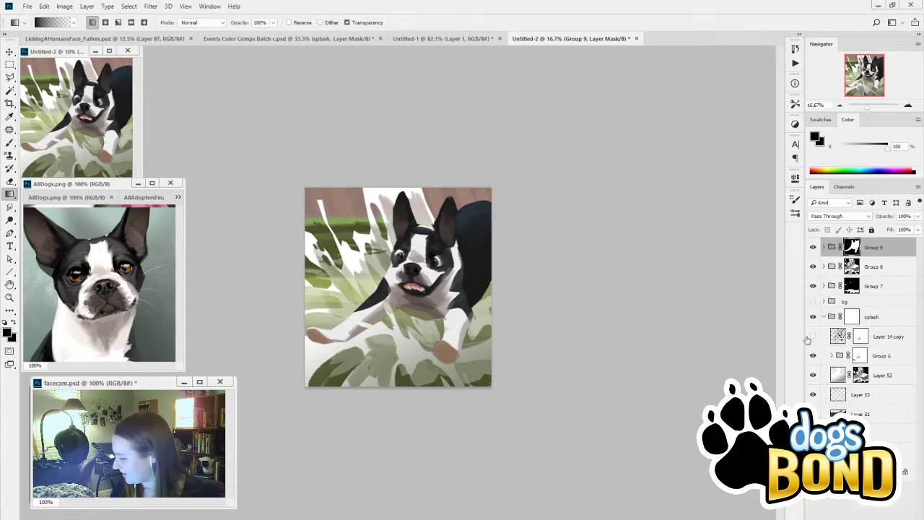
click(813, 301)
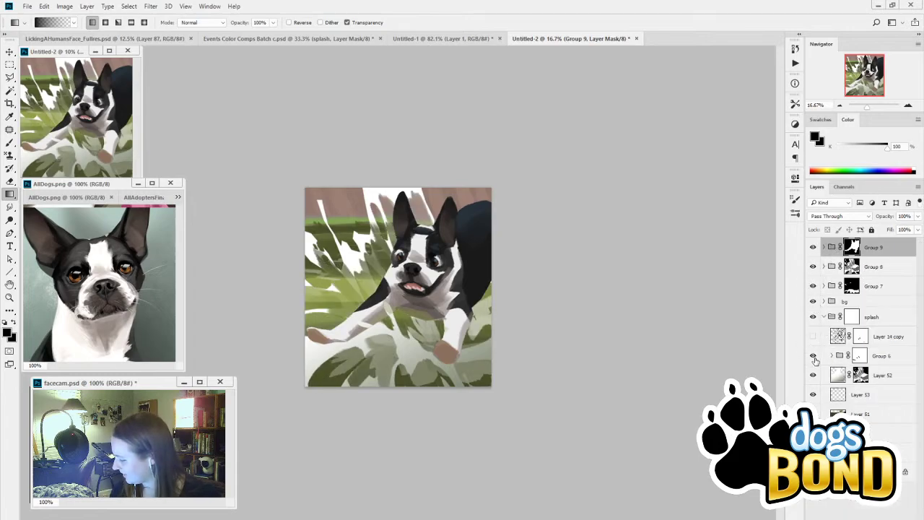
Step: Collapse the splash group, then inspect the bg group by temporarily hiding Group 9, Group 8 and Group 7
click(824, 317)
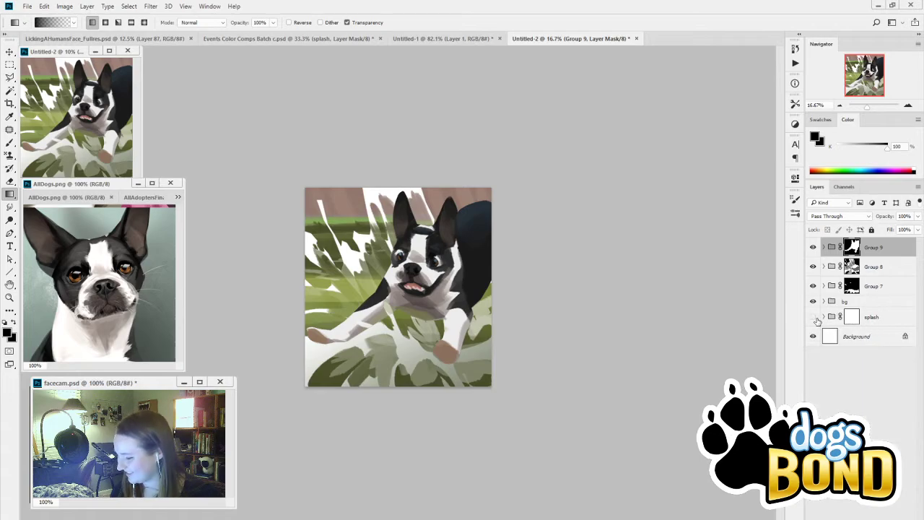
click(813, 247)
click(812, 267)
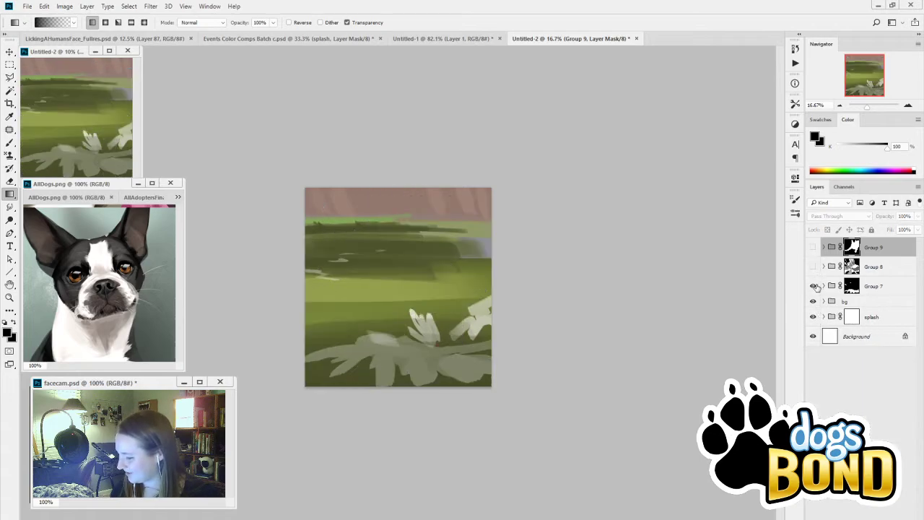
click(812, 286)
alt+click(813, 301)
alt+click(813, 301)
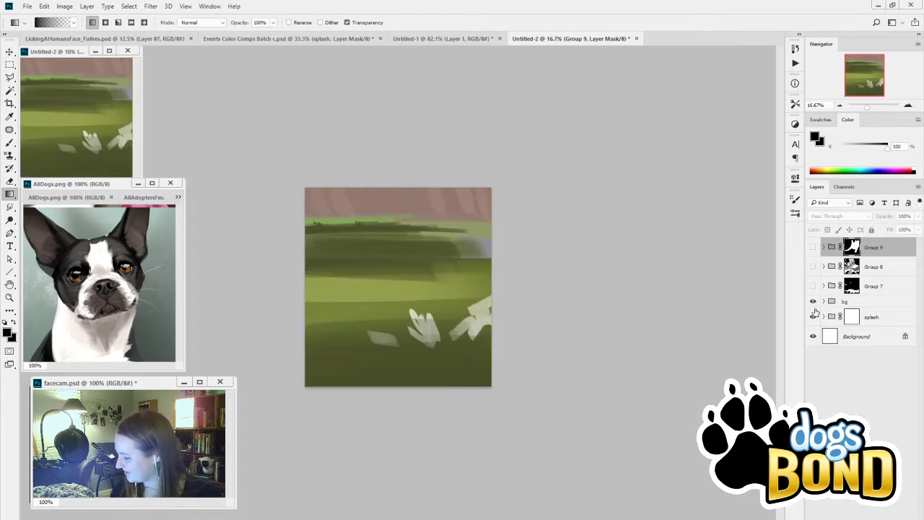
click(813, 286)
click(812, 267)
click(813, 247)
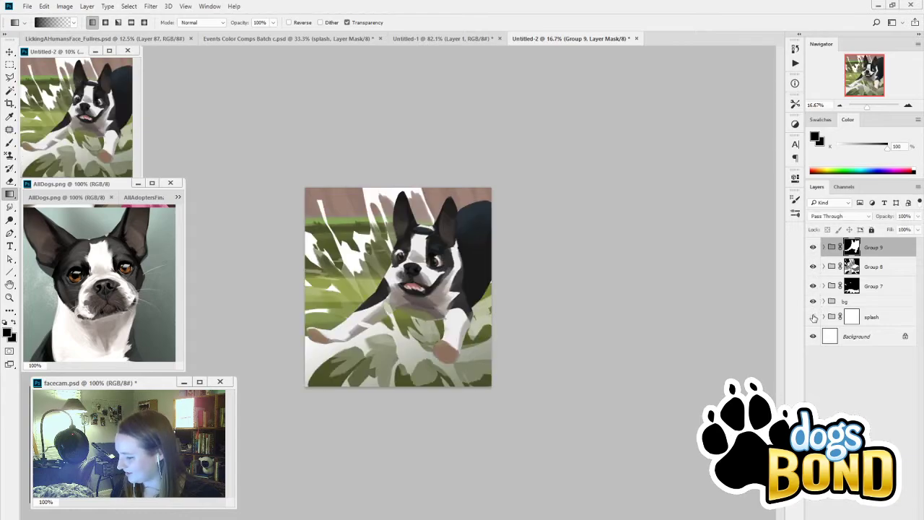
Step: Check the contents of Group 9, Group 8 and Group 7 by hiding and showing each group in turn
click(813, 248)
click(813, 248)
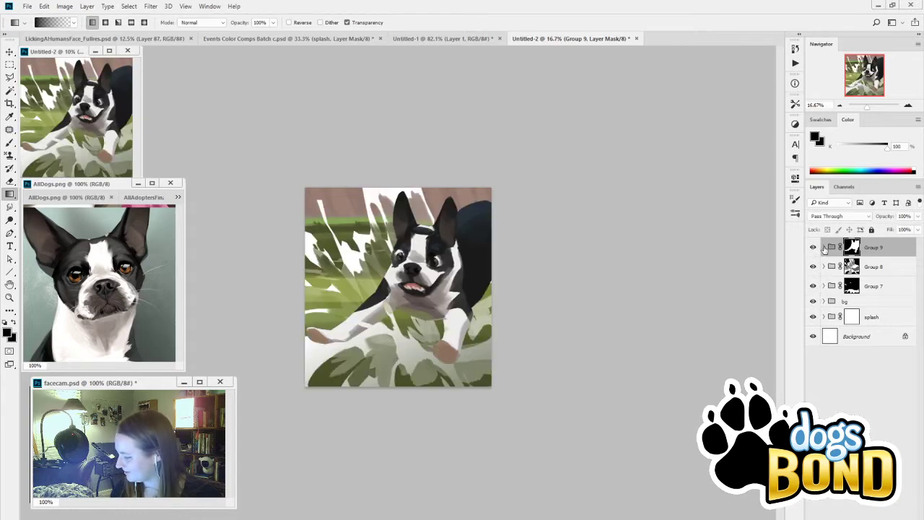
click(823, 248)
click(824, 247)
click(814, 266)
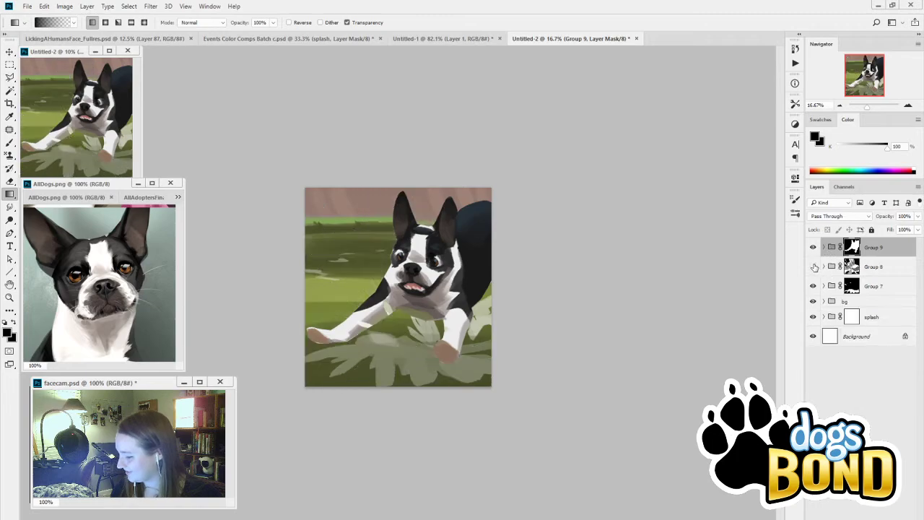
click(814, 266)
click(814, 287)
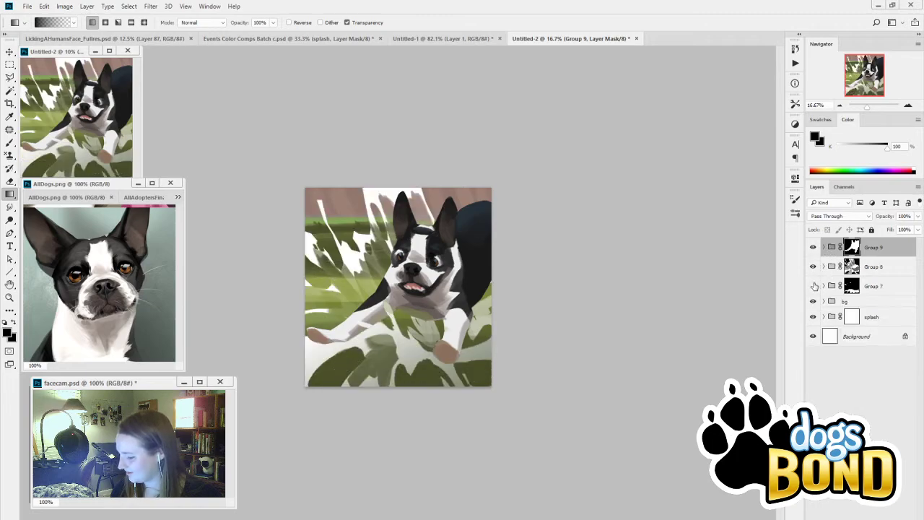
click(814, 286)
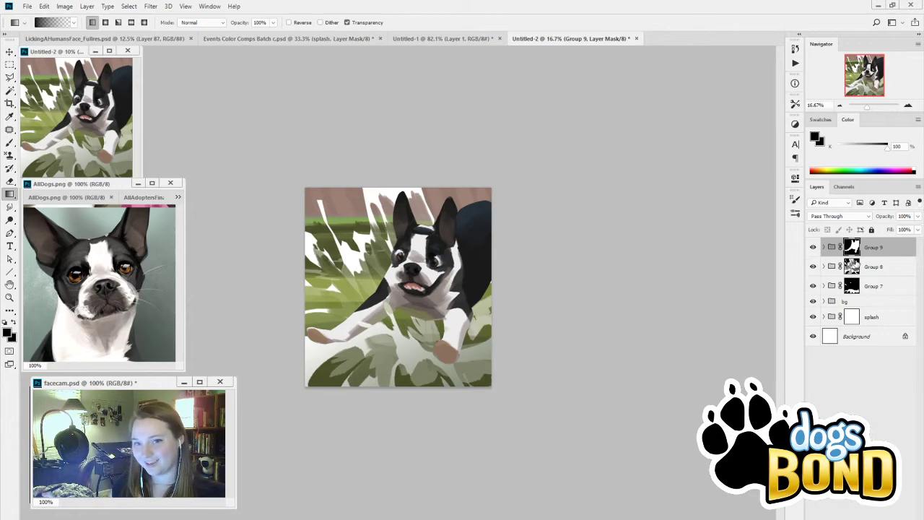
Step: Compare the dog, splash, foreground and bg groups again by toggling each one's visibility, leaving them all shown
click(812, 247)
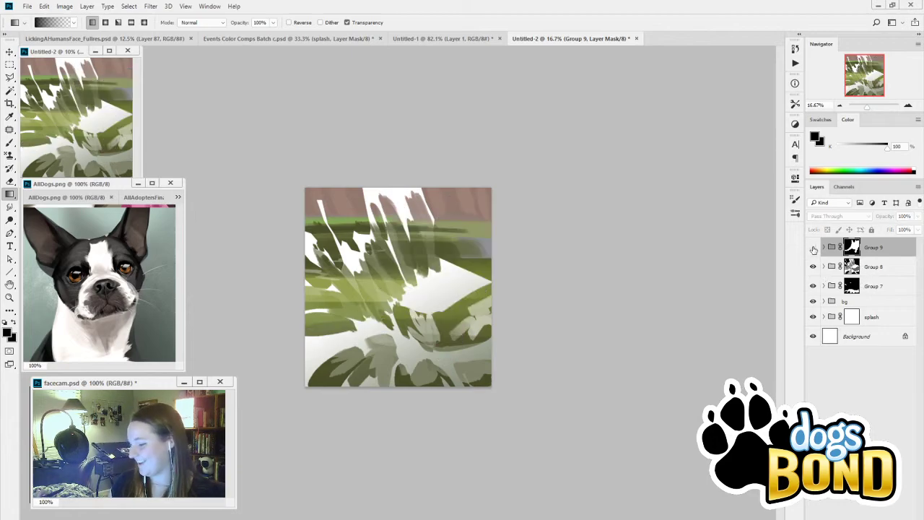
click(812, 247)
click(813, 266)
click(813, 267)
click(814, 285)
click(813, 285)
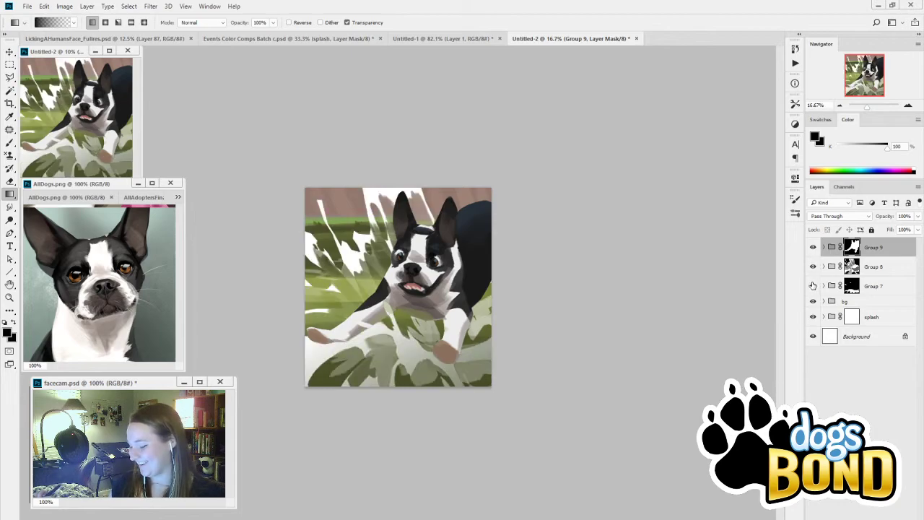
click(813, 301)
click(814, 301)
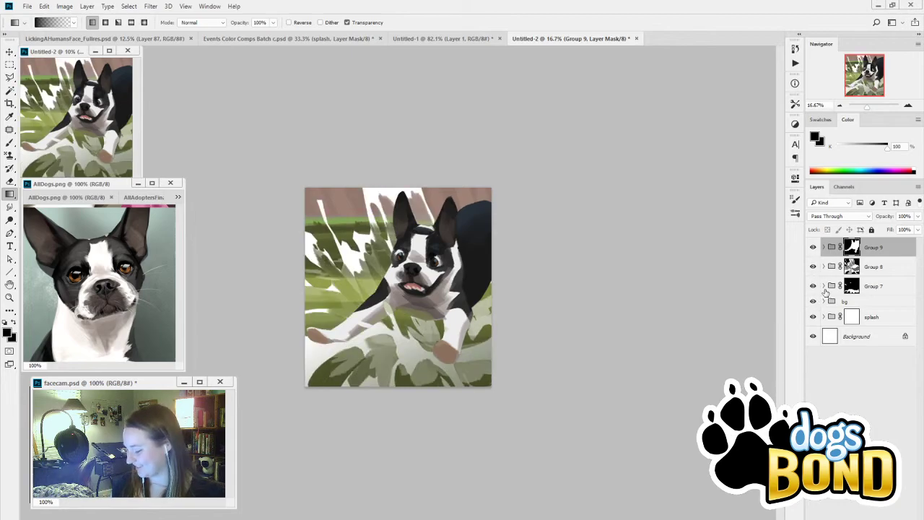
click(813, 286)
click(812, 286)
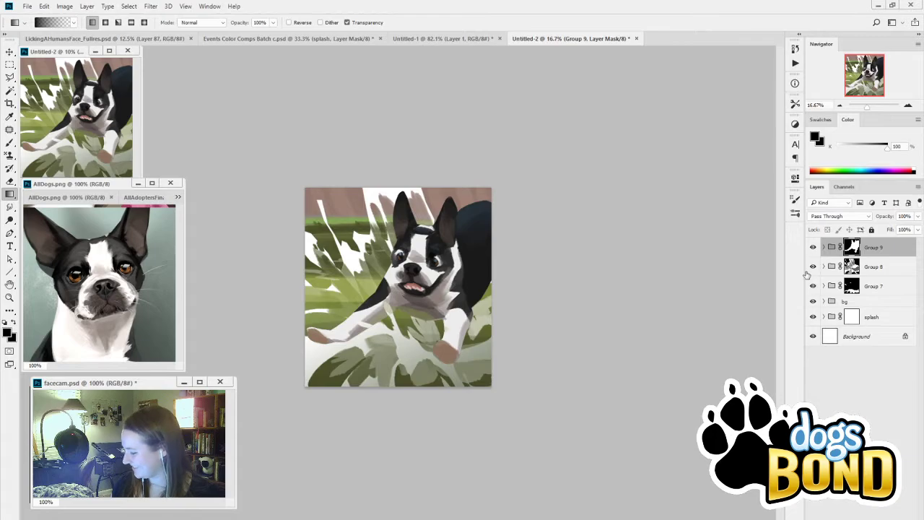
click(813, 266)
click(813, 266)
click(813, 246)
click(813, 247)
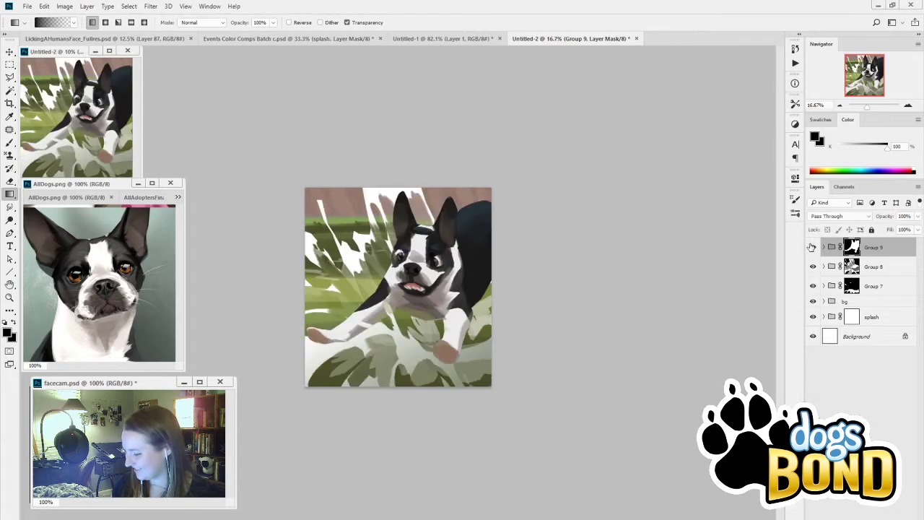
Step: Expand Group 7 and the bg group, and add a new layer above Layer 56 in the bg group
click(824, 287)
click(812, 305)
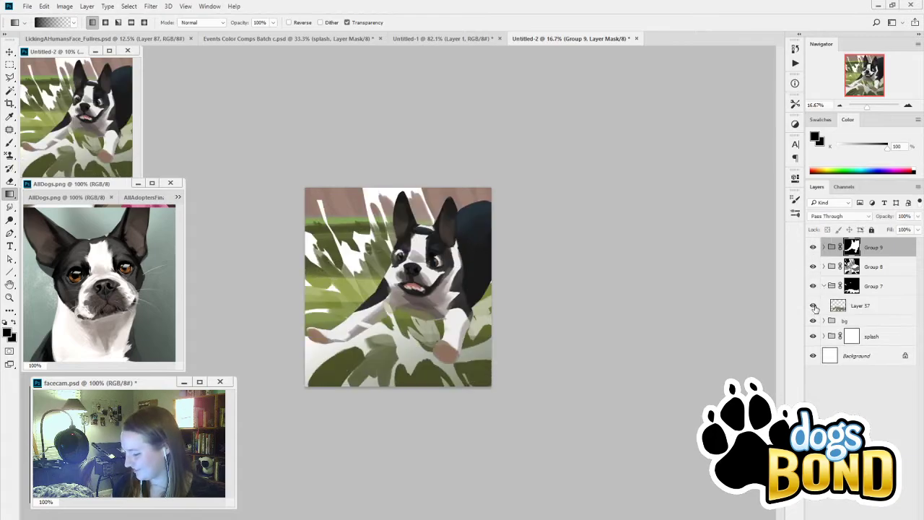
click(813, 321)
click(813, 320)
click(824, 321)
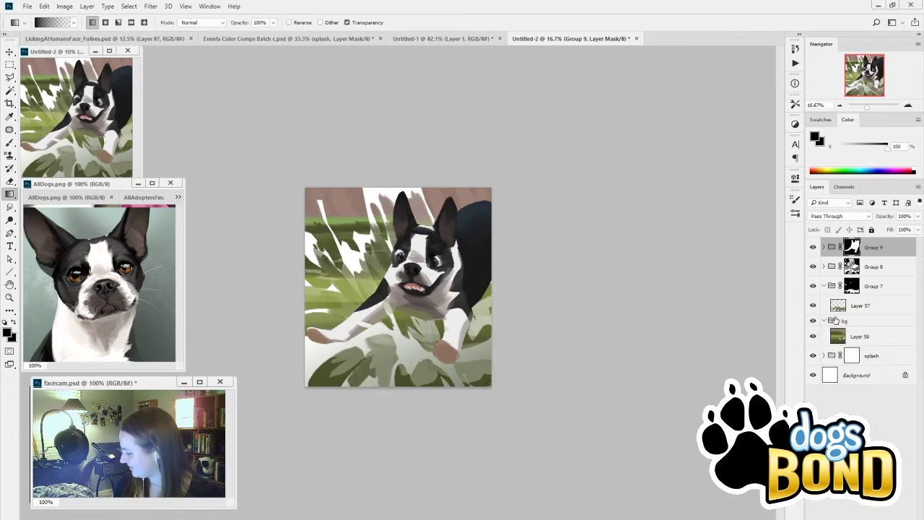
click(881, 340)
click(897, 505)
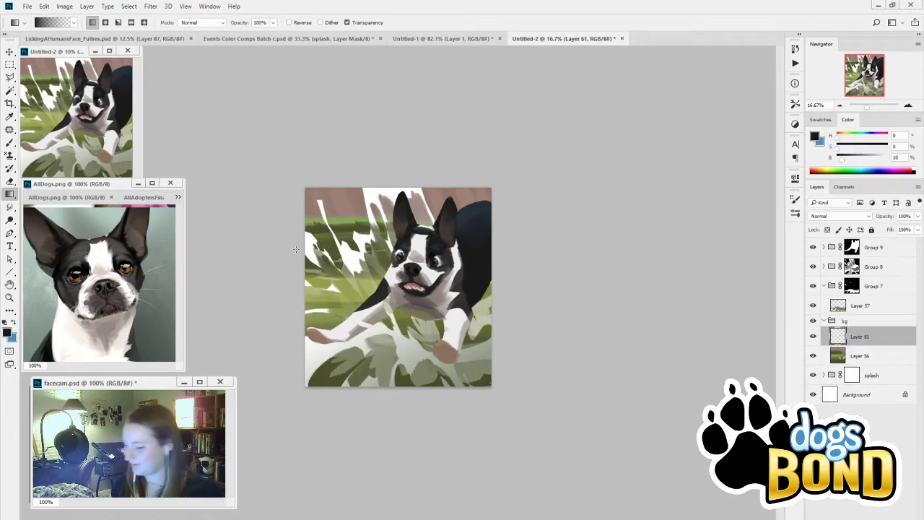
Step: Open FenceRaw.png from the Dog's Bond folder and copy the whole fence image
click(27, 6)
click(34, 30)
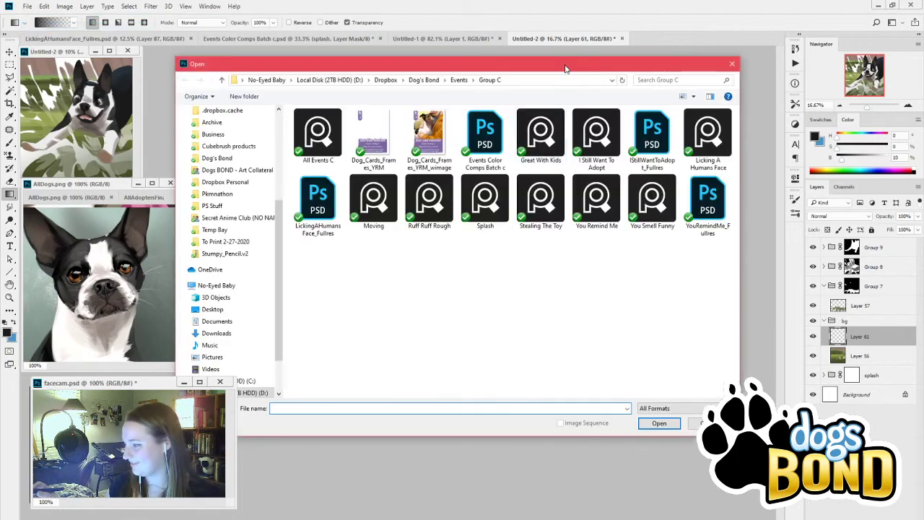
drag(568, 70, 659, 104)
click(521, 116)
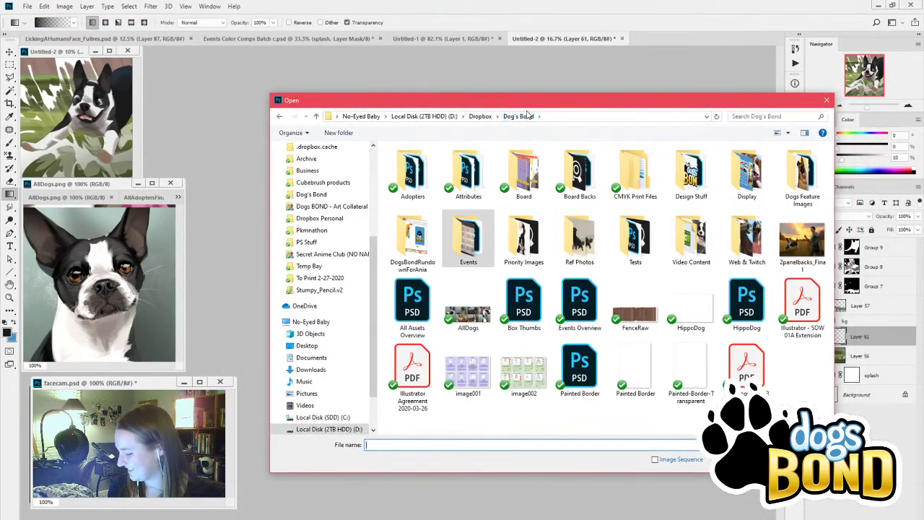
double_click(635, 311)
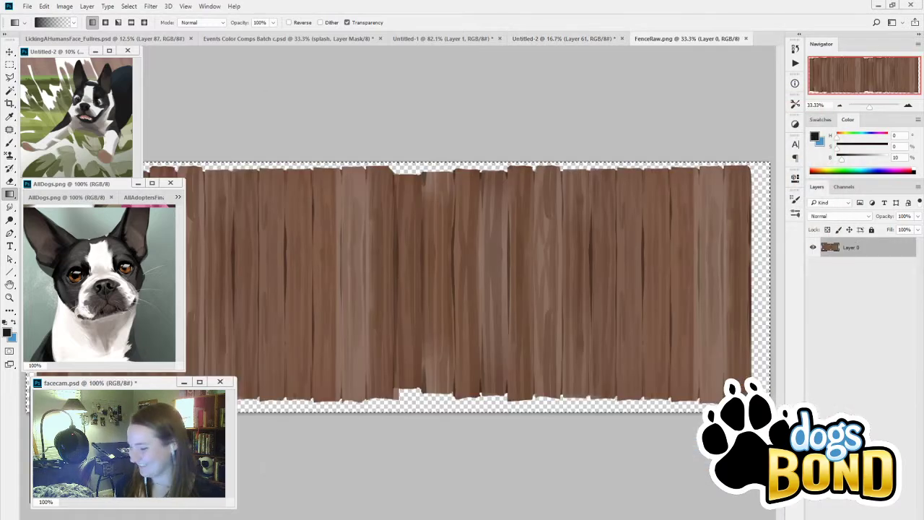
Step: Save the dog painting as Splash_Fullres in Photoshop format in the Events > Group C folder, with Maximize Compatibility on
click(556, 39)
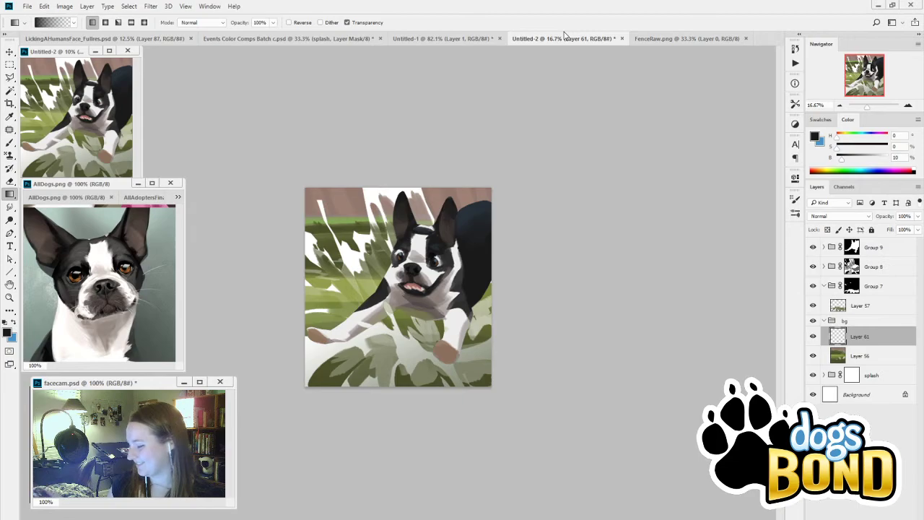
key(ctrl+s)
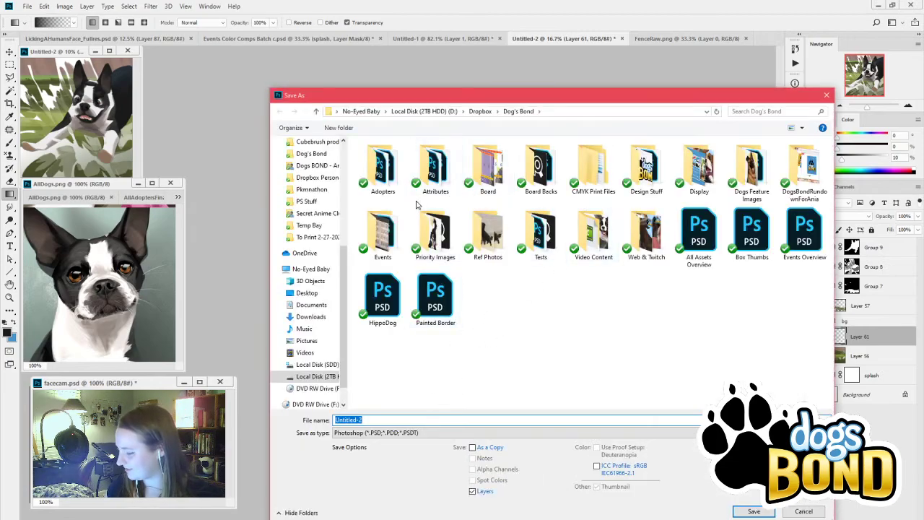
double_click(383, 233)
double_click(497, 186)
double_click(386, 412)
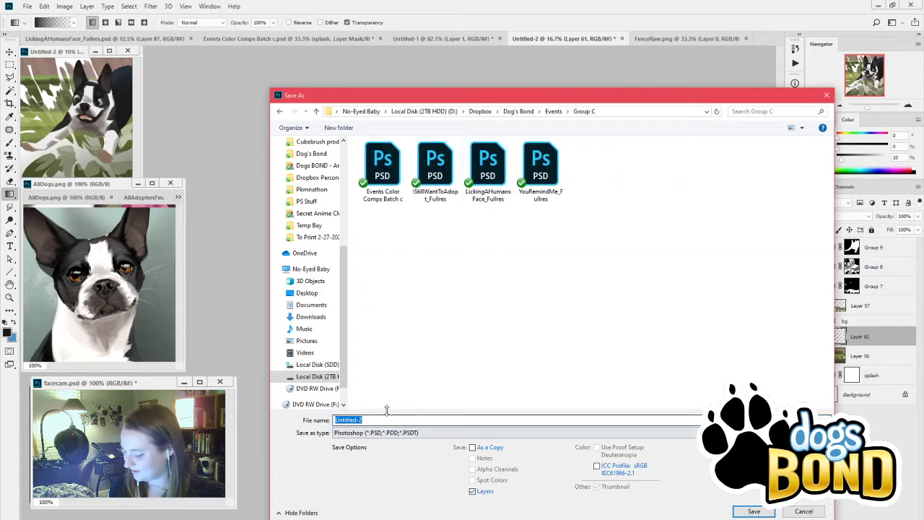
text(Splash)
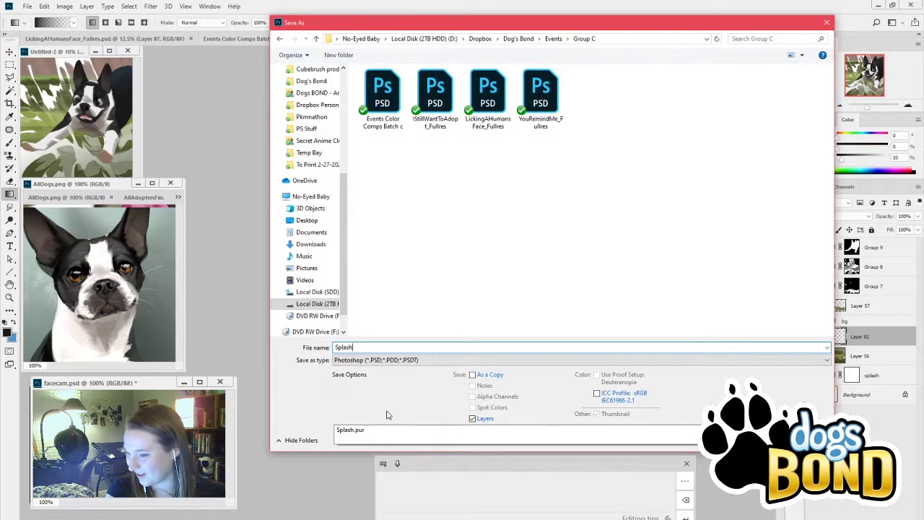
text(_Fullres)
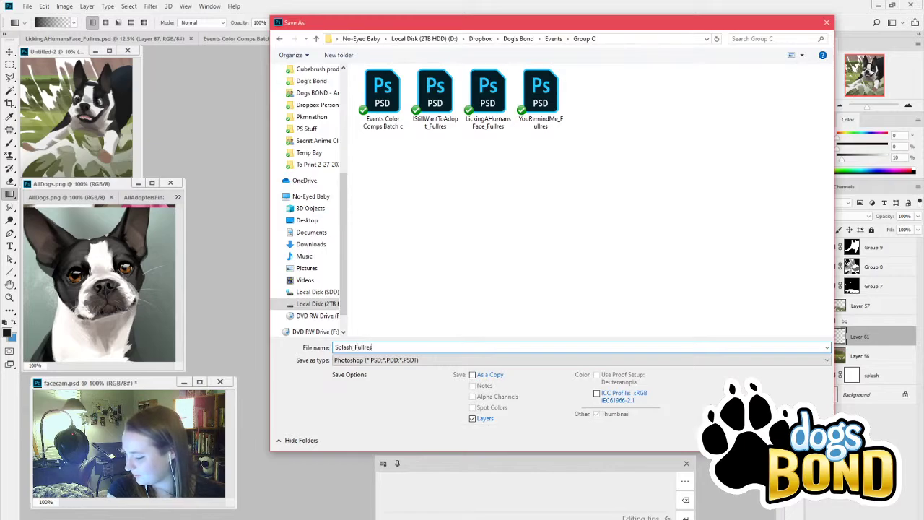
key(Return)
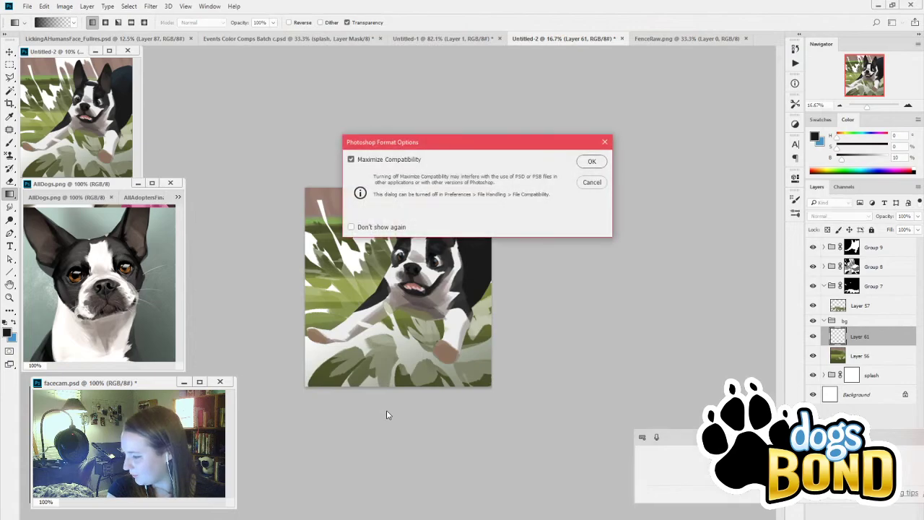
key(Return)
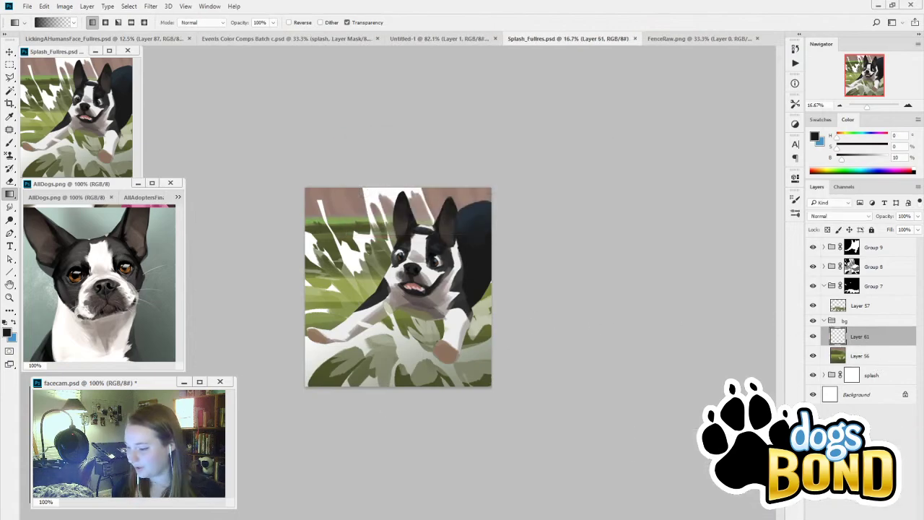
Step: Paste the fence into Layer 61, scale it to about 59%, and position it across the upper edge of the painting
key(ctrl+v)
key(ctrl+t)
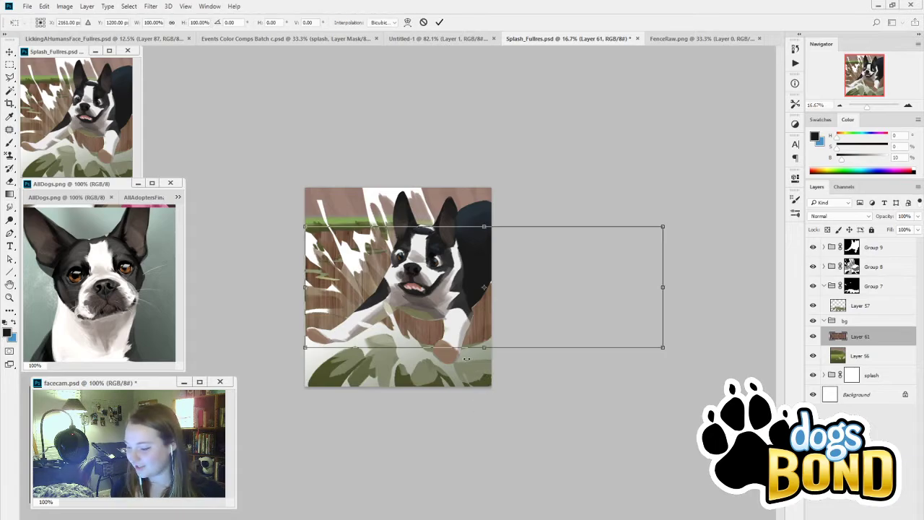
drag(467, 328, 453, 202)
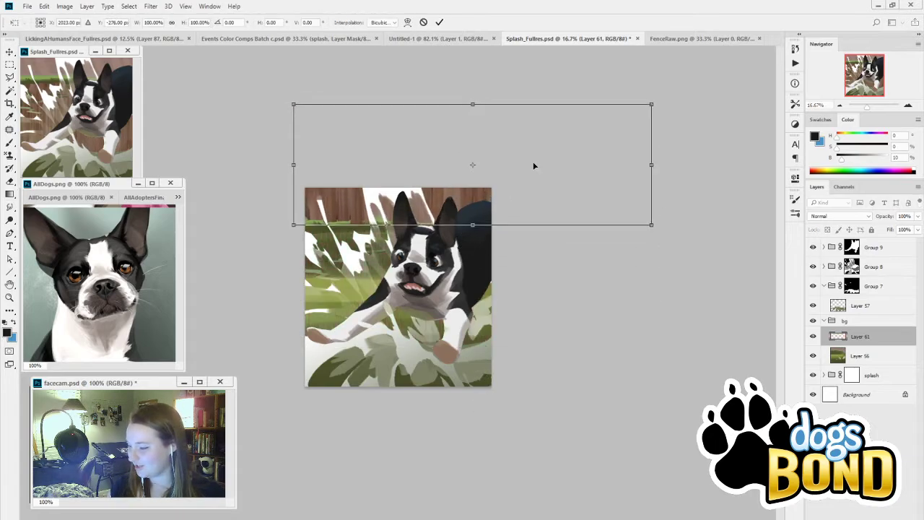
drag(649, 105, 513, 174)
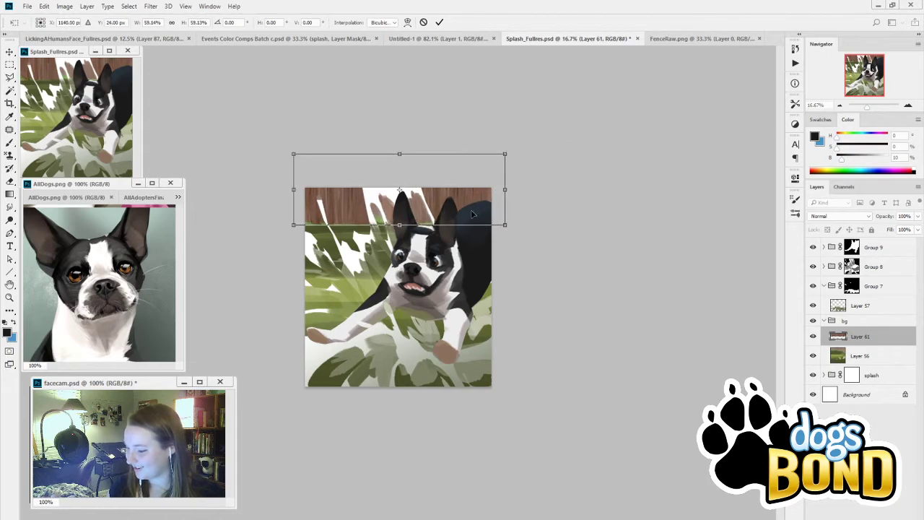
mouse_move(472, 215)
mouse_down()
mouse_move(477, 201)
mouse_move(481, 212)
mouse_move(485, 169)
mouse_move(482, 223)
mouse_up()
click(439, 22)
key(g)
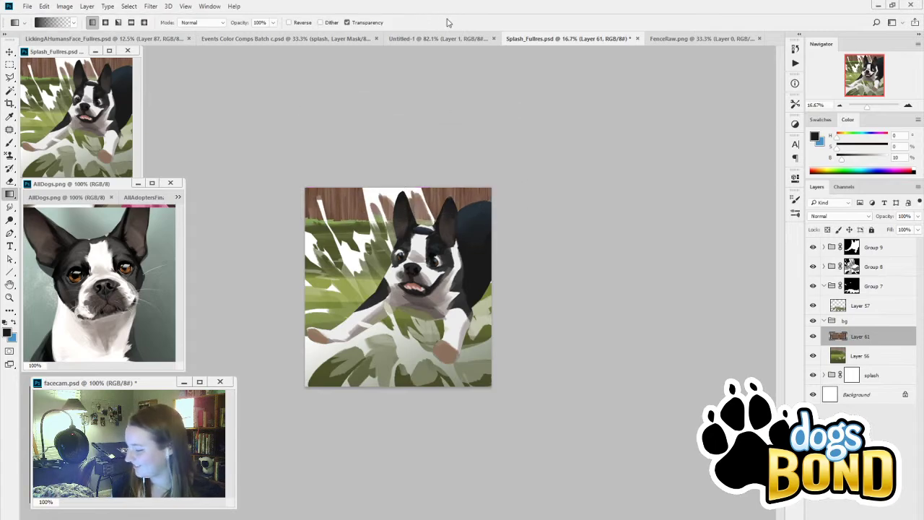
Step: Add a layer mask to the fence layer and fill the area below the grass horizon with black
click(849, 511)
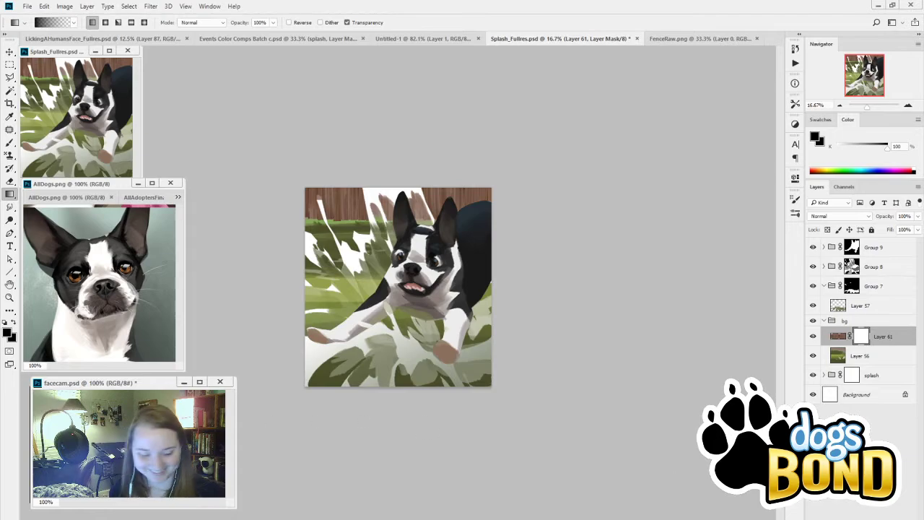
click(813, 339)
key(m)
drag(262, 416, 547, 215)
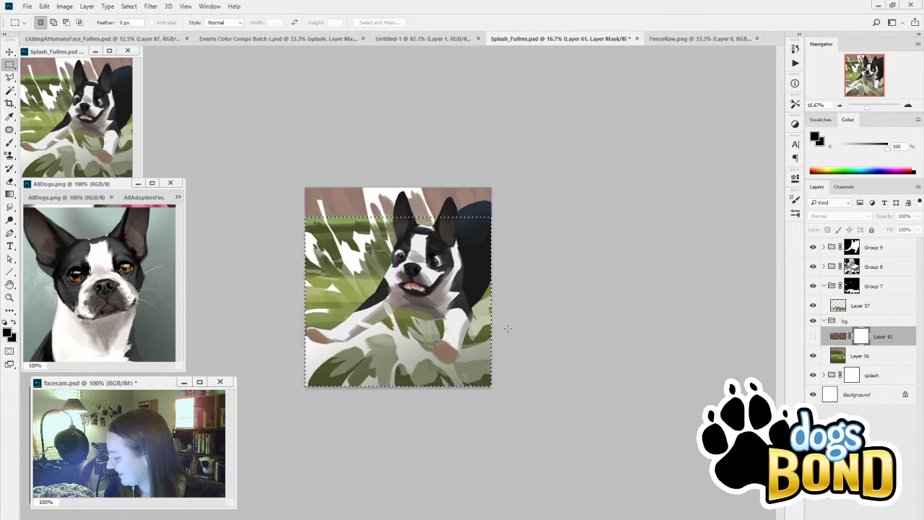
click(814, 337)
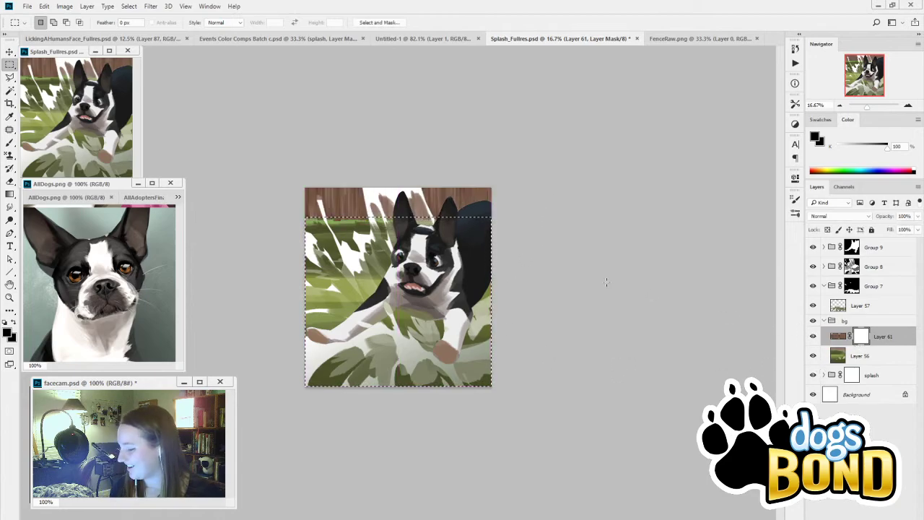
key(g)
key(alt+BackSpace)
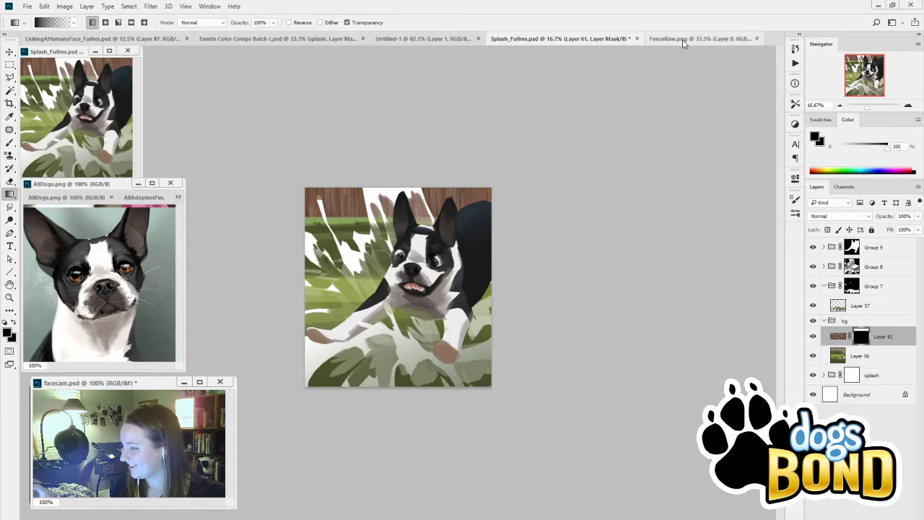
click(697, 38)
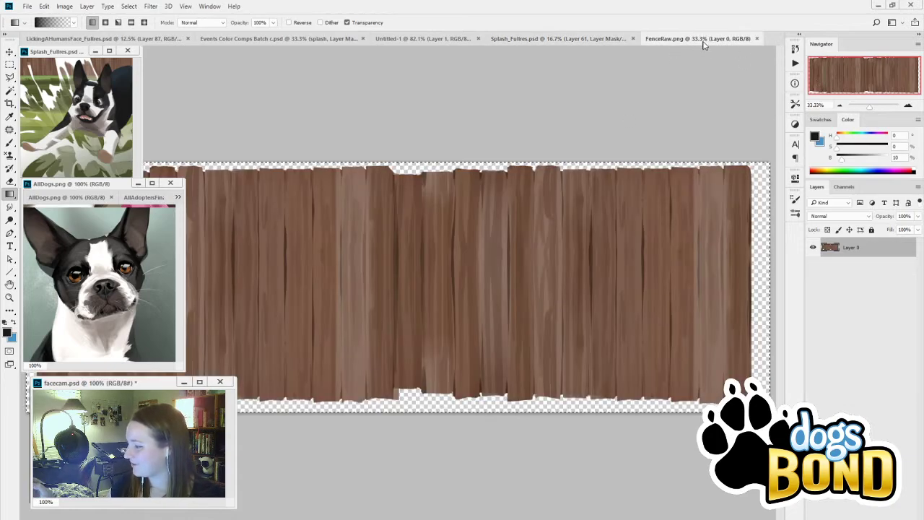
drag(701, 42, 302, 99)
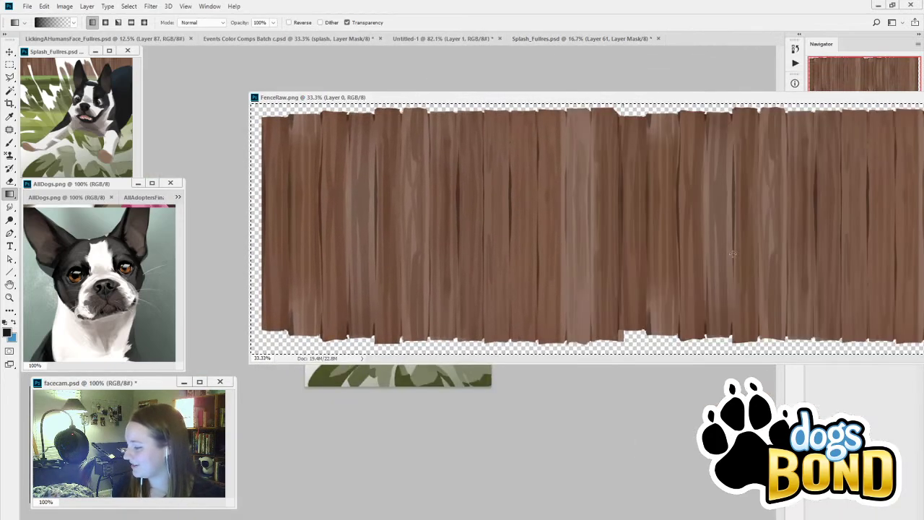
drag(728, 99, 618, 104)
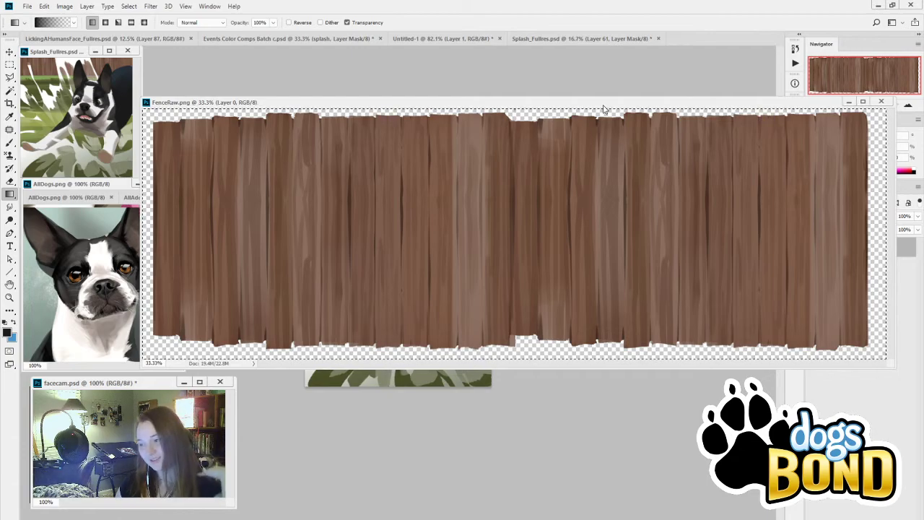
drag(510, 105, 532, 39)
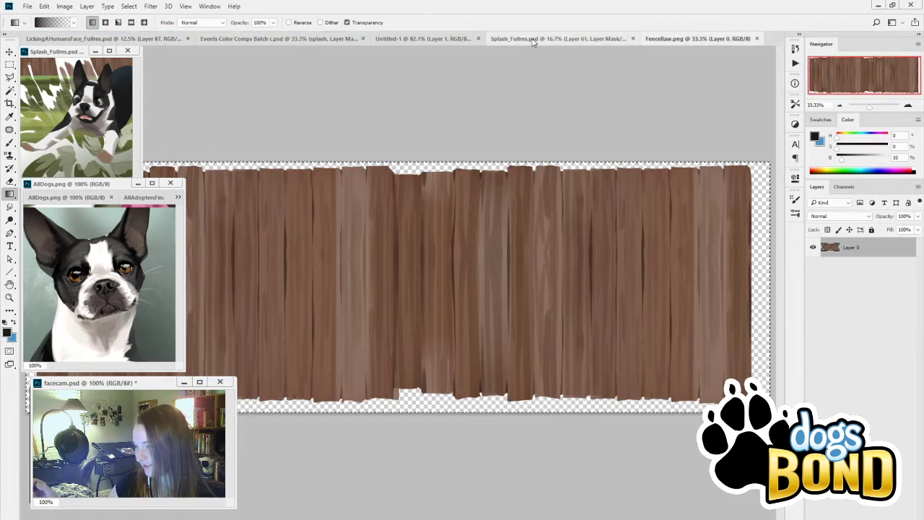
Step: Return to the Splash_Fullres painting and compare it with the fence layer, Layer 61, hidden and shown
click(532, 40)
click(814, 336)
click(814, 337)
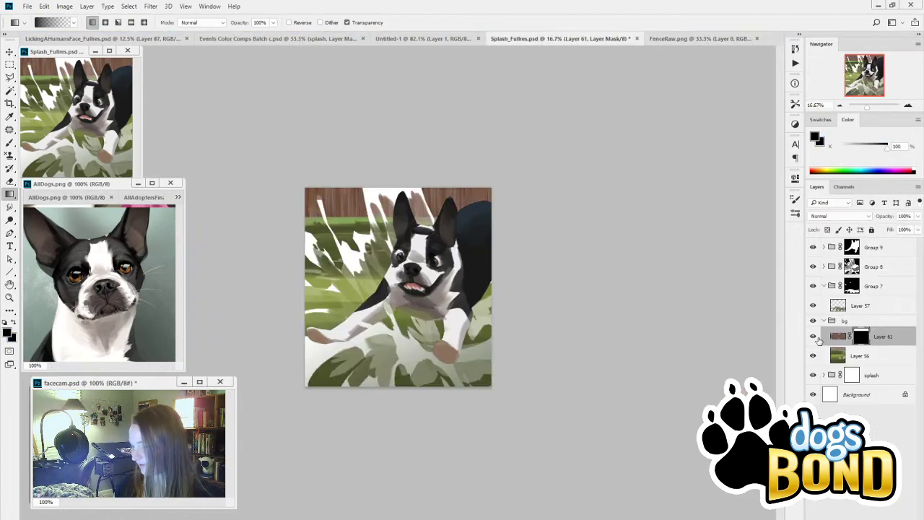
click(813, 336)
click(814, 337)
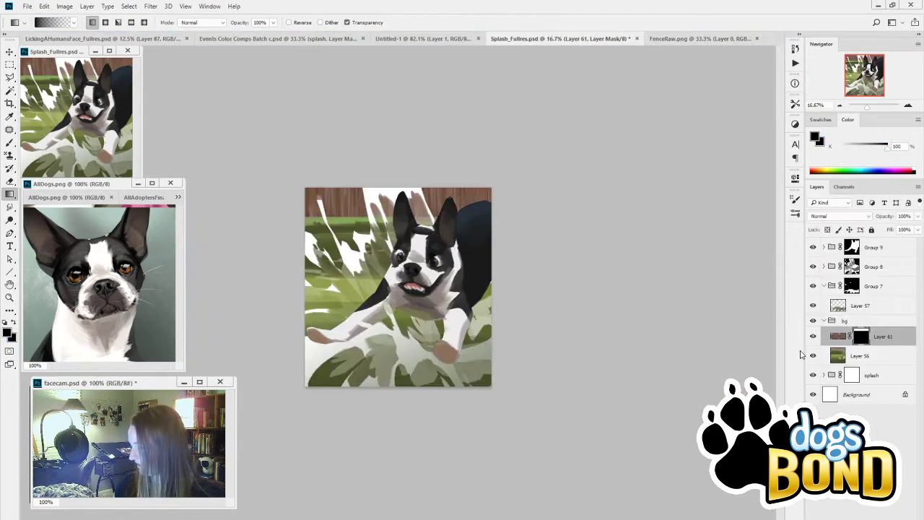
Step: Set up a 125 px brush with Shape Dynamics off for the fence layer's mask
key(b)
alt+click(335, 220)
key(r)
mouse_move(533, 219)
mouse_down()
mouse_move(460, 82)
mouse_move(355, 73)
mouse_move(322, 82)
mouse_move(336, 130)
mouse_up()
key(b)
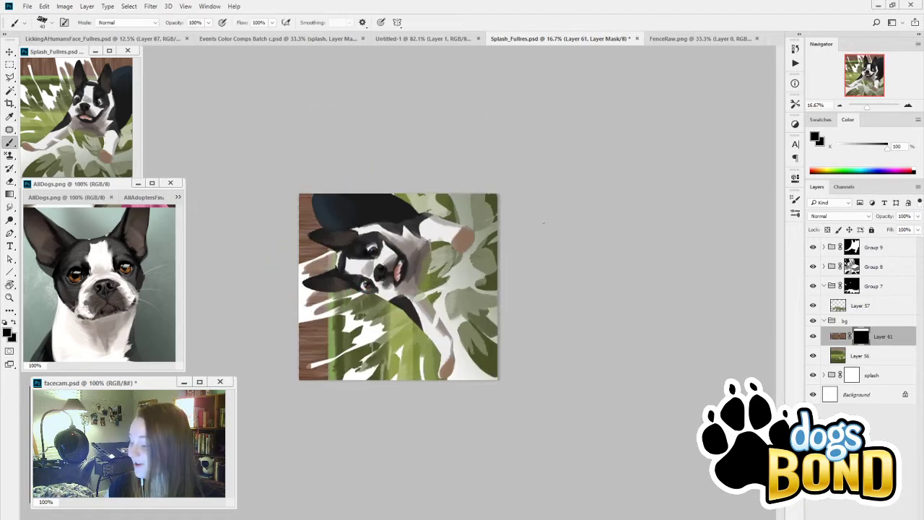
click(795, 213)
click(628, 195)
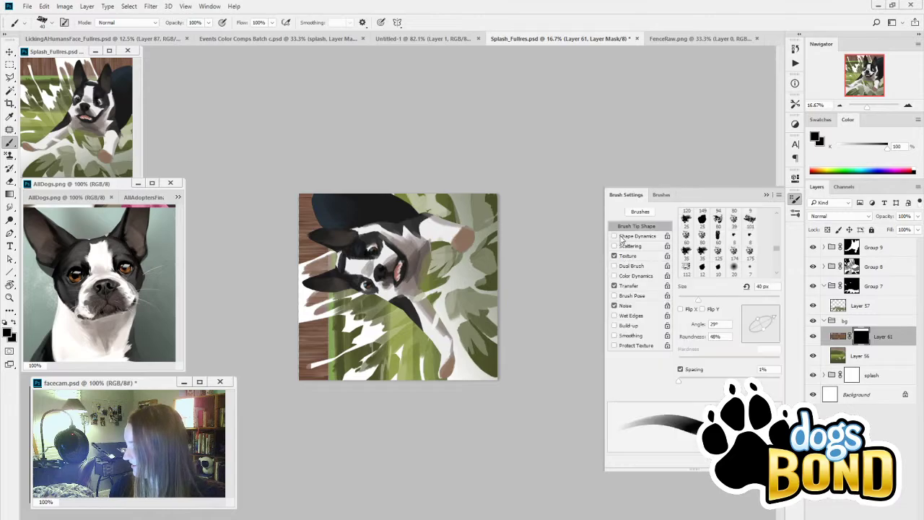
click(615, 236)
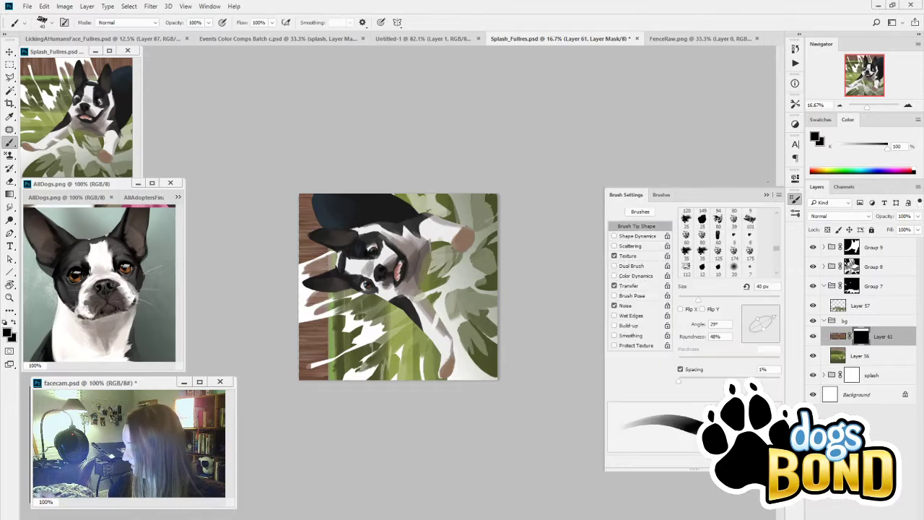
click(767, 195)
key(alt)
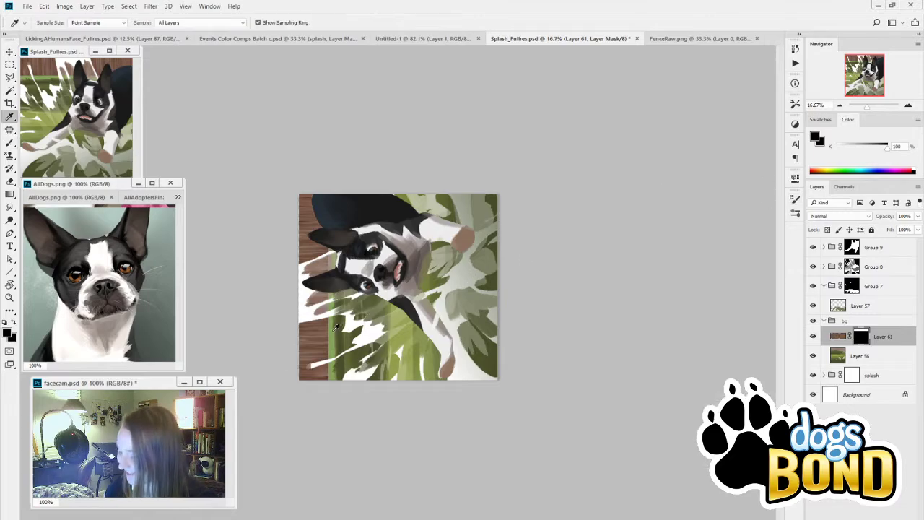
key(b)
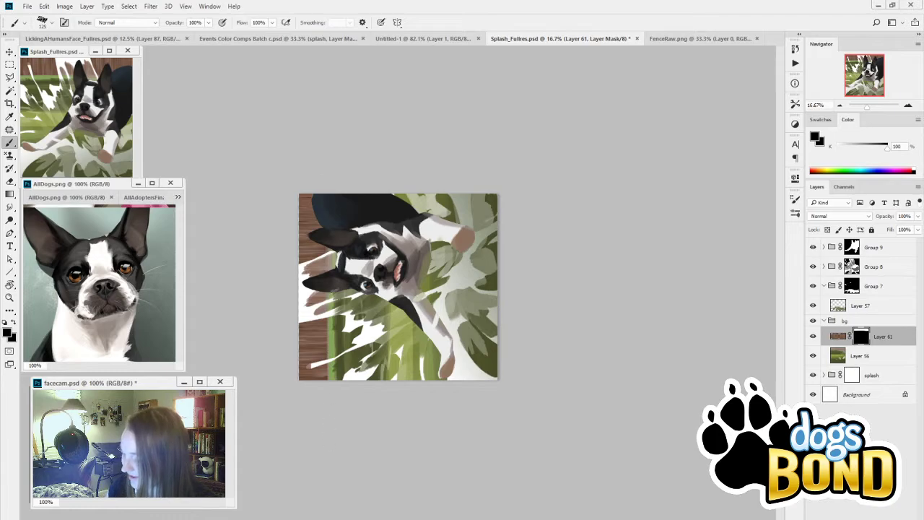
key(r)
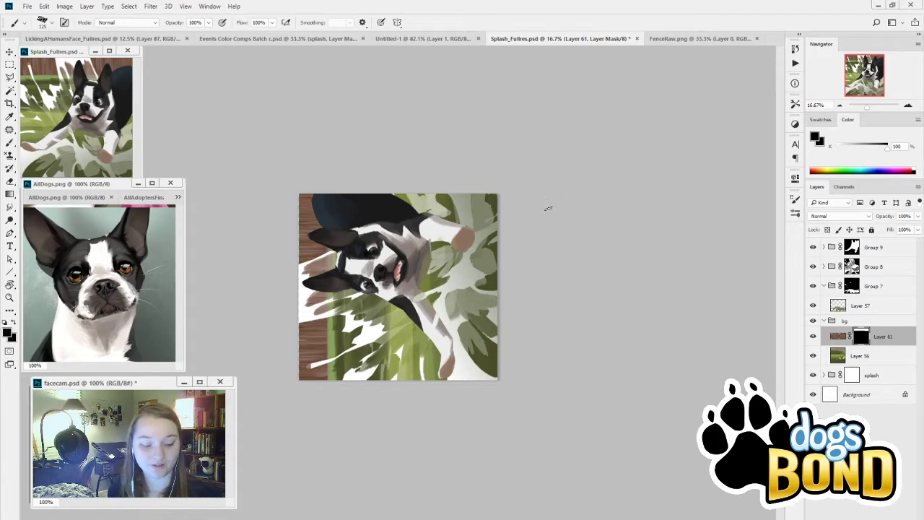
drag(561, 202, 475, 459)
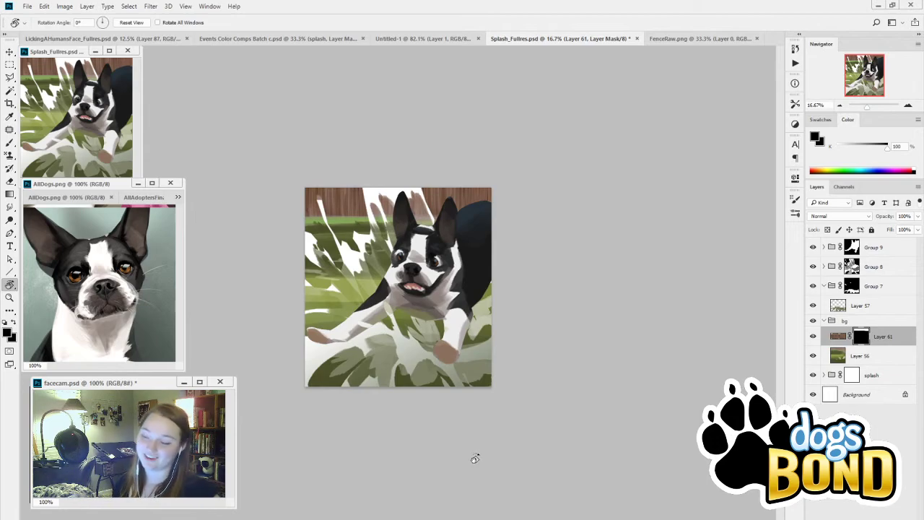
Step: Open FlyingDisc_Fullres.psd from the Priority Images folder inside Dog's Bond
click(27, 5)
click(44, 27)
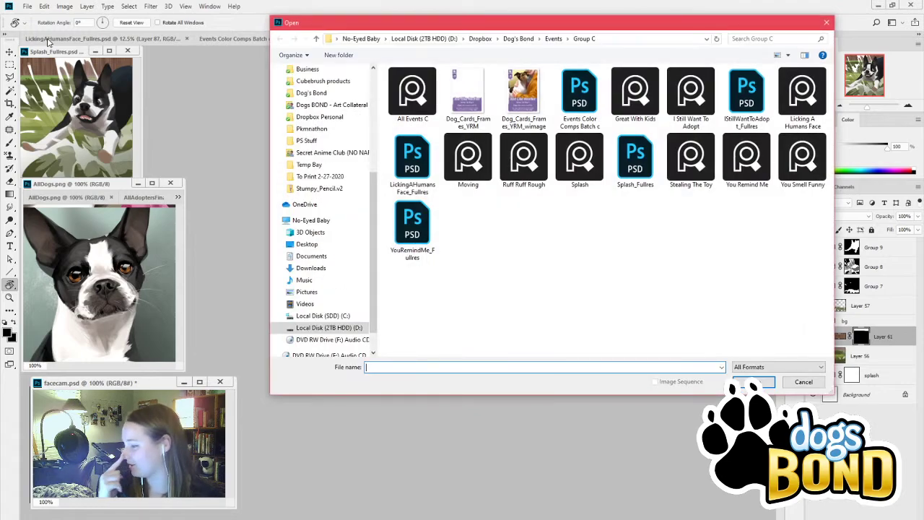
click(553, 39)
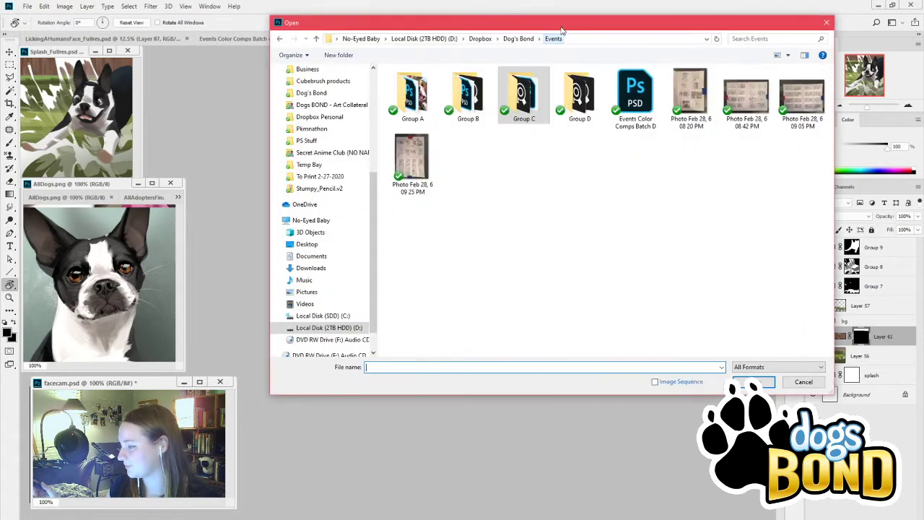
double_click(426, 108)
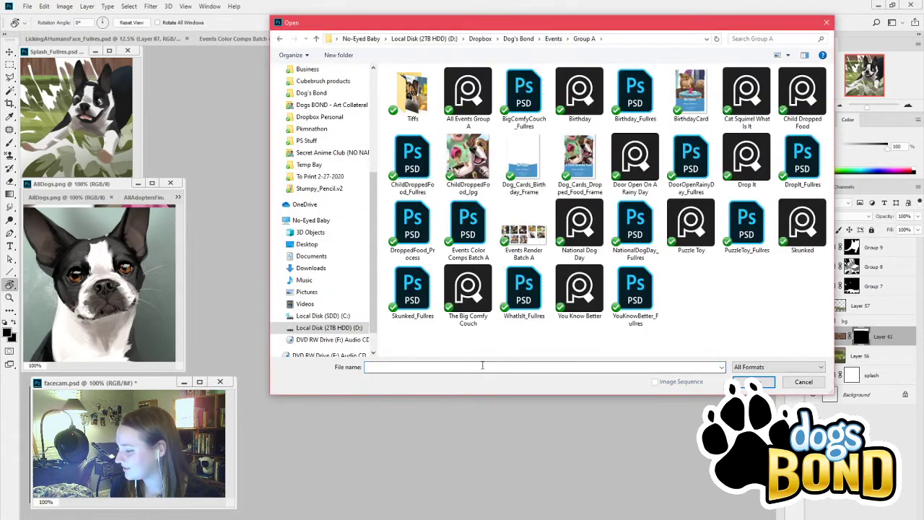
click(551, 39)
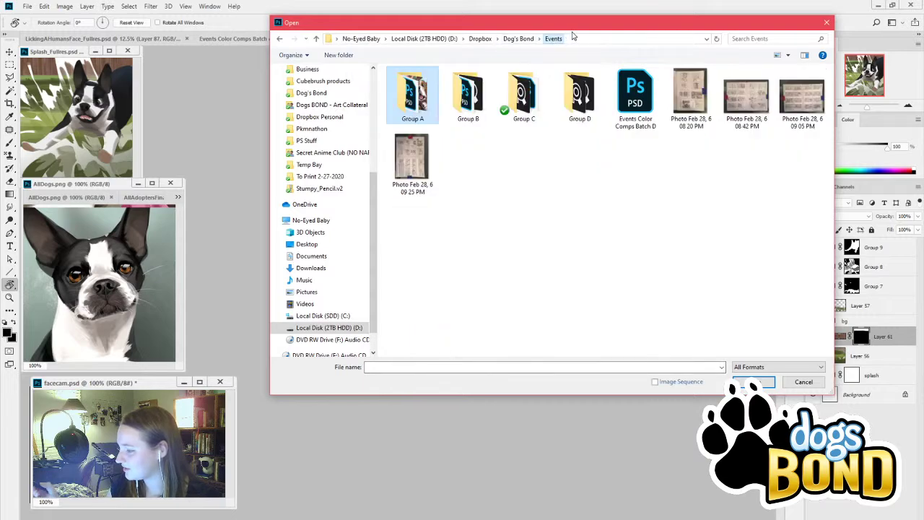
click(520, 38)
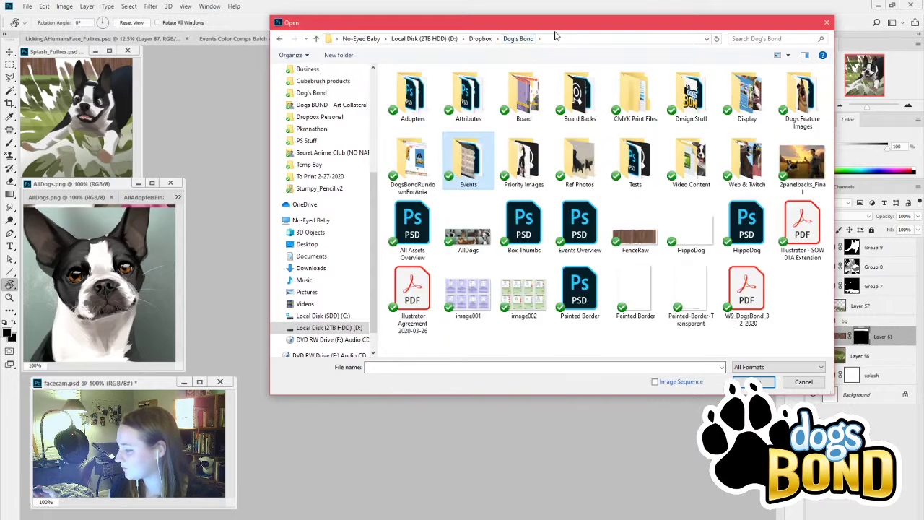
click(533, 176)
double_click(533, 177)
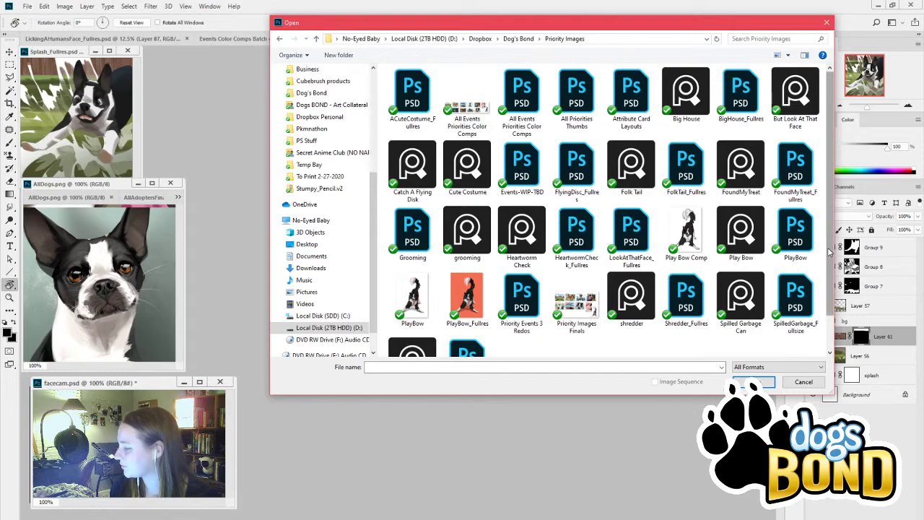
drag(829, 251, 829, 295)
scroll(829, 293, up, 1)
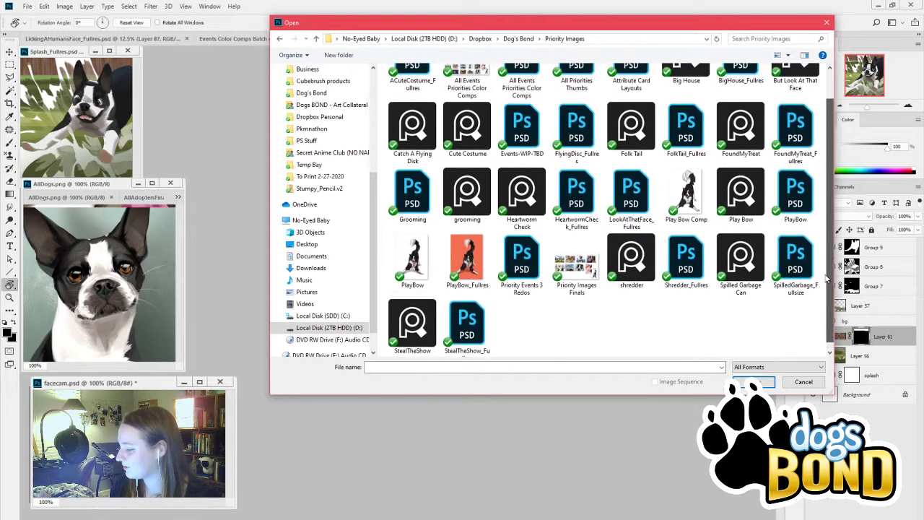
click(576, 164)
click(753, 382)
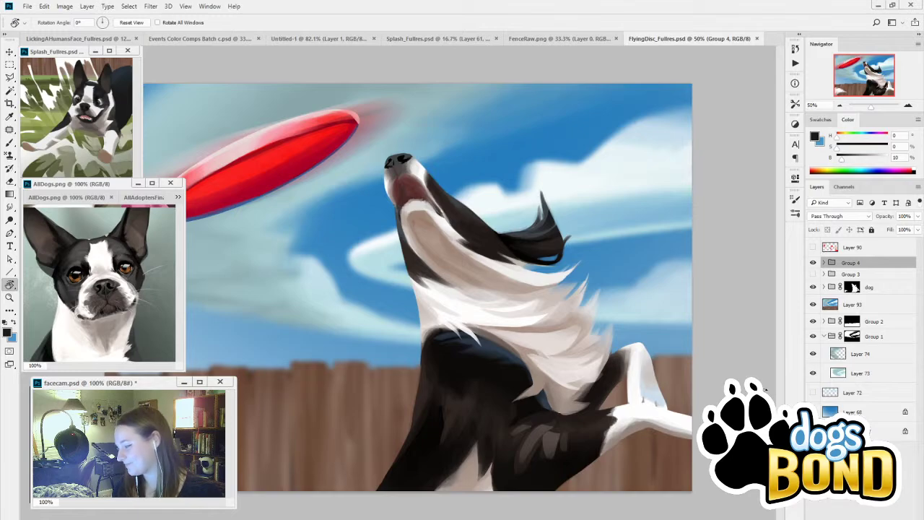
Step: Hide Layer 93, the blurred background layer, in the flying disc painting
key(ctrl+minus)
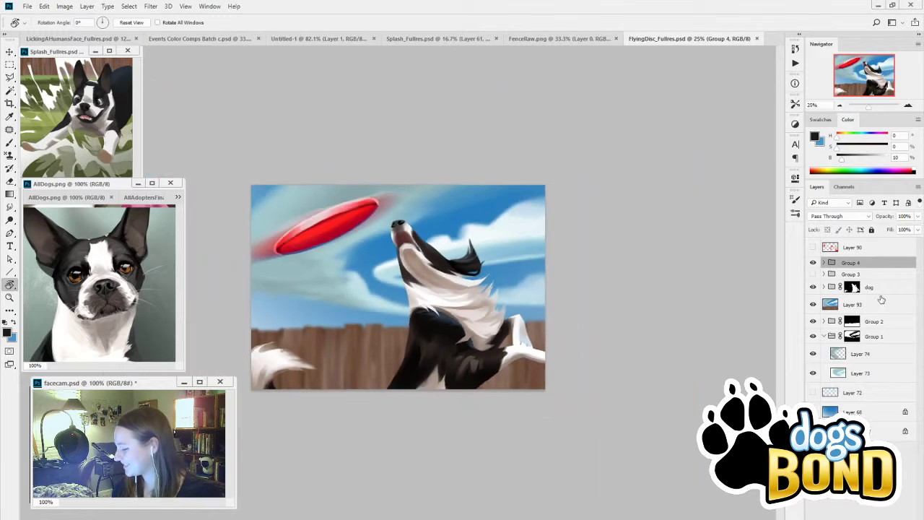
click(813, 305)
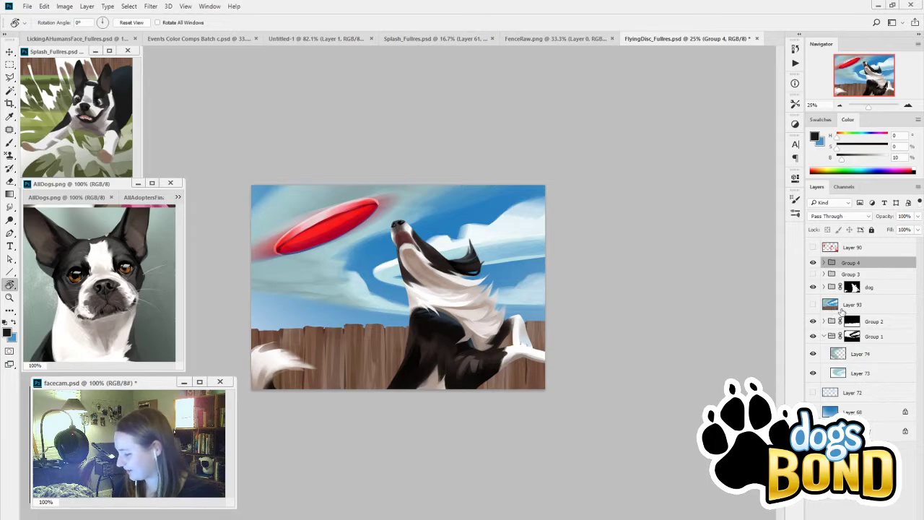
Step: Examine the fence group (Group 2) in FlyingDisc_Fullres.psd by comparing it hidden and shown and reviewing its layers
click(813, 322)
click(813, 321)
click(824, 321)
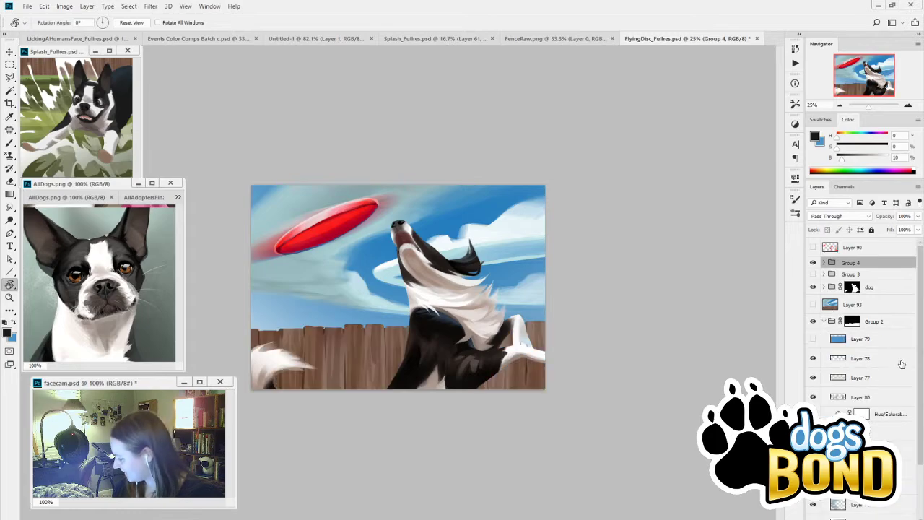
scroll(921, 347, down, 3)
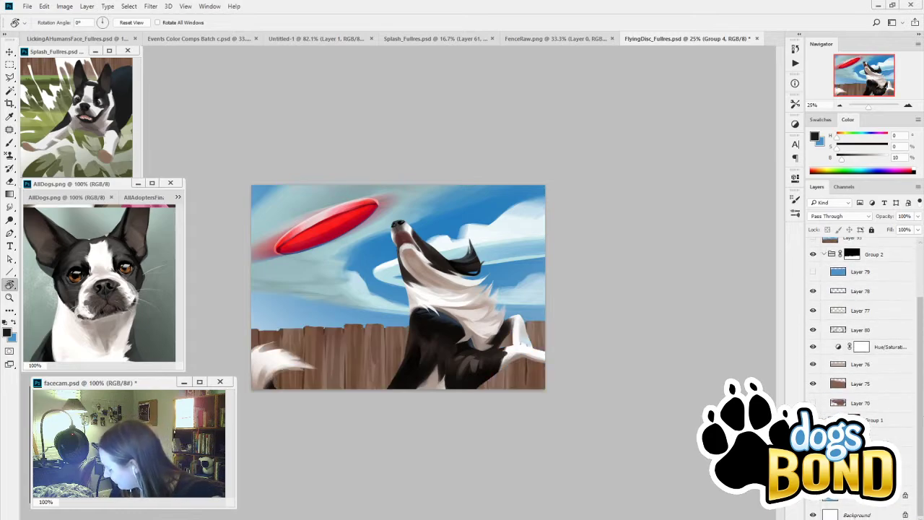
scroll(859, 361, up, 2)
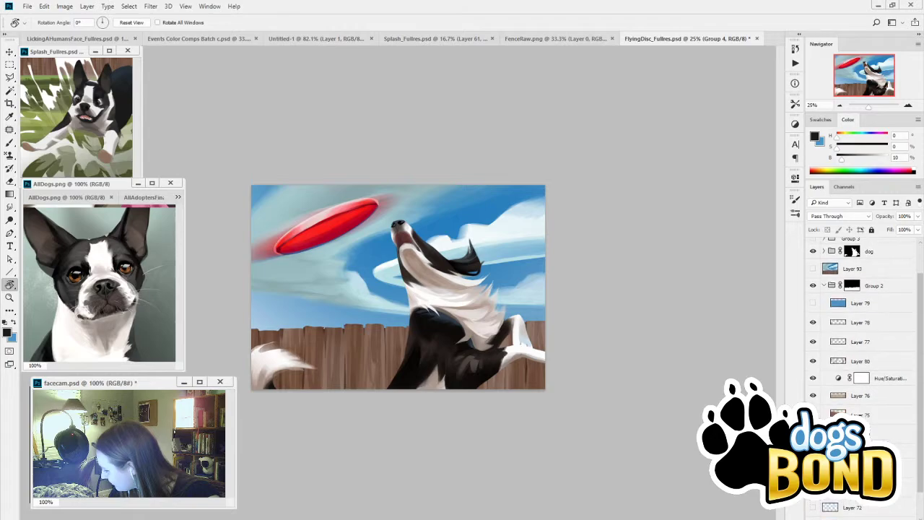
scroll(844, 260, up, 2)
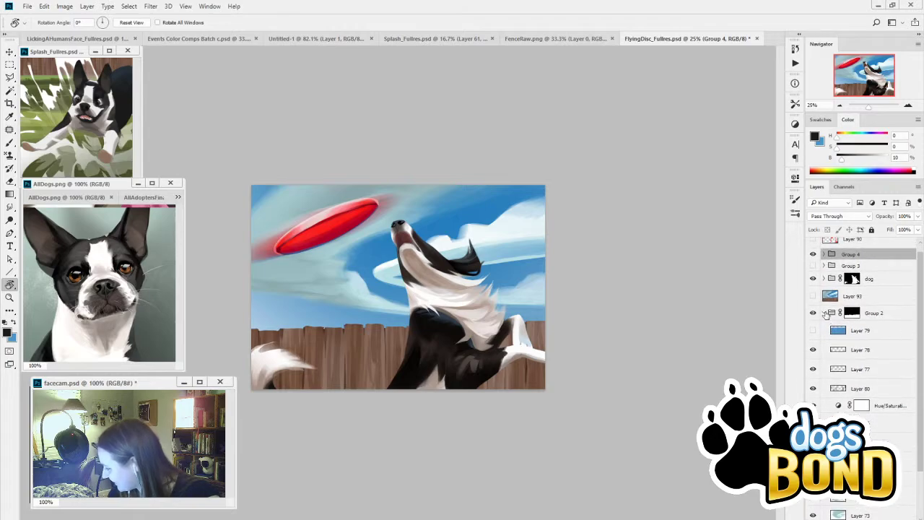
click(825, 312)
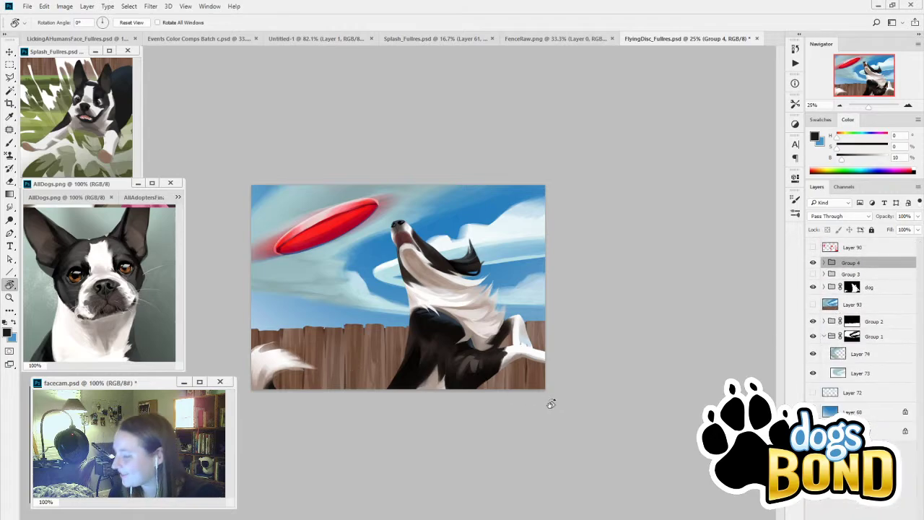
Step: Switch to FenceRaw.png and view the whole fence texture at 12.5%
click(550, 38)
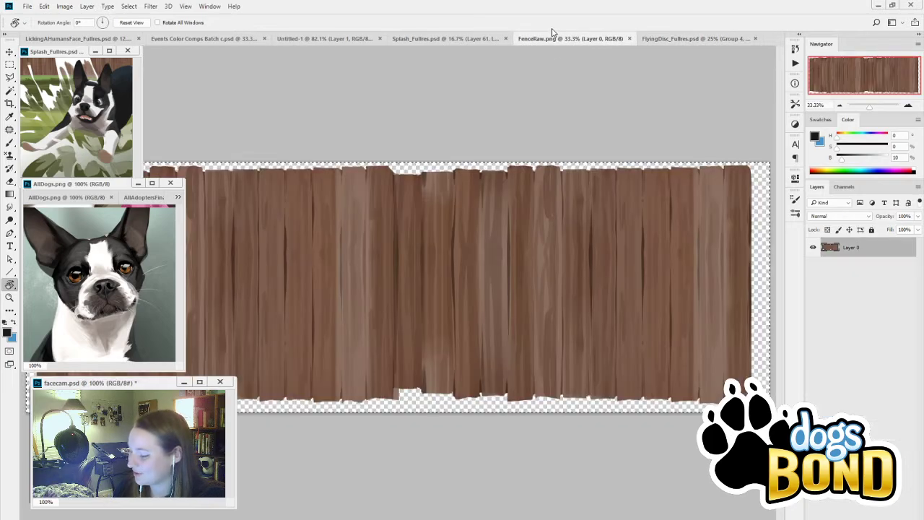
click(839, 106)
click(840, 106)
click(839, 107)
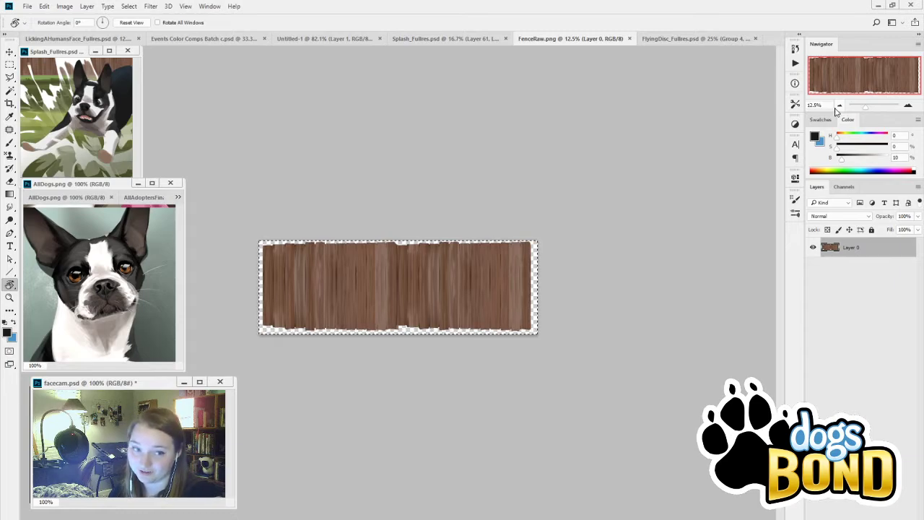
Step: Switch to Splash_Fullres.psd, compare the fence layer (Layer 61) hidden and shown, and target its image instead of its mask
click(426, 38)
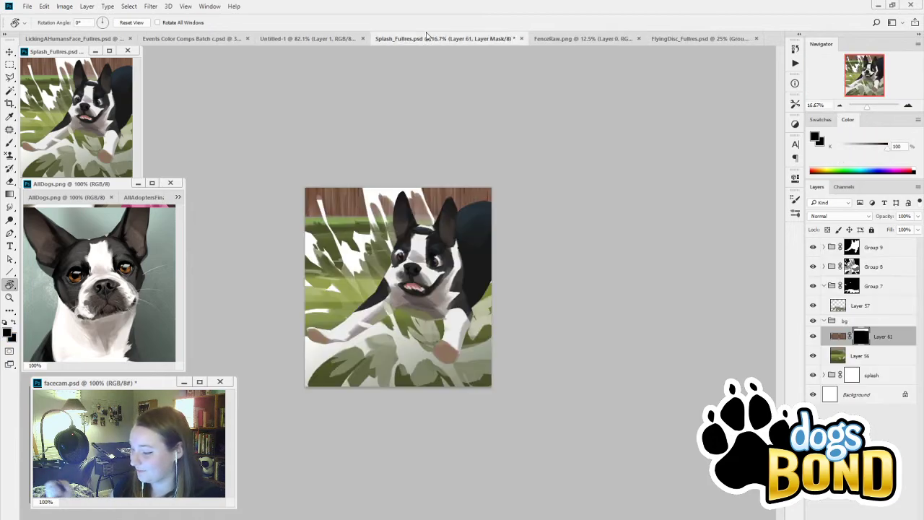
click(813, 336)
click(813, 336)
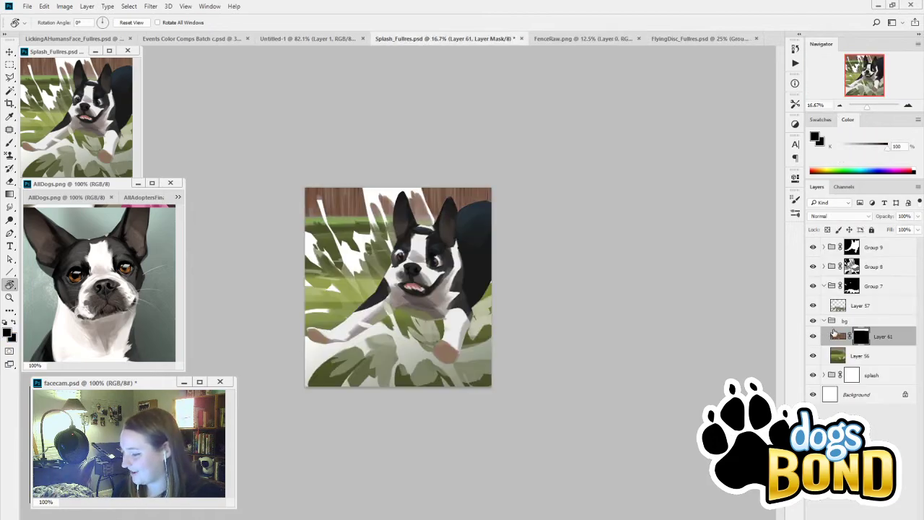
click(838, 338)
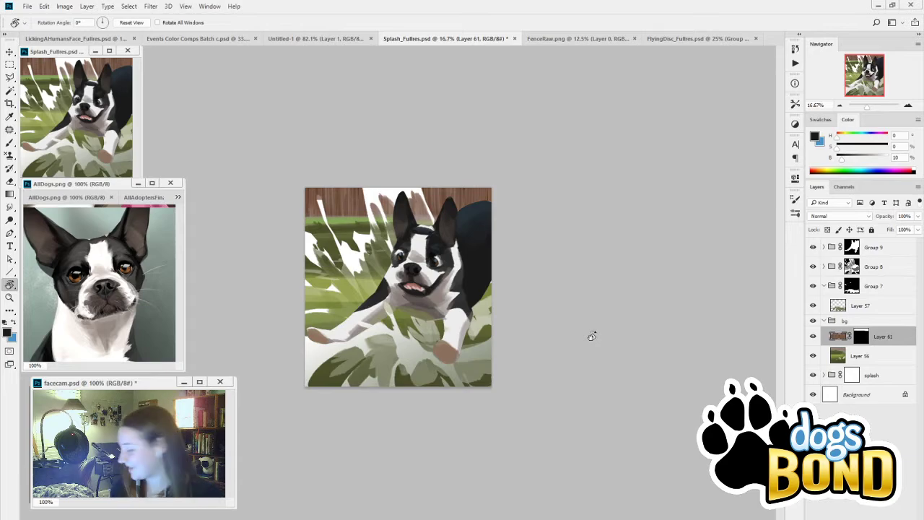
click(812, 337)
click(813, 338)
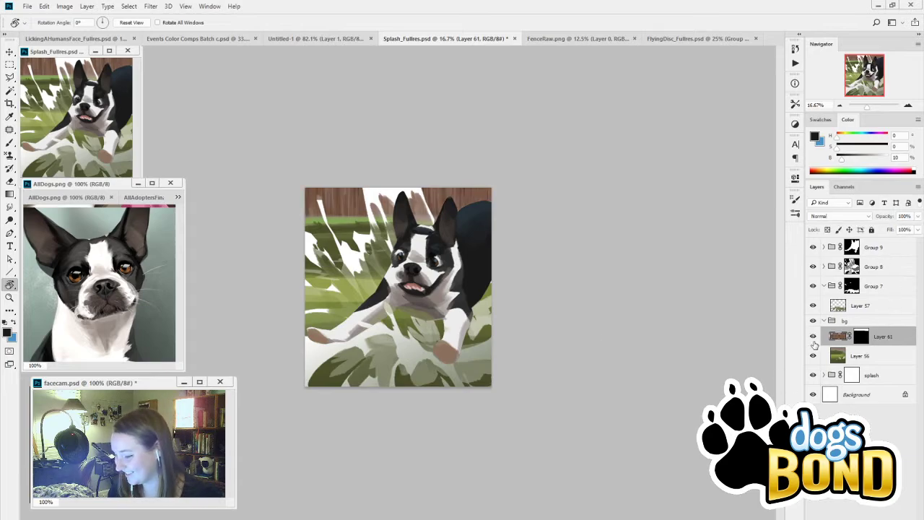
Step: Sample the fence's brown, put Layer 61 in its own group, and move the layer's mask onto that group
key(b)
alt+click(348, 204)
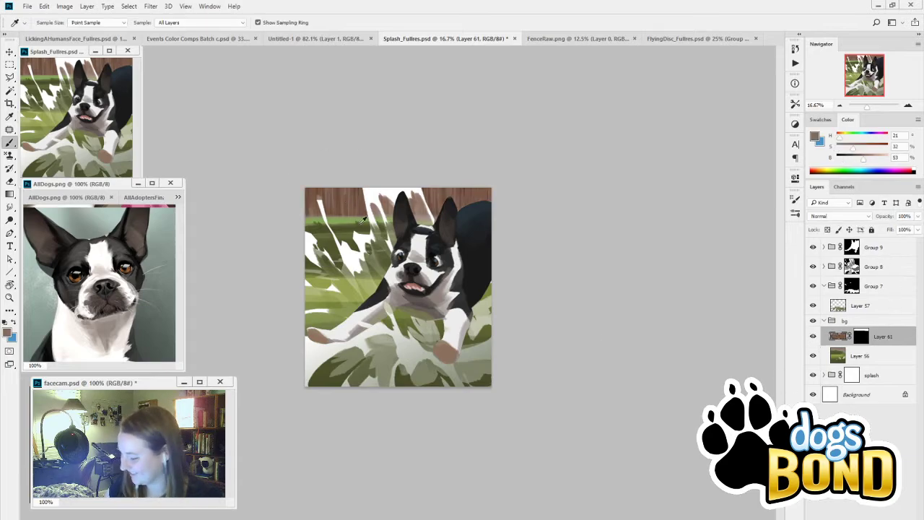
key(ctrl+g)
drag(868, 348, 860, 333)
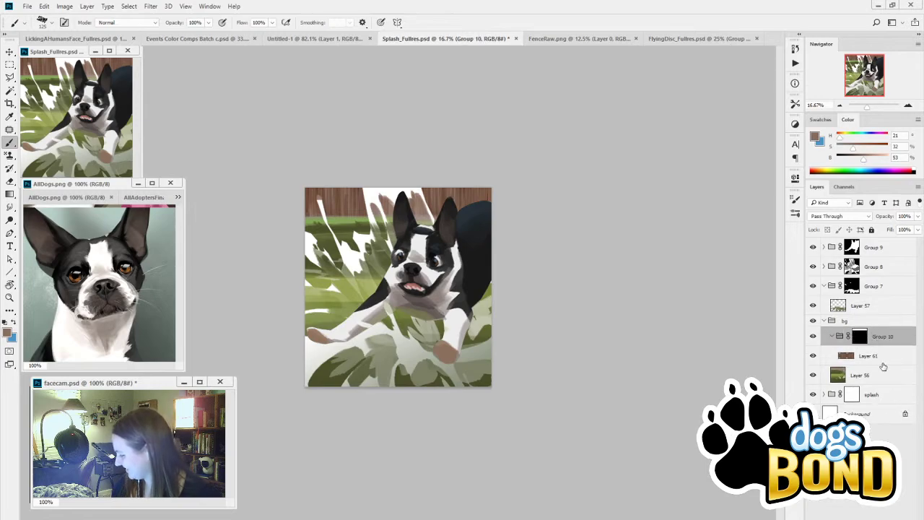
Step: Add a new layer above the fence inside the masked group, try a brown gradient on it, and undo the gradient
key(ctrl+shift+alt+n)
key(g)
drag(425, 191, 427, 125)
key(ctrl+z)
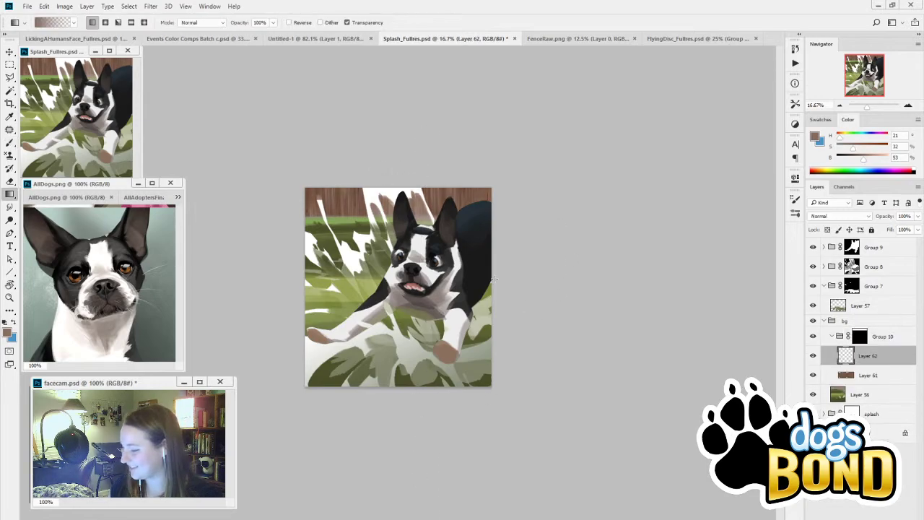
Step: Set the foreground colour to pale mint (H 169, S 21, B 91) and apply a downward fading gradient over the fence
click(858, 139)
mouse_move(859, 157)
mouse_down()
mouse_move(882, 157)
mouse_move(847, 148)
mouse_up()
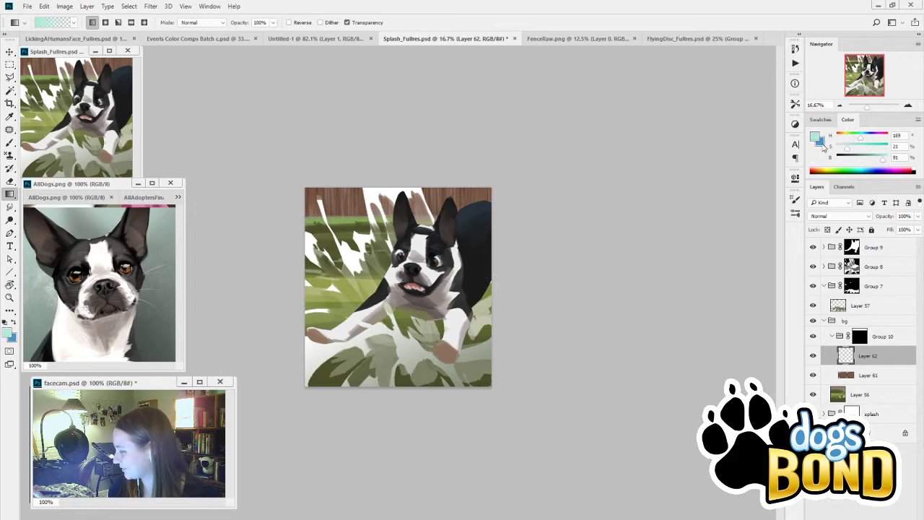
drag(409, 169, 411, 348)
key(ctrl+z)
drag(445, 76, 445, 215)
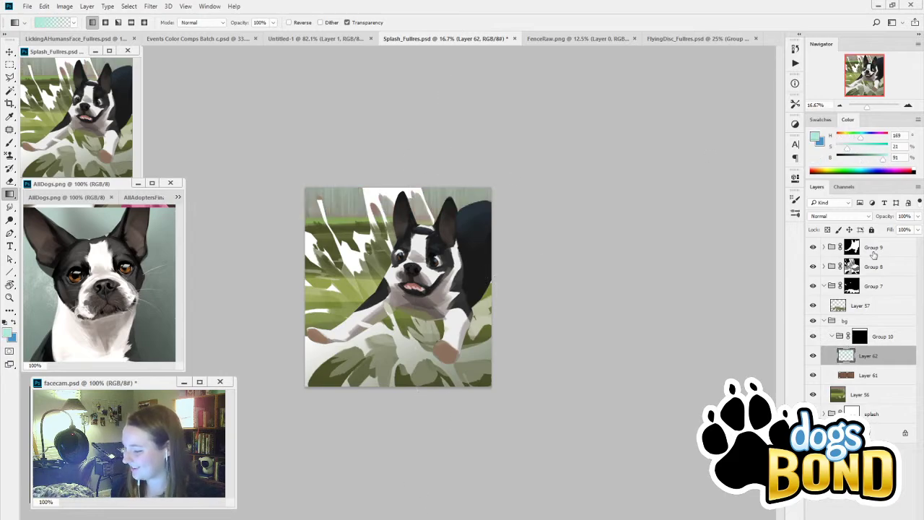
Step: Fill the haze layer over the fence with light blue (H 201, S 21, B 91) and set its opacity to 20%
drag(889, 218, 848, 223)
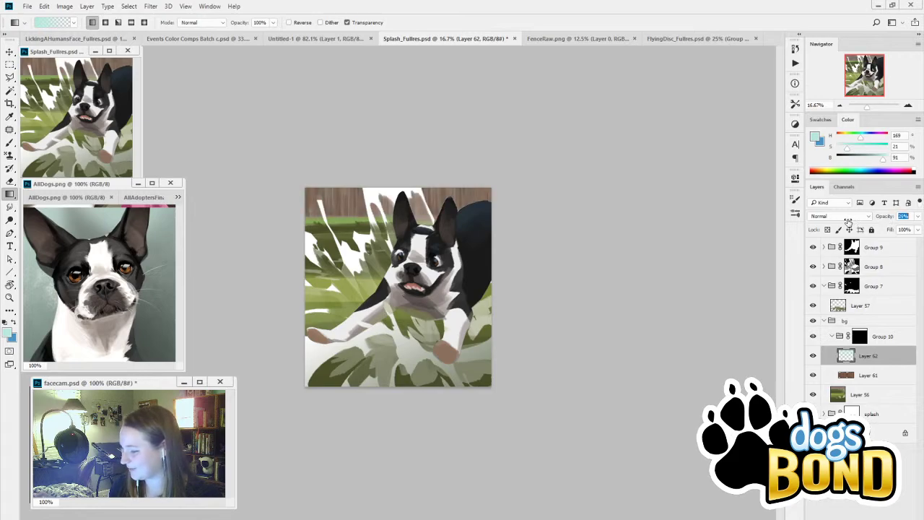
drag(869, 141, 867, 138)
key(alt+BackSpace)
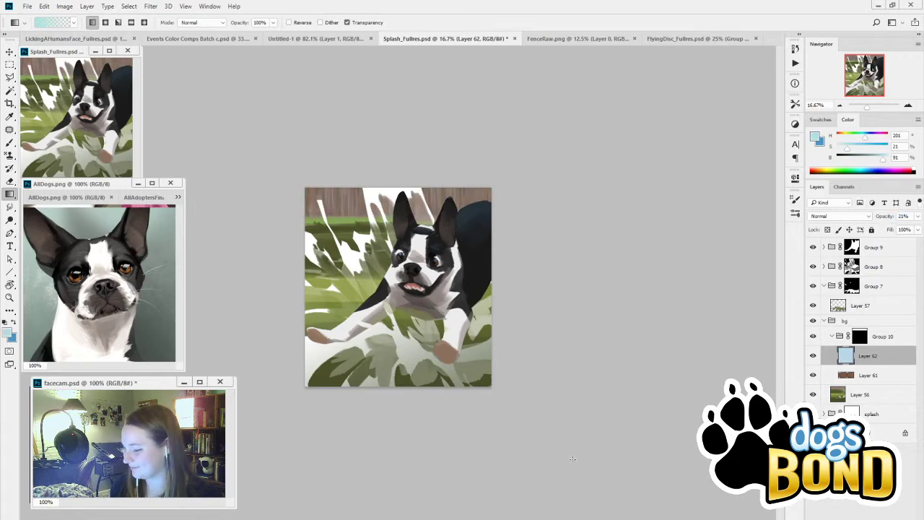
drag(878, 218, 885, 215)
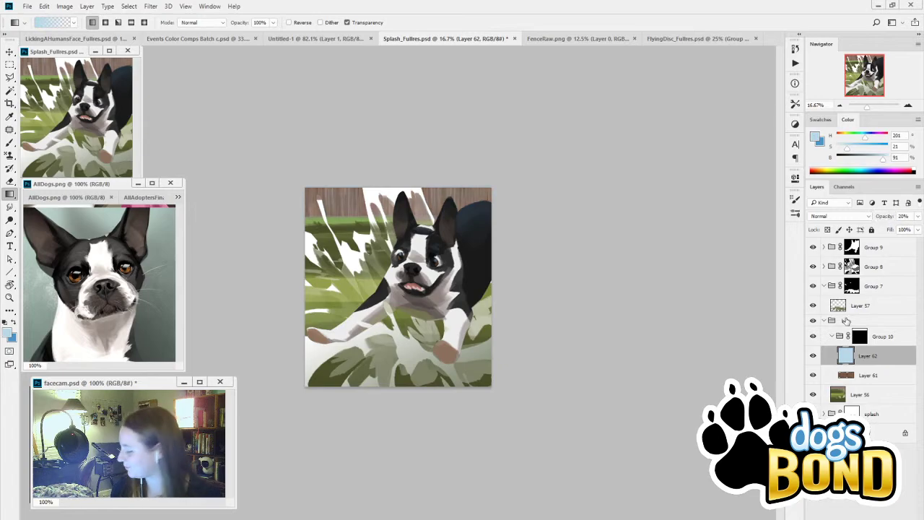
Step: Compare the fence group hidden and shown, and collapse the group
click(813, 337)
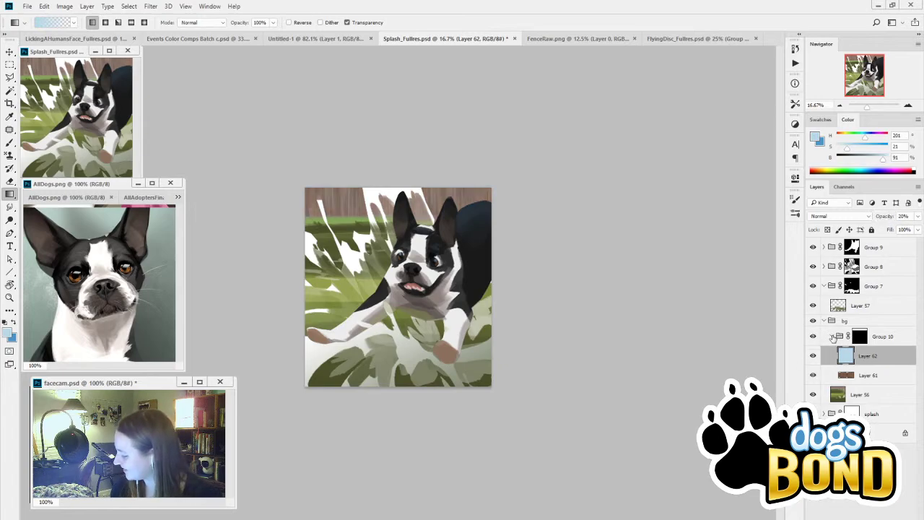
click(832, 337)
click(813, 337)
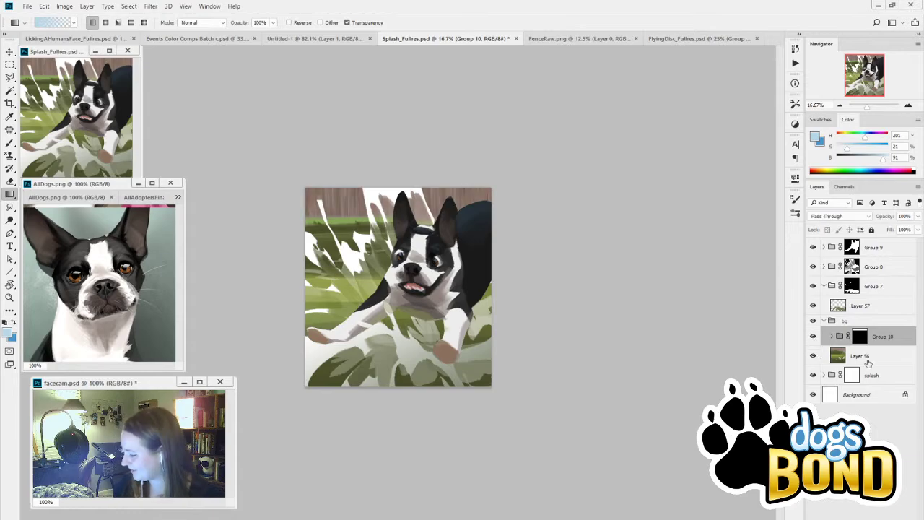
Step: Add a new layer directly above the lawn layer (Layer 56) and sample the green at the lawn's far edge for the brush
click(877, 356)
key(ctrl+shift+alt+n)
key(i)
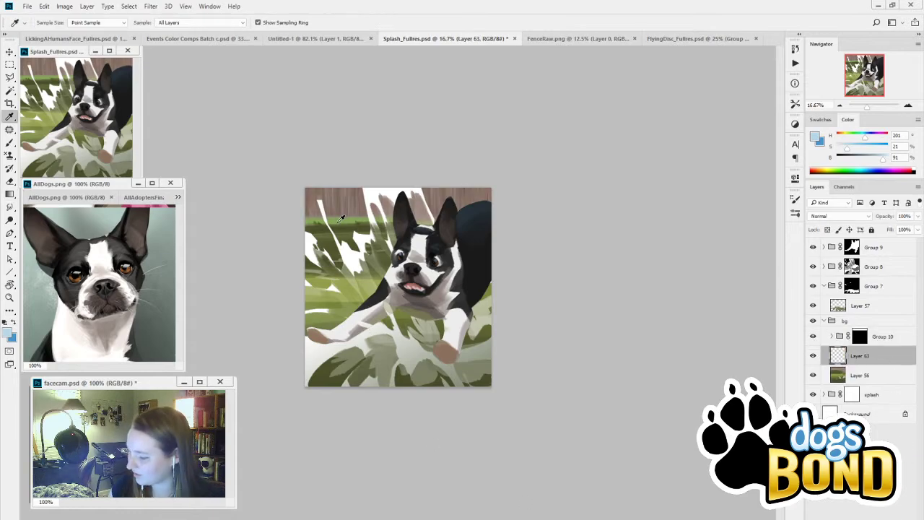
click(338, 221)
key(b)
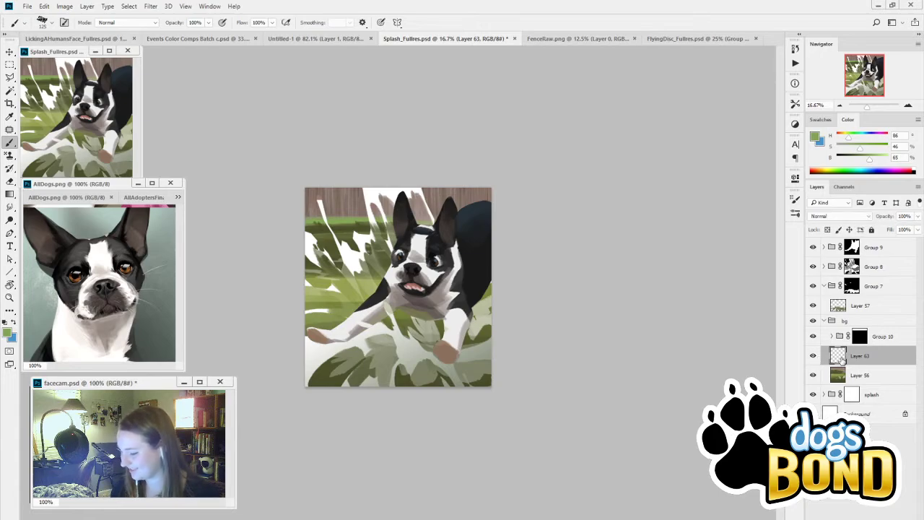
Step: Compare the artwork with the lawn layer (Layer 56) hidden and shown
click(813, 375)
click(814, 375)
click(813, 375)
click(814, 375)
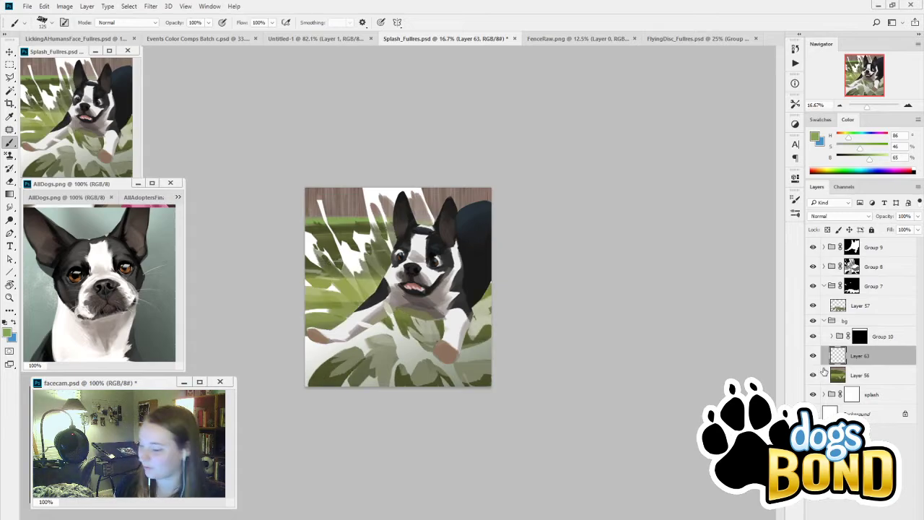
Step: Sample a lighter grass green (H 86, S 46, B 74) and paint the lawn's edge along the fence base on Layer 63
key(i)
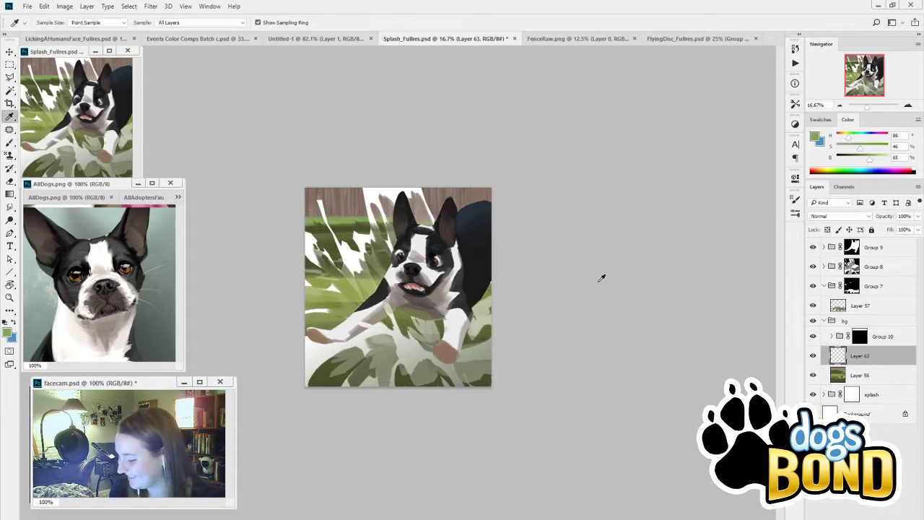
click(339, 225)
key(b)
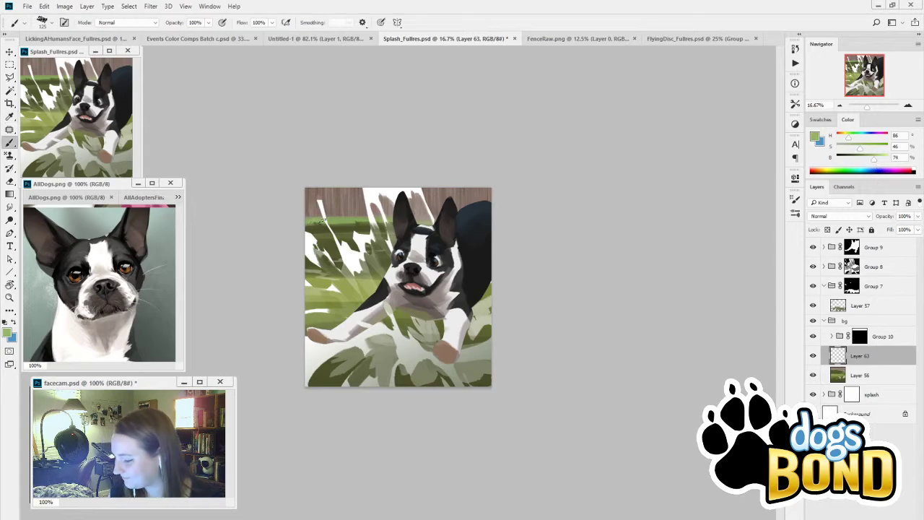
key(r)
mouse_move(483, 216)
mouse_down()
mouse_move(538, 148)
mouse_move(323, 277)
mouse_move(322, 265)
mouse_move(362, 231)
mouse_up()
key(b)
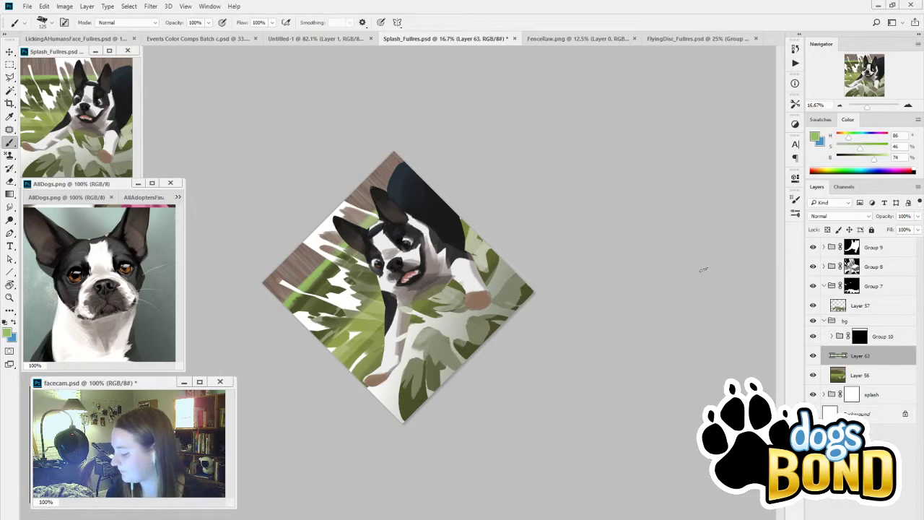
Step: Change the brush colour to a yellower green (H 71, S 53, B 69) and paint more grass along the lawn's far edge
click(847, 136)
click(863, 148)
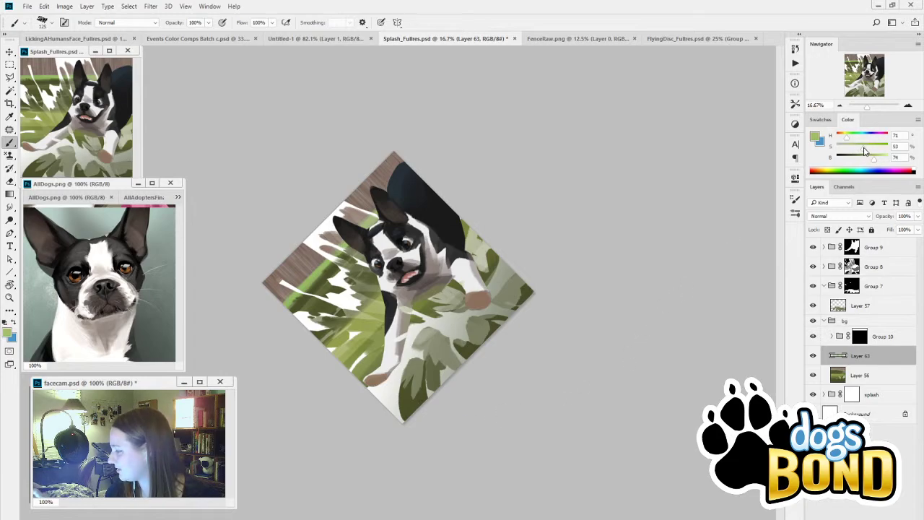
drag(873, 158, 870, 157)
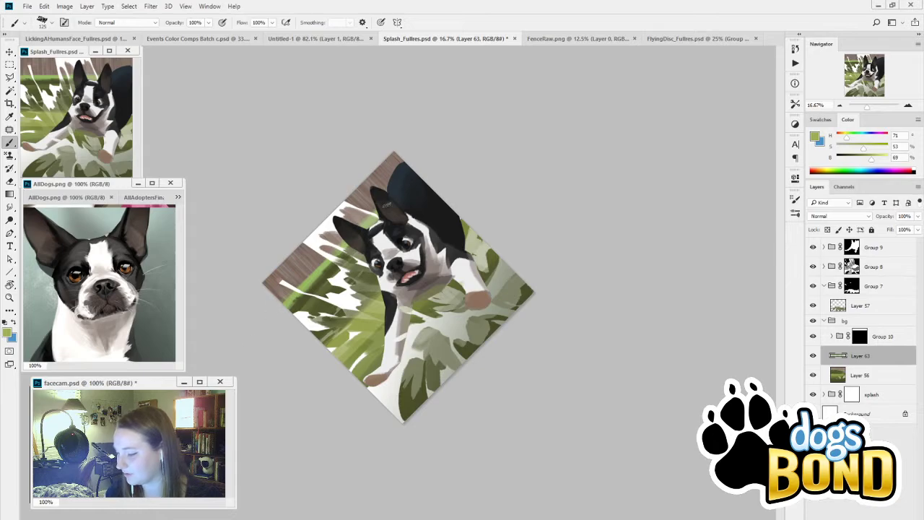
key(r)
drag(574, 199, 597, 339)
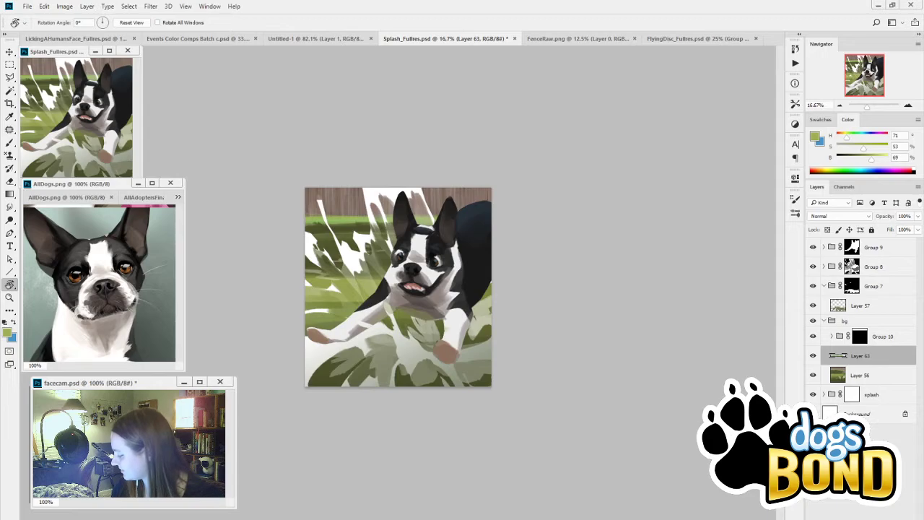
Step: Add a new layer above Layer 63 and outline the whole lawn area below the bright grass edge with a polygonal selection
key(ctrl+shift+alt+n)
key(l)
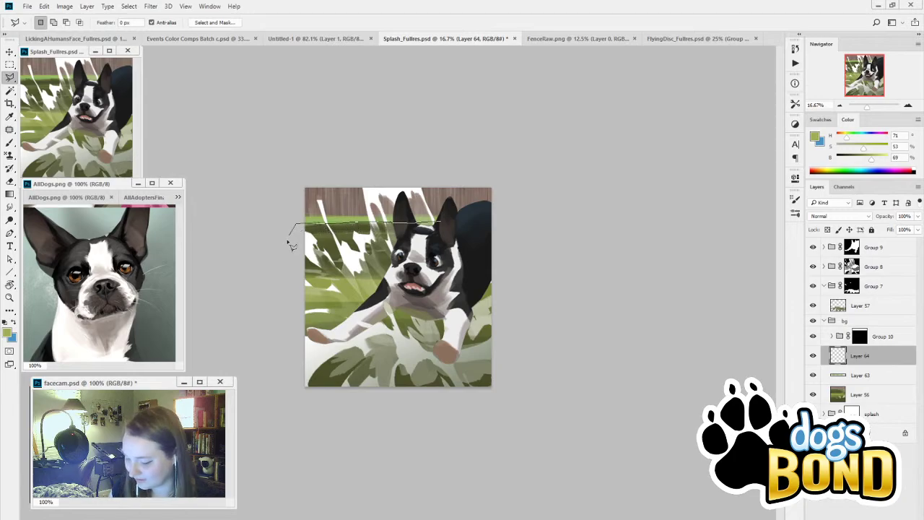
click(273, 404)
click(492, 406)
click(531, 355)
click(535, 254)
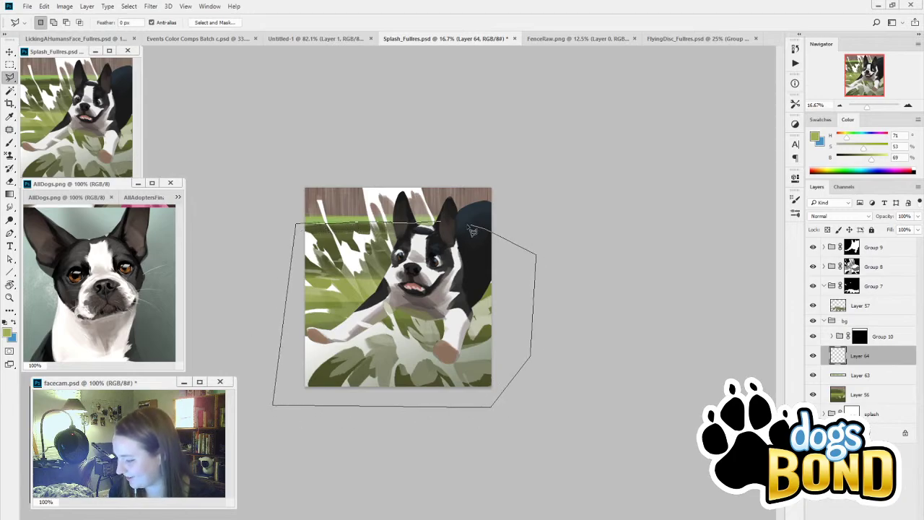
click(470, 230)
click(441, 222)
Step: Sample the dark grass green (H 69, S 45, B 30) and fill the selected lawn area with it using the Gradient tool
key(i)
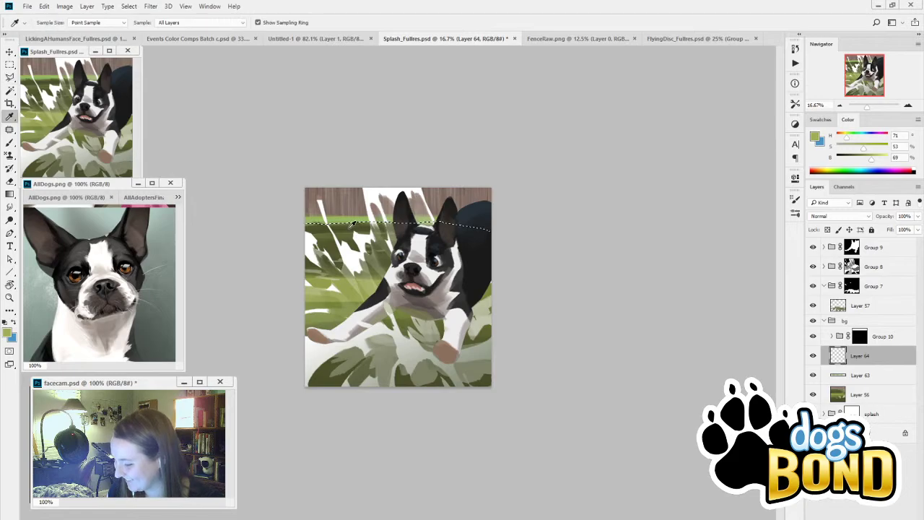
click(349, 231)
key(g)
drag(550, 341, 609, 389)
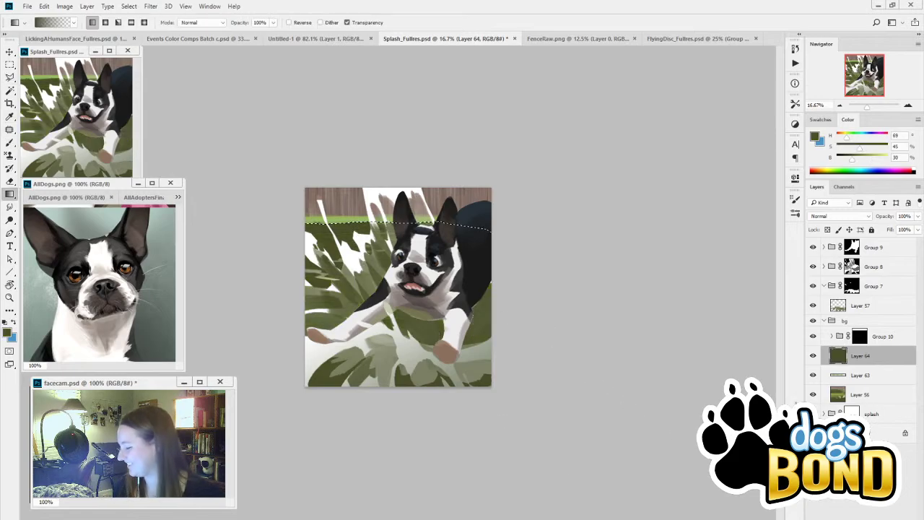
Step: Add a layer mask to Layer 64 from the lawn selection, try a black gradient, undo it, and target the mask
click(850, 512)
key(d)
mouse_move(479, 439)
mouse_down()
mouse_move(516, 514)
mouse_move(530, 512)
mouse_up()
key(ctrl+z)
key(ctrl+2)
click(858, 360)
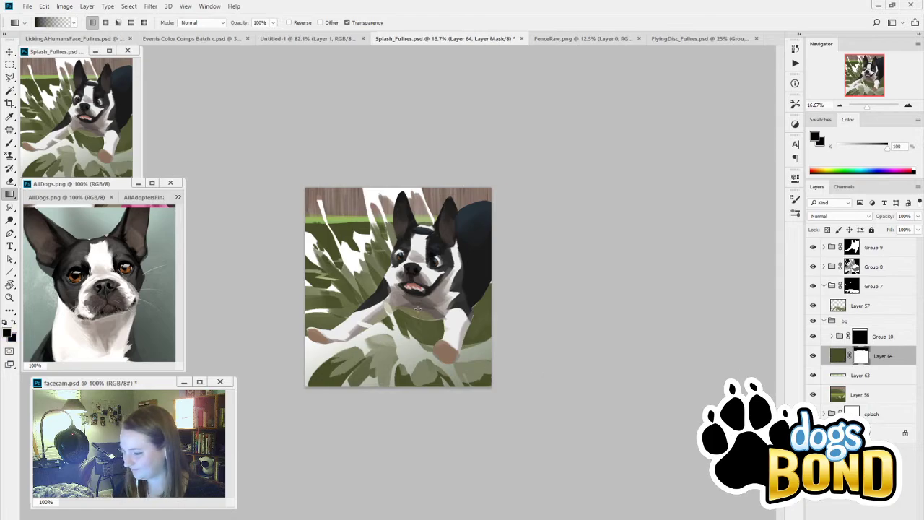
Step: Select Layer 63 and sample the bright grass green (H 74, S 51, B 70) at the lawn's far edge for the brush
key(i)
click(843, 375)
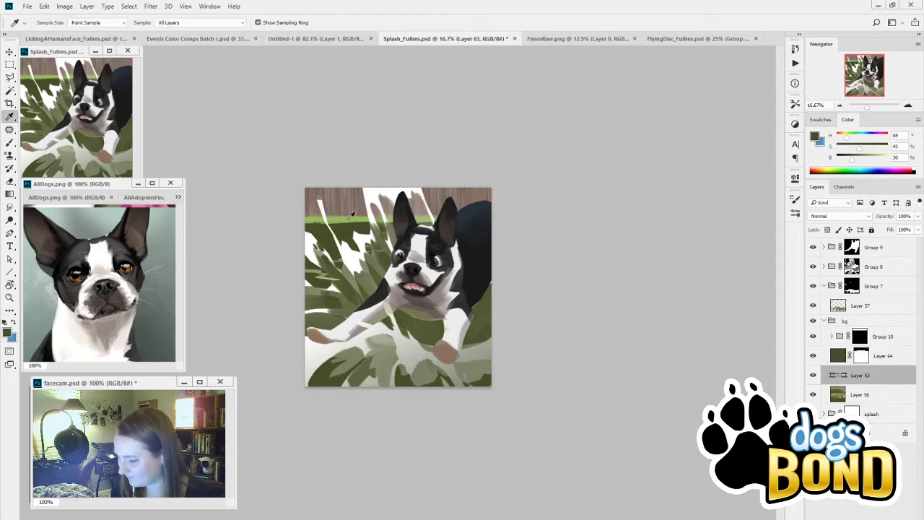
click(332, 219)
key(b)
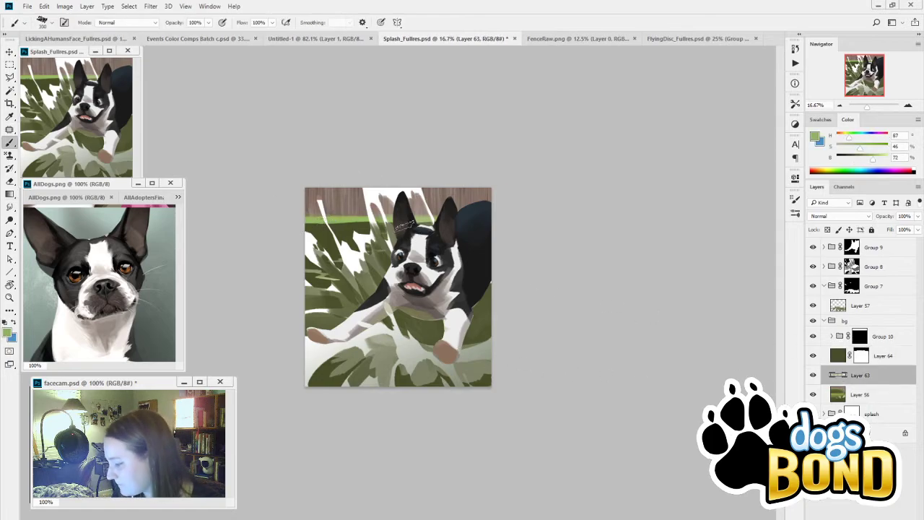
key(i)
click(319, 214)
key(b)
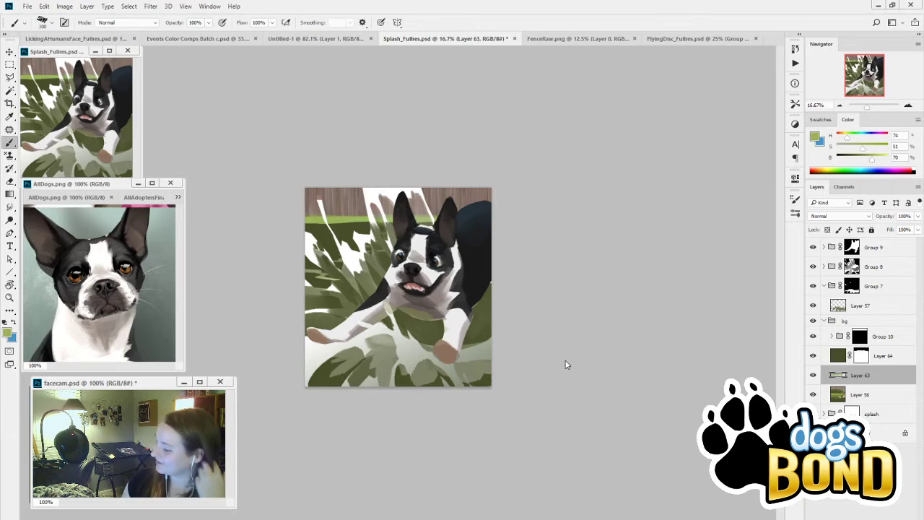
Step: Target Layer 64's pixels and briefly hide the layer to sample the light grass green (H 67, S 40, B 68) beneath it
click(838, 355)
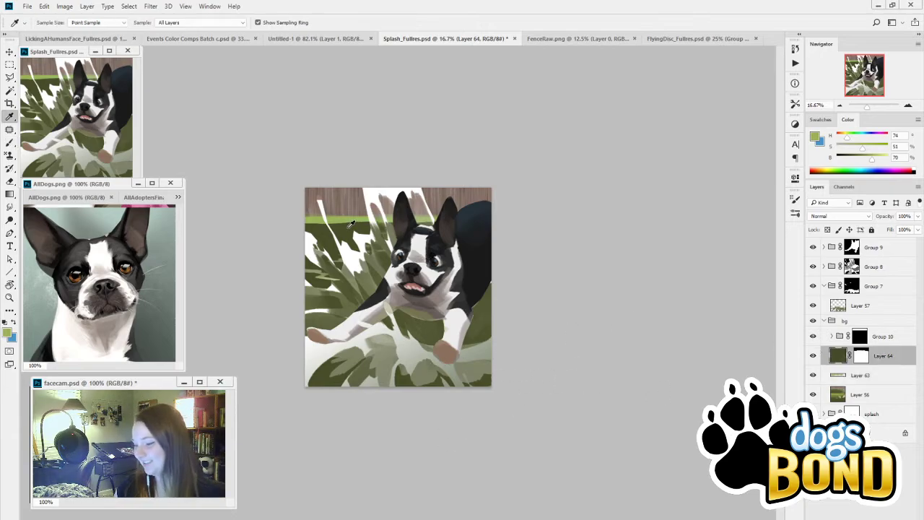
alt+click(315, 232)
key(i)
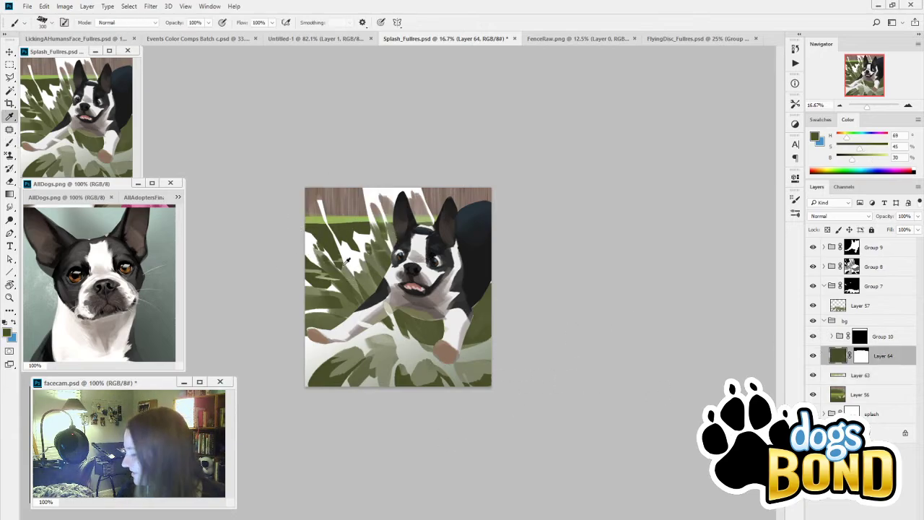
click(814, 357)
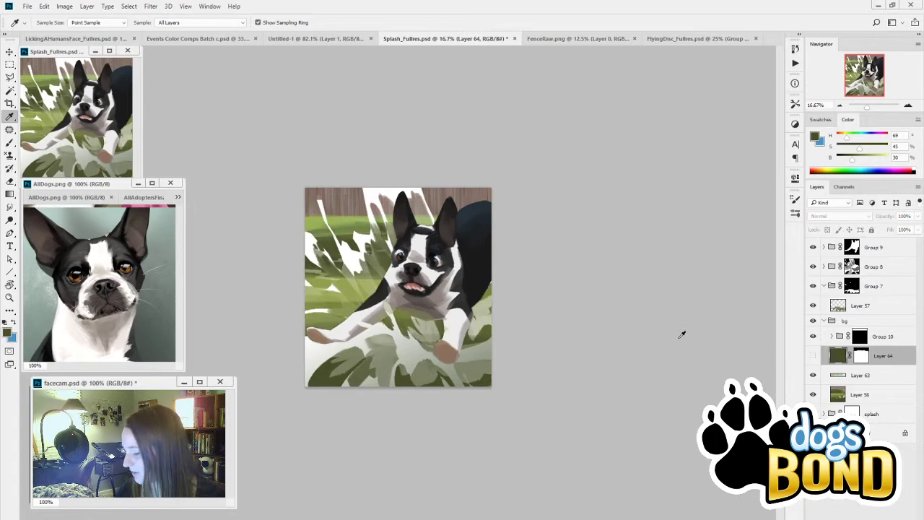
click(371, 284)
click(813, 357)
key(b)
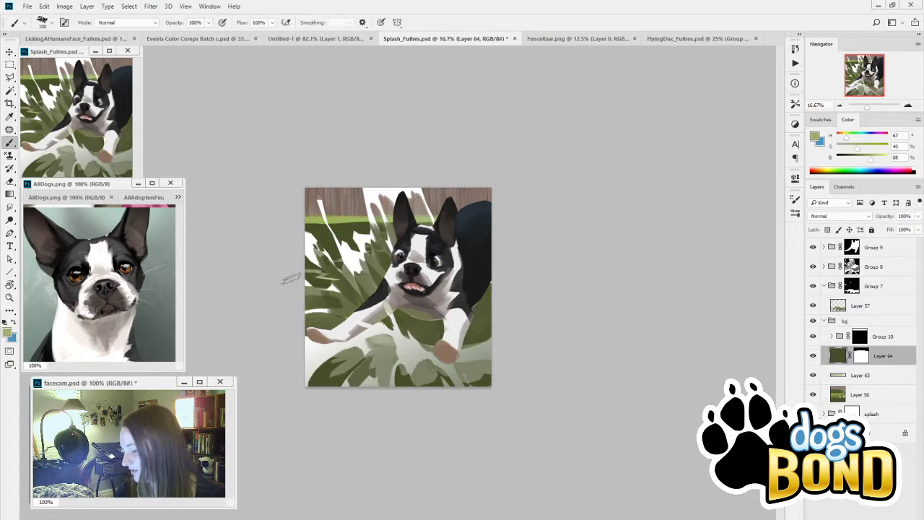
Step: Enlarge the grass brush to 900 px and paint a broad light green stroke across the lawn on Layer 64
key(])
key(])
key(])
key(])
key(])
key(])
key(])
key(])
drag(280, 294, 569, 276)
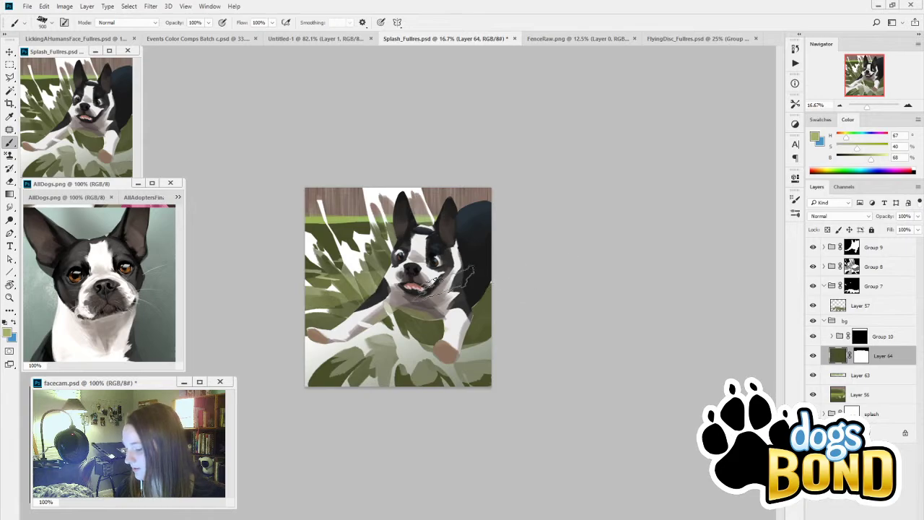
Step: Add more light green strokes across the lawn on Layer 64, working at a slanted angle
key(r)
drag(520, 322, 582, 229)
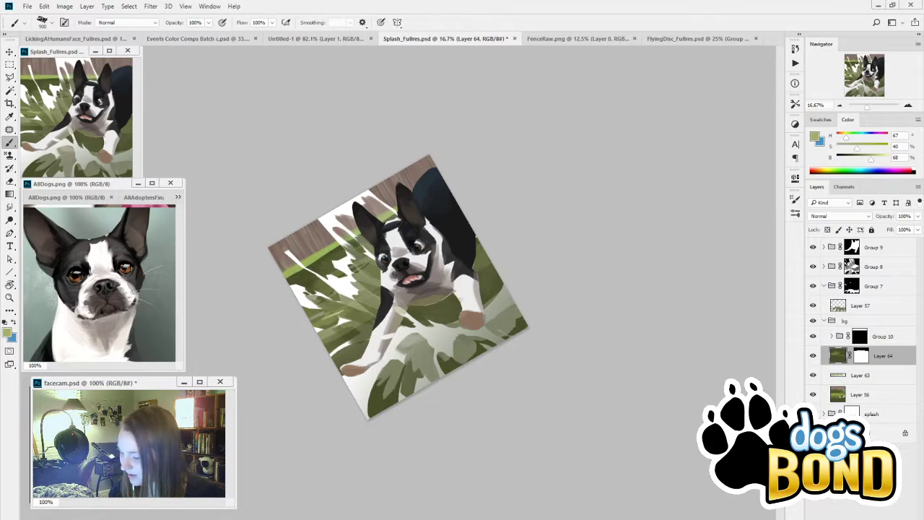
key(r)
drag(554, 223, 600, 371)
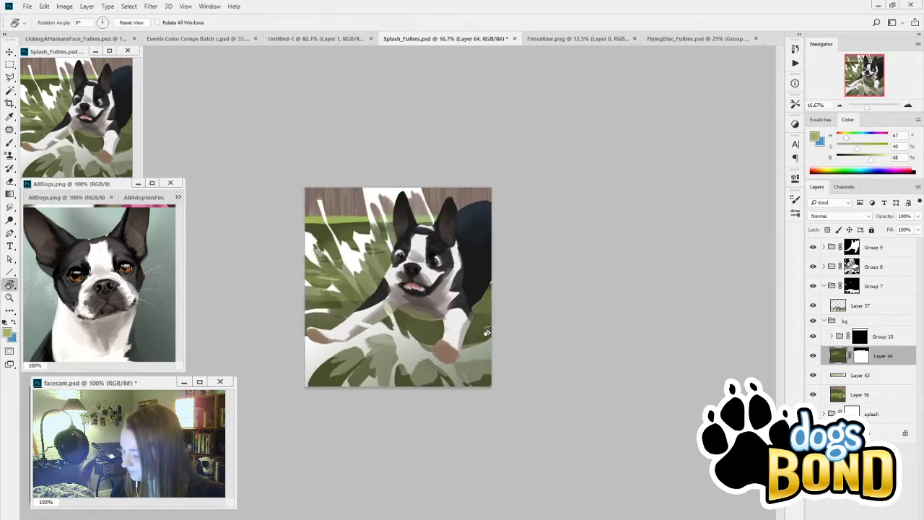
key(b)
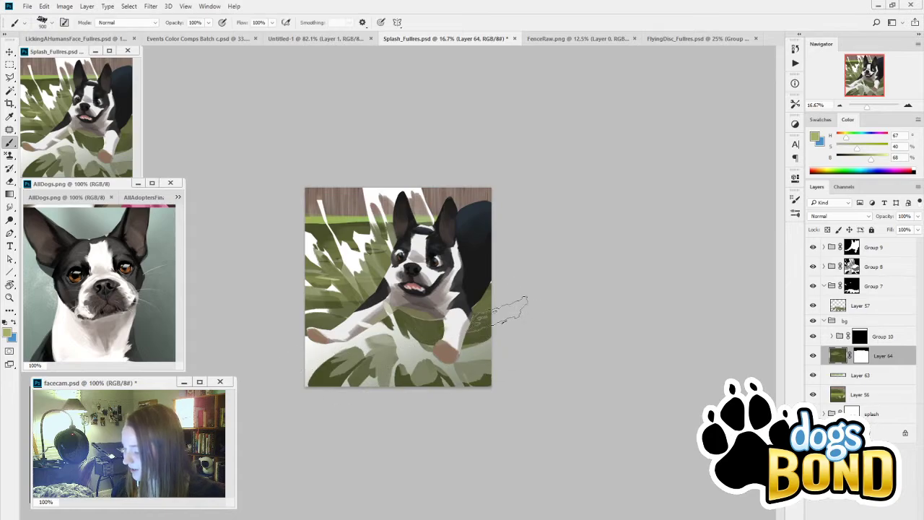
Step: Mix a darker green (H 64, S 55, B 25) and paint dark streaks into the lawn, alternating with a sampled mid green (H 67, S 47, B 35)
alt+click(317, 232)
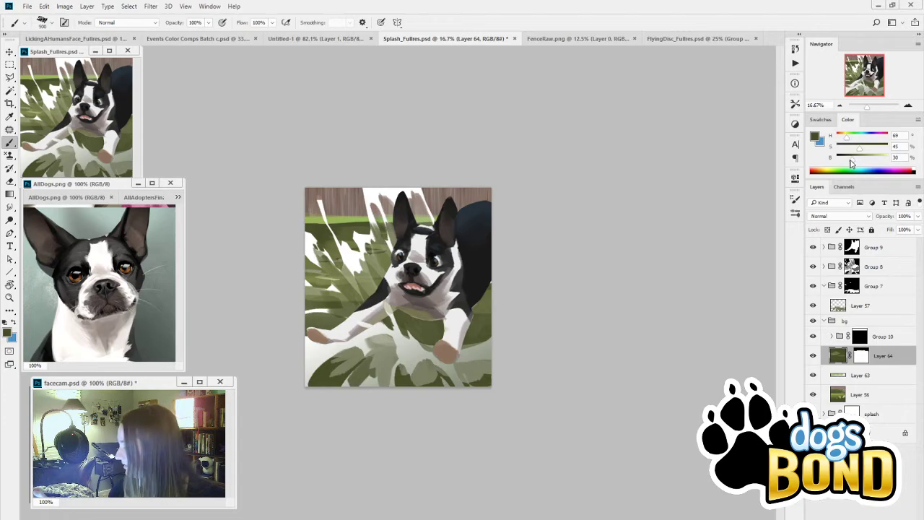
drag(852, 159, 849, 159)
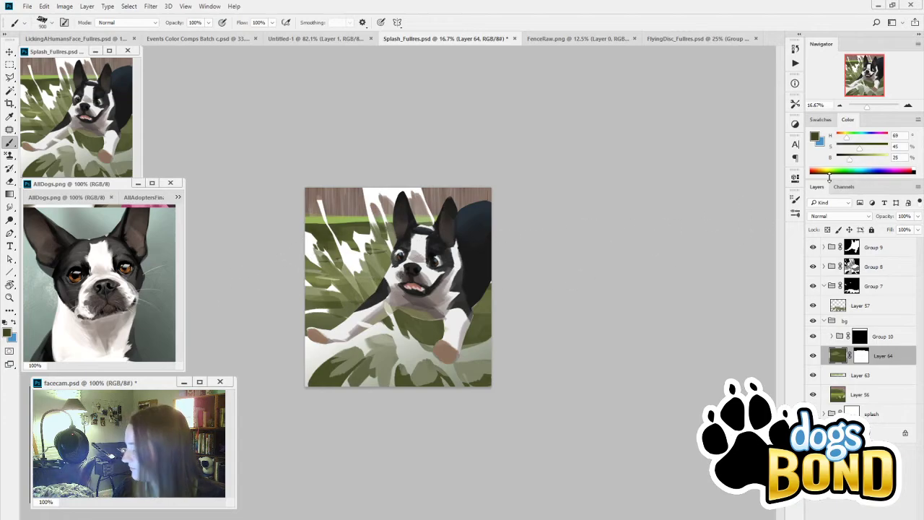
drag(849, 136, 864, 148)
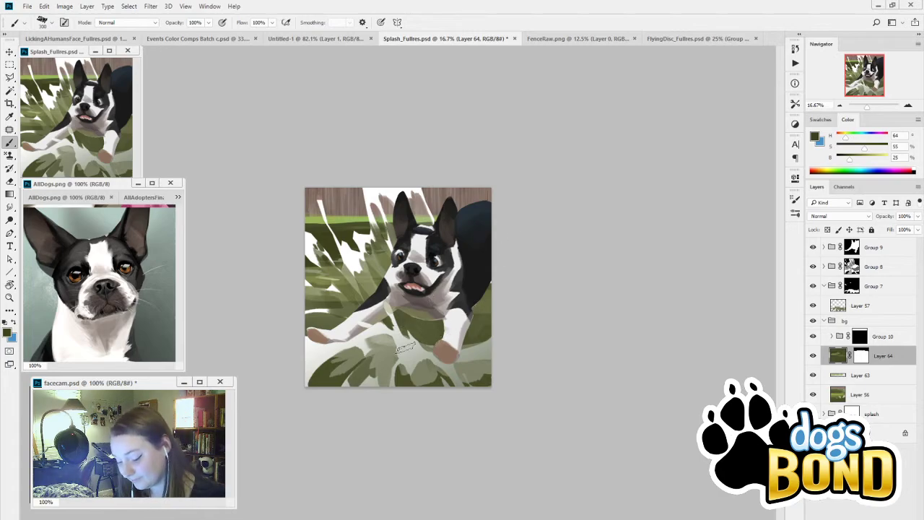
alt+click(339, 264)
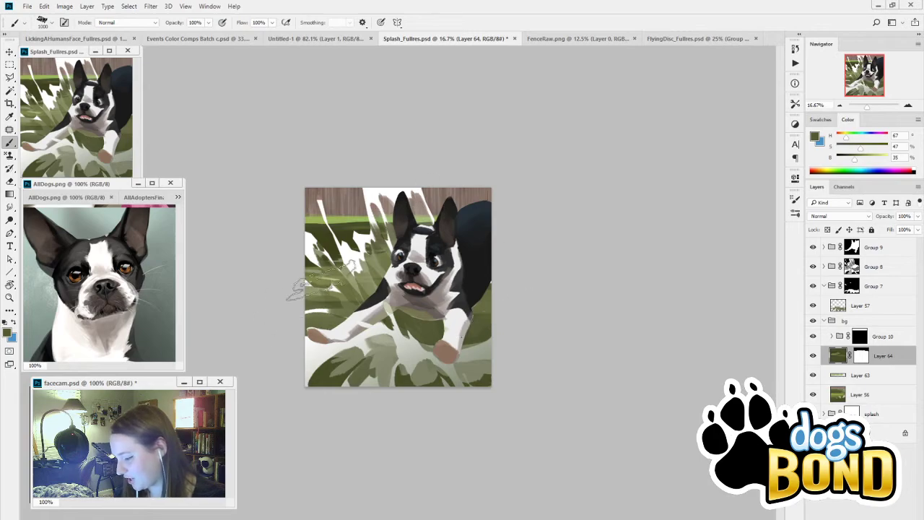
alt+click(348, 258)
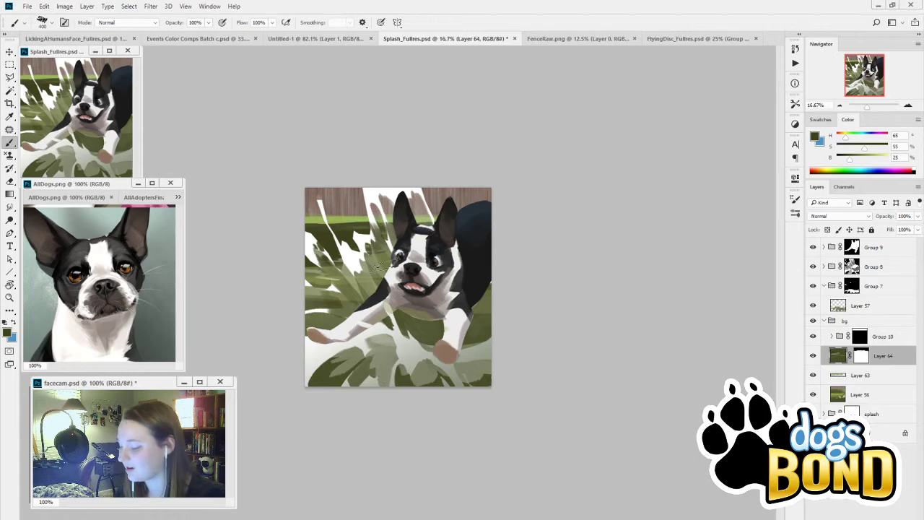
Step: Shift the sampled grass colour to a yellowish olive (H 56, S 47, B 54) and paint warm patches into the lawn
key(alt)
alt+click(322, 274)
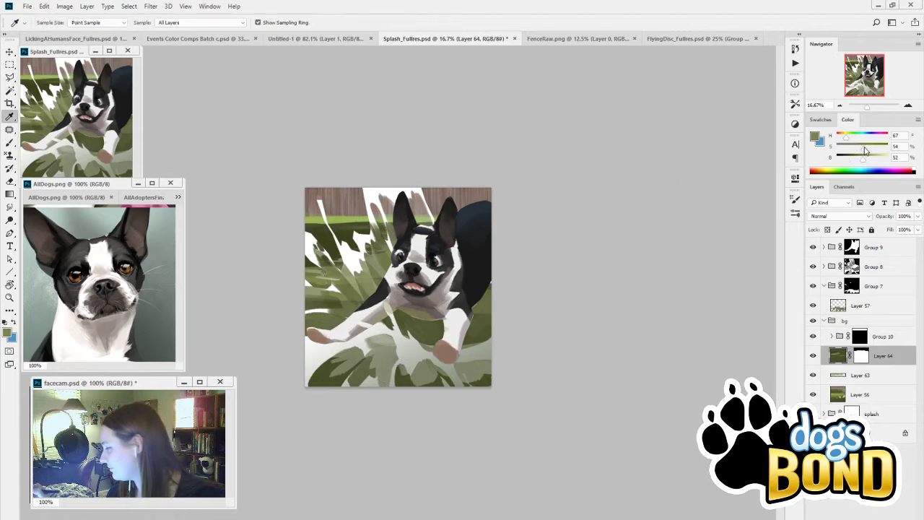
drag(847, 141, 841, 141)
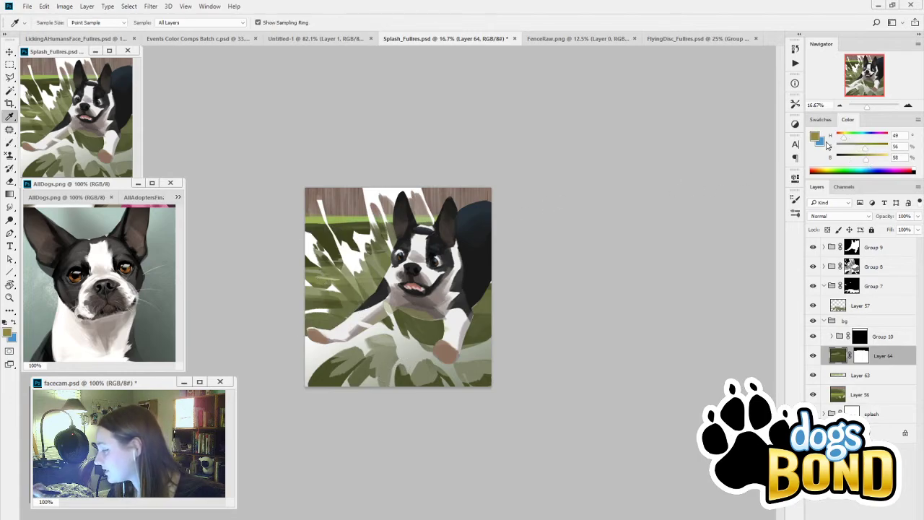
alt+click(325, 280)
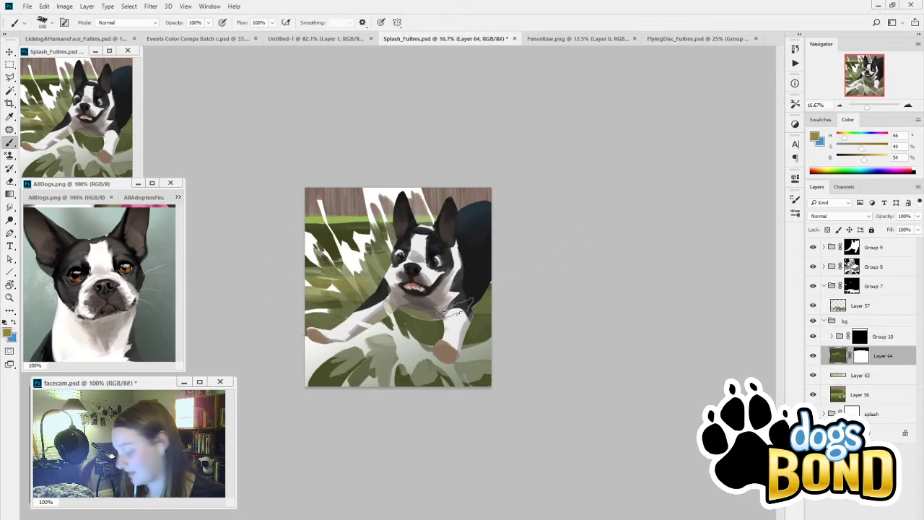
click(860, 148)
drag(859, 150, 861, 148)
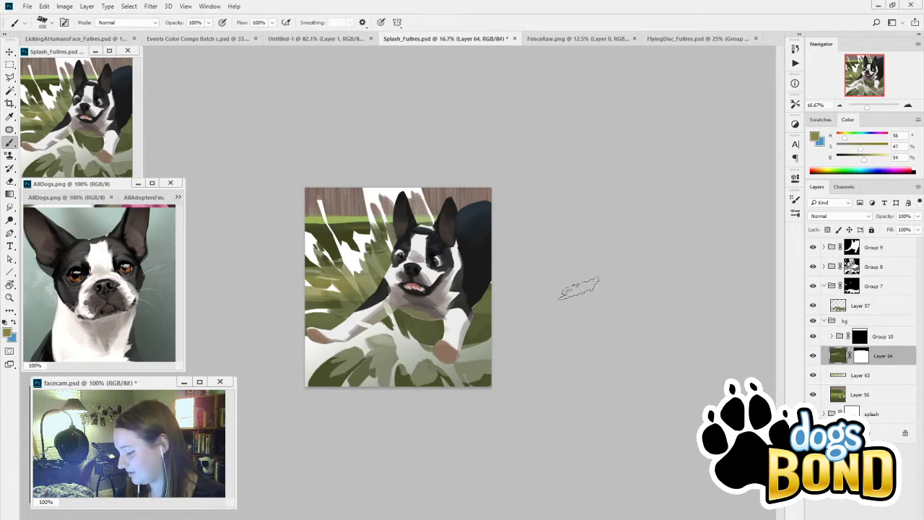
Step: Sample the dark grass green (H 66, S 55, B 25), paint darker accents into the lawn, and compare it with Layer 64 hidden and shown
key(alt)
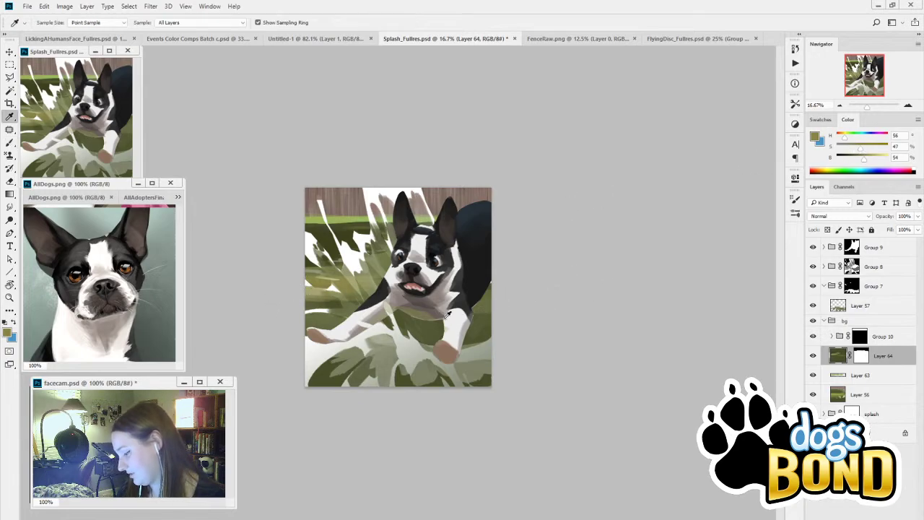
alt+click(339, 238)
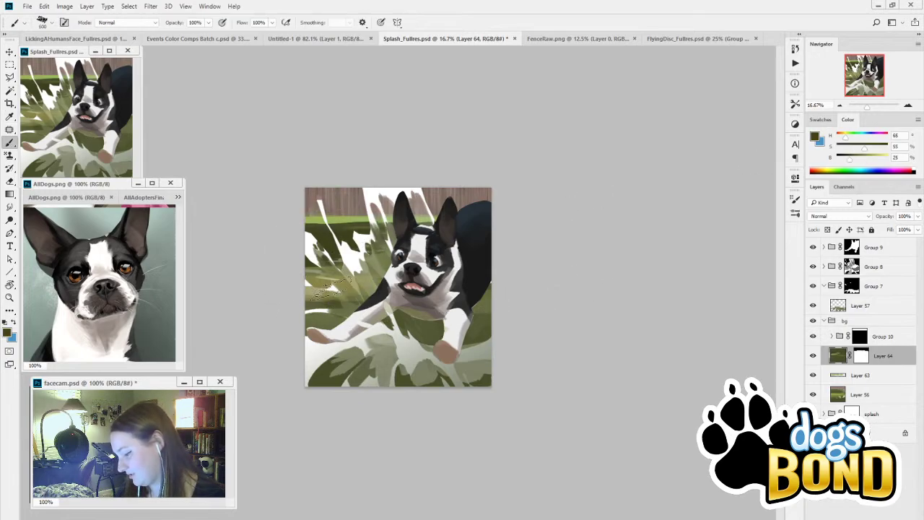
click(813, 356)
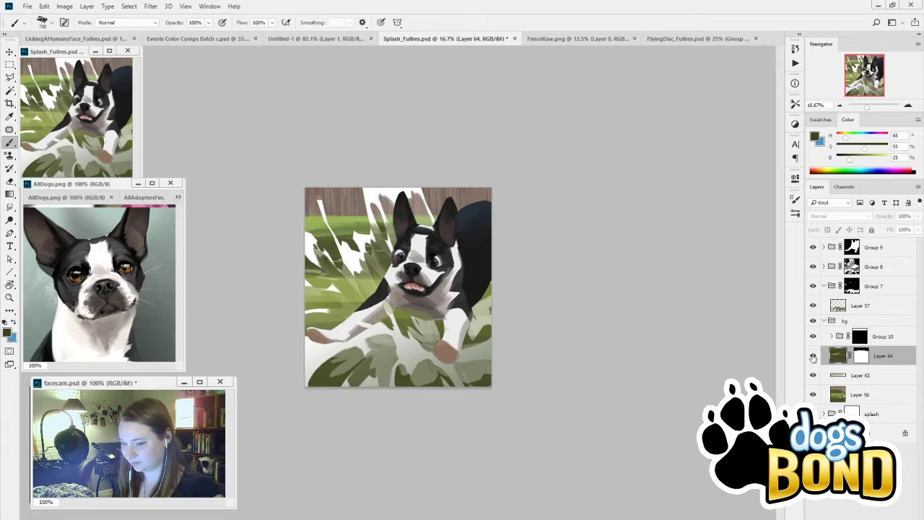
click(813, 355)
click(813, 356)
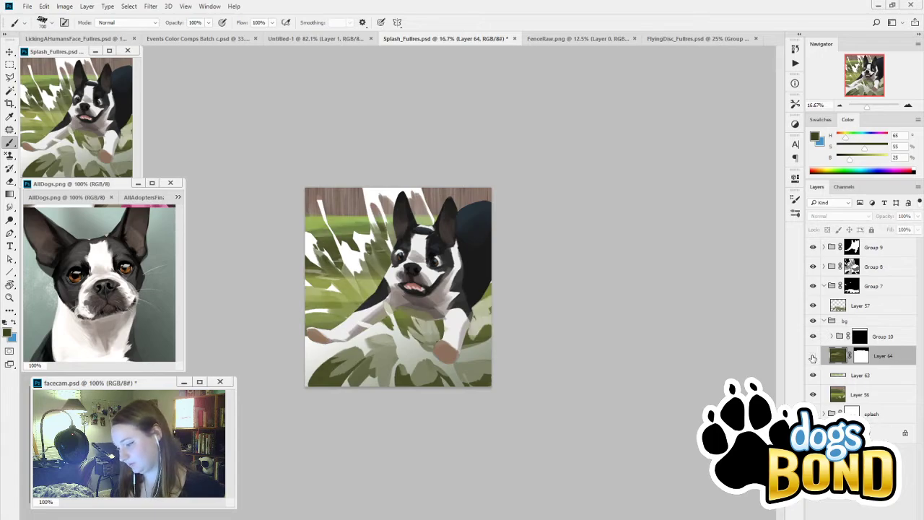
click(813, 356)
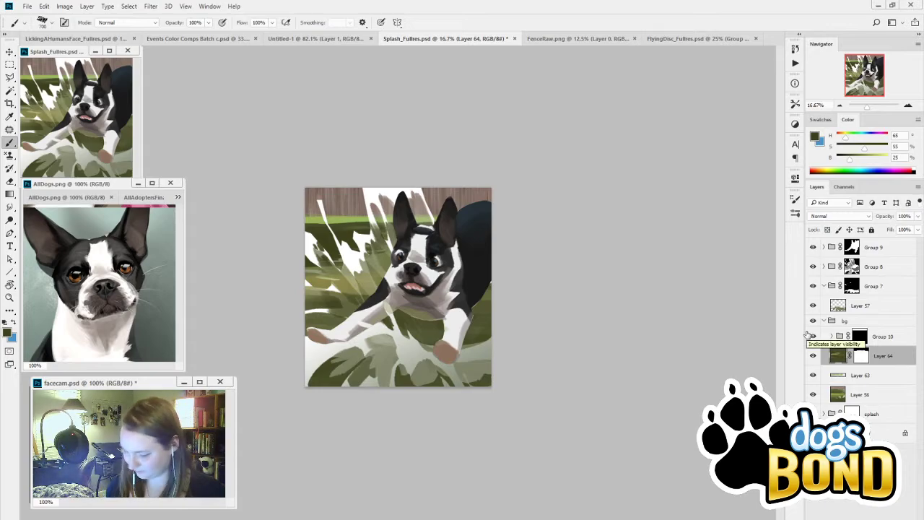
Step: Target Layer 64's mask and paint black grass strokes along the dark lawn's far edge with a 60 px brush
key(i)
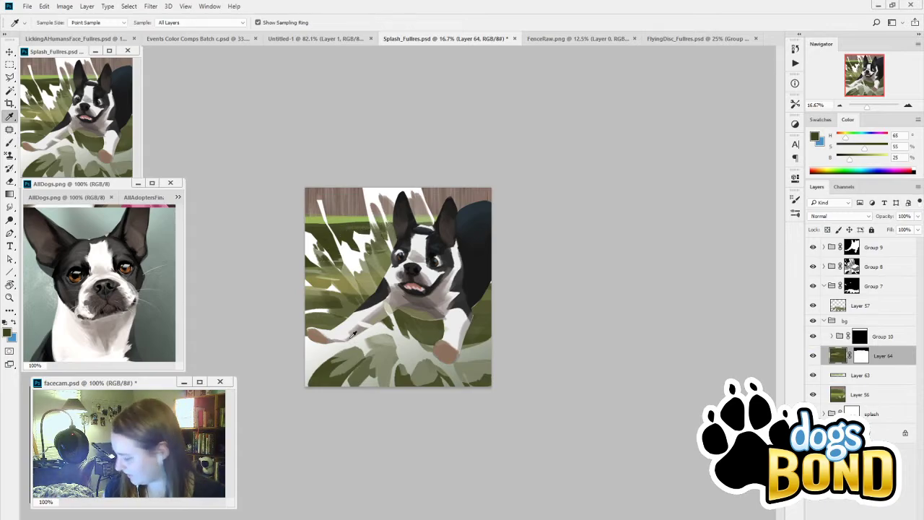
click(861, 355)
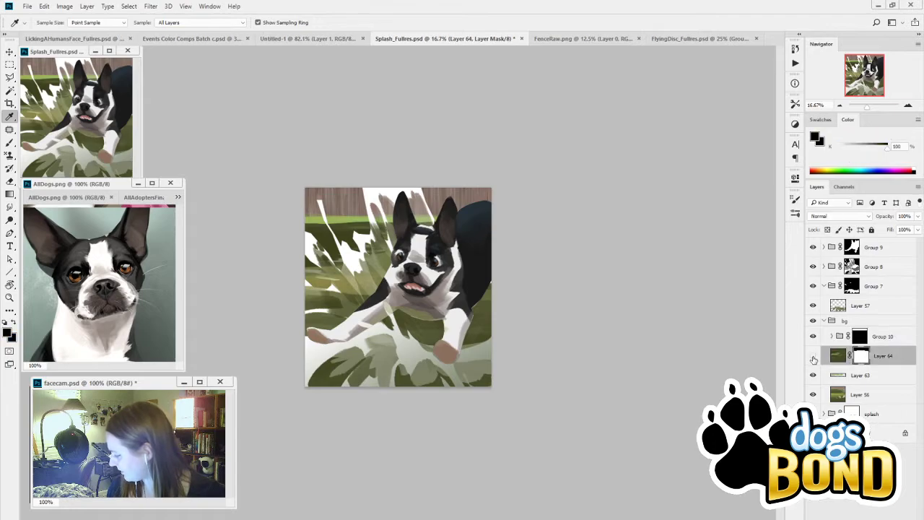
click(813, 355)
click(813, 355)
key(b)
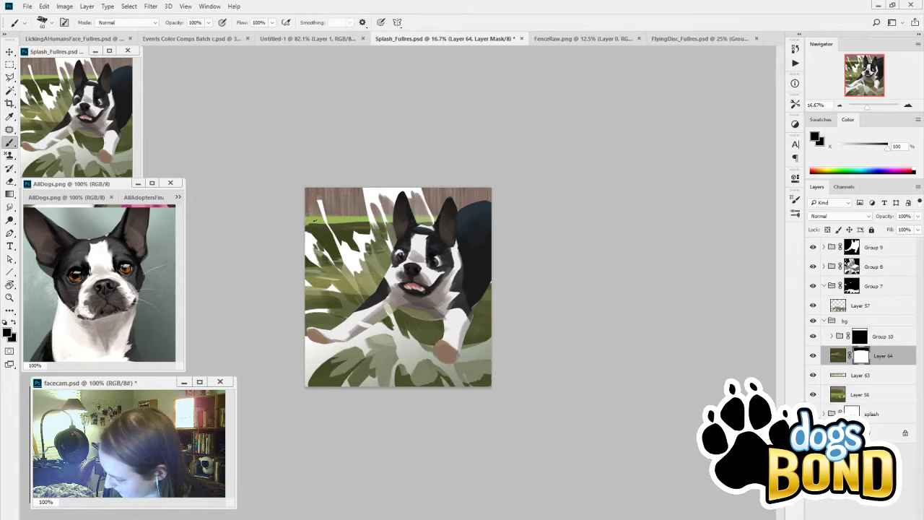
Step: Switch the mask brush to white at 50 px and paint dark grass tufts back along the lawn's far edge
key(x)
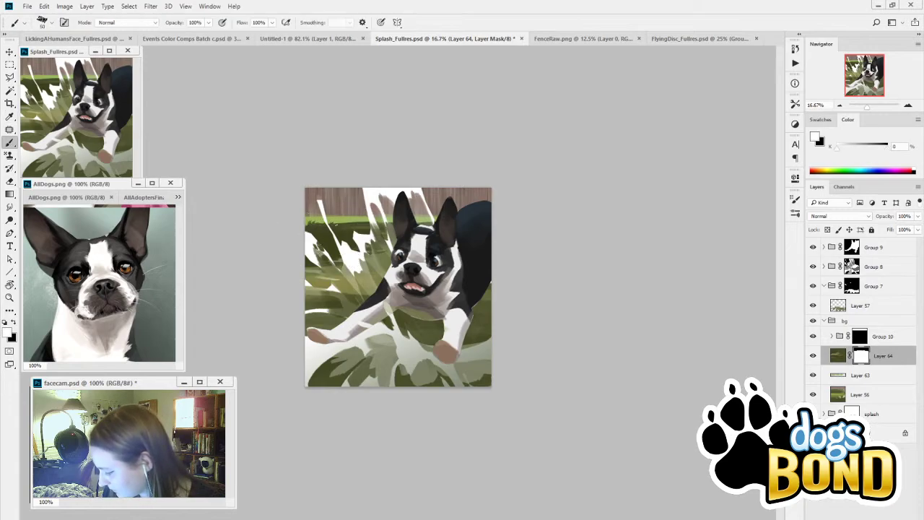
alt+click(335, 220)
alt+click(312, 226)
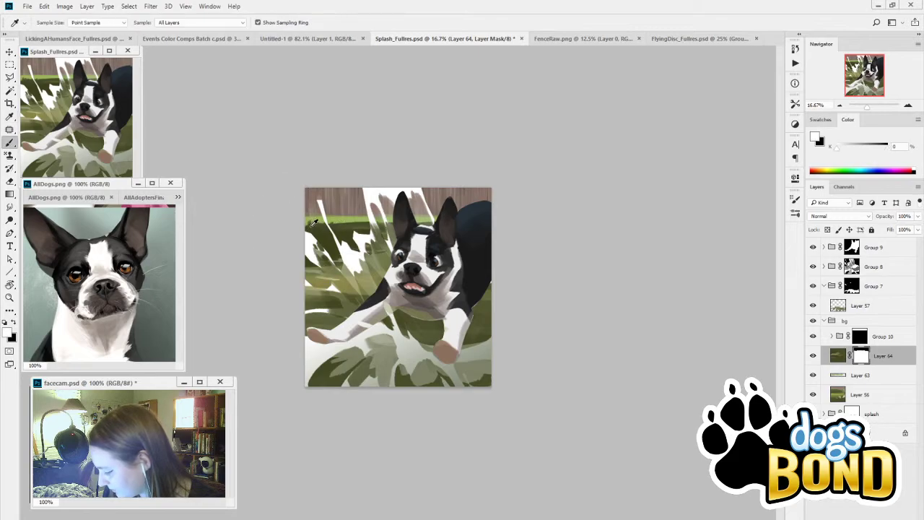
alt+click(353, 216)
alt+click(355, 223)
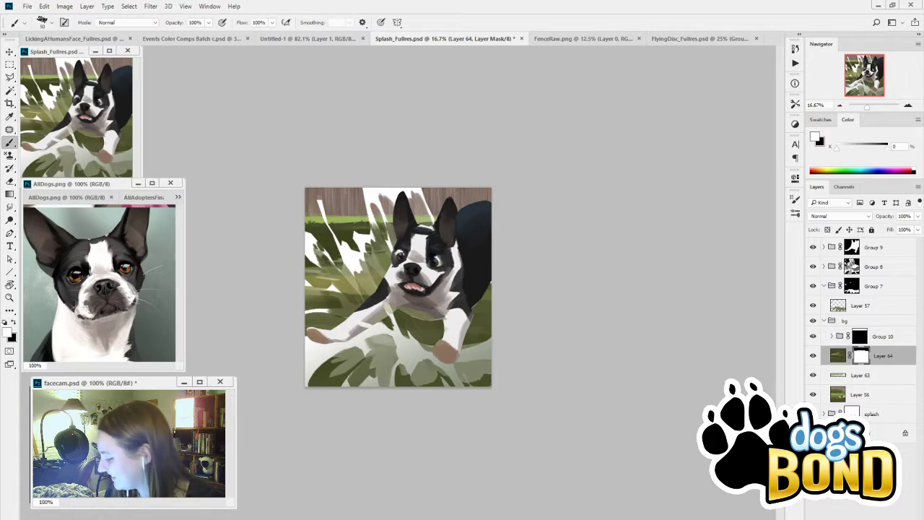
Step: Toggle Layer 64's visibility several times to compare the lawn with and without its dark grass
click(812, 356)
click(813, 357)
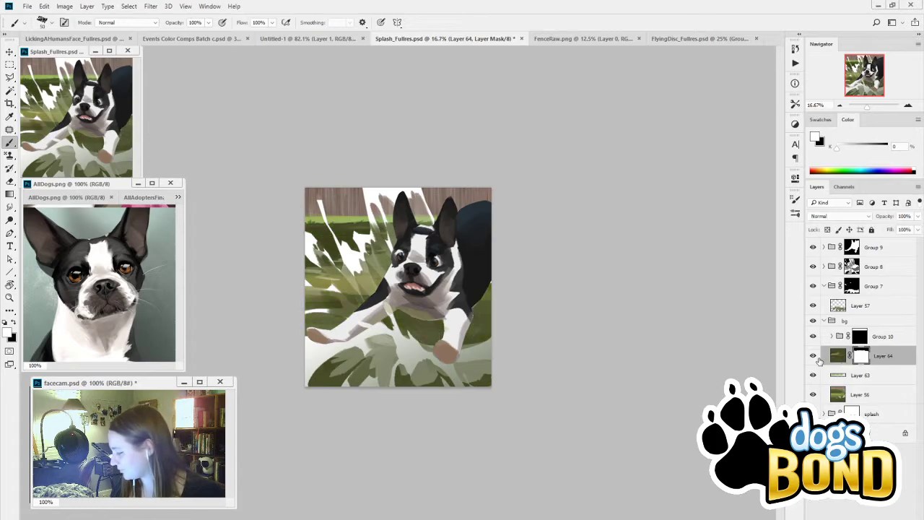
click(813, 357)
click(812, 357)
click(812, 356)
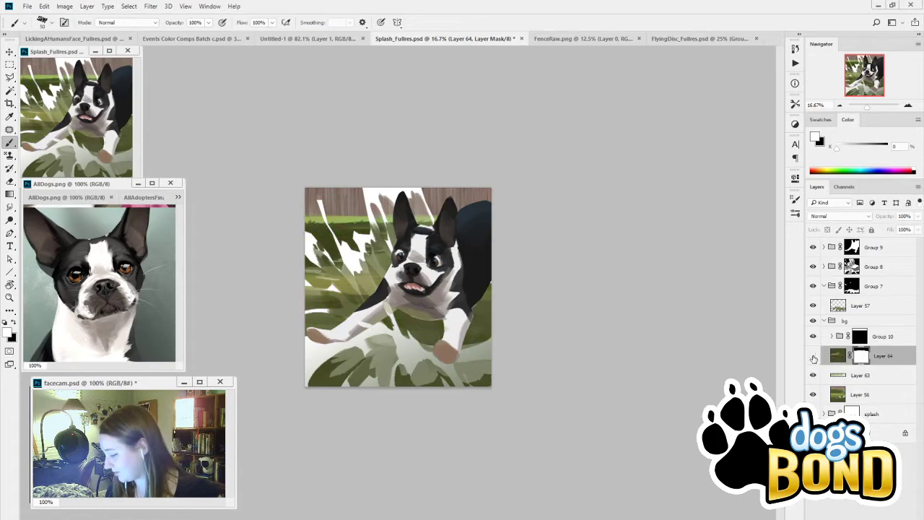
click(814, 358)
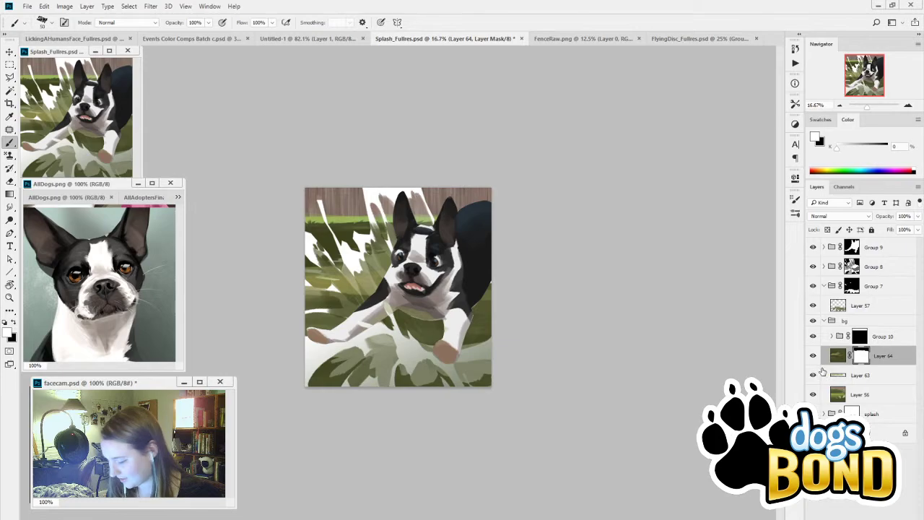
Step: Retouch Layer 64's mask along the lawn's far edge, first in black at 125 px and then in white at 80 px
key(x)
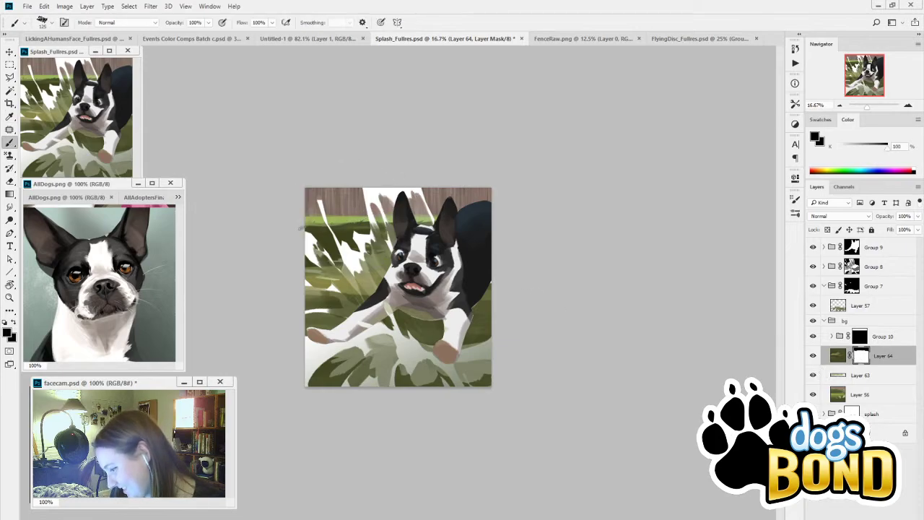
key(x)
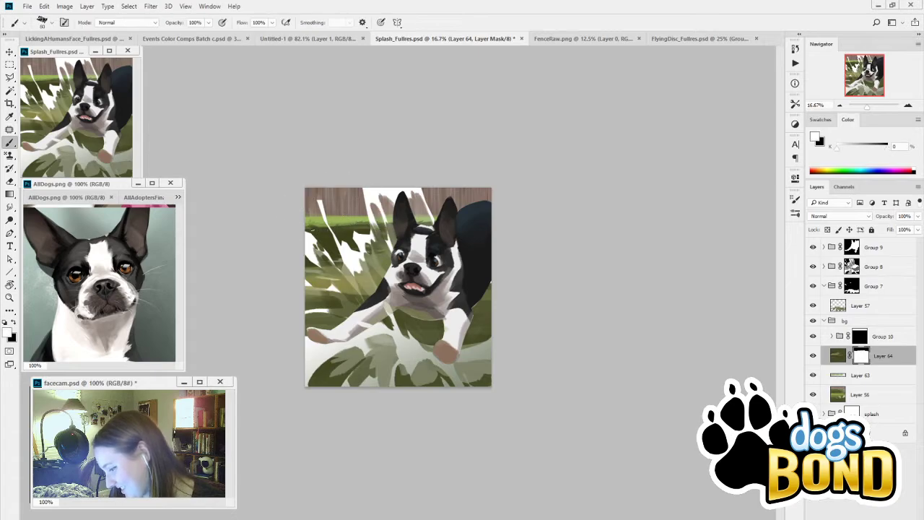
alt+click(328, 220)
alt+click(328, 225)
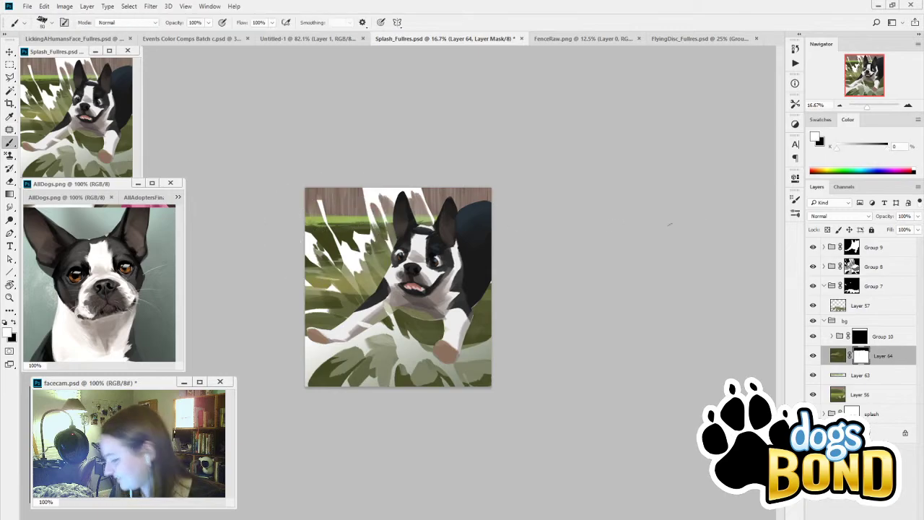
Step: Compare the lawn without Layer 64, target the layer's pixels instead of its mask, and sample the dark grass green (H 65, S 55, B 25)
click(813, 356)
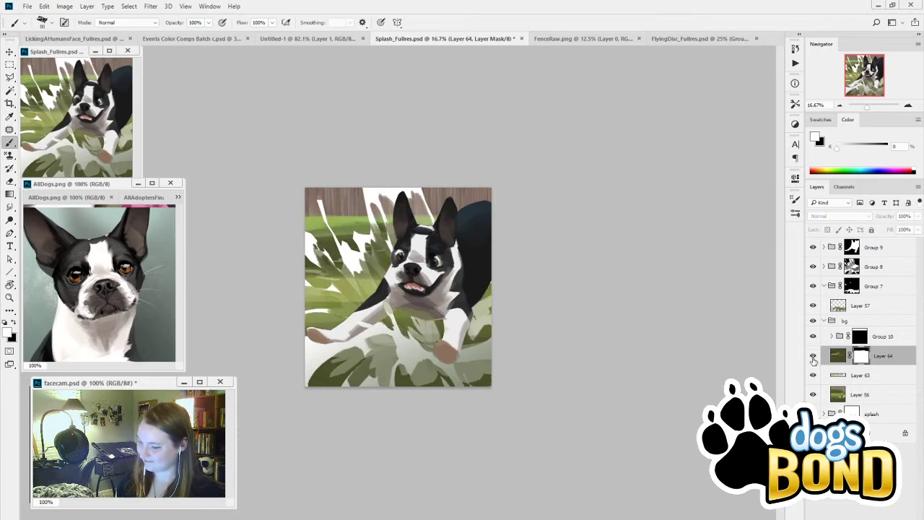
click(813, 356)
click(813, 356)
key(i)
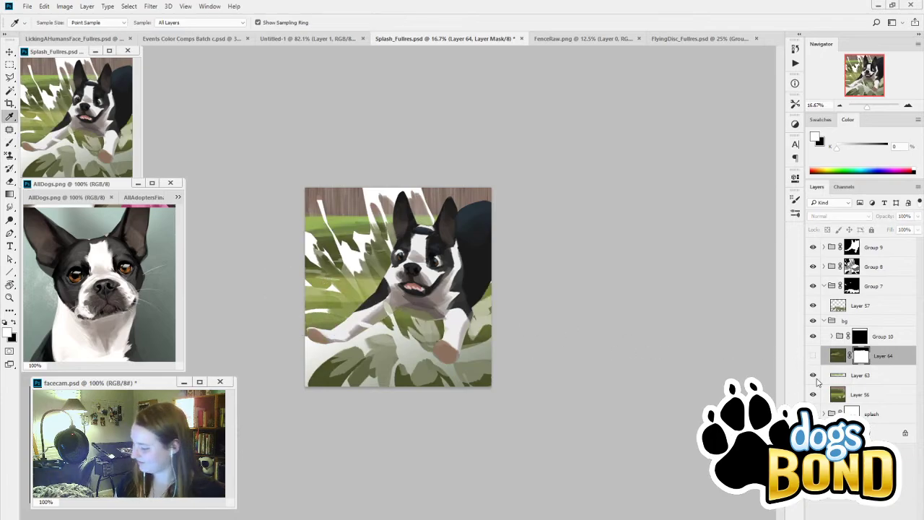
click(813, 356)
click(838, 355)
click(312, 283)
key(b)
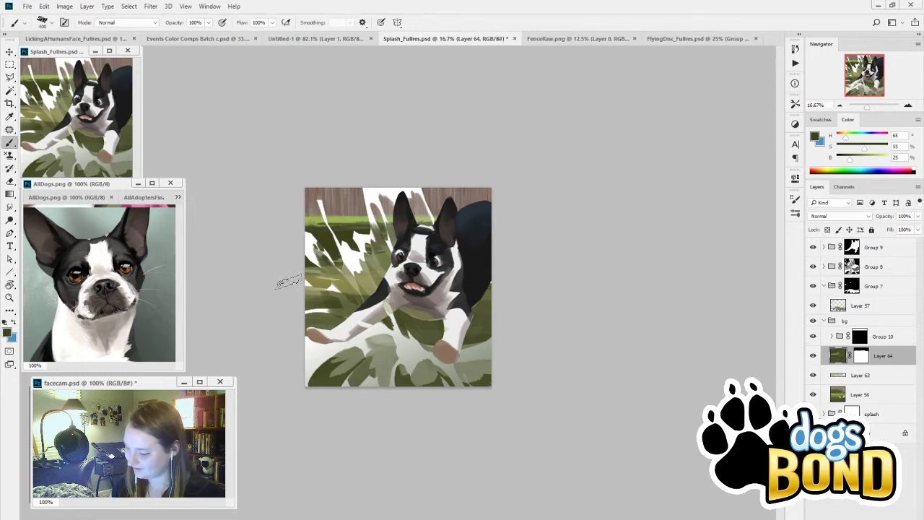
Step: Sample the brighter green beneath Layer 64 (H 67, S 51, B 62) and touch up the lit grass with a 400 px brush
click(813, 356)
key(i)
click(321, 283)
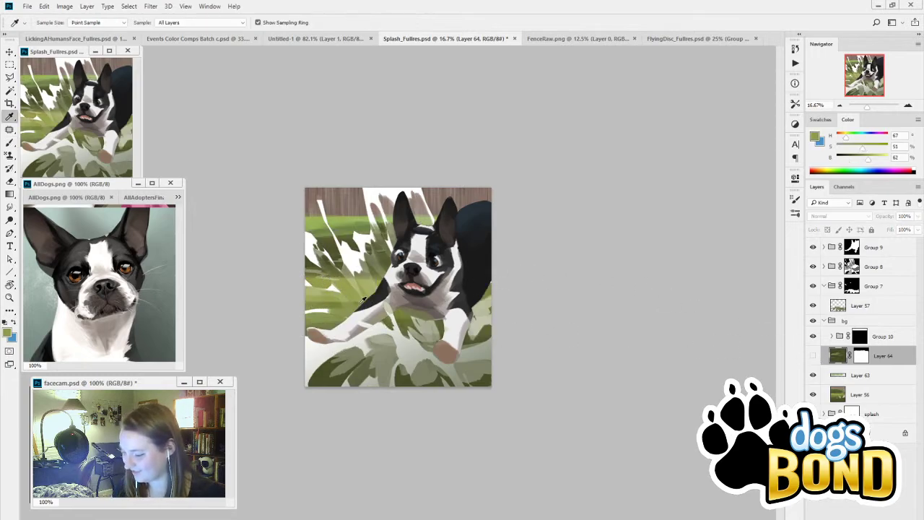
click(813, 356)
key(b)
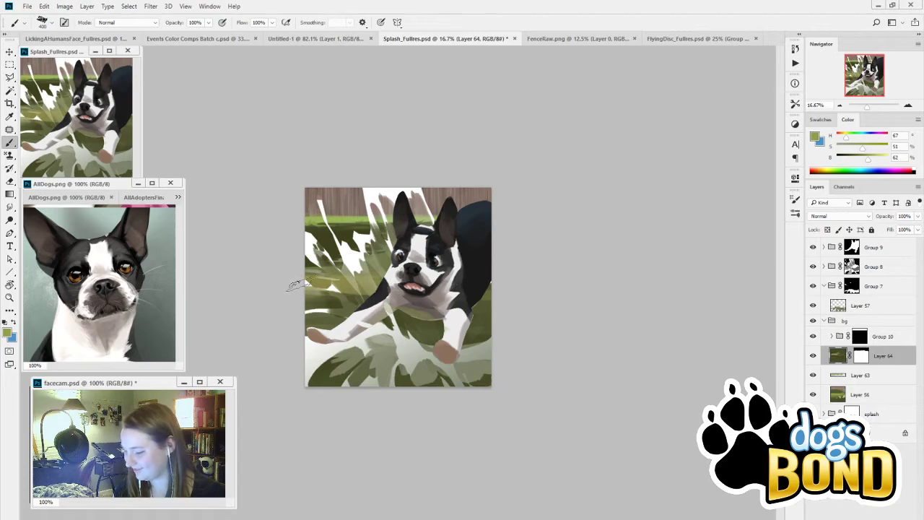
Step: Hide Groups 8, 9 and 7 to expose the bare lawn, and sample its dark green (H 65, S 54, B 26) for painting
key(i)
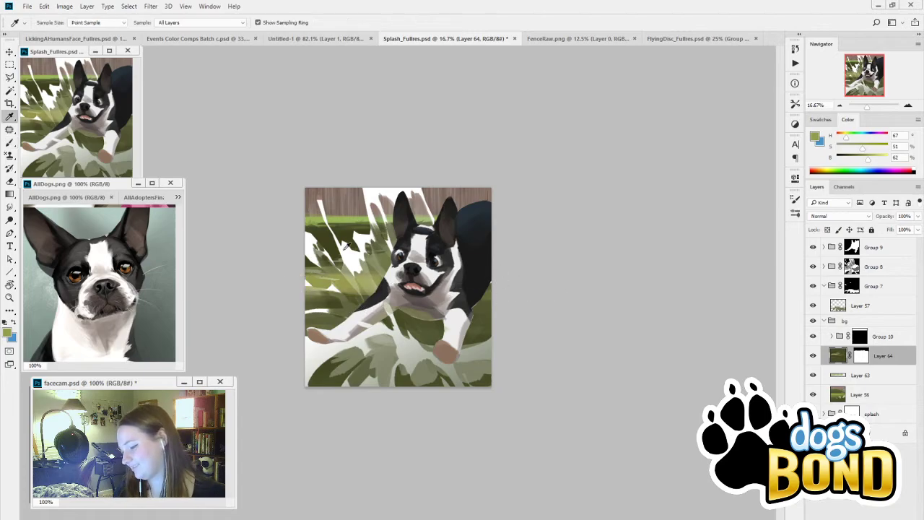
click(813, 267)
click(813, 247)
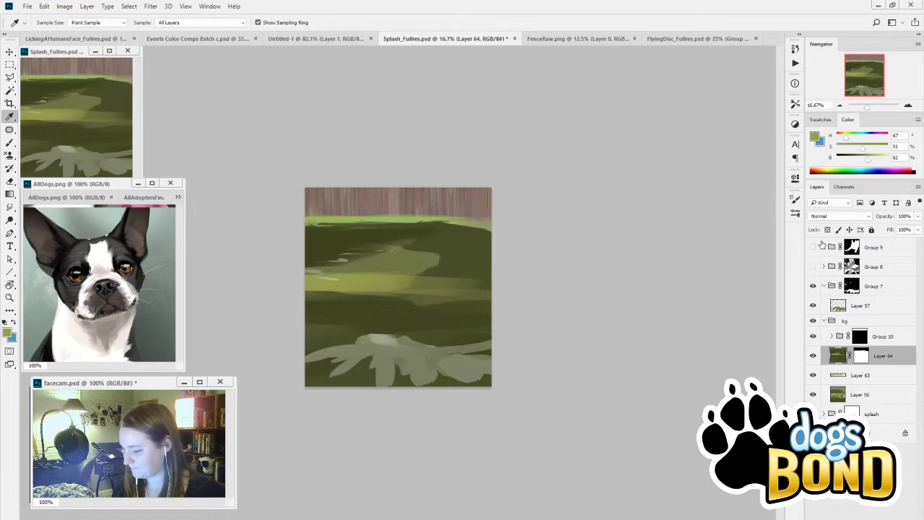
click(812, 286)
click(329, 305)
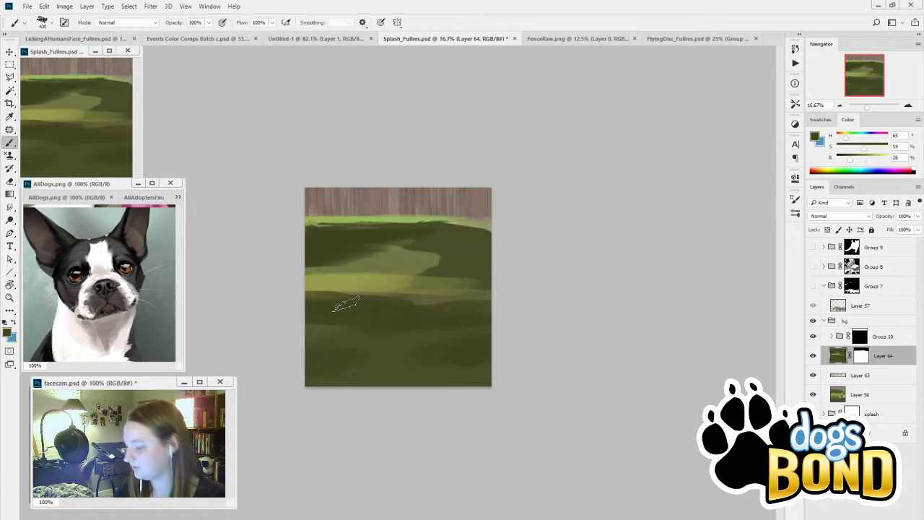
key(b)
Step: Darken the green to H 65, S 55, B 24, enlarge the brush for the lawn's shadow areas, and show Group 9
key(i)
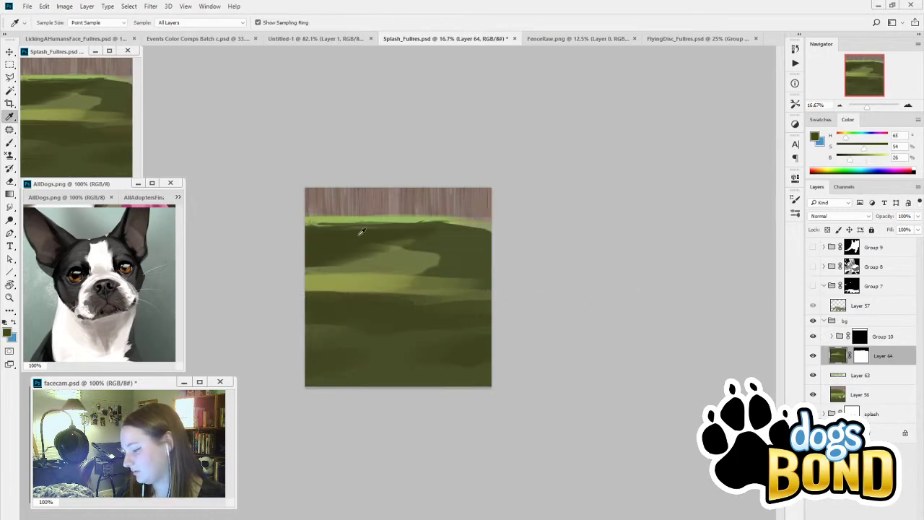
click(849, 159)
key(b)
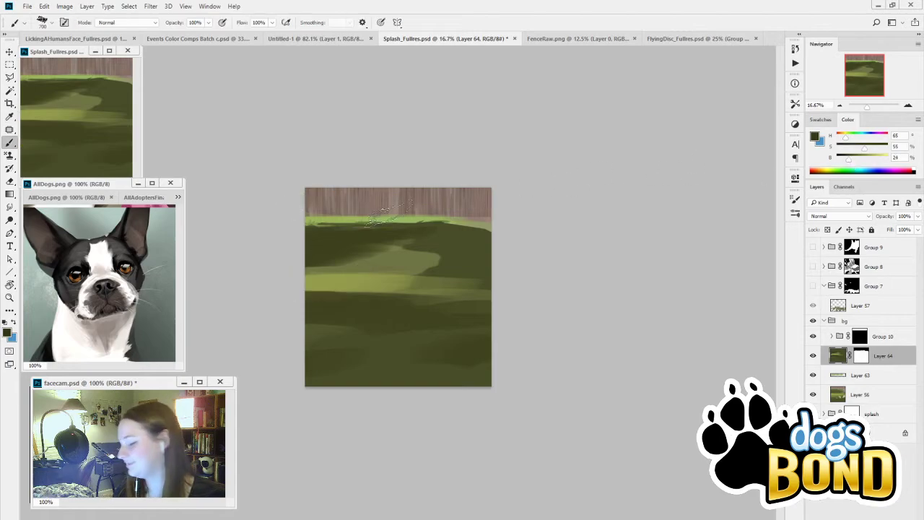
key(bracketright)
key(bracketright)
key(bracketright)
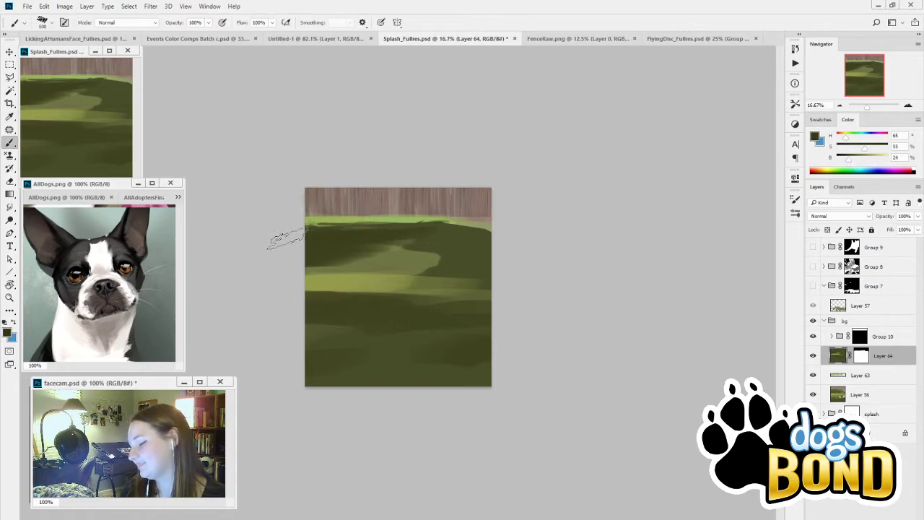
click(813, 247)
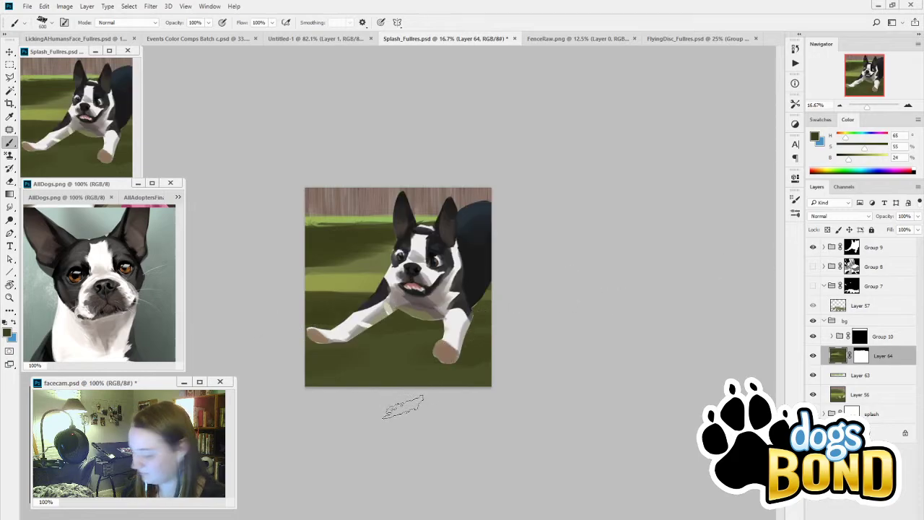
Step: Try a dark green gradient rising from below the canvas over the lawn on Layer 64
key(g)
drag(417, 411, 413, 188)
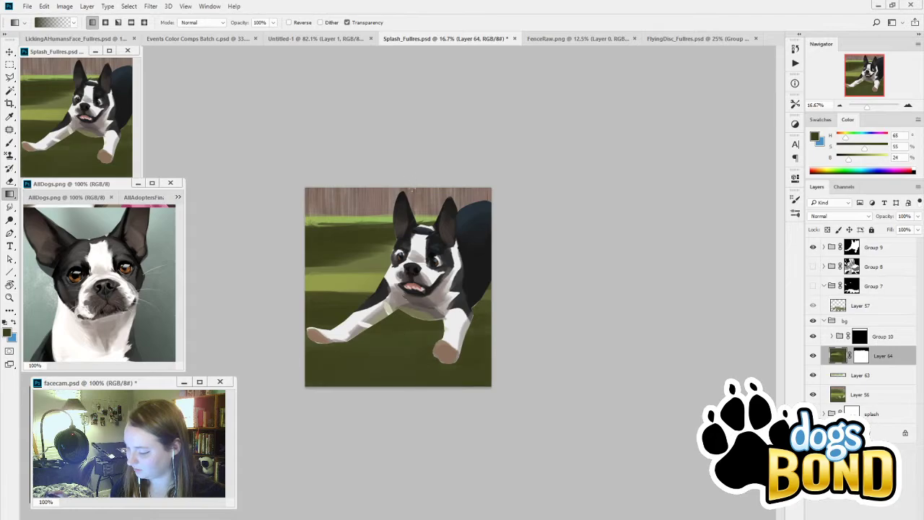
key(ctrl+z)
Step: Sample the mid green lawn patch (H 69, S 42, B 46) and lay a gradient upward from below the canvas on Layer 64
key(b)
alt+click(382, 264)
key(g)
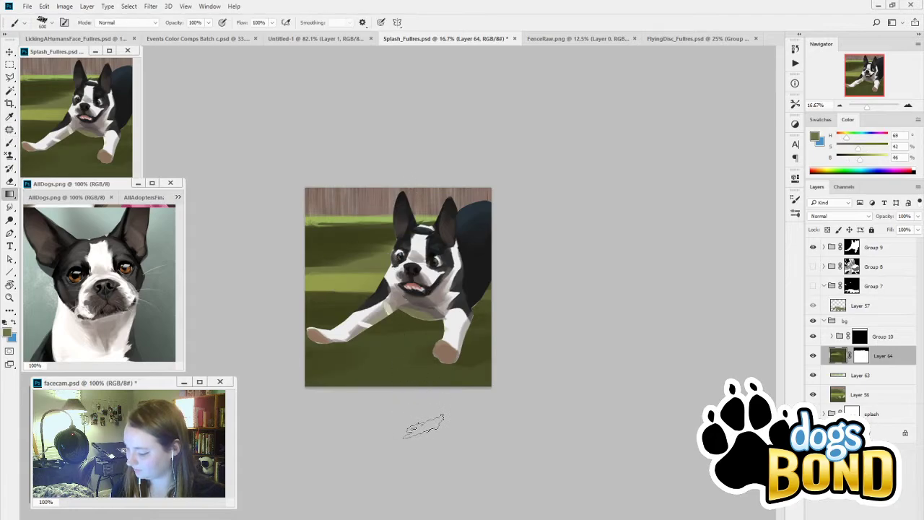
drag(425, 424, 395, 216)
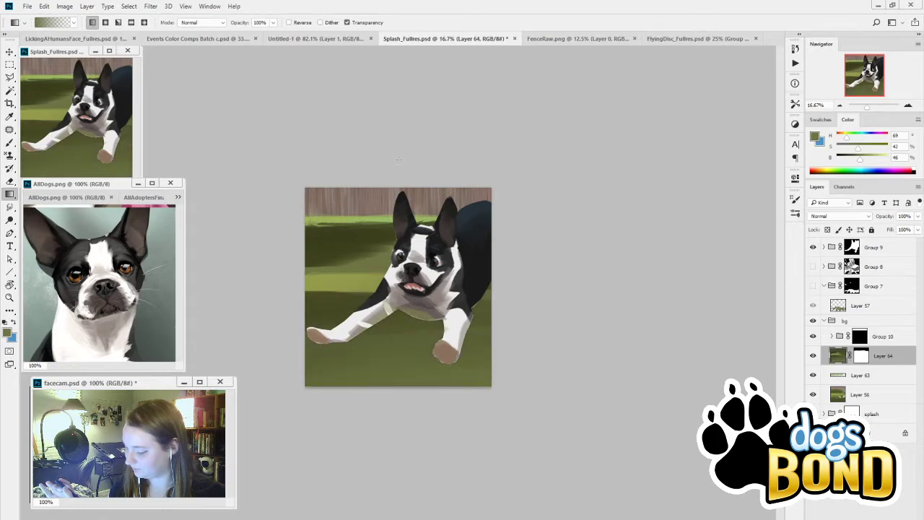
Step: Check the lawn gradient with Groups 7 and 8 shown, and hide both groups again
click(809, 307)
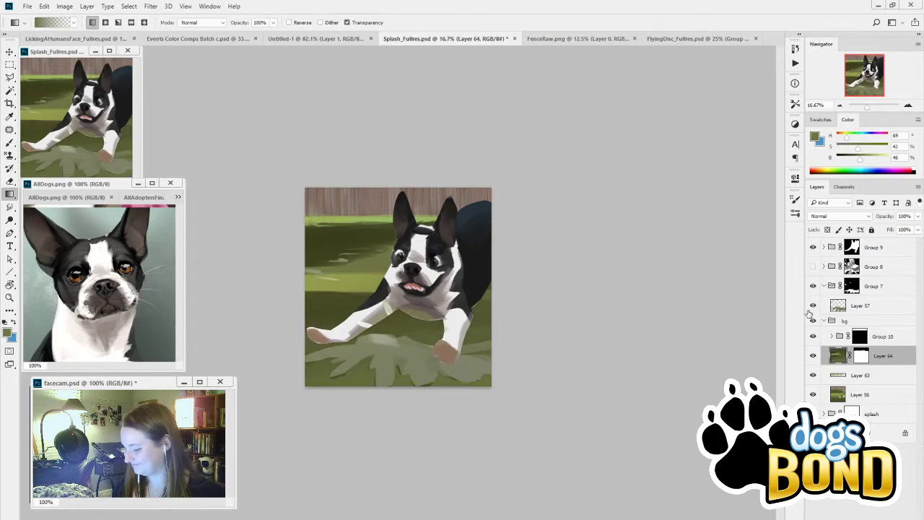
click(814, 266)
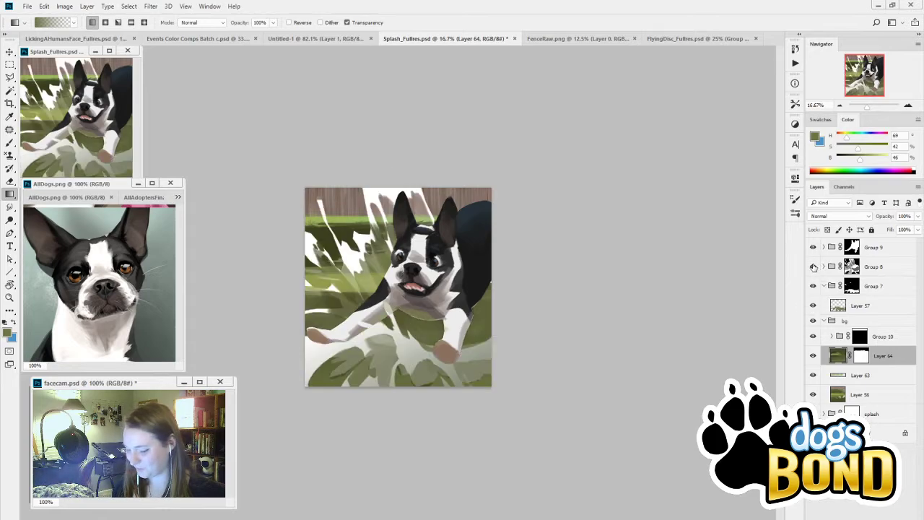
click(813, 267)
click(813, 285)
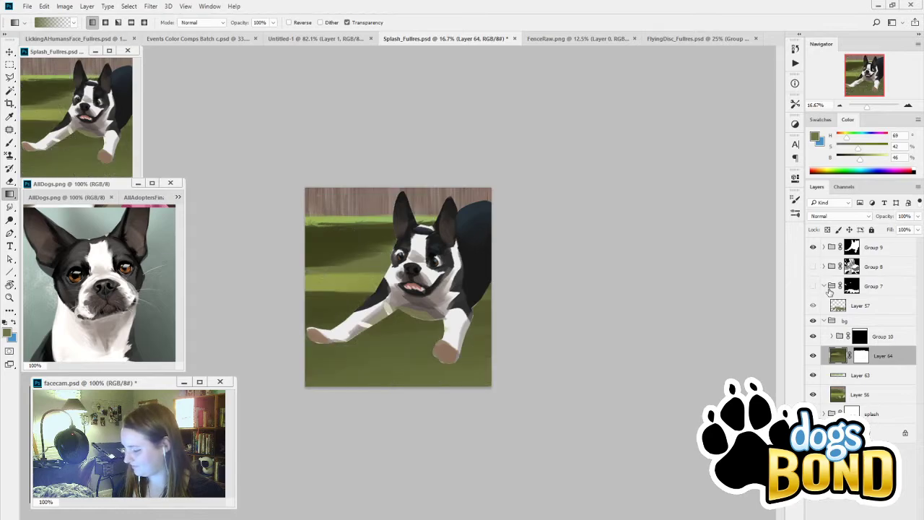
Step: Sample the dark lawn green (H 65, S 55, B 24) and lay a gradient upward over the near lawn, replacing the first attempt
alt+click(325, 247)
key(b)
key(g)
drag(402, 402, 404, 291)
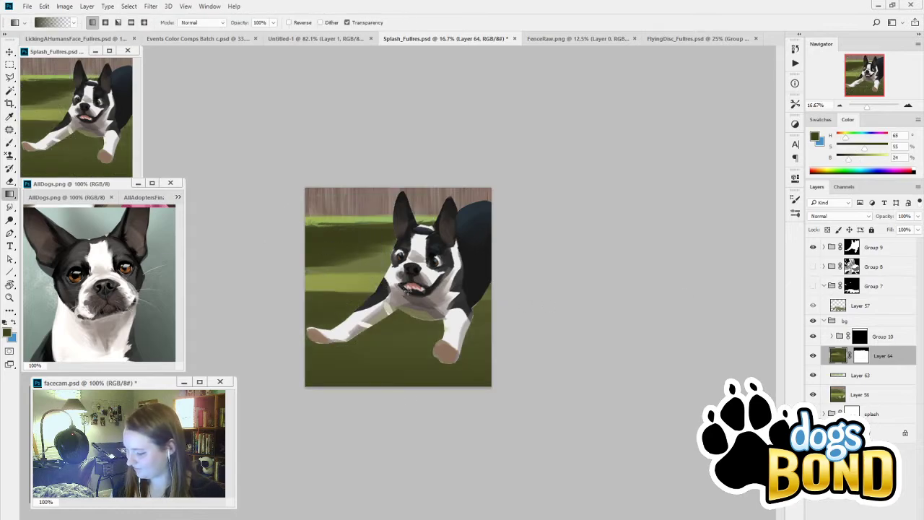
key(ctrl+z)
drag(407, 372, 446, 212)
Step: Lower the green's brightness to 17 and redraw the gradient from below the canvas up to the dog's chest
click(844, 158)
key(ctrl+z)
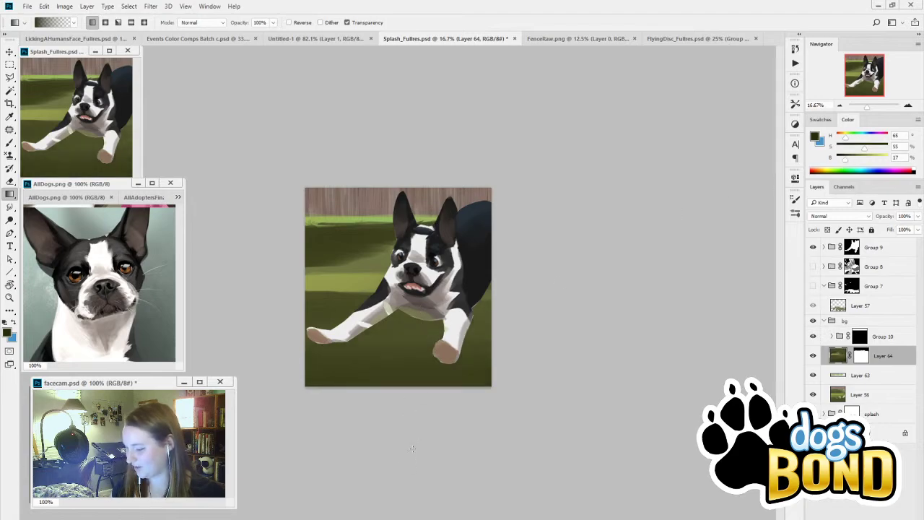
drag(412, 449, 411, 304)
Step: Compare the darkened lawn by toggling Groups 7, 8 and 9, leaving only Group 8 hidden
click(813, 286)
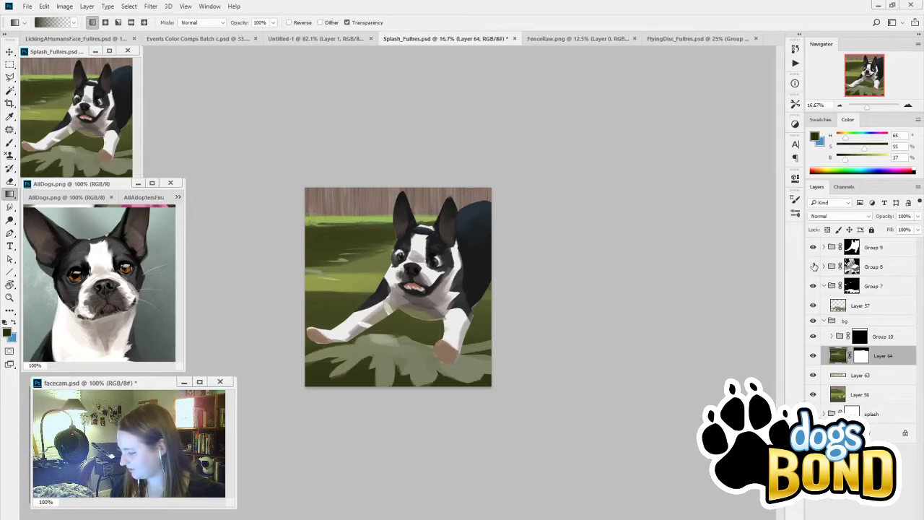
click(814, 267)
click(813, 248)
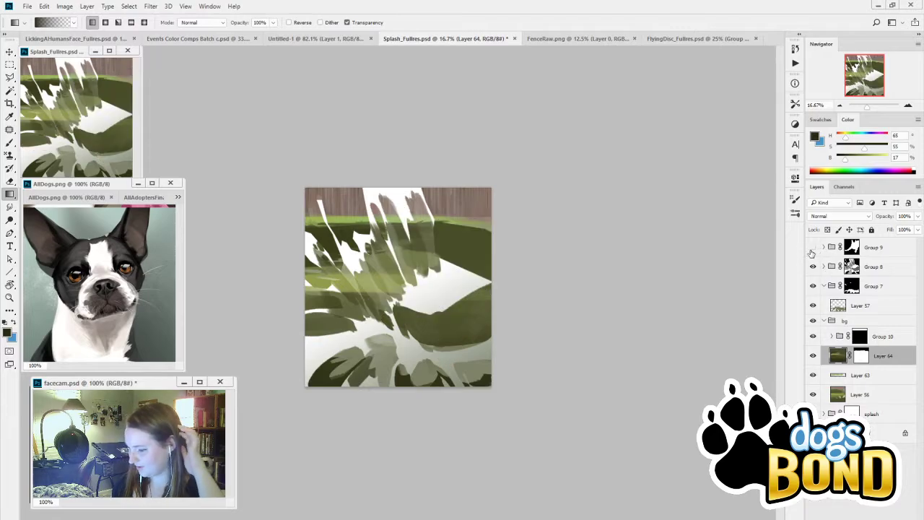
click(813, 247)
click(814, 267)
click(814, 286)
click(814, 286)
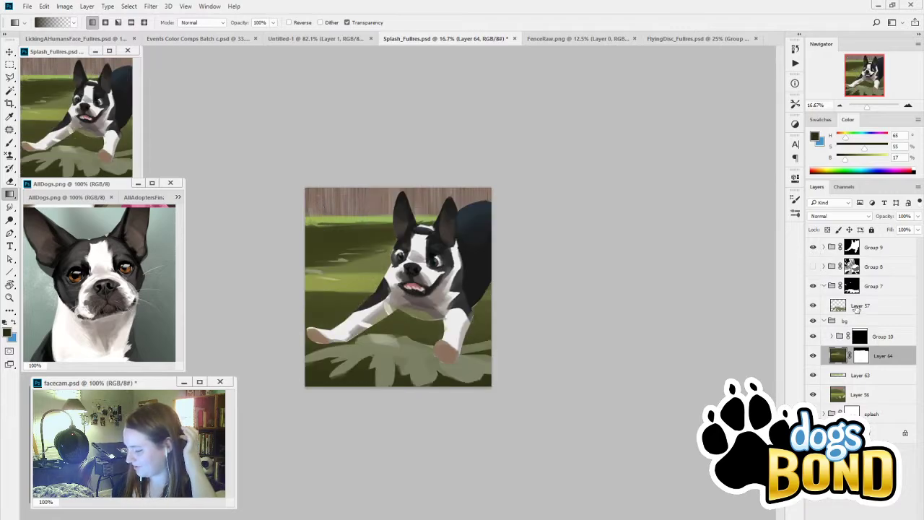
Step: Select Layer 57 in Group 7, sample the pale grey-green (H 68, S 13, B 64), and spread it over the foreground splash with a gradient
click(850, 292)
click(866, 306)
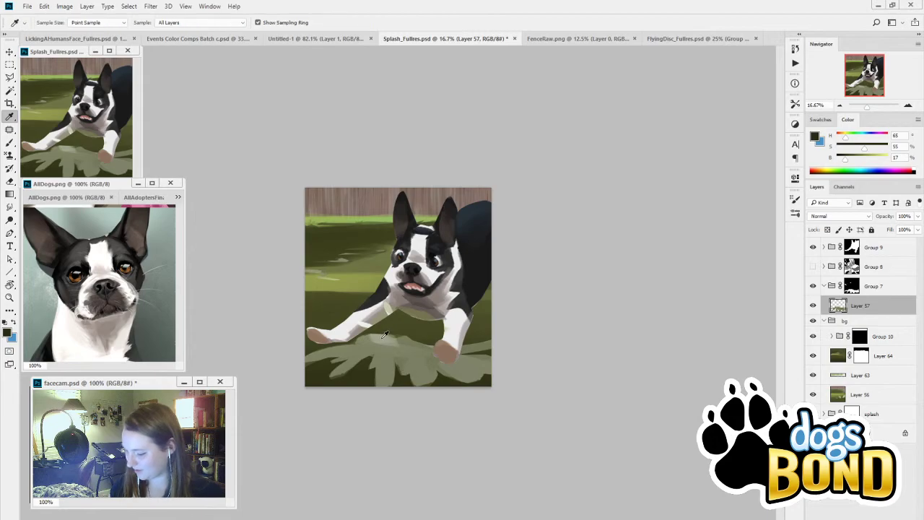
alt+click(390, 336)
drag(408, 370, 496, 193)
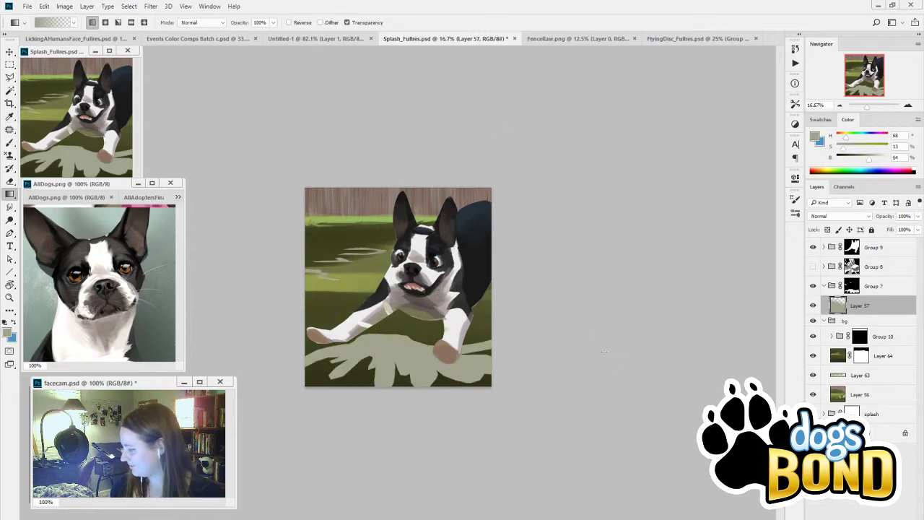
key(ctrl+z)
key(ctrl+z)
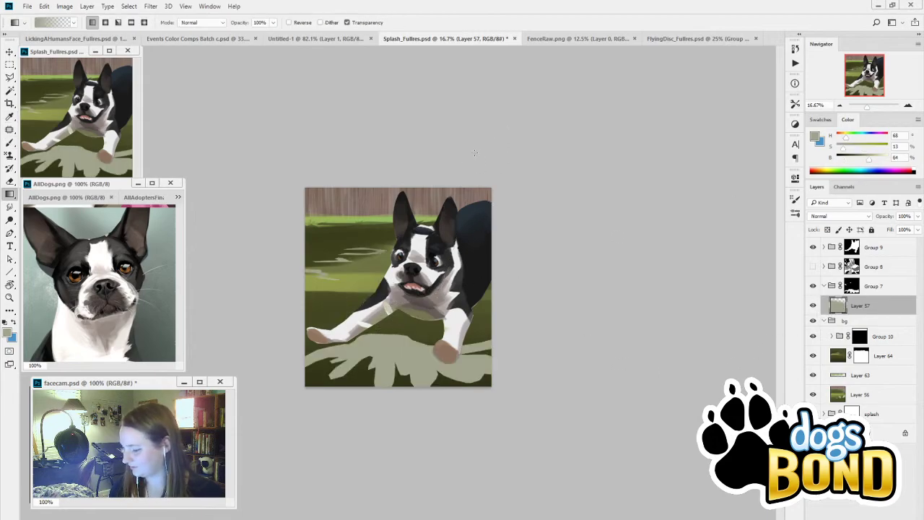
Step: Recolour the foreground splash on Layer 57 with gradients, first in neutral grey (S 0) and then in a cooler grey-green (H 95, S 10, B 64)
drag(847, 138, 836, 148)
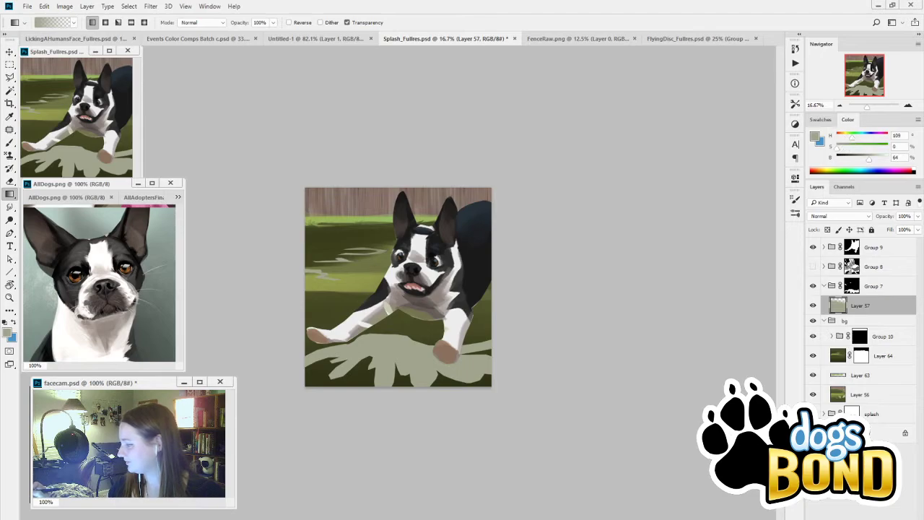
drag(500, 214, 518, 144)
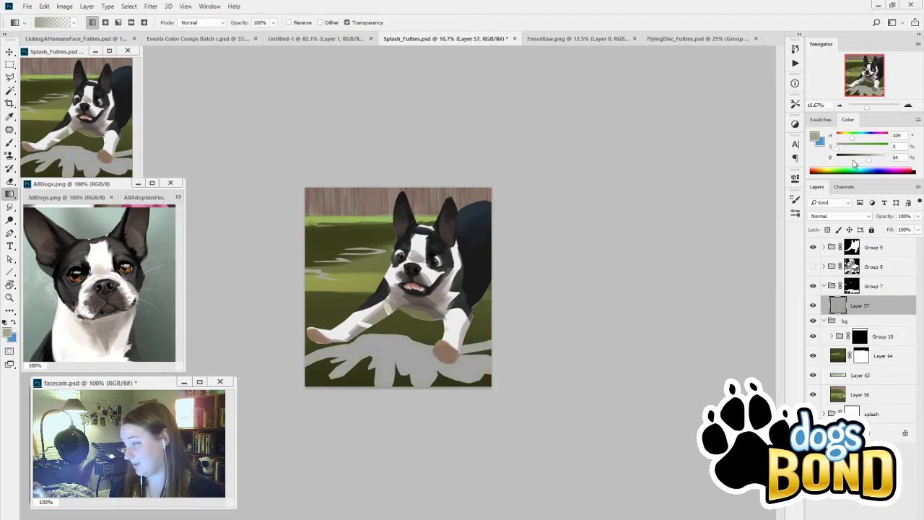
drag(538, 186, 601, 147)
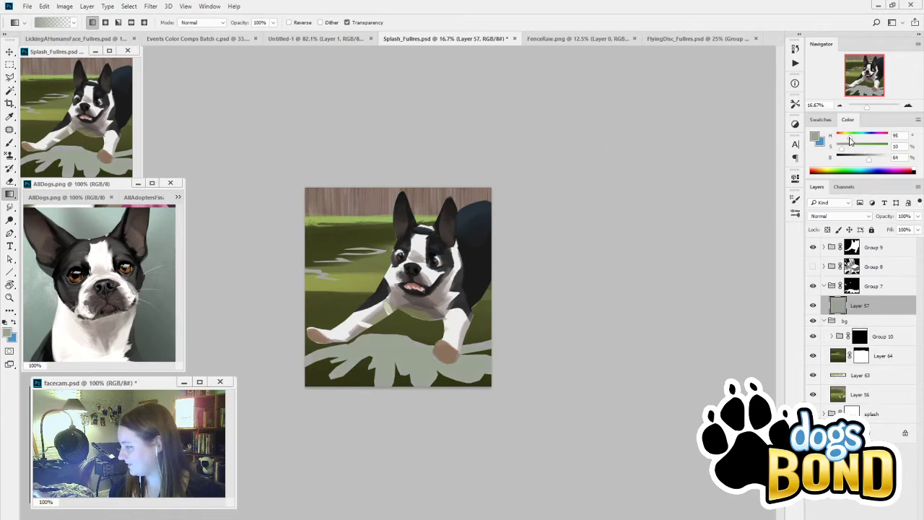
Step: Fill Layer 57 with a greener grey (H 92, S 23, B 64) and check the lawn by hiding it and toggling Layer 63
key(shift+alt+BackSpace)
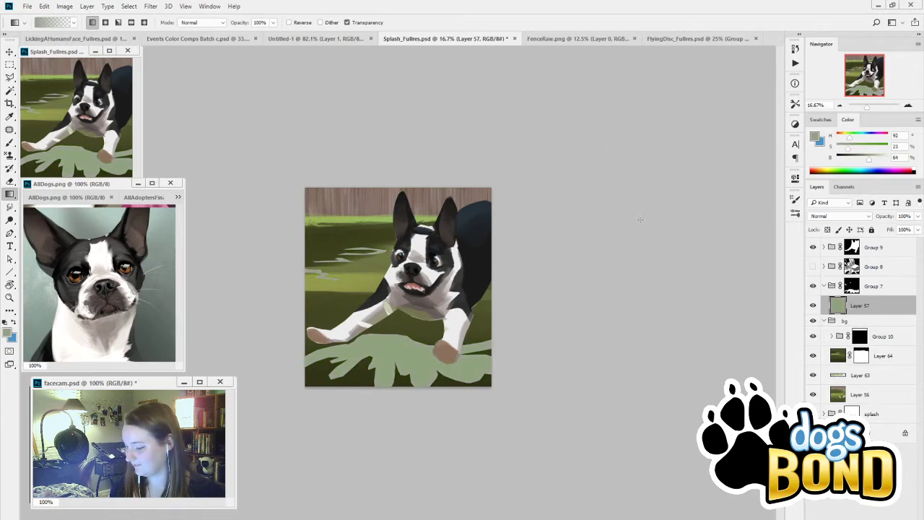
click(813, 306)
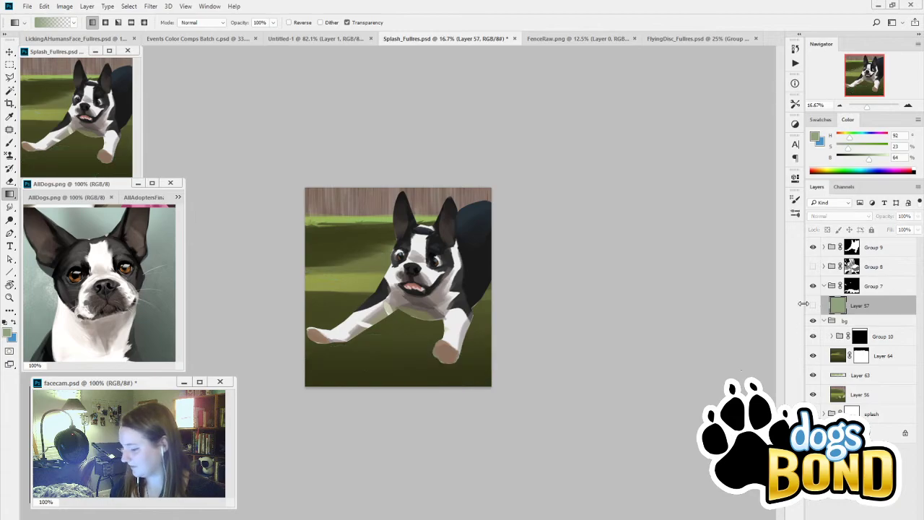
click(812, 376)
click(813, 376)
Step: Hide the bg group and sample the muted olive (H 69, S 22, B 51) from the original foreground splash
click(813, 322)
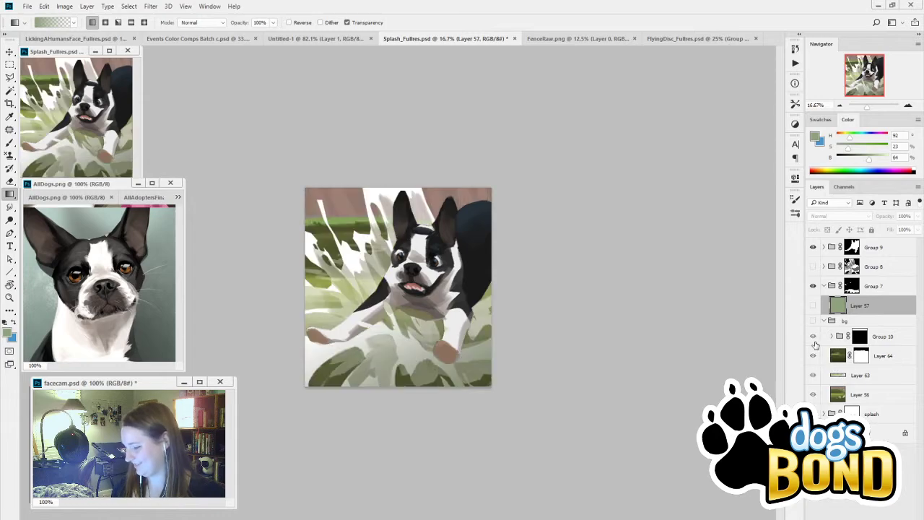
key(i)
click(360, 359)
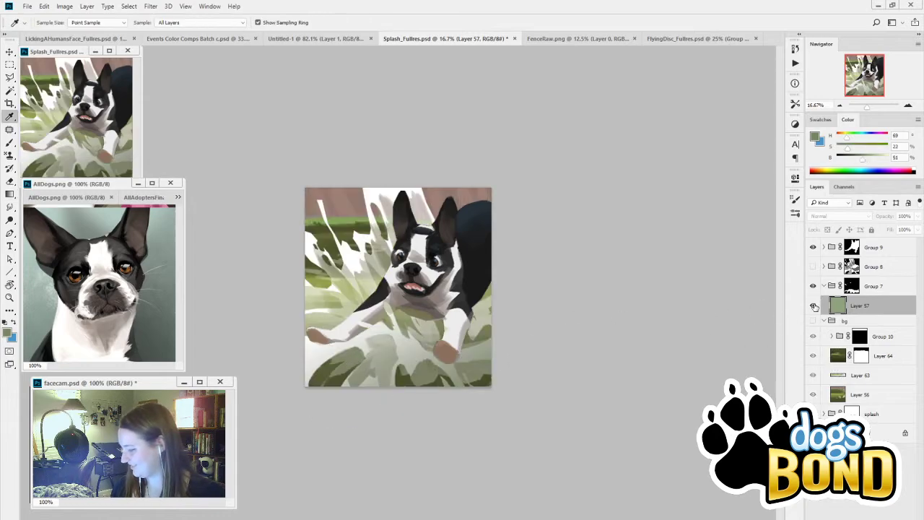
Step: Show Layer 57, Group 8 and the bg group, collapse bg, and cover Layer 57 with a gradient of the sampled olive
click(814, 306)
click(812, 267)
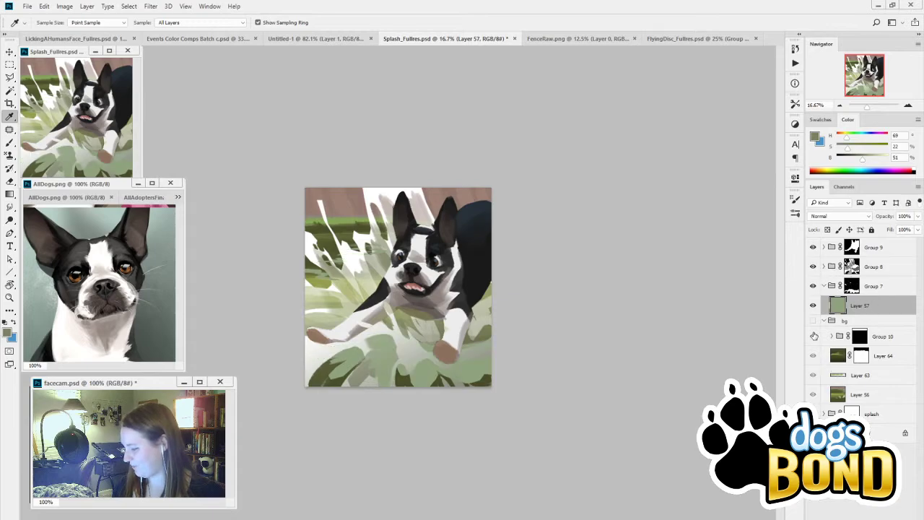
click(812, 321)
click(824, 321)
key(g)
drag(585, 334, 697, 325)
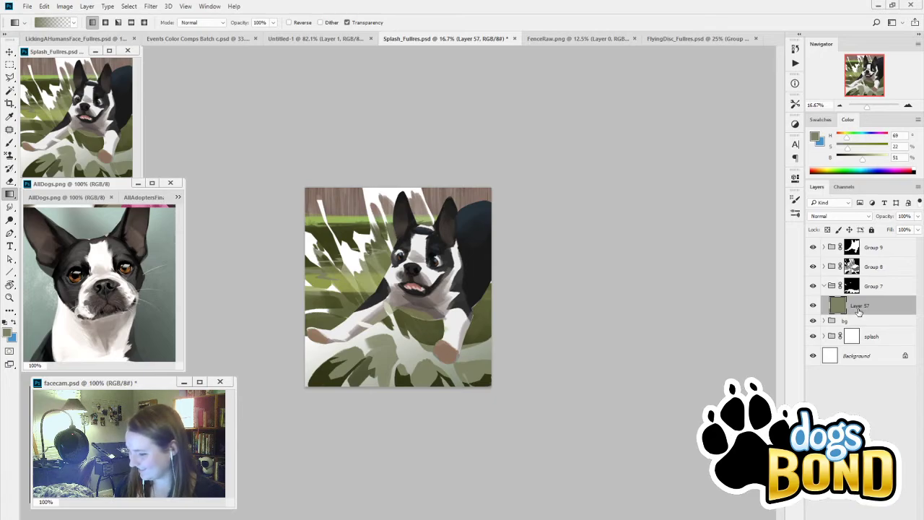
Step: Raise the olive's brightness to 86 and draw a gradient on Layer 57 from the canvas's lower edge up to below the dog's chest
drag(863, 158, 880, 159)
key(b)
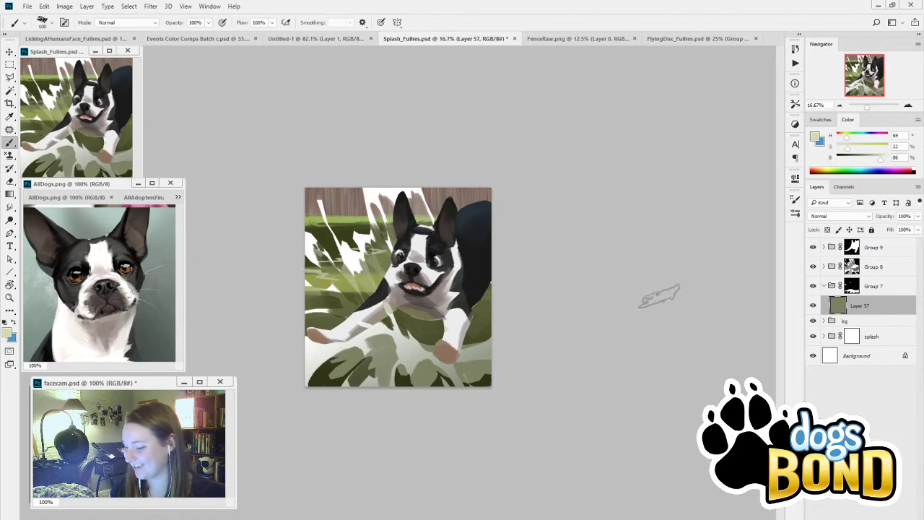
key(g)
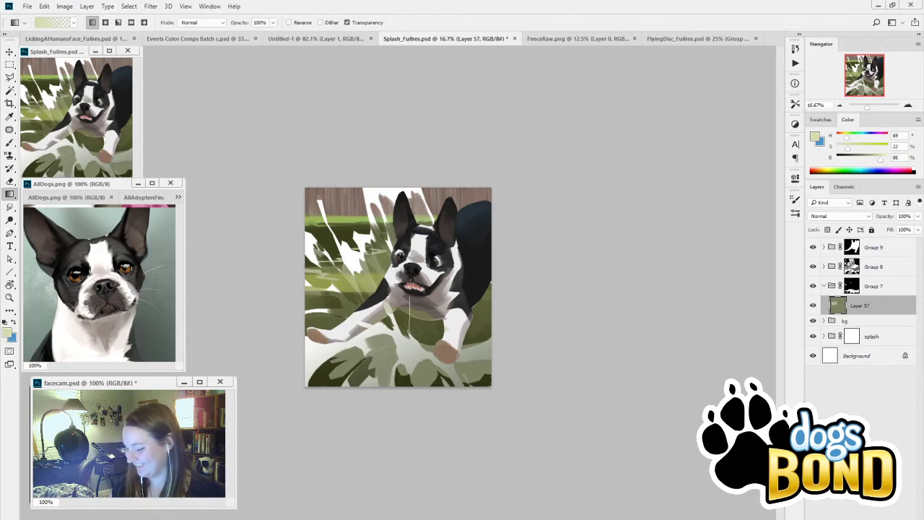
click(851, 286)
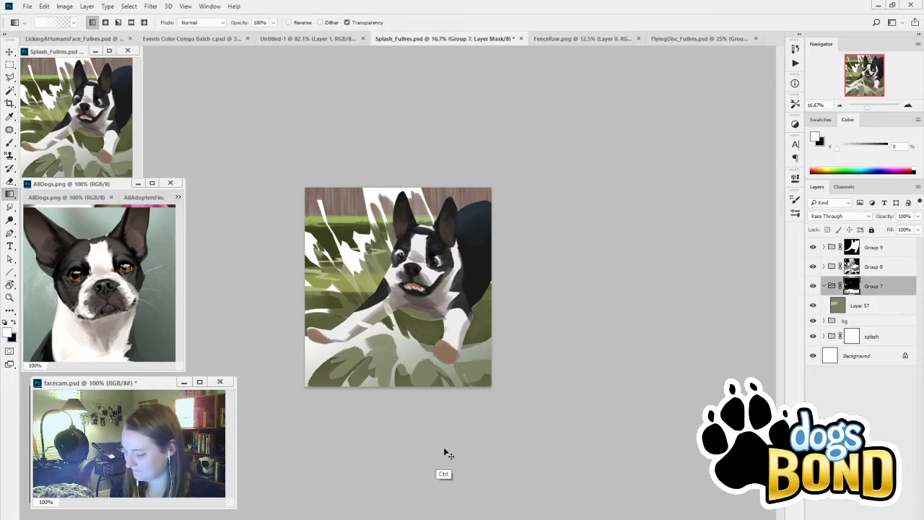
key(ctrl+z)
click(836, 306)
drag(433, 393, 426, 328)
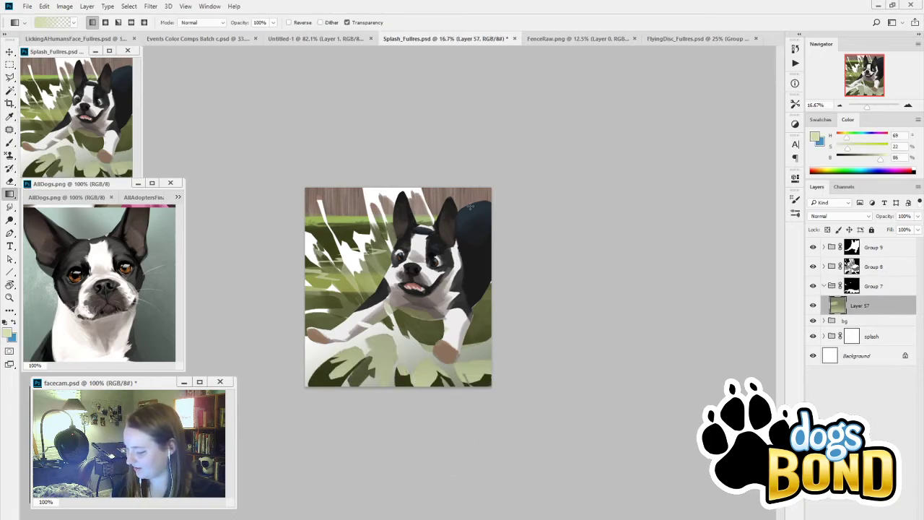
Step: Try painting black strokes on Group 7's mask to cut back the pale splash beneath the dog's outstretched leg
click(852, 286)
key(i)
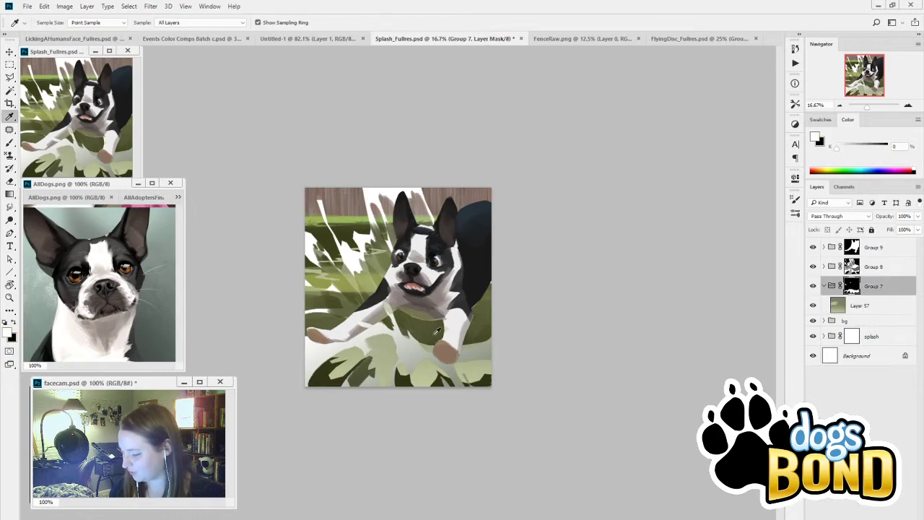
click(434, 335)
key(b)
drag(410, 344, 394, 367)
key(ctrl+z)
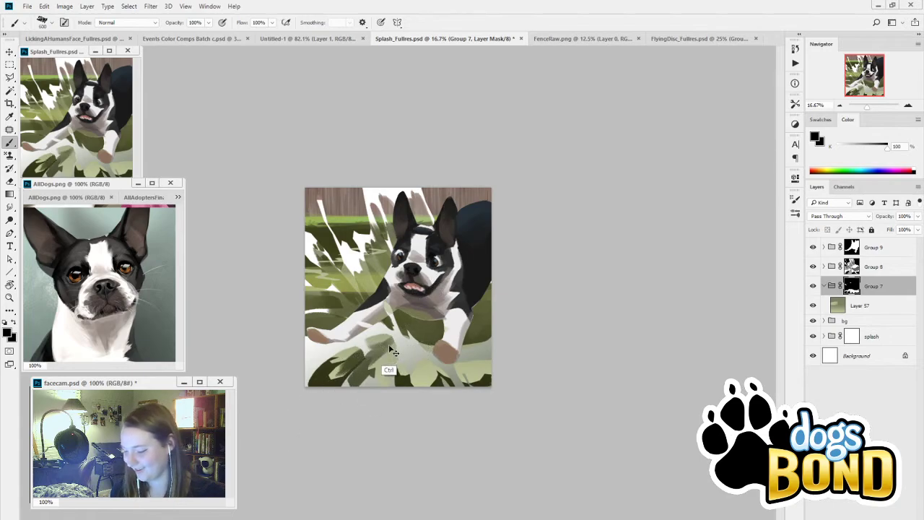
drag(365, 350, 347, 363)
key([)
key([)
key([)
key([)
key([)
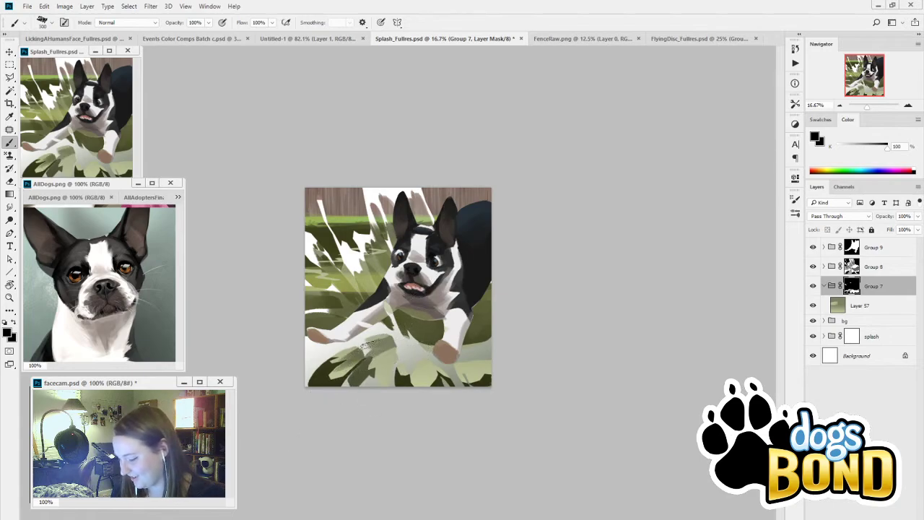
key(bracketright)
key(bracketright)
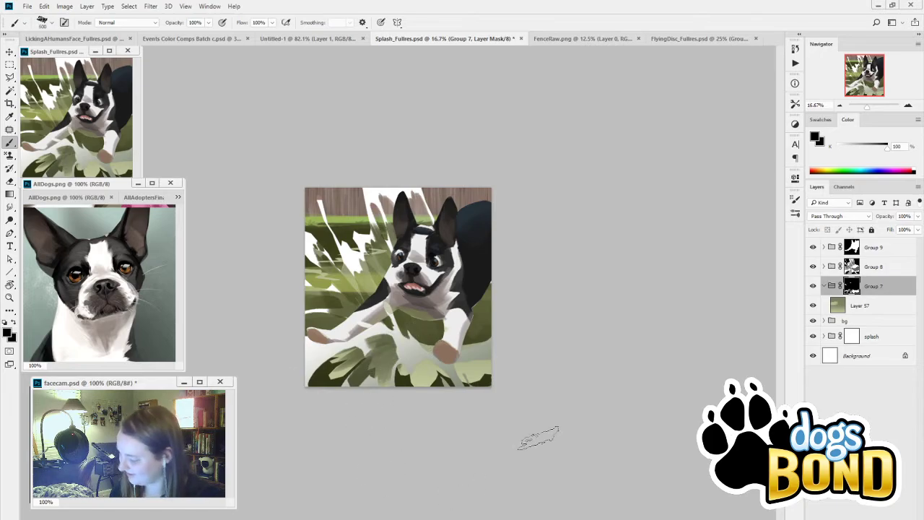
Step: Hide Group 8 and try masking Group 7's splash beneath the dog's chest and around the near paw with smaller brushes
click(813, 267)
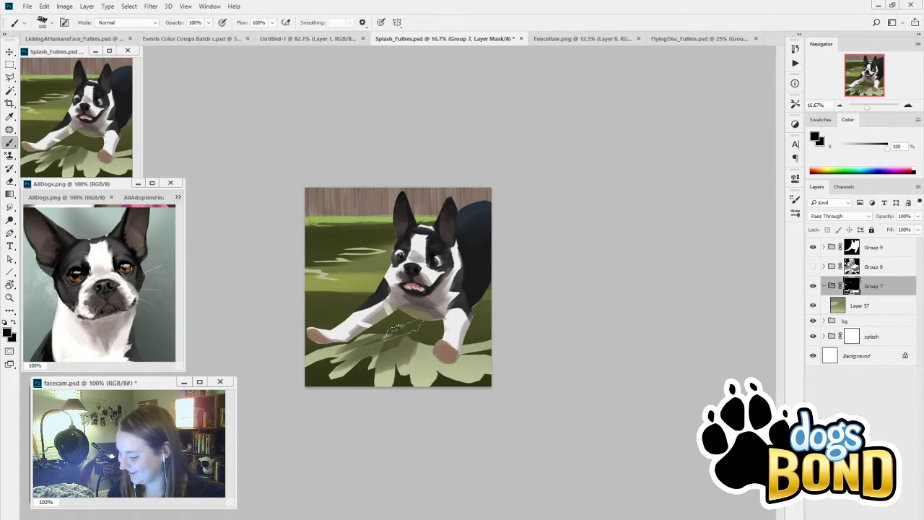
click(908, 105)
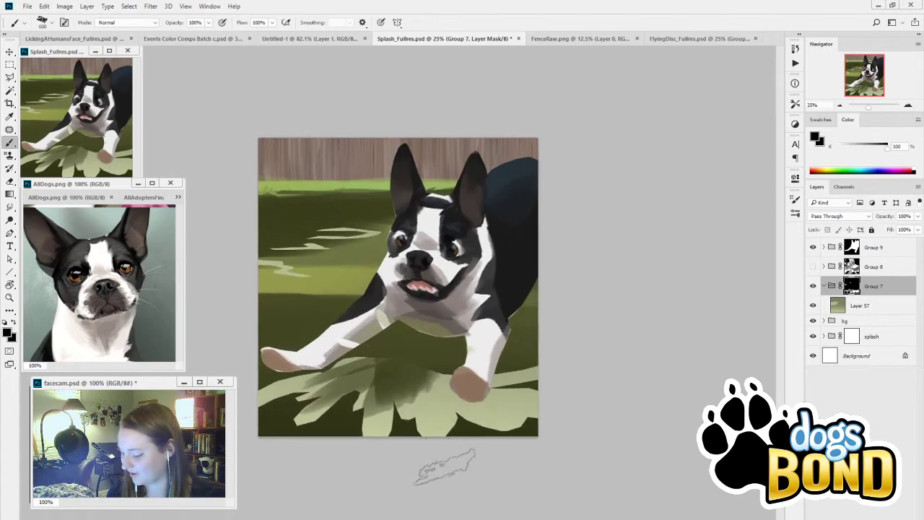
drag(419, 350, 447, 411)
key(ctrl+z)
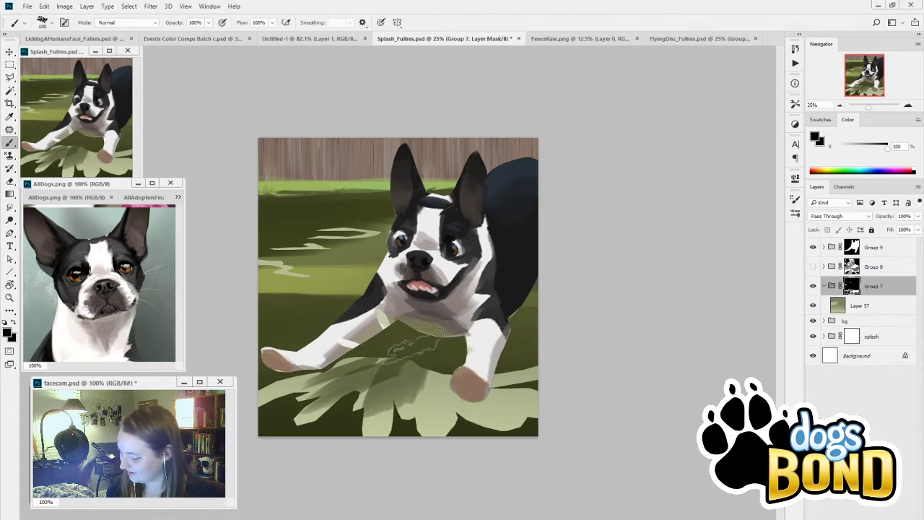
drag(412, 350, 455, 426)
key(bracketleft)
key(bracketleft)
key(bracketleft)
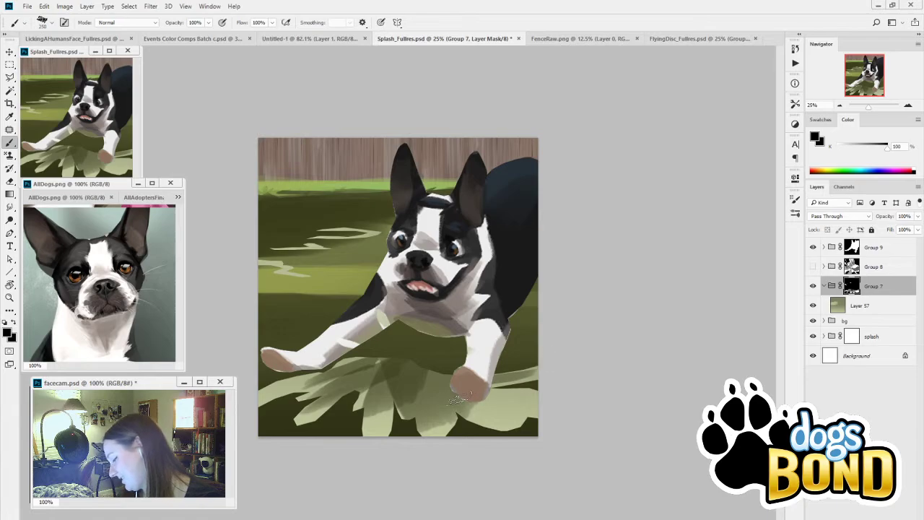
key(bracketright)
drag(465, 400, 545, 403)
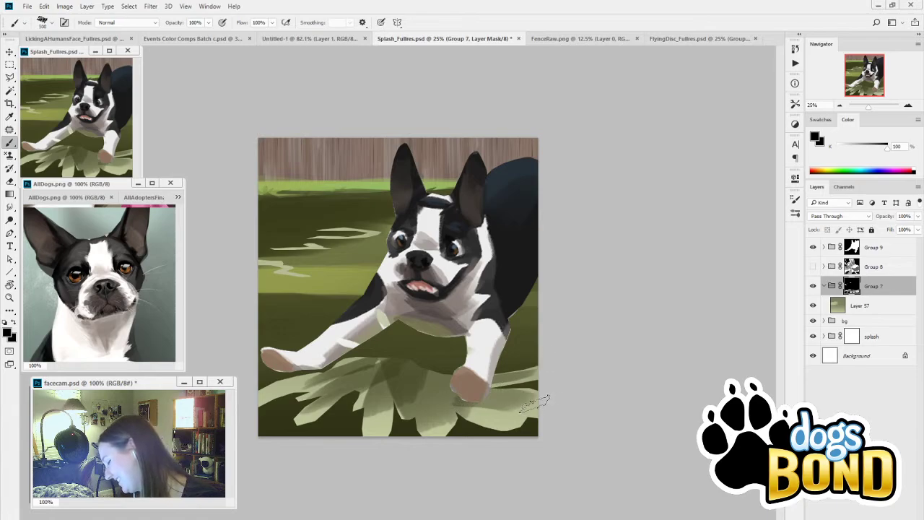
alt+click(464, 395)
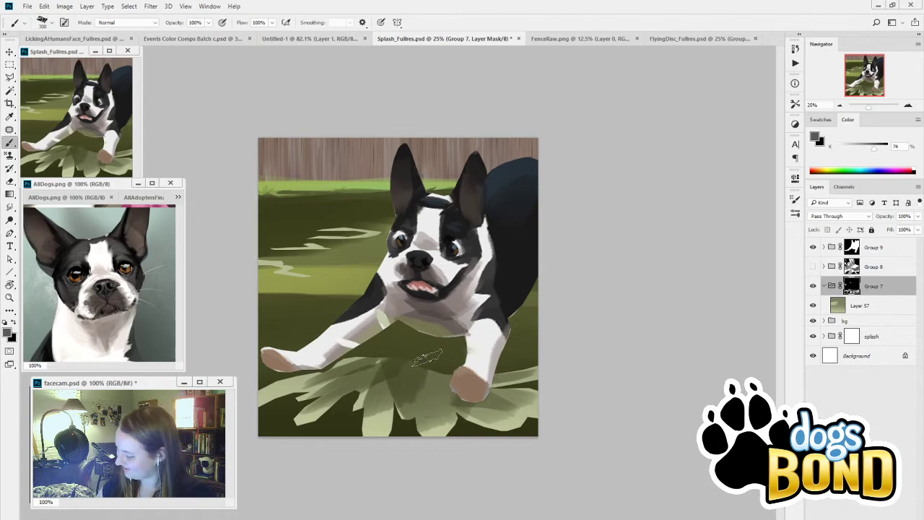
Step: Revert the mask painting through the history to the last gradient on Layer 57
click(795, 49)
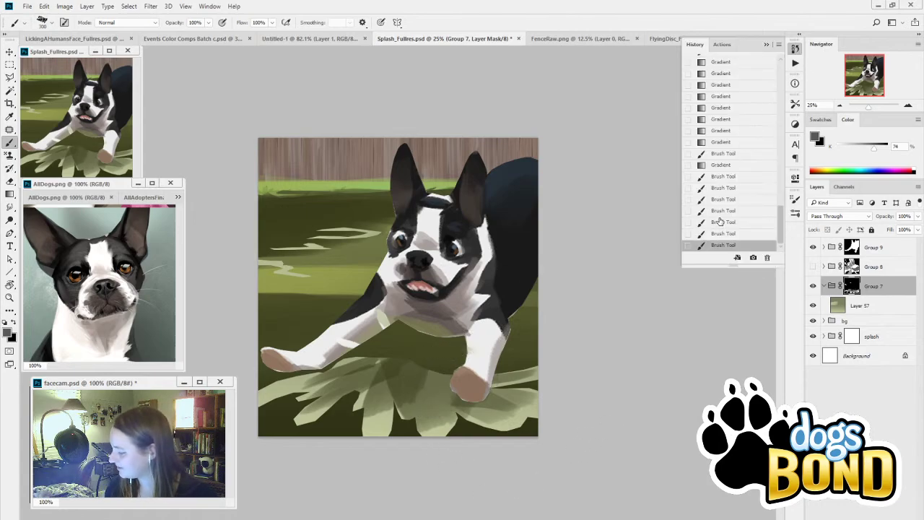
click(725, 176)
click(745, 153)
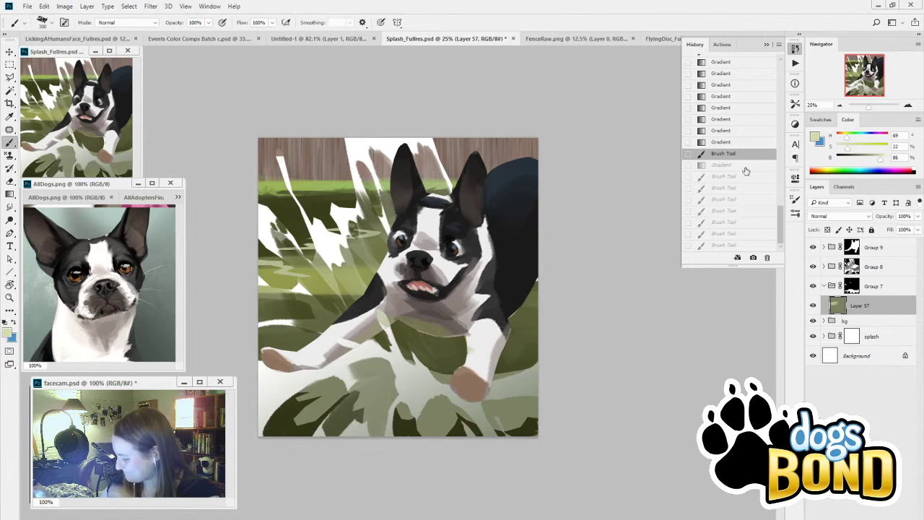
click(736, 166)
Step: Try a black stroke on Group 7's mask across the splash beside the near paw, and undo it
click(869, 289)
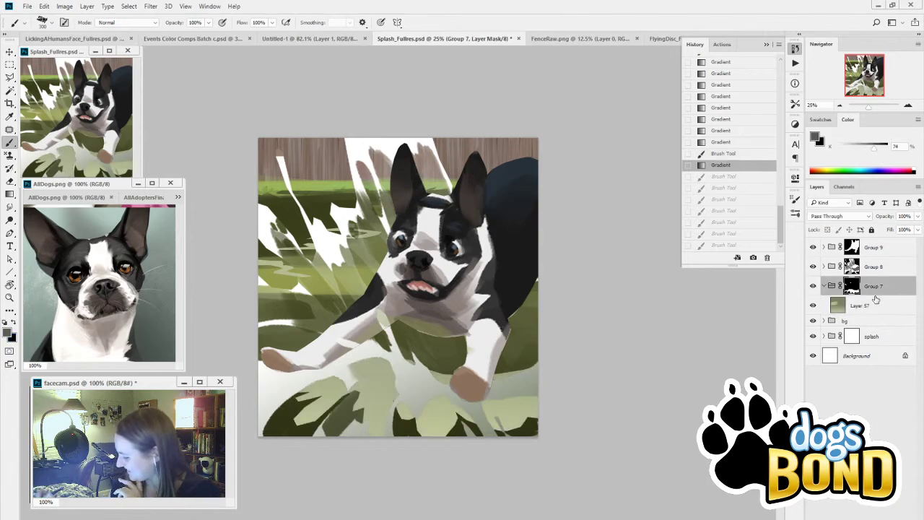
alt+click(445, 359)
drag(438, 379, 443, 491)
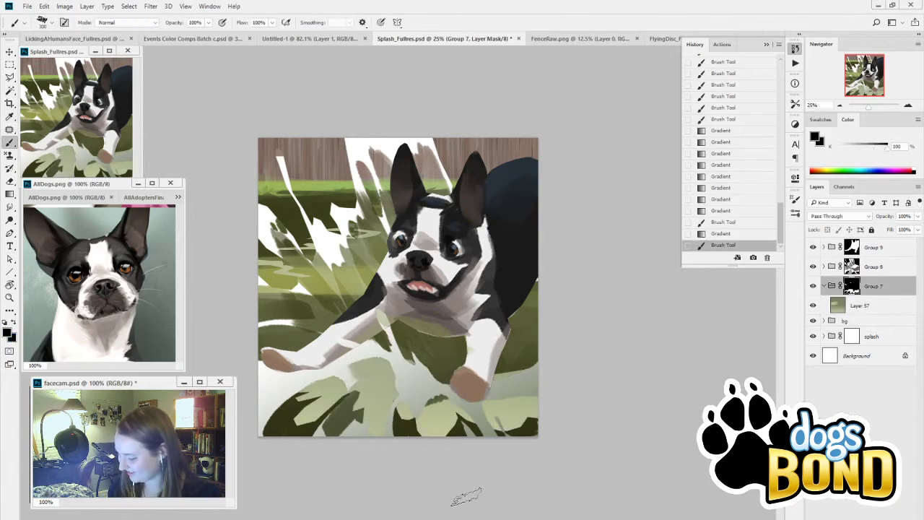
key(ctrl+z)
key(ctrl+shift+z)
key(ctrl+z)
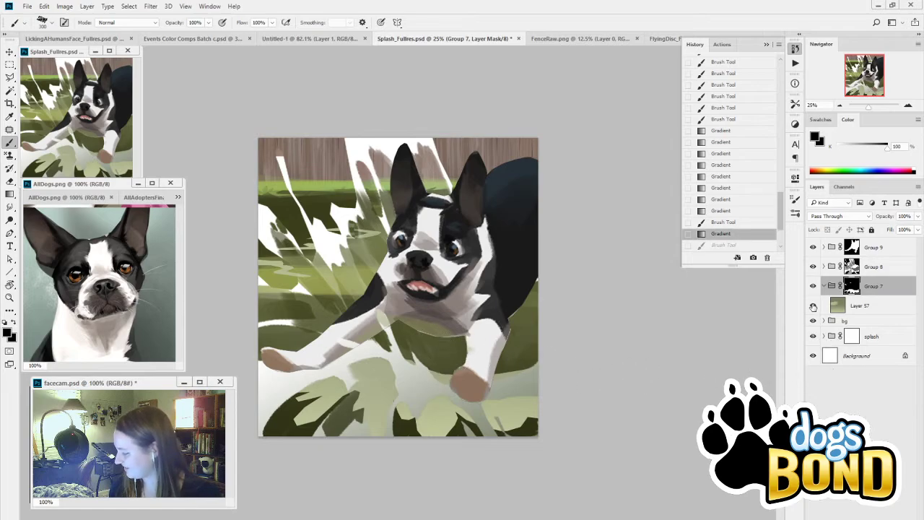
Step: Compare the foreground splash by toggling Layer 57, Group 7 and the bg group, leaving only Group 7 hidden
click(813, 305)
click(813, 305)
click(813, 286)
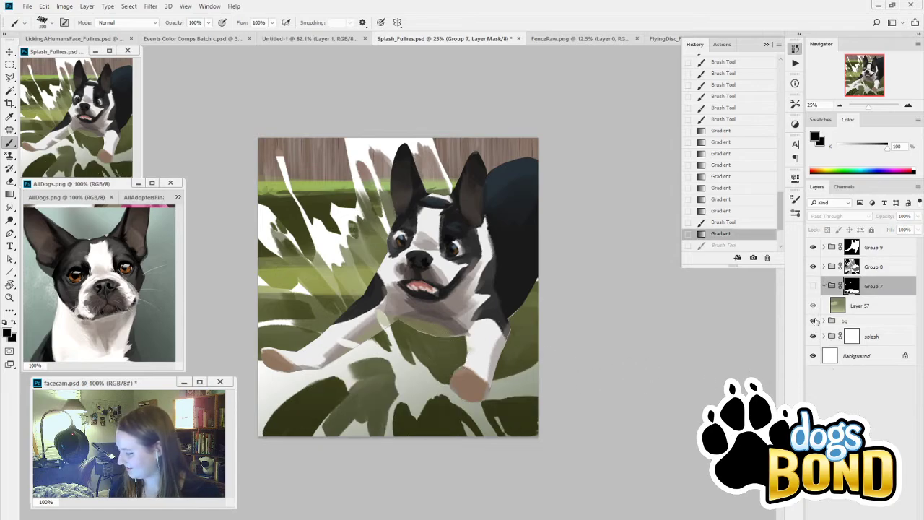
click(814, 306)
click(813, 306)
click(813, 306)
click(813, 286)
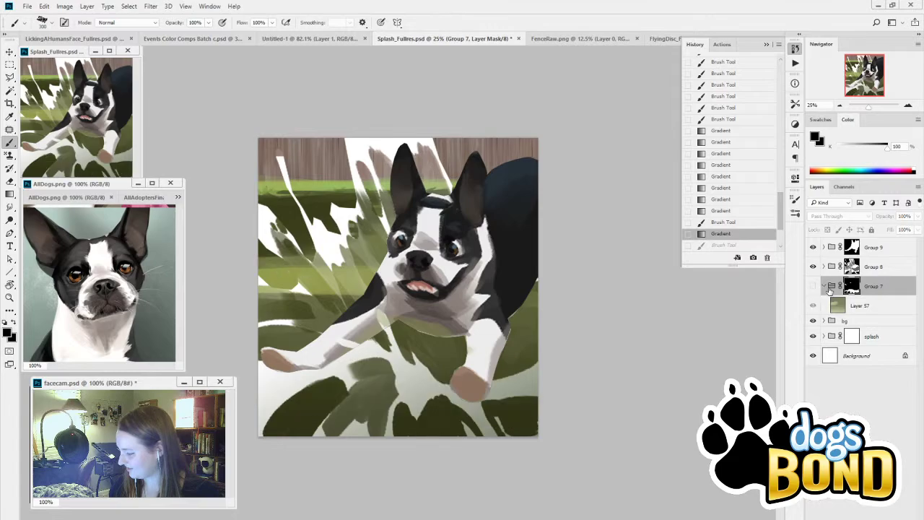
click(813, 322)
click(814, 323)
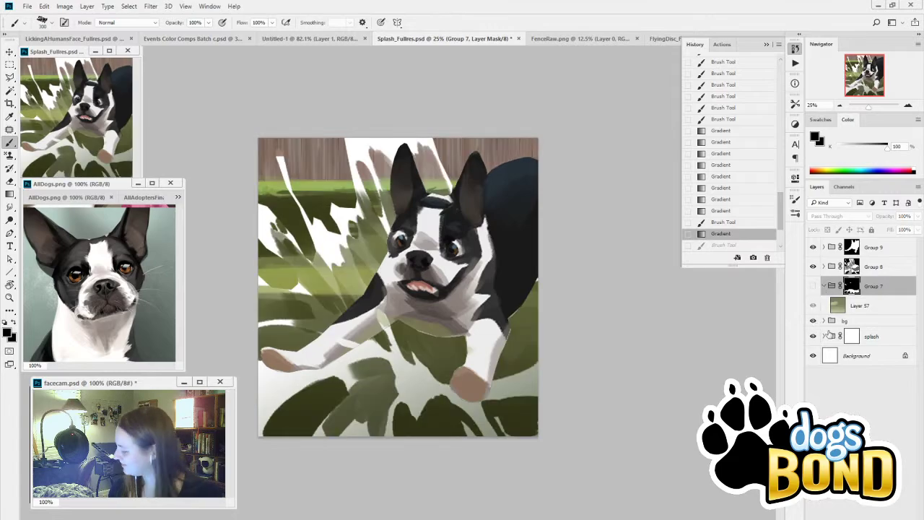
Step: Expand the bg group, load Group 7's mask as a selection, and clear that selection
click(825, 321)
ctrl+click(852, 287)
ctrl+click(852, 287)
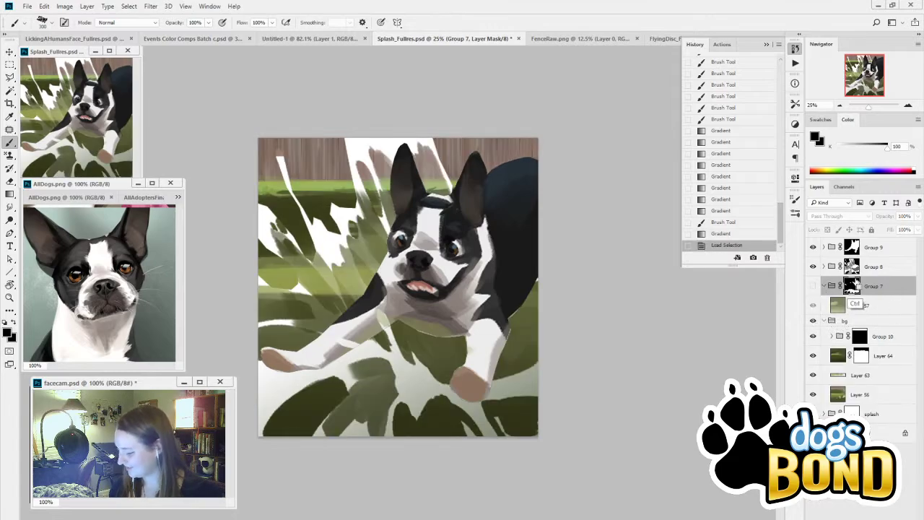
key(ctrl+d)
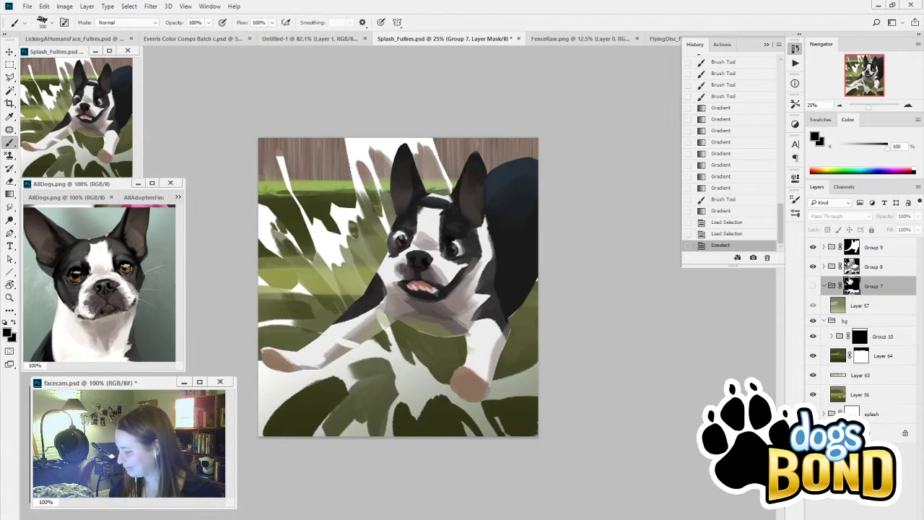
Step: Add a new layer above Layer 58 in Group 8 and cover it with a gradient of white sampled from the splash
click(824, 267)
click(871, 289)
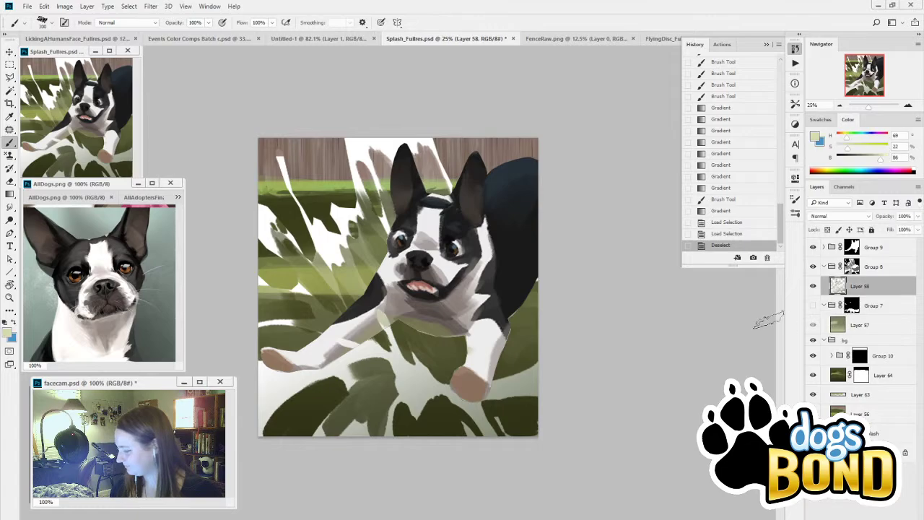
alt+click(386, 139)
key(ctrl+shift+alt+n)
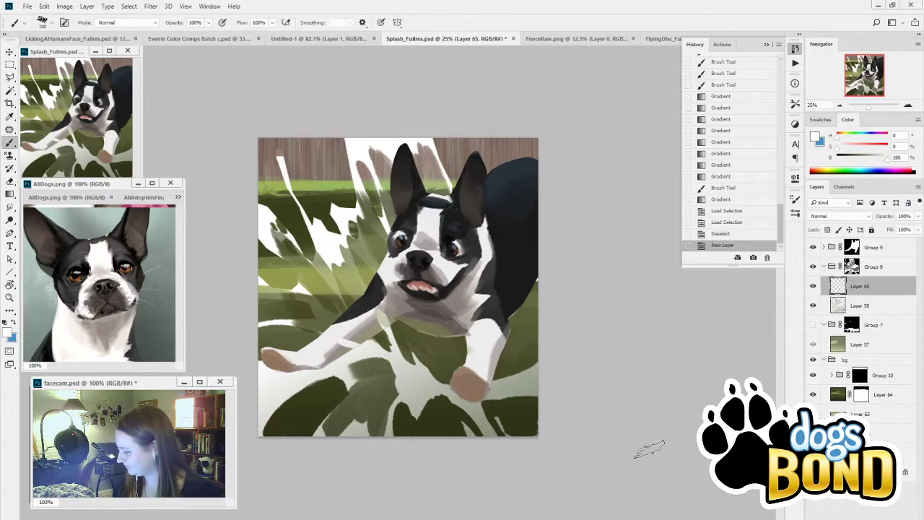
key(g)
drag(580, 430, 677, 477)
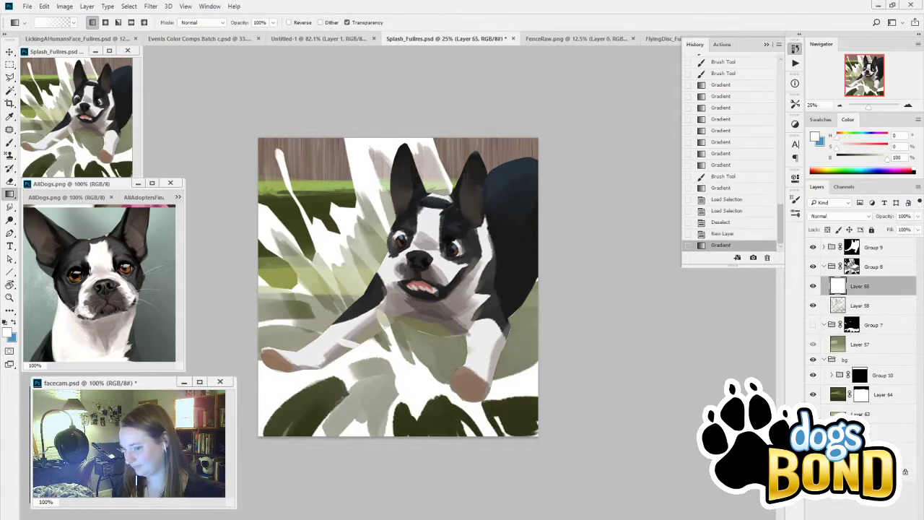
key(ctrl+z)
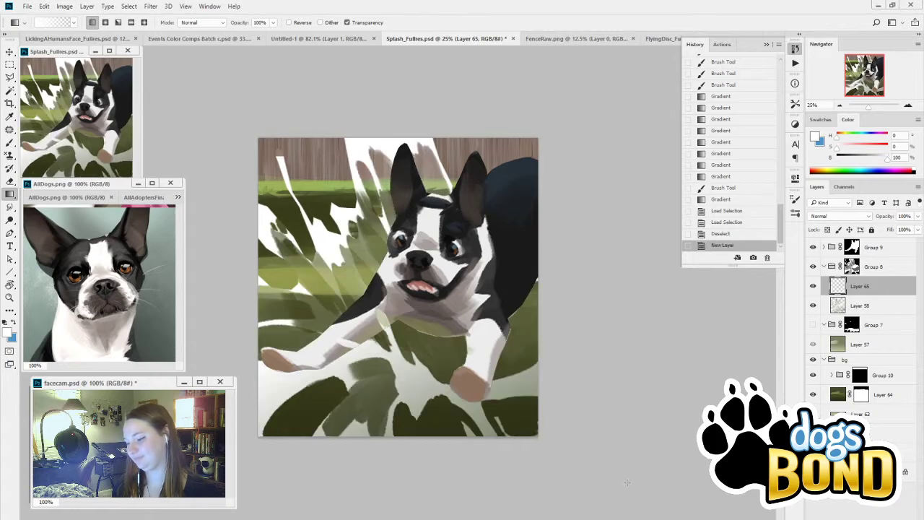
drag(626, 482, 649, 505)
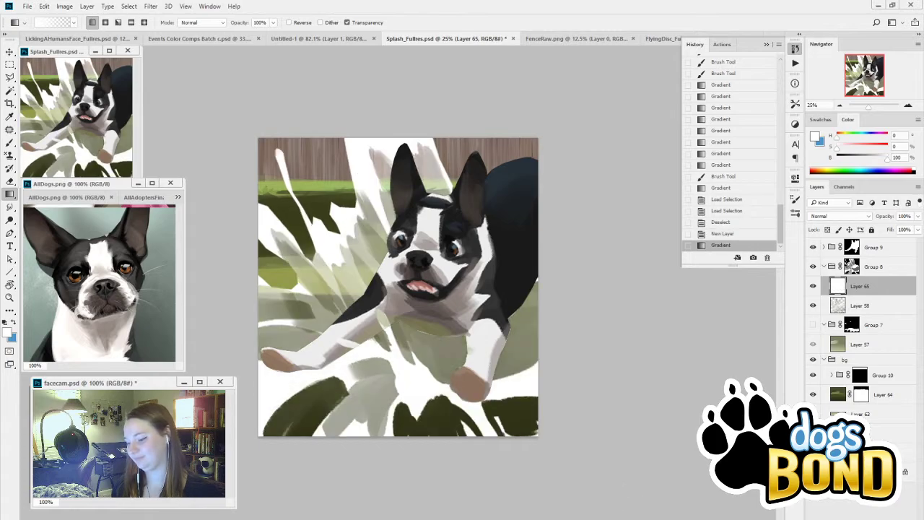
Step: Compare the splash by toggling Layer 58 and Group 8, leaving Group 8 hidden and Group 7 shown
click(813, 289)
click(814, 286)
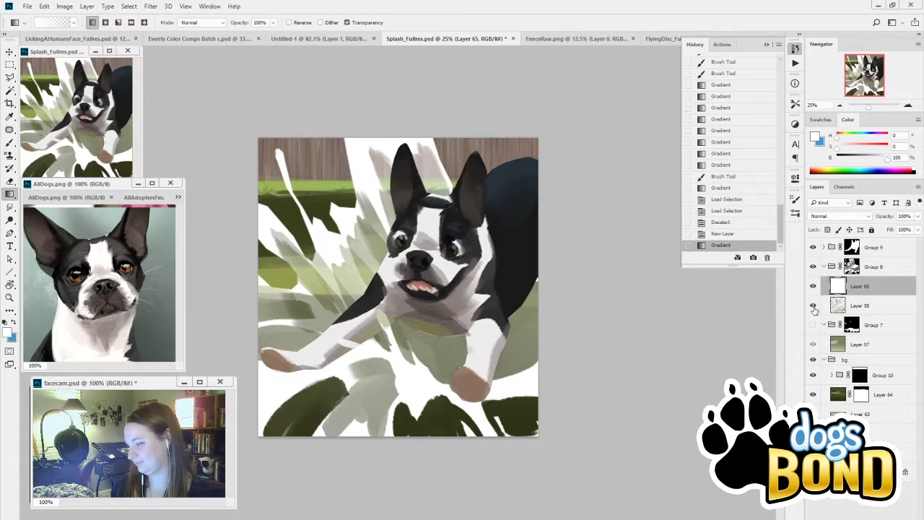
click(813, 267)
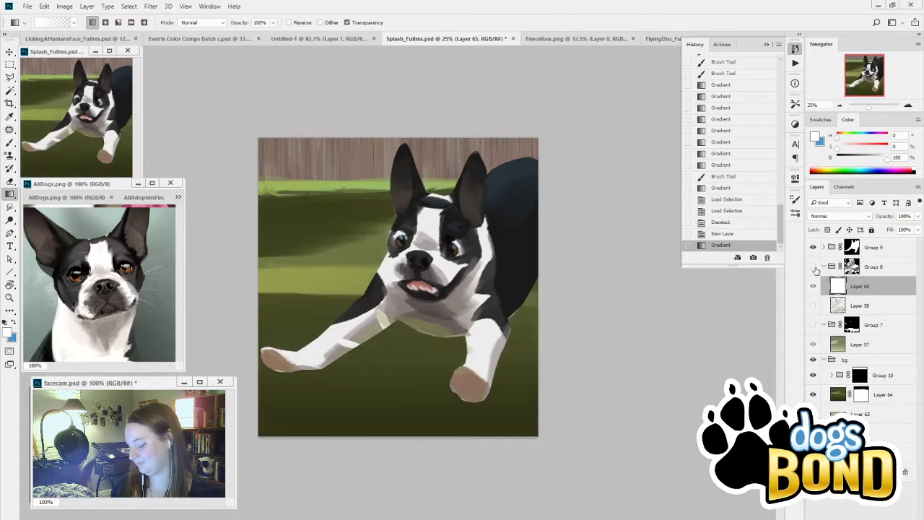
click(814, 267)
click(814, 268)
click(814, 305)
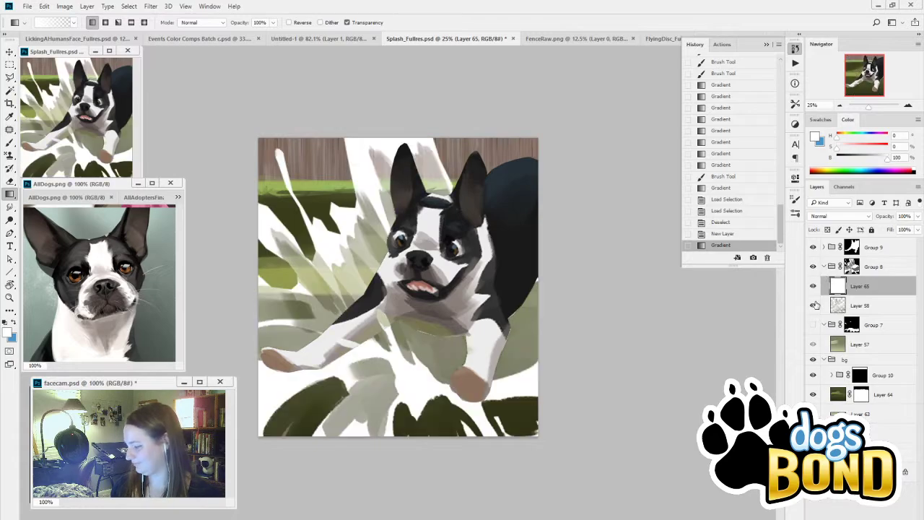
click(814, 267)
click(813, 325)
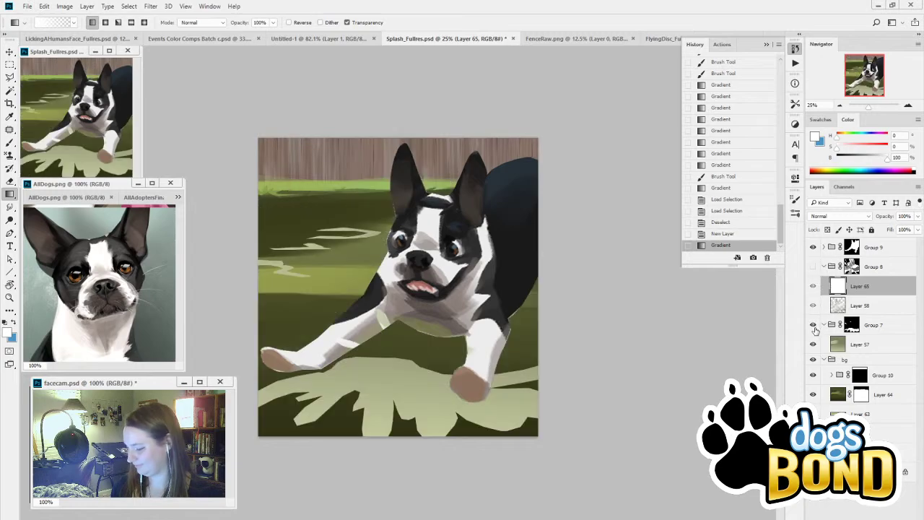
Step: Target Group 7's mask with a black brush, and try Shape Dynamics on the brush tip before turning it off again
click(852, 326)
key(b)
key(x)
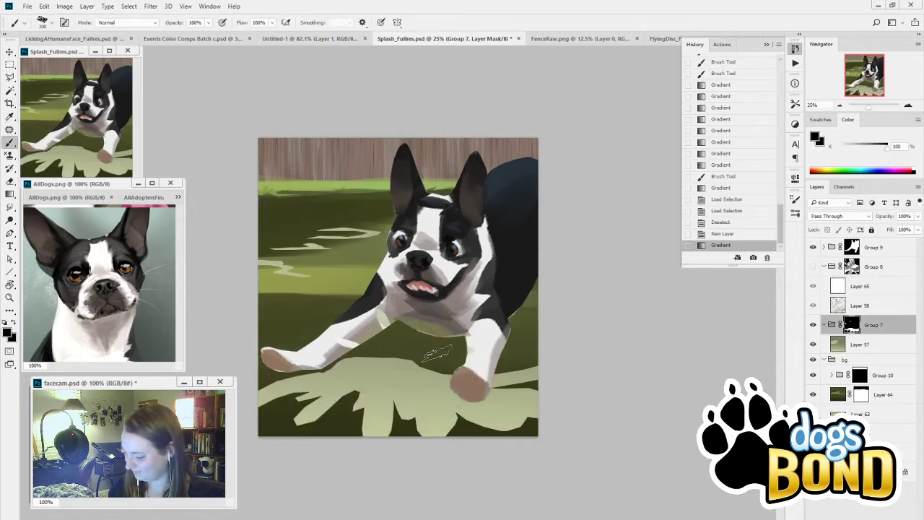
click(795, 197)
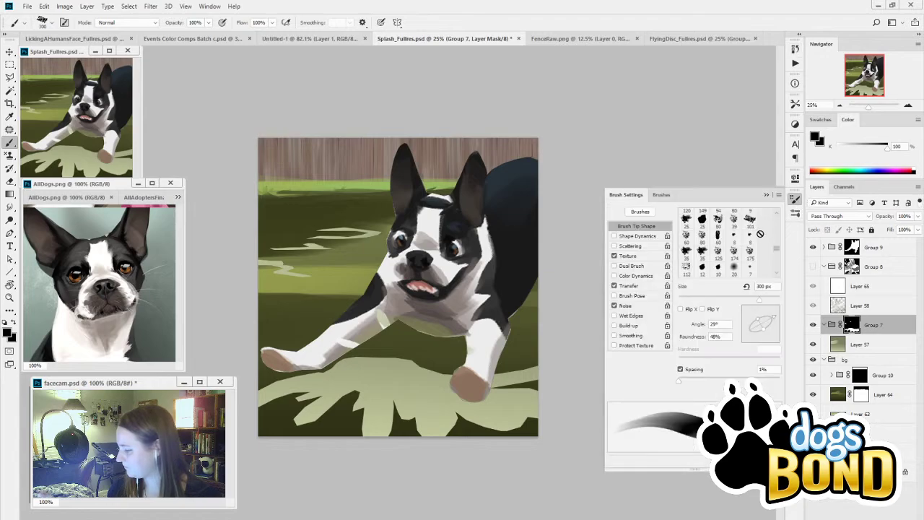
click(614, 236)
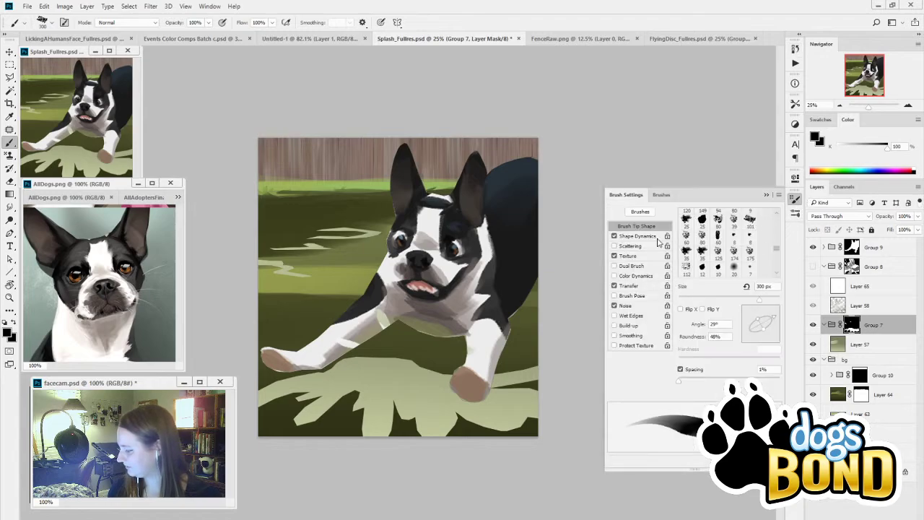
click(615, 237)
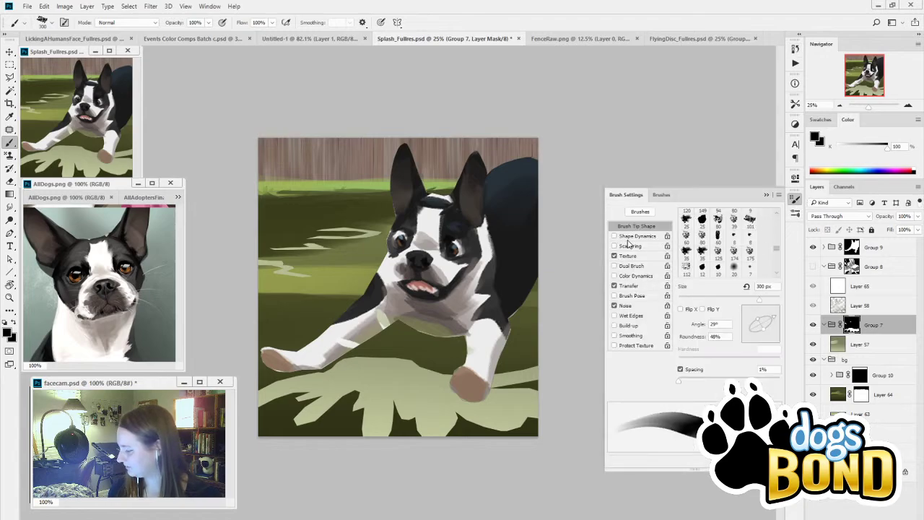
click(767, 194)
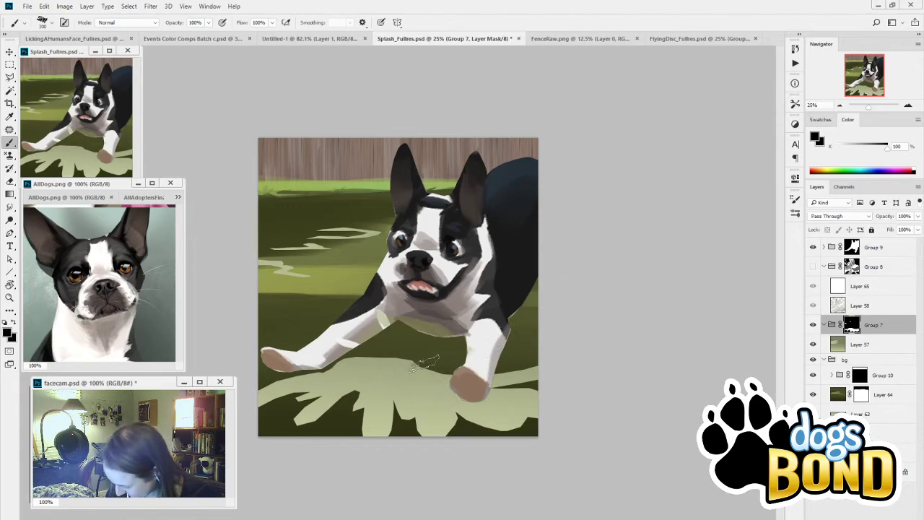
Step: Try black strokes on Group 7's mask through the pale splash beside and under the near paw, undoing the unwanted ones
mouse_move(424, 363)
mouse_down()
mouse_move(438, 446)
mouse_move(415, 403)
mouse_move(437, 492)
mouse_move(418, 399)
mouse_move(444, 431)
mouse_up()
key(ctrl+z)
key(ctrl+z)
drag(440, 372, 491, 404)
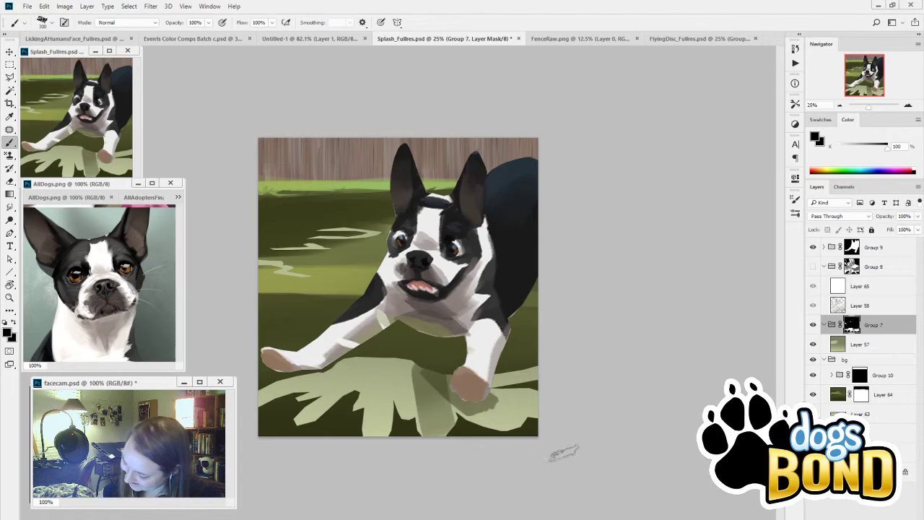
key(ctrl+z)
Step: Sample 53% gray from Group 7's mask and paint soft strokes radiating across the foreground splash from the near paw to the left edge
alt+click(431, 384)
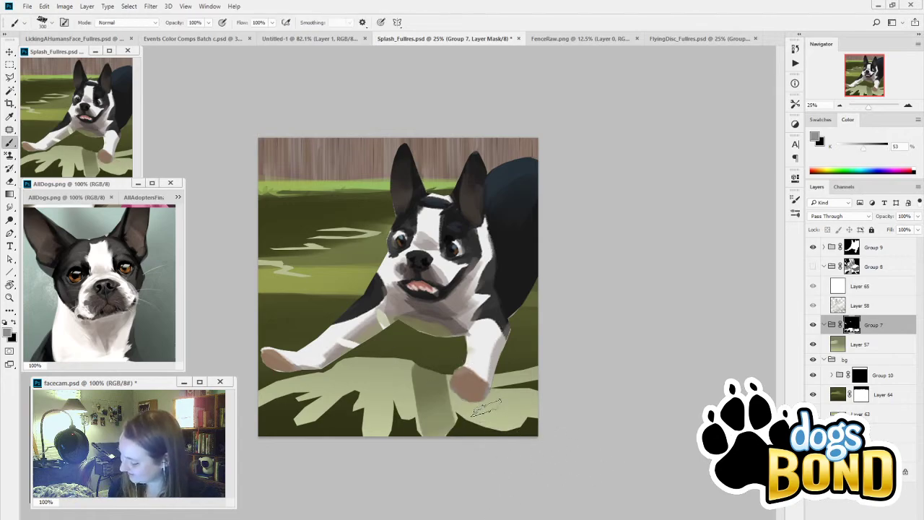
mouse_move(517, 407)
mouse_down()
mouse_move(403, 382)
mouse_move(410, 429)
mouse_move(501, 399)
mouse_move(419, 389)
mouse_move(543, 375)
mouse_up()
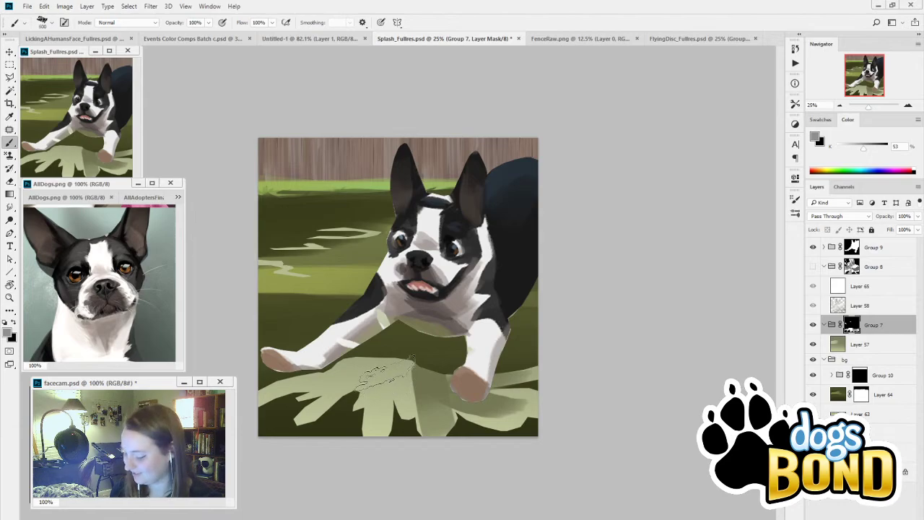
drag(390, 365, 374, 401)
key(])
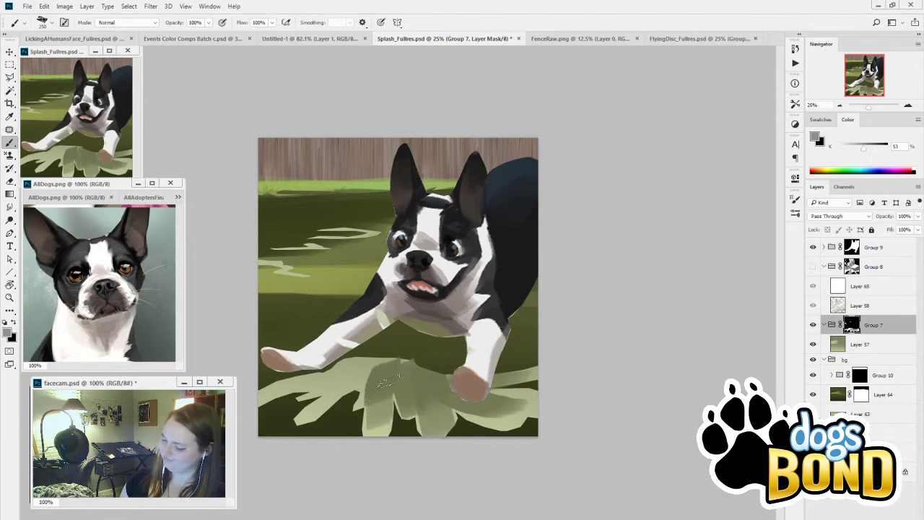
drag(384, 364, 310, 401)
drag(361, 383, 304, 410)
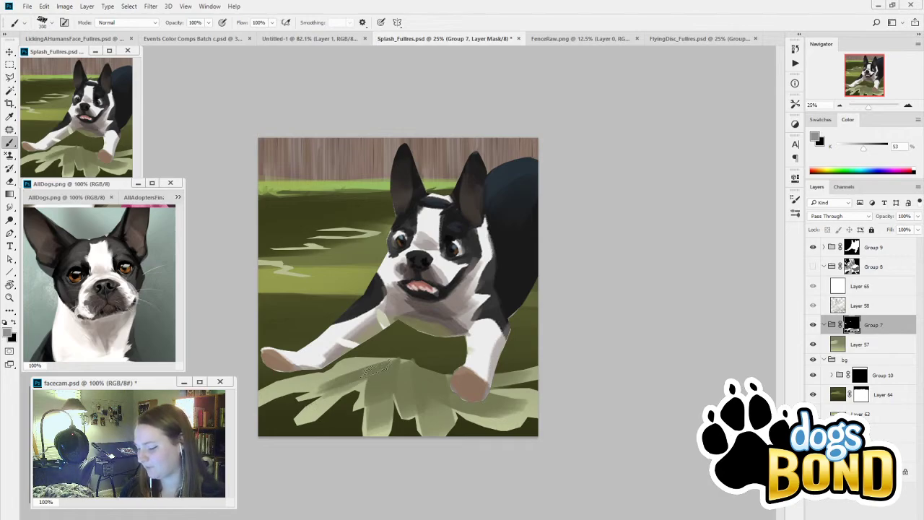
drag(383, 367, 254, 396)
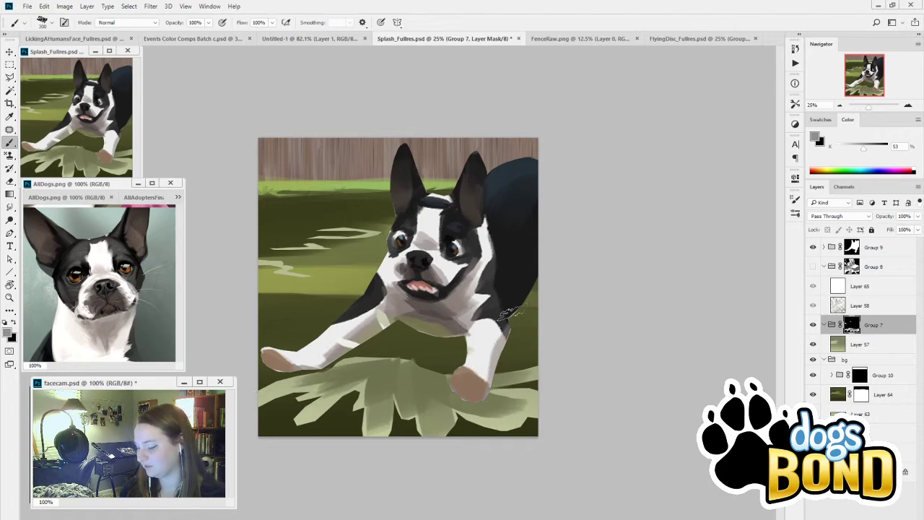
Step: Show Group 8 again and prepare a 100 px black brush for touching up Group 7's mask at the lower-left leaf shape
click(814, 268)
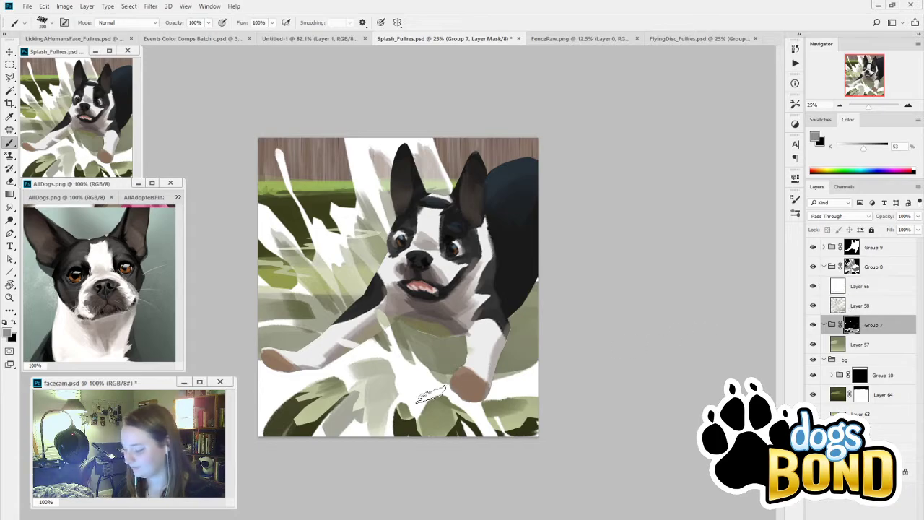
alt+click(431, 394)
key([)
key([)
key([)
key([)
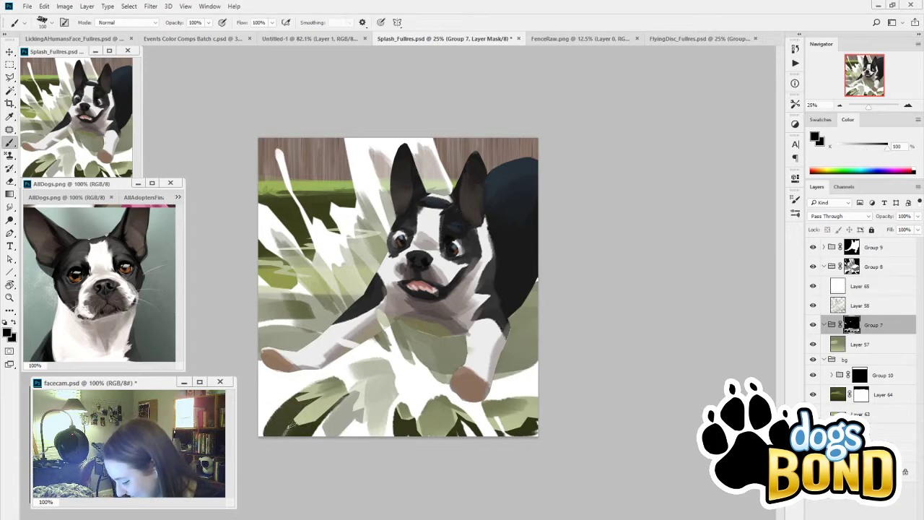
Step: Refine the lower-left leaf shape on Group 7's mask with white and black, bringing the black brush to 150 px
key(x)
key(bracketright)
key(bracketright)
key(bracketright)
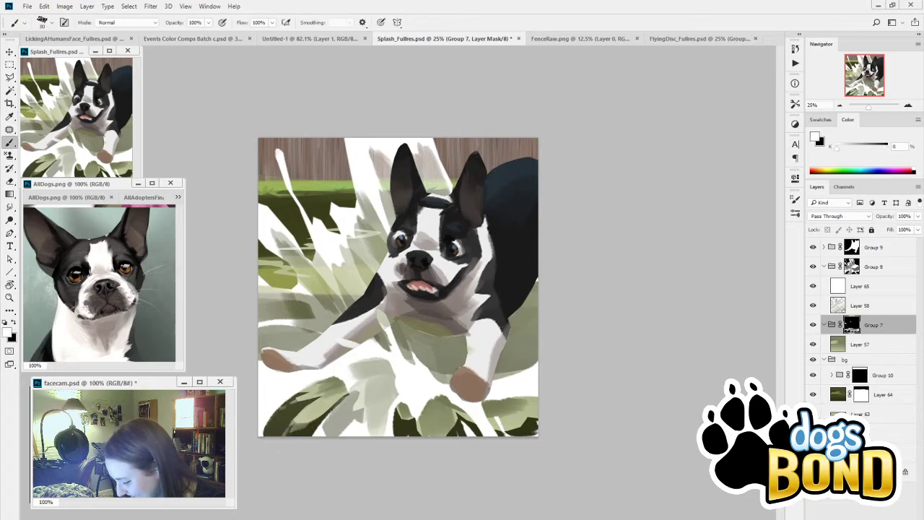
key(x)
key(bracketright)
key(bracketright)
key(bracketright)
key(bracketright)
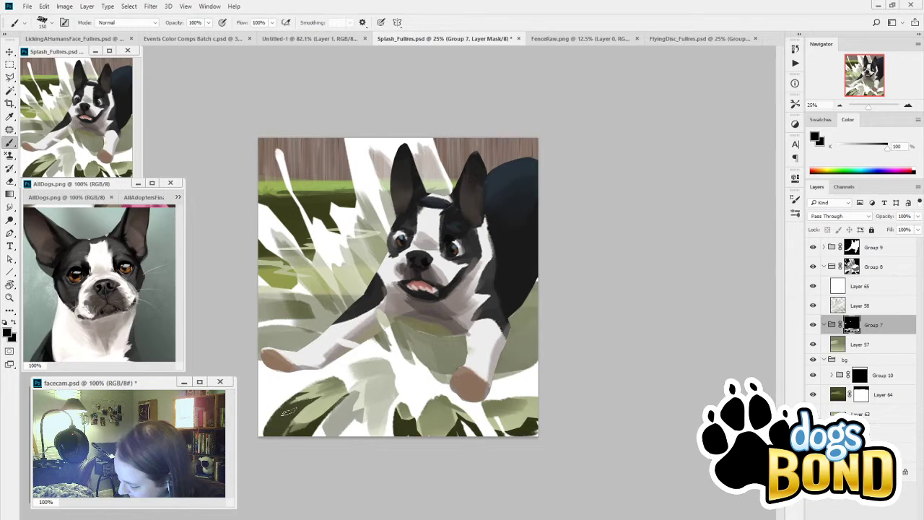
Step: Rotate the brush tip to a -15° angle and enlarge the brush to 500 px
key(F5)
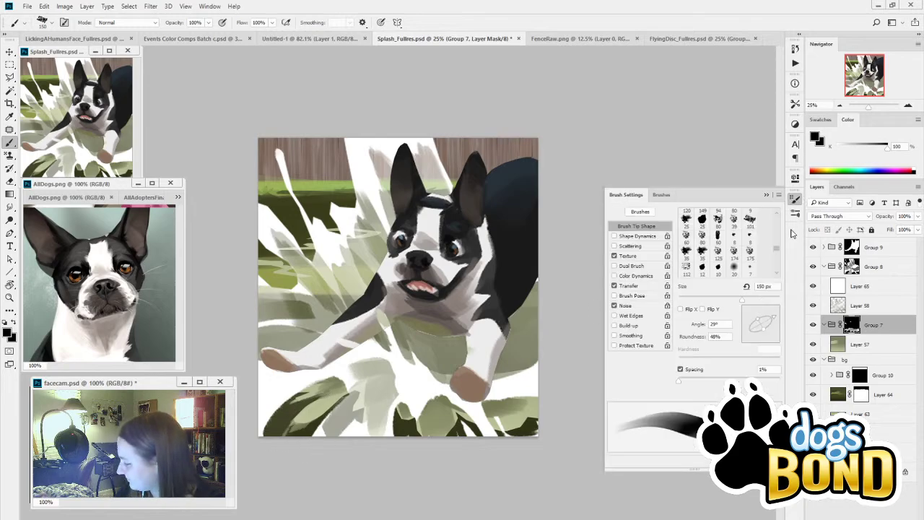
drag(772, 334, 777, 328)
key(bracketright)
key(bracketright)
key(bracketright)
key(bracketright)
key(bracketright)
key(bracketright)
key(bracketright)
key(bracketright)
key(bracketright)
key(bracketright)
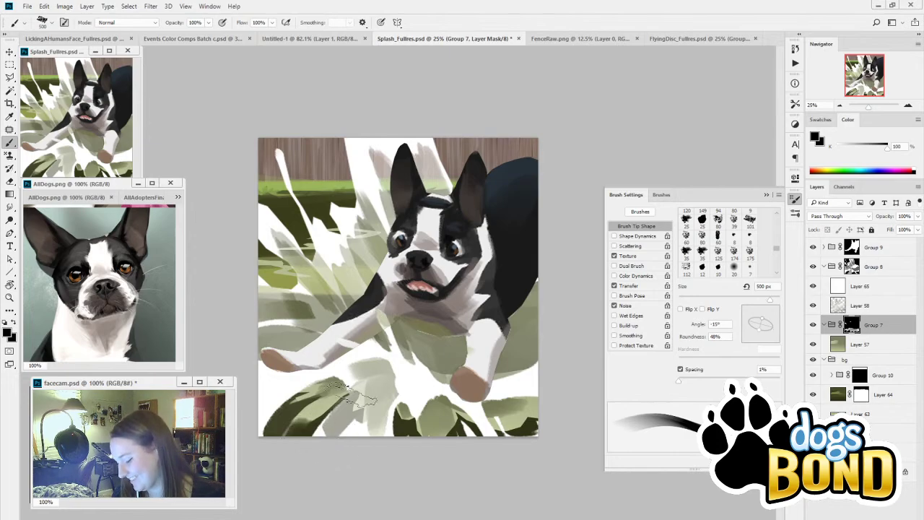
Step: Touch up the lower-left leaf on Group 7's mask with sampled 19% and 49% grays, using a 60 to 80 px brush
key(bracketleft)
key(bracketleft)
key(bracketleft)
key(bracketleft)
key(bracketleft)
key(bracketleft)
alt+click(310, 409)
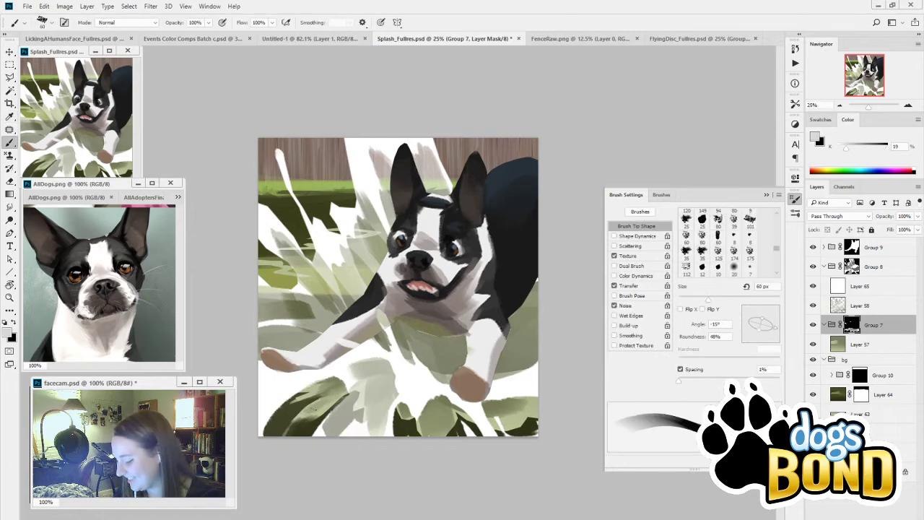
alt+click(314, 409)
key(bracketright)
key(bracketright)
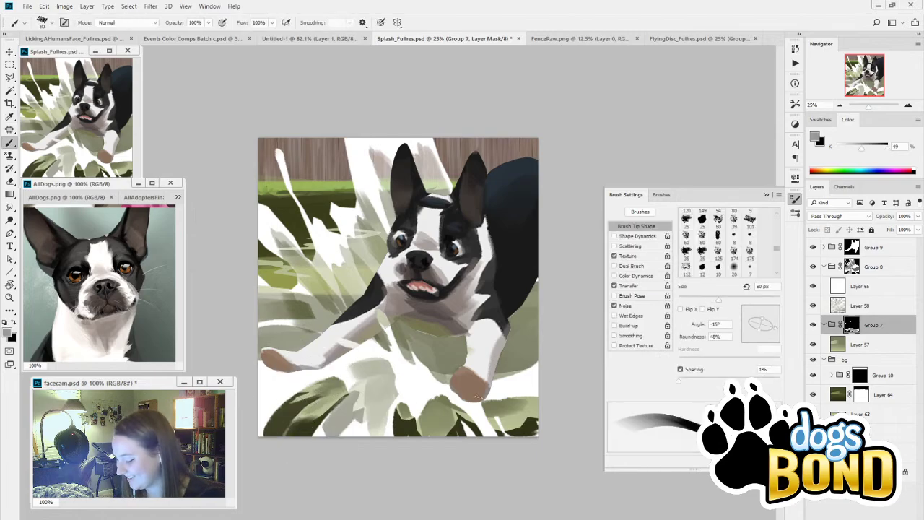
Step: Touch up Group 7's mask below the near paw and in the lower-right corner with 50% gray, white and black at 150 to 175 px
key(alt)
alt+click(451, 397)
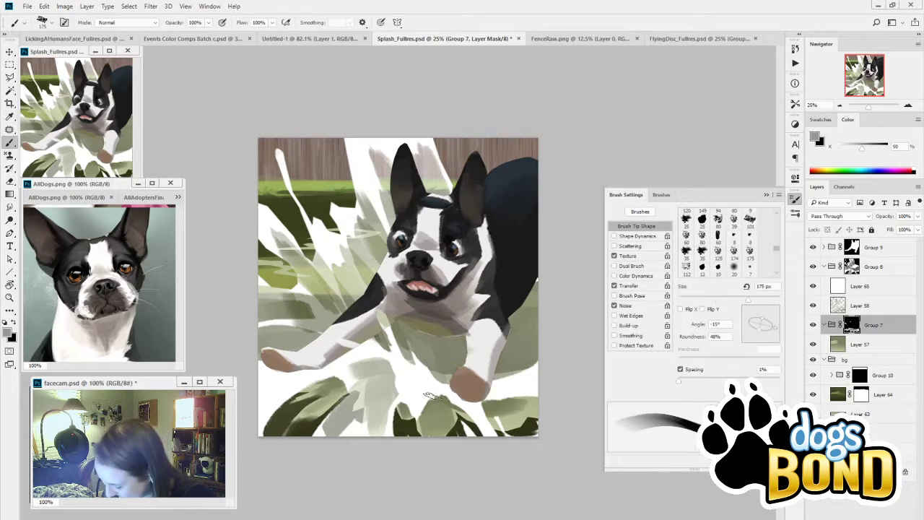
alt+click(506, 411)
key(bracketleft)
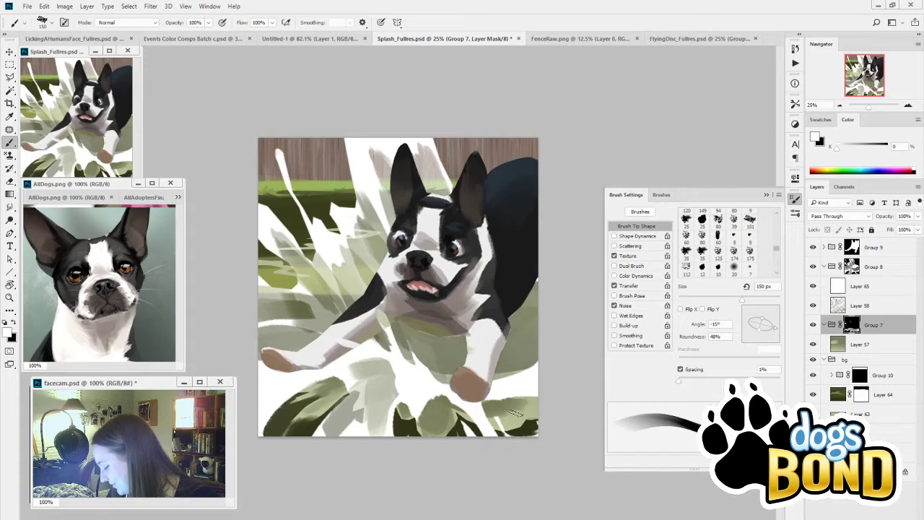
alt+click(543, 420)
key(bracketright)
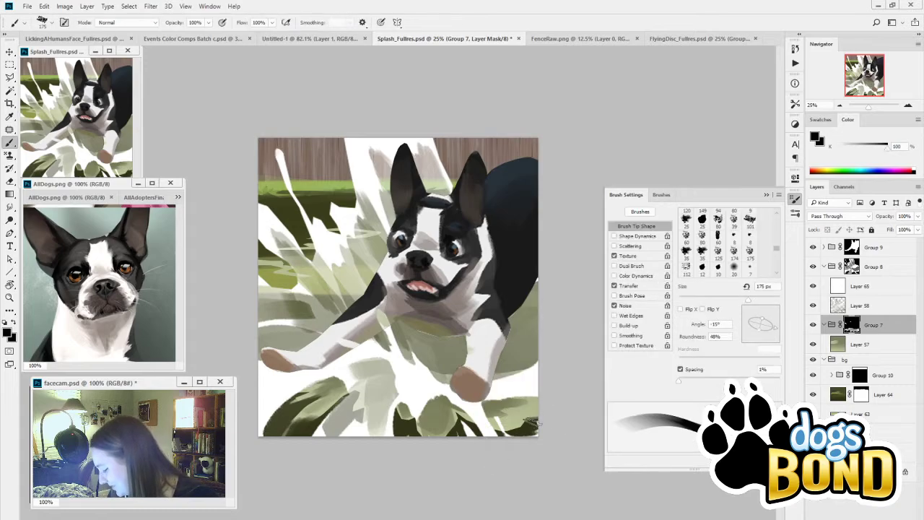
key(bracketleft)
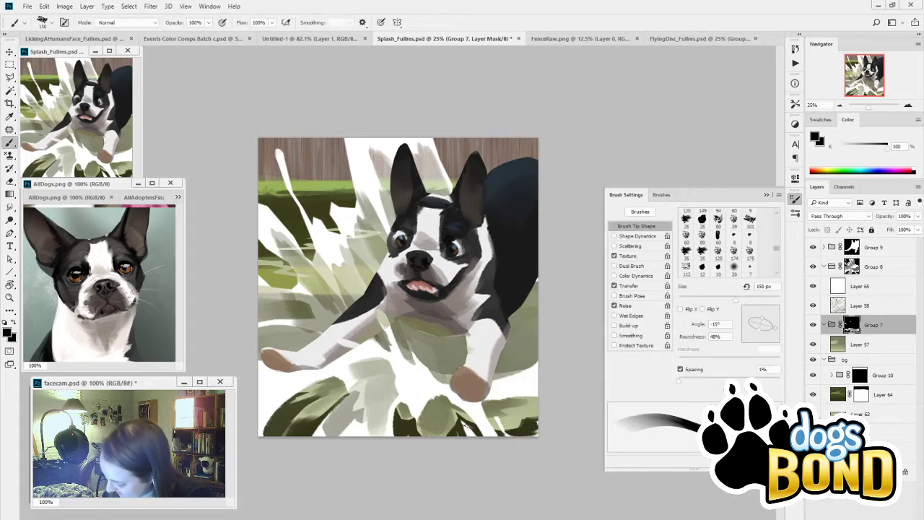
Step: Paint small dark accents on Group 7's mask between the leaves below the near paw with a 60 to 70 px black brush
key(bracketleft)
key(bracketleft)
key(bracketleft)
key(bracketleft)
key(bracketleft)
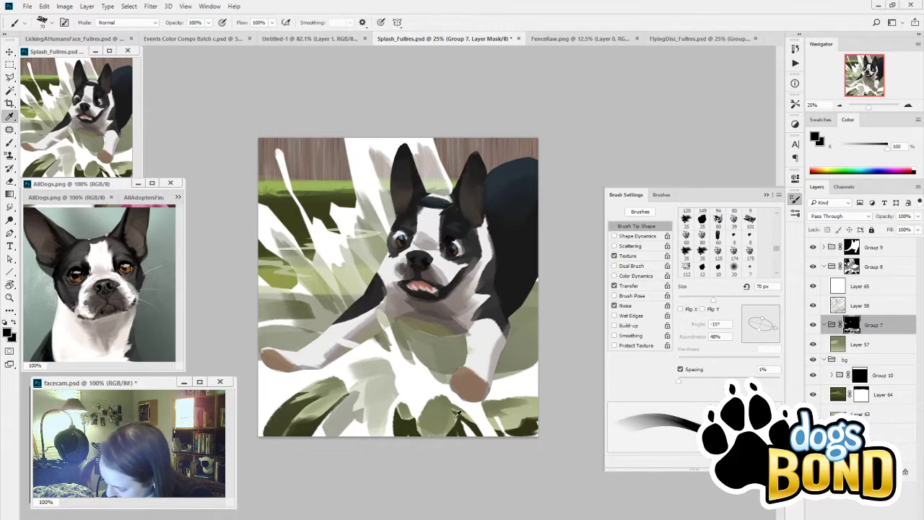
alt+click(454, 415)
key(bracketleft)
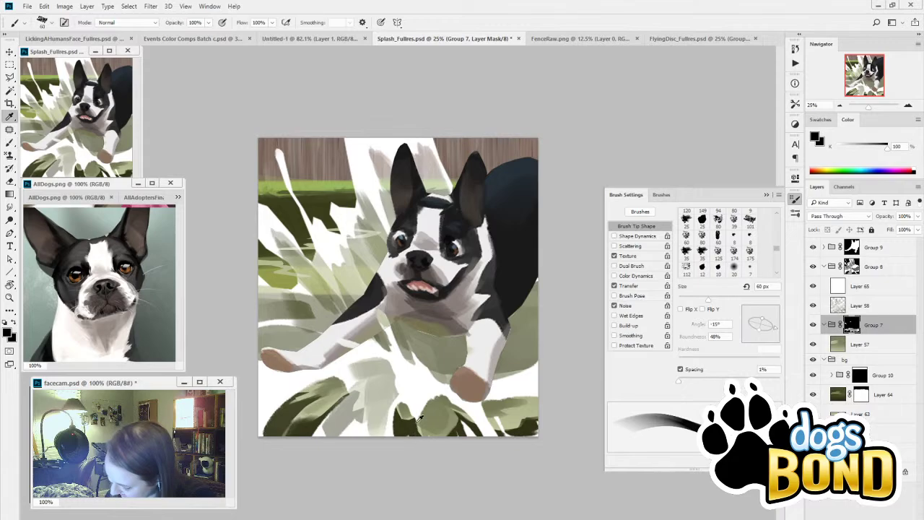
Step: Sample near-white, 43% gray and black to blend the small leaf at the bottom centre on Group 7's mask
alt+click(411, 417)
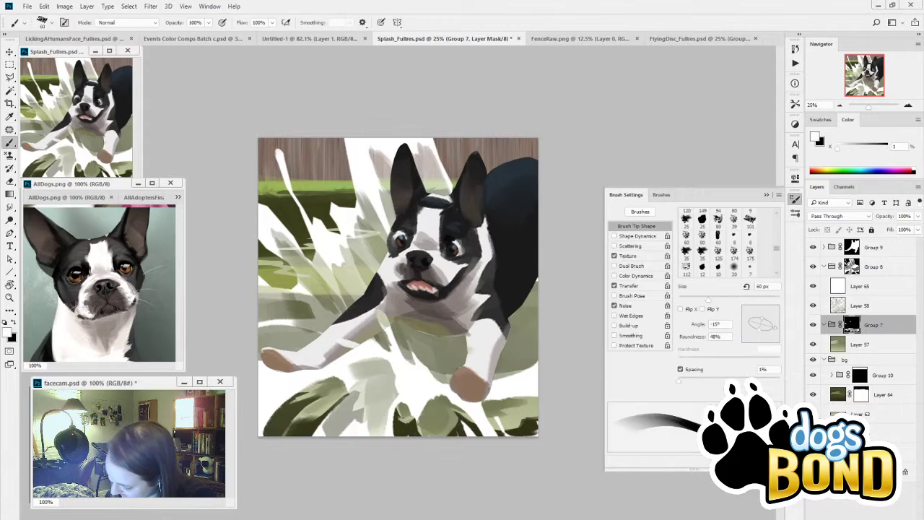
alt+click(404, 411)
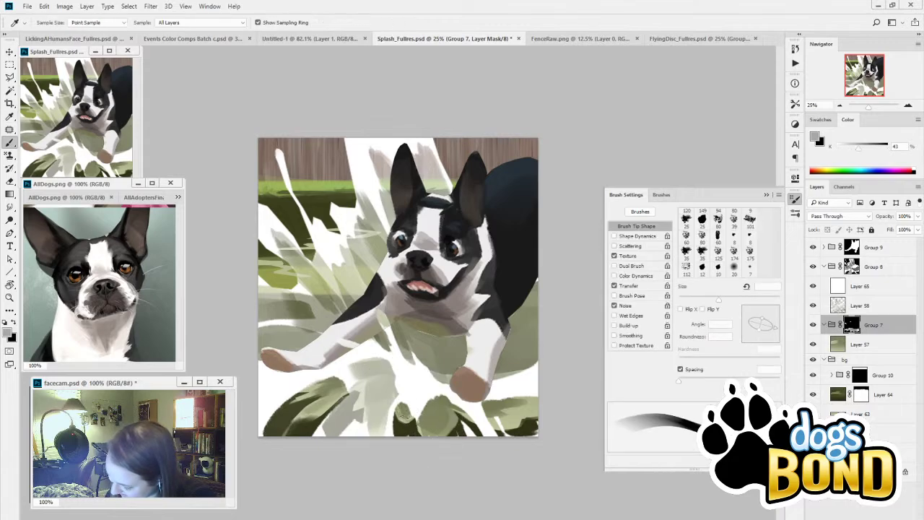
key(bracketright)
key(bracketright)
alt+click(397, 413)
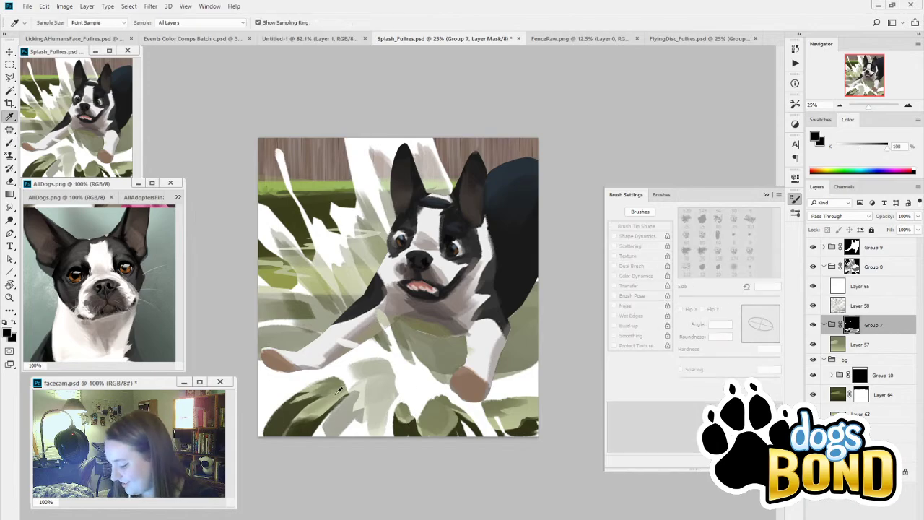
Step: Swap to white and compare the foreground with Group 7 hidden and shown, leaving the group visible
key(x)
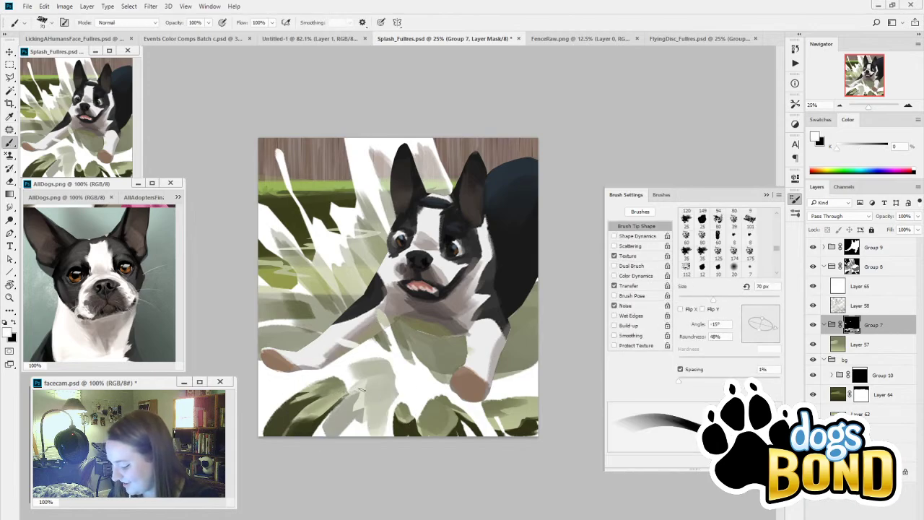
click(810, 328)
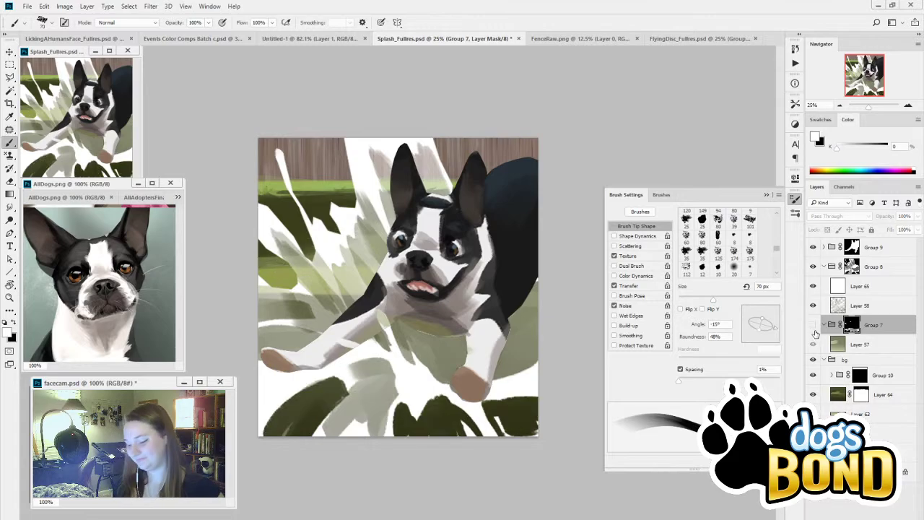
click(814, 330)
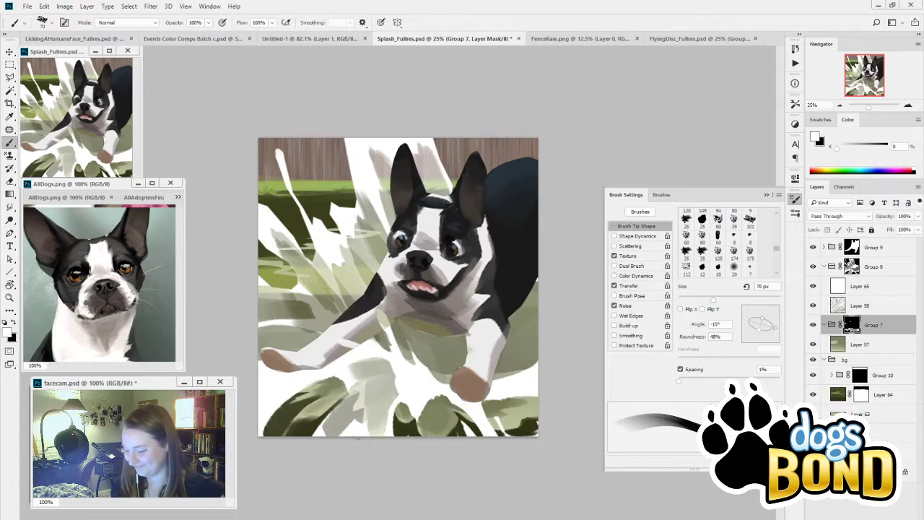
Step: Hide Group 8 and sample black at 45 px to deepen the gaps between leaves below the outstretched paw on Group 7's mask
click(813, 267)
key(alt)
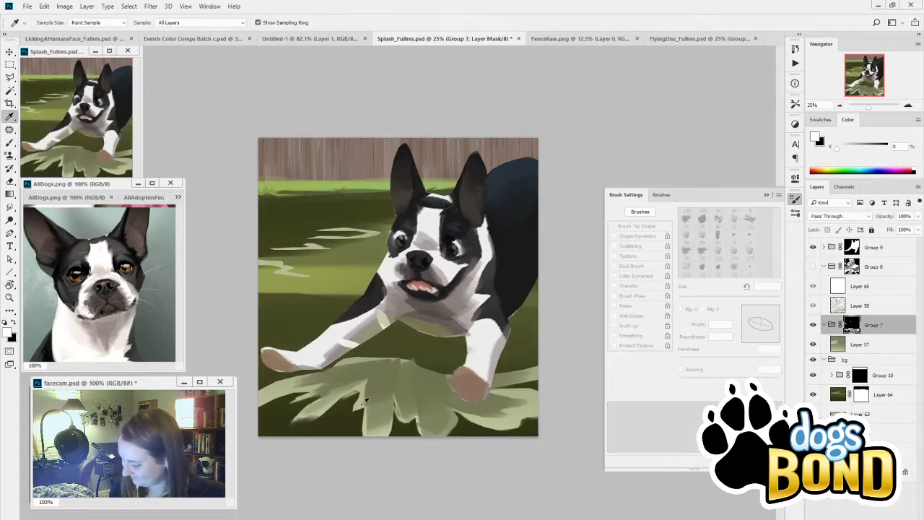
key(alt)
alt+click(350, 388)
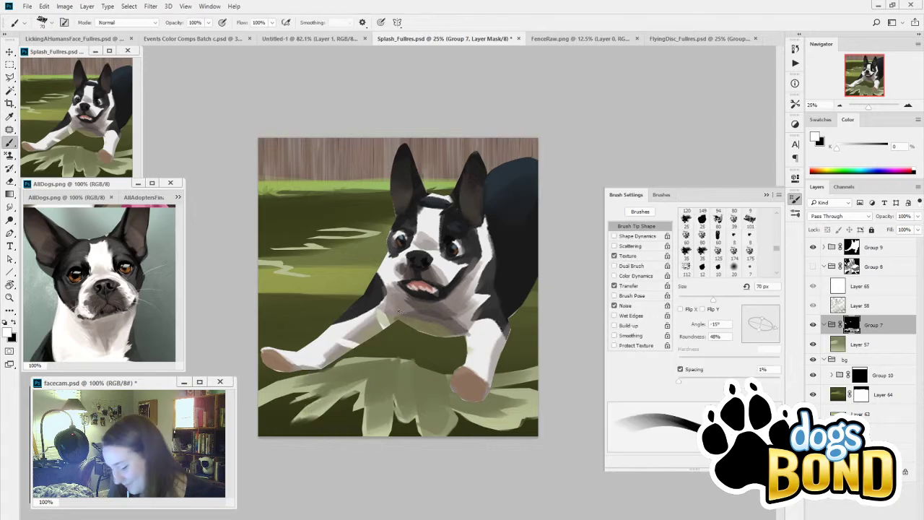
key(alt)
key(bracketleft)
key(bracketleft)
key(bracketleft)
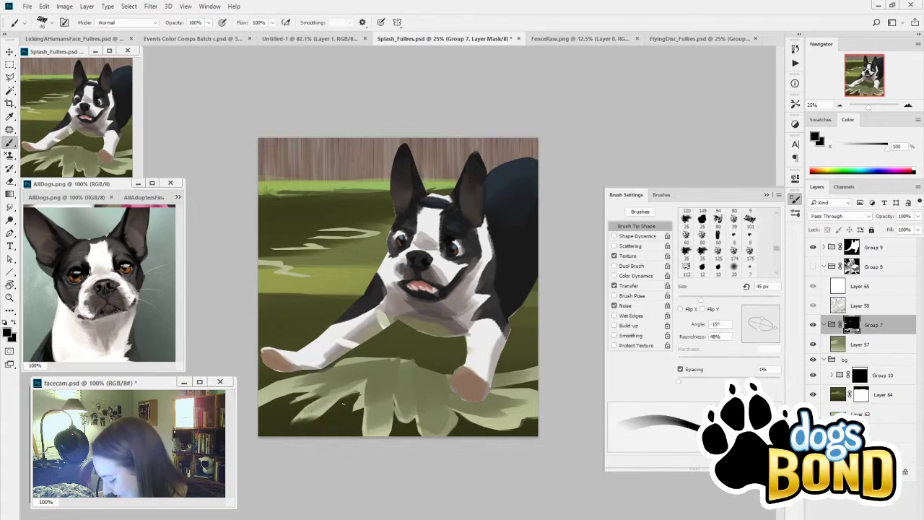
Step: Reshape the leaf edges below the outstretched paw on Group 7's mask, alternating sampled white and black at 40 to 80 px
alt+click(354, 397)
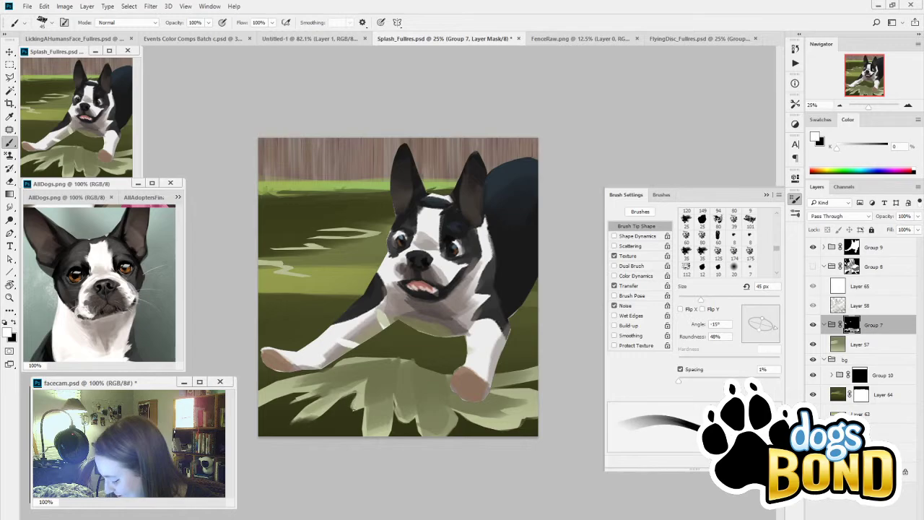
alt+click(354, 396)
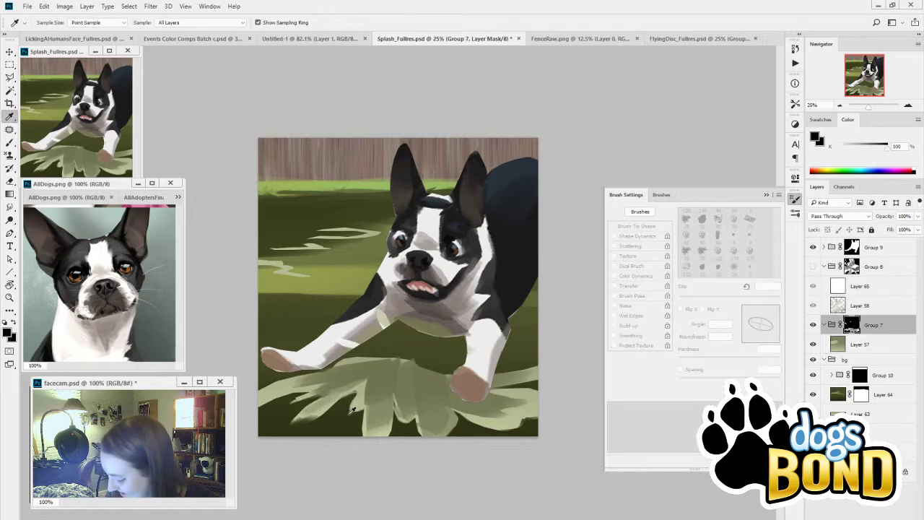
key(bracketleft)
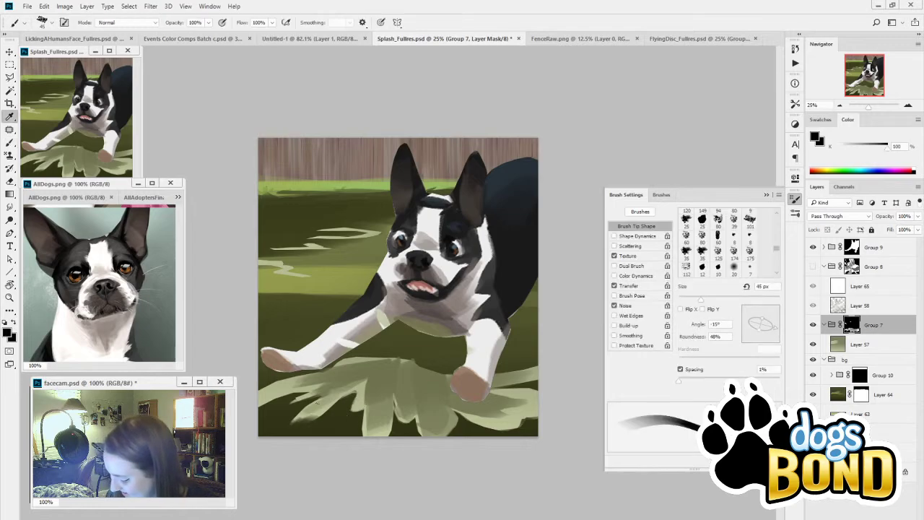
alt+click(310, 395)
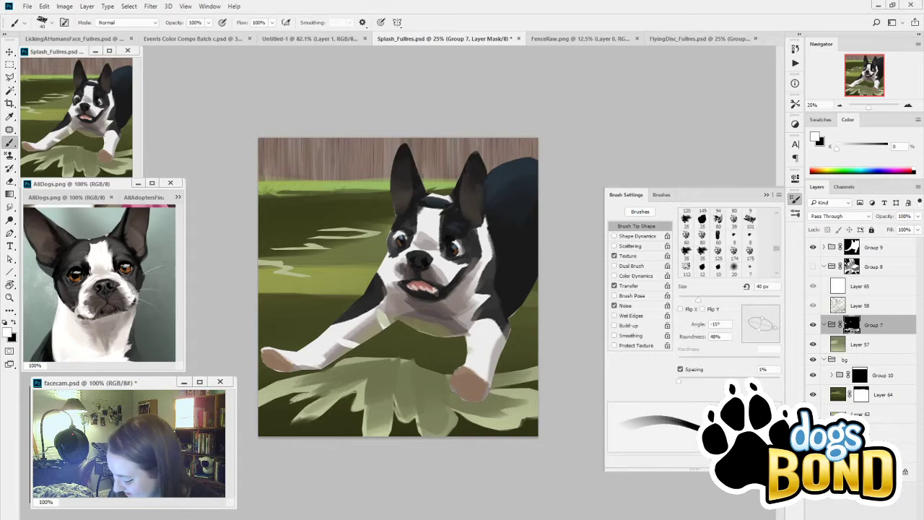
key(bracketright)
key(bracketright)
key(bracketright)
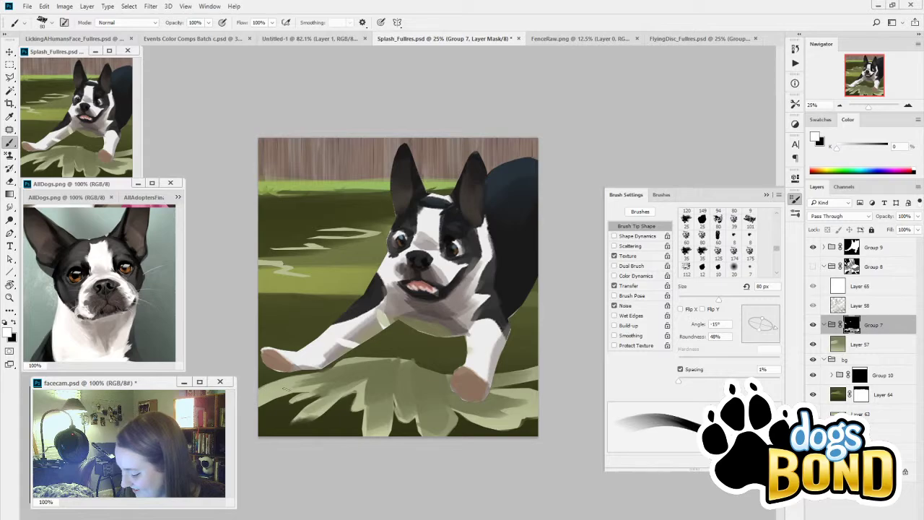
Step: Sample black and refine the outermost leaf tips below the outstretched paw on Group 7's mask at 35 px
alt+click(289, 393)
key(bracketleft)
key(bracketleft)
key(bracketleft)
key(bracketleft)
key(bracketleft)
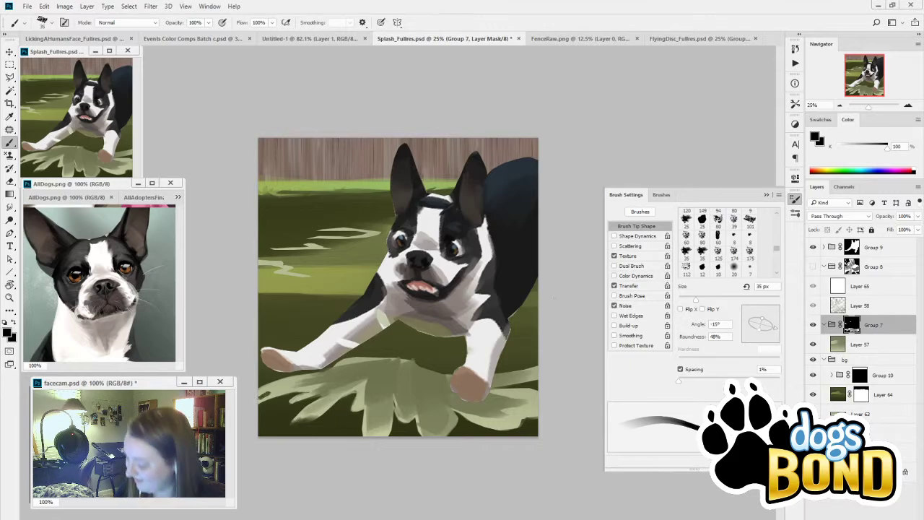
Step: Trim the leaf edges beside the near paw and toward the canvas's lower-right corner on Group 7's mask with black at 175 and 80 px
key(bracketright)
key(bracketright)
key(bracketright)
key(bracketright)
key(bracketright)
key(bracketright)
key(bracketright)
key(bracketright)
key(bracketright)
key(bracketright)
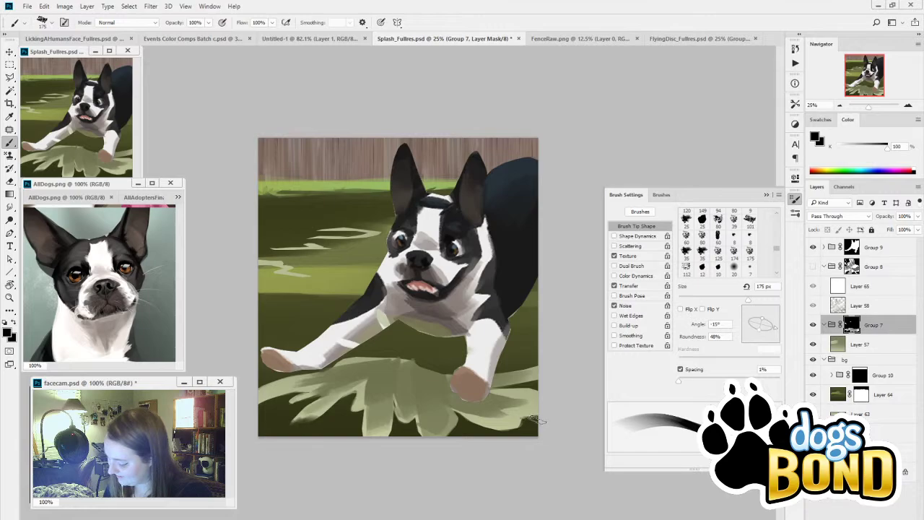
key(bracketleft)
key(bracketleft)
key(bracketleft)
key(bracketleft)
key(bracketleft)
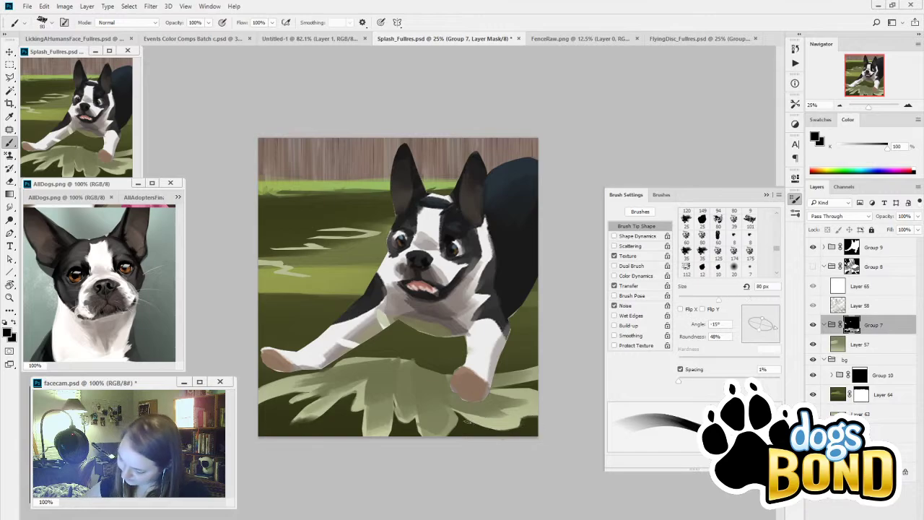
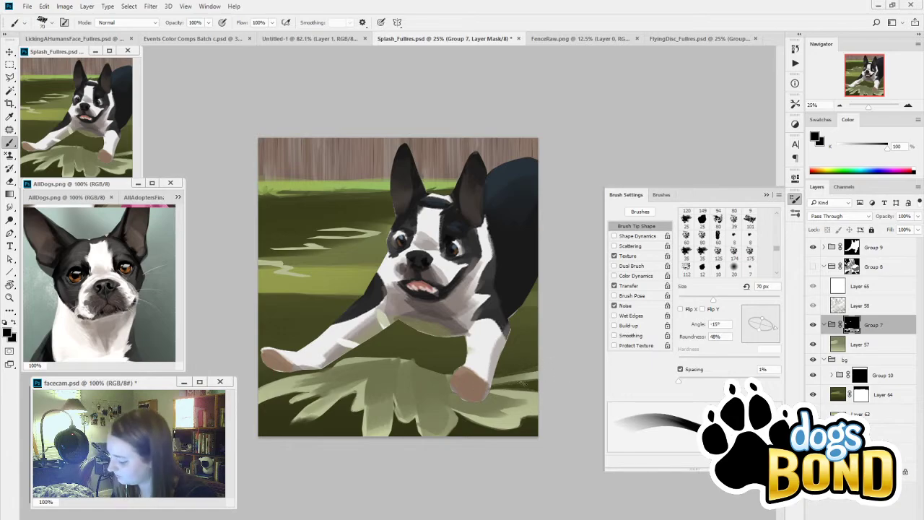
Step: Fade the leaves at the canvas's right edge and beneath the dog's chest on Group 7's mask with a 600 px black brush
key(])
key(])
key(])
key(])
key(])
key(])
key(])
key(])
key(])
key(])
key(])
key(])
drag(525, 379, 546, 373)
drag(397, 350, 430, 365)
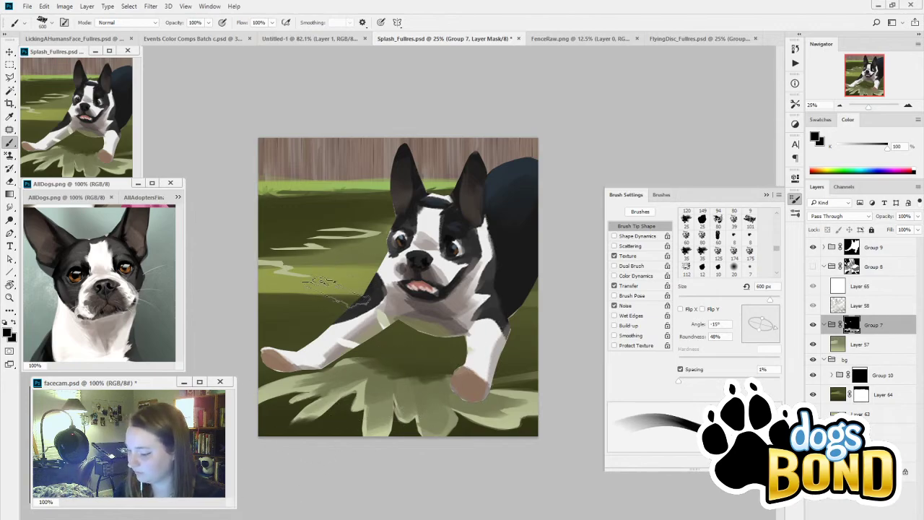
Step: Try painting out the pale lawn streaks beside the dog's head on Group 7's mask with the 600 px black brush
alt+click(326, 237)
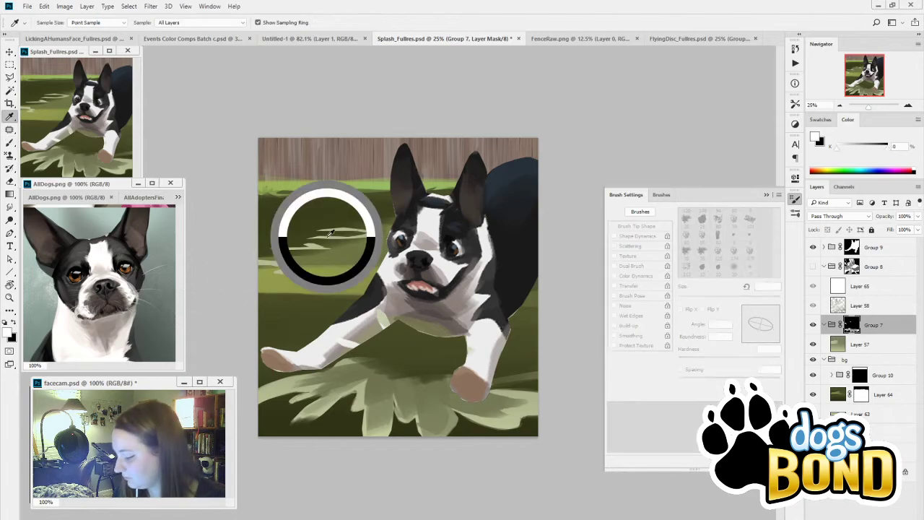
alt+click(370, 214)
drag(365, 225, 232, 276)
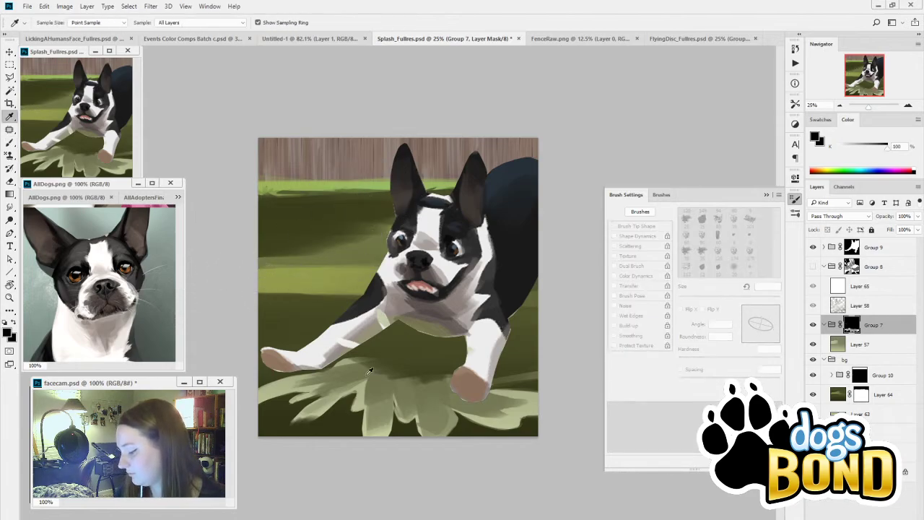
key(ctrl+z)
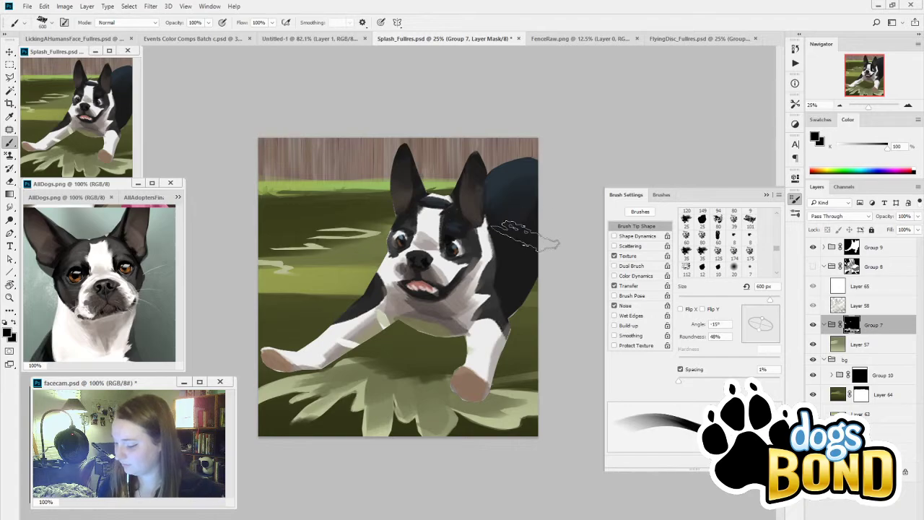
Step: Refine the upper pale lawn streaks beside the dog's head on Group 7's mask, alternating white and black at 70 px
alt+click(288, 266)
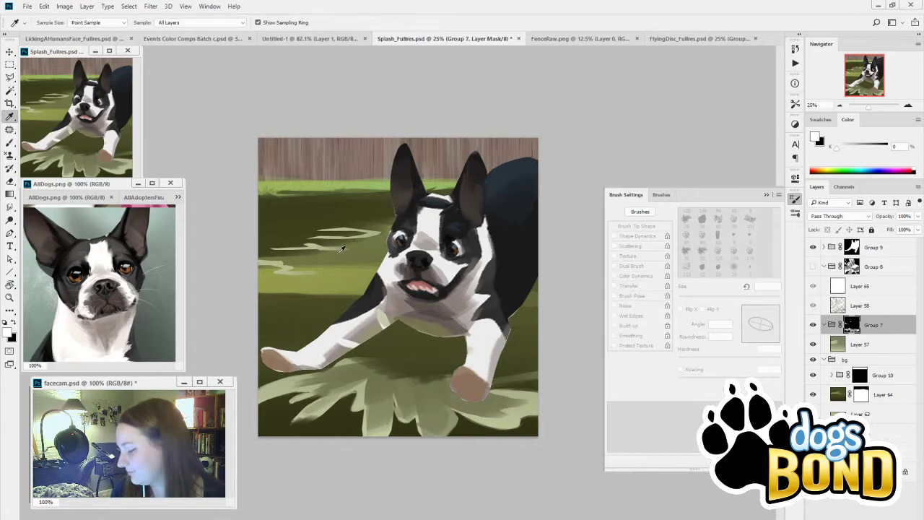
key(x)
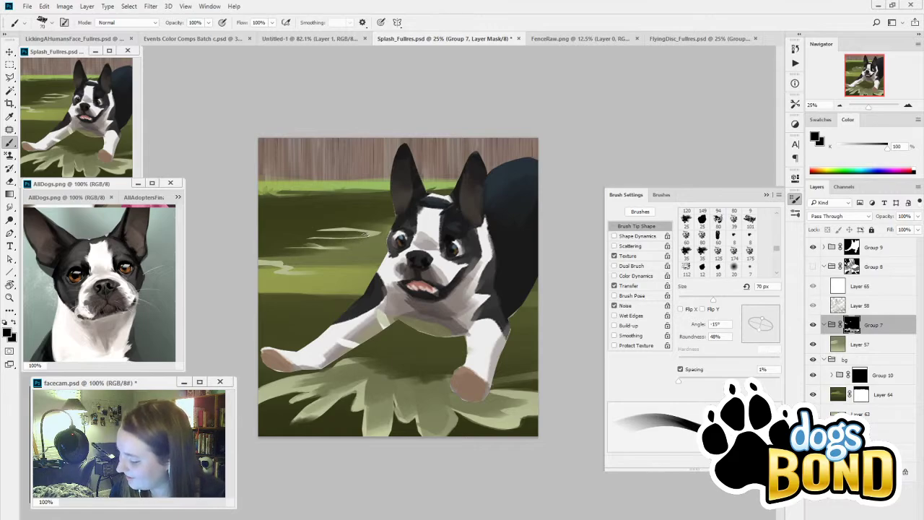
key(alt)
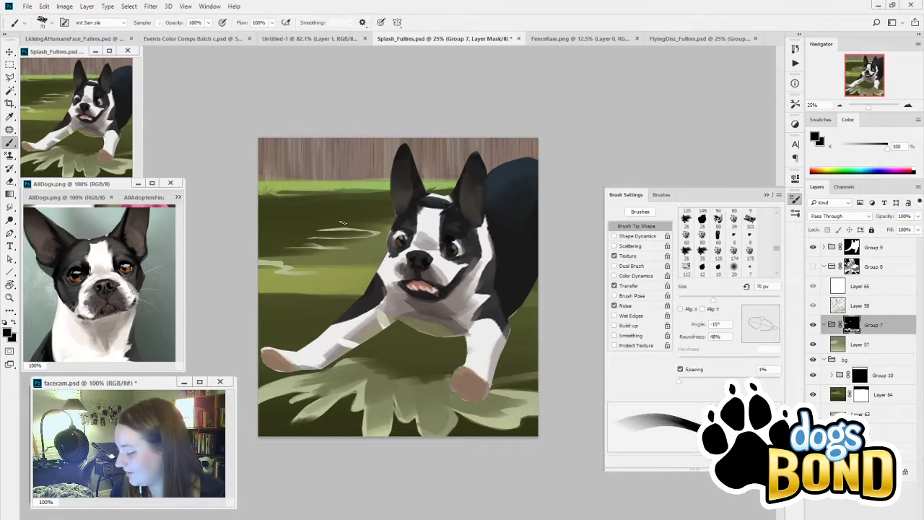
key(x)
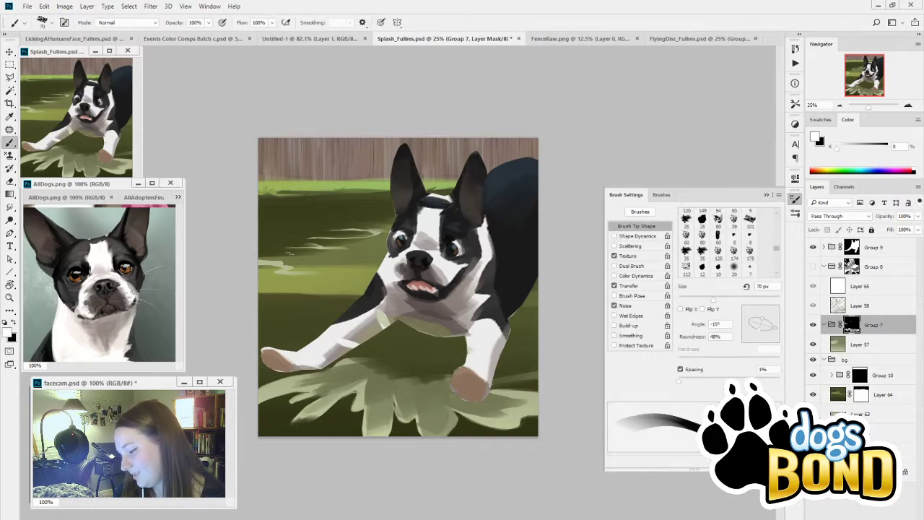
key(i)
key(b)
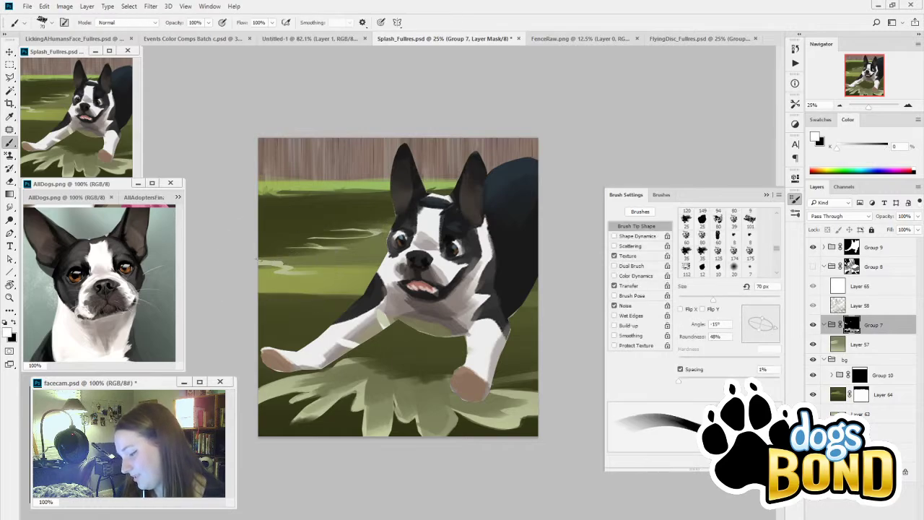
Step: Enlarge the brush, sample black and break up the lower pale lawn streak on Group 7's mask, reducing the brush for finer marks
key(bracketright)
key(bracketright)
key(bracketright)
alt+click(306, 254)
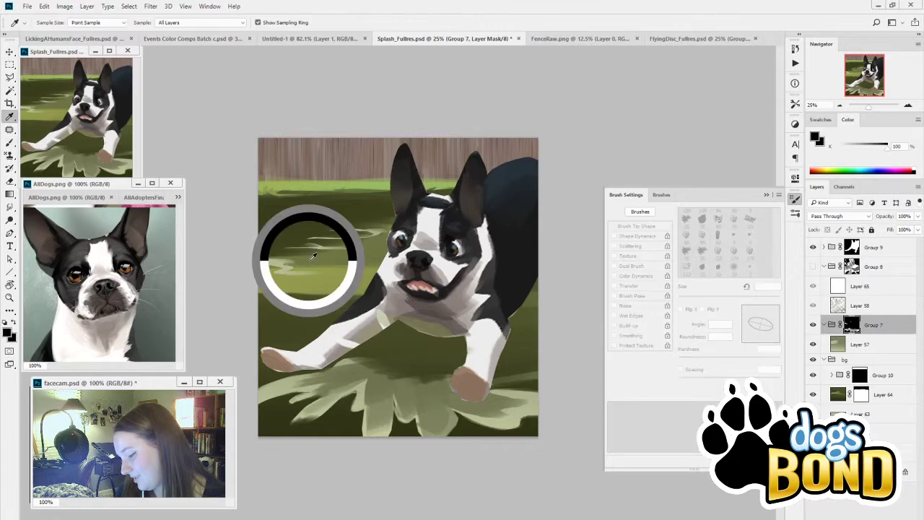
key(bracketleft)
key(bracketleft)
key(bracketleft)
key(bracketleft)
key(bracketleft)
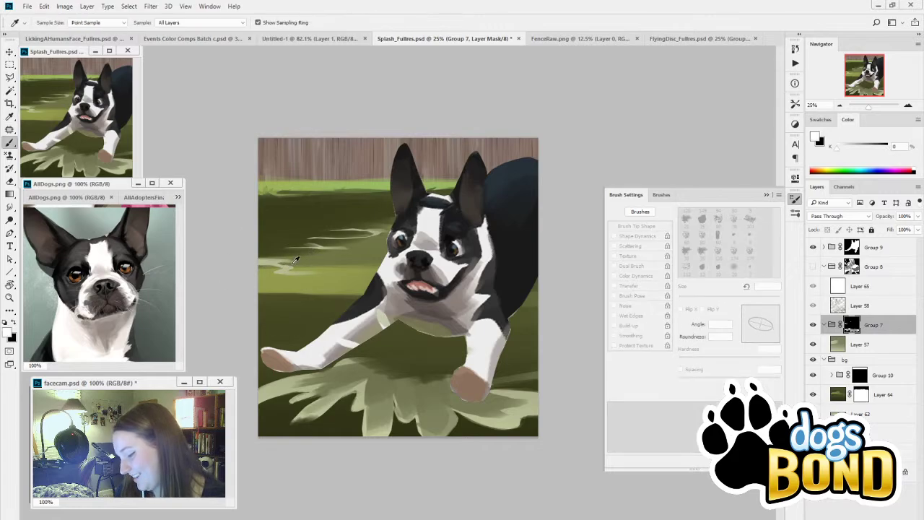
Step: Sample black at 80 px and thin the underside of the lower pale lawn streak on Group 7's mask
key(bracketright)
key(bracketright)
key(bracketright)
alt+click(292, 278)
alt+click(293, 278)
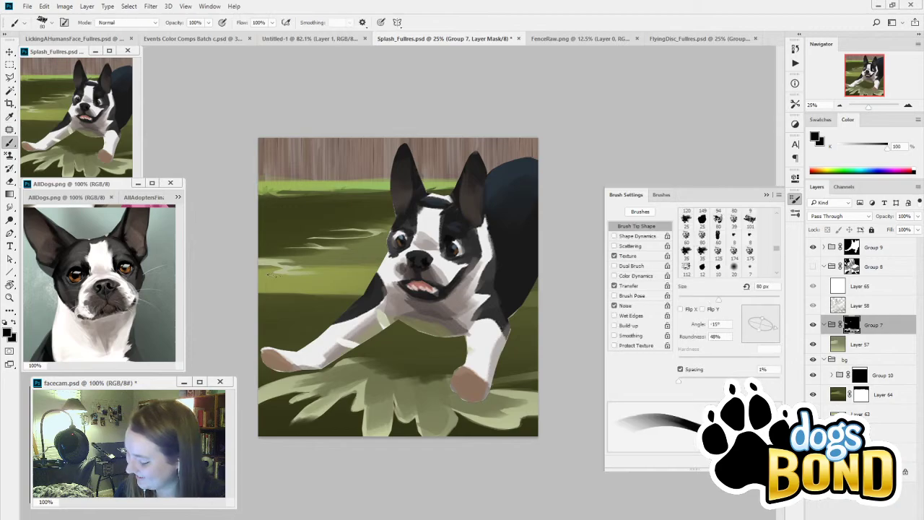
Step: Fade the outer end of the lower pale lawn streak on Group 7's mask with sampled black at 125 px
alt+click(272, 262)
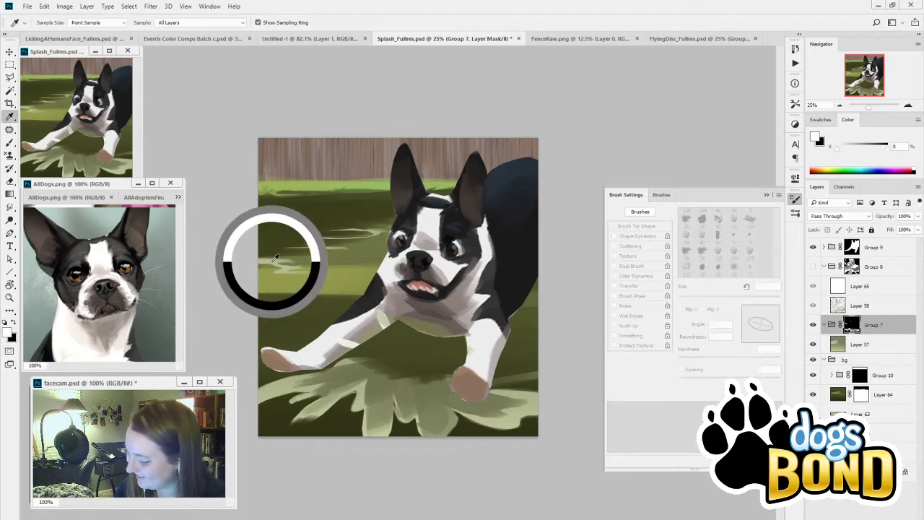
alt+click(265, 270)
key(bracketright)
drag(256, 260, 275, 261)
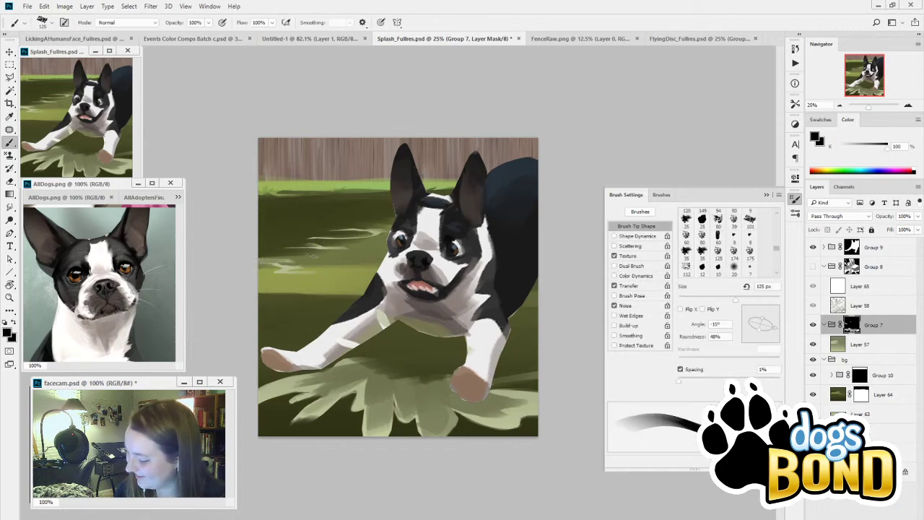
key(alt)
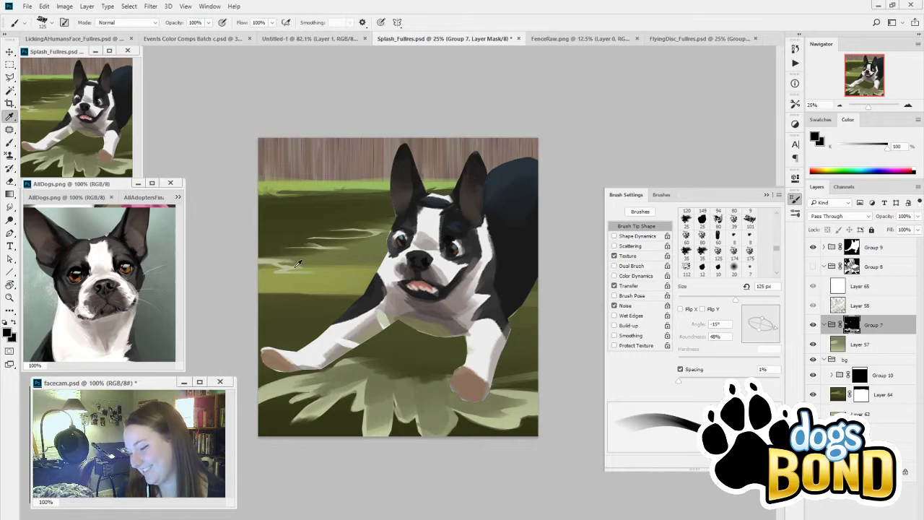
drag(248, 257, 296, 262)
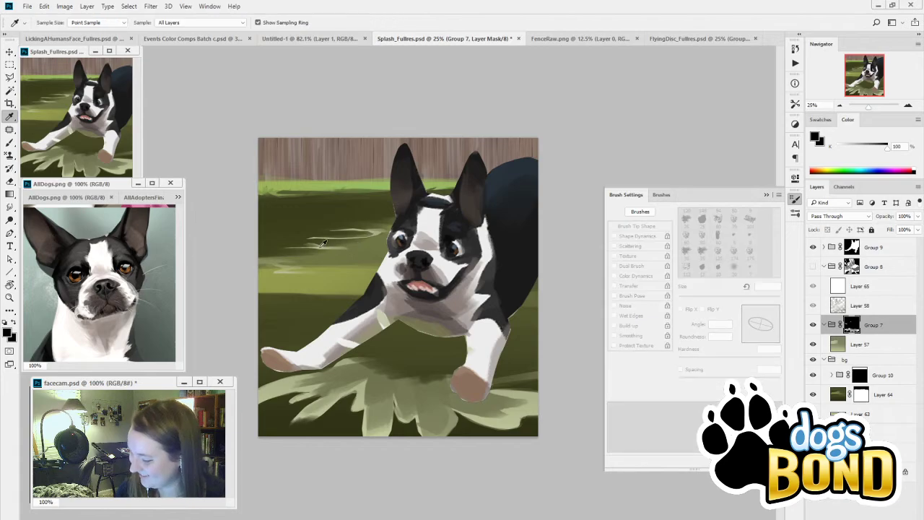
Step: Try a white streak across the dark lawn band beside the dog's head on Group 7's mask at 125 px
key(x)
drag(249, 227, 335, 230)
key(ctrl+z)
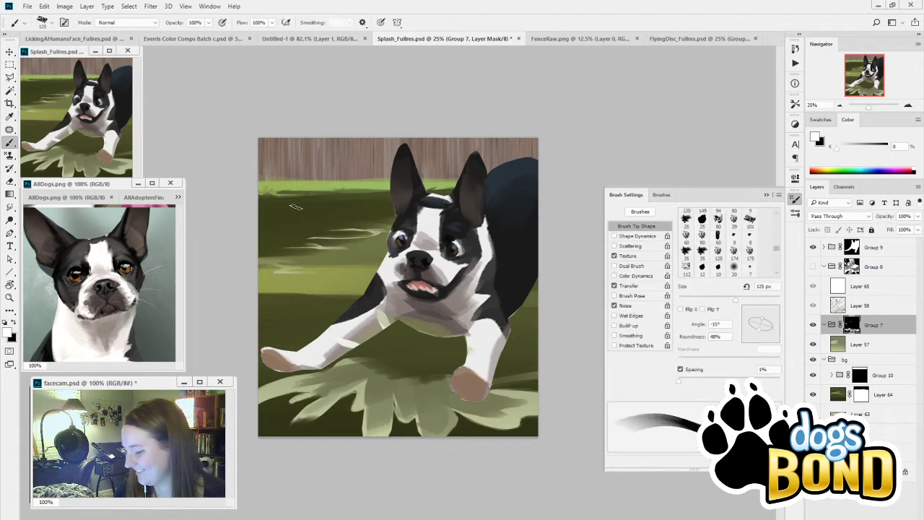
Step: Sample black at 125 px and white at 70 px to touch up the upper pale lawn streaks on Group 7's mask
alt+click(386, 234)
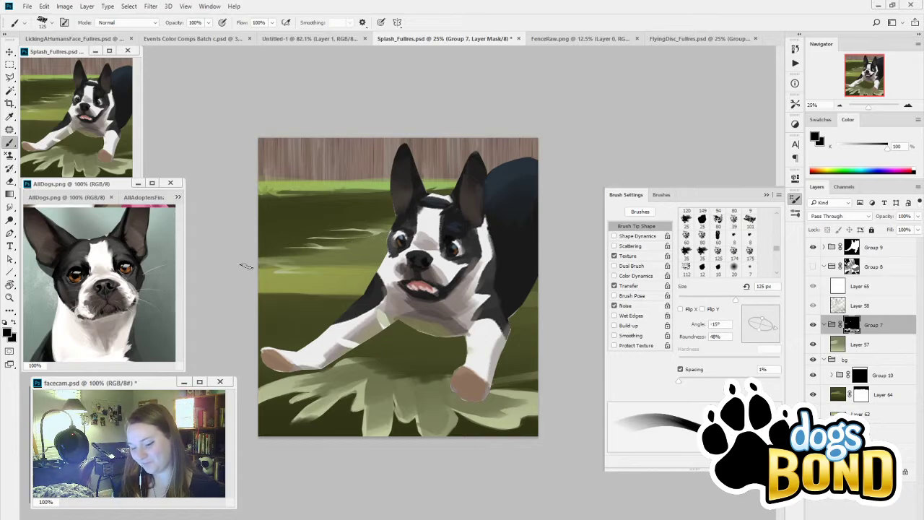
alt+click(377, 228)
key(bracketleft)
key(bracketleft)
key(bracketleft)
key(bracketleft)
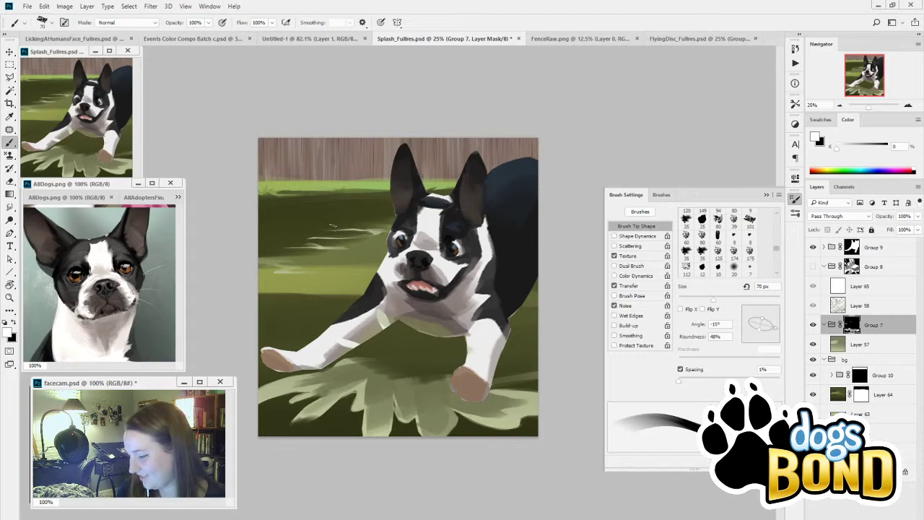
Step: Try white streaks across the dark lawn band on Group 7's mask with the brush tip angle set to 0° and to 13°
drag(770, 328, 783, 323)
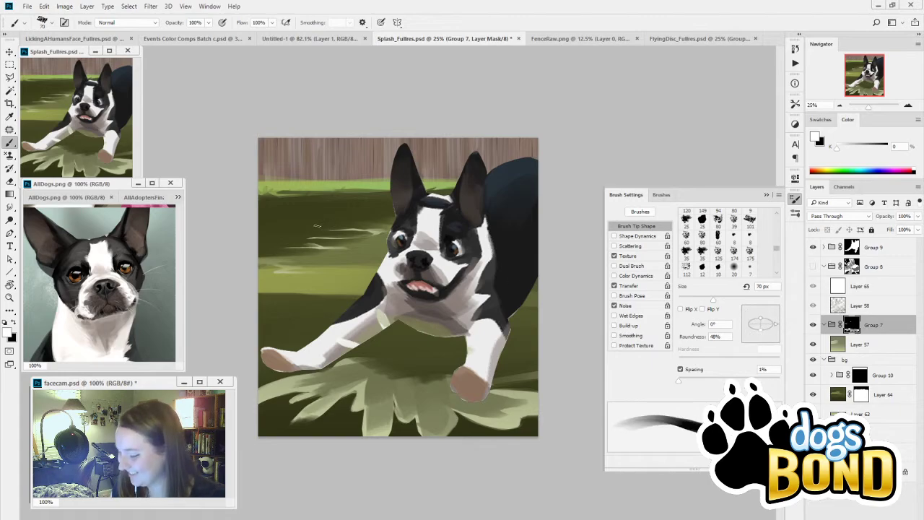
drag(261, 226, 287, 225)
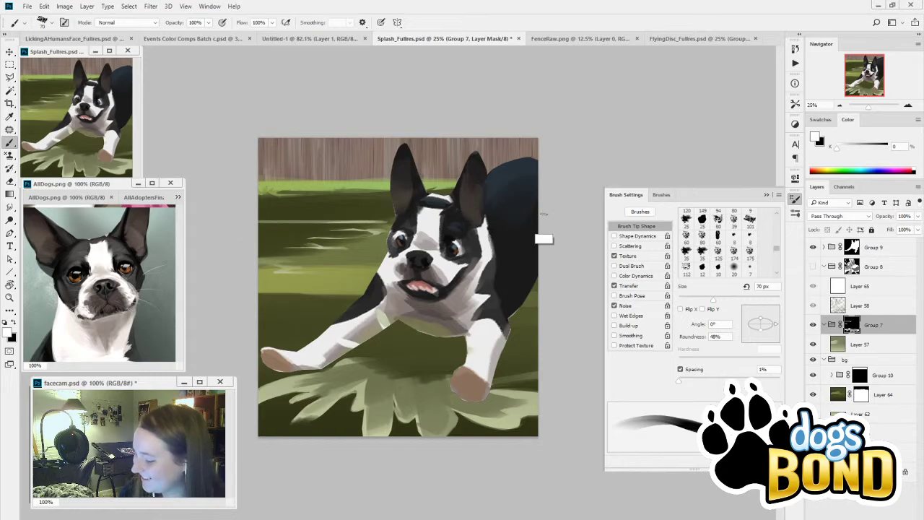
drag(781, 325, 781, 320)
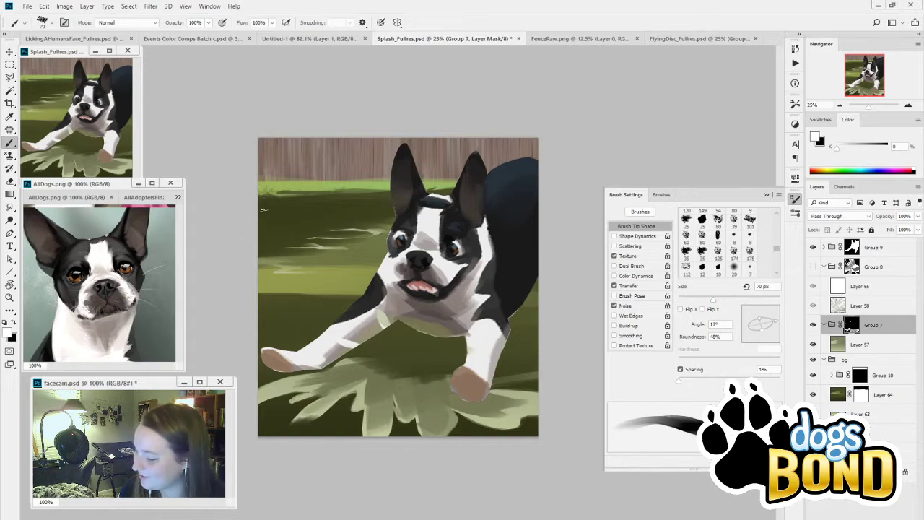
drag(261, 218, 345, 220)
key(ctrl+z)
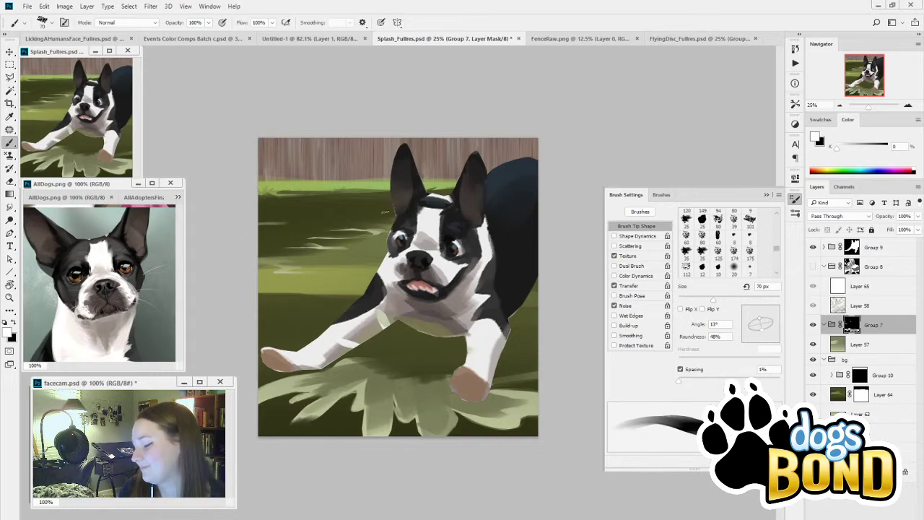
Step: Try thin white streaks across the dark lawn band beside the dog's head on Group 7's mask at 70, 150 and 60 px
drag(271, 224, 340, 222)
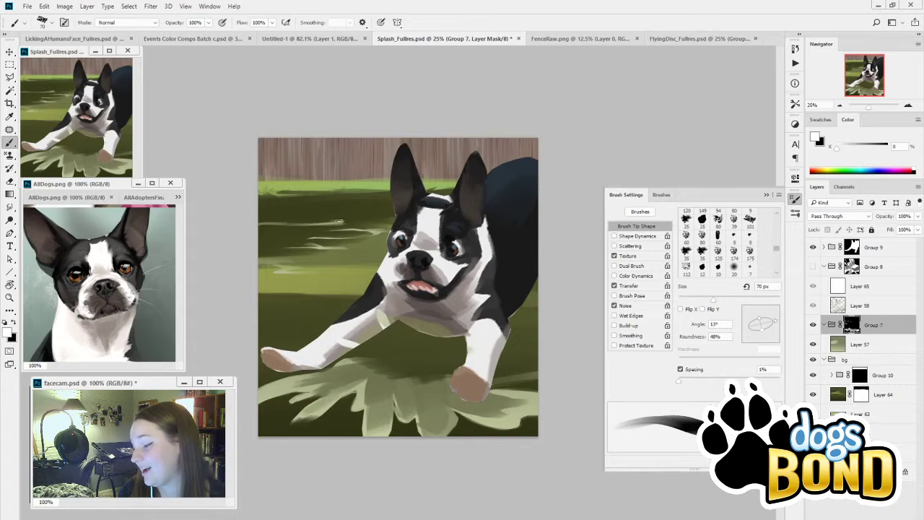
key(bracketright)
key(bracketright)
key(bracketright)
key(bracketright)
key(bracketright)
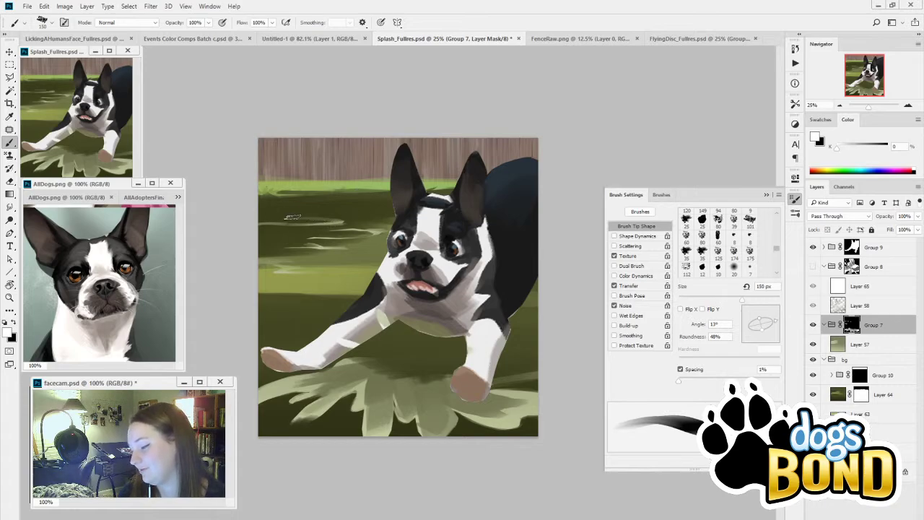
key(bracketleft)
key(bracketleft)
key(bracketleft)
key(bracketleft)
key(bracketleft)
key(bracketleft)
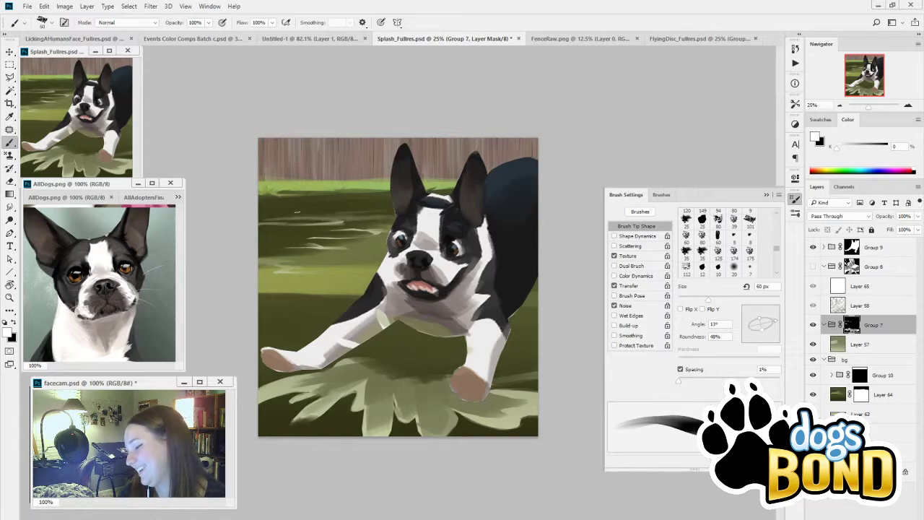
Step: Soften the dark lawn band's streaks with black at 80 px and compare the lawn with Group 7 hidden and shown
key(i)
key(x)
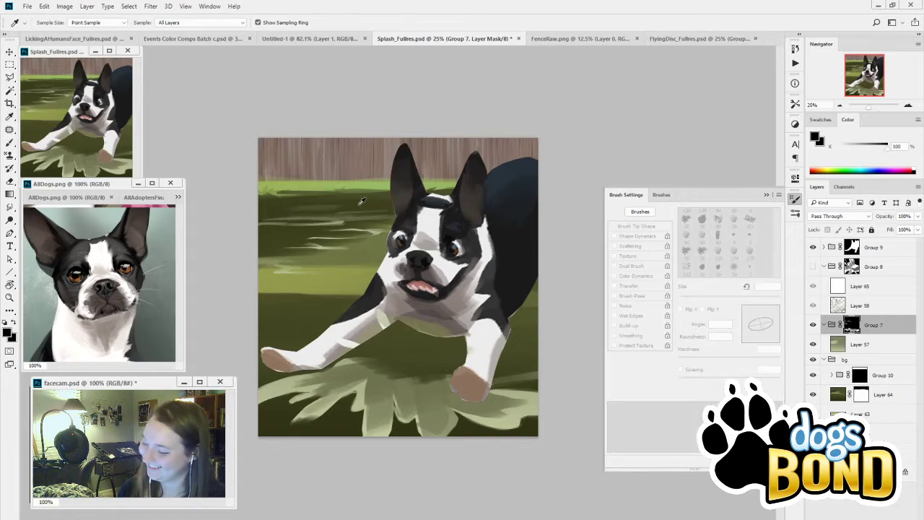
key(b)
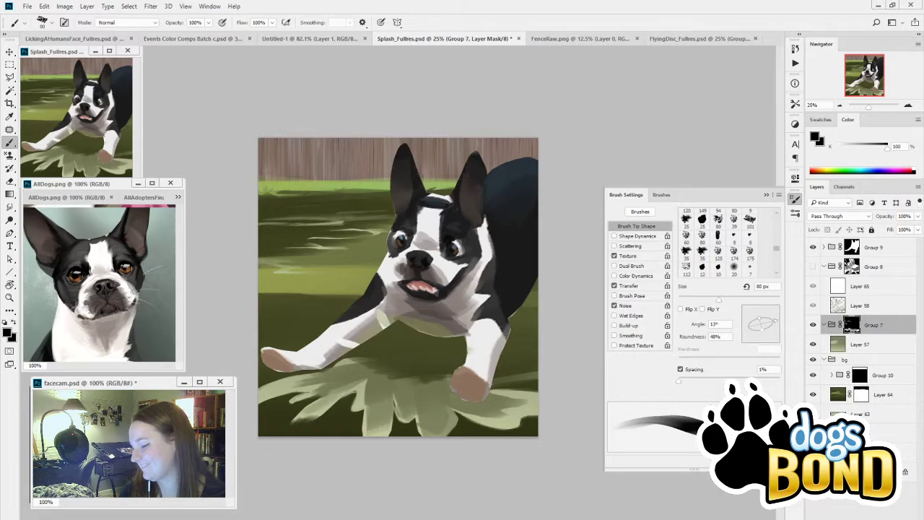
click(814, 325)
click(812, 325)
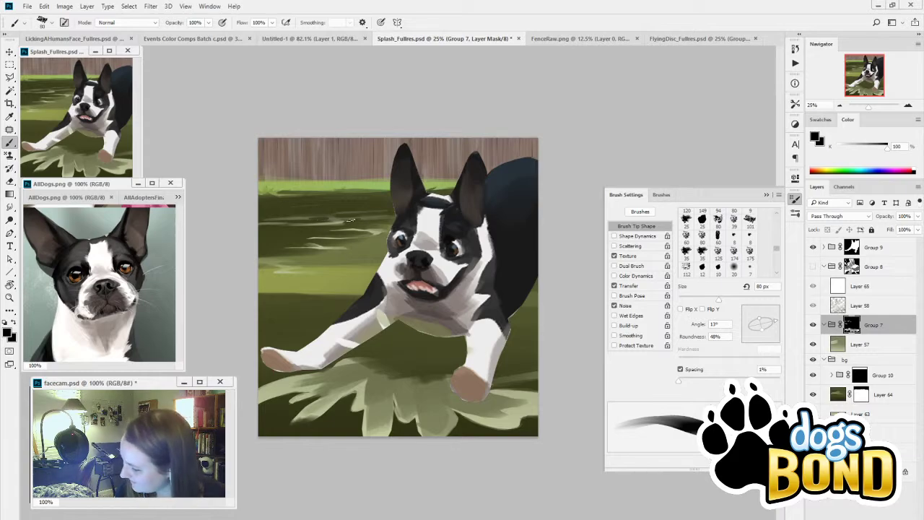
Step: Turn on the Group 8 splash and check it with Group 9's dog hidden and shown
click(813, 266)
click(813, 248)
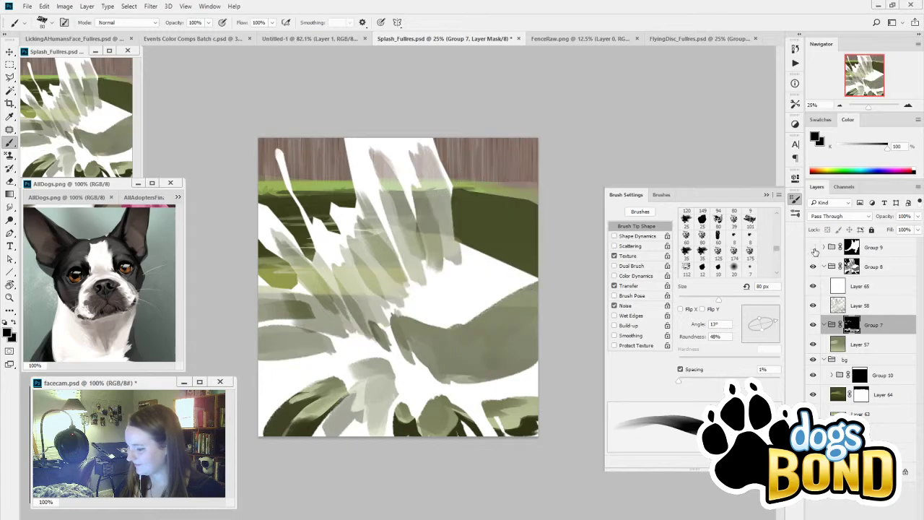
click(813, 247)
click(814, 267)
click(813, 267)
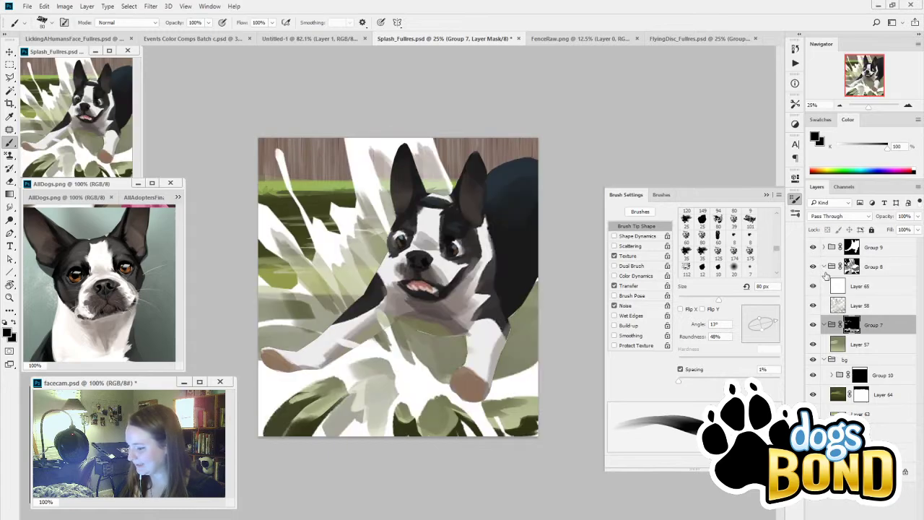
Step: Compare the splash with Layer 65 and Layer 58 switched off and on inside Group 8
click(864, 286)
click(813, 286)
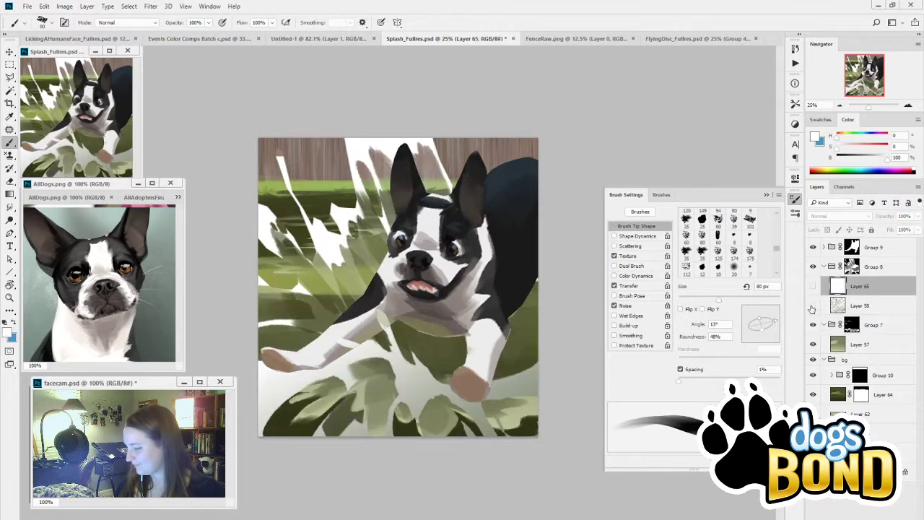
click(813, 305)
click(813, 305)
click(813, 287)
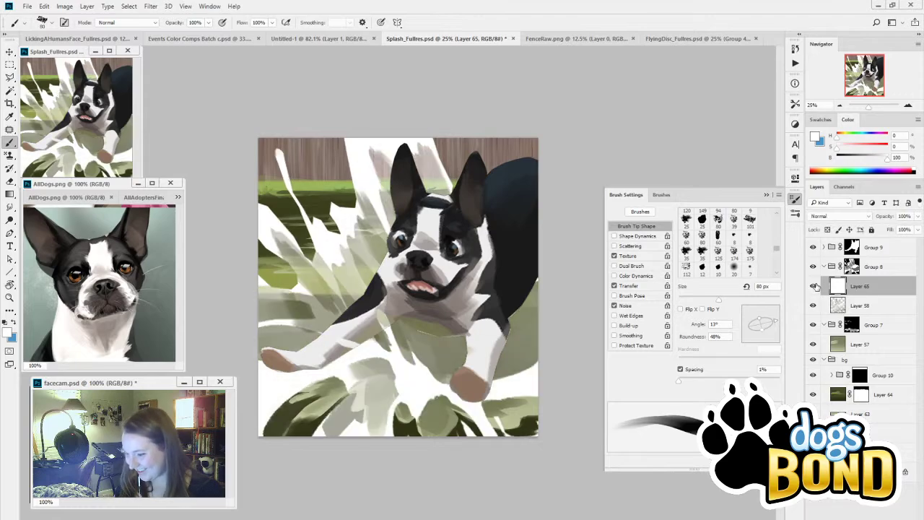
click(814, 286)
click(814, 287)
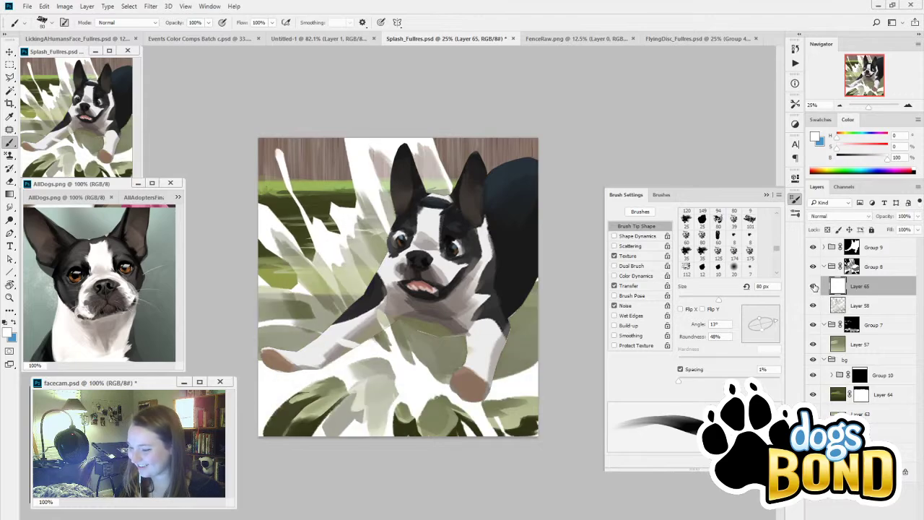
click(813, 287)
click(813, 305)
click(813, 305)
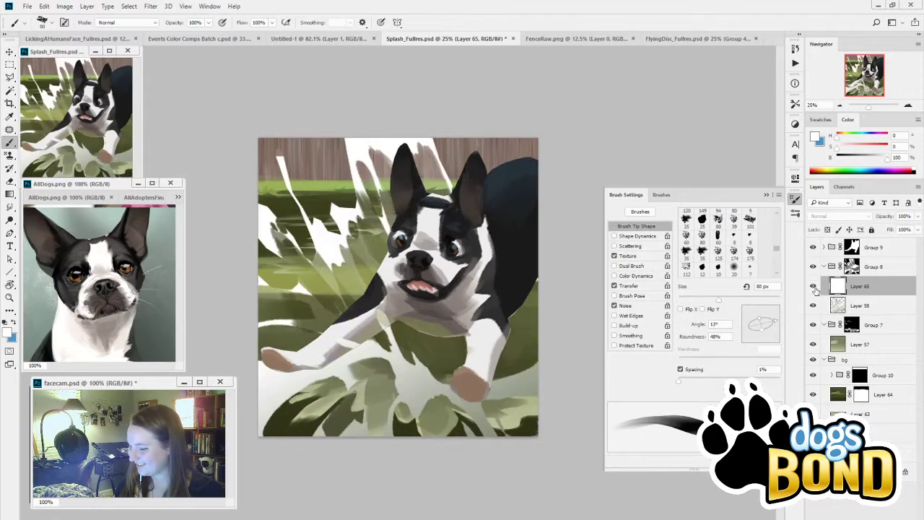
click(814, 286)
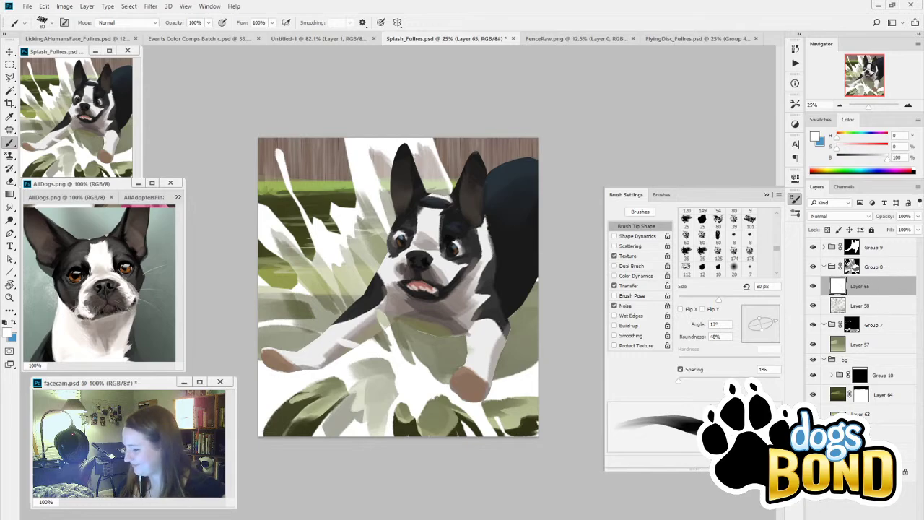
Step: Target Group 8's mask and try broad black strokes at 700 px to cut back the splash around the front leg and head
click(852, 267)
key(i)
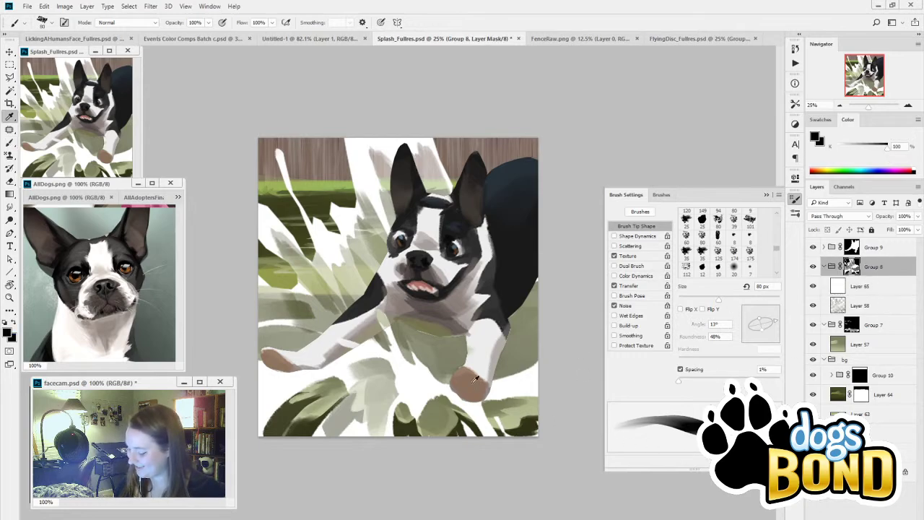
key(x)
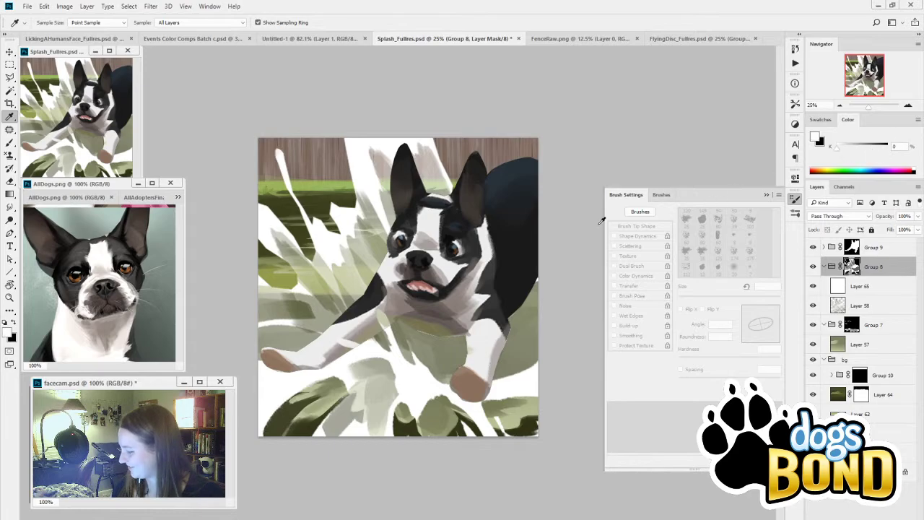
key(b)
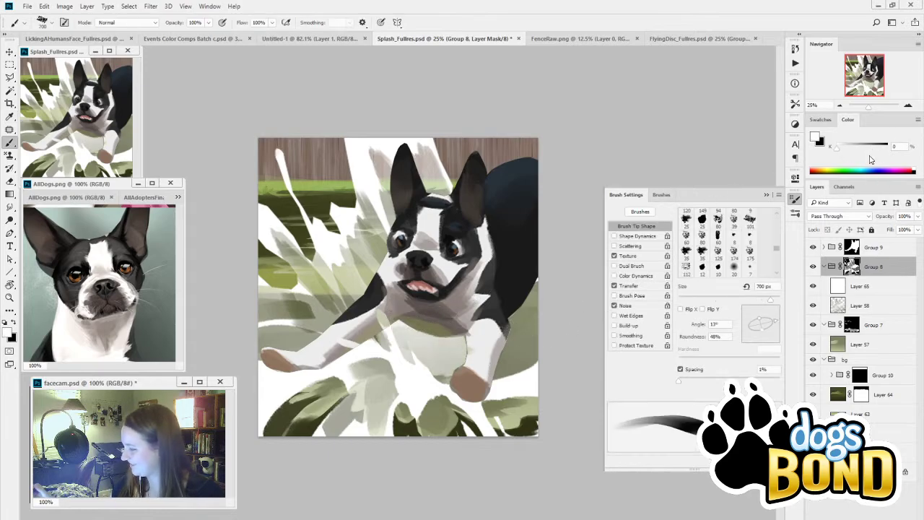
key(x)
drag(438, 334, 477, 433)
key(ctrl+z)
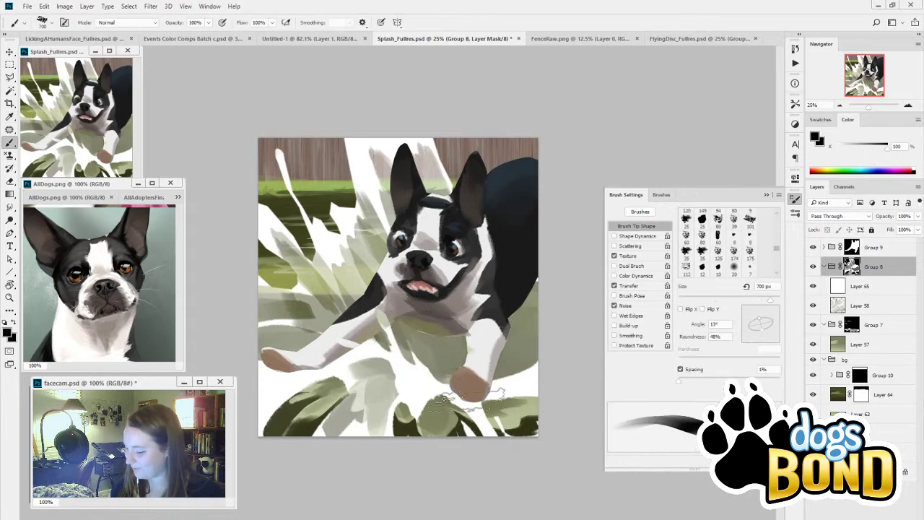
drag(433, 334, 490, 485)
key(ctrl+z)
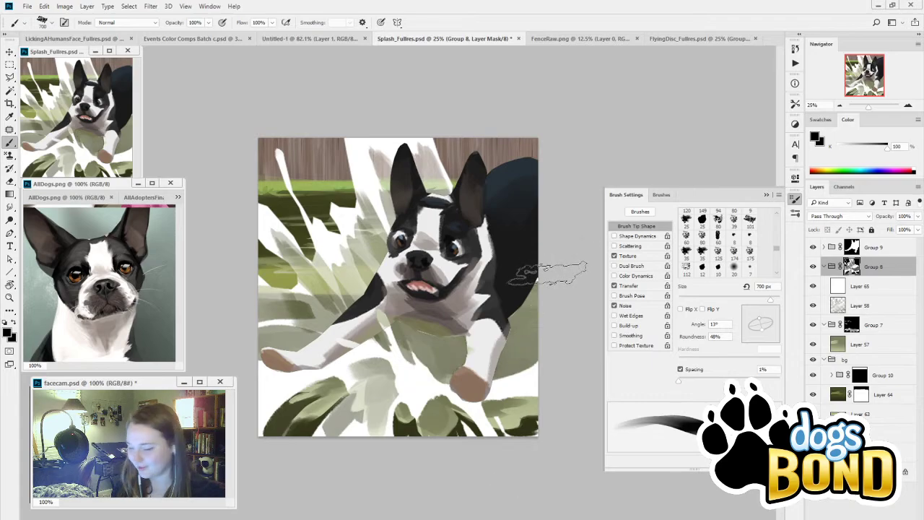
mouse_move(430, 331)
mouse_down()
mouse_move(484, 495)
mouse_move(516, 420)
mouse_up()
key(ctrl+z)
mouse_move(385, 116)
mouse_down()
mouse_move(383, 223)
mouse_move(404, 238)
mouse_move(371, 271)
mouse_up()
key(ctrl+z)
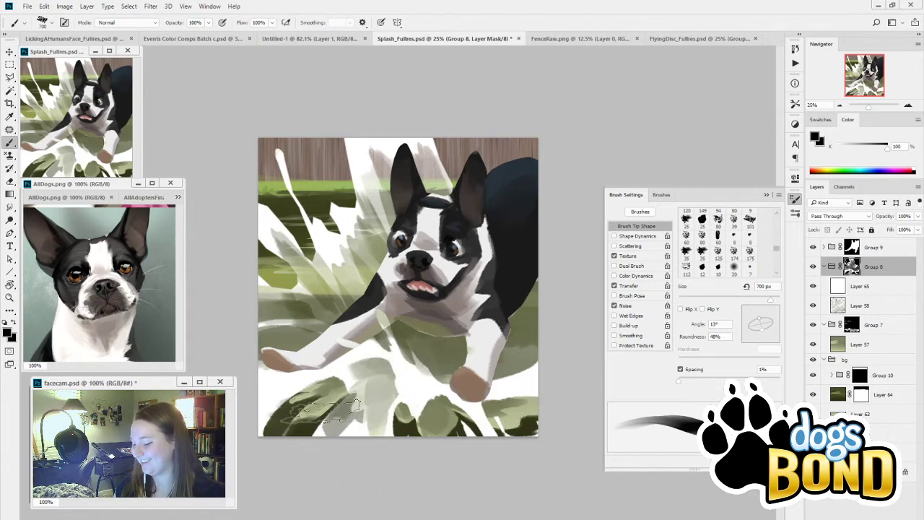
Step: Paint black on Group 8's mask at 200 and 90 px to reveal green between the splash streaks below the dog's chest
key(bracketleft)
key(bracketleft)
key(bracketleft)
key(bracketleft)
key(bracketleft)
key(bracketleft)
key(bracketleft)
key(bracketleft)
key(bracketleft)
key(bracketleft)
key(bracketleft)
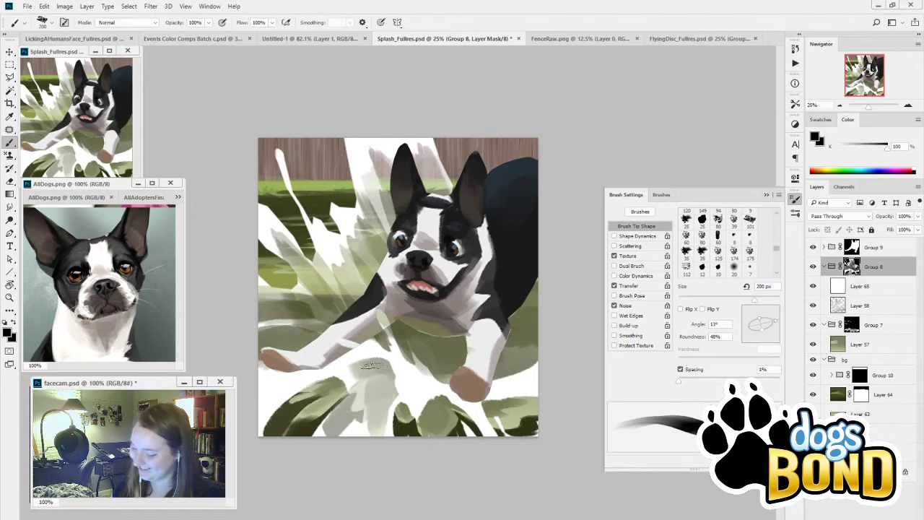
mouse_move(378, 375)
mouse_down()
mouse_move(387, 427)
mouse_move(383, 369)
mouse_move(359, 364)
mouse_move(377, 384)
mouse_up()
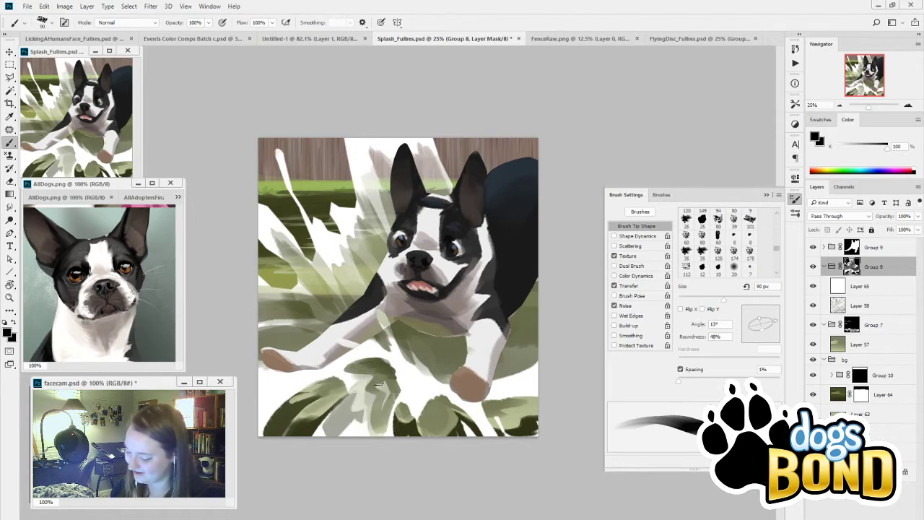
Step: Touch up the white splash between the front paws on Group 8's mask with white at 200 and 150 px
key(x)
key(bracketright)
key(bracketright)
key(bracketright)
key(bracketright)
key(bracketright)
key(bracketright)
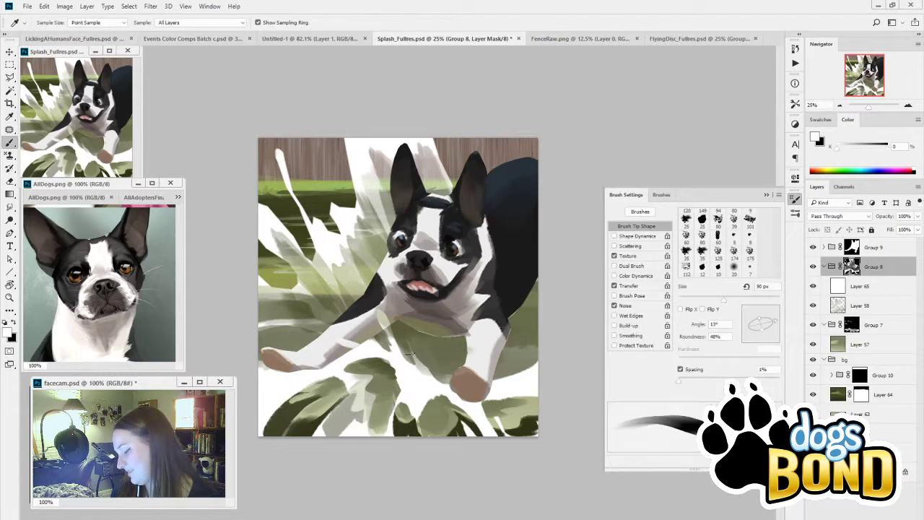
key(bracketright)
key(bracketright)
key(bracketright)
key(bracketright)
key(bracketright)
key(bracketright)
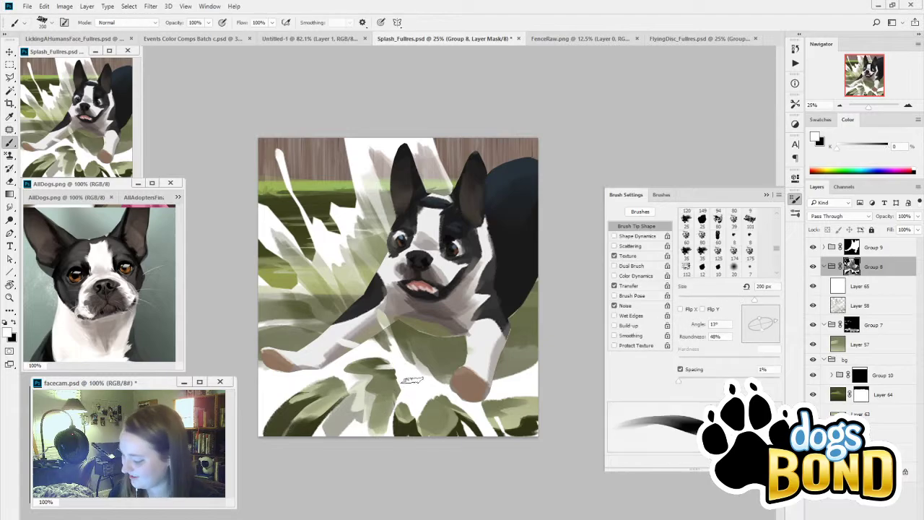
key(bracketleft)
key(bracketleft)
key(bracketleft)
key(bracketleft)
key(bracketleft)
key(bracketleft)
key(bracketleft)
key(bracketleft)
key(bracketleft)
key(bracketleft)
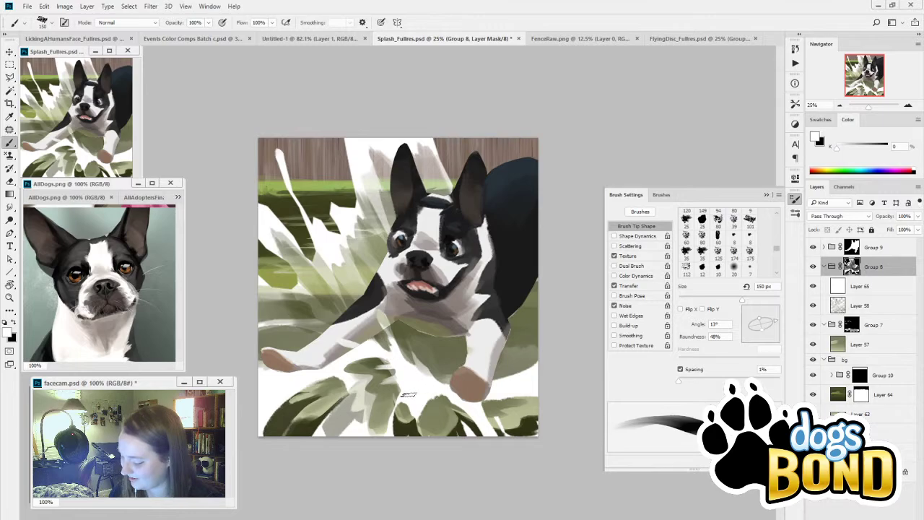
Step: Sample near-black mask tones and darken the splash gaps behind the outstretched paw at 150 and 175 px
key(alt)
alt+click(370, 433)
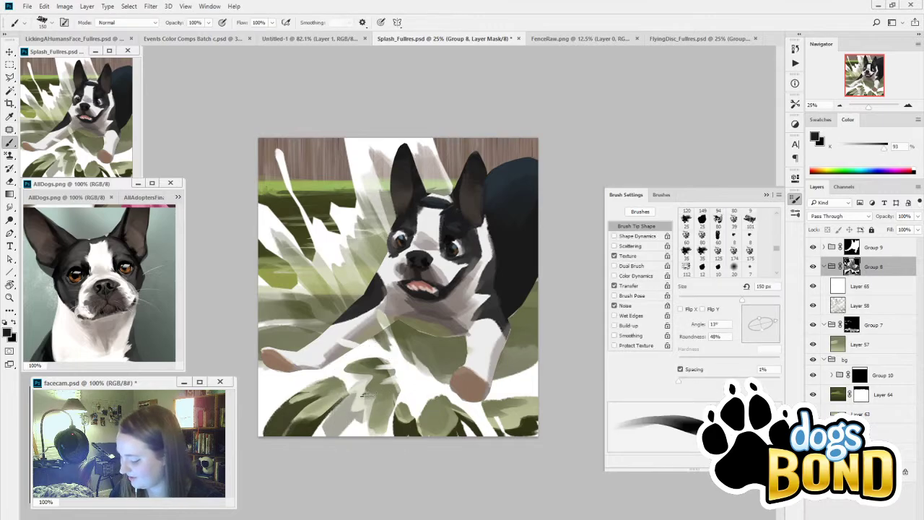
alt+click(346, 370)
key(bracketright)
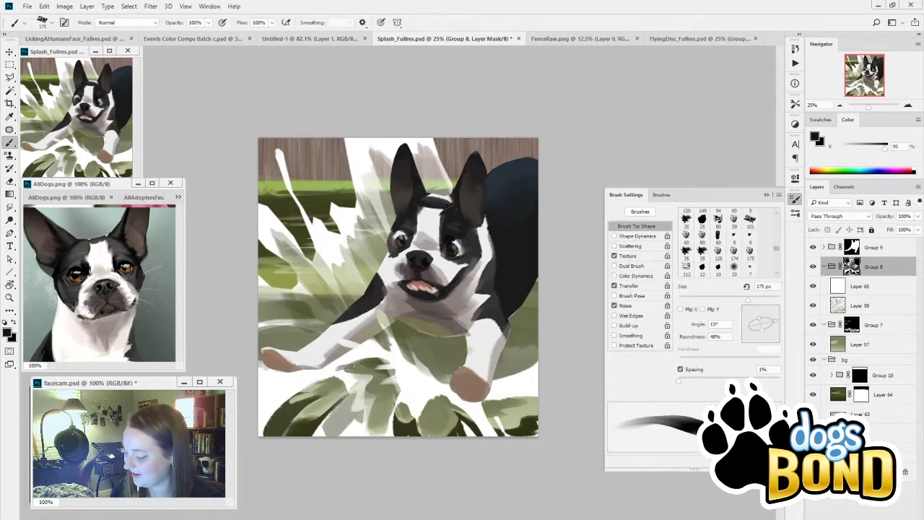
key(alt)
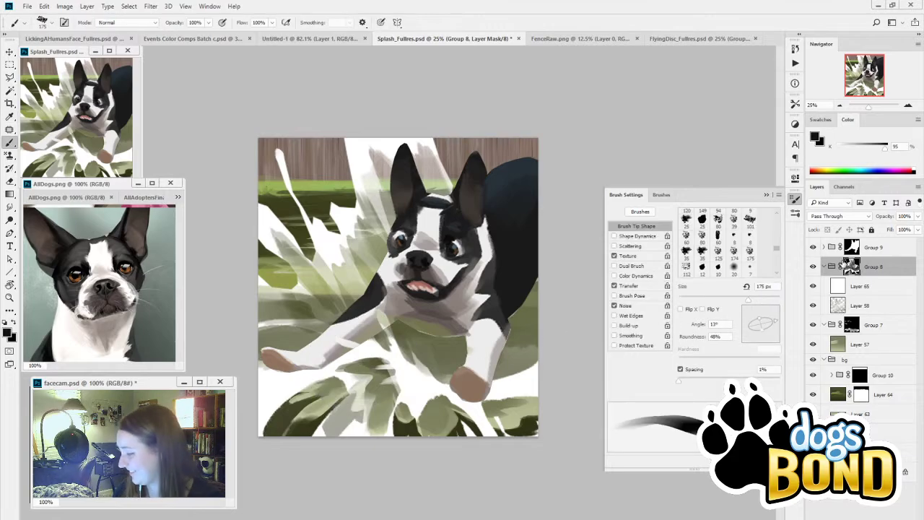
Step: Sweep white strokes over the lower-left green clump on Group 8's mask, starting at 90 px and enlarging the brush
key(bracketleft)
key(bracketleft)
key(bracketleft)
key(bracketleft)
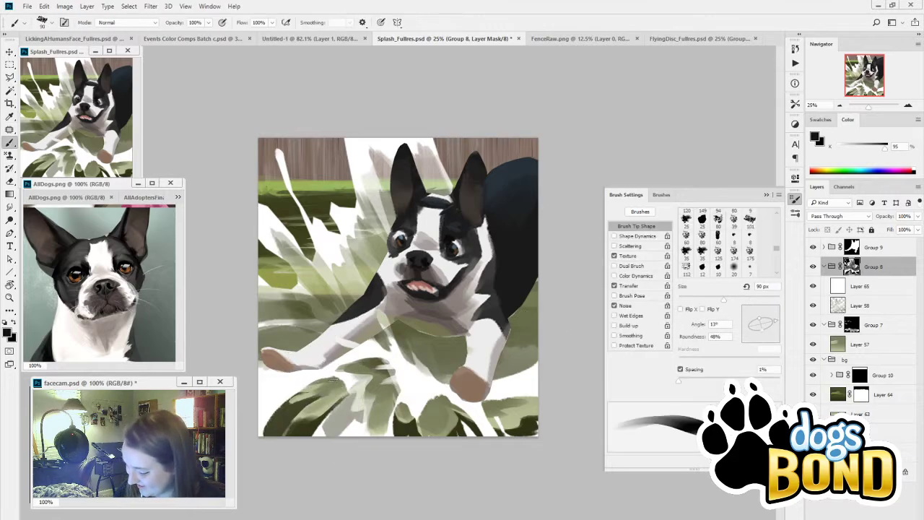
key(x)
mouse_move(338, 373)
mouse_down()
mouse_move(279, 402)
mouse_move(296, 394)
mouse_move(272, 416)
mouse_up()
key(bracketright)
key(bracketright)
key(bracketright)
key(bracketright)
key(bracketright)
key(bracketright)
drag(310, 381, 251, 440)
Step: Sample near-black from the lower-left green clump and carve curved green blades through the splash at 125 px
alt+click(296, 412)
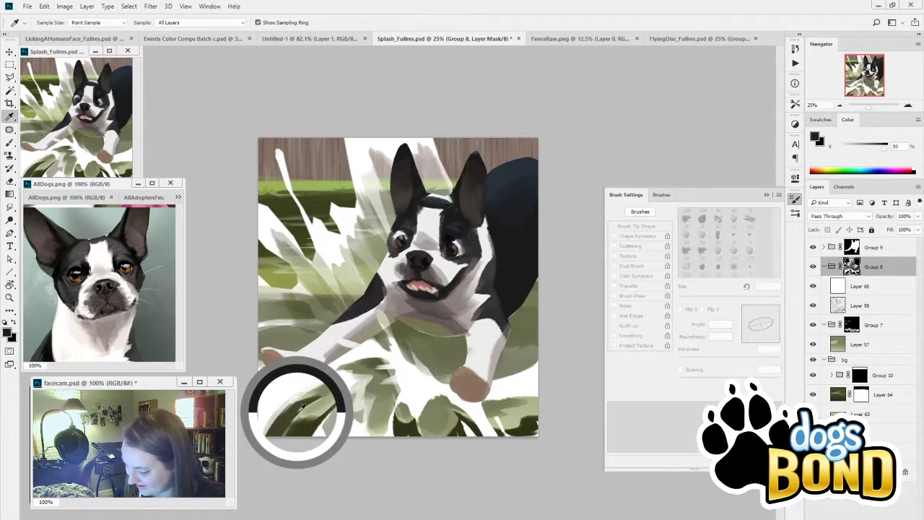
key(bracketleft)
key(bracketleft)
key(bracketleft)
key(bracketleft)
drag(331, 383, 266, 432)
drag(292, 401, 263, 434)
mouse_move(335, 383)
mouse_down()
mouse_move(262, 438)
mouse_move(293, 401)
mouse_move(270, 426)
mouse_move(341, 378)
mouse_up()
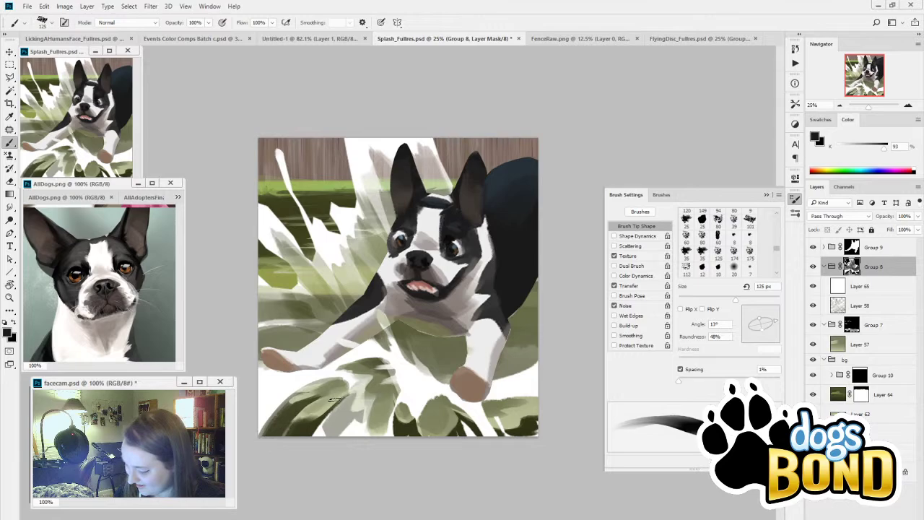
Step: Refine the blades beside the lower-left clump at 90 px with sampled near-white and near-black on Group 8's mask
key(bracketleft)
key(bracketleft)
alt+click(340, 385)
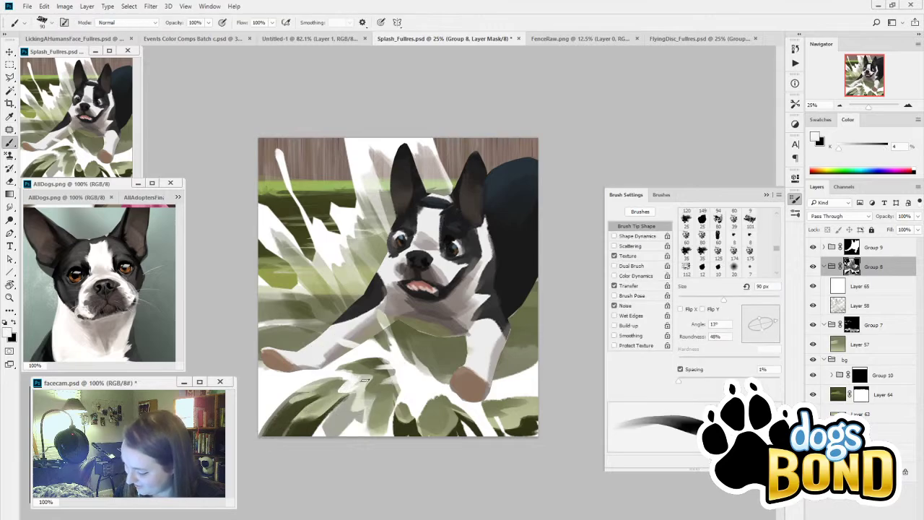
alt+click(338, 398)
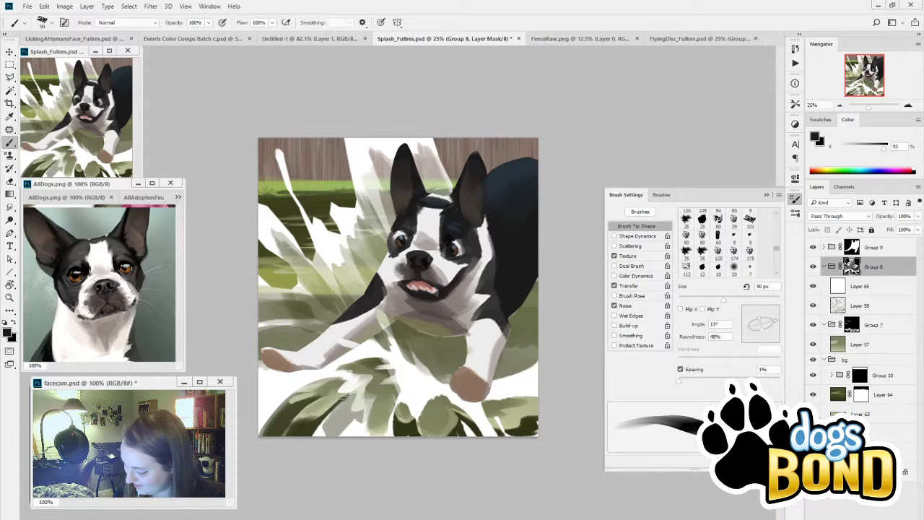
drag(327, 415, 314, 433)
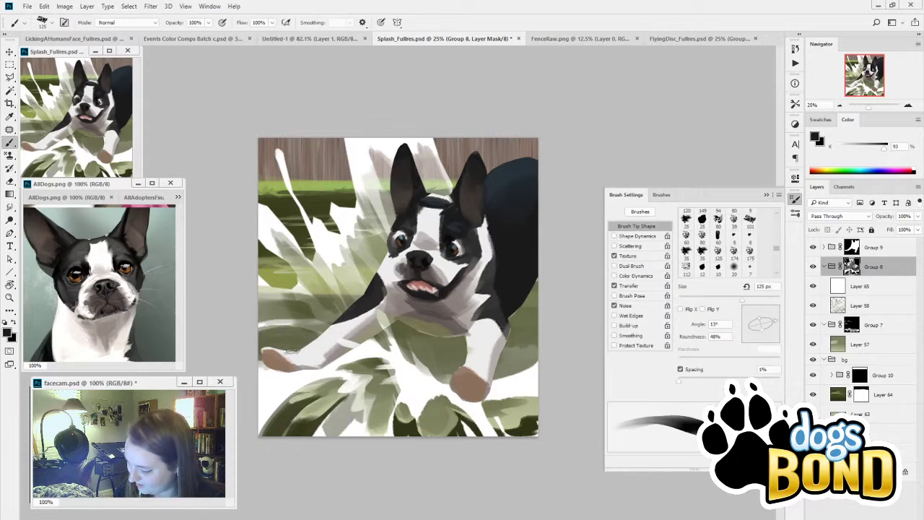
Step: Enlarge the brush to 250 px and sample black above the outstretched paw to thin the splash around it on Group 8's mask
key(bracketright)
key(bracketright)
key(bracketright)
key(bracketright)
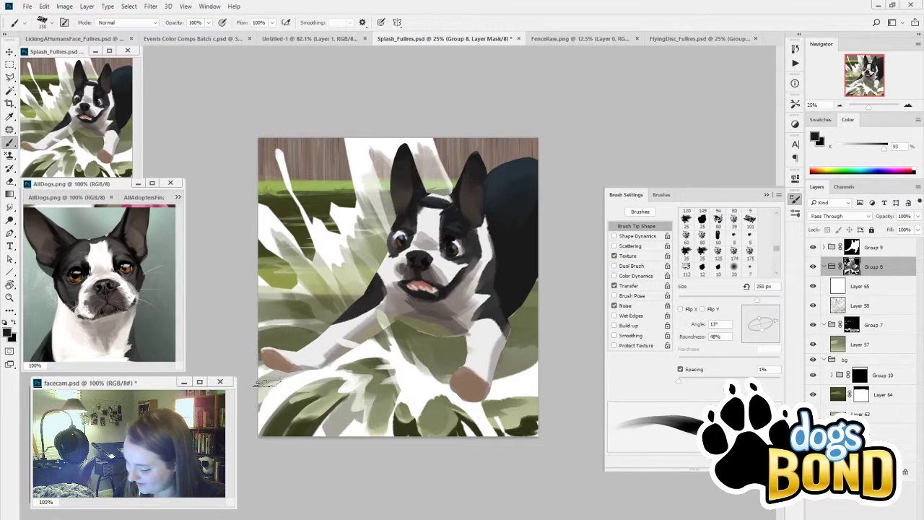
alt+click(286, 322)
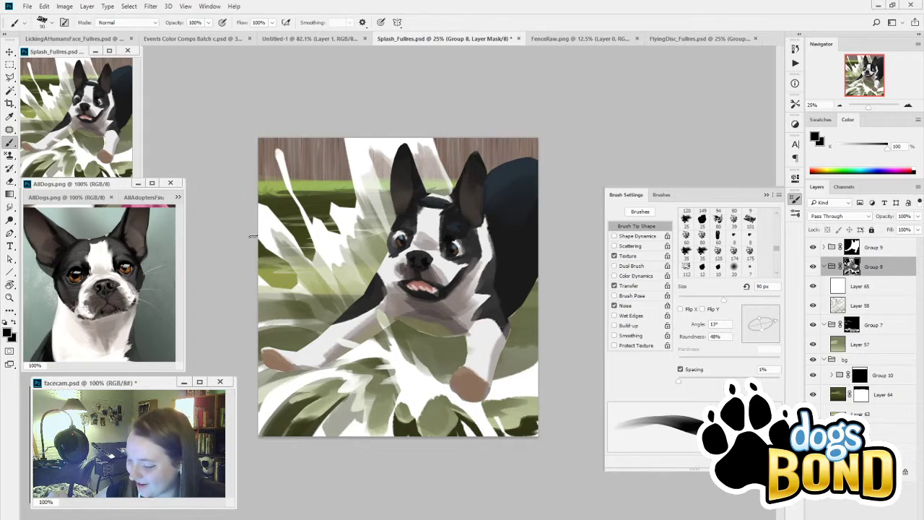
Step: Carve black notches and gaps into the splash beside the dog's face on Group 8's mask at 60 and 50 px, undoing the last stroke
key(bracketleft)
key(bracketleft)
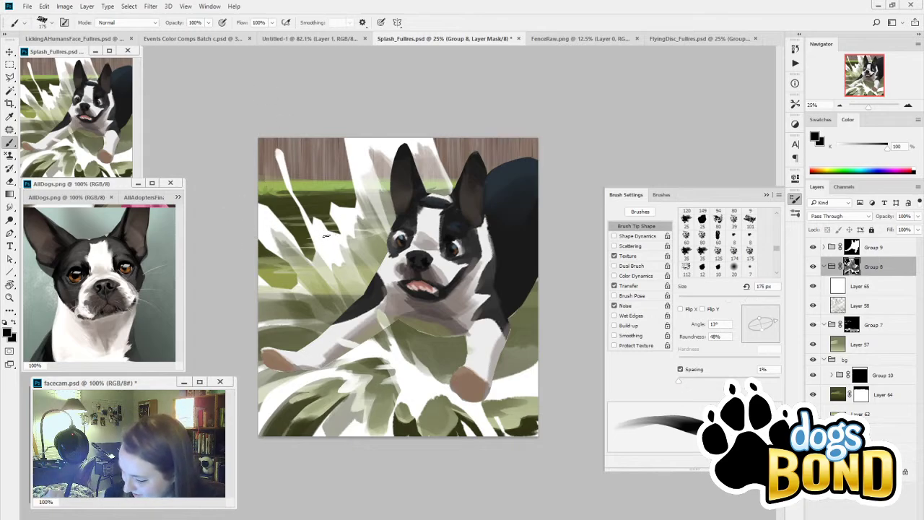
key(bracketleft)
key(bracketleft)
key(bracketleft)
key(bracketleft)
key(bracketleft)
key(bracketleft)
key(bracketleft)
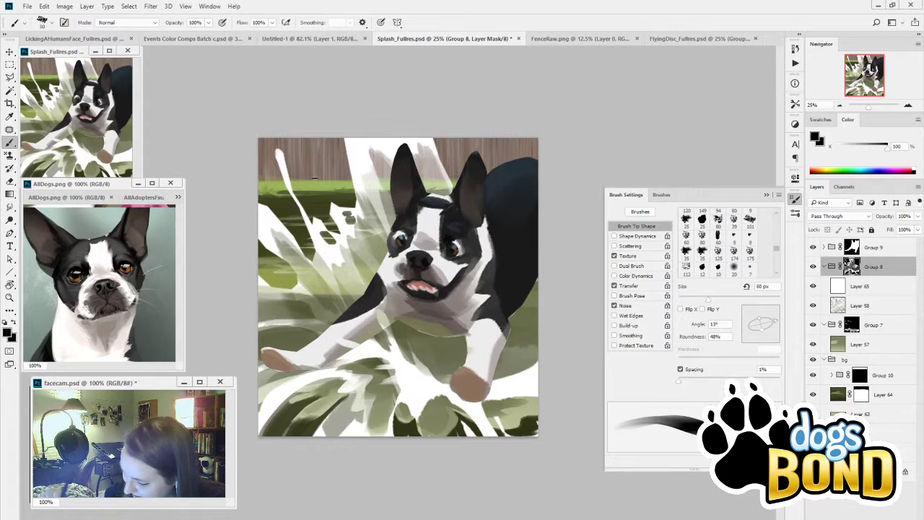
key(bracketleft)
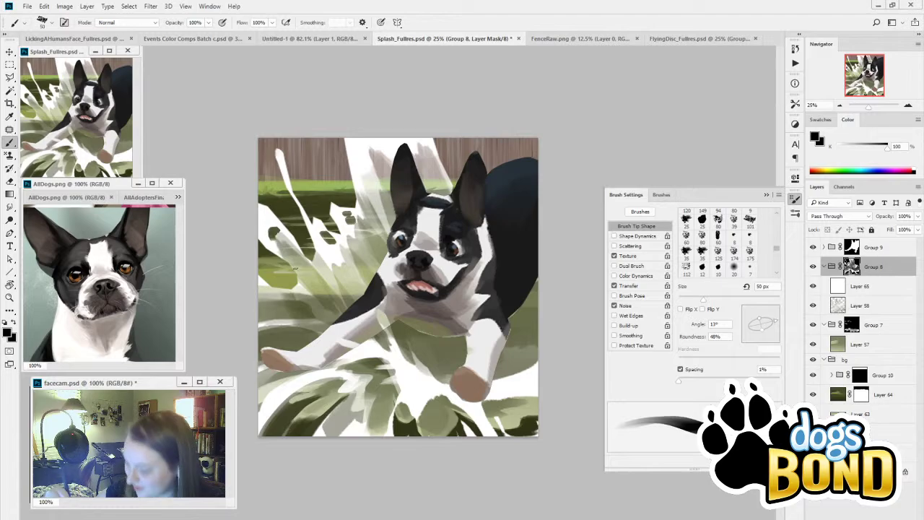
key(ctrl+z)
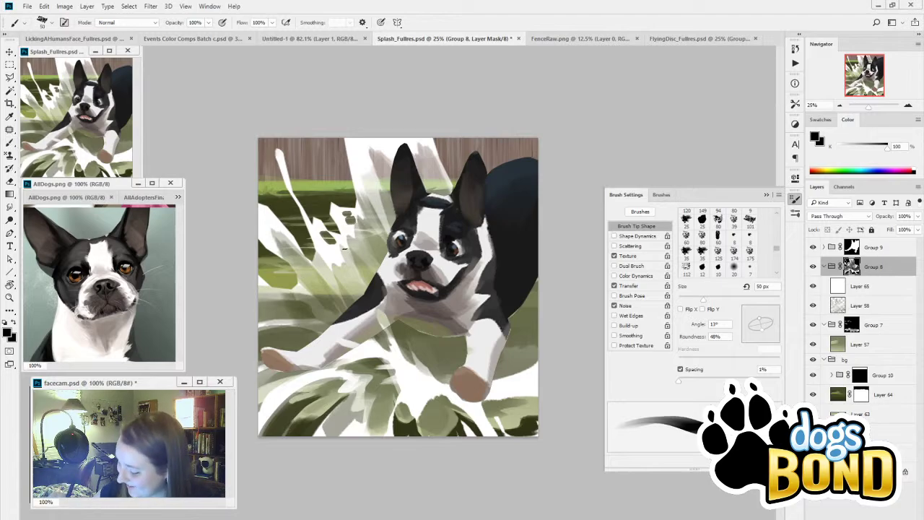
Step: Refine the splash tips beside the dog's face at 50 px with white and sampled 80% grey on Group 8's mask
key(x)
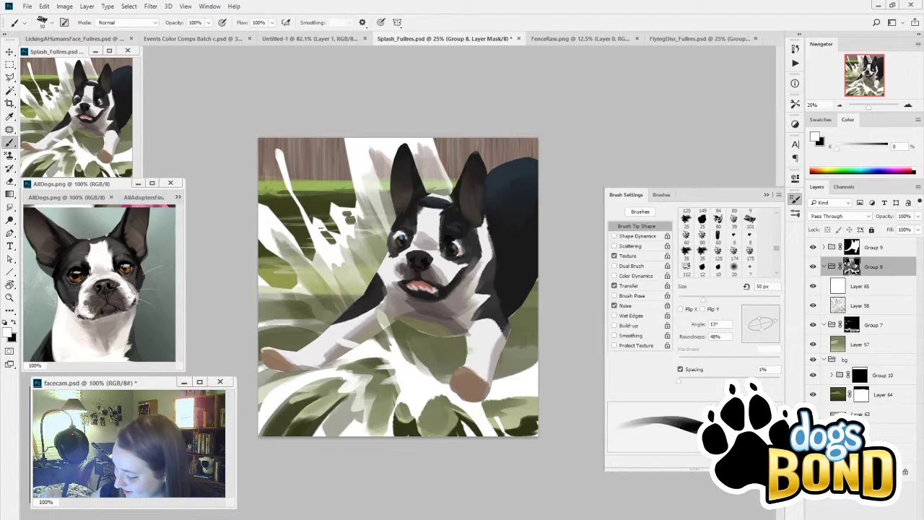
alt+click(341, 225)
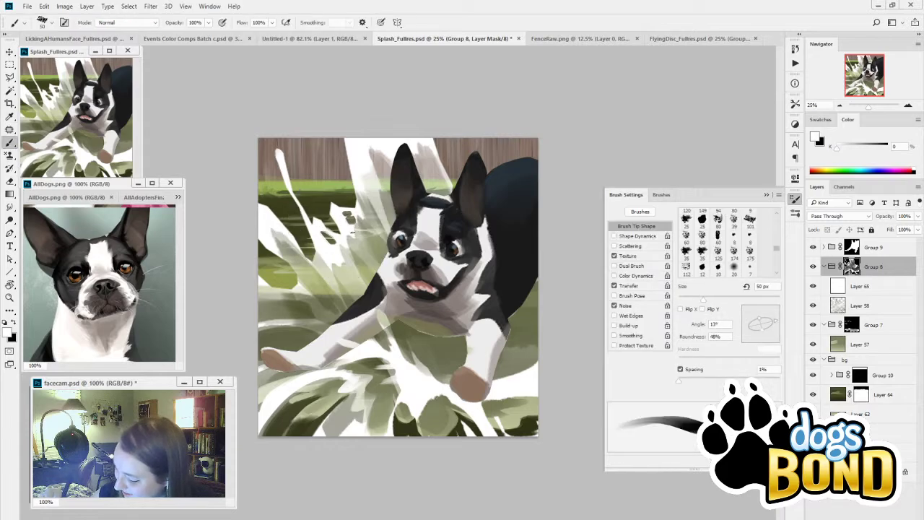
alt+click(348, 216)
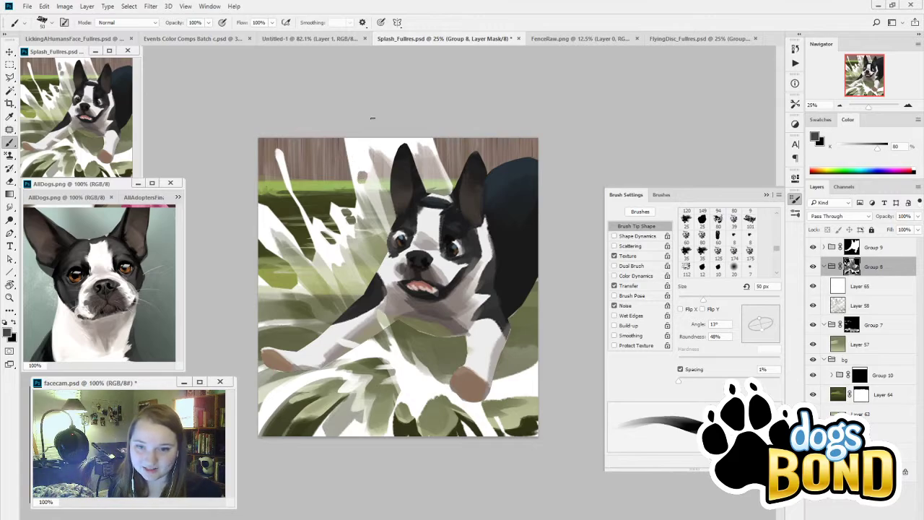
alt+click(362, 161)
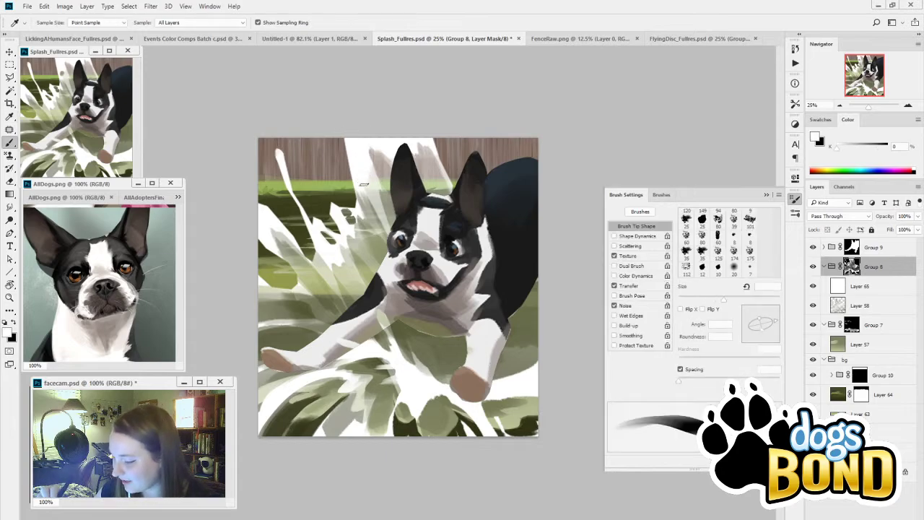
Step: Enlarge the brush to 90 px and rework the splash tips with black and white on Group 8's mask
key(bracketright)
key(bracketright)
key(bracketright)
key(bracketright)
click(885, 145)
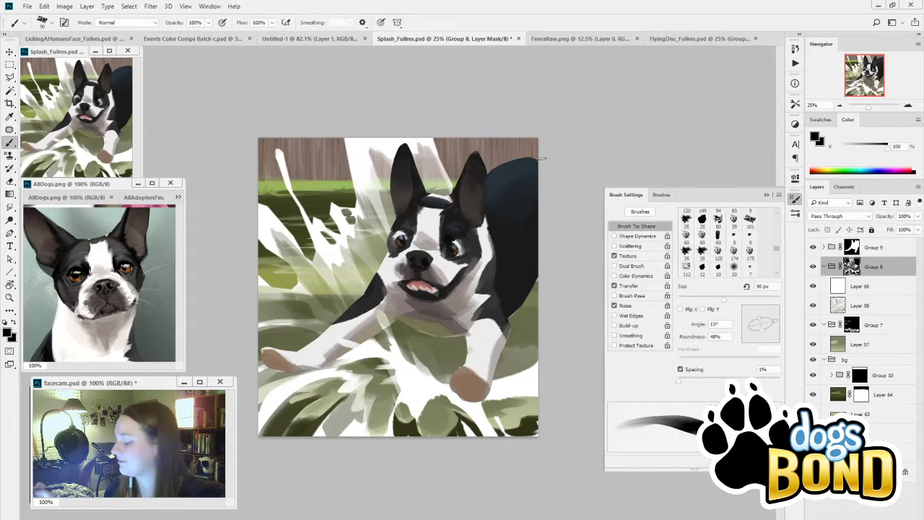
key(x)
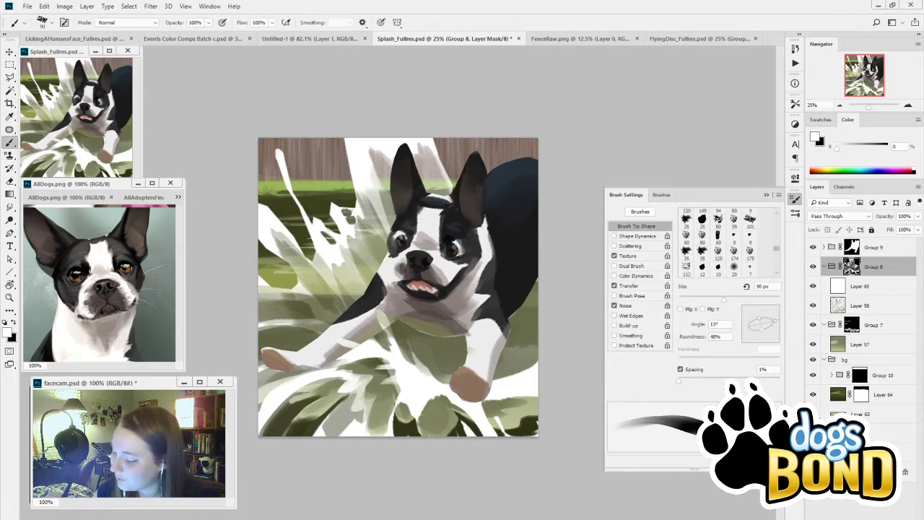
drag(348, 211, 351, 213)
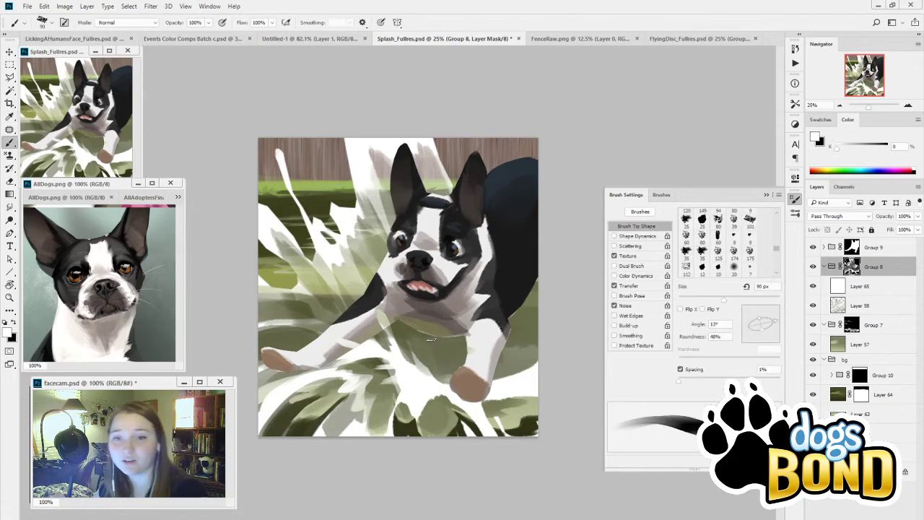
Step: Reduce the brush to 40 px and sharpen the splash edges below the fence by alternating black and white
key(bracketleft)
key(bracketleft)
key(bracketleft)
key(bracketleft)
key(bracketleft)
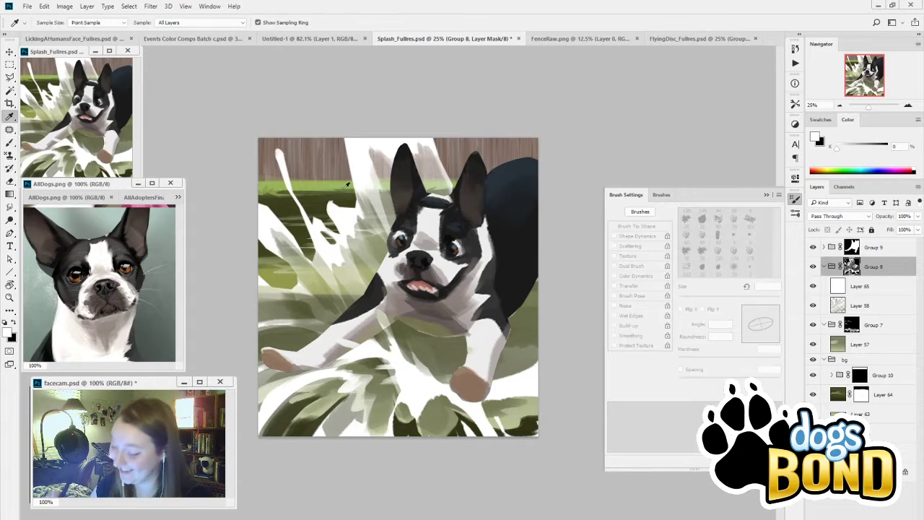
key(x)
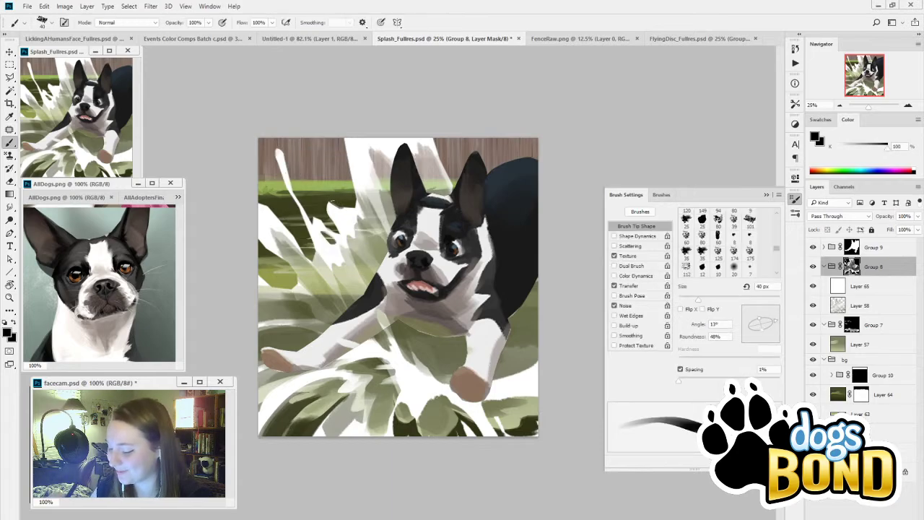
key(x)
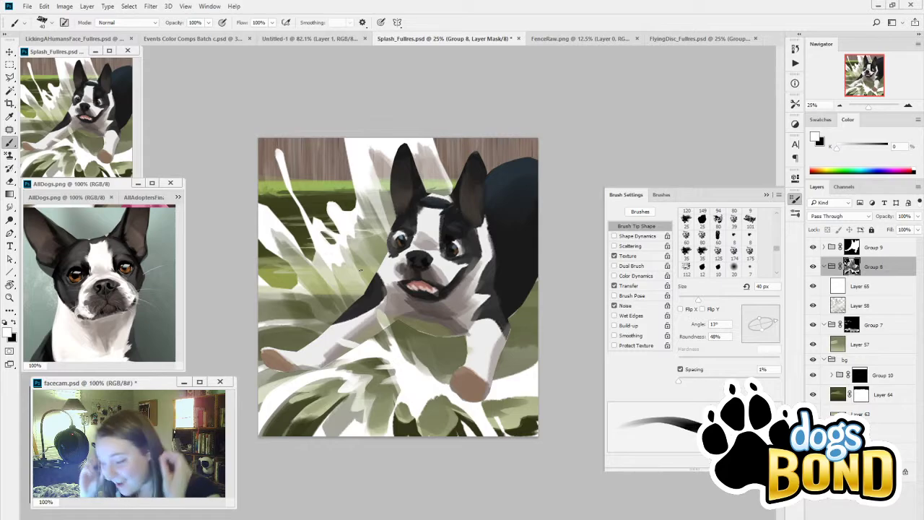
key(x)
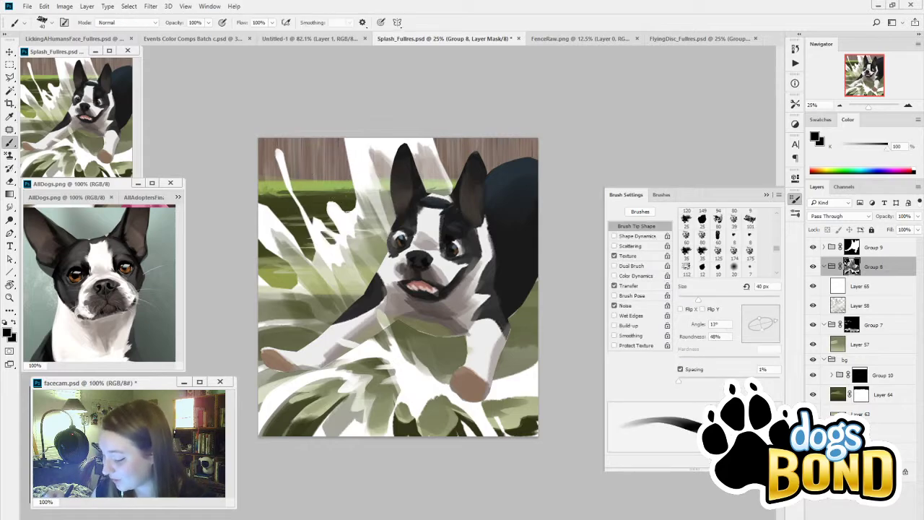
Step: Extend the outer edge of the upright splash across the fence with white strokes at 40 px
key(x)
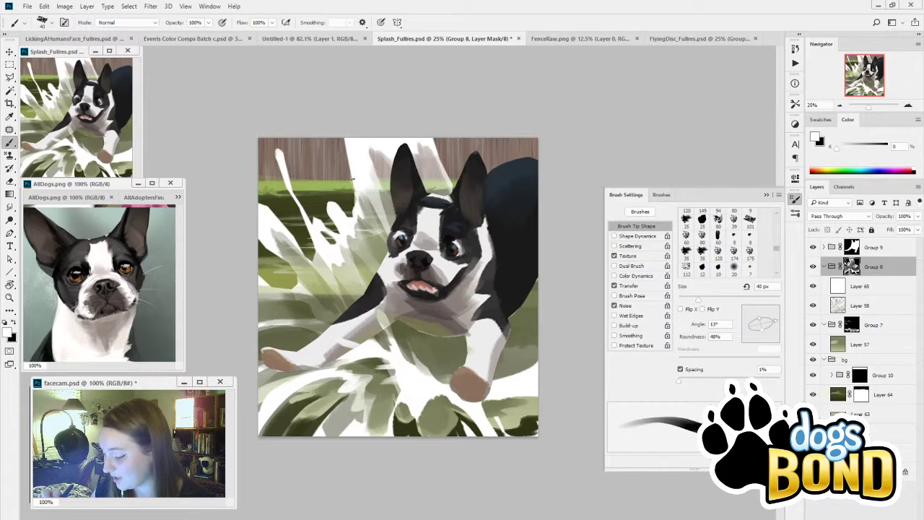
drag(355, 199, 343, 138)
drag(351, 184, 343, 139)
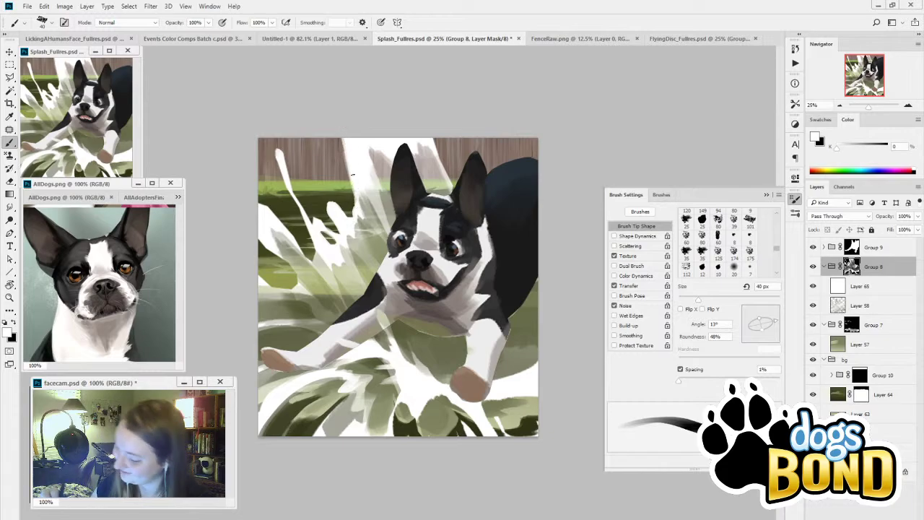
Step: Enlarge the black brush to 250 px and thin the upright splash over the fence behind the near ear on Group 8's mask
key(bracketright)
key(x)
key(bracketright)
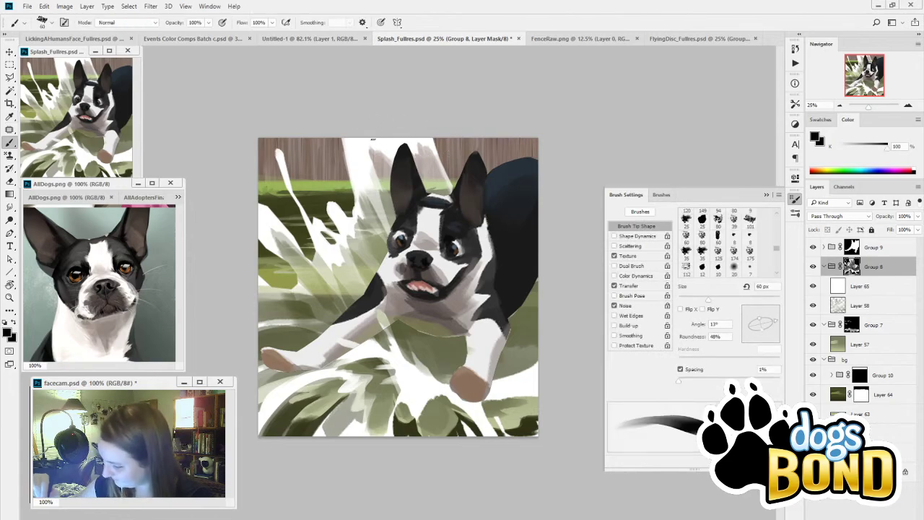
key(bracketleft)
key(bracketleft)
key(bracketright)
key(bracketright)
key(bracketright)
key(bracketright)
key(bracketright)
key(bracketright)
key(bracketright)
key(bracketright)
key(bracketright)
key(bracketright)
key(bracketright)
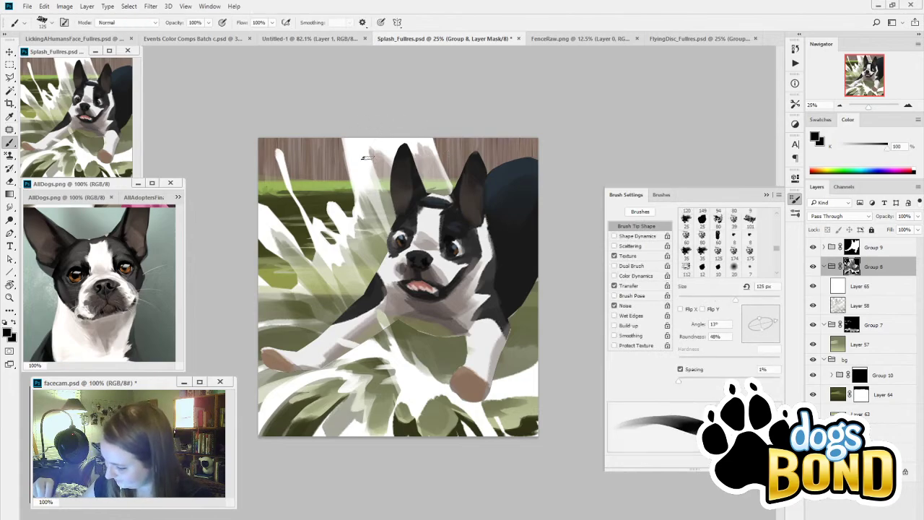
mouse_move(354, 140)
mouse_down()
mouse_move(368, 146)
mouse_move(411, 228)
mouse_move(355, 120)
mouse_up()
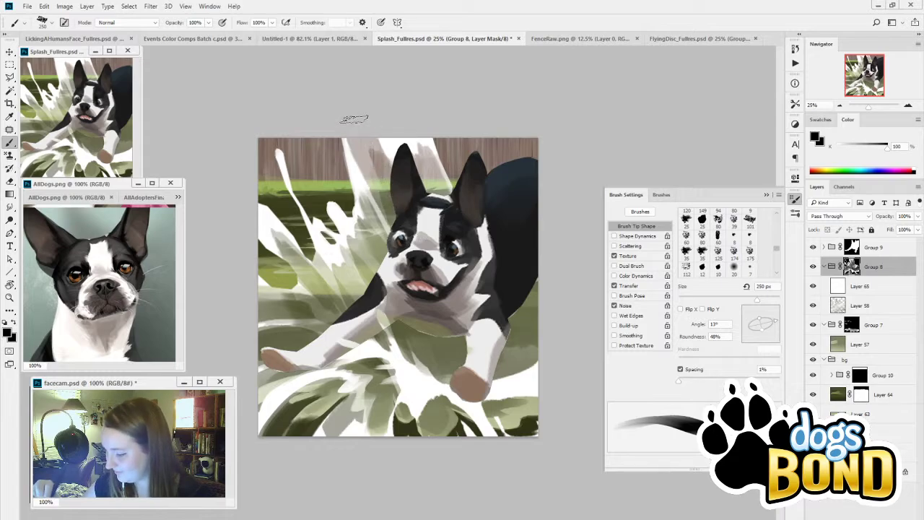
drag(397, 173, 376, 124)
mouse_move(417, 192)
mouse_down()
mouse_move(432, 162)
mouse_move(434, 204)
mouse_up()
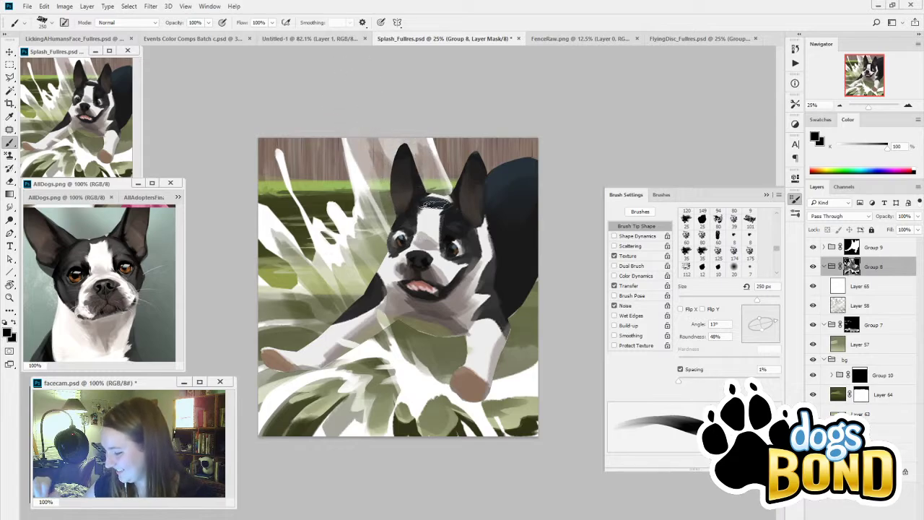
Step: Reduce the brush to 90 px and mask out the long thin streak below the upper-left droplet with black
key(bracketleft)
key(bracketleft)
key(bracketleft)
key(bracketleft)
key(bracketleft)
key(bracketleft)
mouse_move(368, 218)
mouse_down()
mouse_move(354, 155)
mouse_move(364, 220)
mouse_move(389, 250)
mouse_move(356, 269)
mouse_move(346, 264)
mouse_move(344, 287)
mouse_up()
mouse_move(301, 234)
mouse_down()
mouse_move(348, 303)
mouse_move(282, 170)
mouse_move(311, 242)
mouse_up()
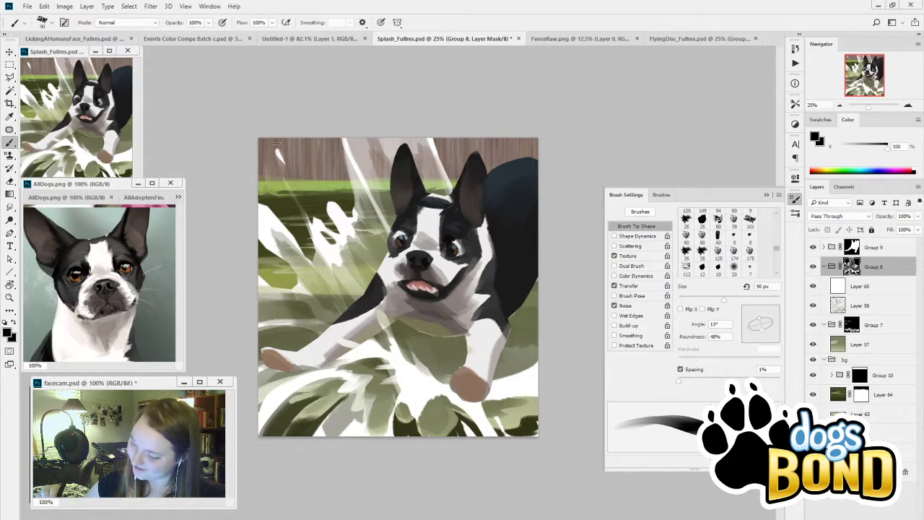
key(alt)
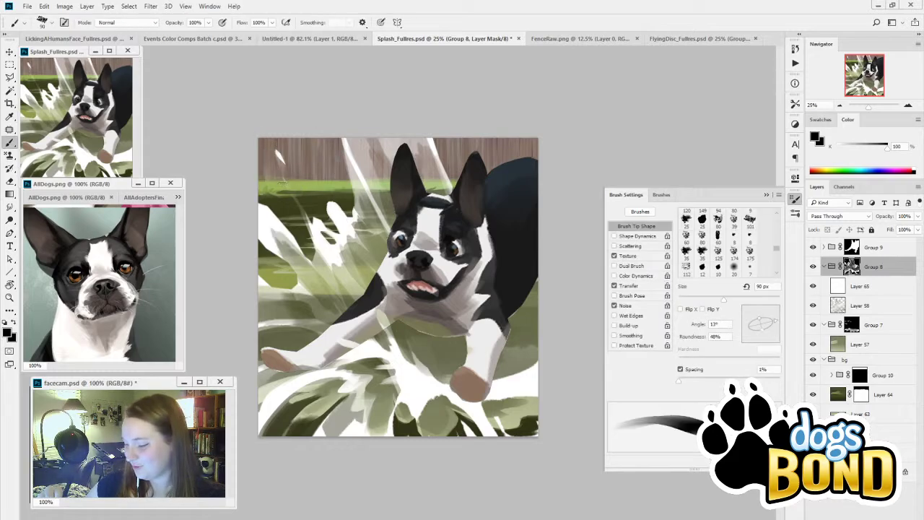
Step: Paint a white droplet on the grass just below the fence at 90 px and undo the extra strokes
key(x)
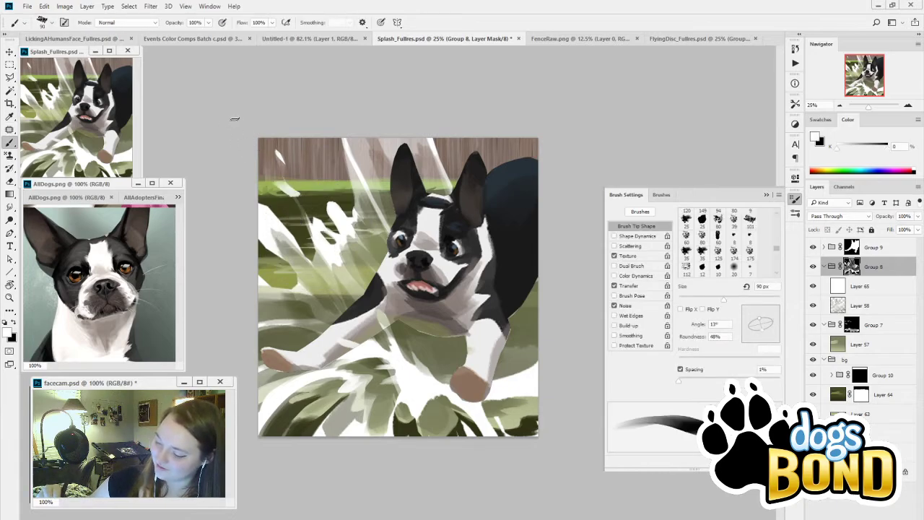
mouse_move(280, 181)
mouse_down()
mouse_move(350, 246)
mouse_move(299, 199)
mouse_up()
key(ctrl+z)
key(ctrl+z)
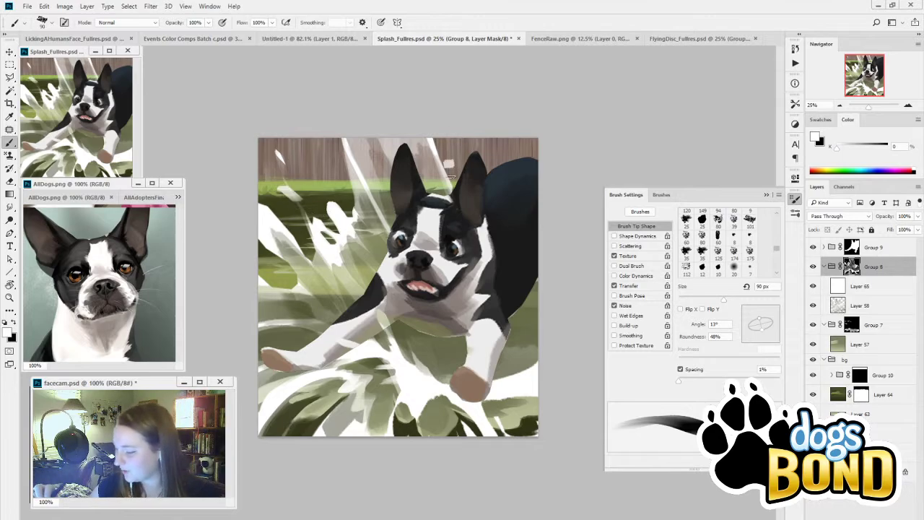
Step: Rotate the brush tip to -80° and refine the upright splash streaks over the fence with sampled black and white
mouse_move(768, 329)
mouse_down()
mouse_move(771, 354)
mouse_move(756, 348)
mouse_up()
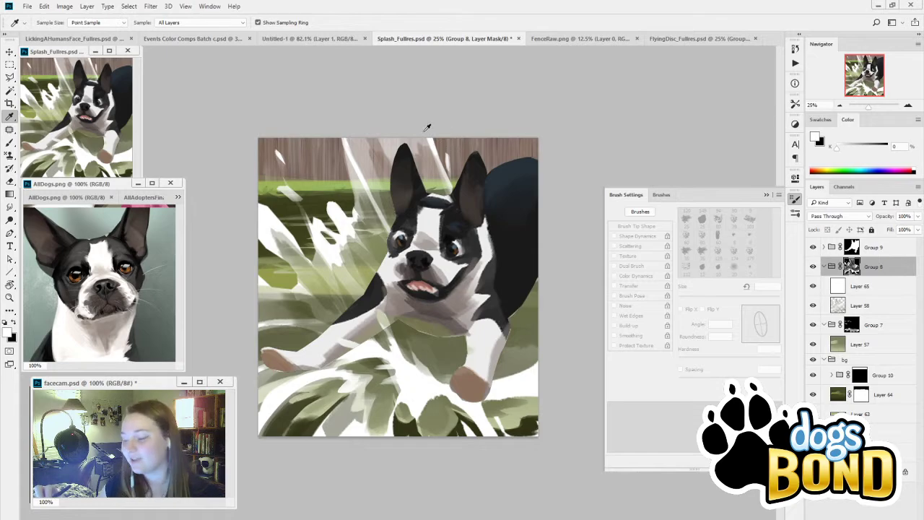
alt+click(336, 162)
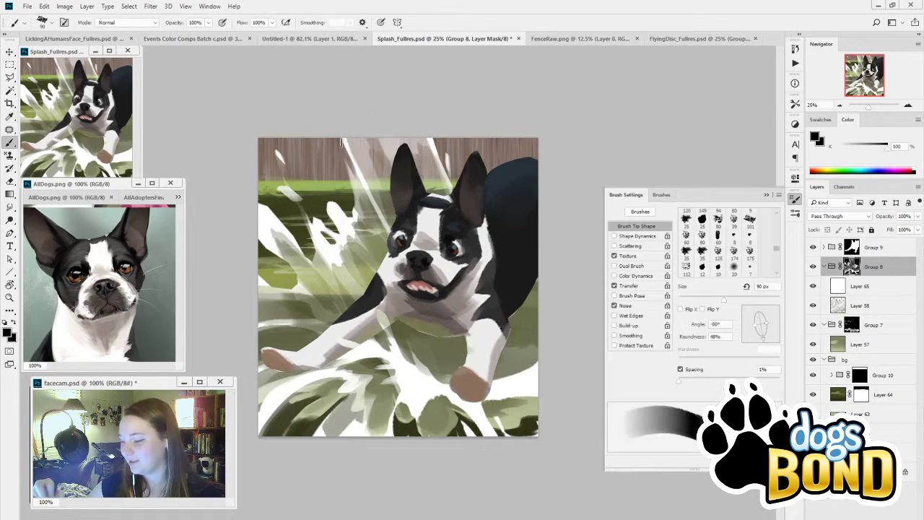
alt+click(362, 166)
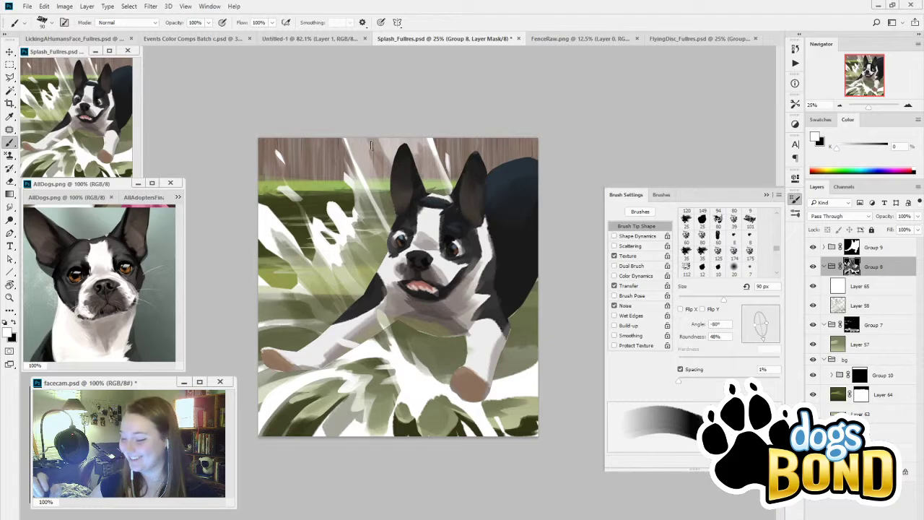
Step: Enlarge the brush to 200 px and streak the upright splash with sampled 22% grey and white on Group 8's mask
alt+click(368, 190)
key(bracketright)
key(bracketright)
key(bracketright)
key(bracketright)
key(bracketright)
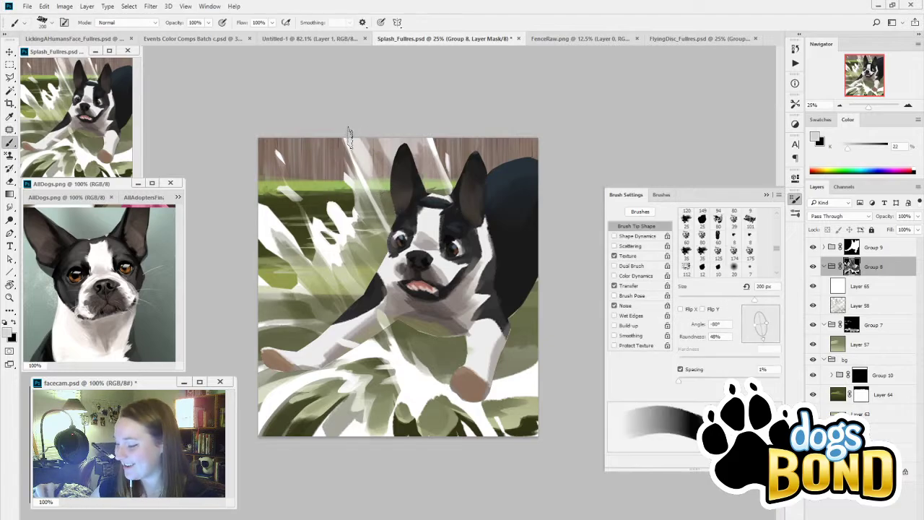
alt+click(358, 157)
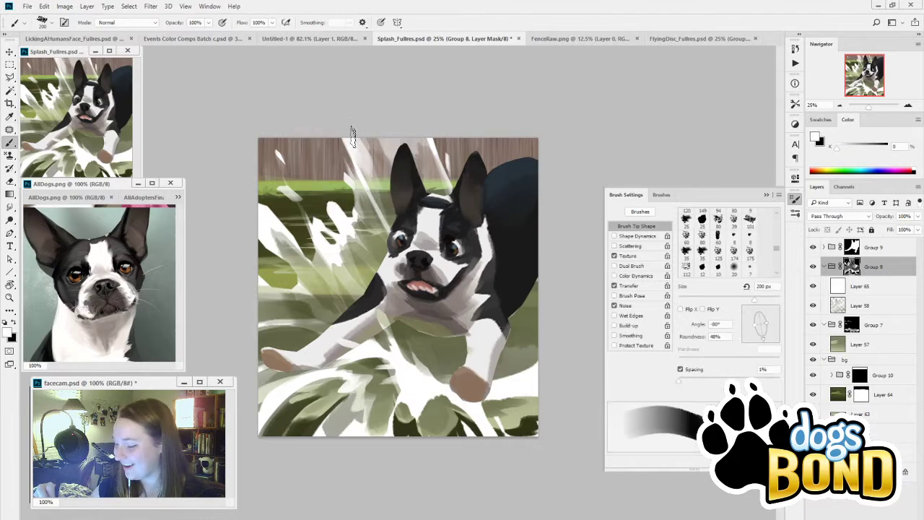
Step: Soften the upright splash with sampled 78% grey at 200 px and rebuild its streaks with sampled white at 100 px
key(alt)
alt+click(387, 186)
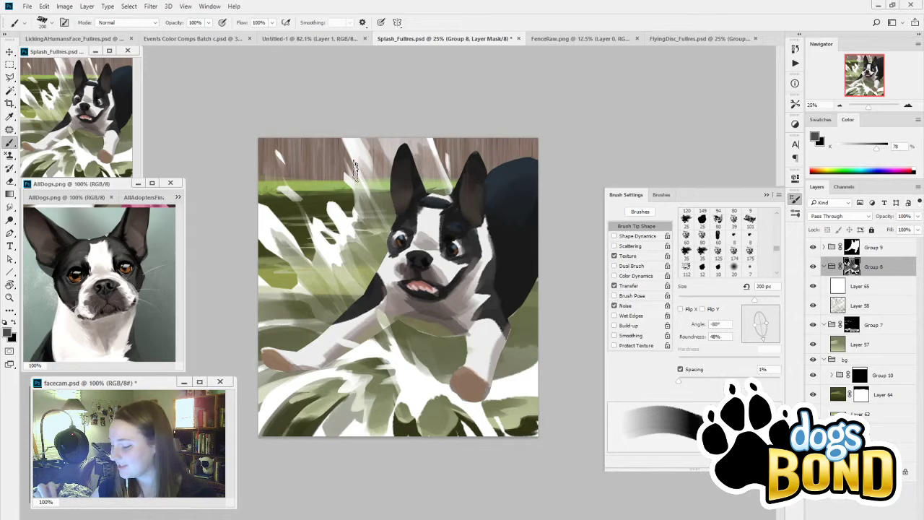
alt+click(361, 212)
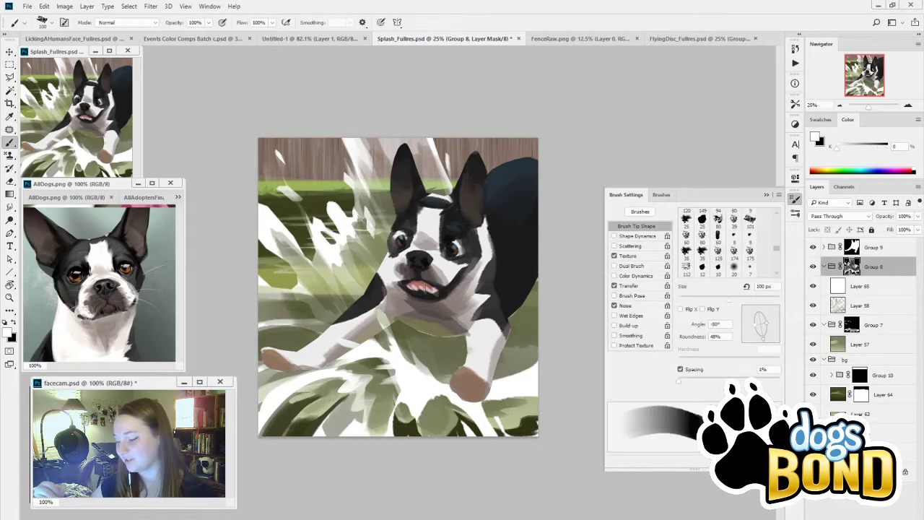
Step: Try a white stroke between the splash and the dog's head with the brush tip angled at 49°
drag(768, 337, 771, 311)
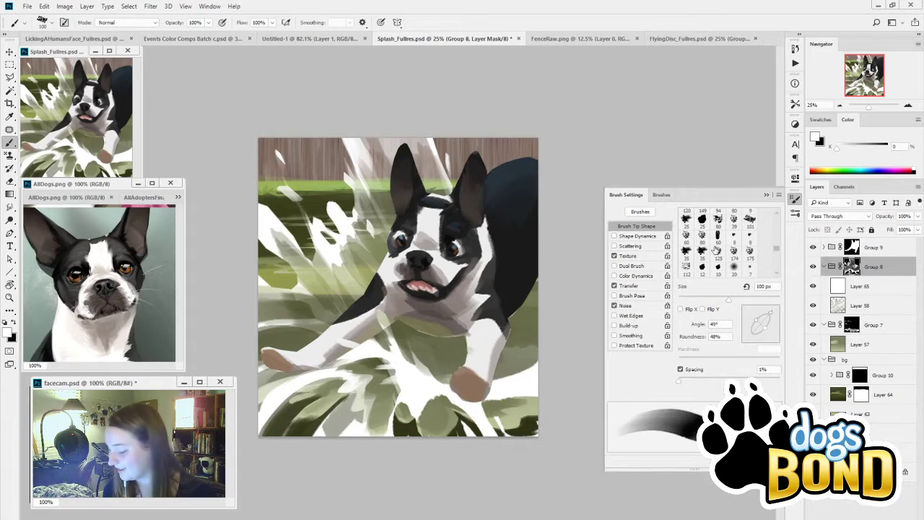
drag(371, 208, 383, 225)
key(ctrl+z)
key(ctrl+z)
Step: Set the brush tip angle to 91° and trim the splash over the fence around the ears with sampled black at 100 px
click(761, 308)
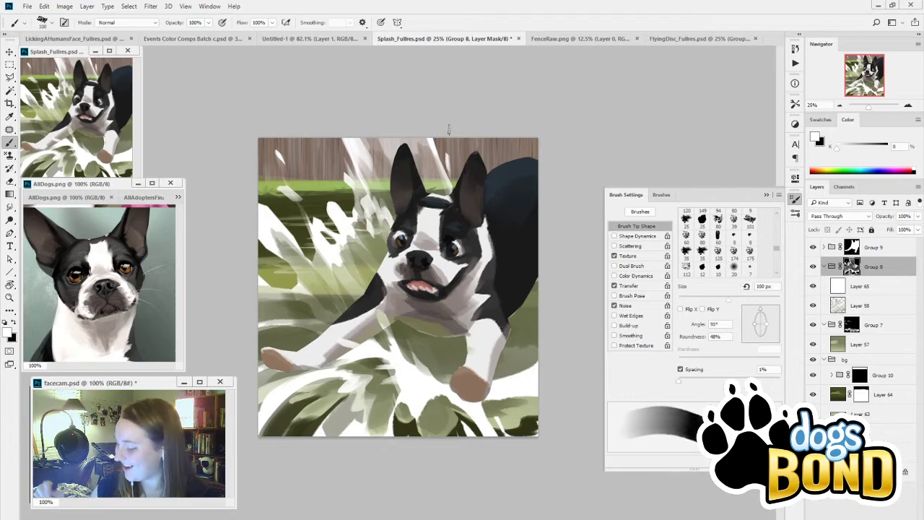
key(i)
click(473, 154)
key(b)
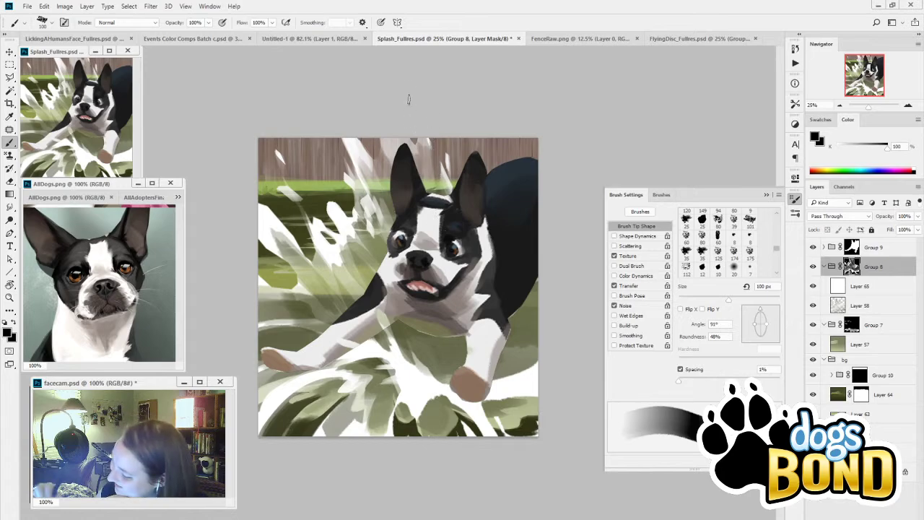
Step: Trim the splash streaks over the lawn behind the outstretched front leg on Group 8's mask with sampled black at 100 px
key(i)
key(b)
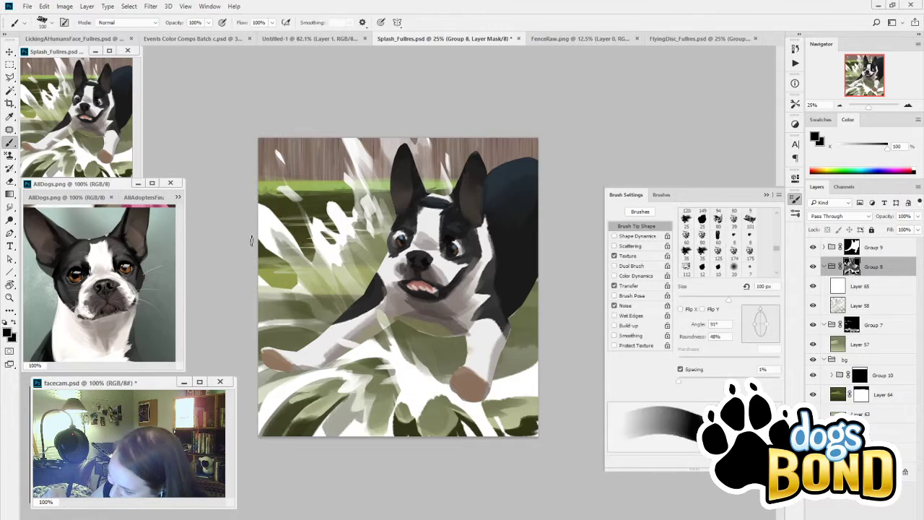
drag(279, 260, 289, 273)
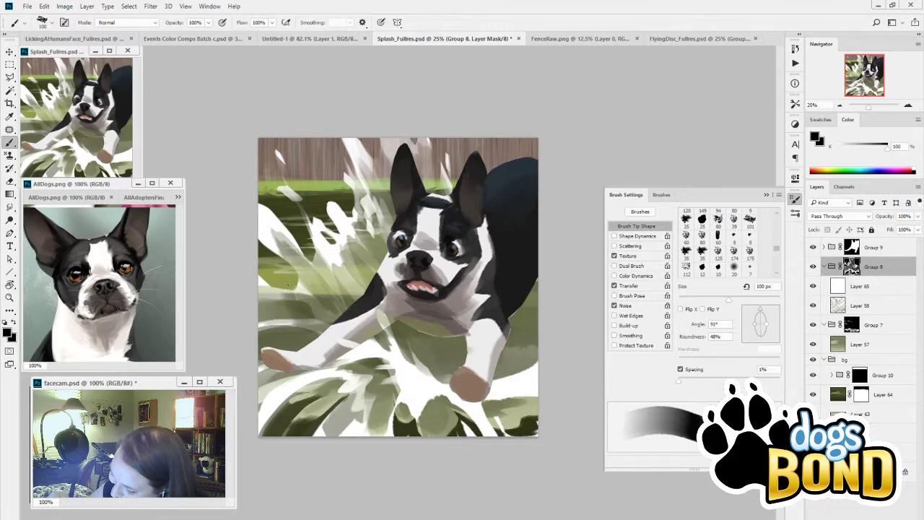
alt+click(292, 283)
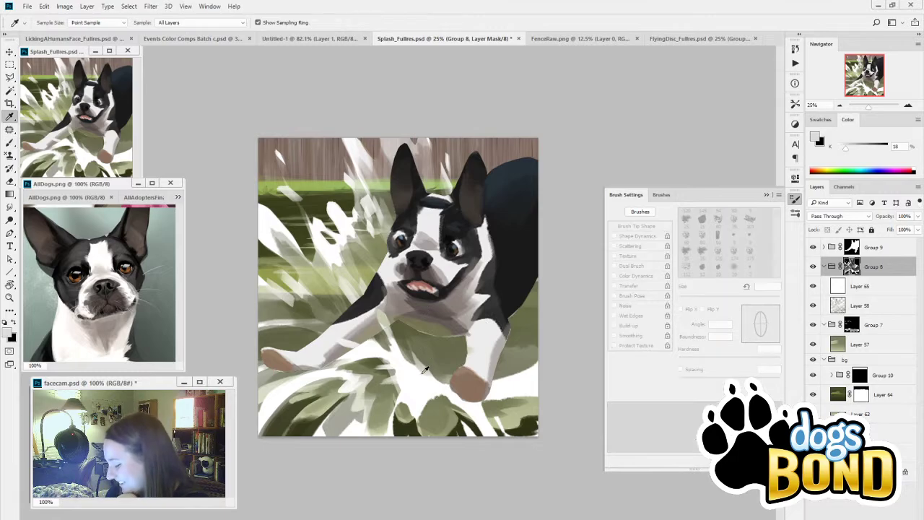
Step: Soften the splash beneath the chest and beside the raised front paw with sampled mid greys, including 76% and 67%
alt+click(422, 366)
alt+click(436, 357)
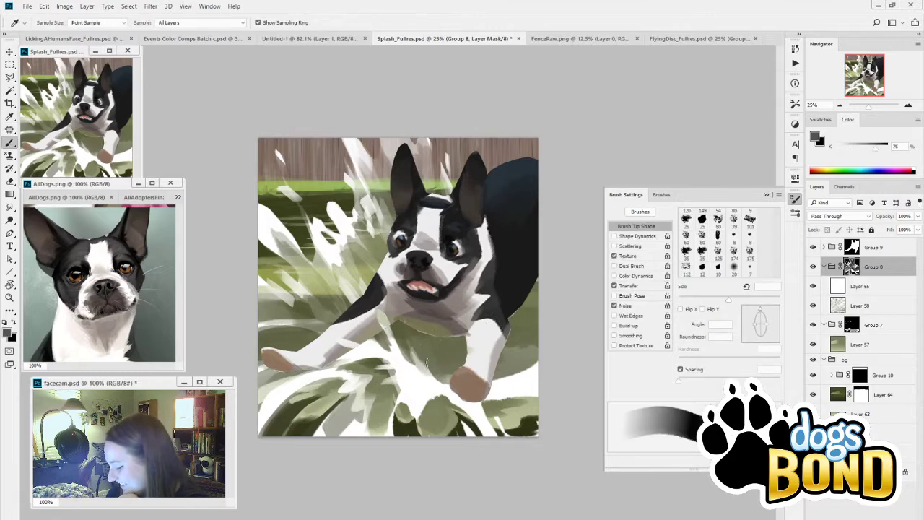
alt+click(443, 389)
drag(496, 378, 541, 356)
alt+click(505, 365)
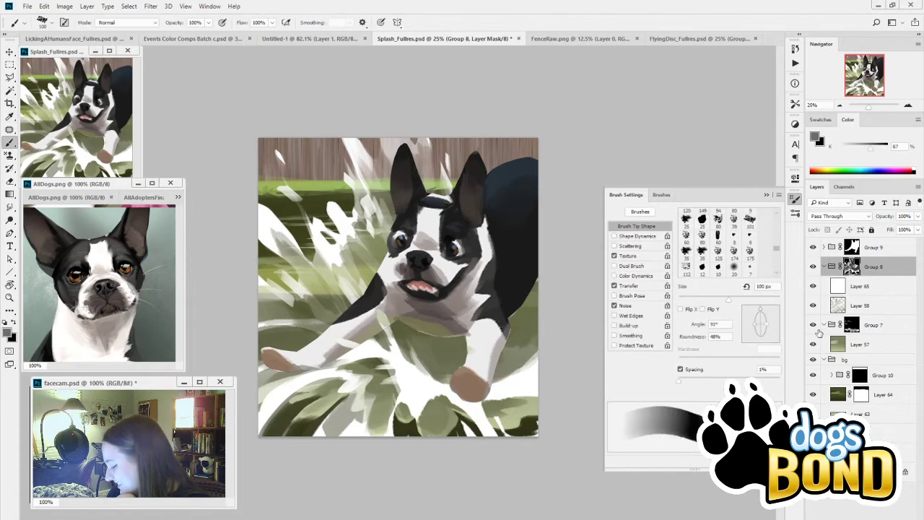
Step: Compare the picture without Group 8 and tone down the splash behind the raised front leg with sampled 87% grey
click(814, 266)
click(814, 266)
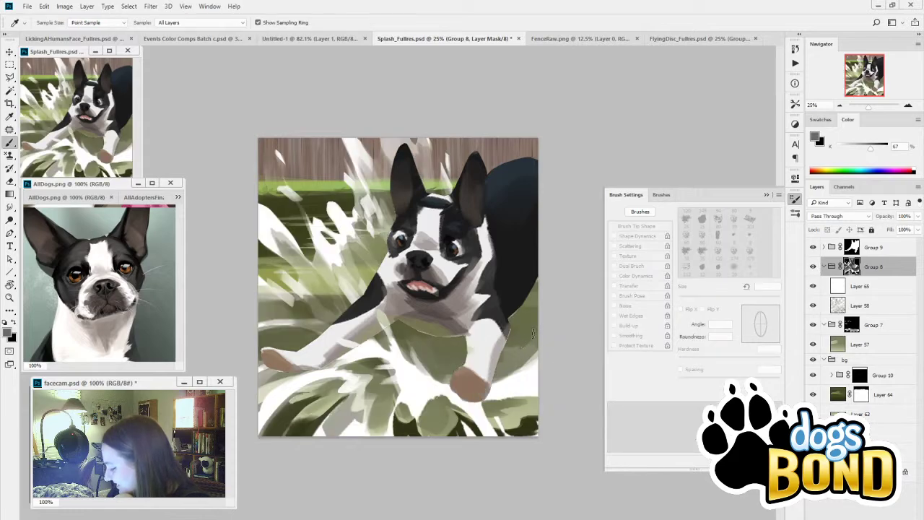
alt+click(529, 320)
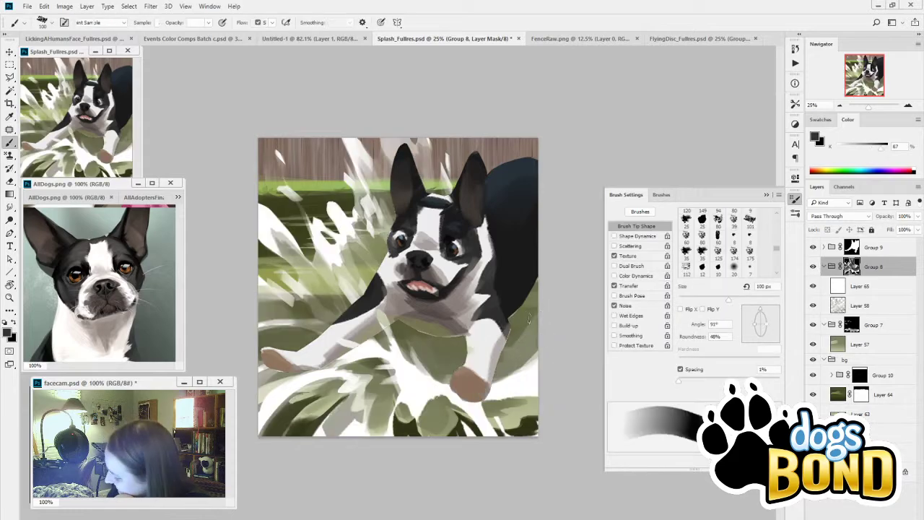
drag(525, 336, 498, 365)
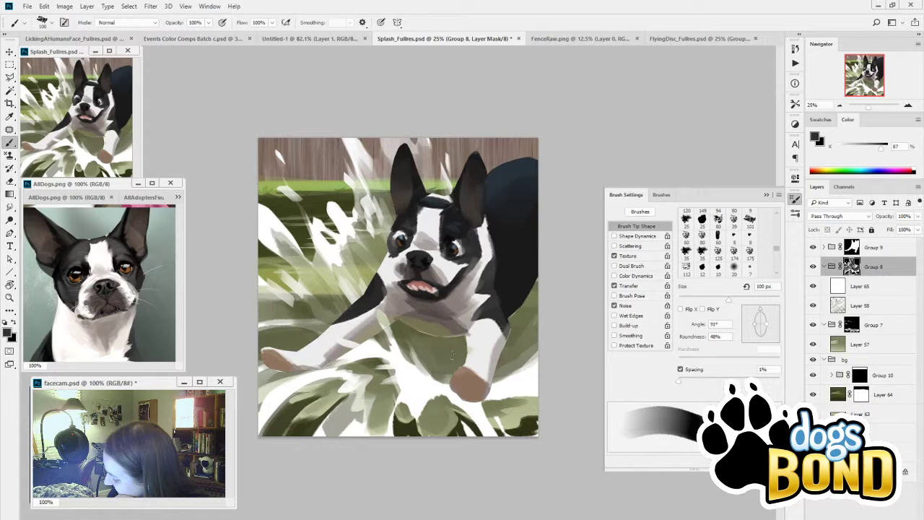
Step: Blend the splash under the dog's belly with sampled 75% grey and compare the picture with Group 8 hidden
alt+click(458, 344)
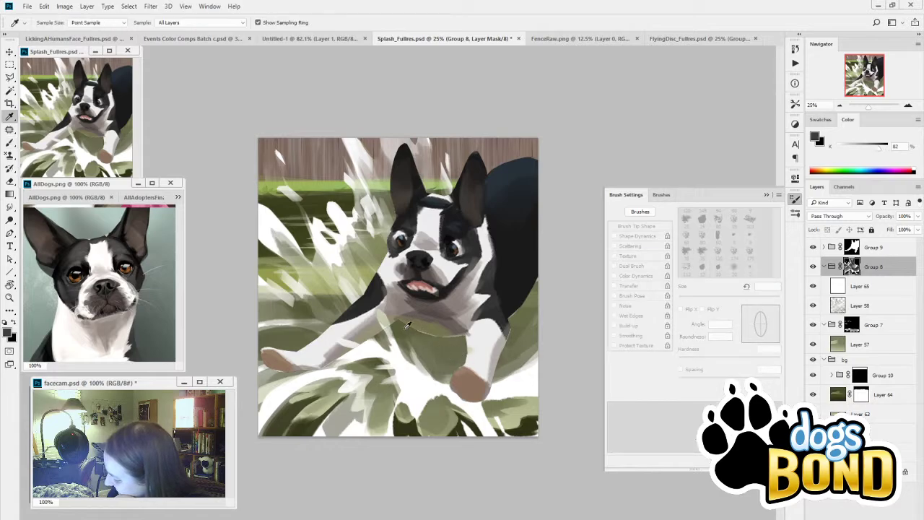
alt+click(439, 353)
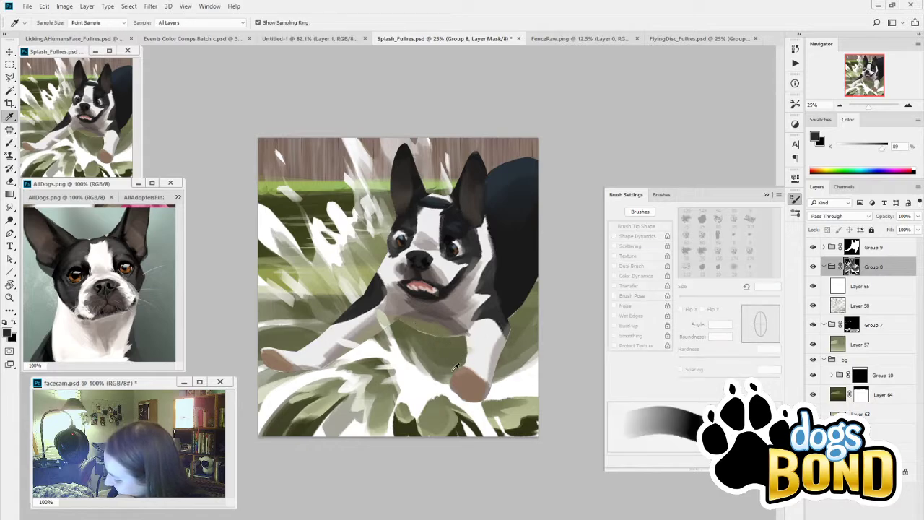
alt+click(457, 350)
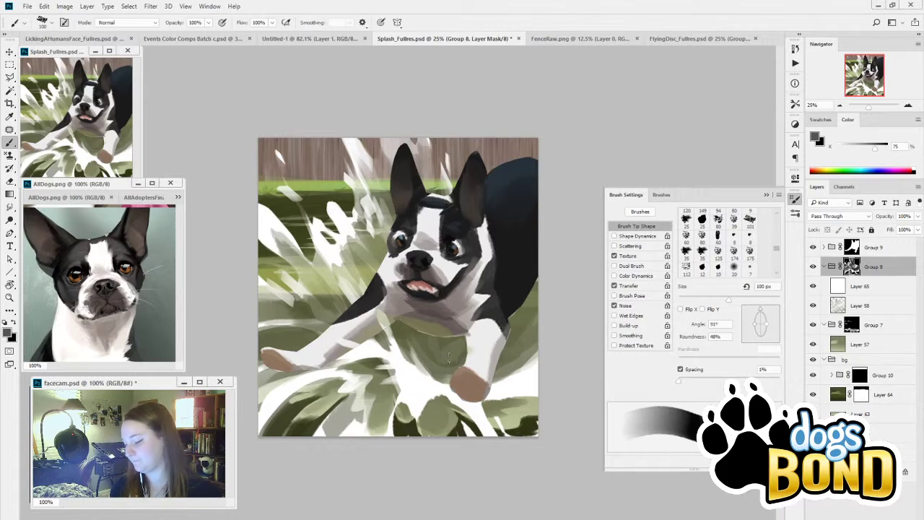
drag(434, 344, 455, 358)
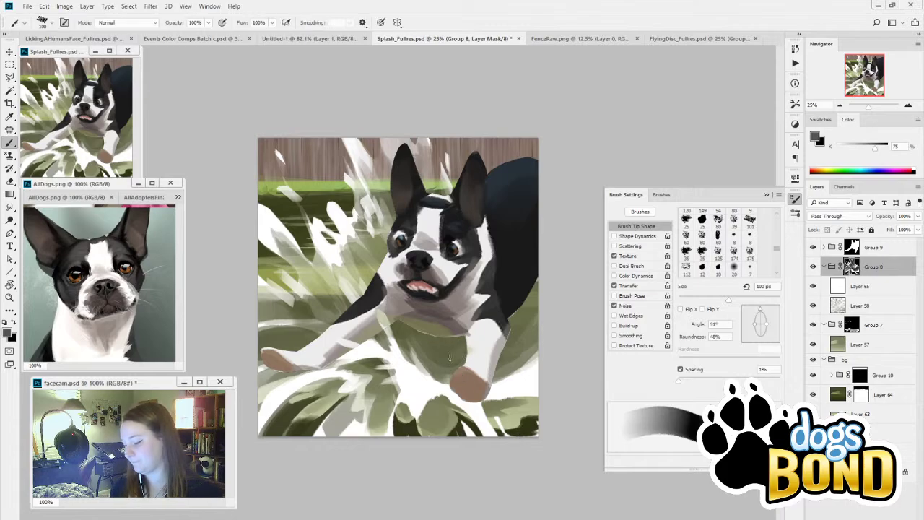
click(813, 267)
click(813, 267)
Step: Expand Group 9, identify Layer 59's content by toggling its visibility, and add a new layer above it
click(827, 250)
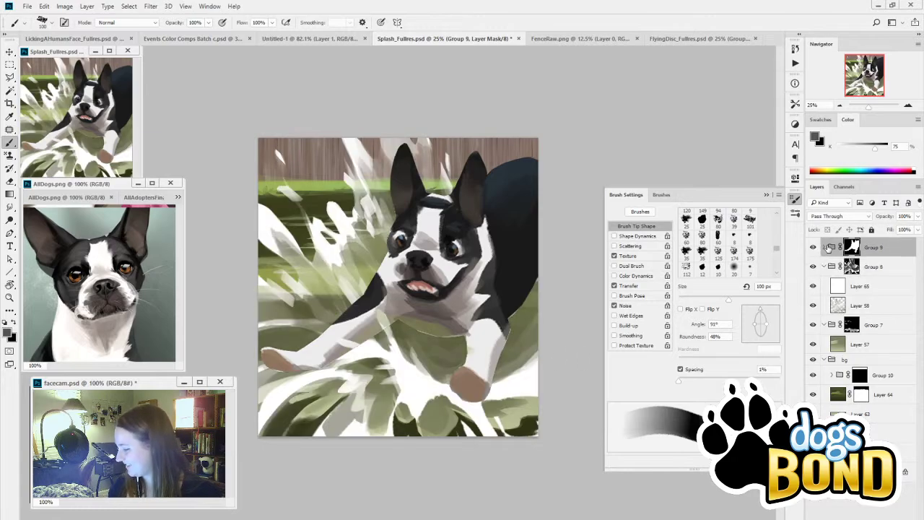
click(824, 247)
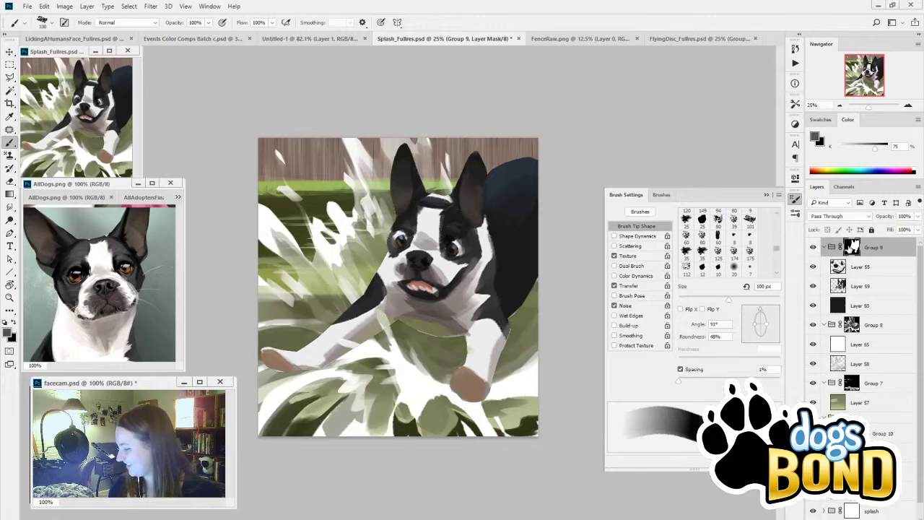
click(813, 286)
click(813, 285)
click(869, 286)
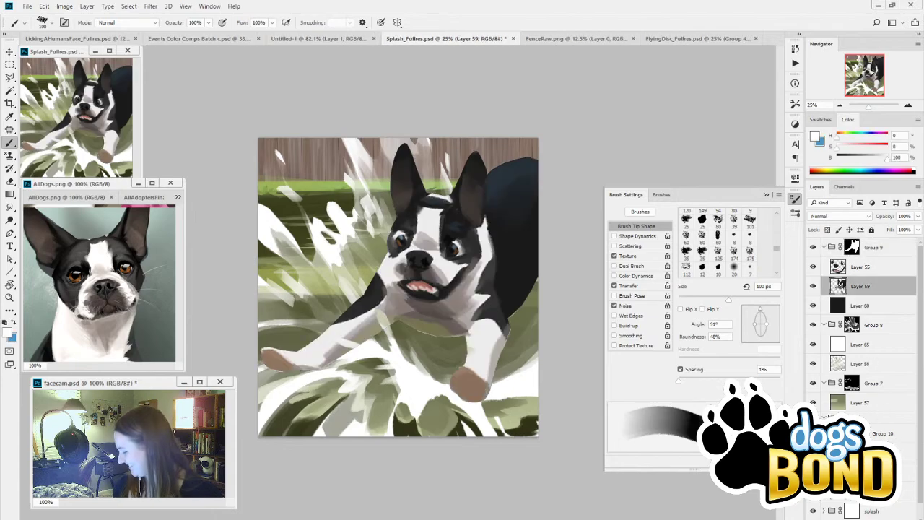
key(ctrl+shift+alt+n)
Step: Place Layer 55 in a group masked to its own painted shape and add a new layer above it inside the group
click(860, 267)
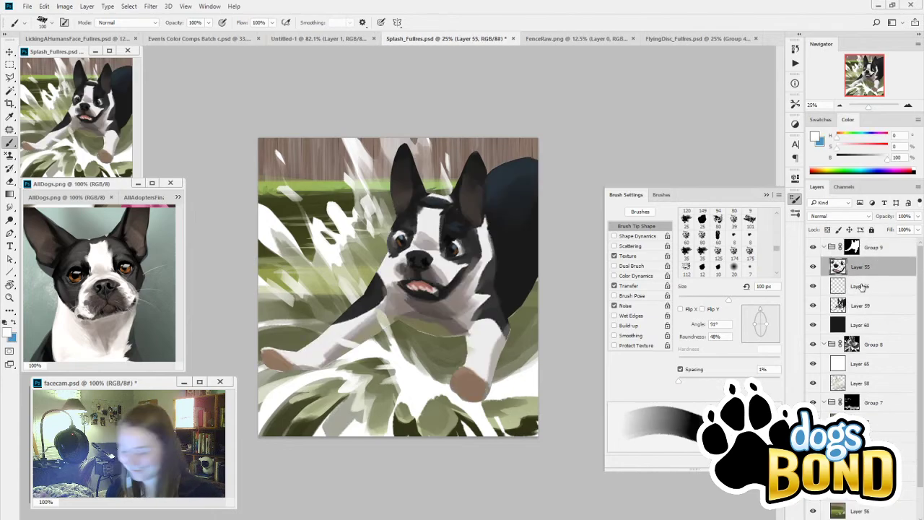
key(ctrl+g)
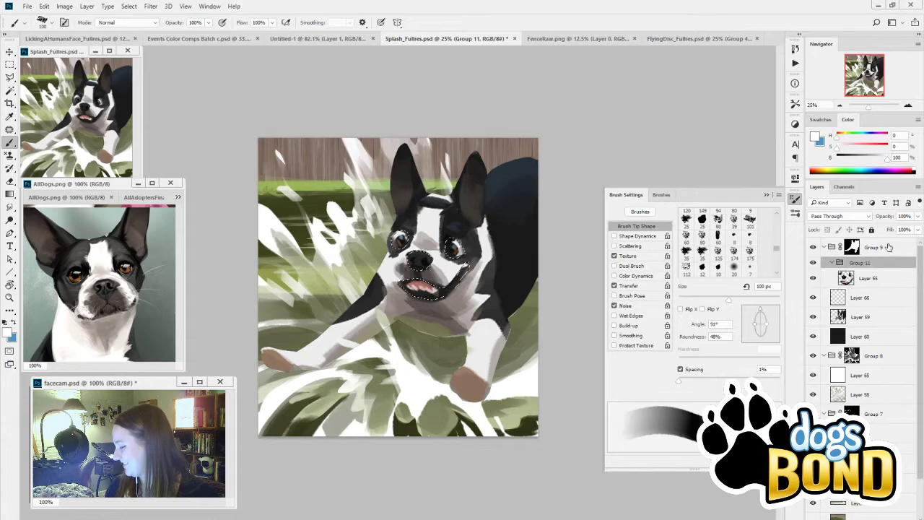
ctrl+click(845, 278)
click(850, 517)
click(870, 283)
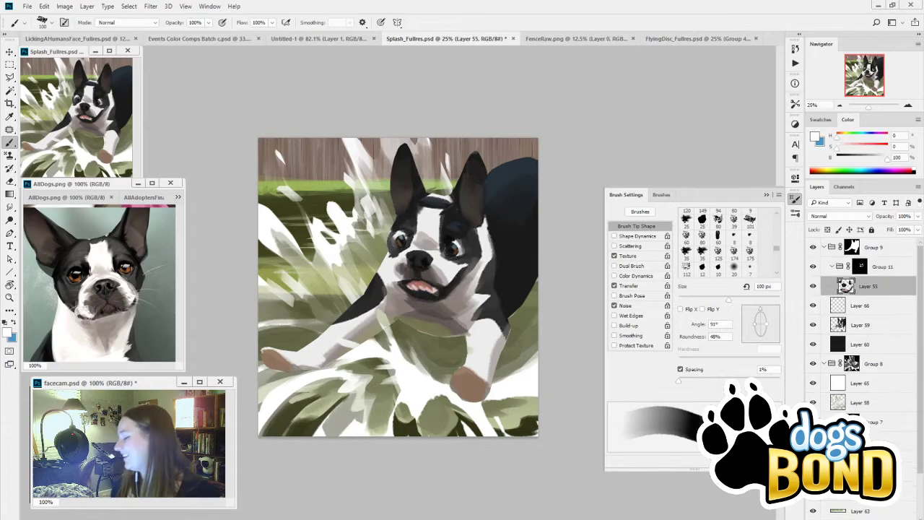
key(ctrl+shift+alt+n)
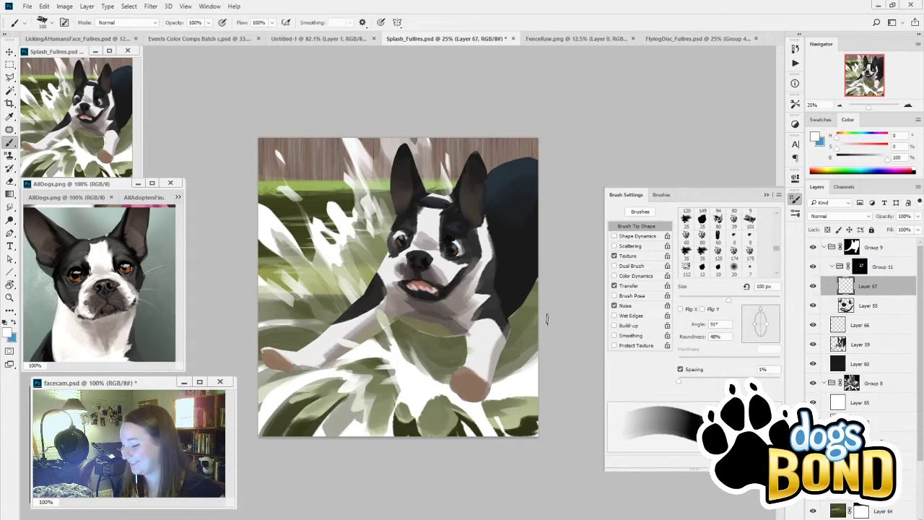
Step: Outline the dog's right-hand eye and darken the mouth corner with sampled near-black (4% brightness) at 100 px
key(ctrl+plus)
key(ctrl+plus)
key(ctrl+plus)
drag(541, 312, 462, 390)
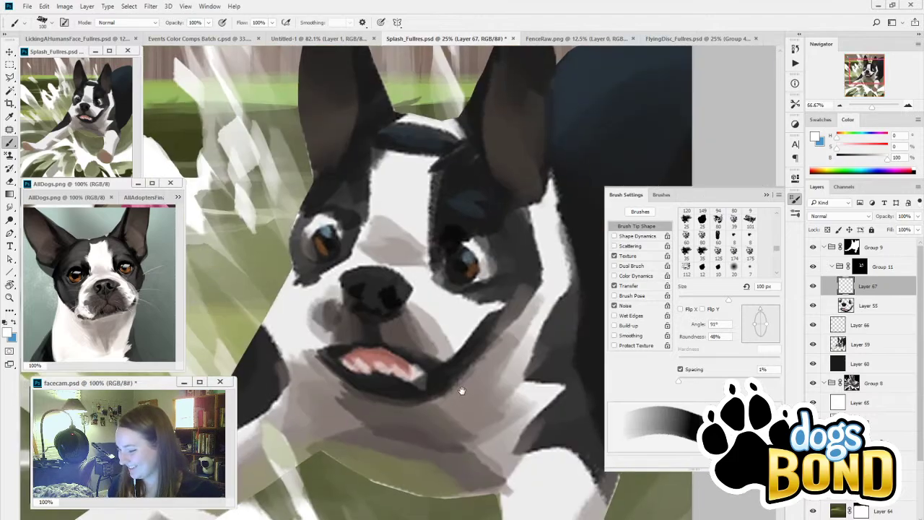
alt+click(449, 236)
drag(470, 238, 498, 269)
mouse_move(438, 235)
mouse_down()
mouse_move(431, 295)
mouse_move(442, 245)
mouse_move(444, 299)
mouse_move(439, 271)
mouse_move(454, 300)
mouse_move(508, 280)
mouse_move(492, 298)
mouse_up()
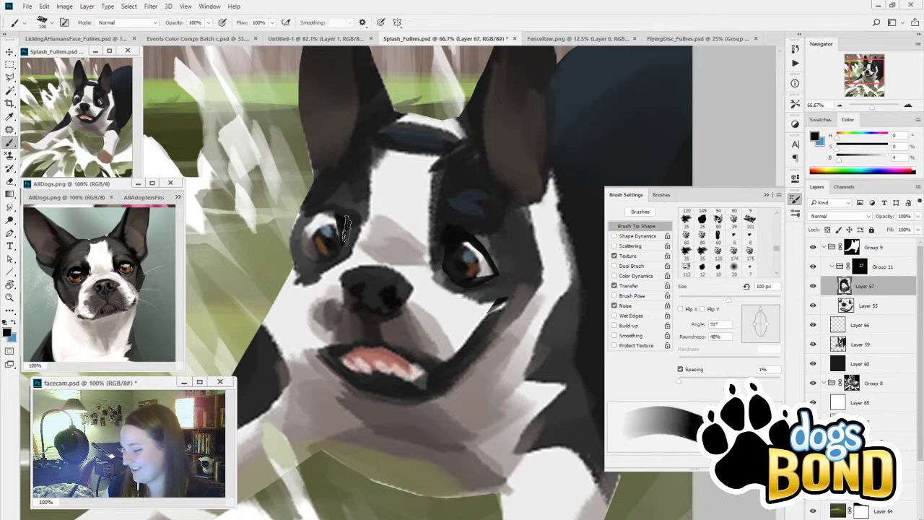
Step: Outline the dog's left-hand eye with the same near-black at 100 px
drag(349, 215, 347, 246)
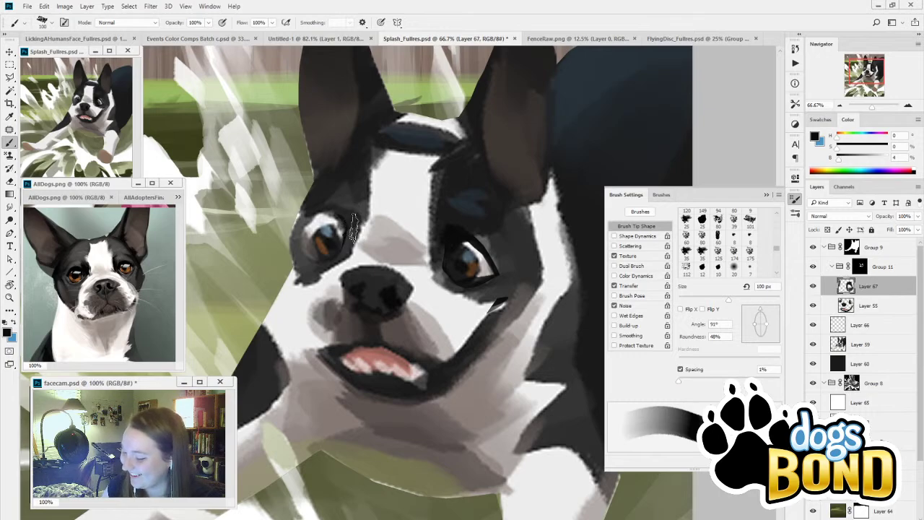
mouse_move(335, 200)
mouse_down()
mouse_move(284, 222)
mouse_move(317, 197)
mouse_move(284, 249)
mouse_move(315, 202)
mouse_move(296, 216)
mouse_move(340, 210)
mouse_up()
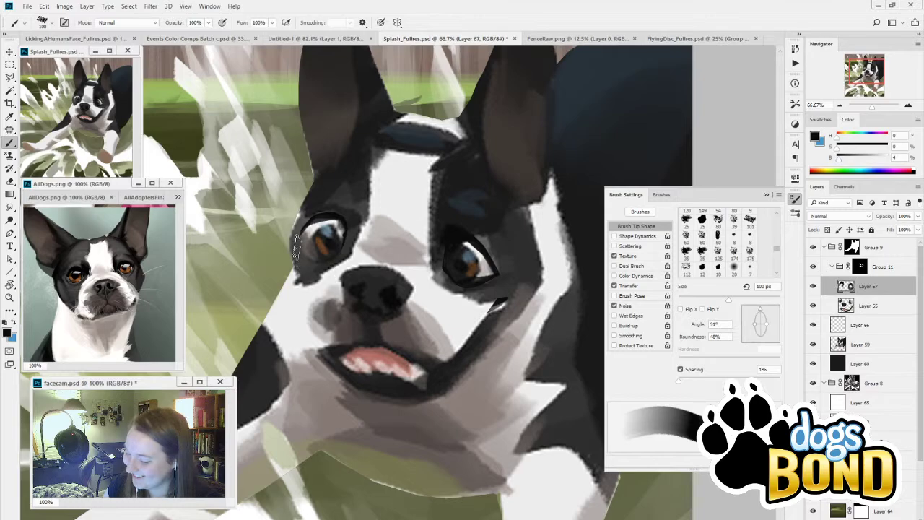
mouse_move(306, 271)
mouse_down()
mouse_move(299, 241)
mouse_move(320, 265)
mouse_move(331, 263)
mouse_up()
Step: Reduce the brush to 50 px and brighten the white of the left-hand eye with sampled off-white (93% brightness)
key([)
key([)
key([)
key([)
key([)
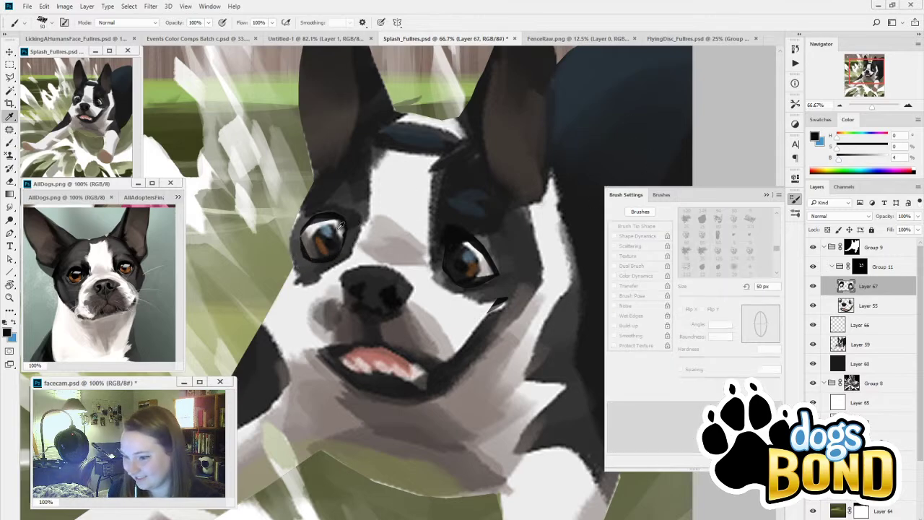
key(i)
click(313, 226)
key(b)
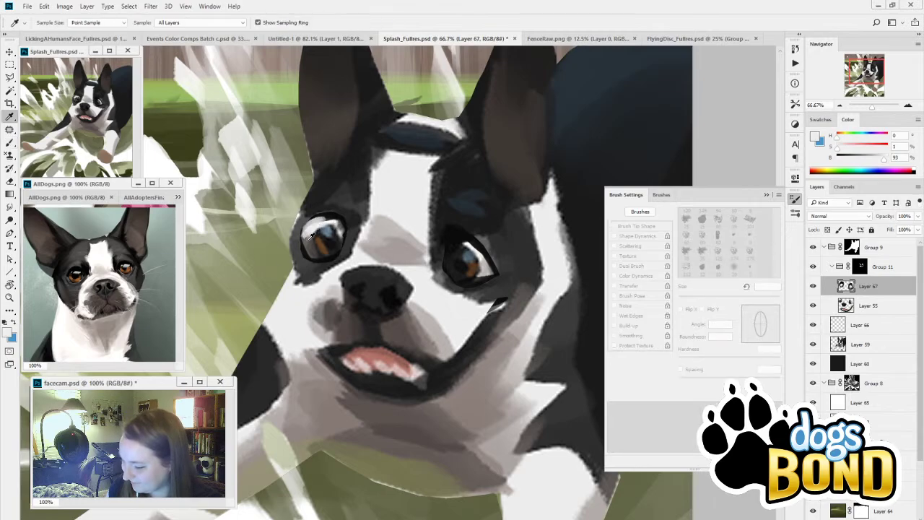
Step: Shade the left-hand eye's white and upper rim at 35 px with sampled grey, near-black and dark grey (22% brightness)
alt+click(312, 237)
key(i)
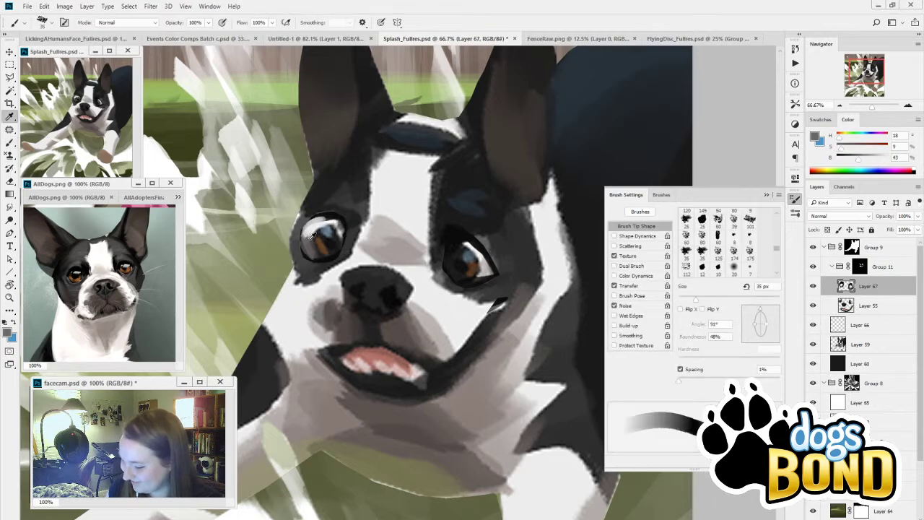
click(311, 228)
click(312, 224)
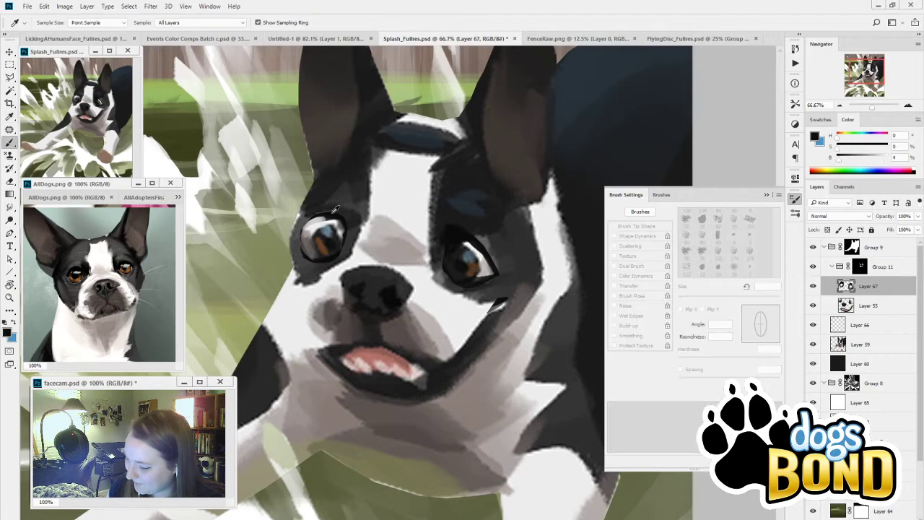
key(b)
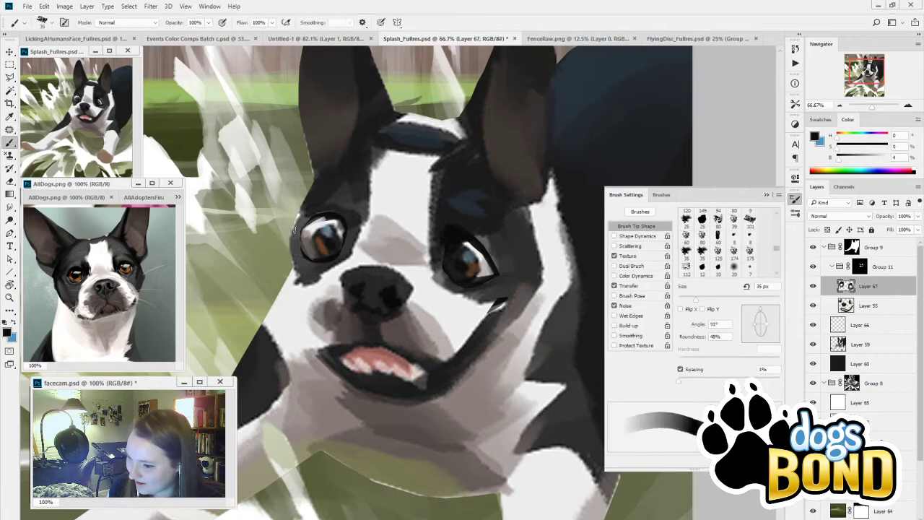
key(i)
click(322, 217)
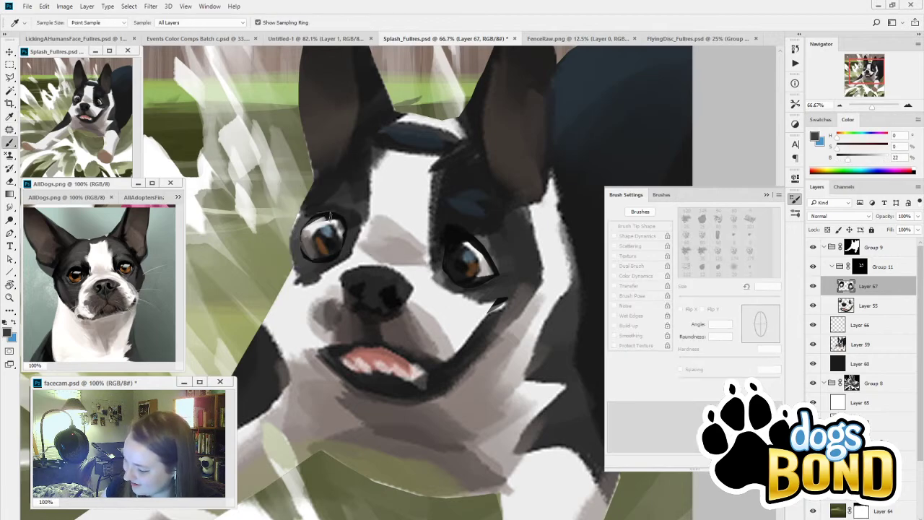
key(b)
Step: Refine the left-hand eye's upper lid at 20 px with sampled off-white (93% brightness) and dark grey (25% brightness)
key(i)
click(331, 222)
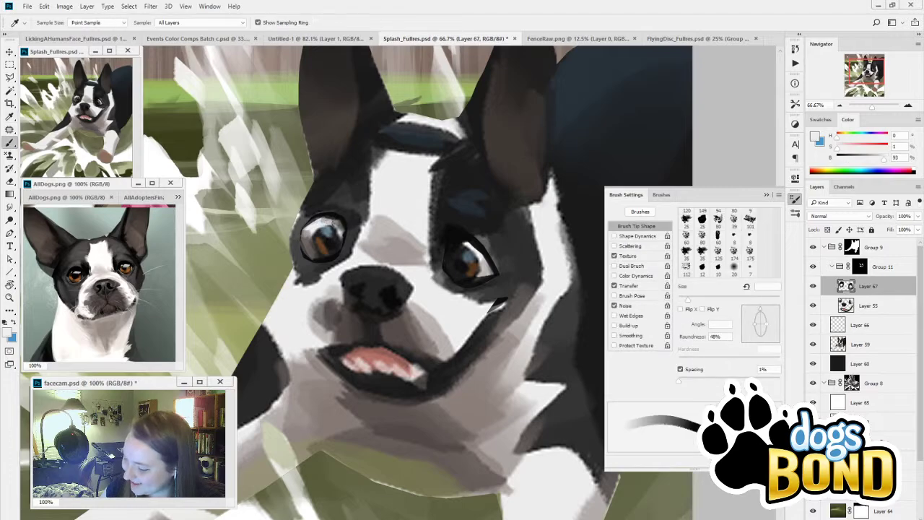
key(b)
key(i)
click(344, 225)
key(b)
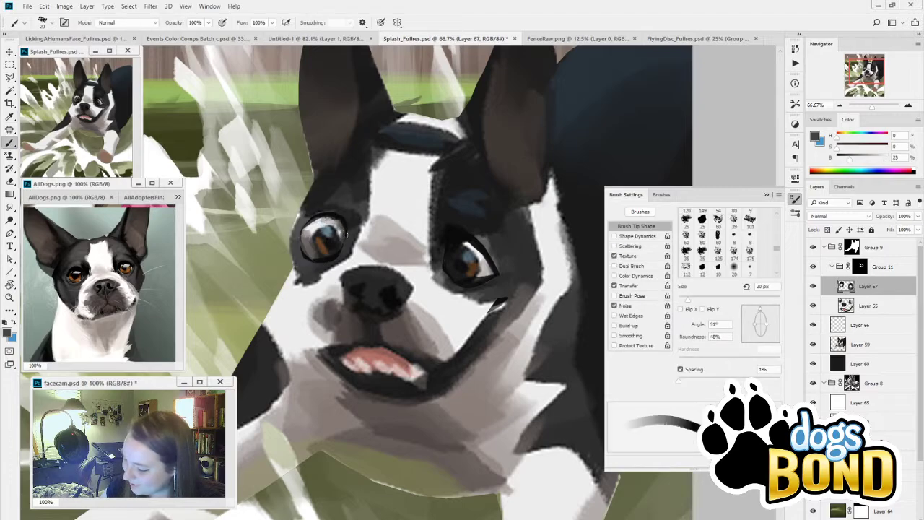
Step: Warm the lower irises of both eyes with pink sampled from the tongue at 20 px
key(i)
click(370, 359)
key(b)
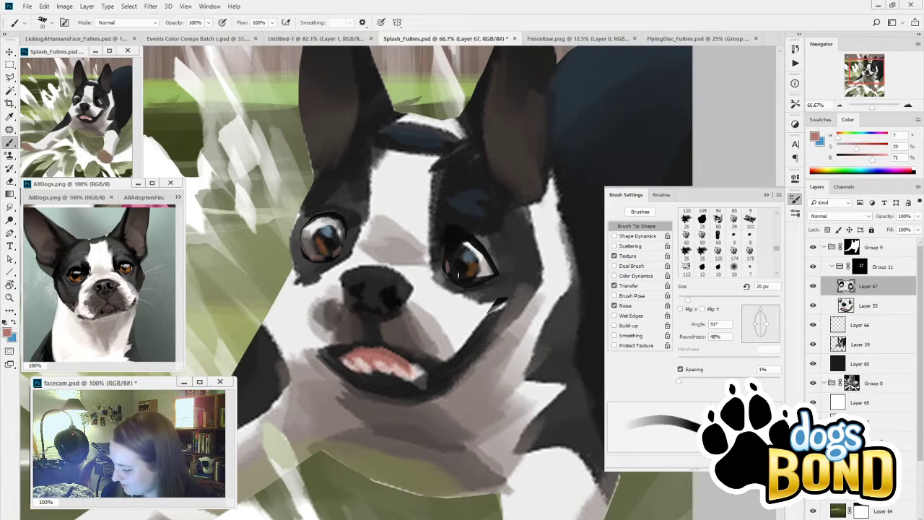
Step: Shade the right-hand eye's white with sampled dark grey (18% brightness) and add a light grey highlight (77% brightness) above the pupil
key(i)
click(479, 272)
key(b)
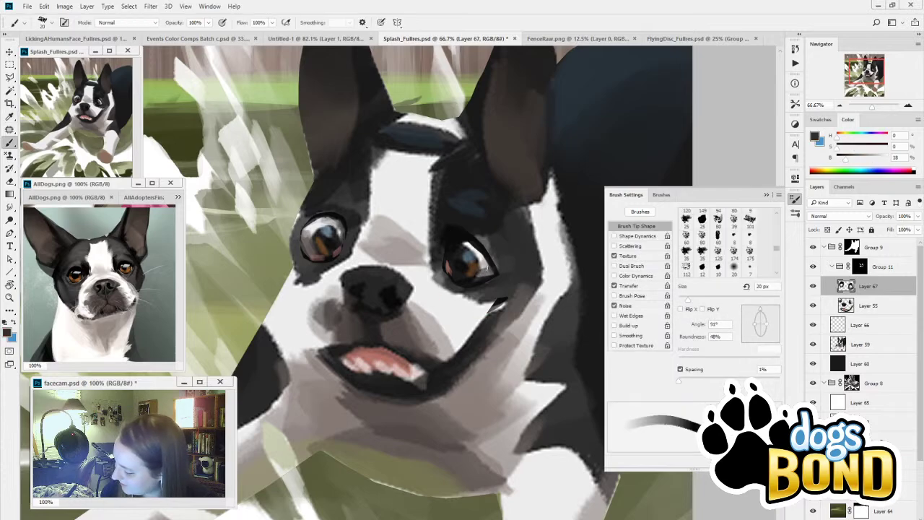
key(i)
click(473, 250)
key(b)
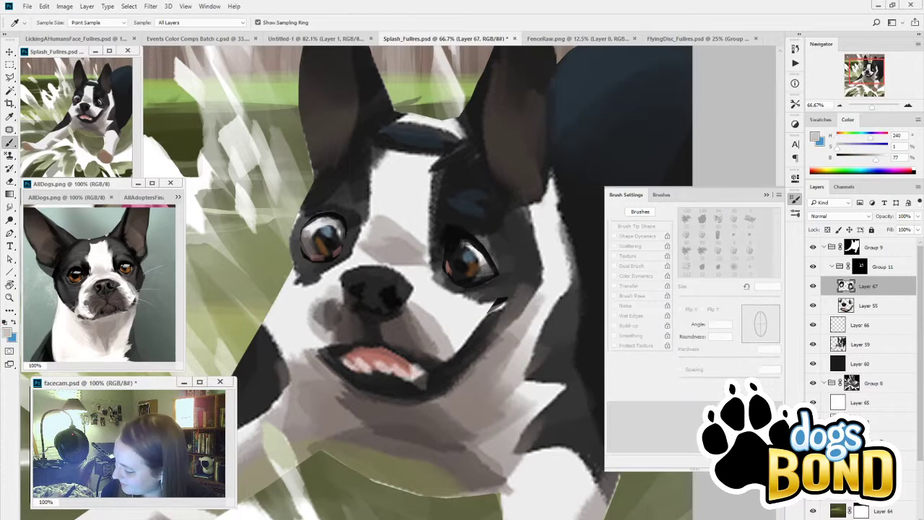
click(463, 245)
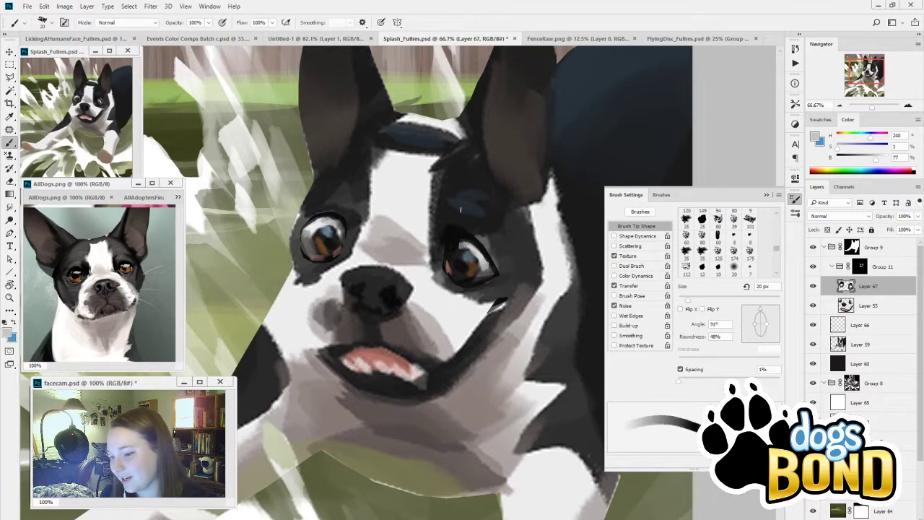
Step: Refine the right-hand eye's upper rim and inner edge at 20 px with sampled mid-grey (44% brightness) and near-black (4% and 7% brightness)
key(i)
click(466, 240)
key(b)
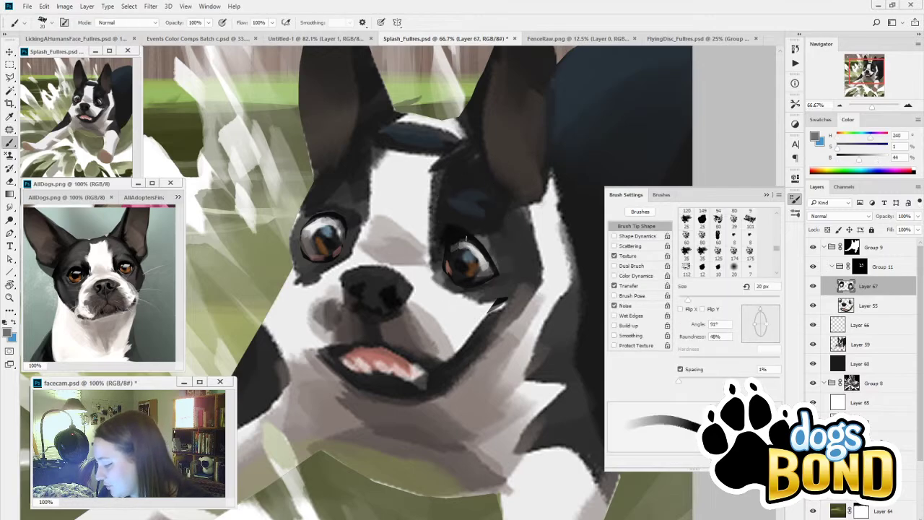
key(i)
click(453, 240)
key(b)
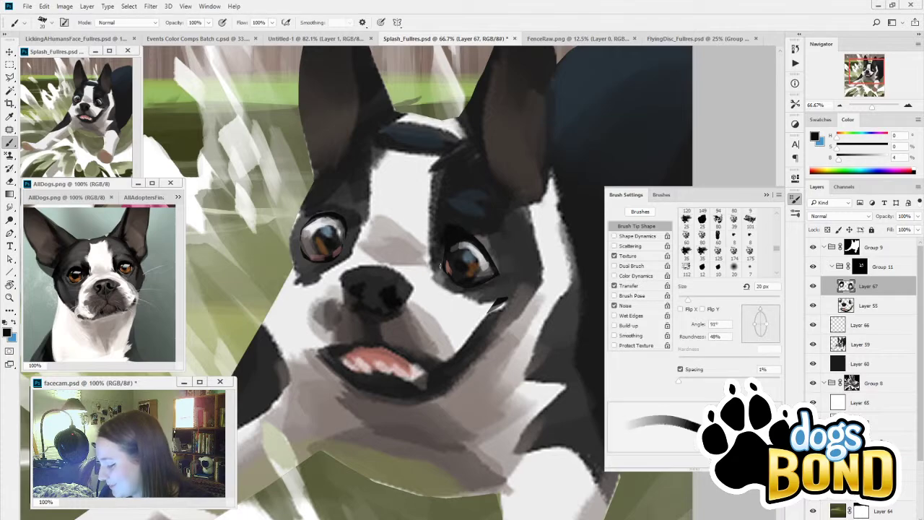
key(i)
click(451, 255)
key(b)
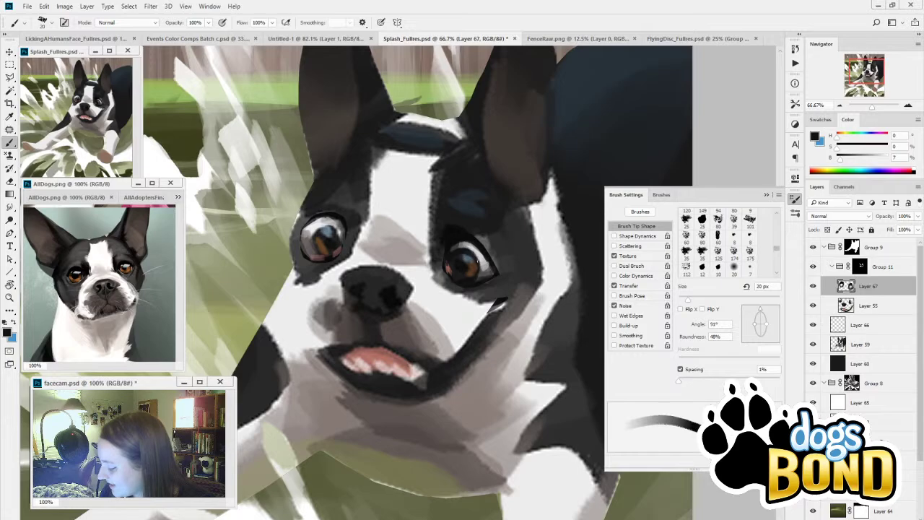
Step: Rework the right-hand eye's pupil with sampled near-black at 40 px and its lower iris with sampled dark brown (32% brightness)
alt+click(456, 275)
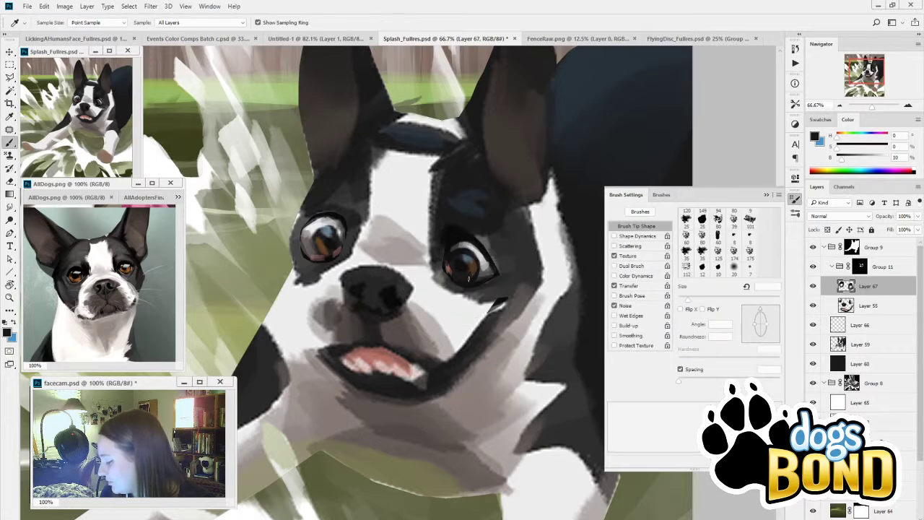
alt+click(456, 271)
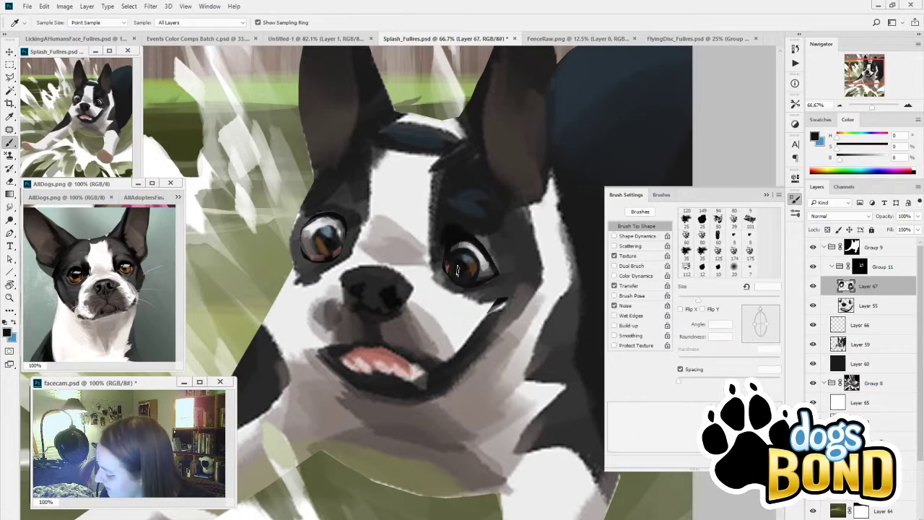
drag(465, 264, 462, 274)
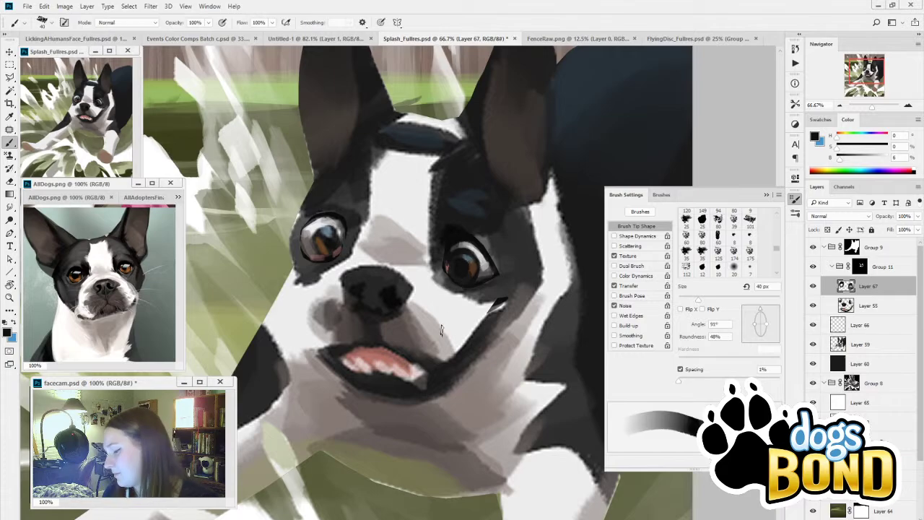
alt+click(466, 272)
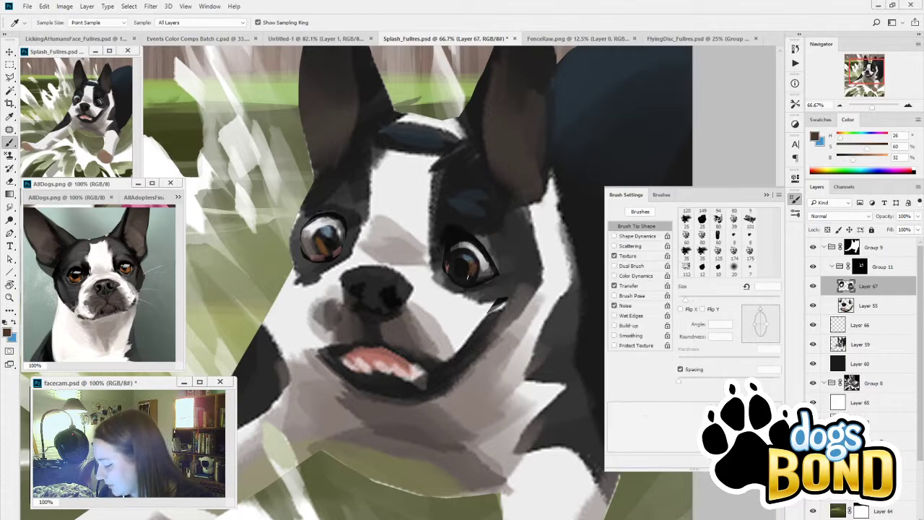
key(i)
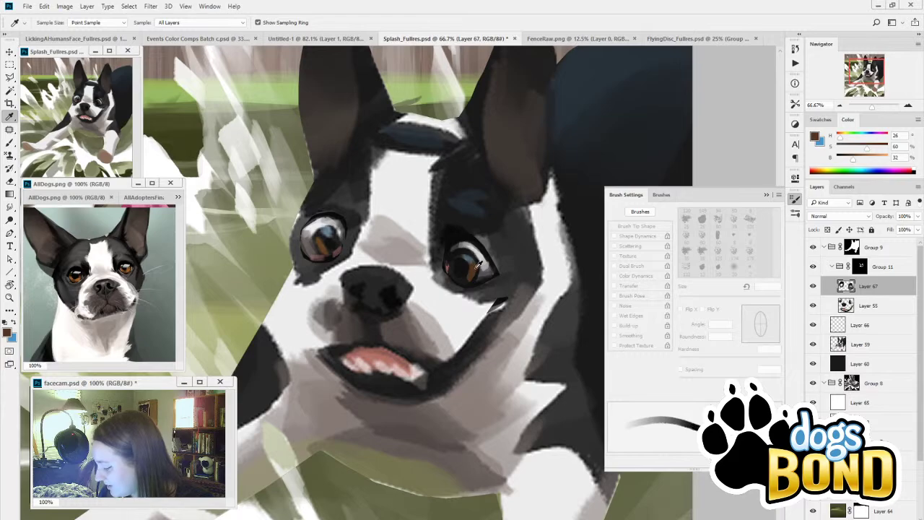
key(b)
alt+click(466, 264)
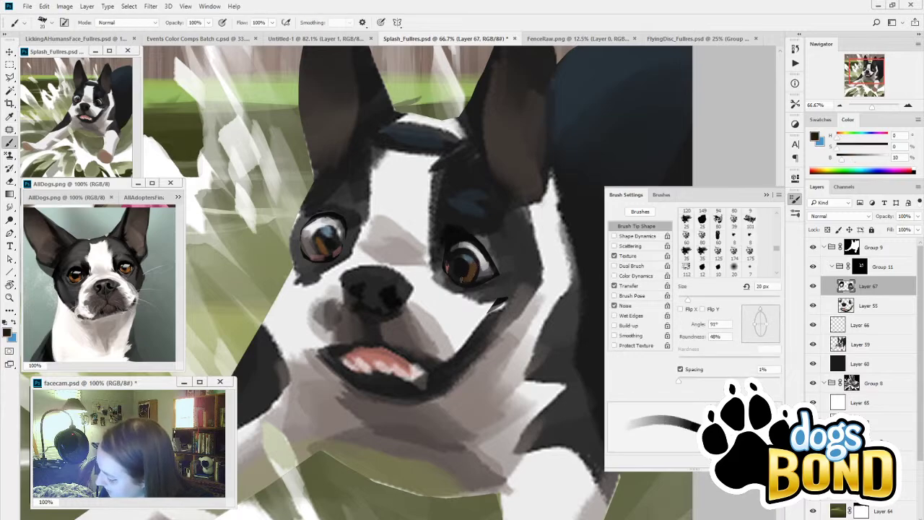
Step: Darken the blue reflection and pupil in the left-hand eye at 20 px with sampled dark brown (19% brightness) and near-black
alt+click(322, 235)
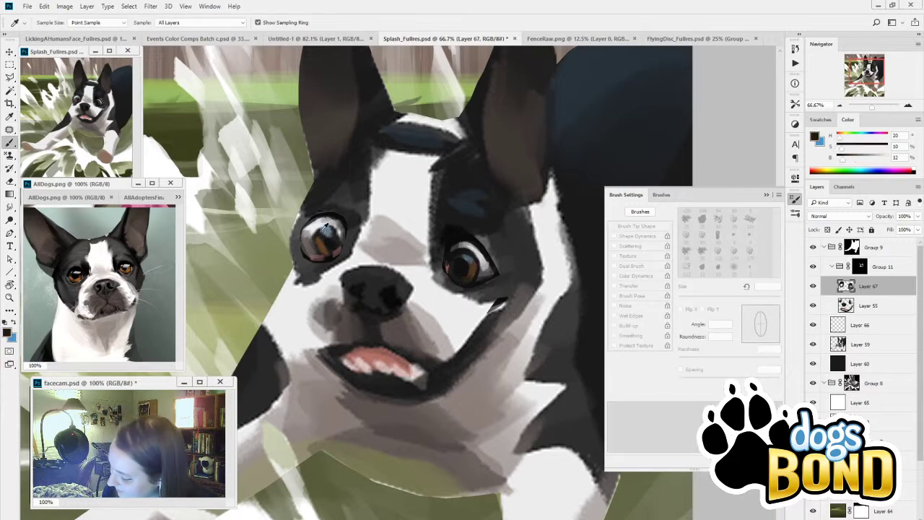
drag(318, 230, 315, 244)
alt+click(328, 259)
alt+click(326, 249)
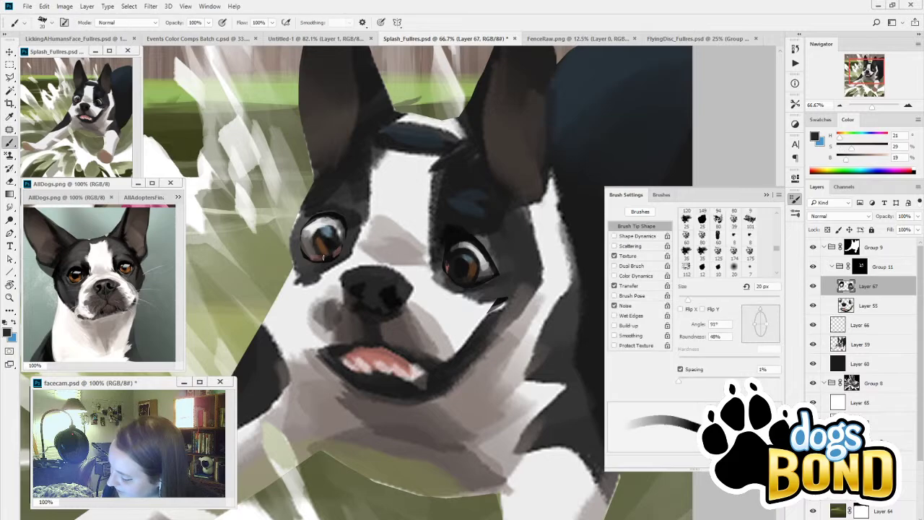
alt+click(327, 238)
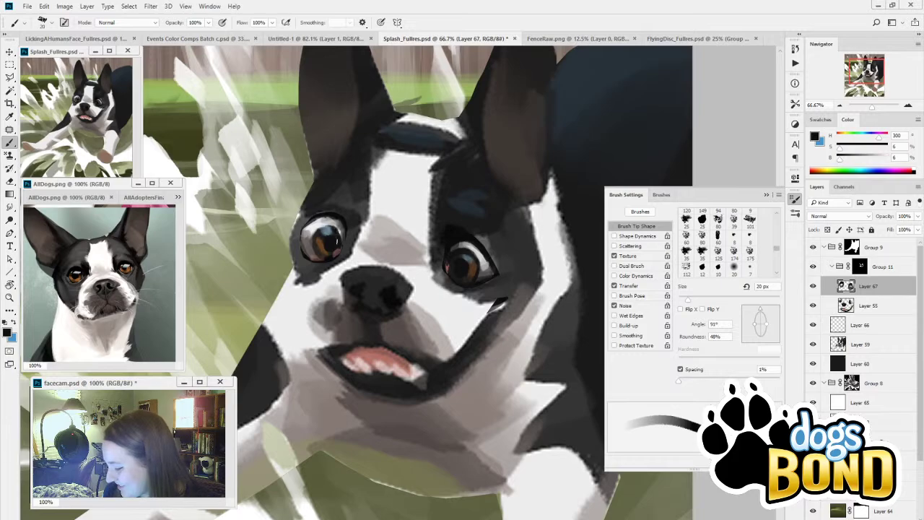
drag(317, 232, 334, 226)
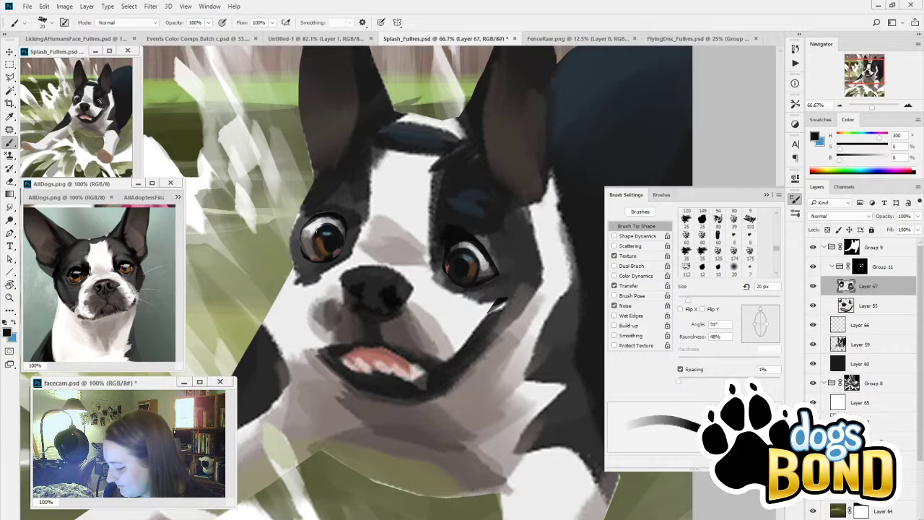
Step: Deepen the left-hand eye's pupil and outer iris with near-black (6% brightness) at 35 px
key(bracketright)
key(bracketright)
key(bracketright)
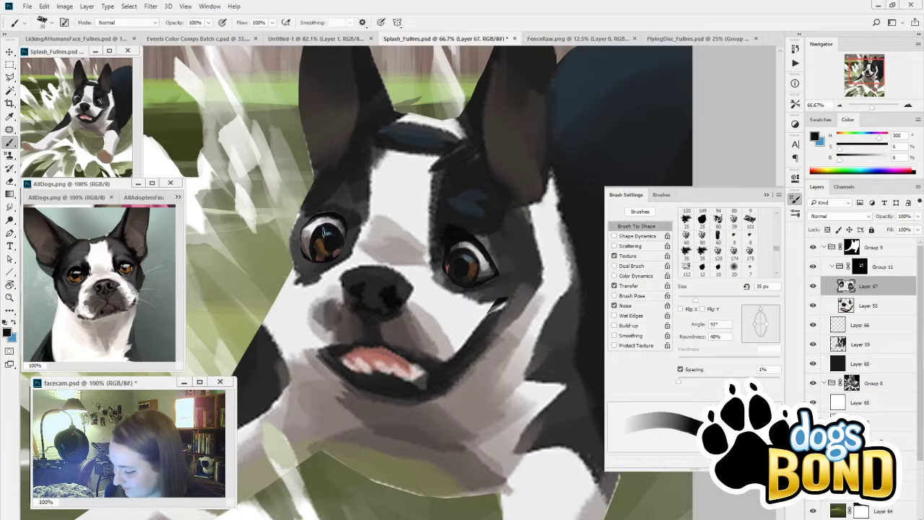
drag(314, 241, 320, 256)
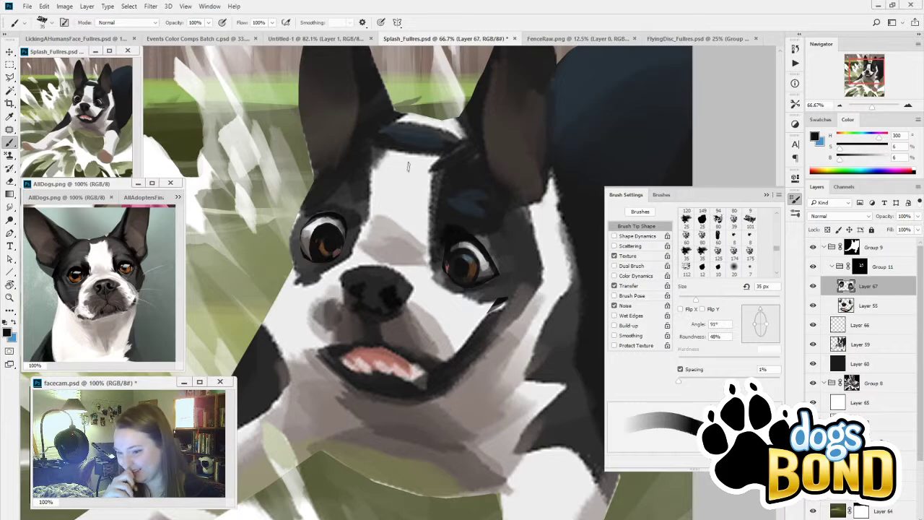
Step: Reduce the brush to 25 px and rebuild the left-hand iris and its edge with sampled brown (40% brightness) and near-black
key(bracketleft)
key(bracketleft)
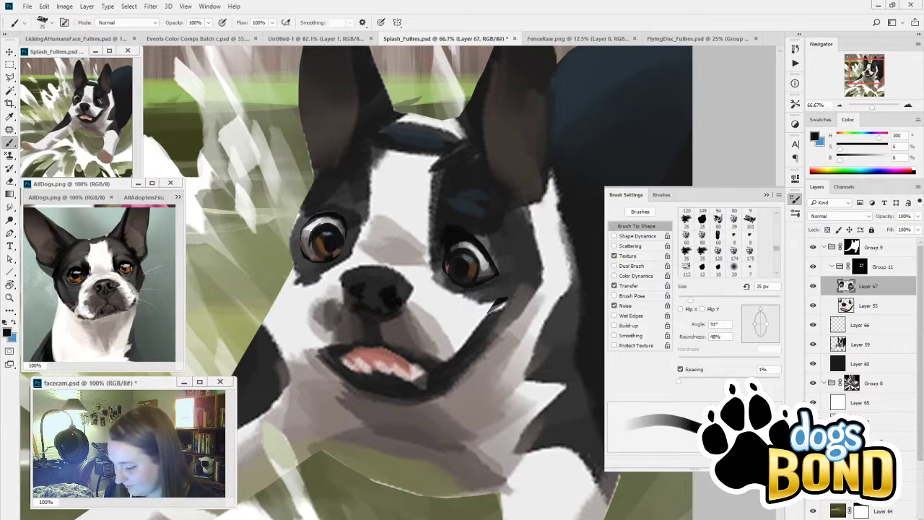
alt+click(316, 252)
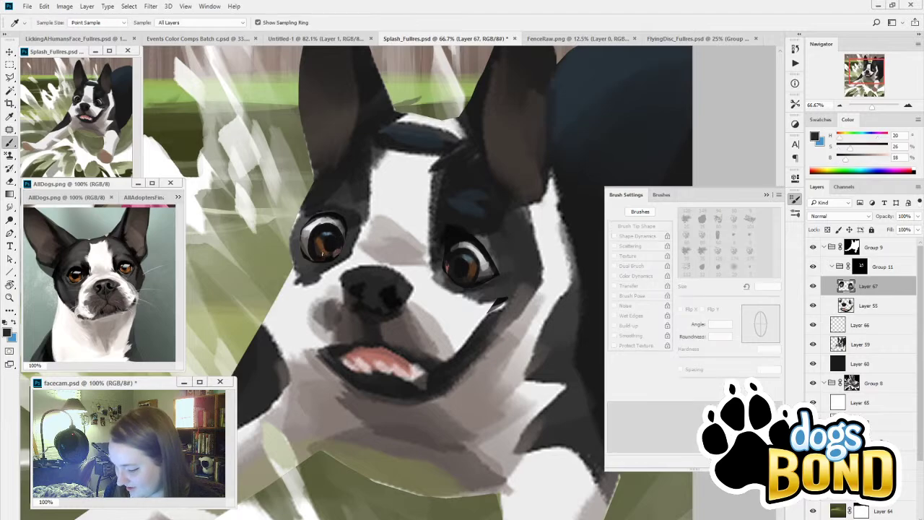
alt+click(316, 246)
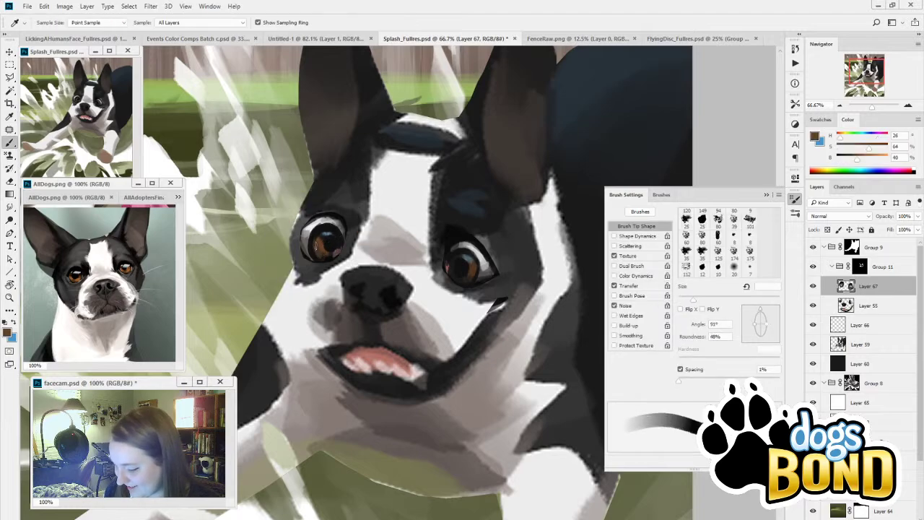
alt+click(342, 233)
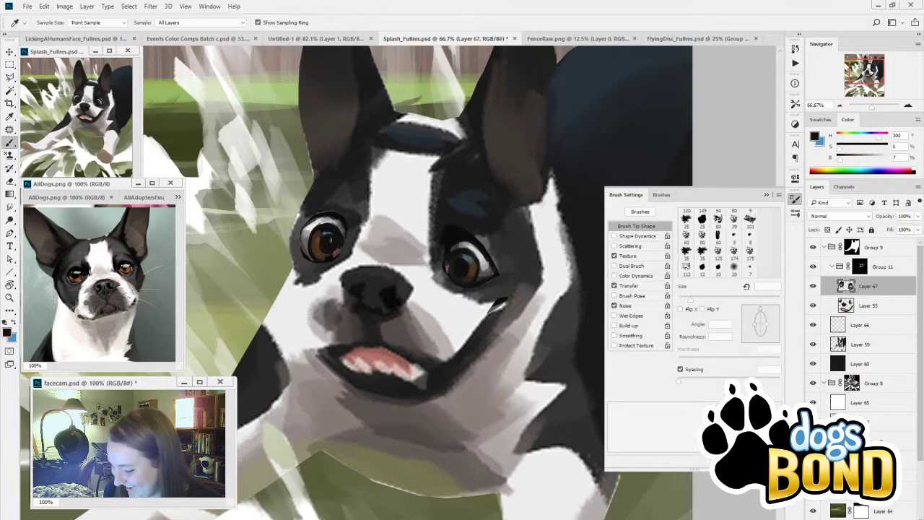
alt+click(337, 218)
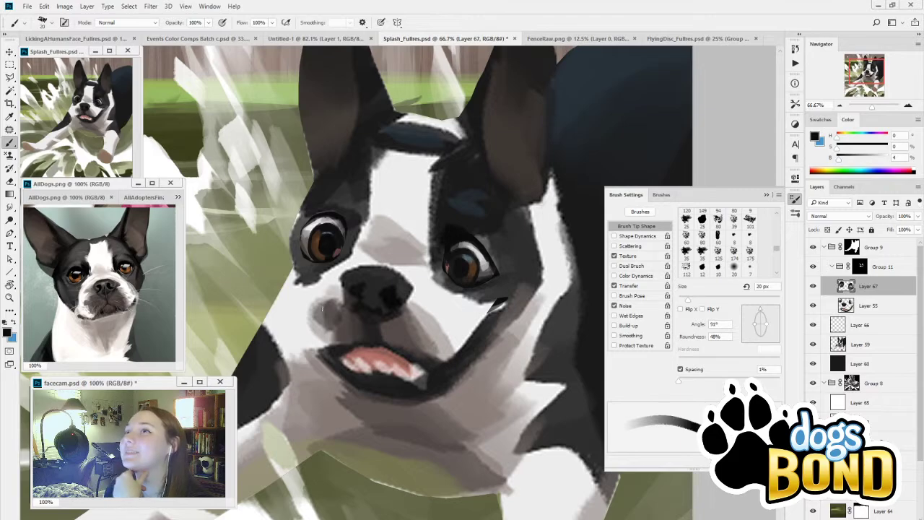
Step: Clean up the left-hand eye's upper rim and pupil at 20 px with sampled near-black (4% and 6% brightness)
key(i)
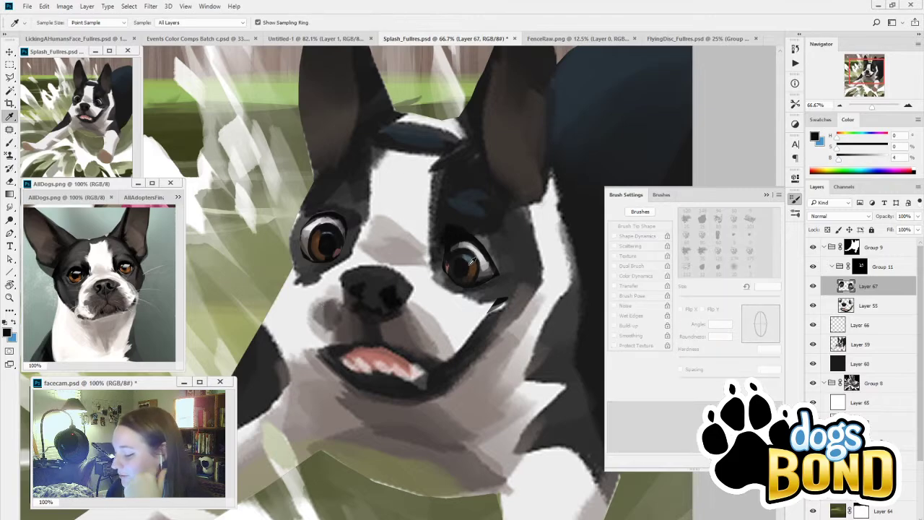
click(323, 220)
key(b)
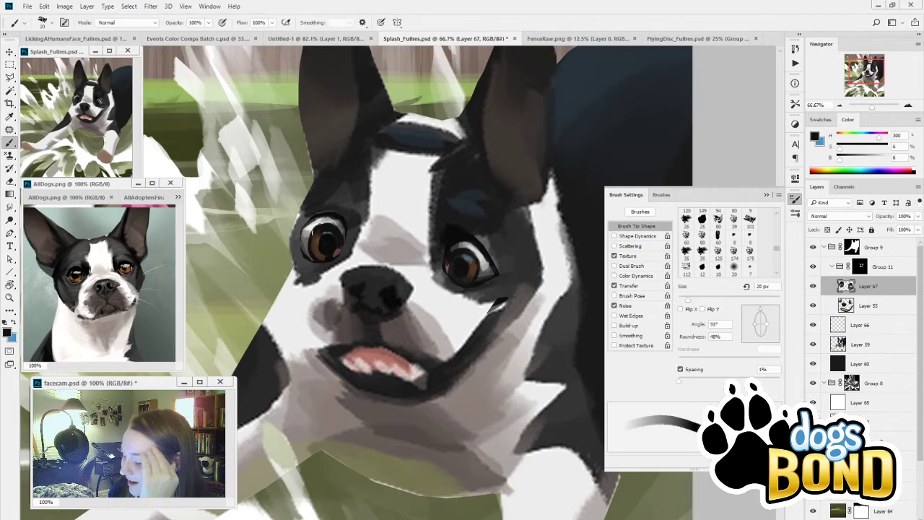
alt+click(323, 247)
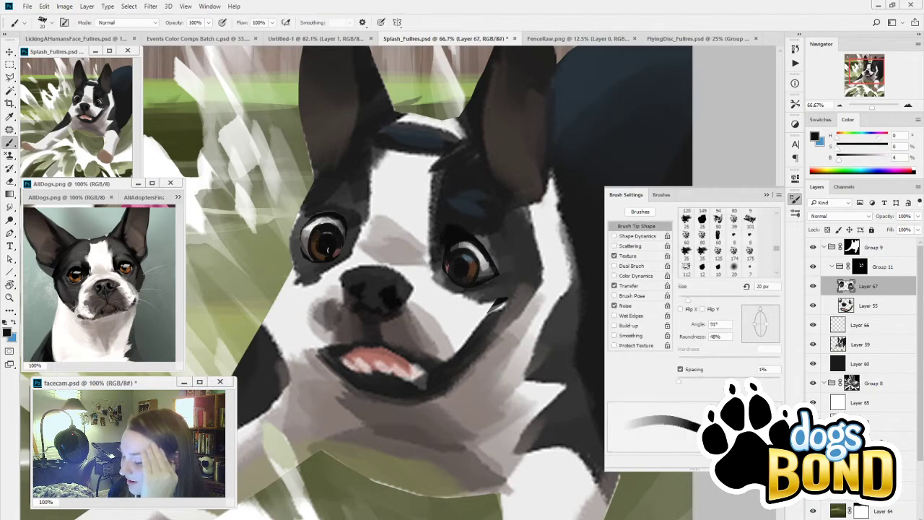
alt+click(322, 231)
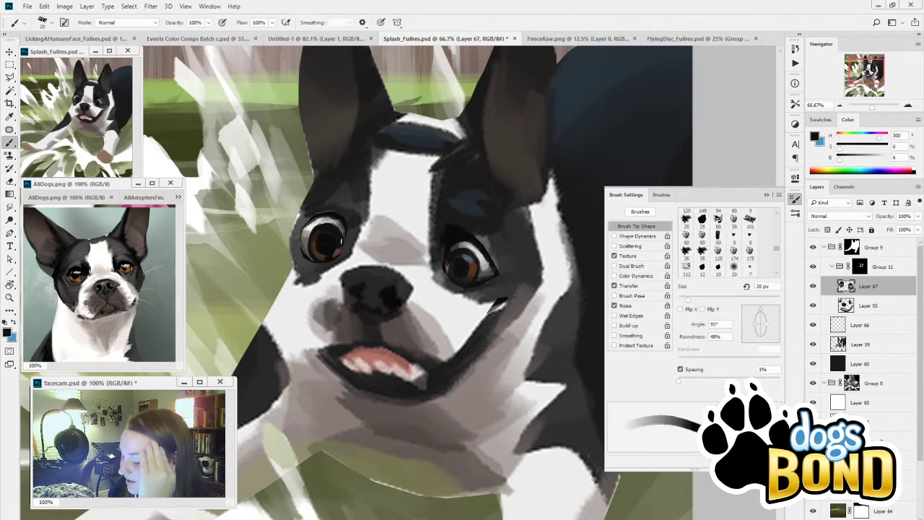
Step: Touch up the inner corners and rims of both dog's eyes with sampled muted pink and near-black on Layer 67
alt+click(337, 253)
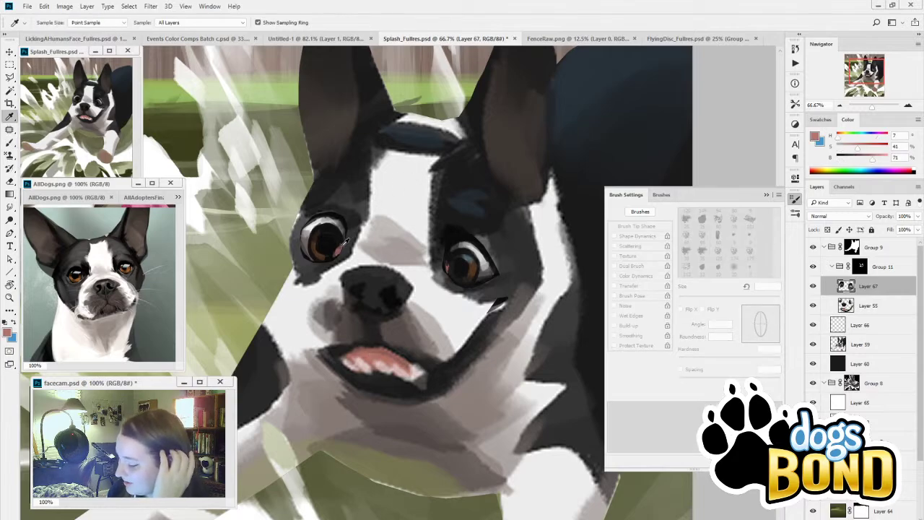
alt+click(336, 244)
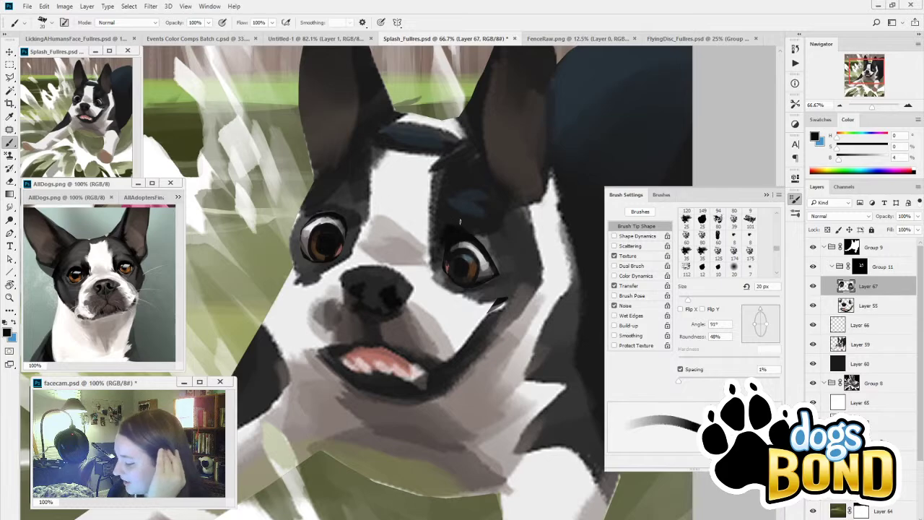
alt+click(448, 266)
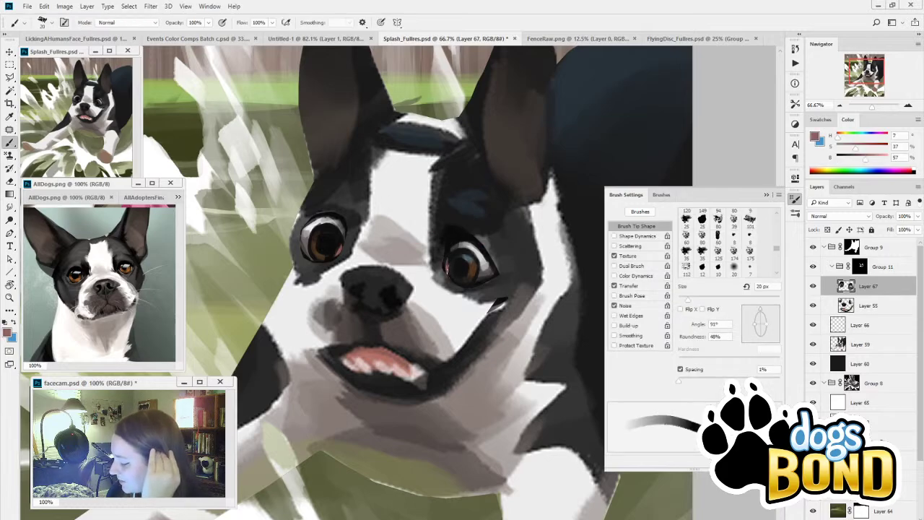
alt+click(455, 271)
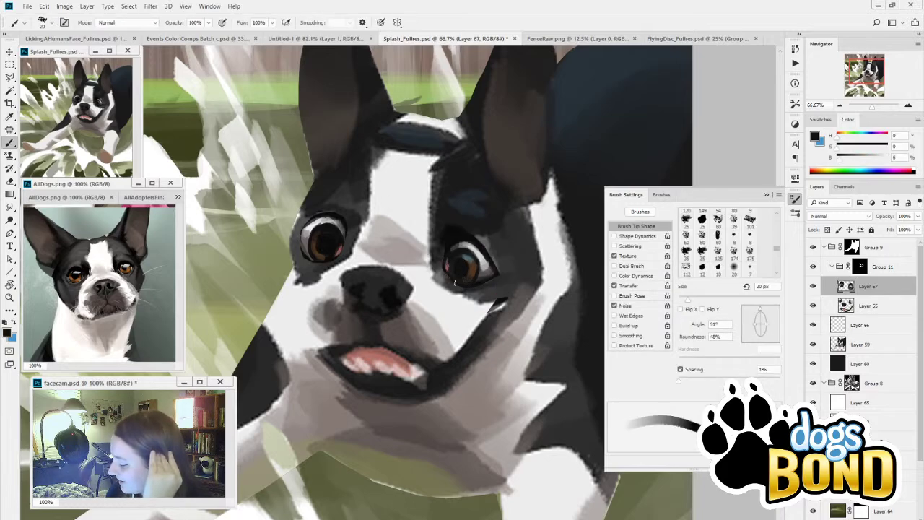
Step: Paint grey-blue reflections on the irises of both eyes using colors sampled from the eye
alt+click(473, 271)
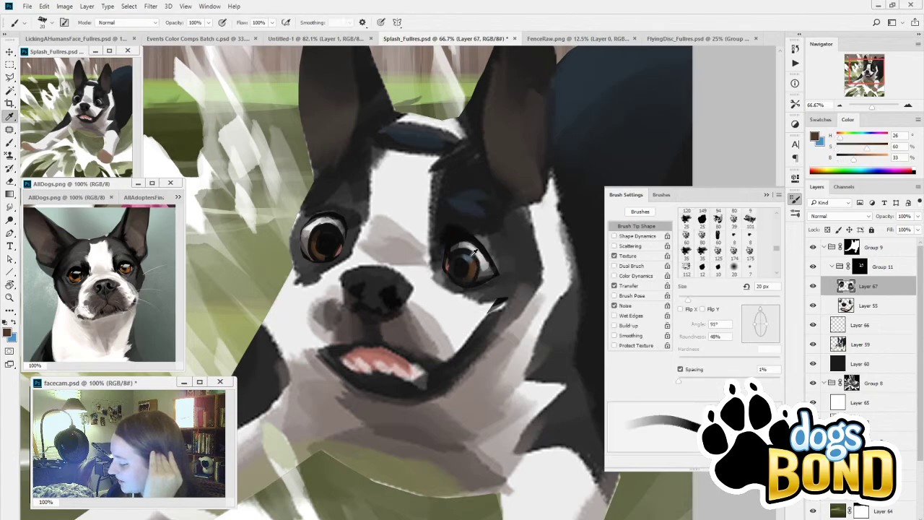
alt+click(472, 252)
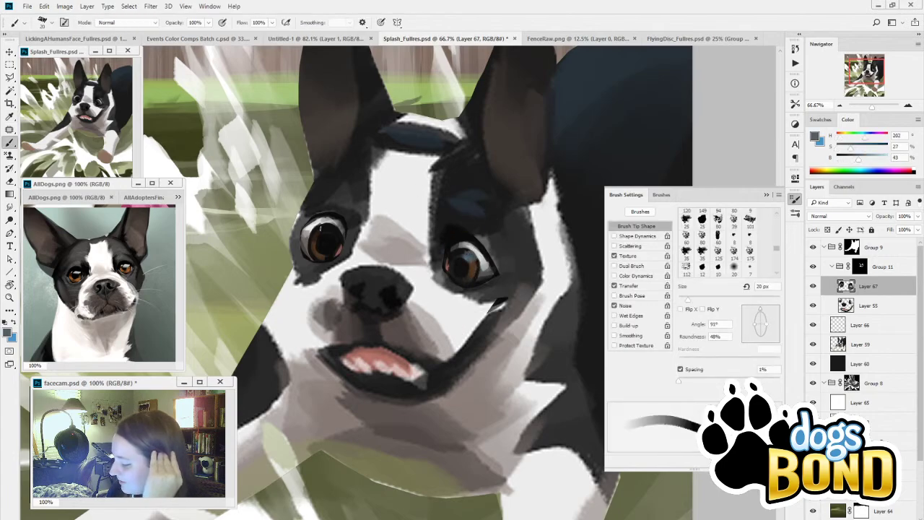
drag(322, 228, 329, 230)
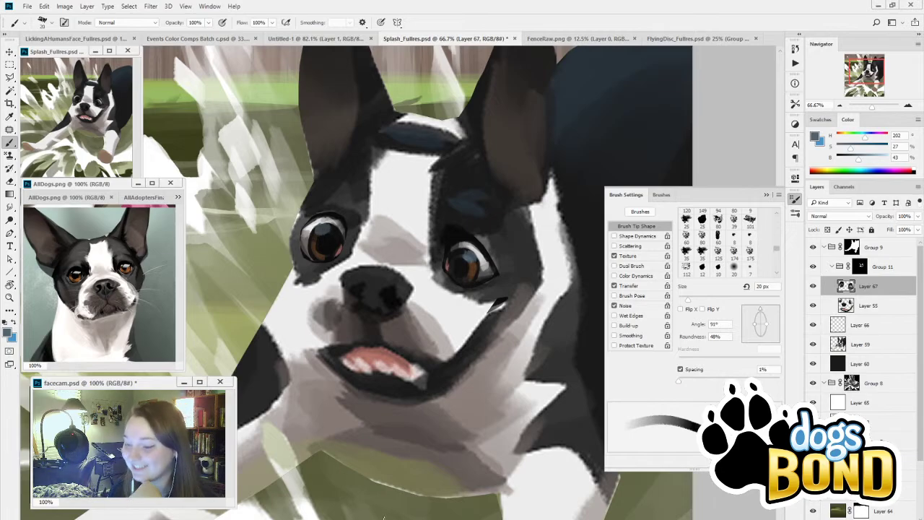
Step: Raise the grey-blue paint color's brightness to 85% and add lighter reflections to both eyes
drag(389, 372, 427, 428)
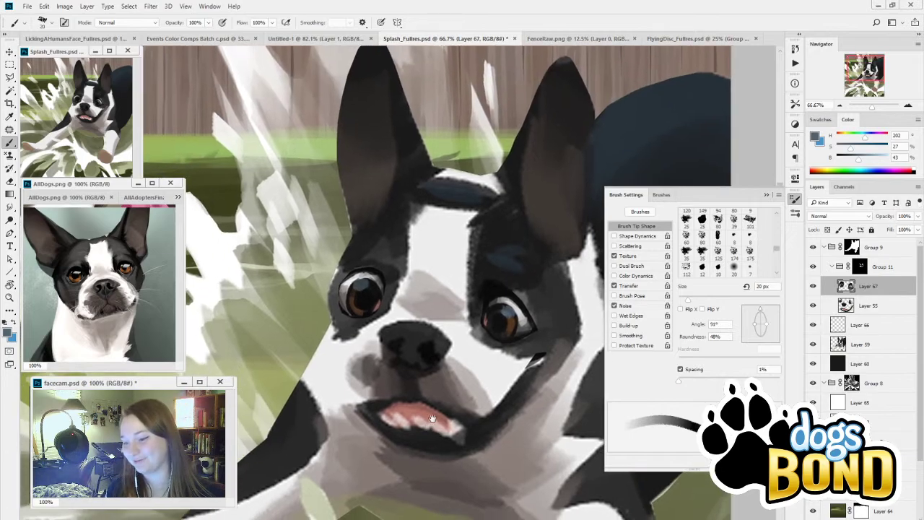
click(879, 158)
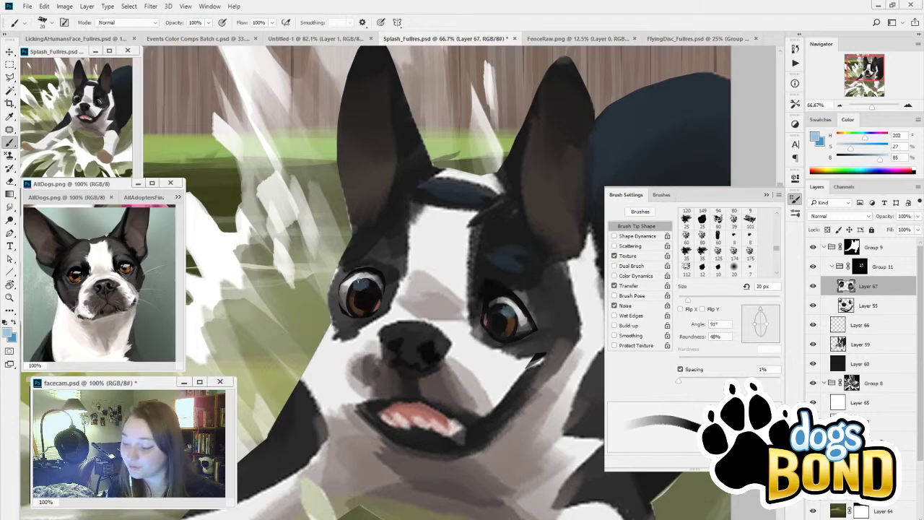
drag(457, 418, 458, 351)
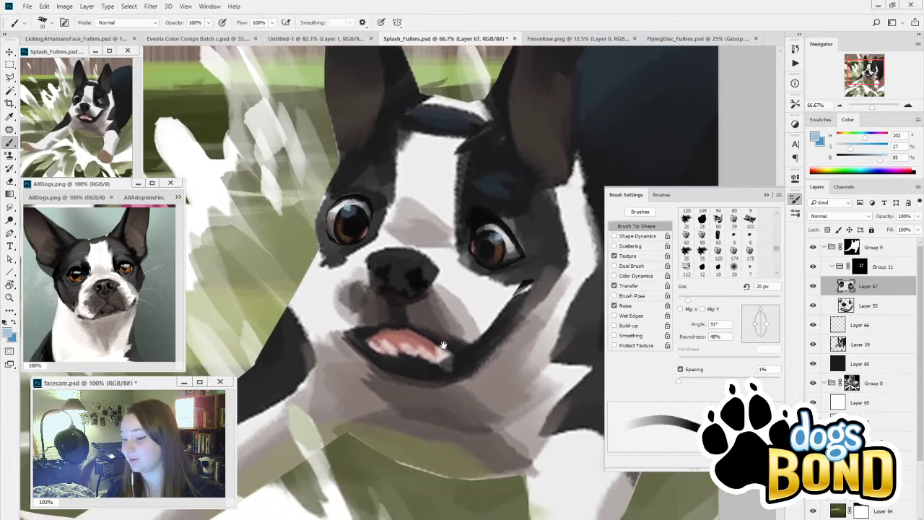
drag(476, 397, 503, 379)
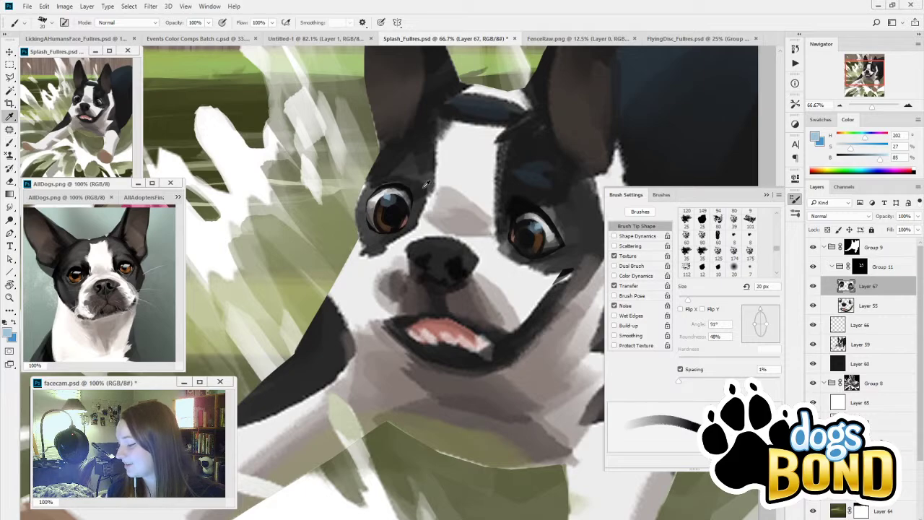
Step: Refine the eye outlines and corners with sampled near-black and muted reddish brown
alt+click(410, 195)
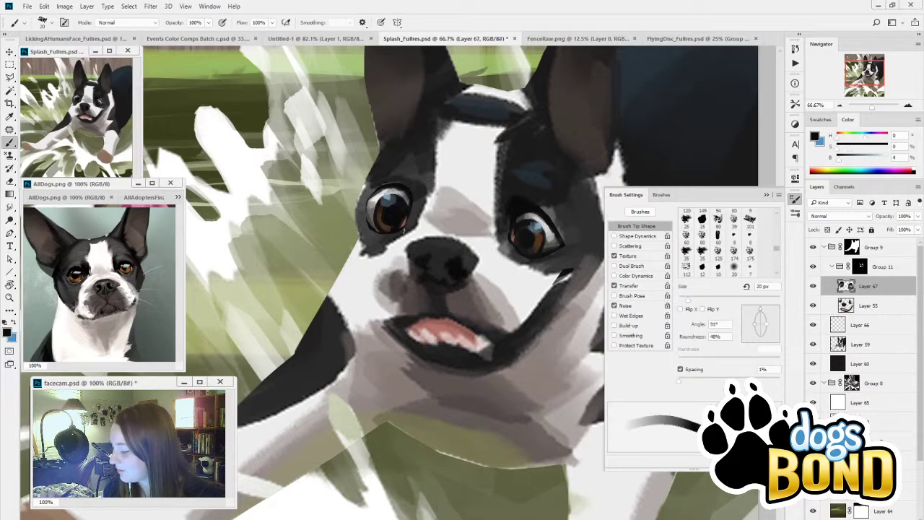
alt+click(517, 233)
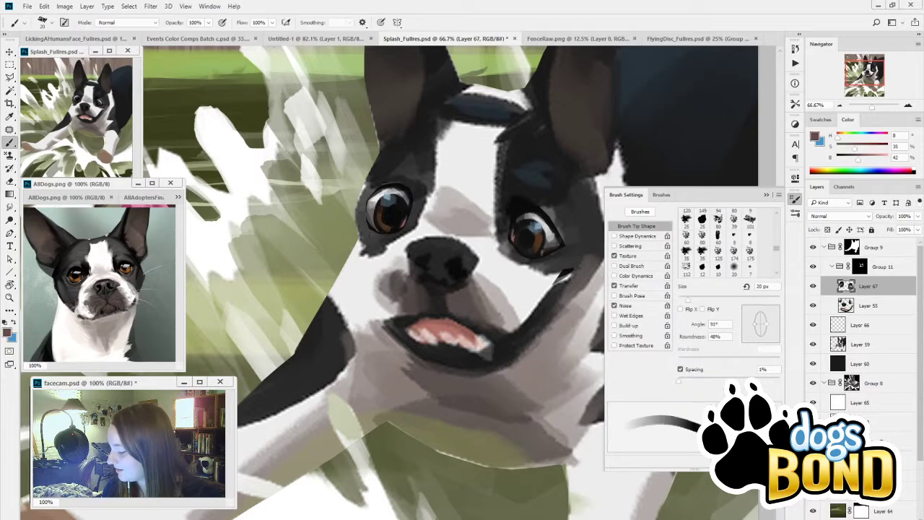
drag(514, 343, 542, 333)
Step: Collapse the brush settings and compare the dog's face with and without the Layer 67 eye painting
click(765, 198)
click(813, 288)
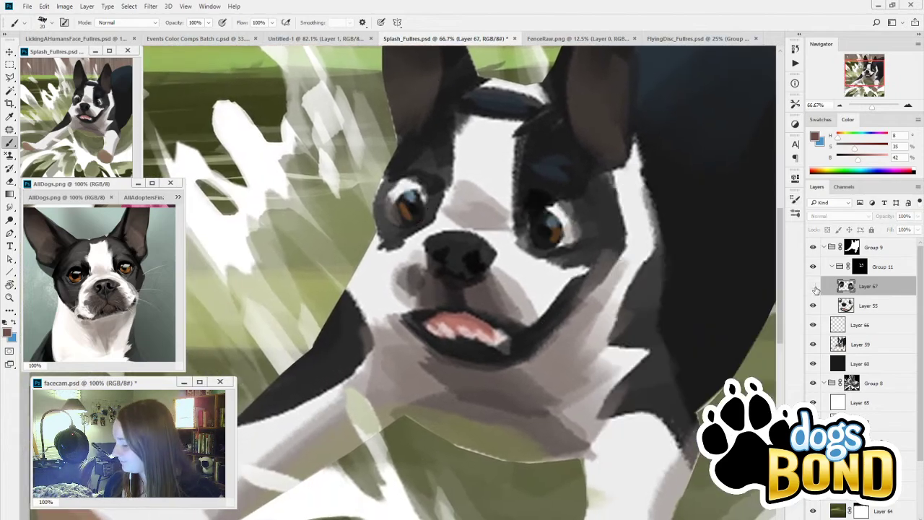
click(813, 287)
click(813, 287)
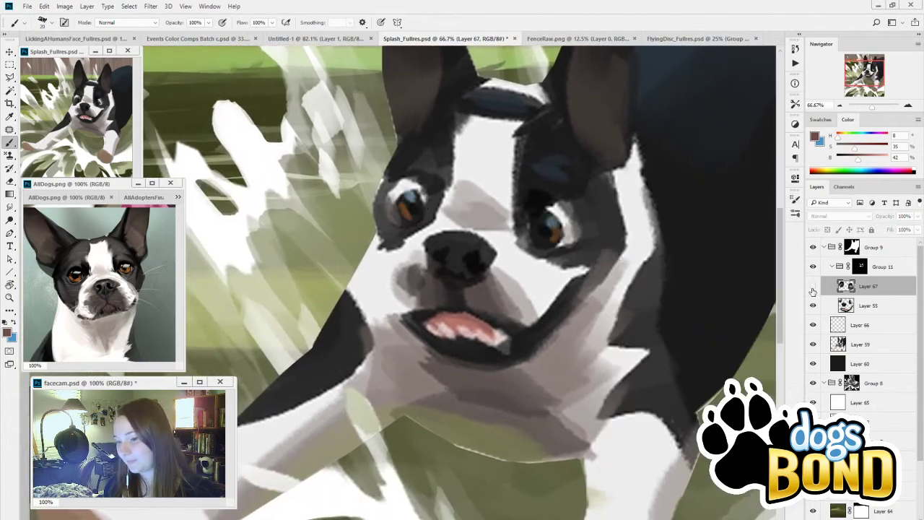
click(813, 287)
click(813, 287)
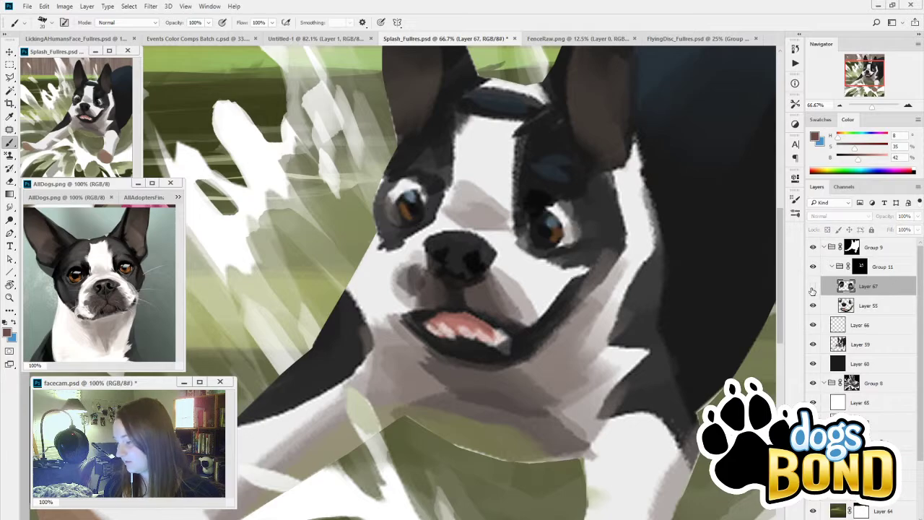
click(813, 288)
Step: Erase the stray marks near the mouth corner on Layer 67 and check the layer against the underpainting
key(e)
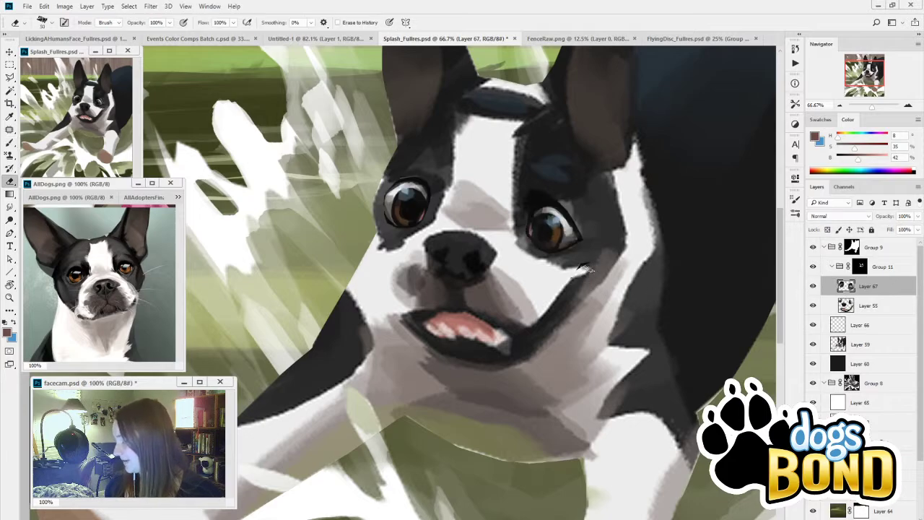
click(812, 287)
click(813, 287)
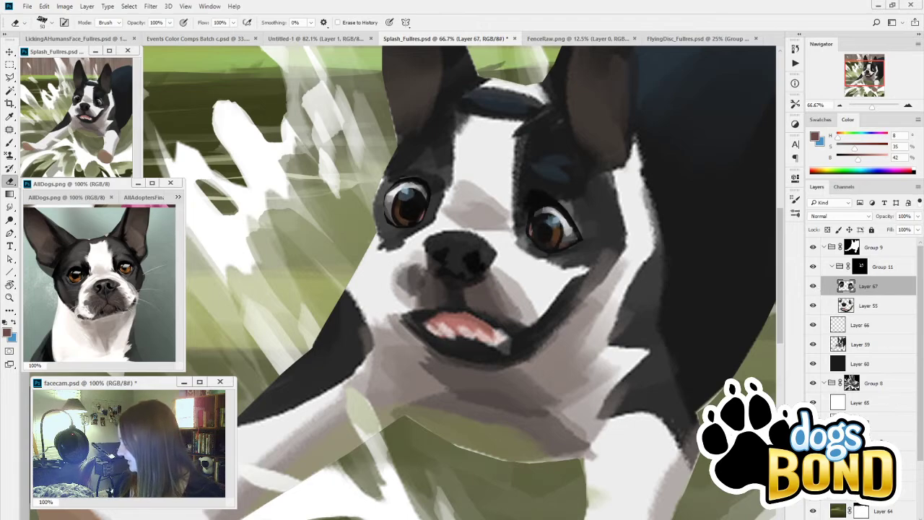
Step: Add a new layer above Layer 67 and block in the whole nose with sampled near-black using a 100 px brush
key(ctrl+shift+alt+n)
drag(558, 368, 551, 325)
key(b)
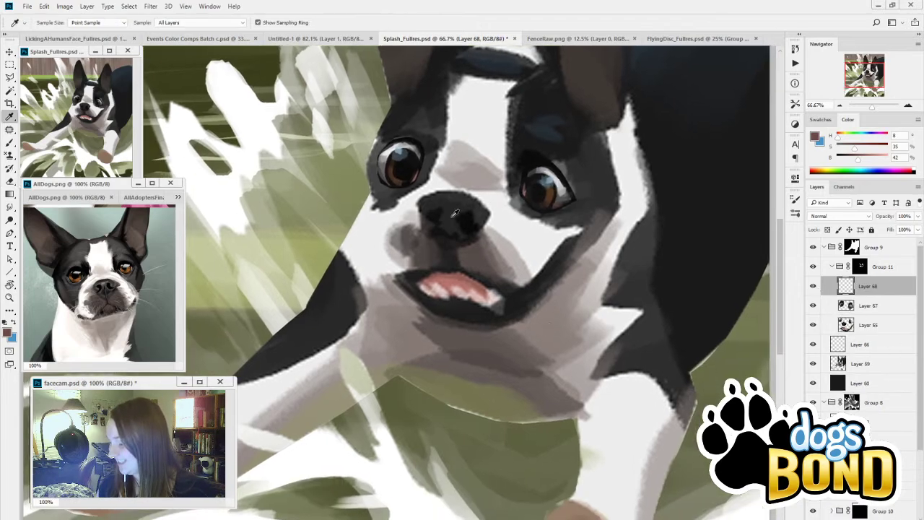
alt+click(451, 208)
alt+click(433, 214)
key(])
key(])
key(])
key(])
key(])
key(])
key(])
key(])
mouse_move(417, 223)
mouse_down()
mouse_move(488, 229)
mouse_move(417, 221)
mouse_move(482, 209)
mouse_move(429, 206)
mouse_move(460, 216)
mouse_up()
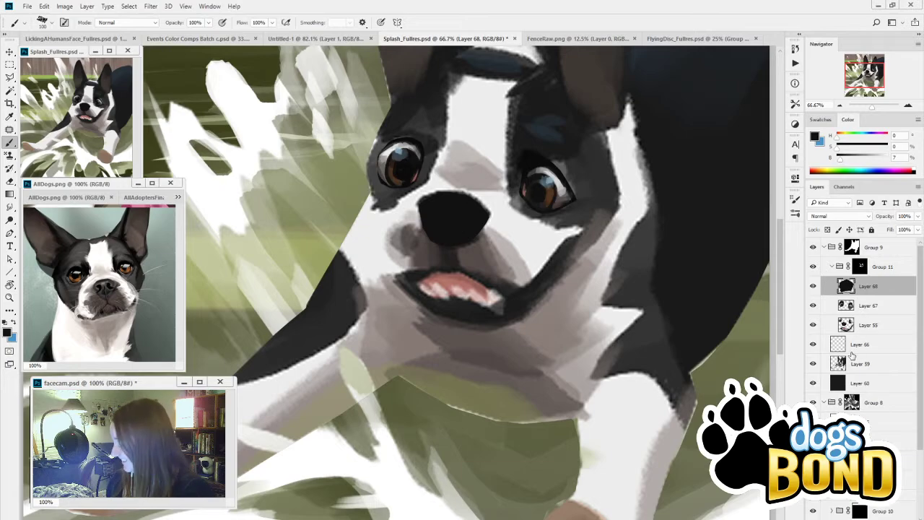
Step: Paint sampled off-white fur around the nose's upper and side edges on Layer 66
click(863, 346)
key(i)
click(504, 211)
key(b)
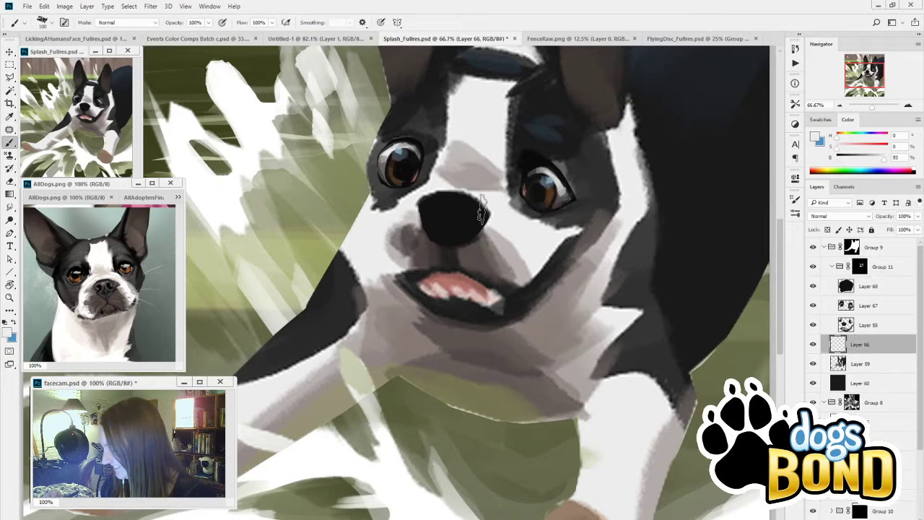
mouse_move(491, 220)
mouse_down()
mouse_move(439, 202)
mouse_move(468, 196)
mouse_move(421, 204)
mouse_up()
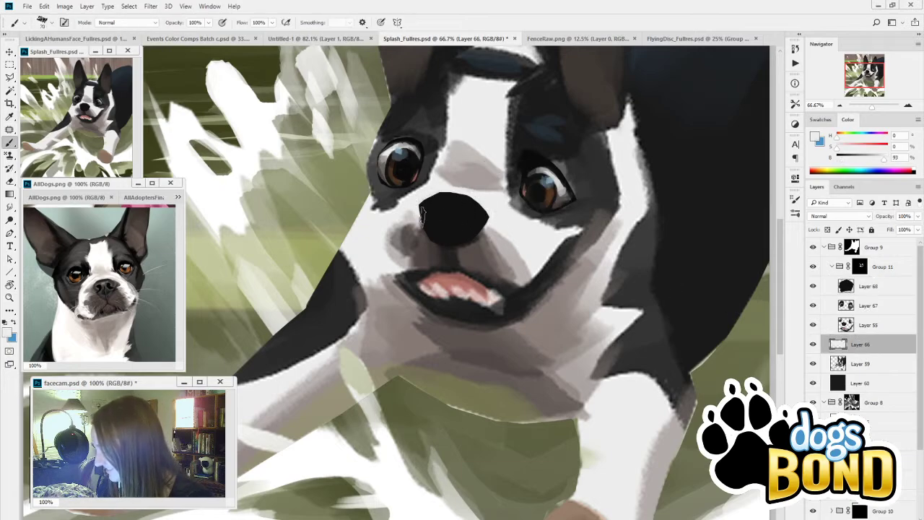
Step: Shade the muzzle around and beneath the nose on Layer 66 with sampled dark brown and near-black, including the center crease
alt+click(413, 221)
key(i)
click(467, 240)
key(b)
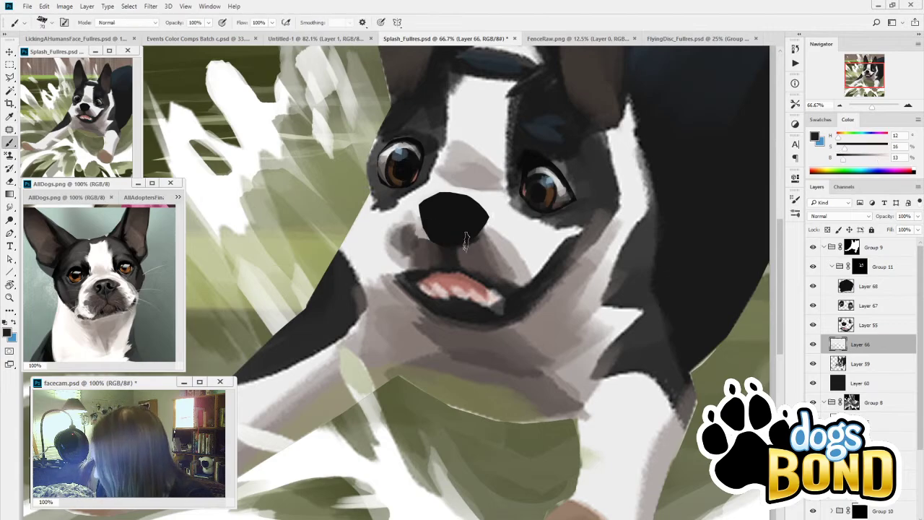
drag(466, 245, 480, 220)
mouse_move(426, 205)
mouse_down()
mouse_move(426, 242)
mouse_move(417, 228)
mouse_up()
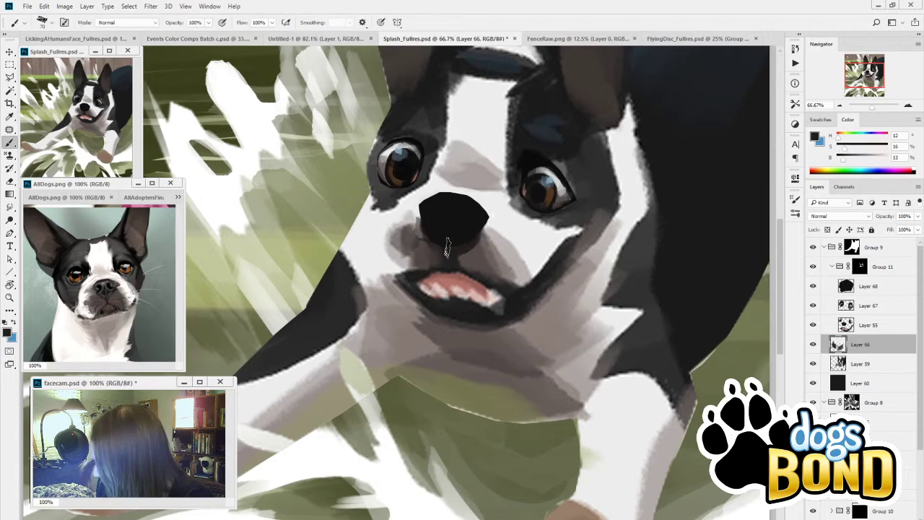
alt+click(446, 241)
key(b)
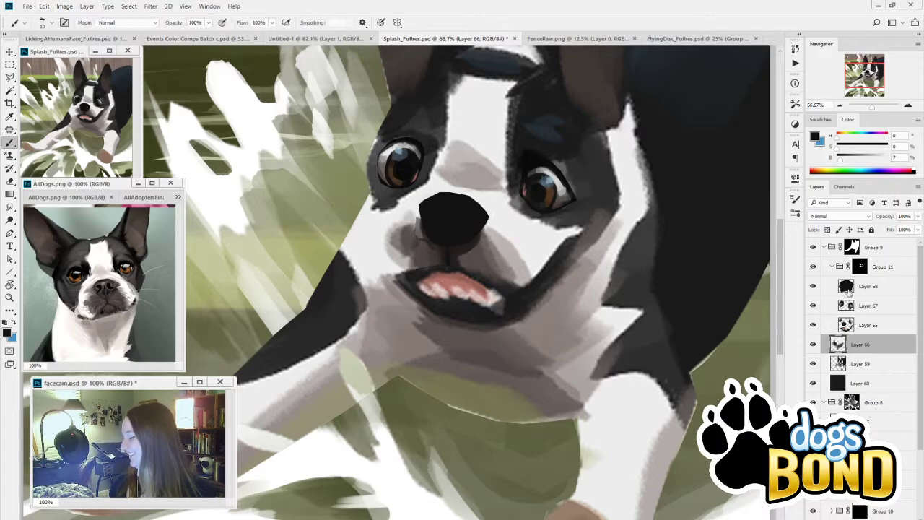
Step: Shade the nose on Layer 68 with dark grey sampled from the mouth, using a larger brush
click(861, 285)
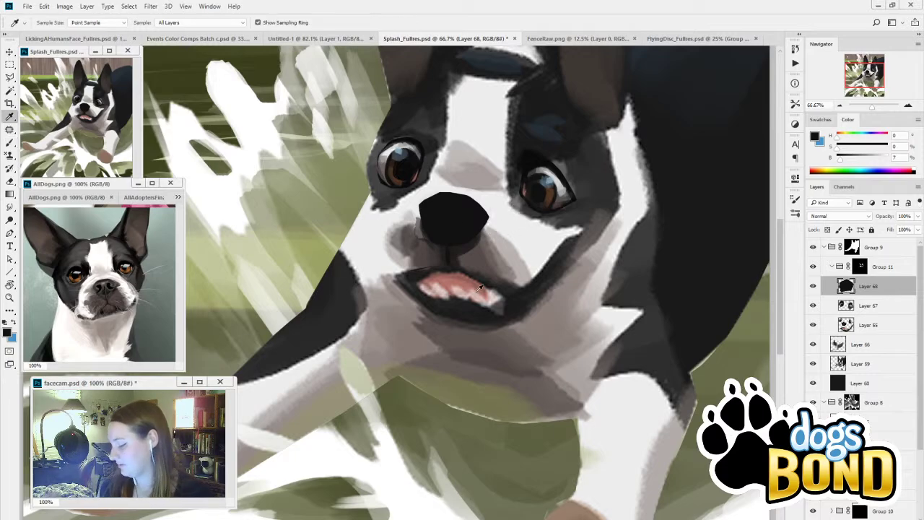
alt+click(473, 312)
key(b)
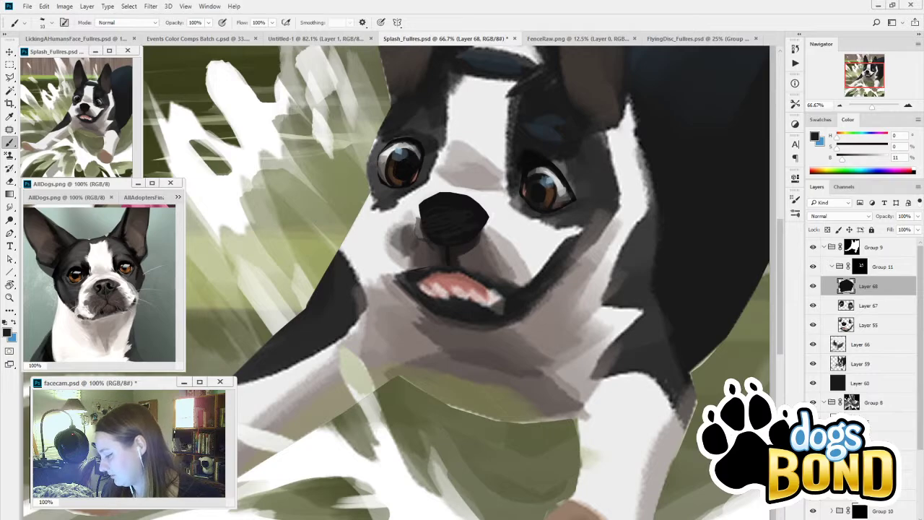
key(])
mouse_move(426, 198)
mouse_down()
mouse_move(502, 213)
mouse_move(491, 214)
mouse_move(499, 222)
mouse_up()
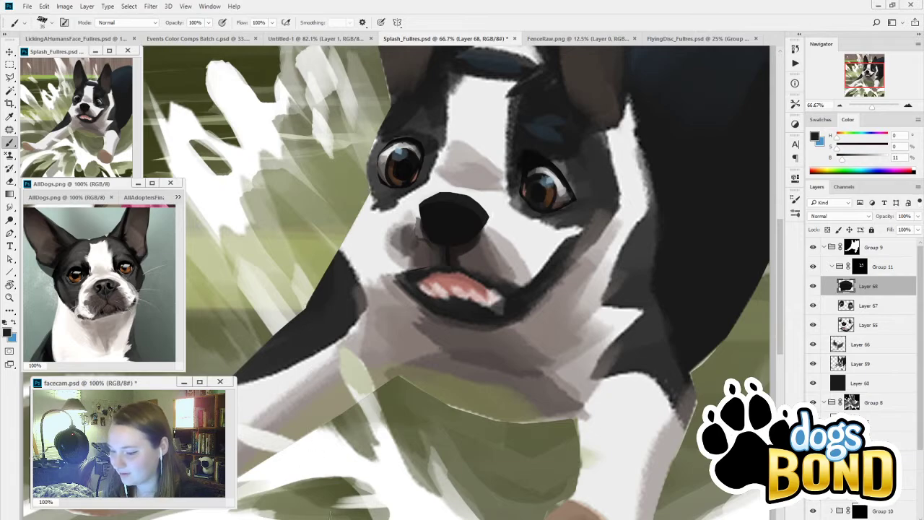
Step: Sample the background's dark green and paint a subtle reflected tint along the nose's right edge
alt+click(194, 90)
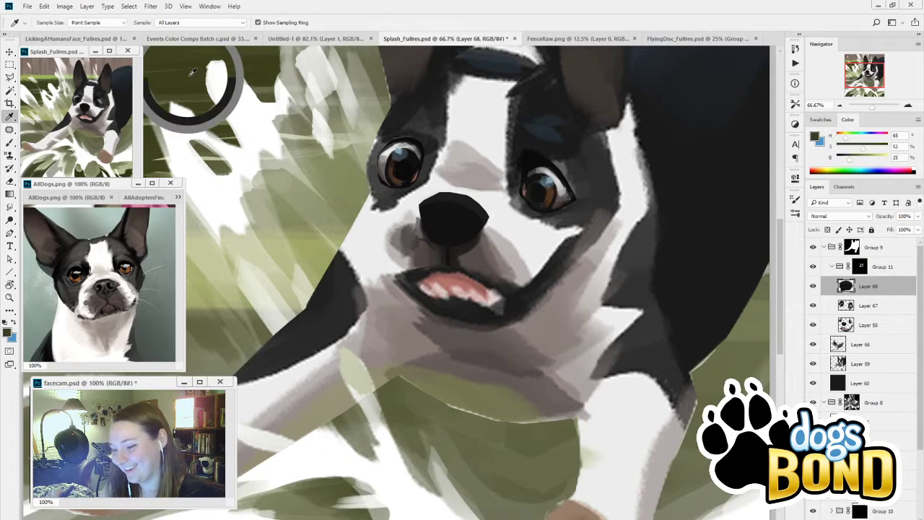
drag(472, 188, 488, 228)
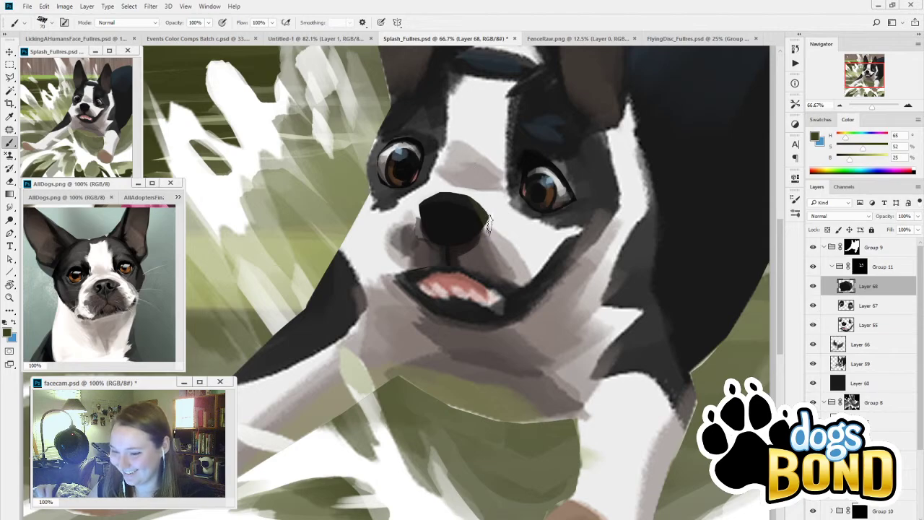
drag(473, 188, 477, 206)
click(477, 206)
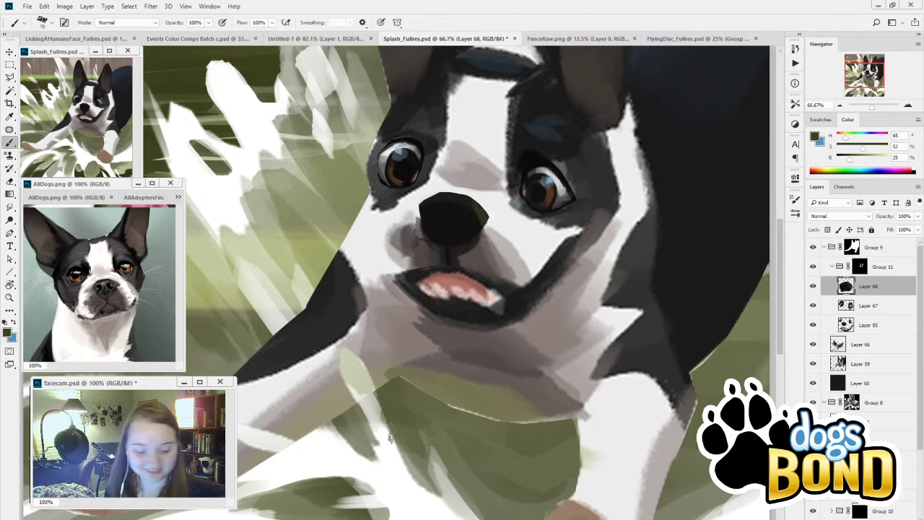
Step: Hide Layer 68 and outline the nose's shape, nostrils and center crease with a Polygonal Lasso selection
key(l)
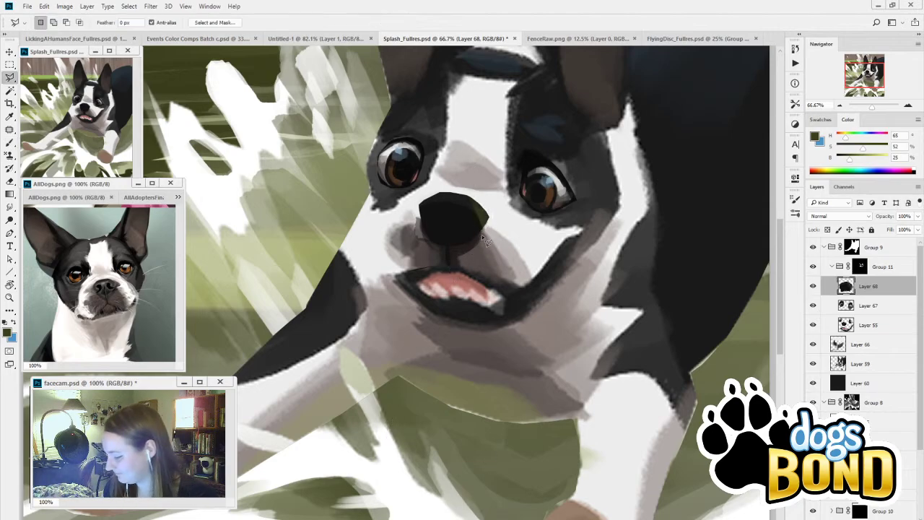
click(813, 286)
mouse_move(491, 227)
mouse_down()
mouse_move(489, 238)
mouse_move(477, 237)
mouse_move(473, 215)
mouse_move(463, 236)
mouse_move(478, 246)
mouse_move(455, 254)
mouse_move(445, 225)
mouse_move(447, 257)
mouse_move(422, 237)
mouse_move(435, 214)
mouse_move(427, 234)
mouse_move(423, 206)
mouse_move(460, 197)
mouse_move(494, 228)
mouse_up()
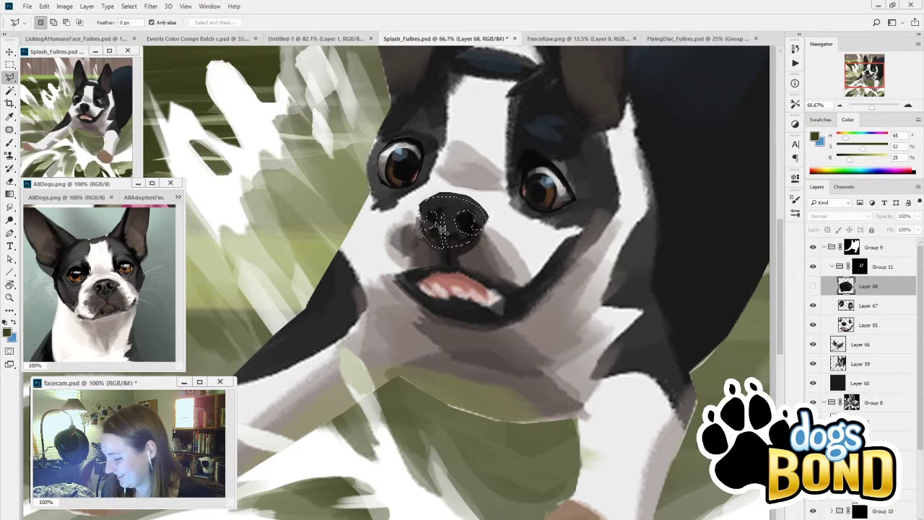
shift+click(436, 221)
mouse_move(436, 220)
mouse_down()
mouse_move(431, 255)
mouse_move(419, 229)
mouse_move(473, 211)
mouse_move(478, 238)
mouse_move(456, 244)
mouse_up()
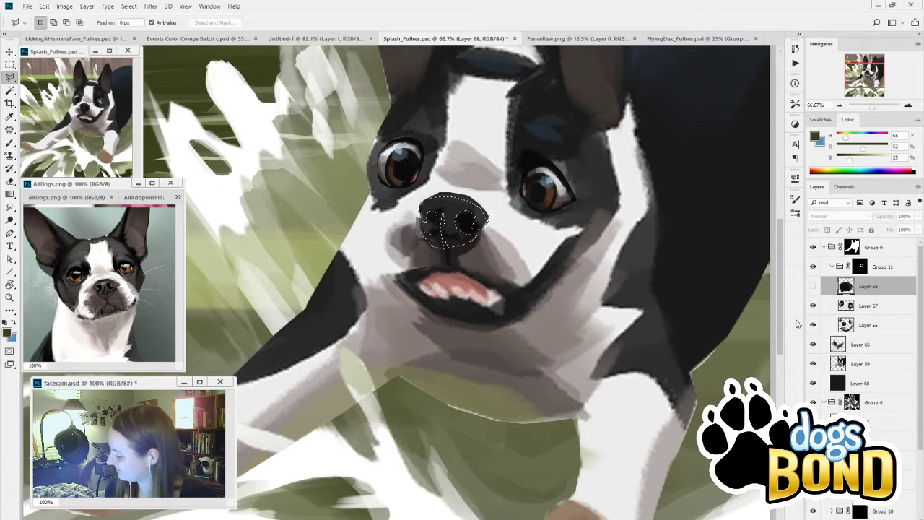
Step: Hide the selection edges and paint the nose around the nostrils and center crease with sampled dark greys
key(b)
alt+click(459, 200)
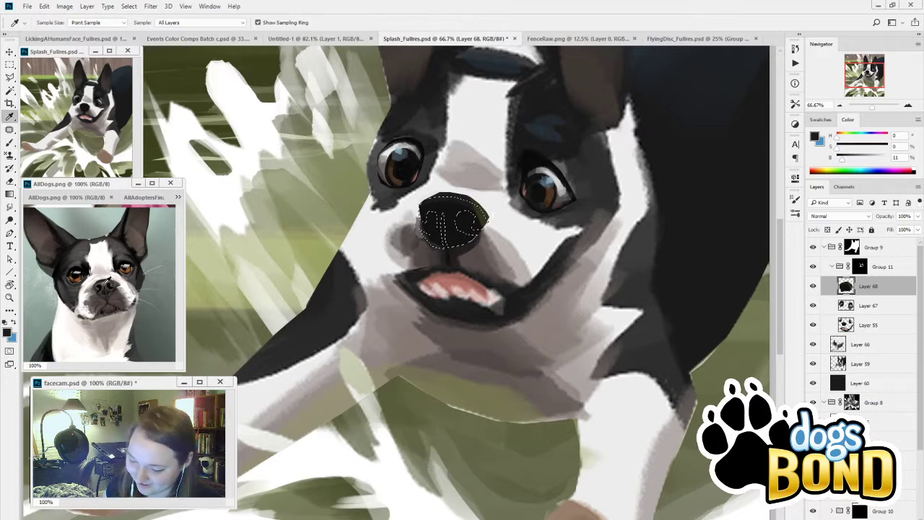
alt+click(105, 284)
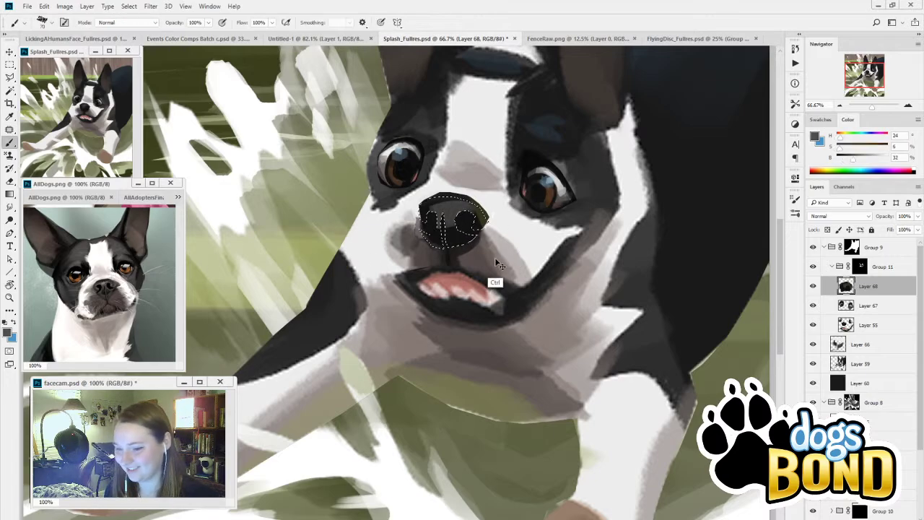
key(ctrl+h)
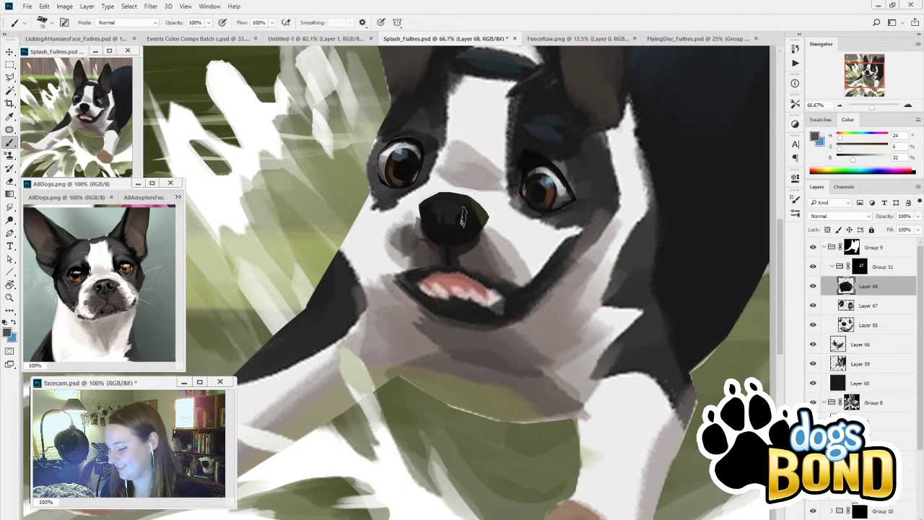
alt+click(446, 211)
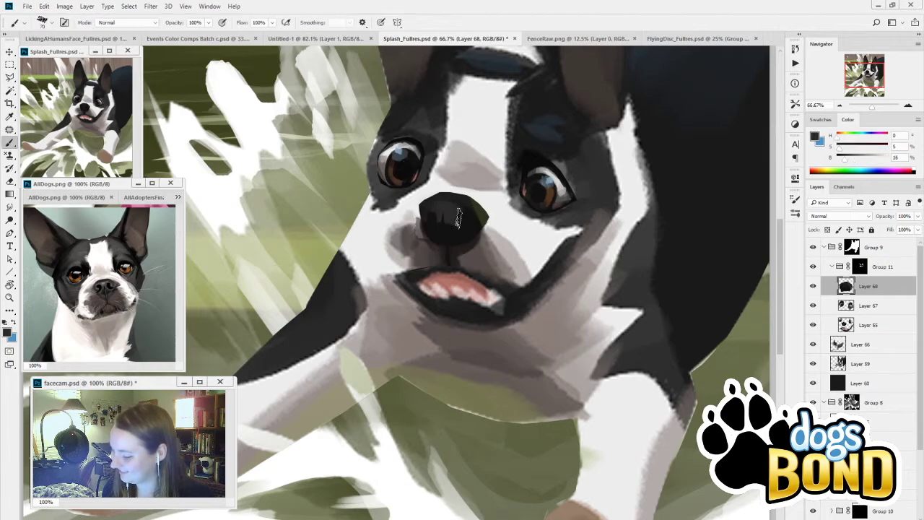
drag(469, 223, 476, 233)
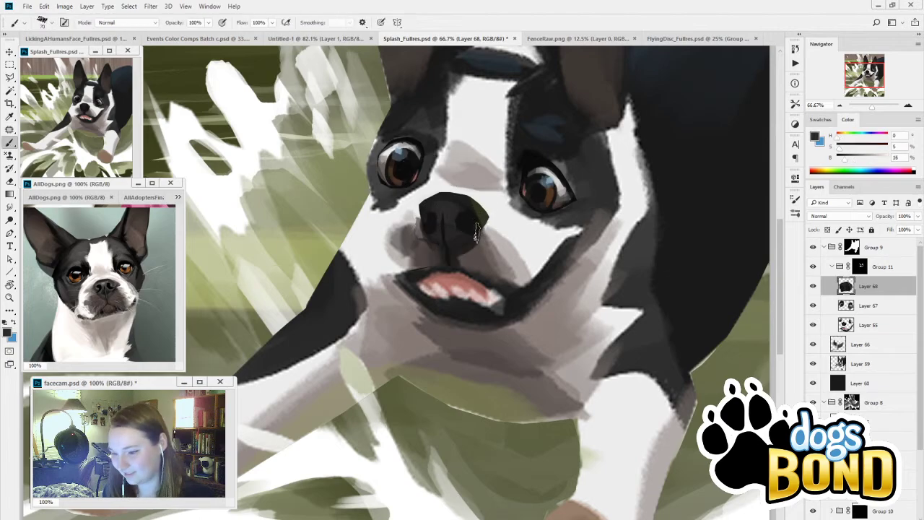
alt+click(469, 220)
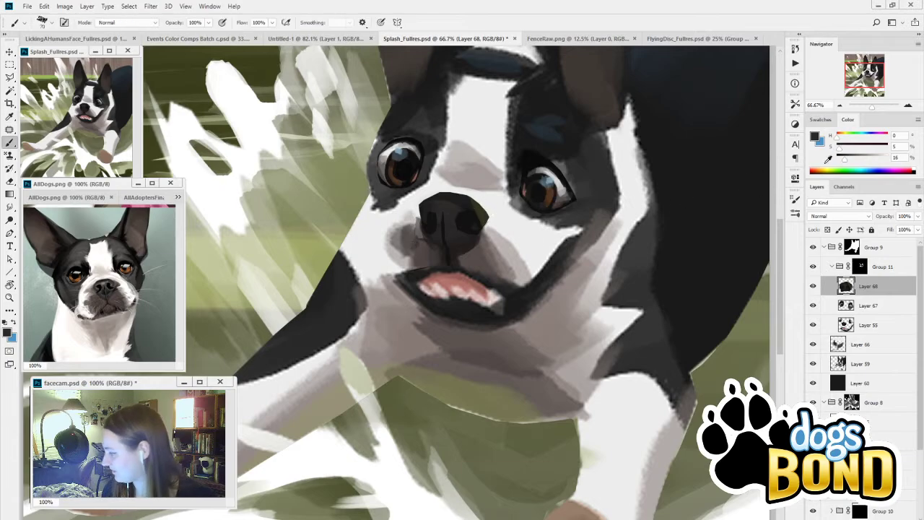
Step: Set the dark grey to 30% brightness and paint the nostril rims and nose's top plane, enlarging the brush to 50 px
click(852, 161)
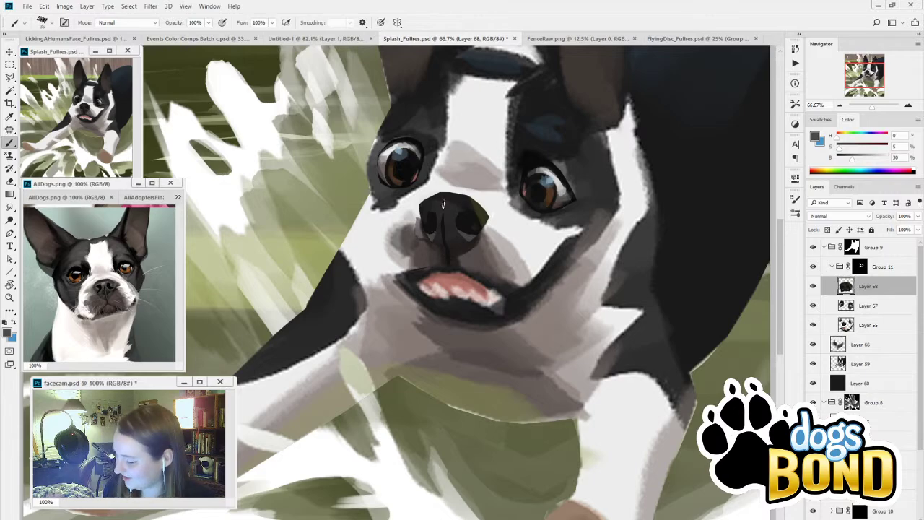
click(794, 200)
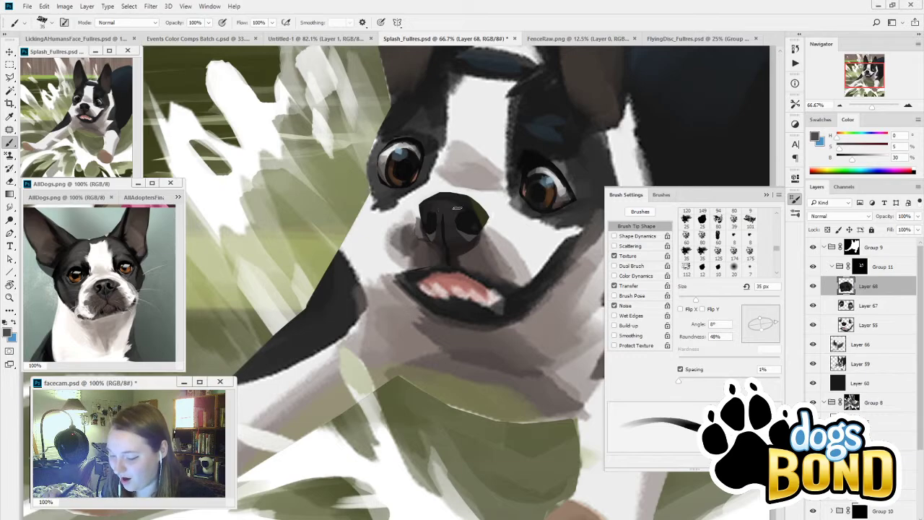
key(bracketright)
key(bracketright)
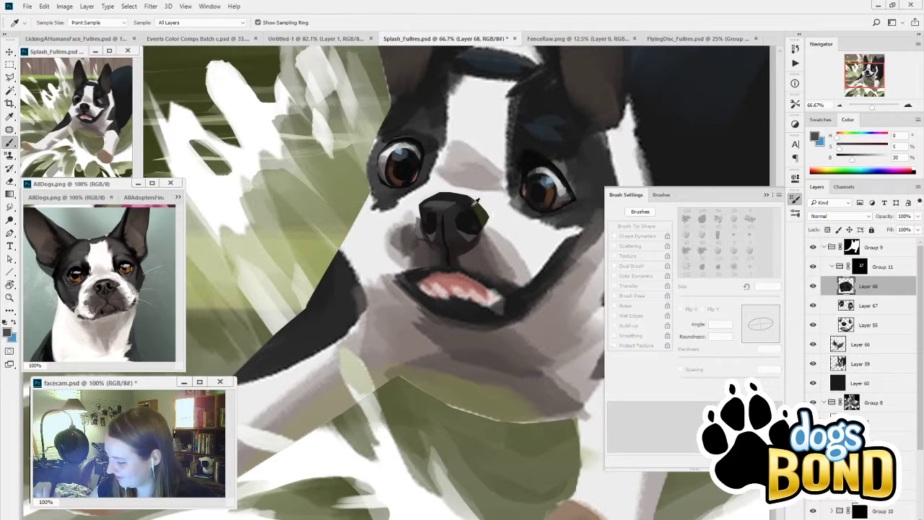
Step: Sample a dark grey and a dark blue-grey and shade the nose's top and right edge
alt+click(473, 206)
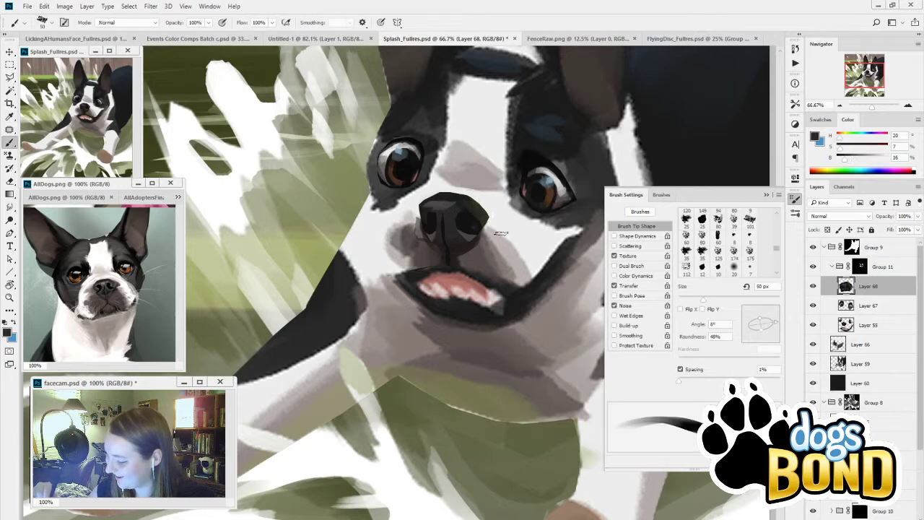
alt+click(447, 194)
drag(437, 215, 334, 327)
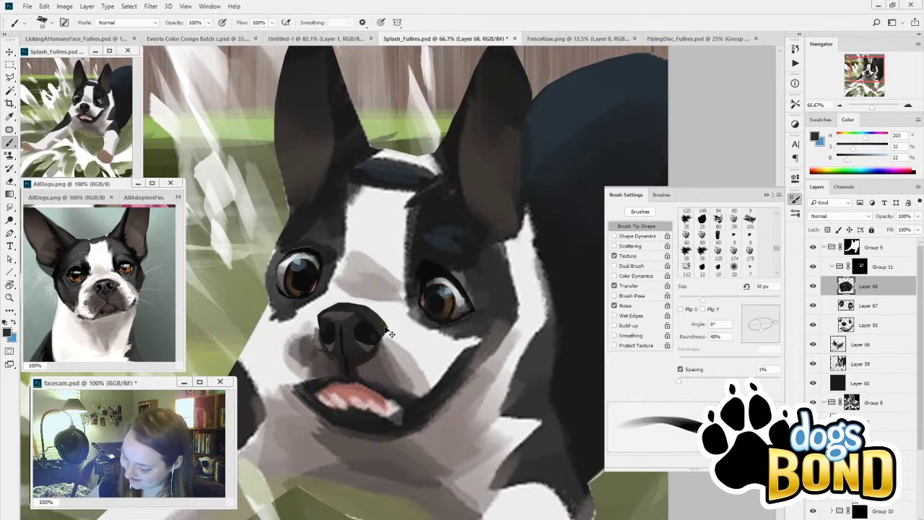
drag(426, 433, 457, 329)
Step: Refine the shading around the nostrils and center crease with sampled dark greys, reducing the brush to 30 px
alt+click(392, 231)
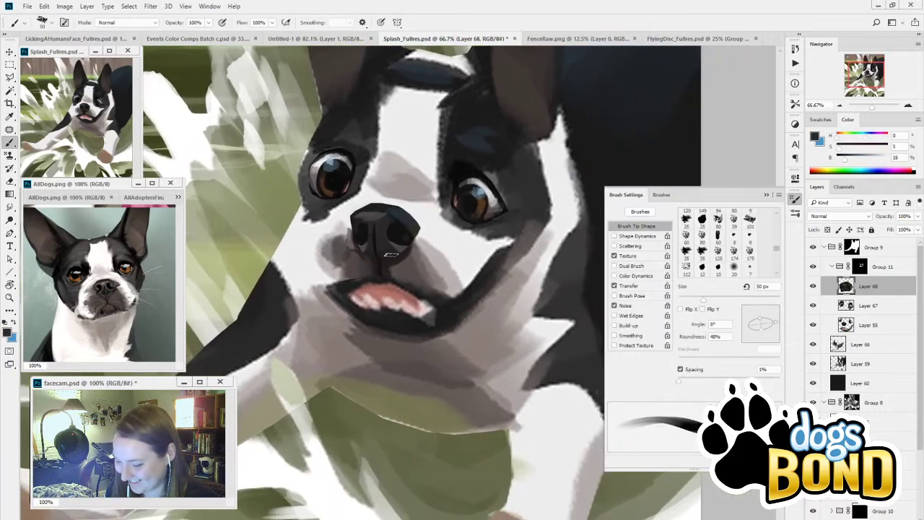
key([)
key([)
key([)
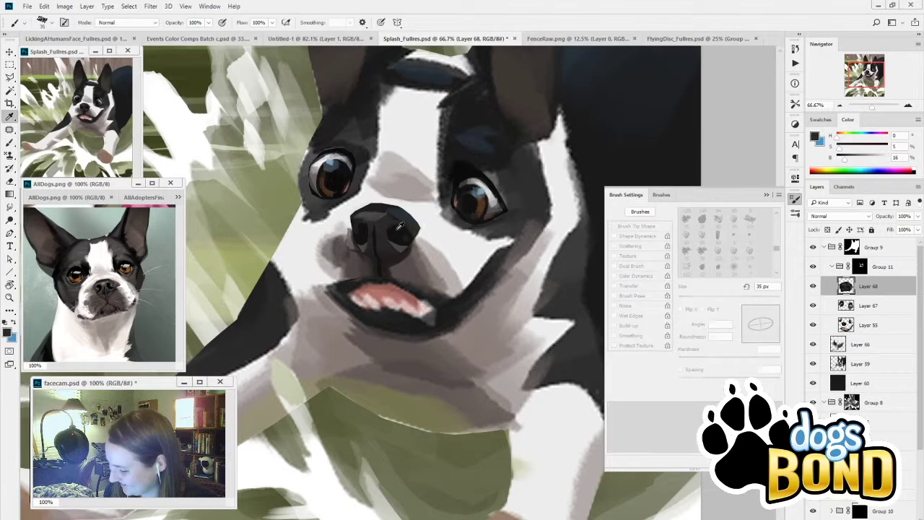
alt+click(396, 228)
key(bracketleft)
alt+click(381, 229)
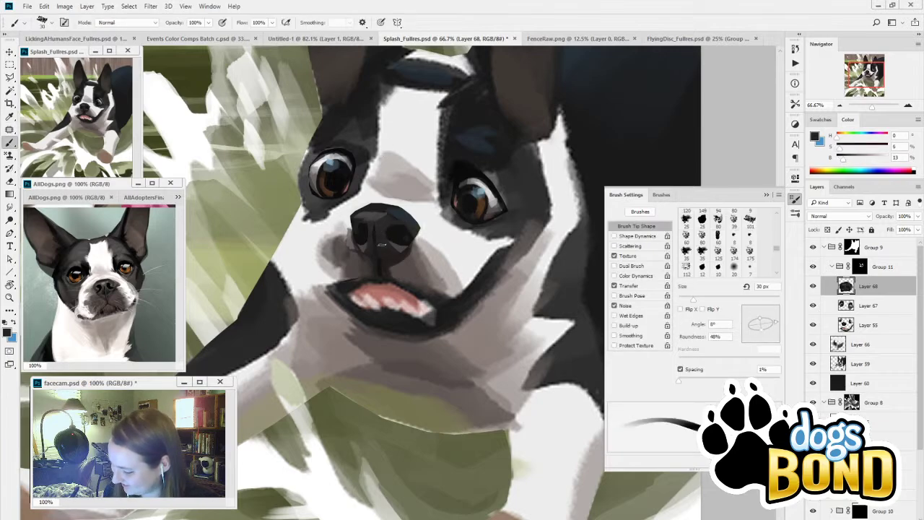
alt+click(374, 229)
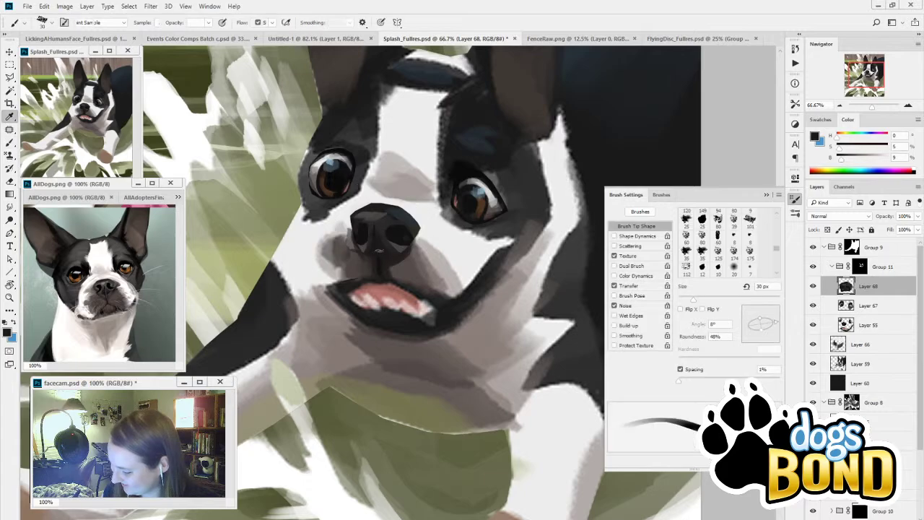
alt+click(378, 227)
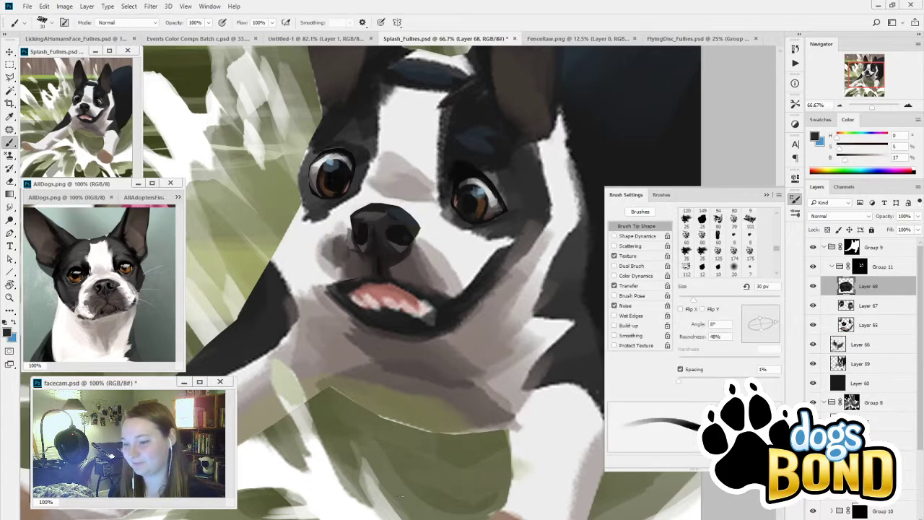
Step: Paint finer details in and around both nostrils with sampled near-black and dark grey, using a 15 px brush
drag(426, 384, 488, 351)
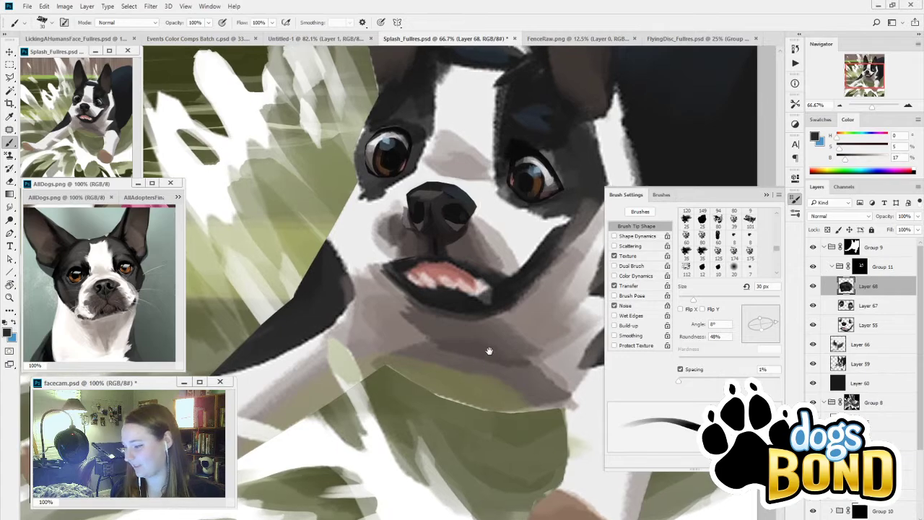
alt+click(440, 198)
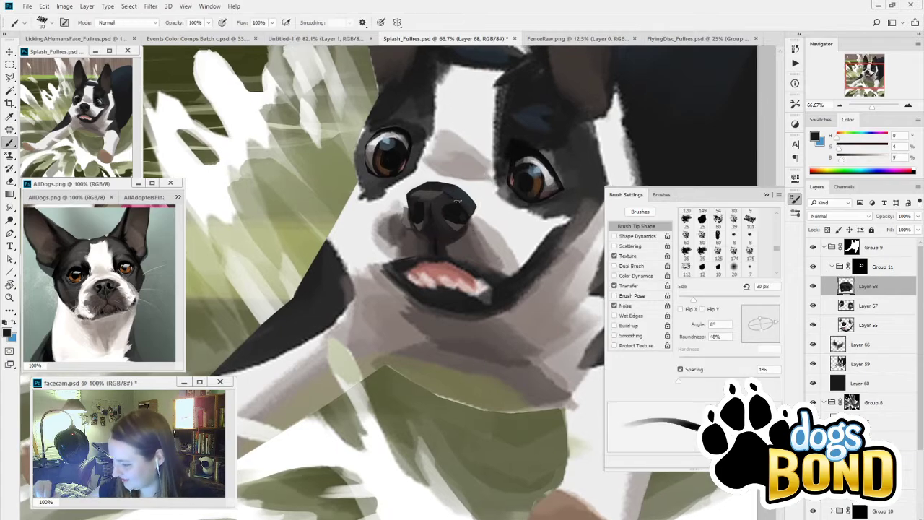
key(bracketleft)
key(bracketleft)
key(bracketleft)
alt+click(448, 202)
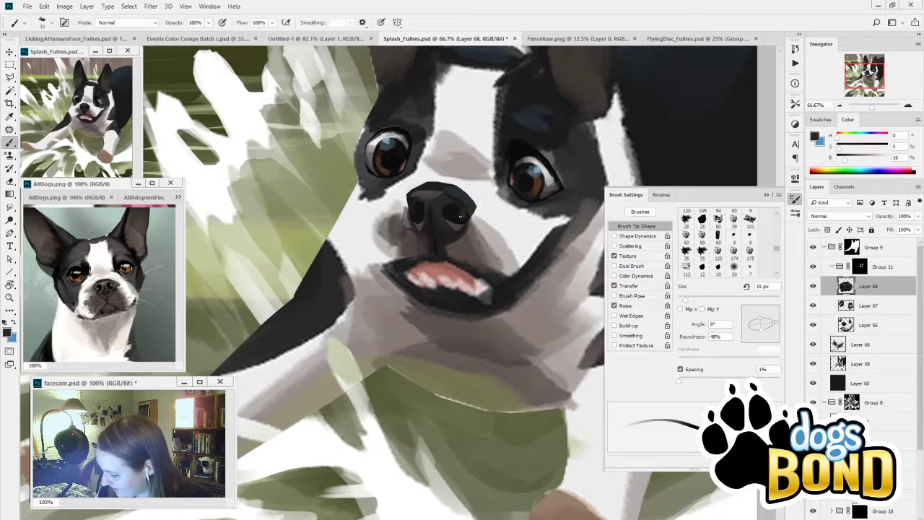
alt+click(415, 211)
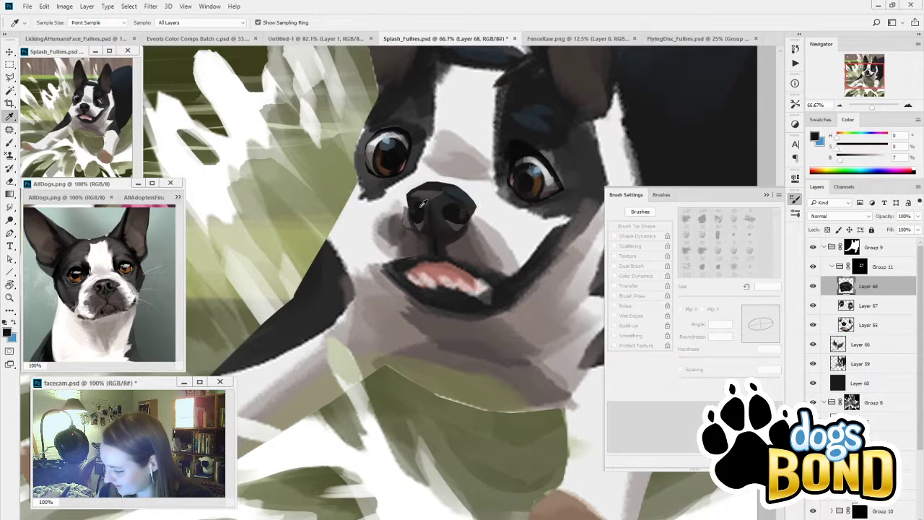
alt+click(463, 211)
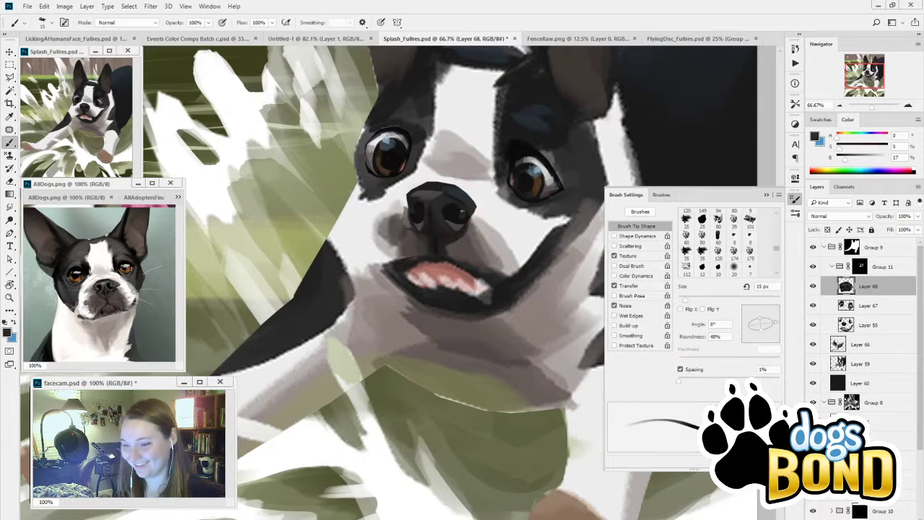
Step: On a new layer, paint the upper lip line and right mouth corner in sampled near-black, enlarging the brush to 80 px
drag(491, 418, 475, 452)
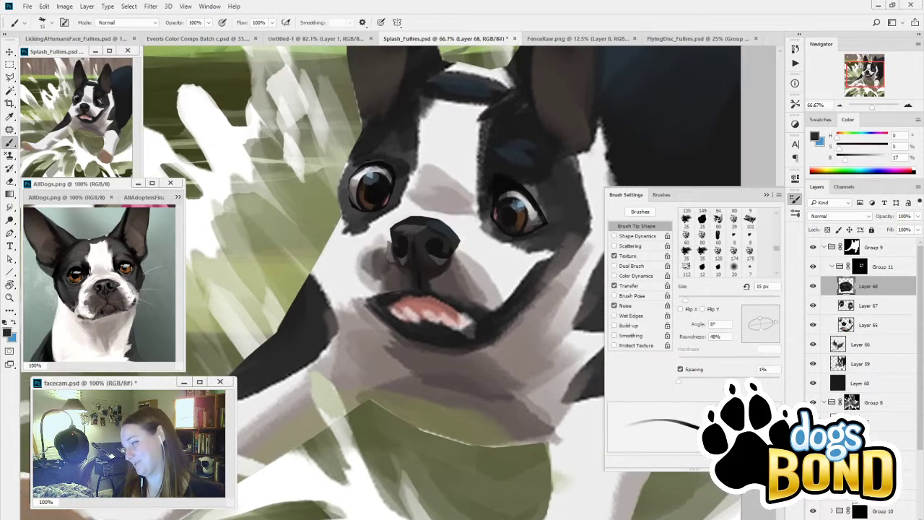
click(903, 517)
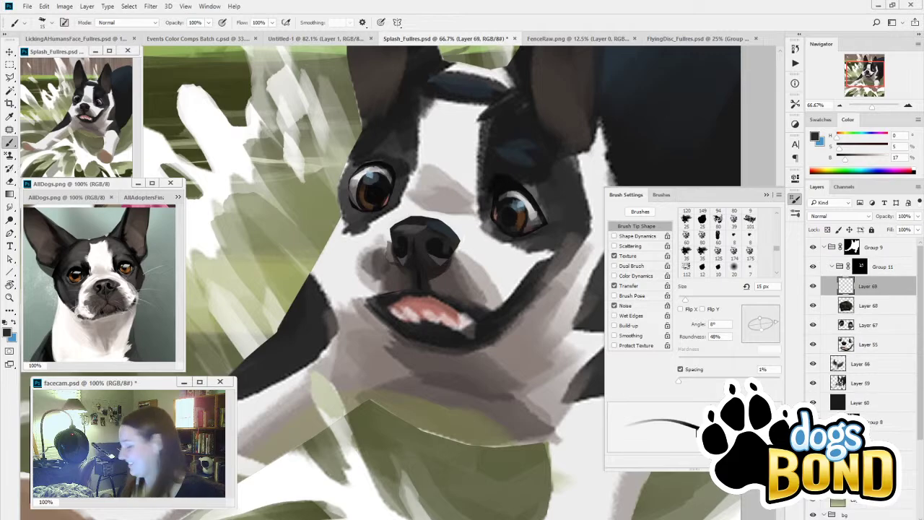
alt+click(410, 286)
key(bracketright)
key(bracketright)
key(bracketright)
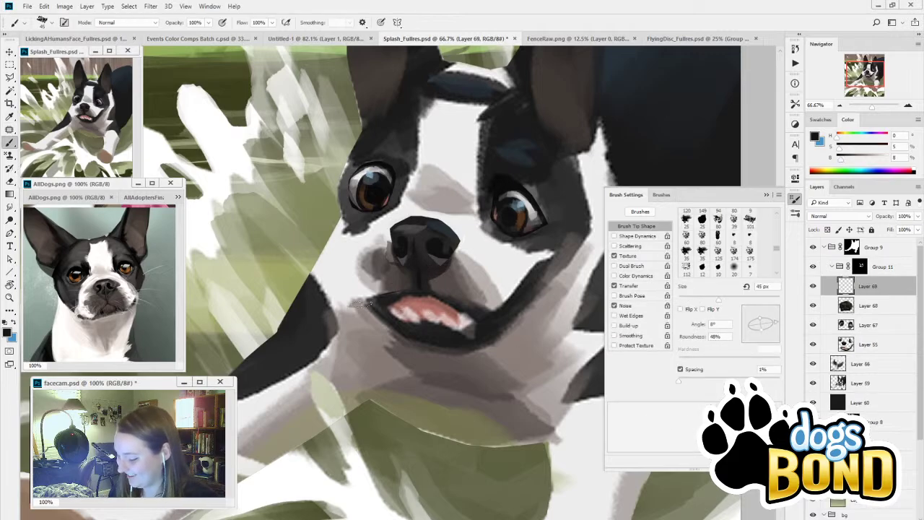
mouse_move(366, 301)
mouse_down()
mouse_move(408, 286)
mouse_move(509, 318)
mouse_move(525, 293)
mouse_up()
key(bracketright)
key(bracketright)
key(bracketright)
key(bracketright)
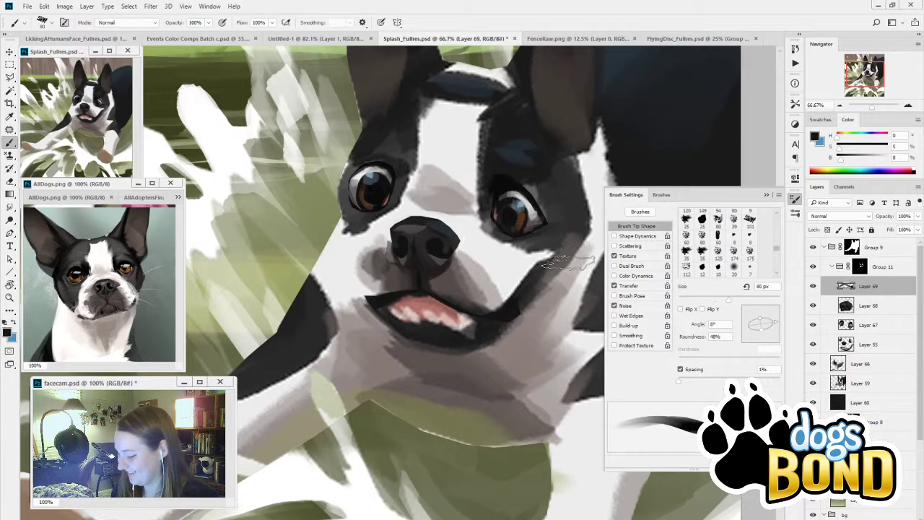
drag(549, 254, 506, 317)
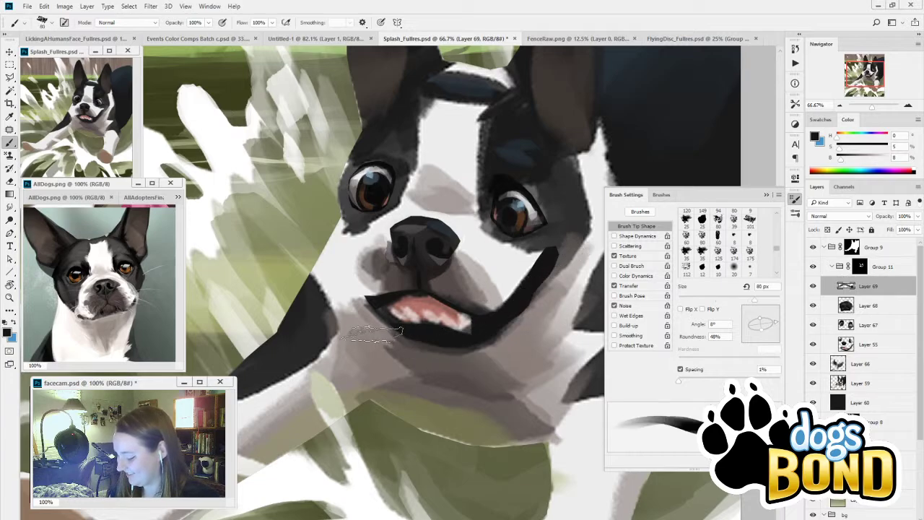
Step: Fill the whole mouth with near-black using a 200 px brush, and toggle the layer's visibility to compare
key(bracketright)
key(bracketright)
key(bracketright)
key(bracketright)
key(bracketright)
key(bracketright)
drag(390, 306, 509, 331)
click(813, 286)
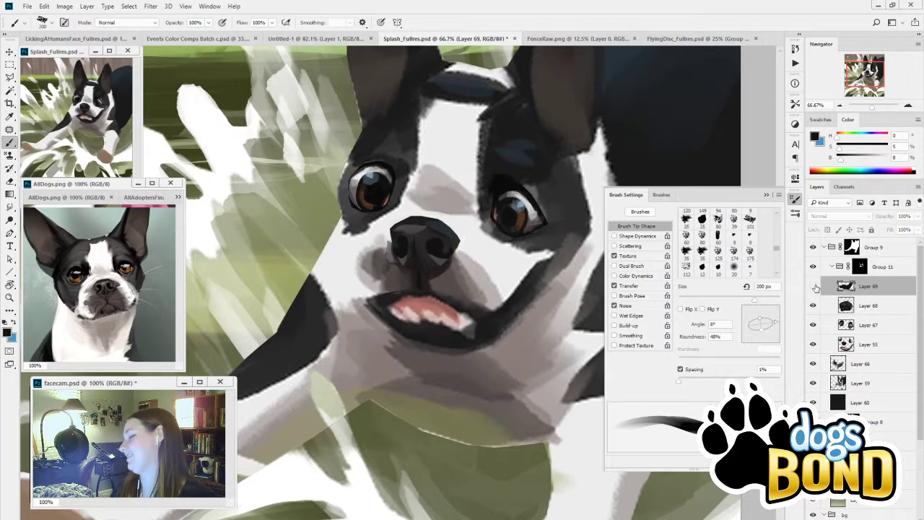
click(813, 285)
Step: Add another new layer, hide the near-black mouth layer and outline the tongue with a lasso selection
alt+click(512, 182)
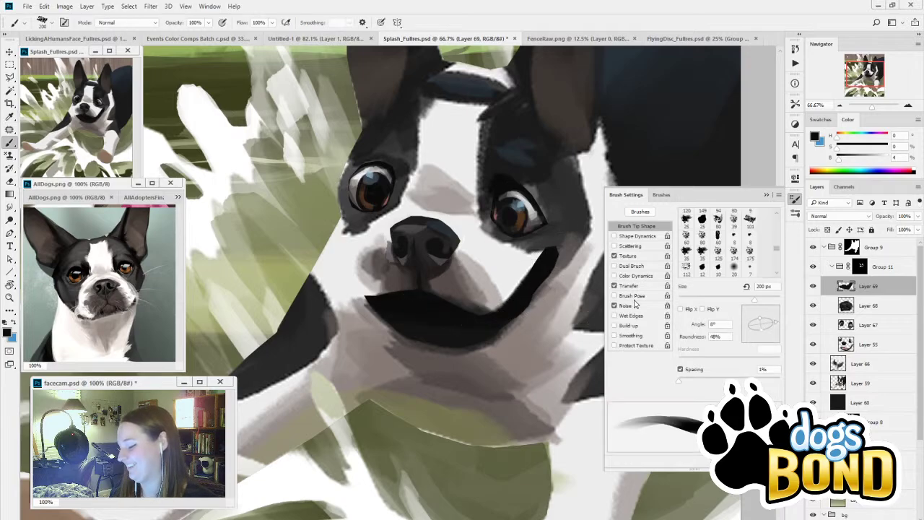
key(ctrl+shift+alt+n)
click(813, 306)
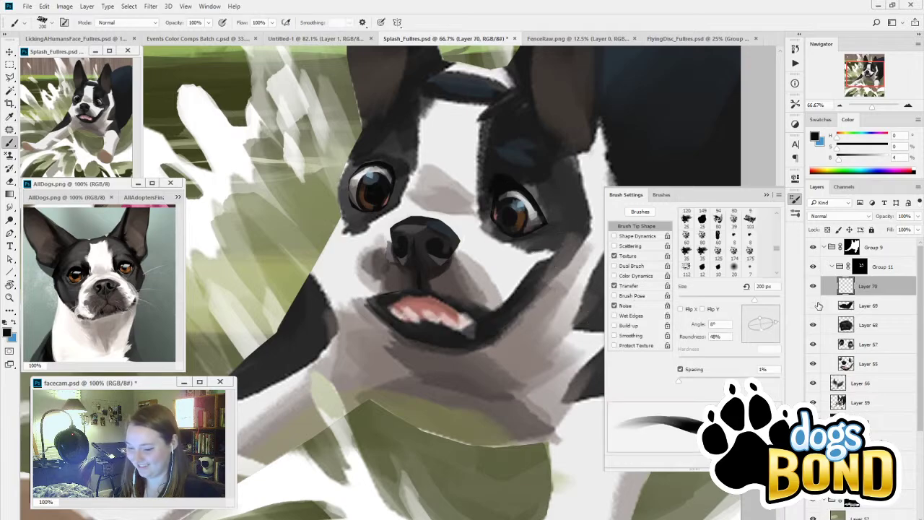
key(l)
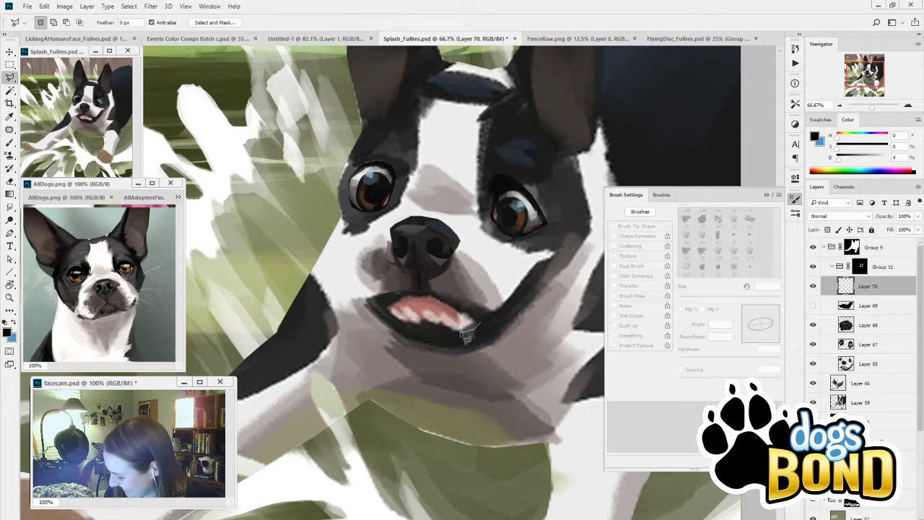
drag(466, 336, 402, 329)
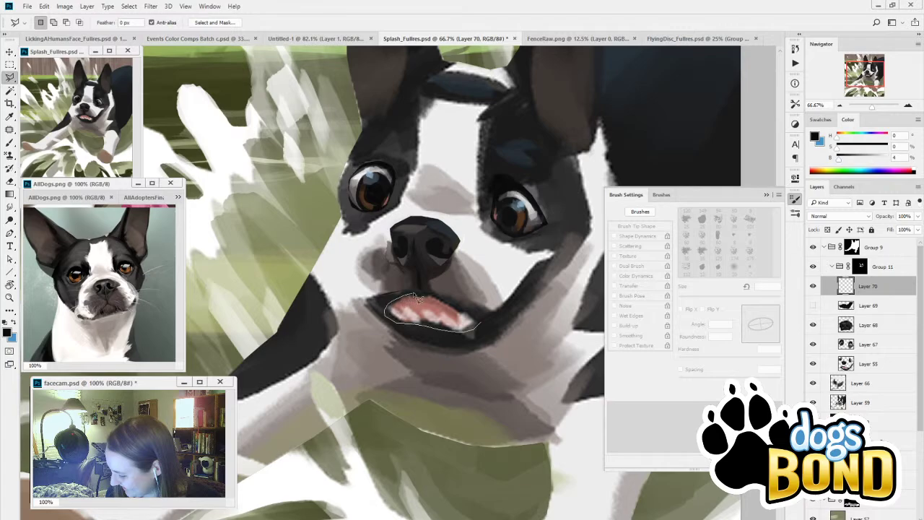
drag(413, 292, 474, 316)
click(481, 322)
Step: Sample the tongue's pink, show the near-black mouth layer again and fill the tongue selection on the new layer above it
key(i)
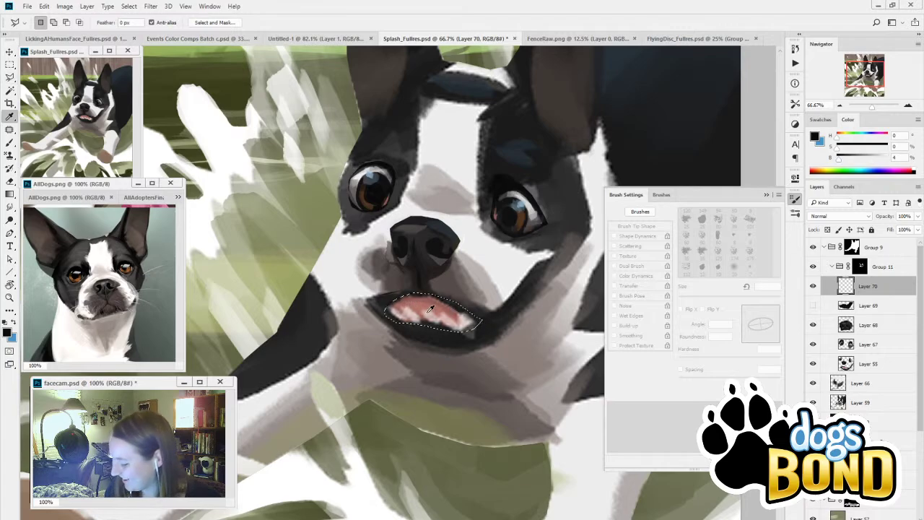
click(448, 311)
click(813, 286)
click(813, 305)
click(814, 306)
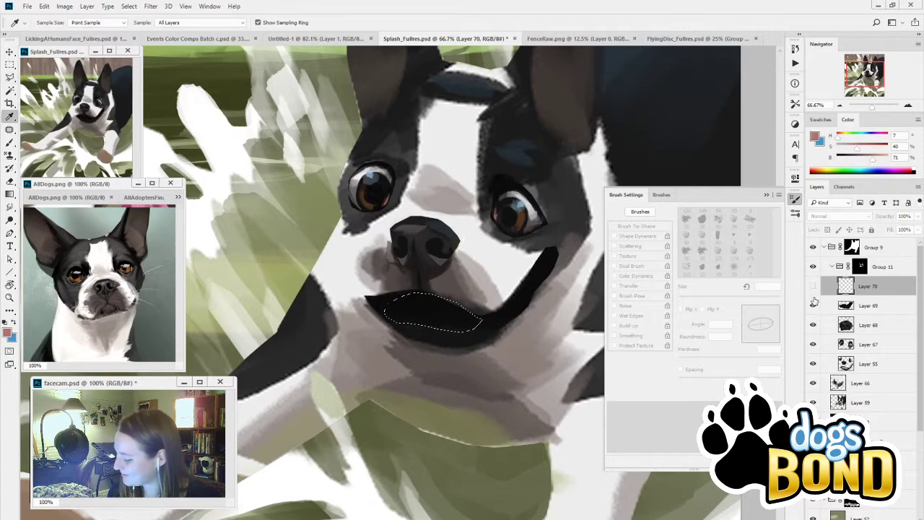
click(813, 286)
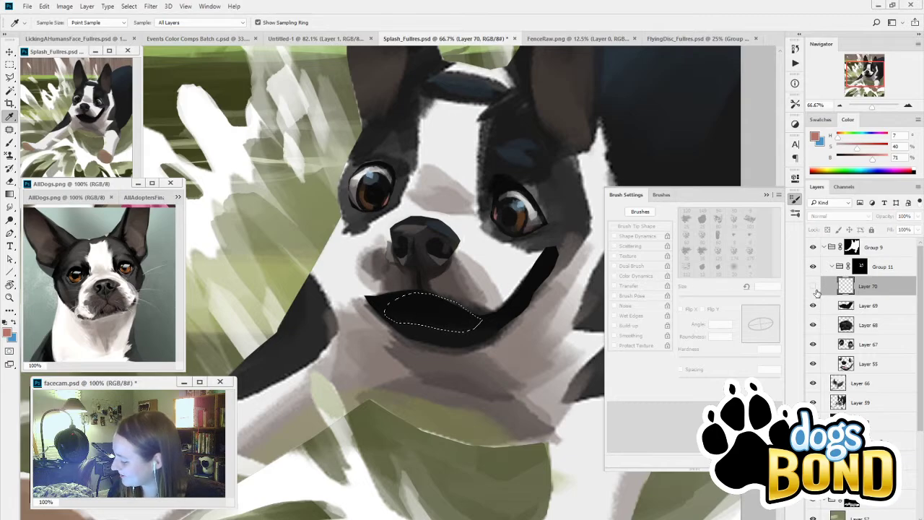
key(b)
drag(390, 307, 473, 318)
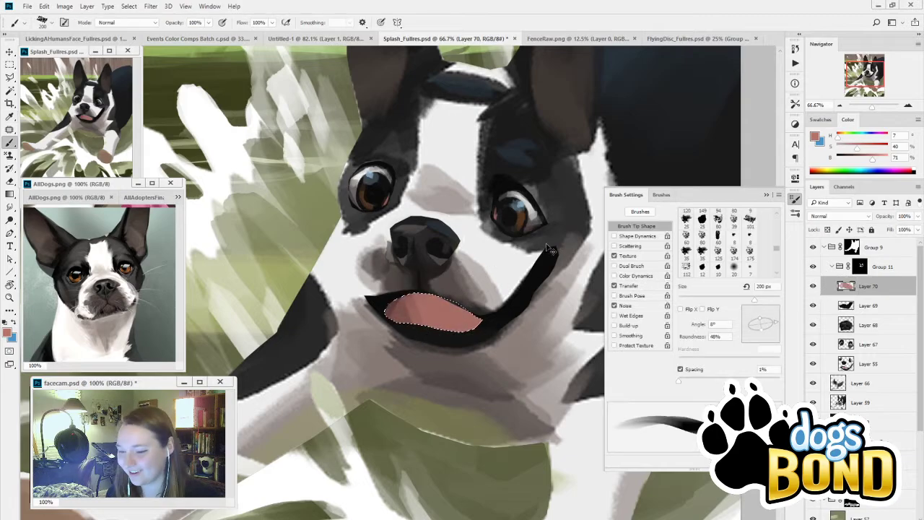
Step: Clear the flat pink fill and refill the tongue selection with a gradient in dark red, about 63% saturation and 46% brightness
key(Delete)
click(871, 149)
drag(872, 148, 868, 148)
click(859, 159)
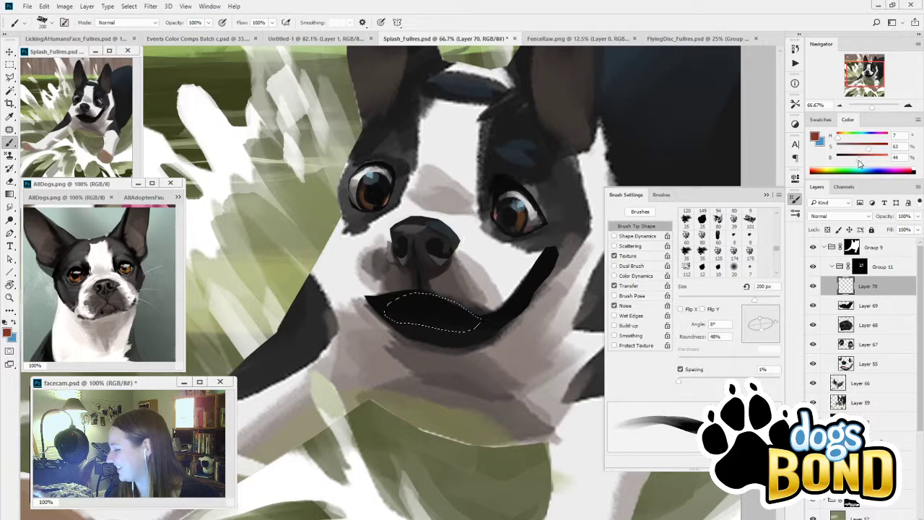
key(g)
drag(423, 289, 435, 439)
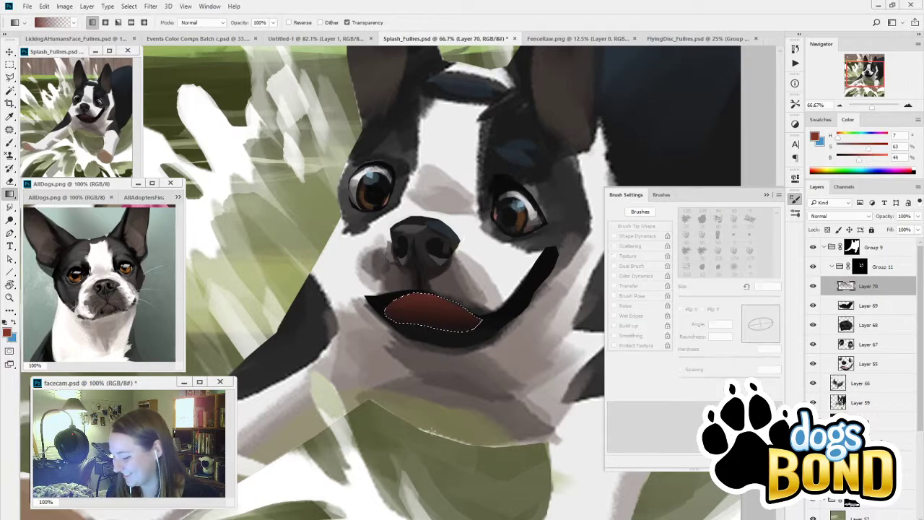
Step: Sample the original tongue's pink by temporarily hiding the new tongue and near-black mouth layers, leaving both shown again
click(871, 158)
click(862, 149)
click(813, 286)
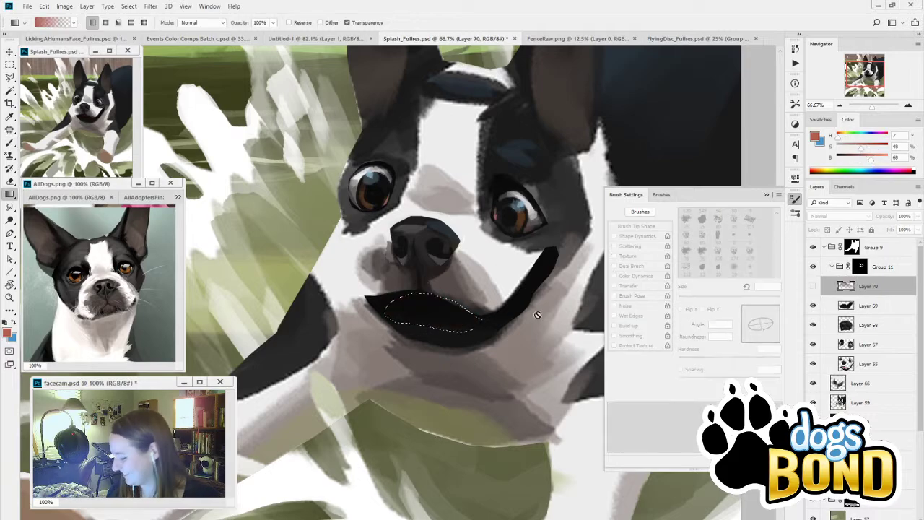
click(813, 306)
key(i)
click(427, 299)
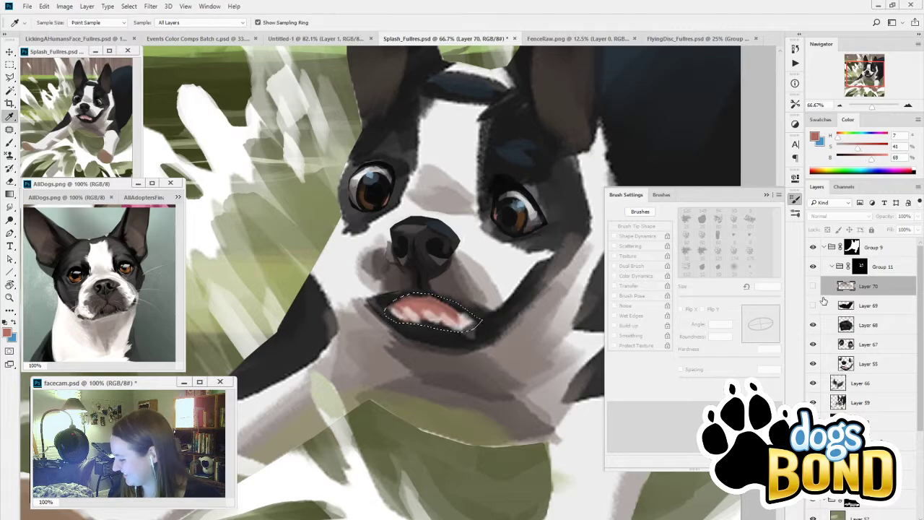
click(813, 286)
click(813, 306)
Step: Brush the sampled pink over the dark red tongue from its lower edge upward using a 500 px brush
key(b)
mouse_move(426, 338)
mouse_down()
mouse_move(422, 318)
mouse_move(440, 303)
mouse_up()
key(ctrl+z)
click(773, 322)
key(bracketright)
key(bracketright)
key(ctrl+z)
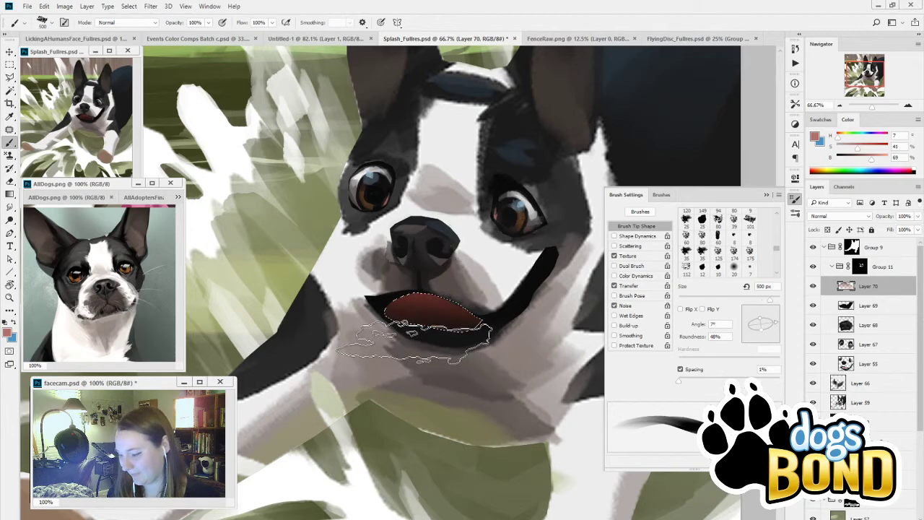
drag(416, 337, 426, 243)
drag(398, 350, 485, 219)
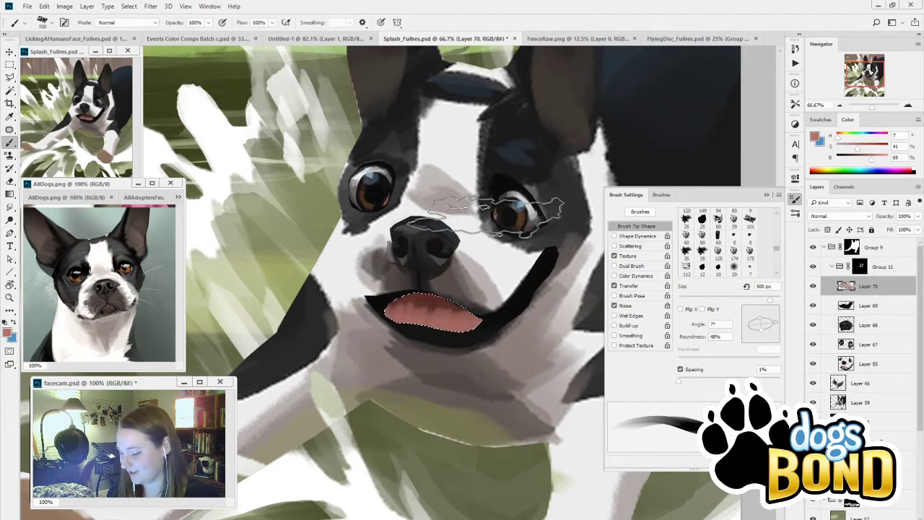
Step: Shade the upper part of the tongue with sampled darker tones, ending with near-black, inside the tongue selection
alt+click(427, 305)
mouse_move(426, 305)
mouse_down()
mouse_move(513, 302)
mouse_move(438, 274)
mouse_move(408, 447)
mouse_up()
alt+click(511, 300)
key(ctrl+z)
drag(433, 274, 457, 375)
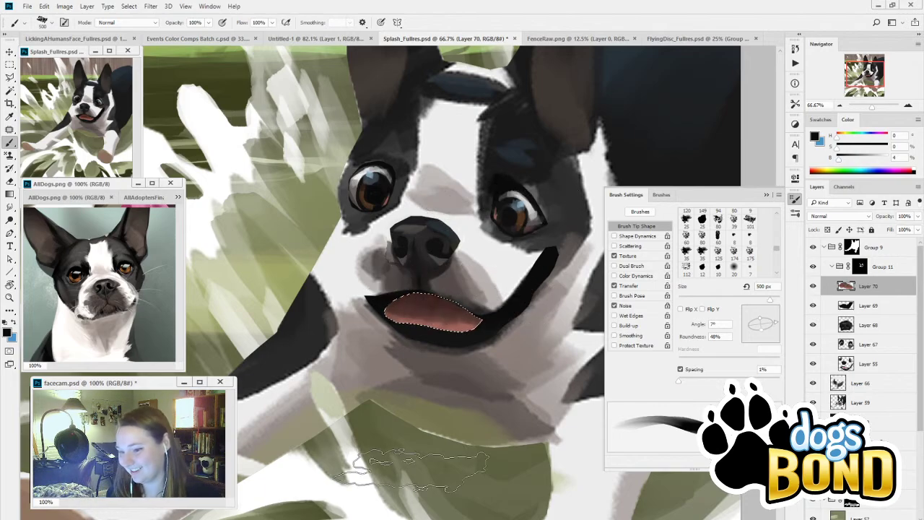
Step: Compare the tongue layer, hide it and the near-black mouth layer, and deselect the tongue
click(812, 287)
click(812, 286)
click(812, 305)
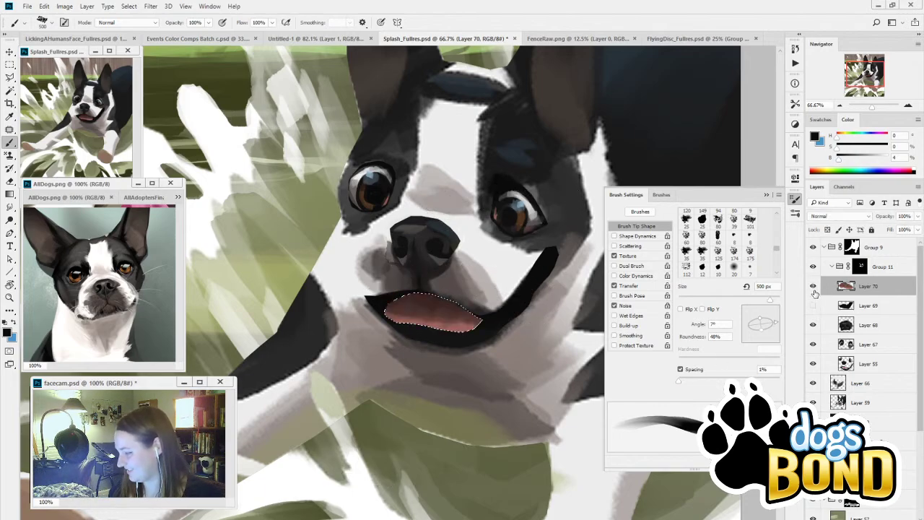
click(813, 286)
key(ctrl+d)
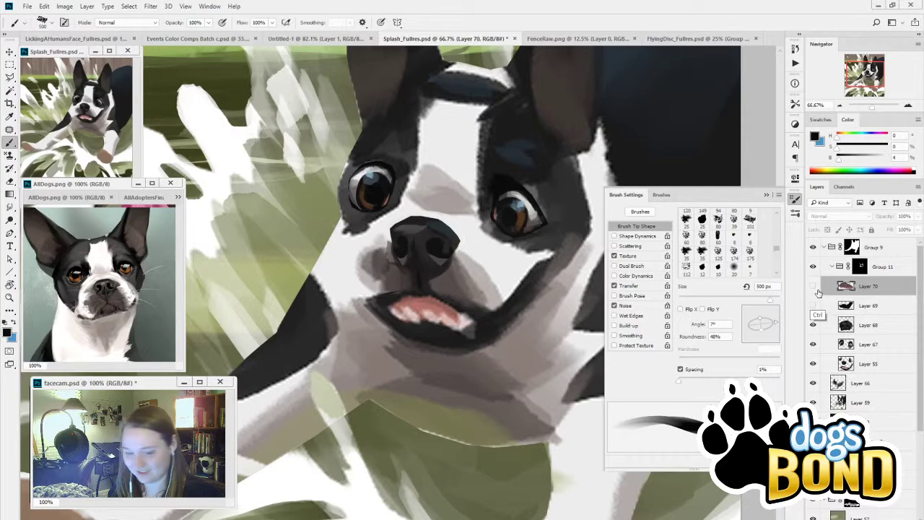
Step: Outline the original lower teeth one after another with the lasso, adding each tooth to the selection
key(m)
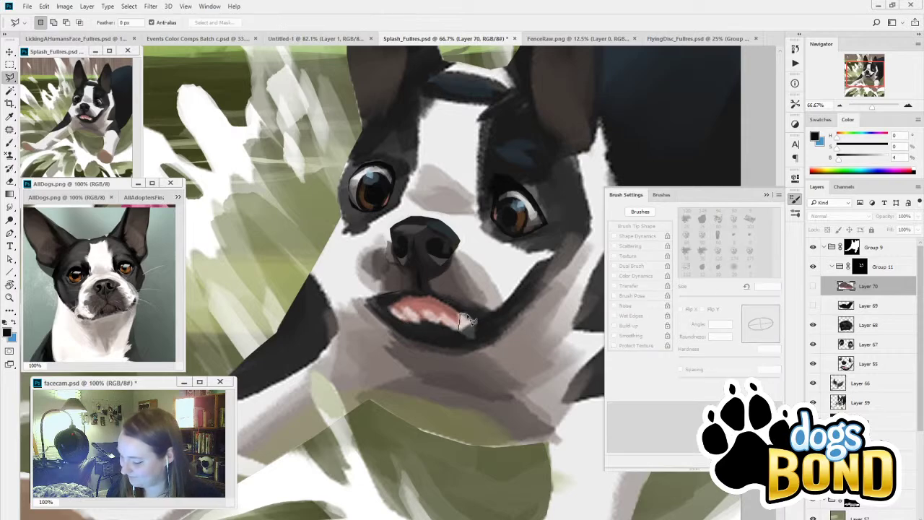
click(460, 328)
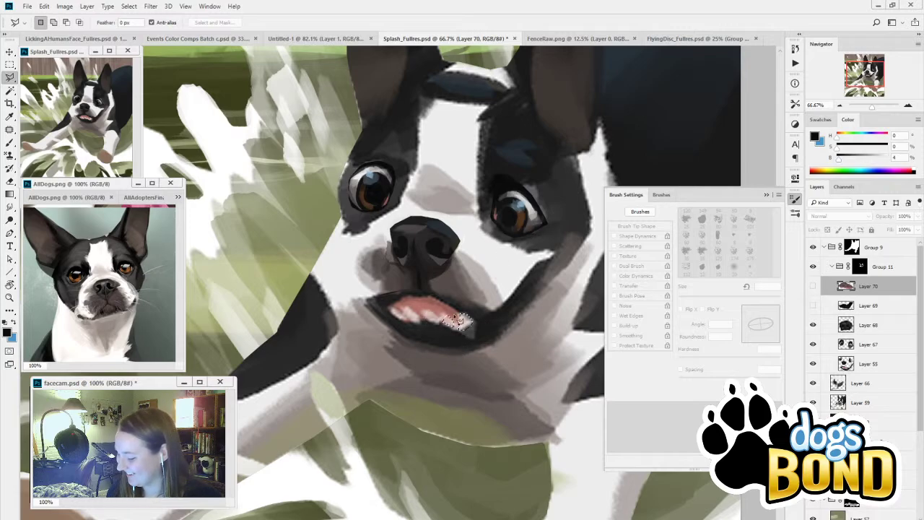
key(shift)
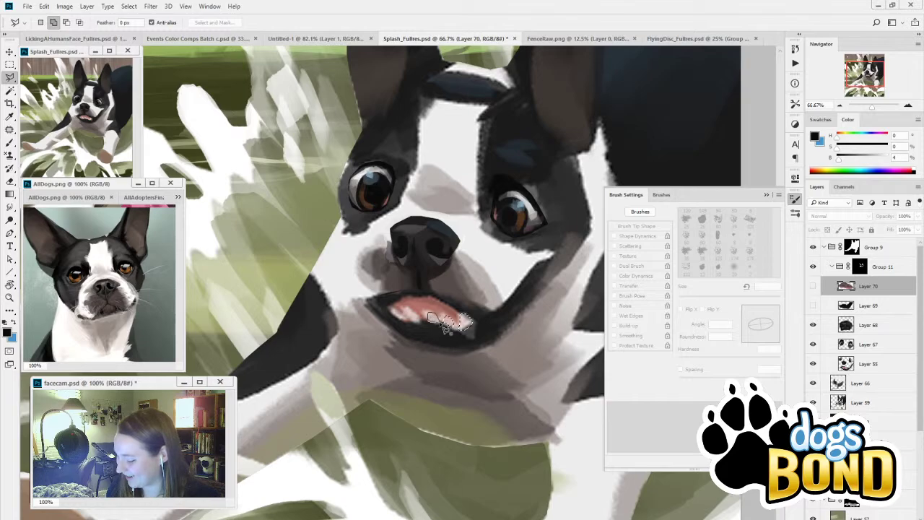
click(437, 322)
shift+click(421, 321)
click(415, 327)
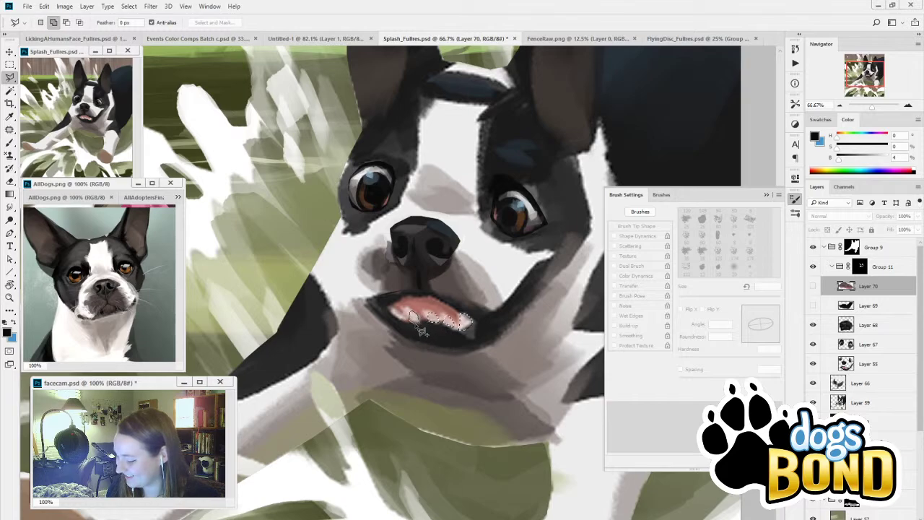
click(421, 321)
shift+click(411, 315)
click(406, 308)
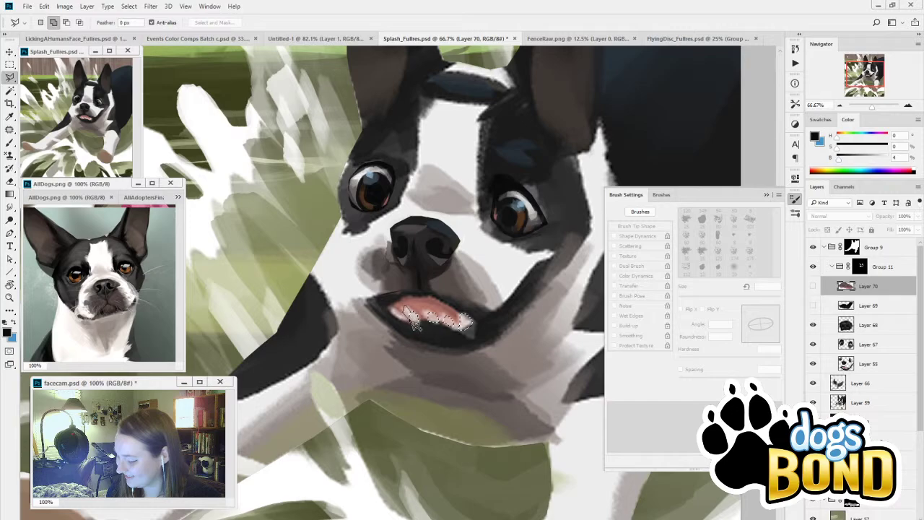
click(412, 317)
click(411, 314)
shift+click(403, 314)
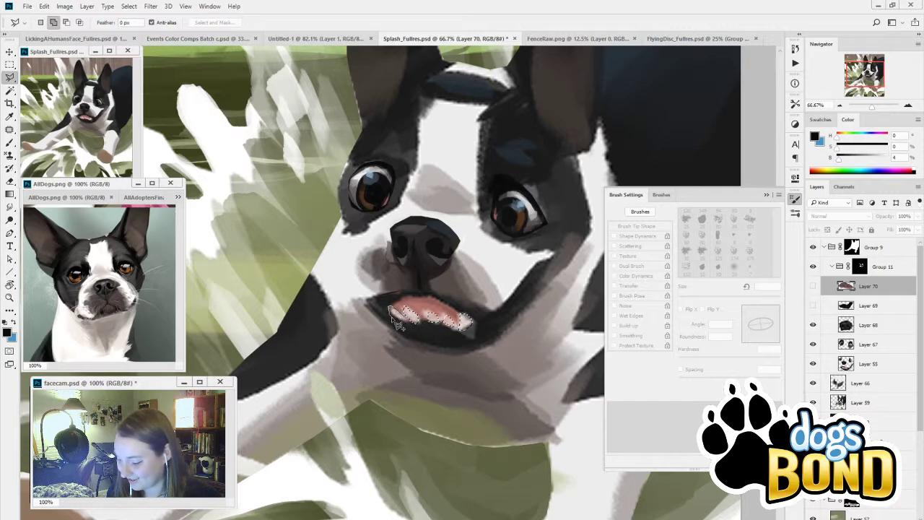
Step: Sample the teeth's pale pinkish white and show the tongue and near-black mouth layers again
key(i)
click(415, 311)
key(l)
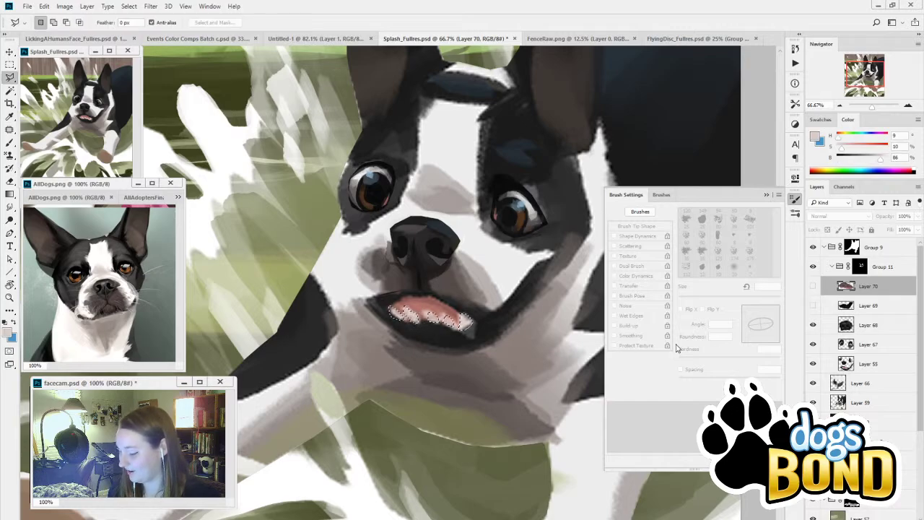
click(813, 286)
click(813, 306)
Step: Reduce the brush to 175 px and paint the selected teeth in pale pinkish white on a new layer above the tongue
key(b)
drag(432, 314, 435, 322)
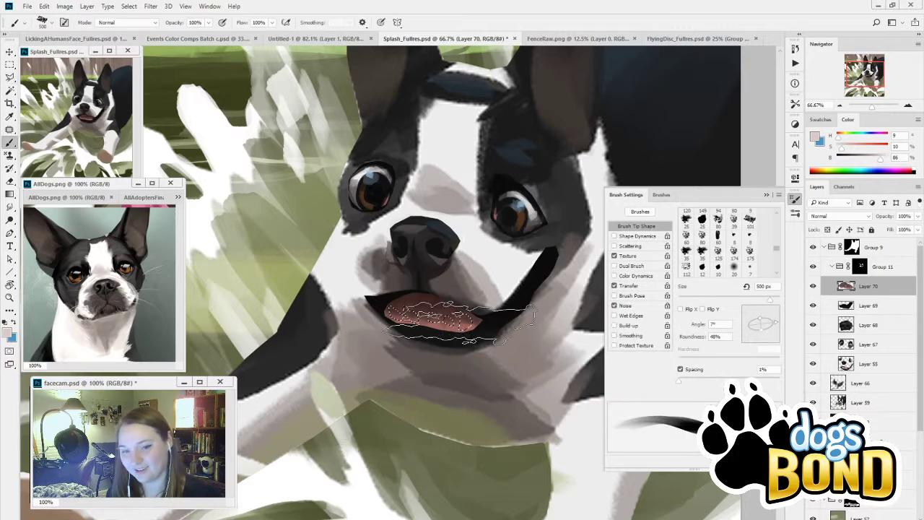
key(bracketleft)
key(bracketleft)
key(bracketleft)
key(bracketleft)
key(bracketleft)
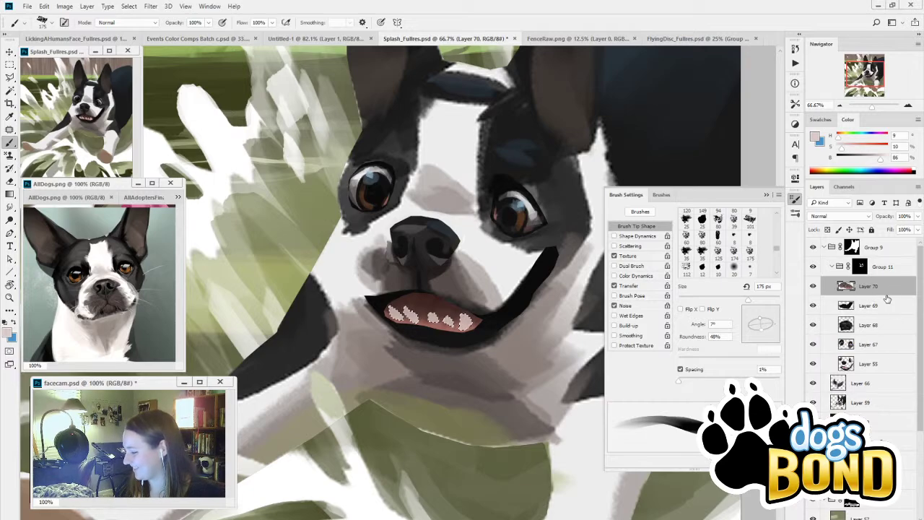
key(ctrl+shift+alt+n)
drag(394, 311, 472, 321)
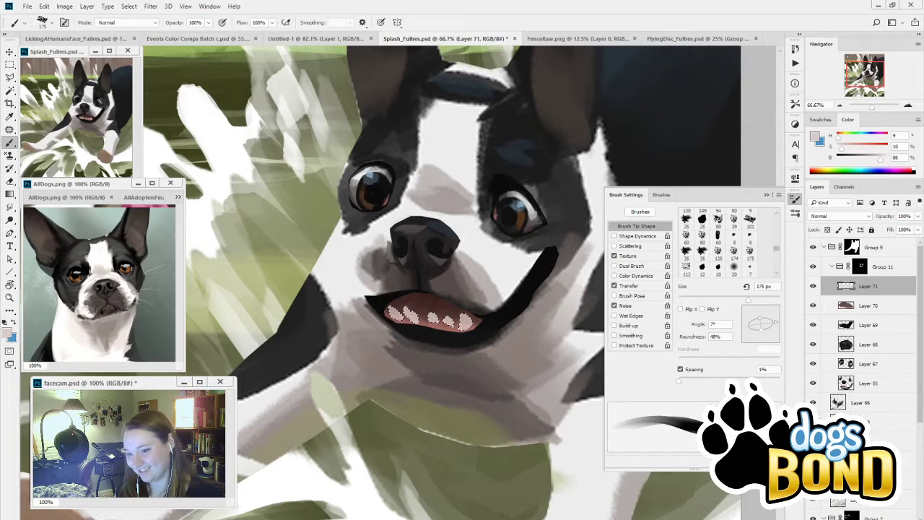
Step: On the tongue layer, paint sampled near-black along the tongue's lower edge beneath the teeth with a 50 px brush
click(860, 309)
key(bracketleft)
key(bracketleft)
key(bracketleft)
key(bracketleft)
key(bracketleft)
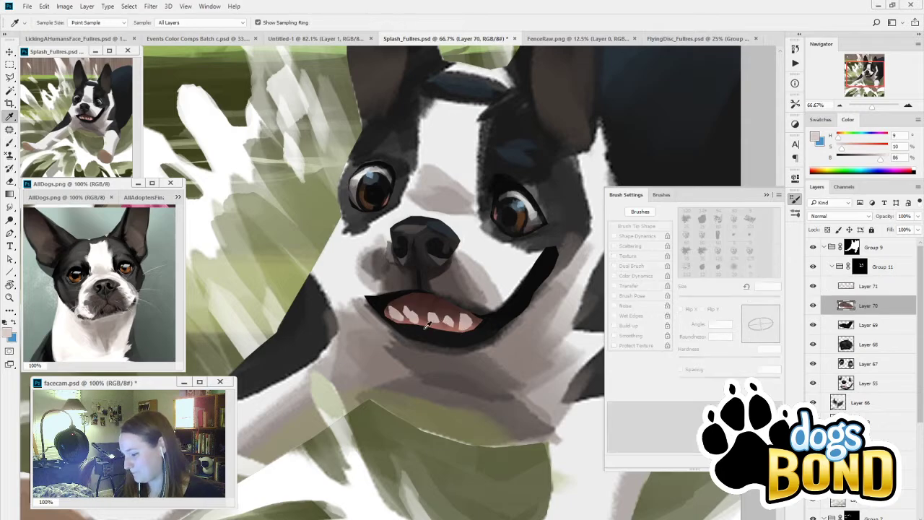
alt+click(394, 322)
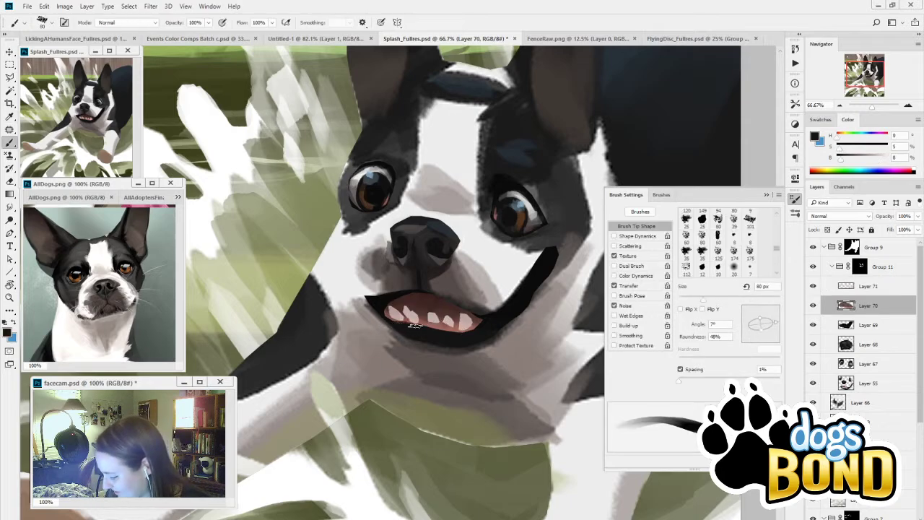
drag(422, 327, 475, 333)
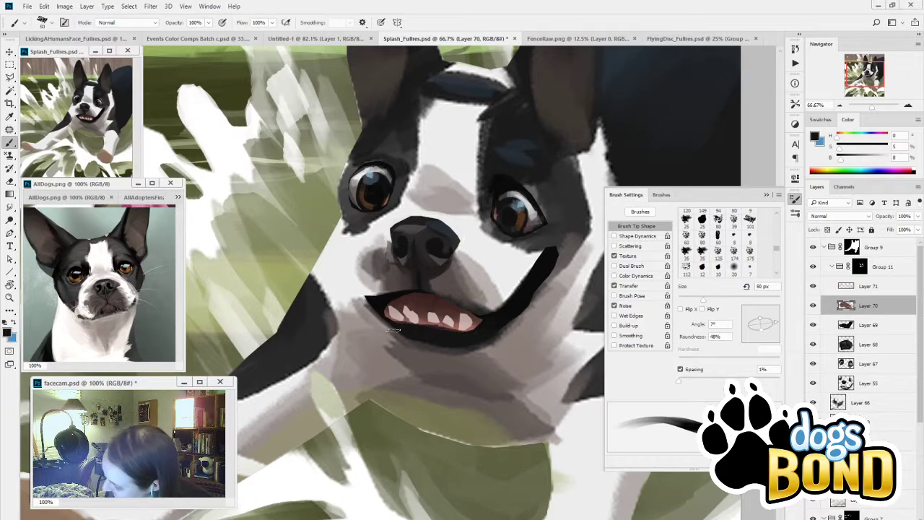
Step: Darken the tongue's upper area with a sampled dark reddish brown and toggle the tongue layer's visibility to compare
alt+click(424, 295)
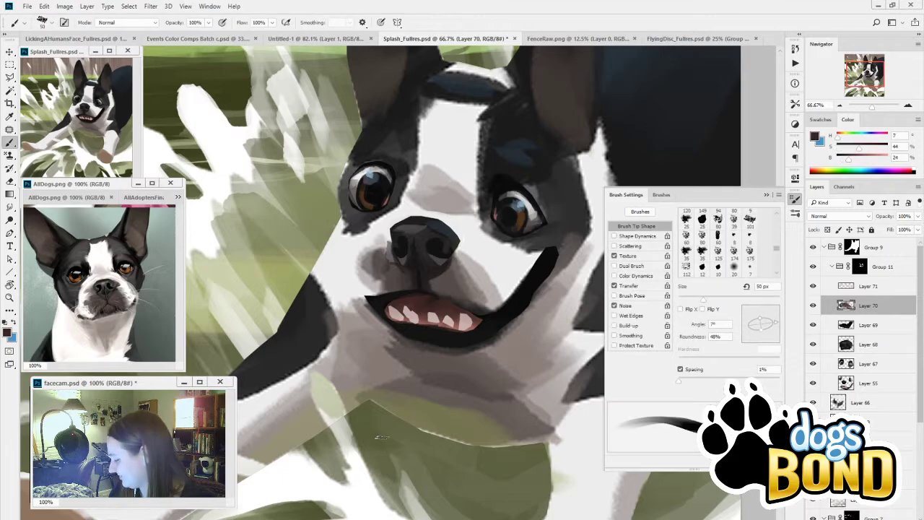
click(813, 305)
click(813, 307)
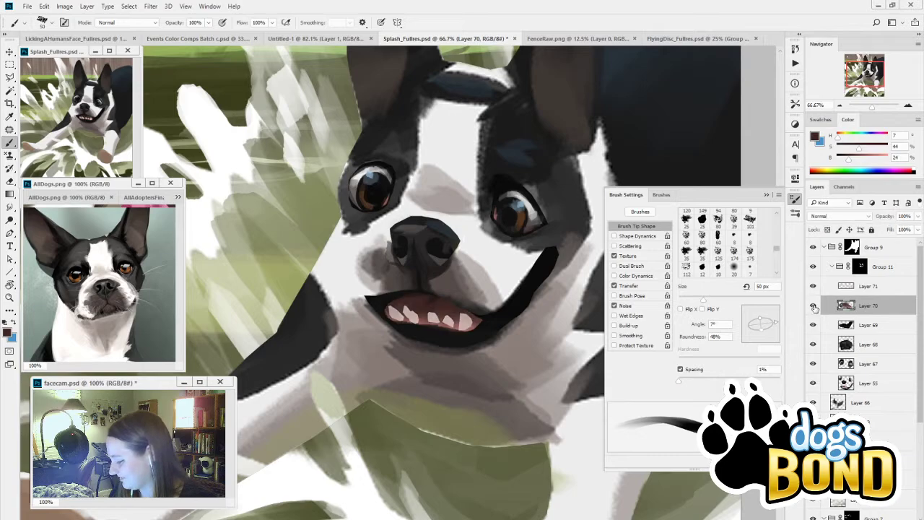
click(812, 306)
click(813, 306)
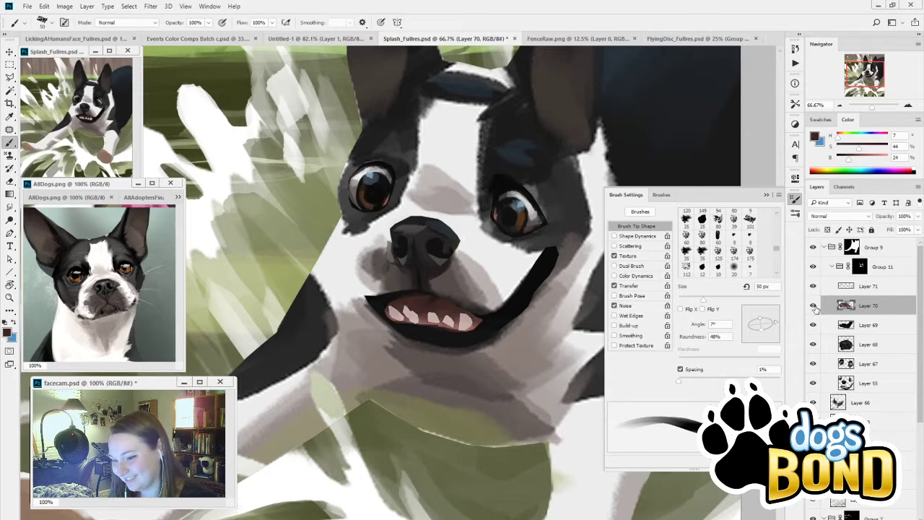
Step: On the teeth layer, refine the tooth shapes with a 9 px eraser and a brush in sampled greyish pink
mouse_move(443, 418)
mouse_down()
mouse_move(404, 482)
mouse_move(449, 436)
mouse_move(434, 417)
mouse_up()
click(879, 288)
key(e)
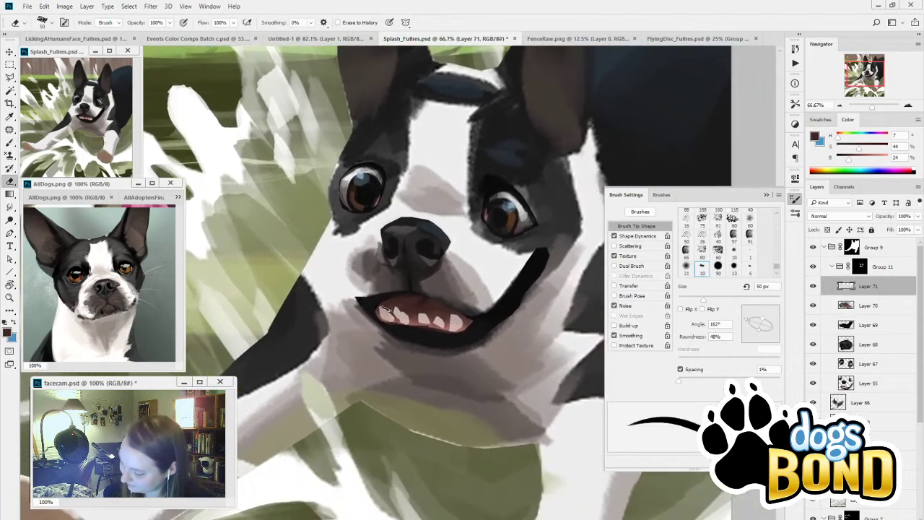
key(bracketleft)
key(bracketleft)
key(bracketleft)
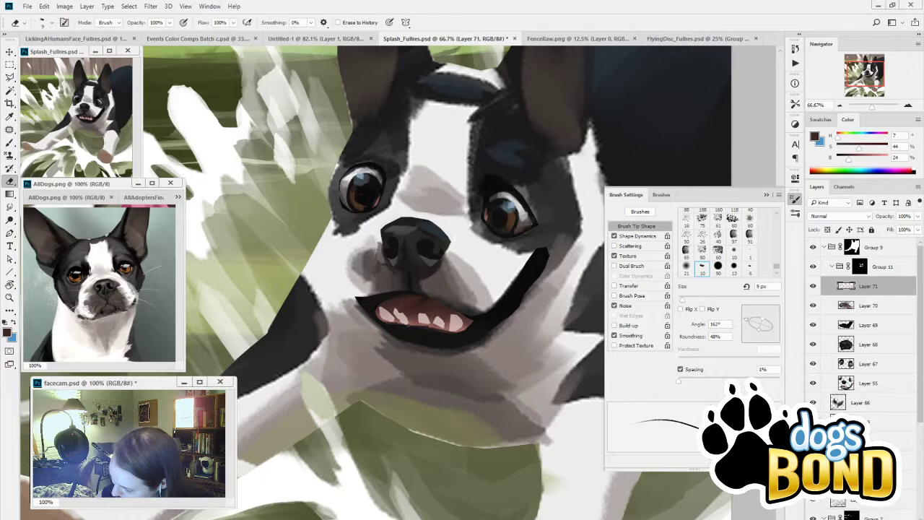
key(b)
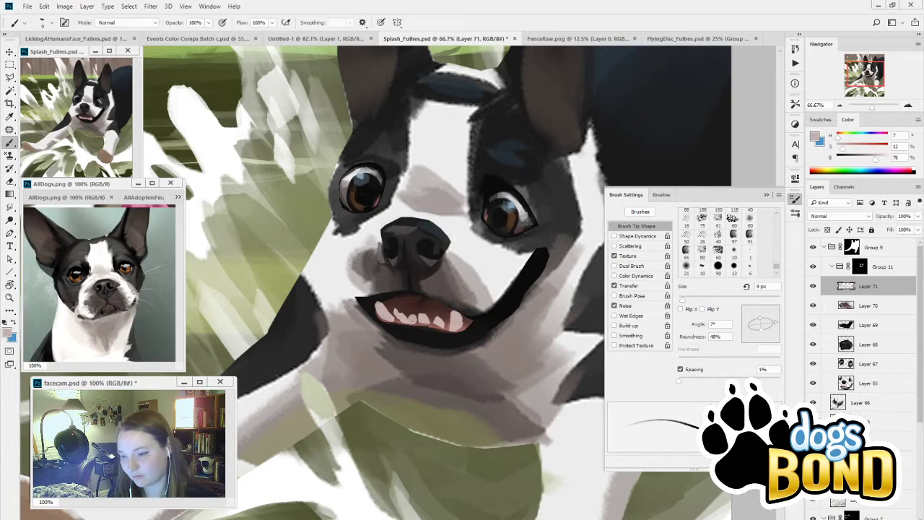
Step: Erase the small middle teeth with a 50 px eraser, keeping only the two canines
key(e)
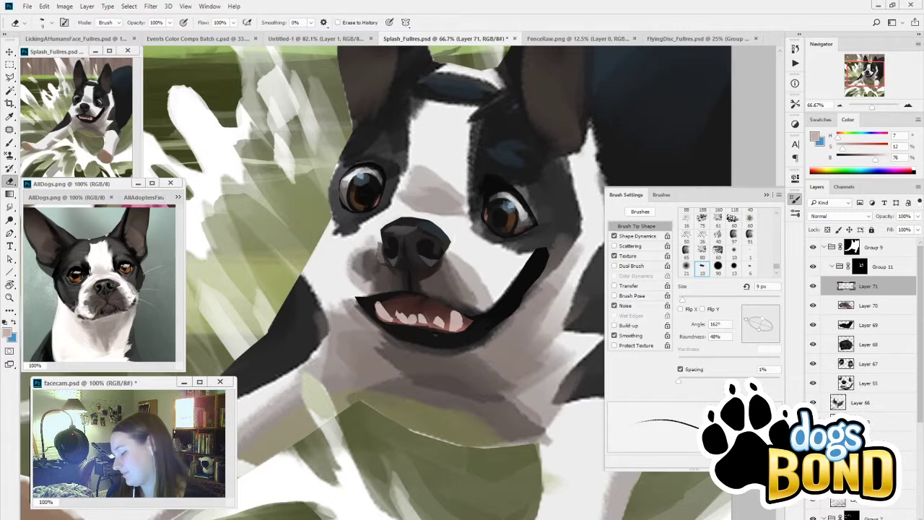
key(bracketright)
key(bracketright)
mouse_move(420, 317)
mouse_down()
mouse_move(438, 325)
mouse_move(396, 316)
mouse_up()
key(b)
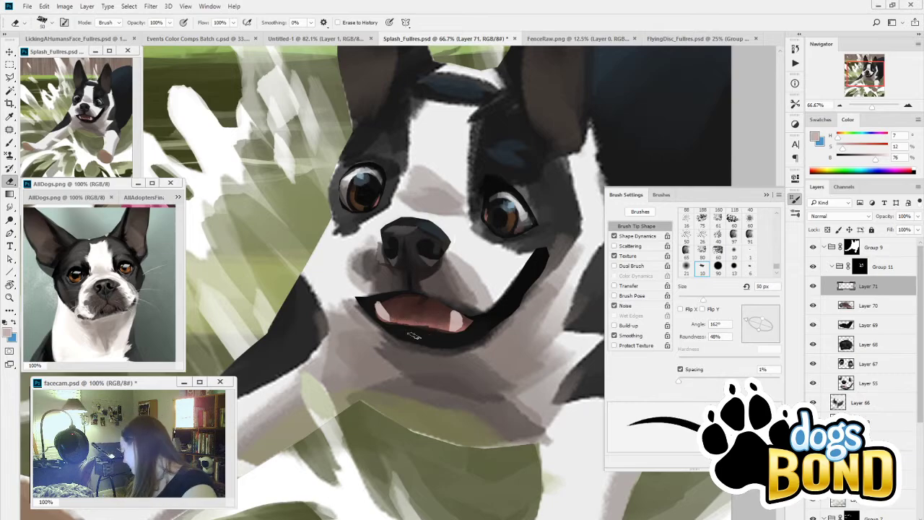
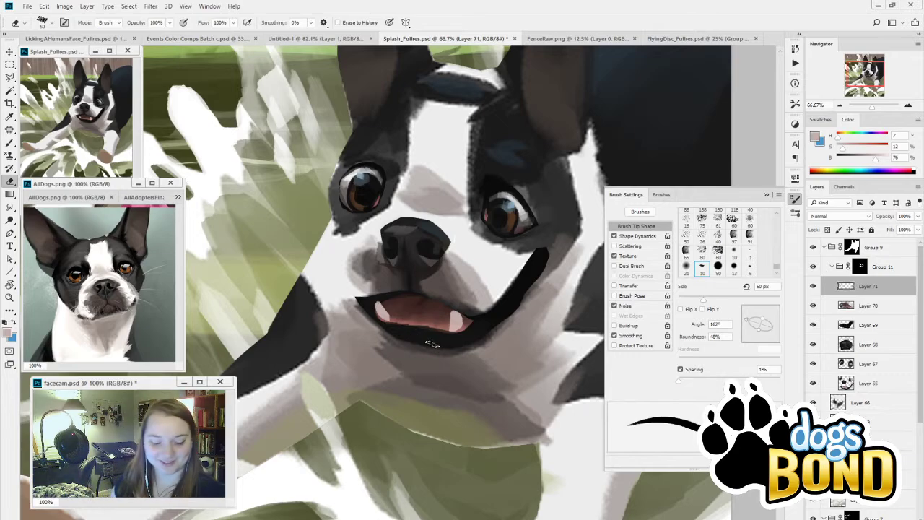
Step: Lasso a jagged strip for the front teeth between the canines, paint it greyish pink with a 30 px brush and deselect
key(l)
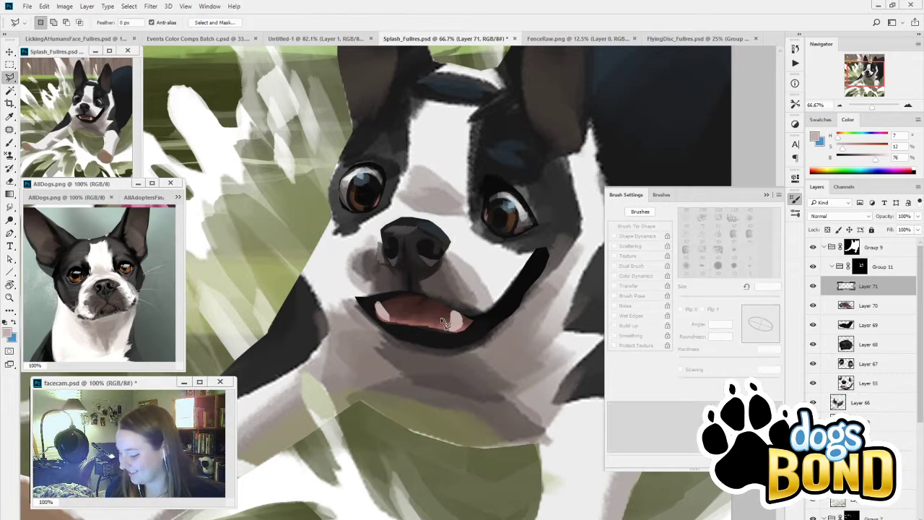
mouse_move(428, 323)
mouse_down()
mouse_move(396, 324)
mouse_move(452, 337)
mouse_move(454, 303)
mouse_move(394, 319)
mouse_move(410, 343)
mouse_move(408, 302)
mouse_move(426, 357)
mouse_move(428, 302)
mouse_move(442, 329)
mouse_up()
key(b)
key(bracketright)
key(bracketright)
key(bracketright)
key(bracketright)
key(bracketright)
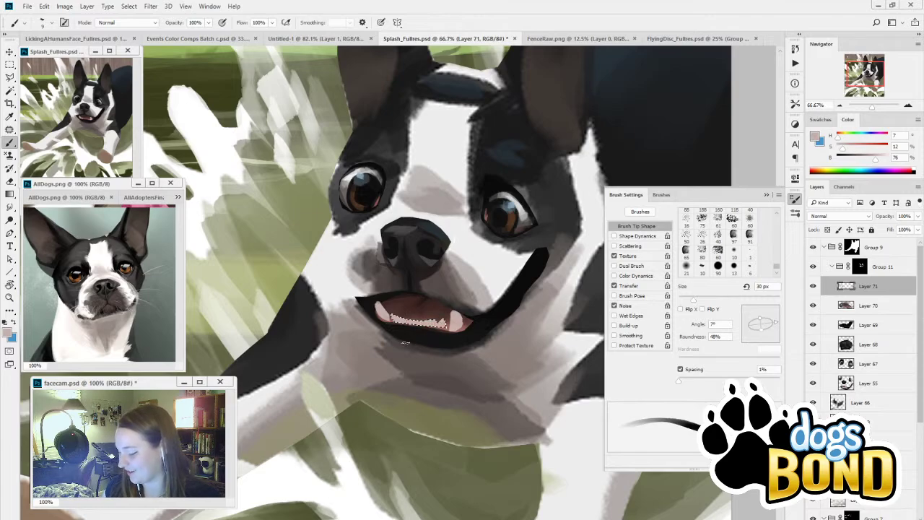
key(ctrl+d)
Step: On Layer 71, carve gaps between the small front teeth with the eraser, using sizes of 25 px, 9 px and 15 px
key(e)
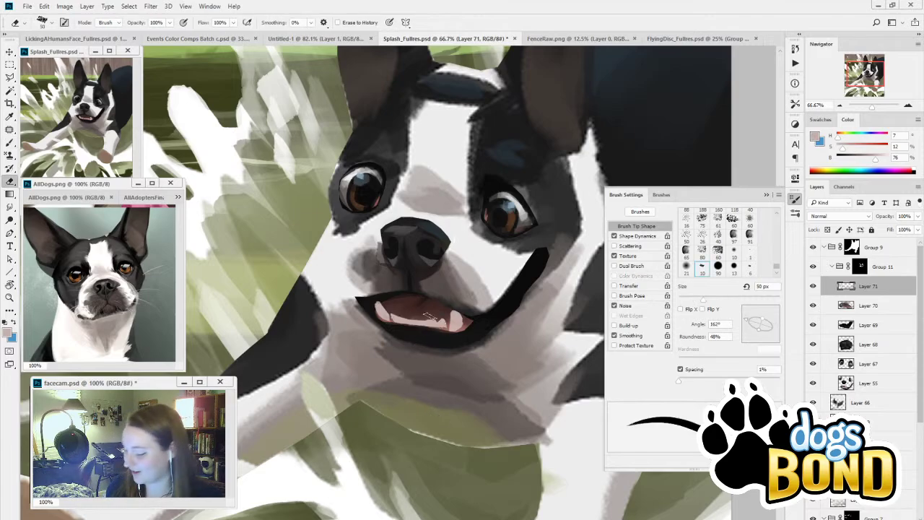
key(bracketleft)
key(bracketleft)
key(bracketleft)
key(bracketleft)
key(bracketleft)
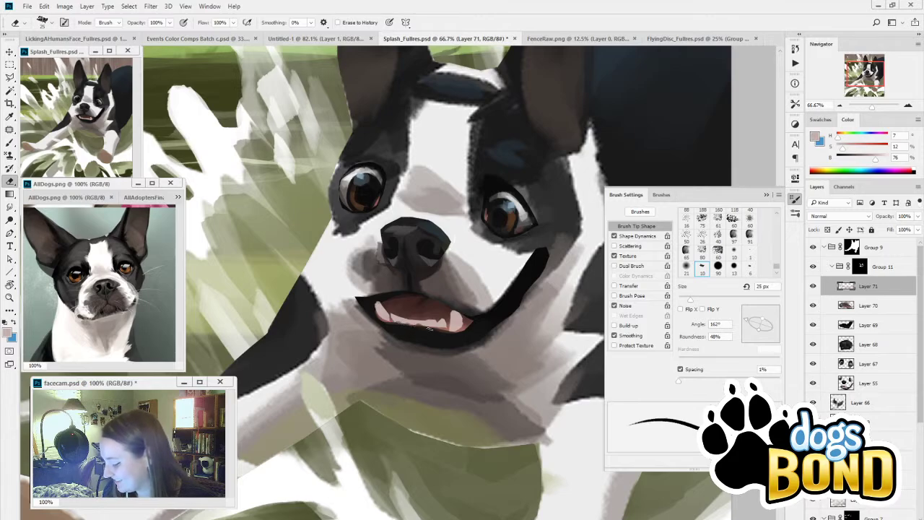
key(bracketleft)
key(bracketleft)
key(bracketleft)
key(bracketleft)
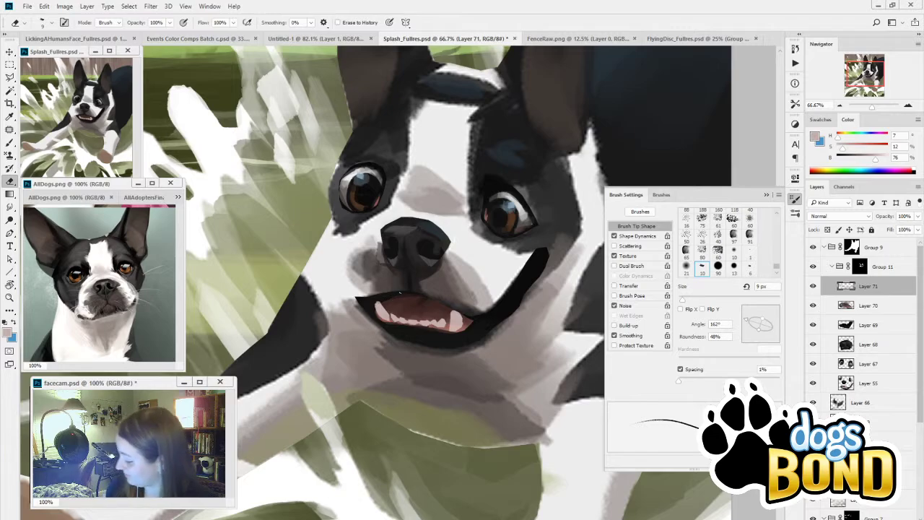
key(bracketright)
key(bracketright)
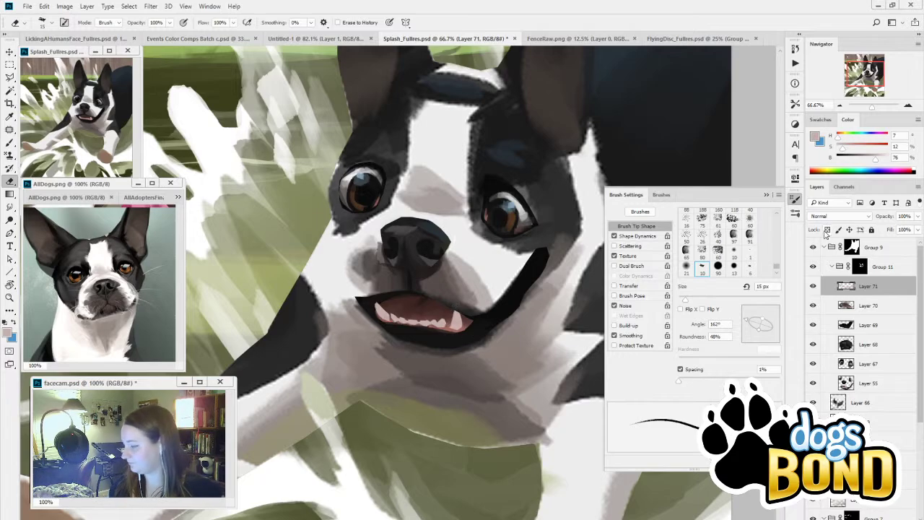
Step: Lasso the edges of the two canine teeth, trim them to cleaner shapes and deselect
key(l)
mouse_move(394, 307)
mouse_down()
mouse_move(393, 339)
mouse_move(381, 298)
mouse_move(385, 320)
mouse_up()
click(388, 295)
click(390, 309)
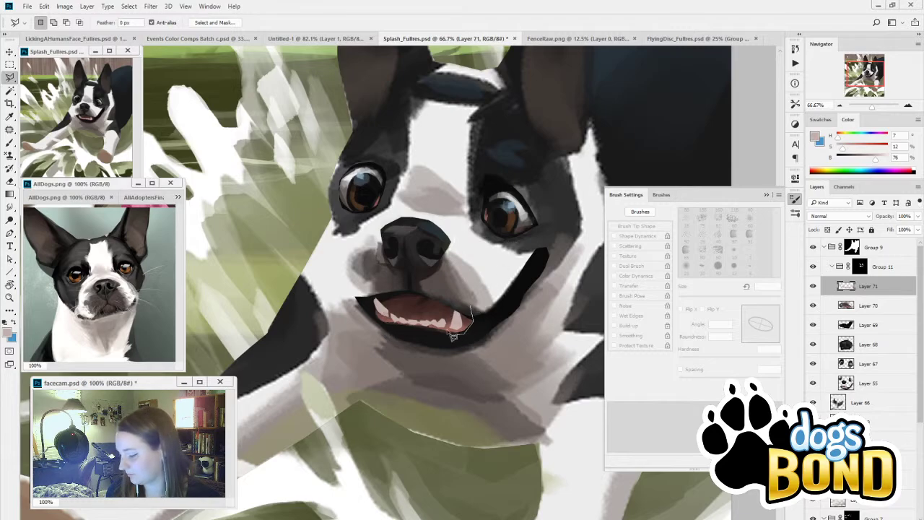
click(461, 312)
drag(458, 322, 457, 317)
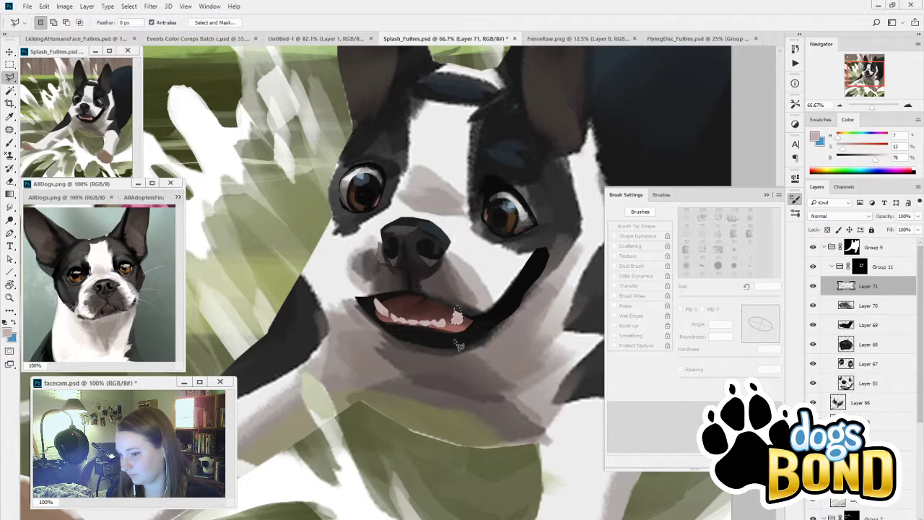
key(ctrl+d)
key(b)
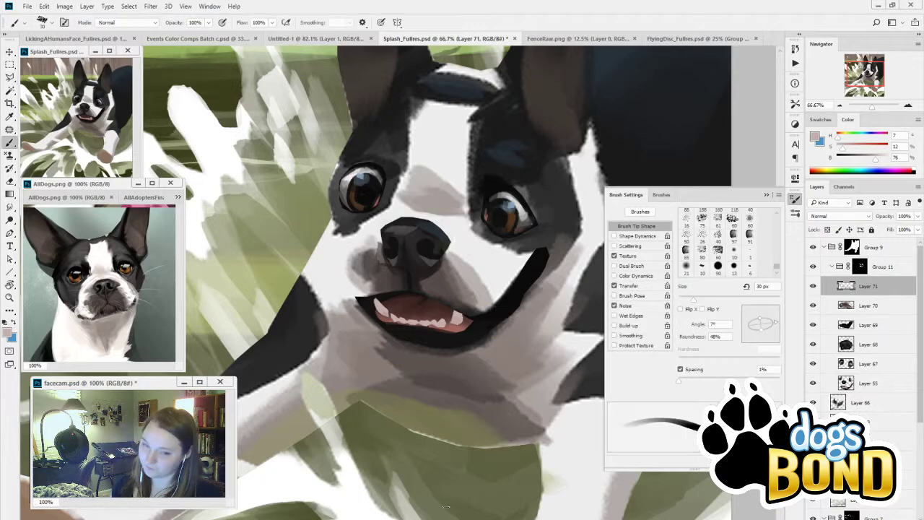
Step: Hide and show the teeth layer to compare the mouth with and without teeth
click(813, 286)
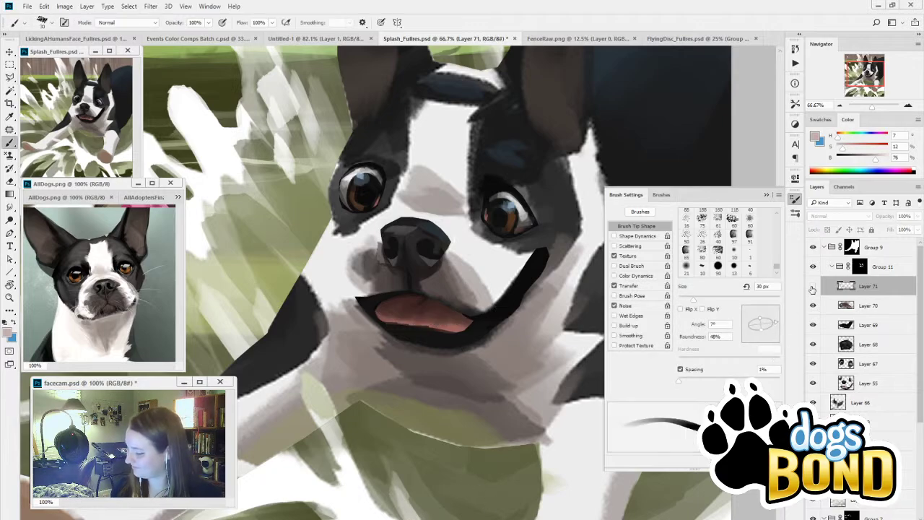
click(813, 286)
drag(473, 440, 472, 459)
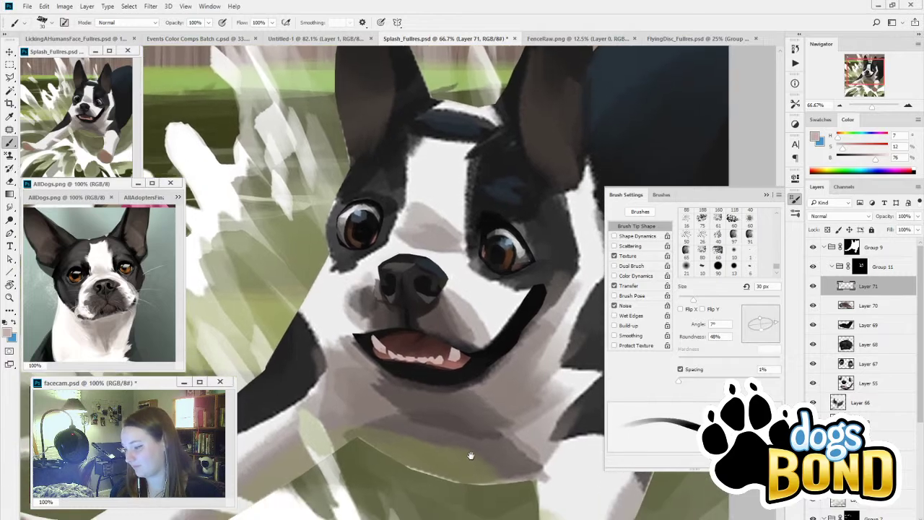
Step: On Layer 69, sample a dark grey from the cheek fur and paint a highlight along the dark lip with a 30 px brush
click(848, 306)
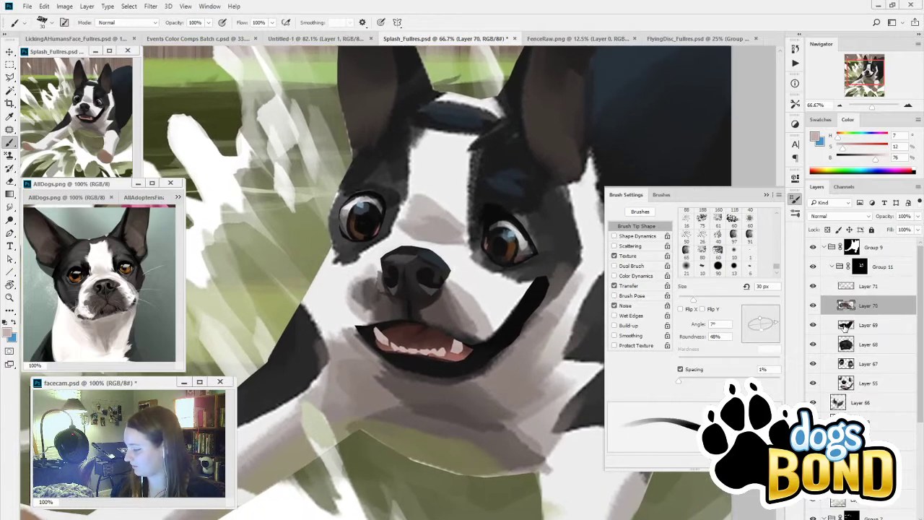
click(866, 325)
key(i)
click(559, 256)
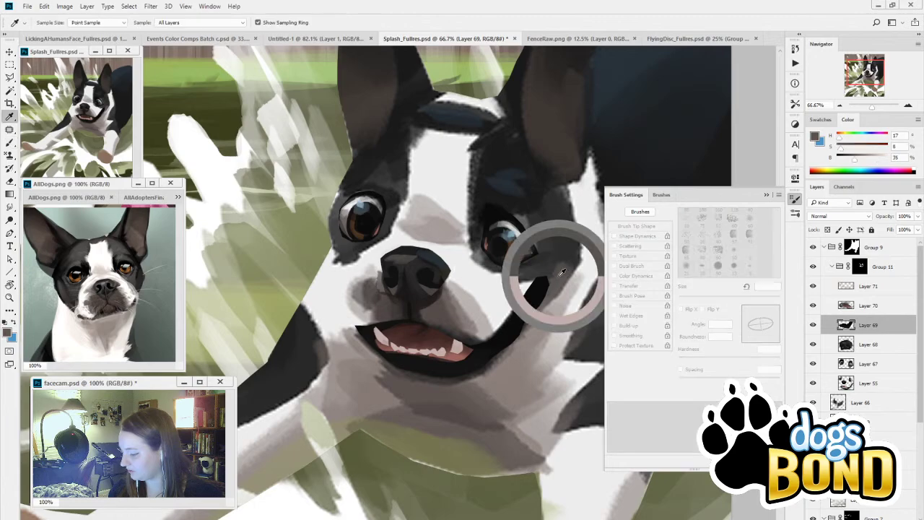
key(b)
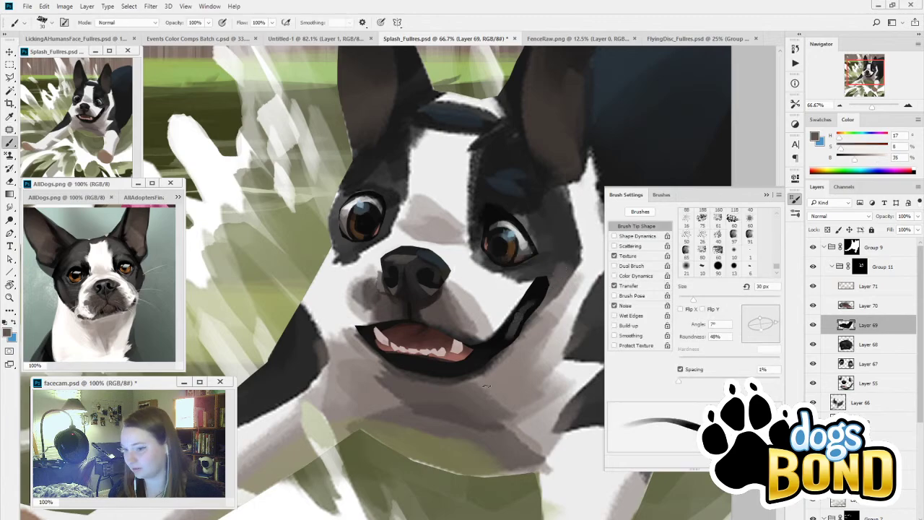
key(ctrl+z)
mouse_move(535, 297)
mouse_down()
mouse_move(495, 347)
mouse_move(533, 353)
mouse_move(560, 423)
mouse_up()
Step: View the whole painting at 25% and toggle Group 11's visibility to compare the repainted face
click(795, 198)
click(839, 106)
click(839, 105)
click(840, 106)
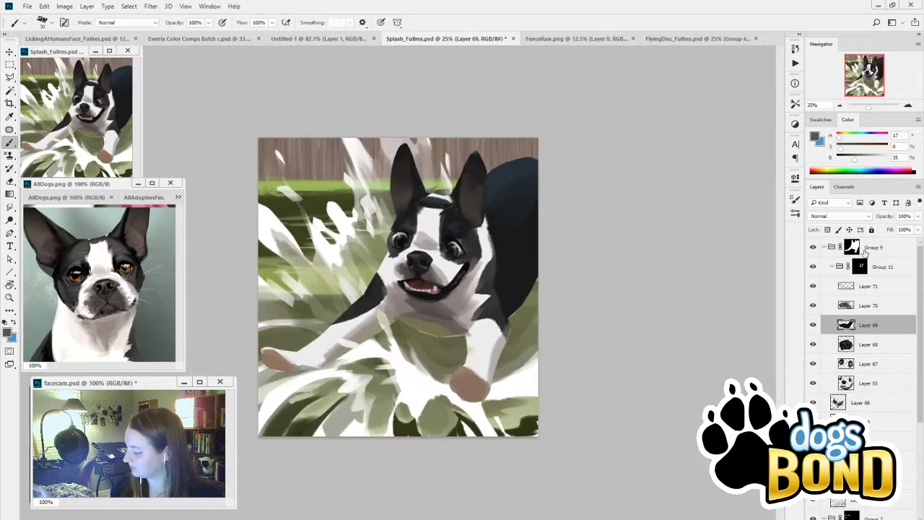
click(814, 267)
click(814, 268)
click(816, 268)
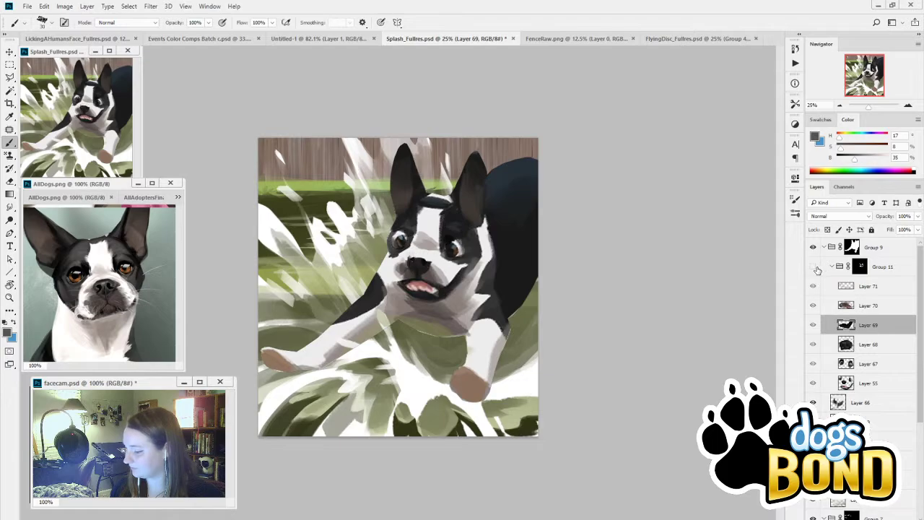
click(813, 268)
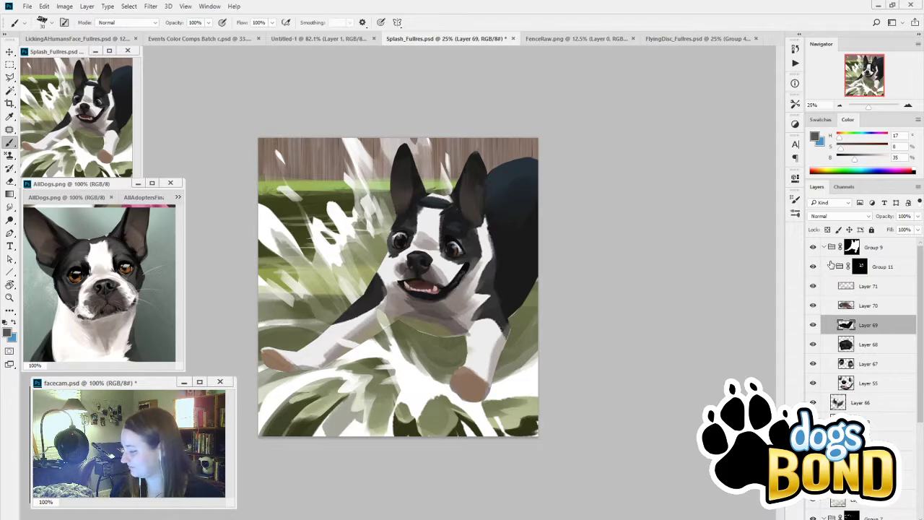
Step: Collapse Group 11, then toggle the visibility of Group 11, Layer 66 and Layer 59 to check what each contains
click(832, 266)
click(814, 270)
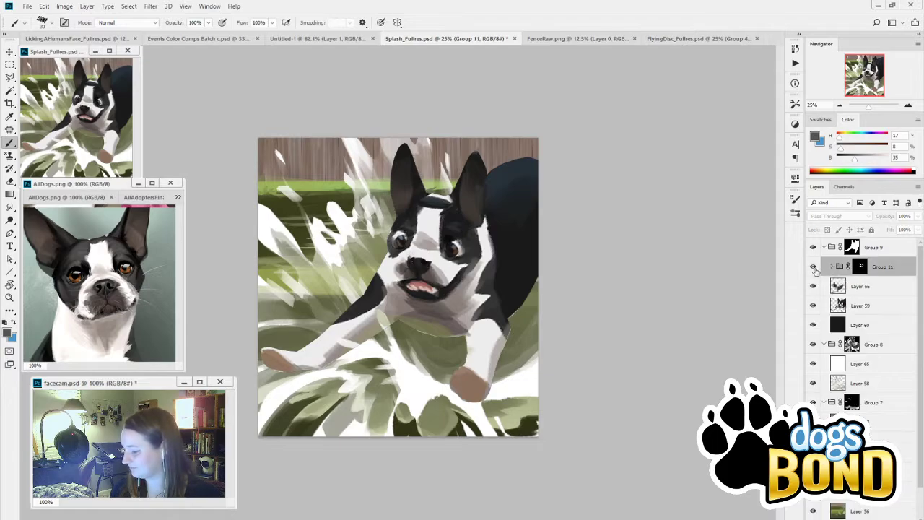
click(814, 267)
click(814, 286)
click(814, 287)
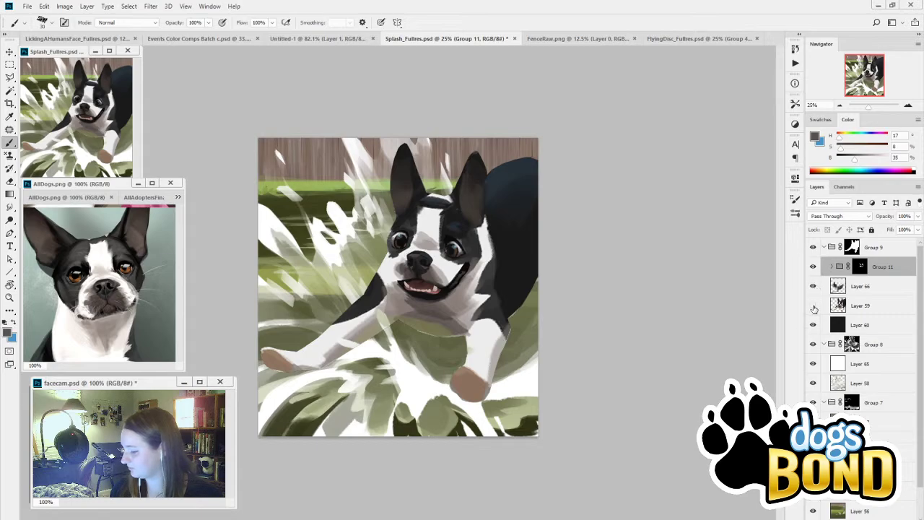
click(814, 307)
click(814, 307)
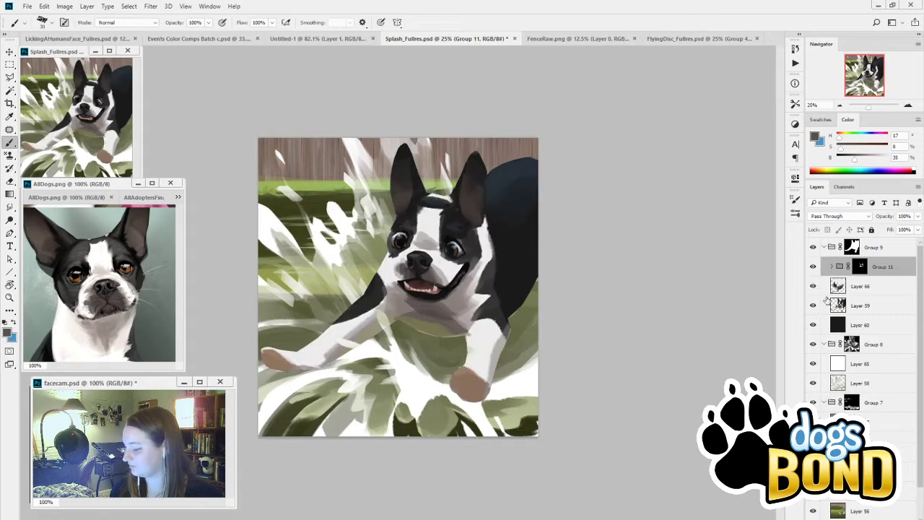
Step: Select Layer 66 and lasso the dog's whole head, following the jaw, cheeks and both ears
click(869, 287)
key(l)
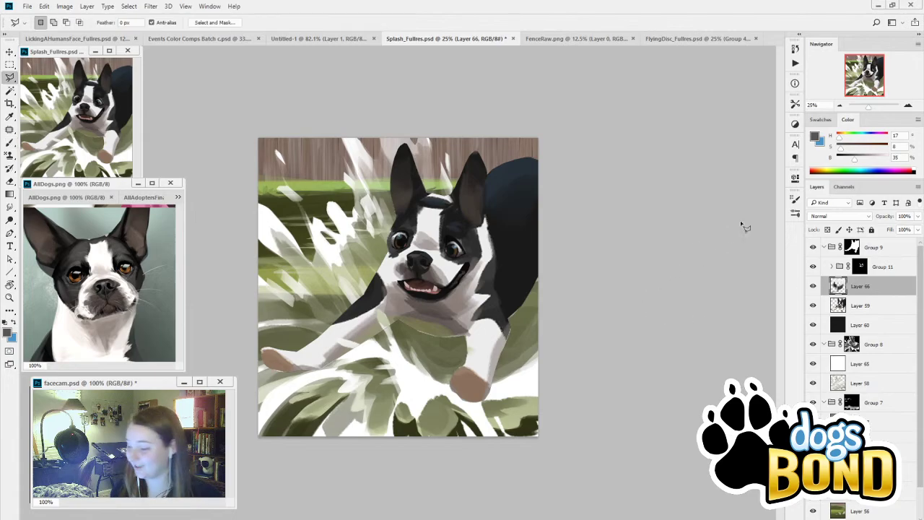
click(908, 106)
key(ctrl+plus)
drag(549, 351, 476, 404)
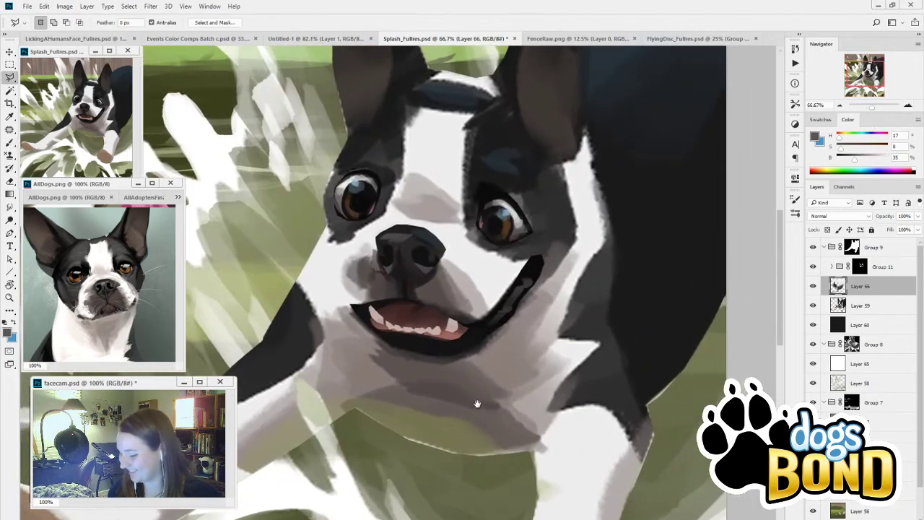
drag(377, 335, 388, 351)
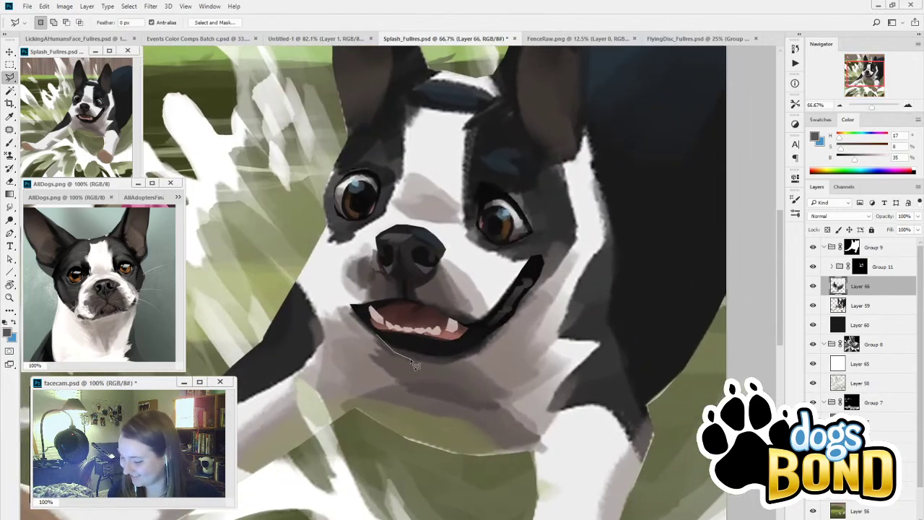
mouse_move(473, 361)
mouse_down()
mouse_move(571, 266)
mouse_move(575, 221)
mouse_move(562, 168)
mouse_move(586, 132)
mouse_up()
click(586, 121)
drag(590, 85, 567, 210)
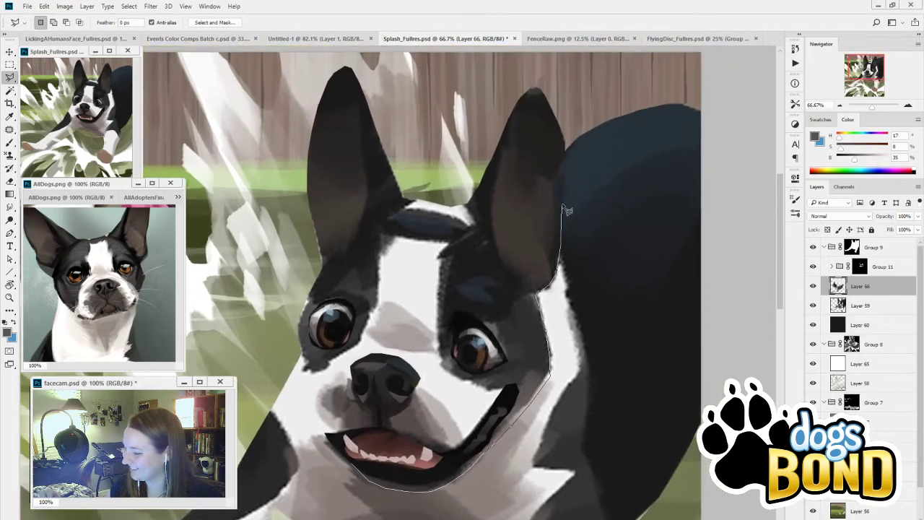
mouse_move(569, 169)
mouse_down()
mouse_move(564, 130)
mouse_move(521, 63)
mouse_move(412, 74)
mouse_move(343, 55)
mouse_move(288, 130)
mouse_move(305, 261)
mouse_move(289, 302)
mouse_move(305, 365)
mouse_move(301, 401)
mouse_move(306, 421)
mouse_move(341, 459)
mouse_move(351, 468)
mouse_move(529, 367)
mouse_up()
drag(587, 406, 626, 308)
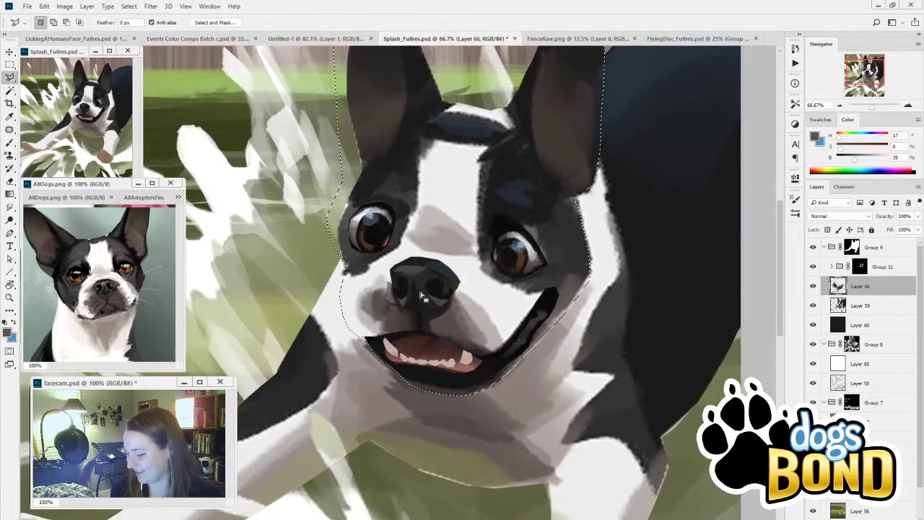
alt+click(367, 346)
mouse_move(354, 319)
mouse_down()
mouse_move(343, 277)
mouse_move(328, 288)
mouse_move(348, 349)
mouse_move(381, 356)
mouse_up()
scroll(433, 383, up, 3)
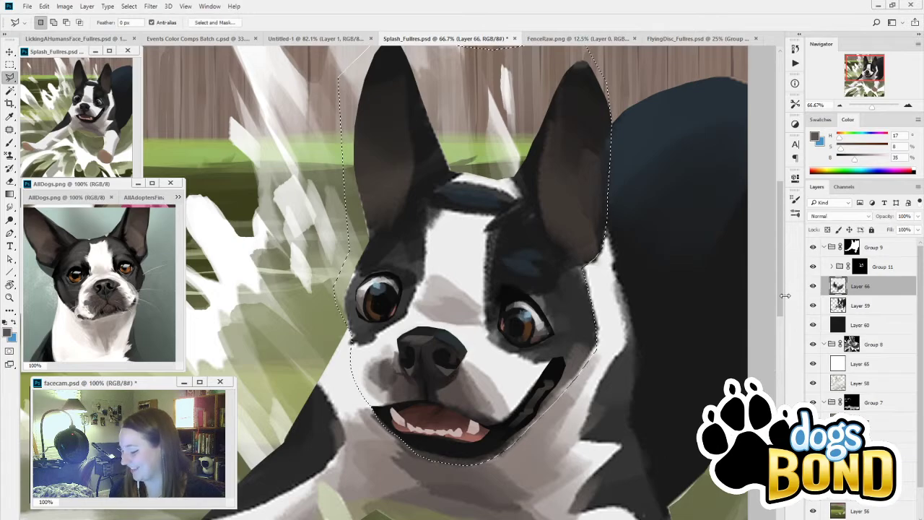
Step: Group Layer 66 with Group 11, mask the new group to the head selection, and make Layer 66 active inside it
ctrl+click(879, 269)
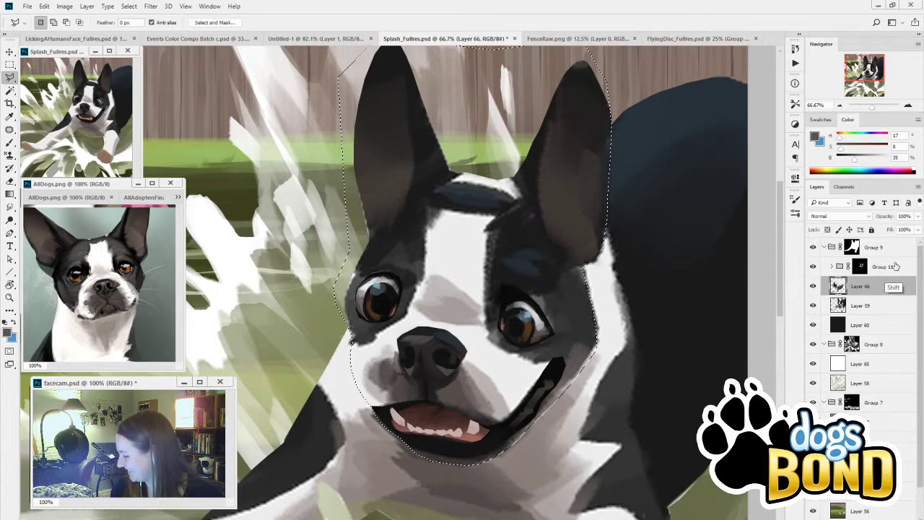
key(ctrl+g)
click(850, 517)
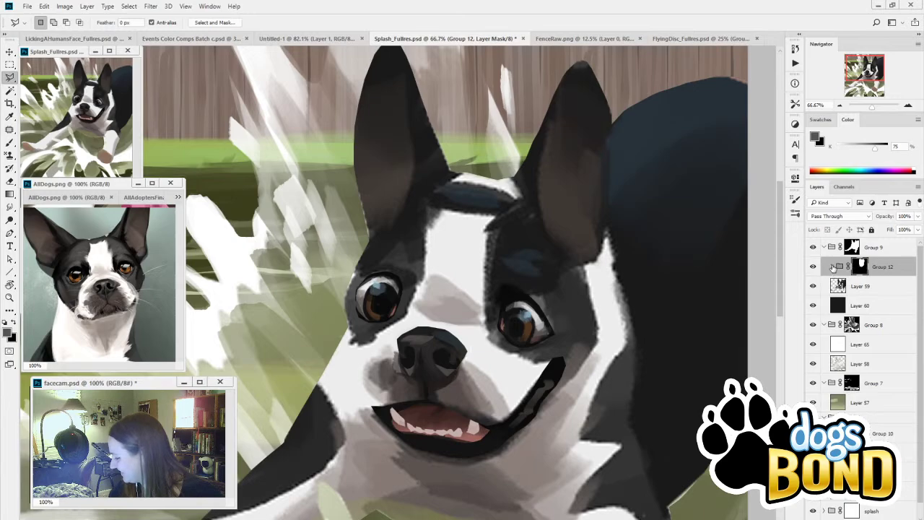
click(832, 265)
click(871, 308)
Step: Sample a near-black with 6% brightness from the fur and start darkening the right-hand ear with a 40 px brush
key(ctrl+minus)
key(ctrl+minus)
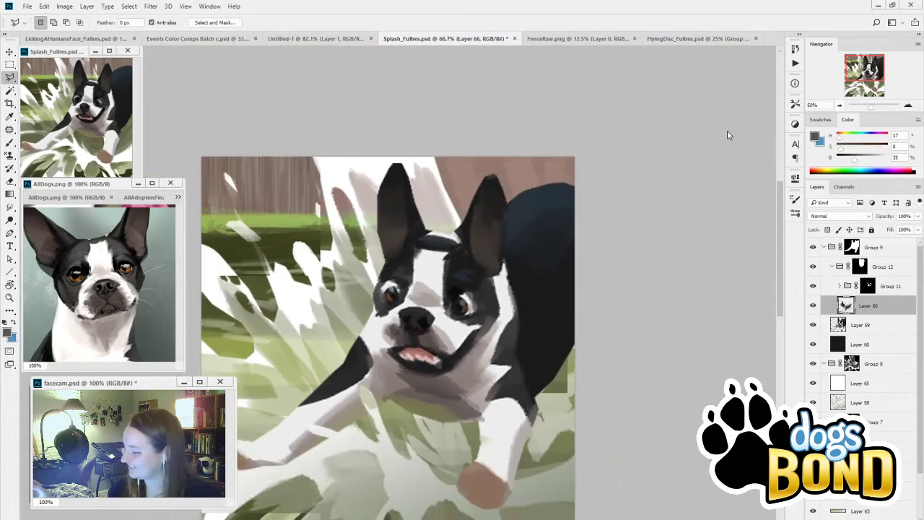
key(i)
click(469, 223)
key(b)
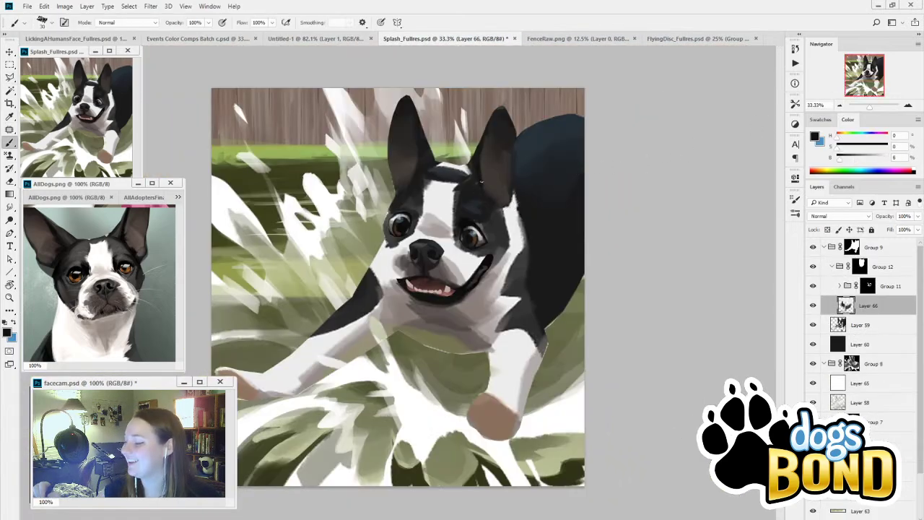
drag(481, 182, 482, 153)
key(ctrl+z)
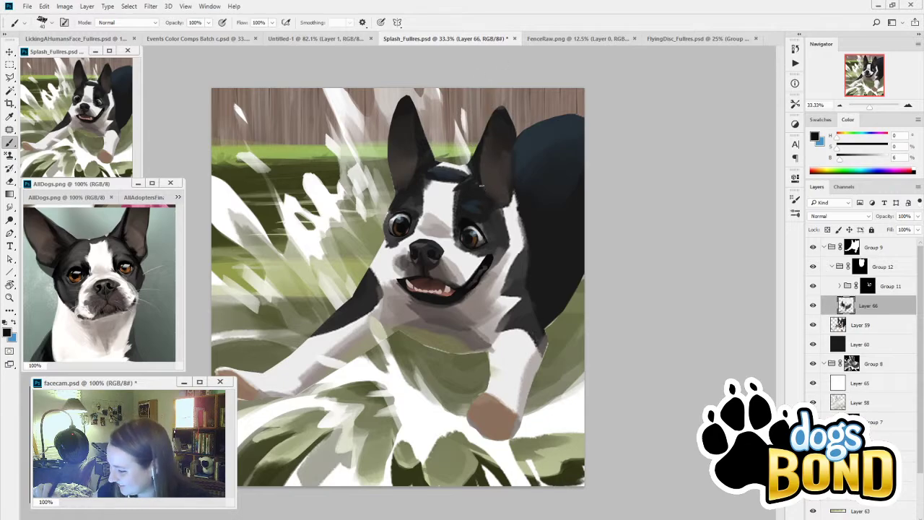
mouse_move(499, 207)
mouse_down()
mouse_move(520, 120)
mouse_move(519, 171)
mouse_move(506, 105)
mouse_up()
Step: Deepen the tip and edges of the right-hand ear in near-black, enlarging the brush to 125 px for the broad strokes
key(bracketright)
key(bracketright)
key(bracketright)
key(bracketright)
key(bracketright)
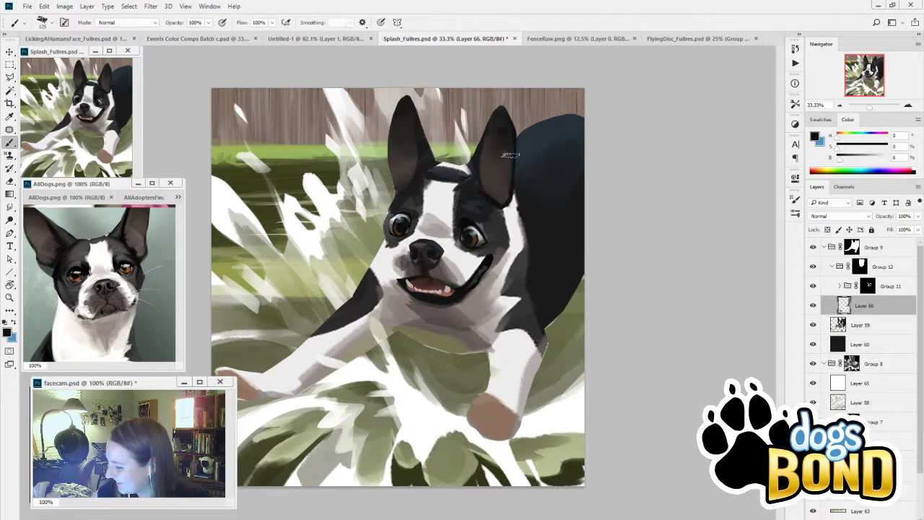
drag(510, 155, 512, 181)
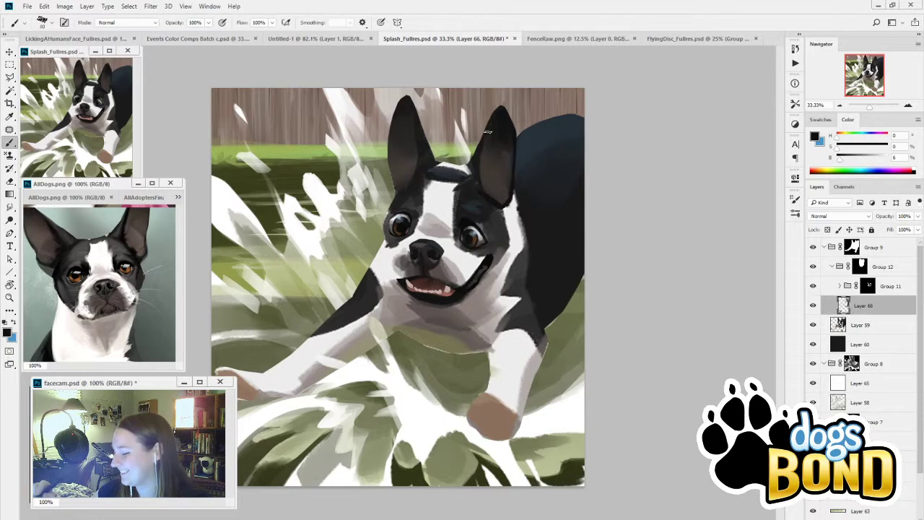
mouse_move(488, 132)
mouse_down()
mouse_move(480, 177)
mouse_move(488, 192)
mouse_up()
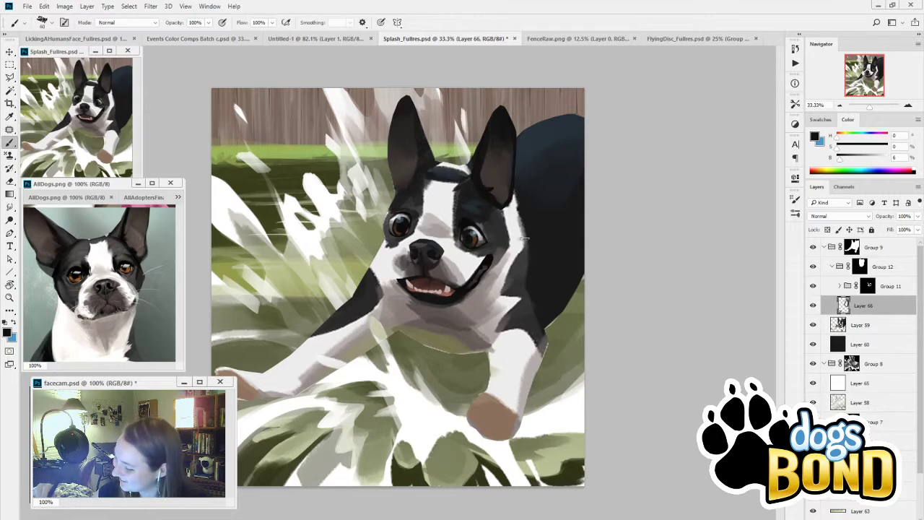
Step: Enlarge the brush to 200 px and darken the black fur patch beside the right-hand eye
key(bracketright)
key(bracketright)
key(bracketright)
key(bracketright)
key(bracketright)
key(bracketright)
key(bracketright)
key(bracketright)
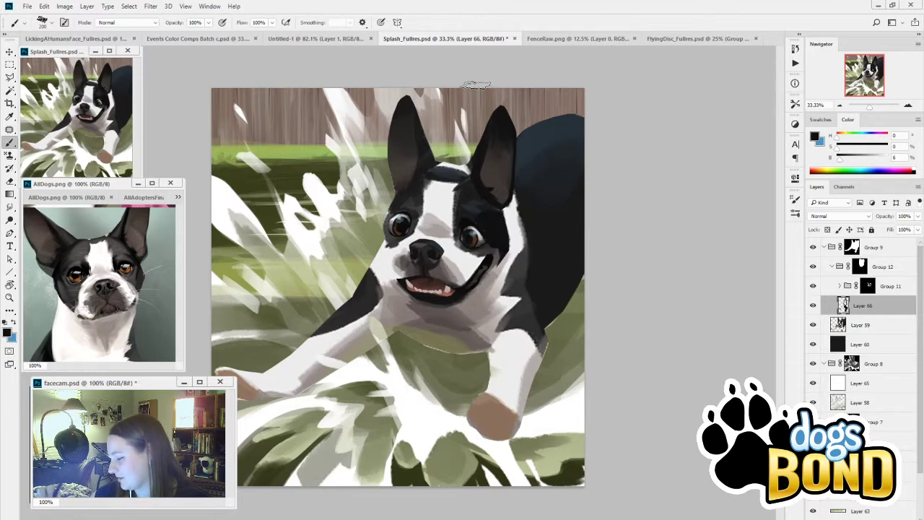
Step: Reduce the brush to 50 px and darken the black fur above the eyes and between the left-hand ear and the crown
key(bracketleft)
key(bracketleft)
key(bracketleft)
key(bracketleft)
key(bracketleft)
key(bracketright)
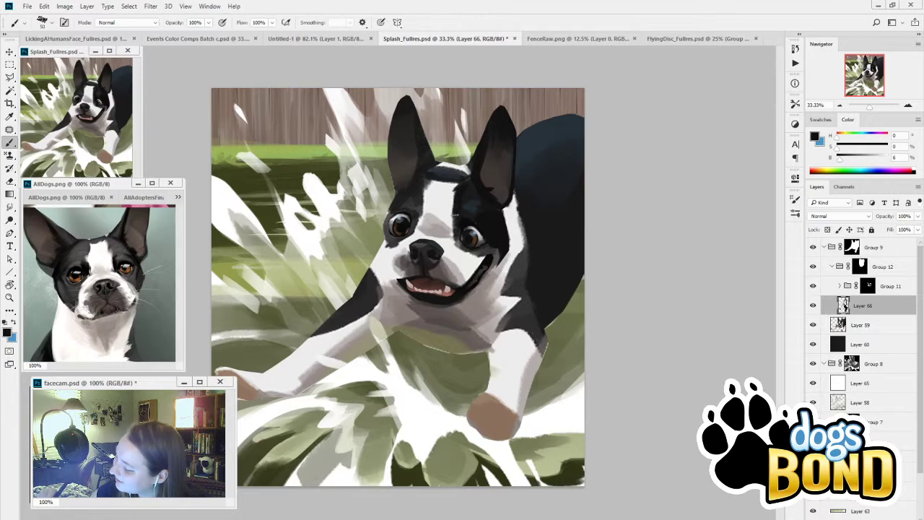
mouse_move(422, 183)
mouse_down()
mouse_move(420, 207)
mouse_move(393, 195)
mouse_move(410, 181)
mouse_move(393, 172)
mouse_move(391, 149)
mouse_move(425, 165)
mouse_up()
key([)
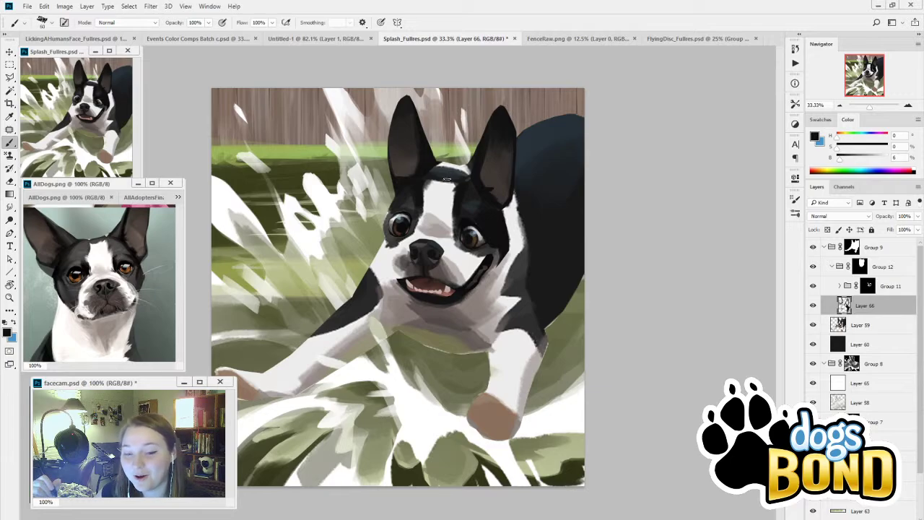
Step: Touch up the fur above and below the left-hand eye with sampled dark greys, near-black and off-white
alt+click(403, 204)
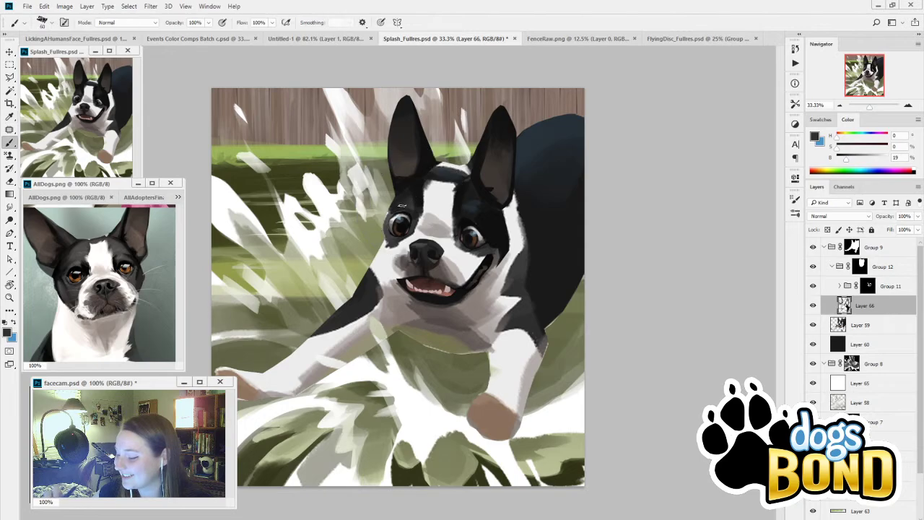
alt+click(384, 217)
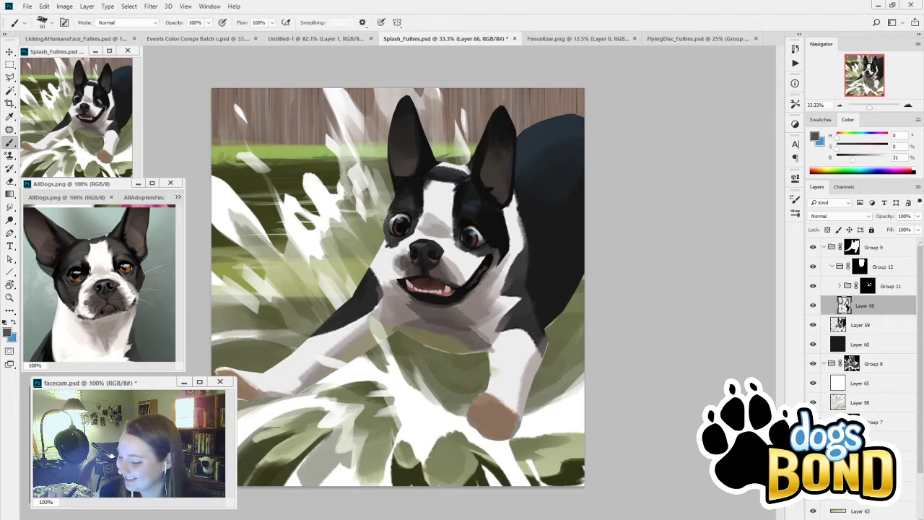
alt+click(399, 226)
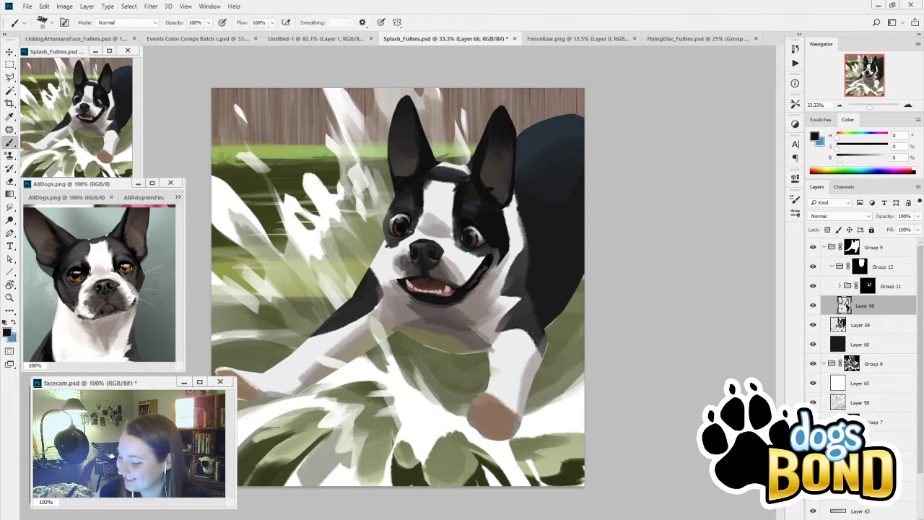
alt+click(406, 238)
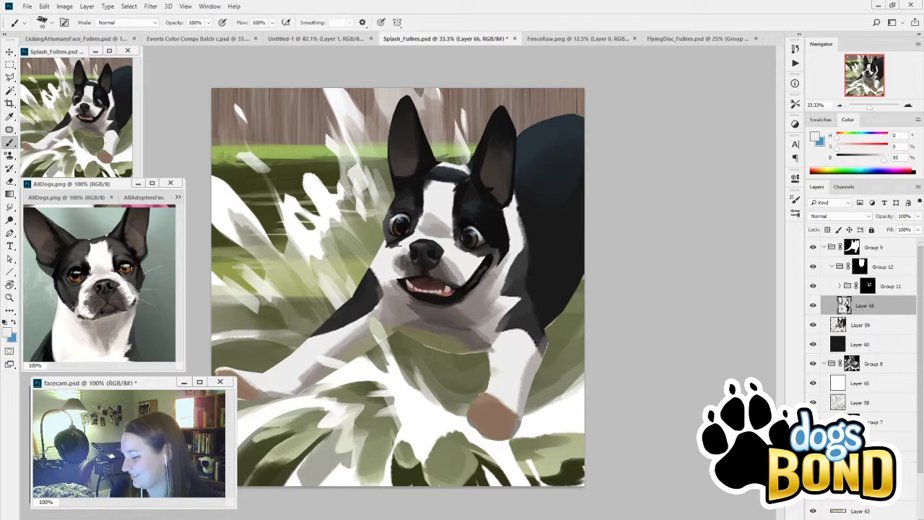
Step: Enlarge the brush to 90 px and shade the left-hand cheek and muzzle with sampled warm greys
alt+click(402, 242)
key(])
key(])
key(])
key(])
key(])
key(])
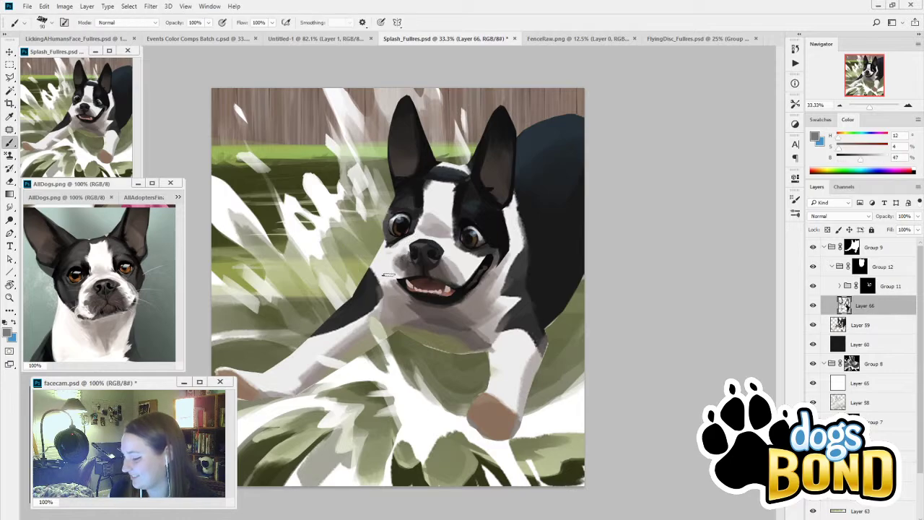
drag(388, 257, 397, 277)
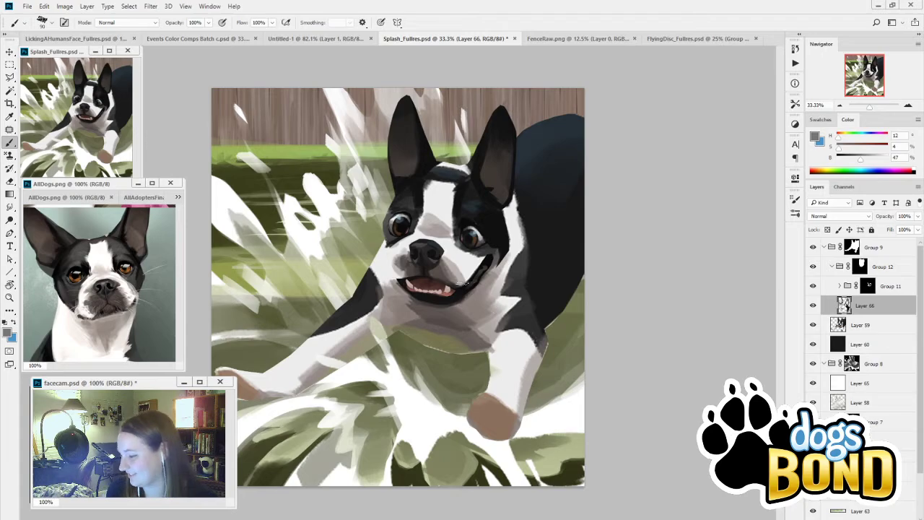
alt+click(394, 268)
alt+click(404, 278)
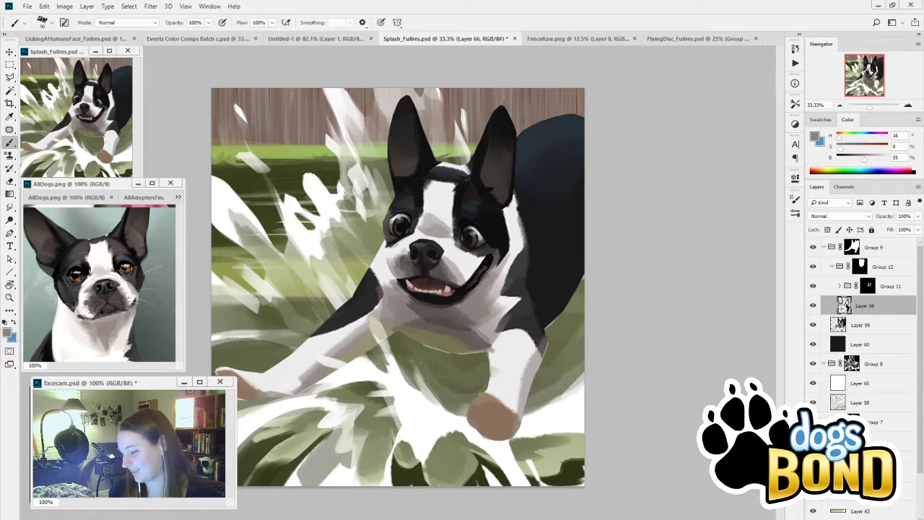
Step: Touch up the top of the forehead blaze in light grey and set the brush tip to a 67° angle with 48% roundness
alt+click(469, 252)
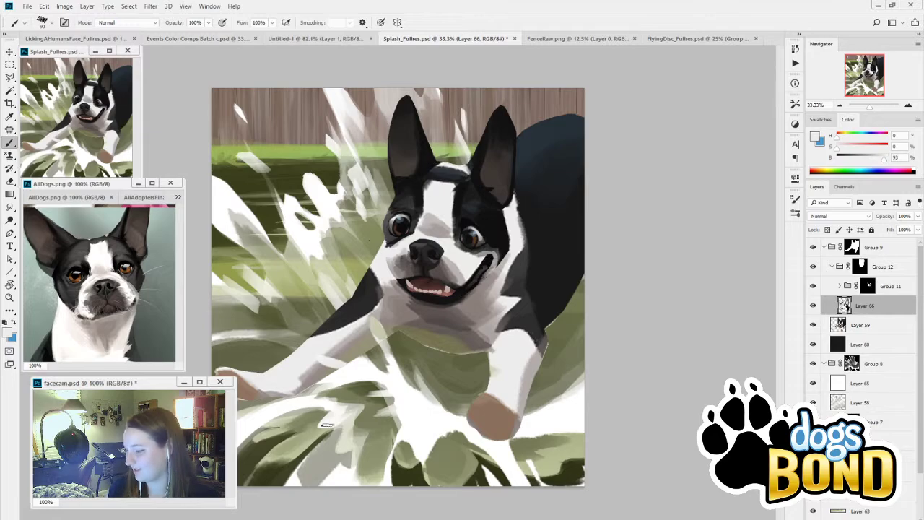
alt+click(443, 222)
drag(428, 184, 431, 192)
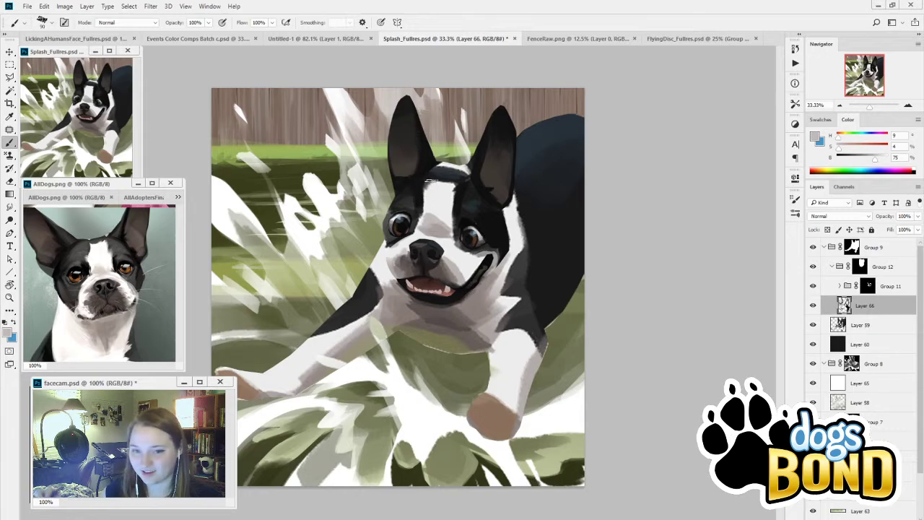
click(795, 197)
drag(759, 312, 765, 310)
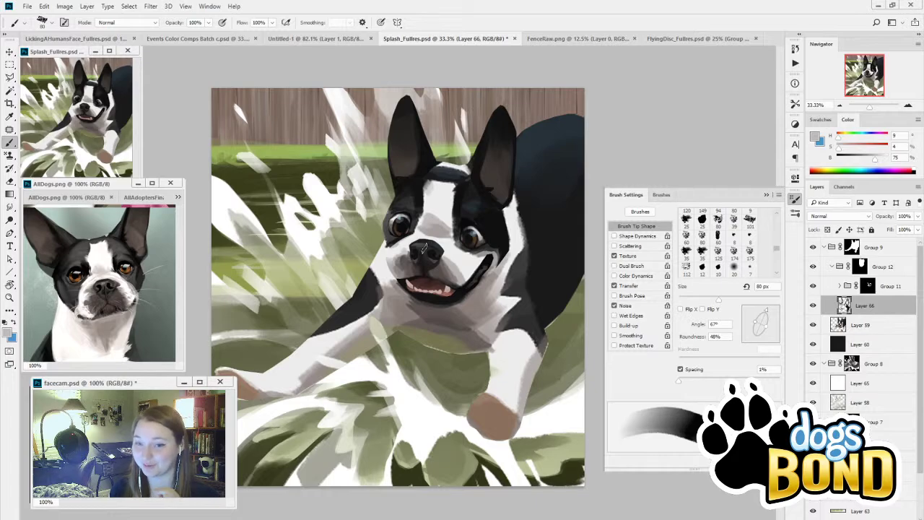
Step: Sample a near-black with 7% brightness and darken the fur between the left-hand ear and the blaze, enlarging the brush to 125 px
alt+click(426, 177)
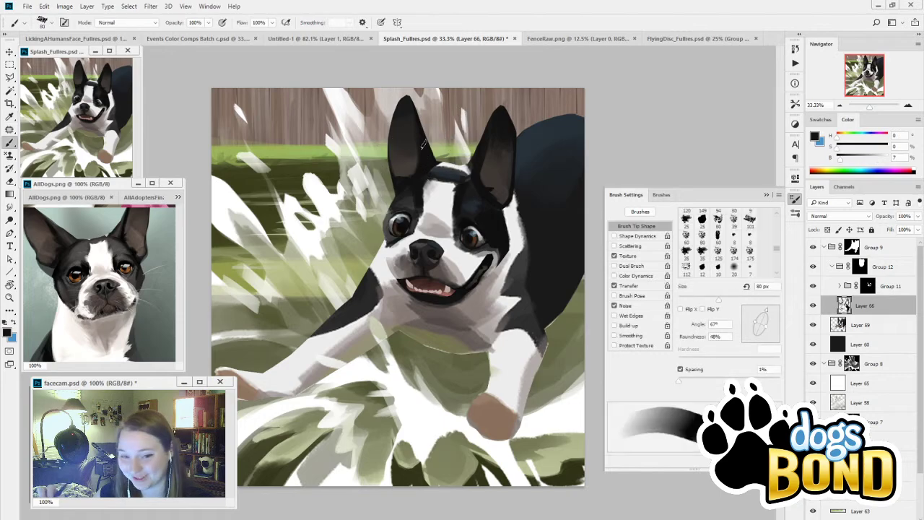
key(bracketright)
key(bracketright)
key(bracketright)
key(bracketright)
key(bracketright)
key(bracketright)
key(bracketleft)
key(bracketleft)
key(bracketleft)
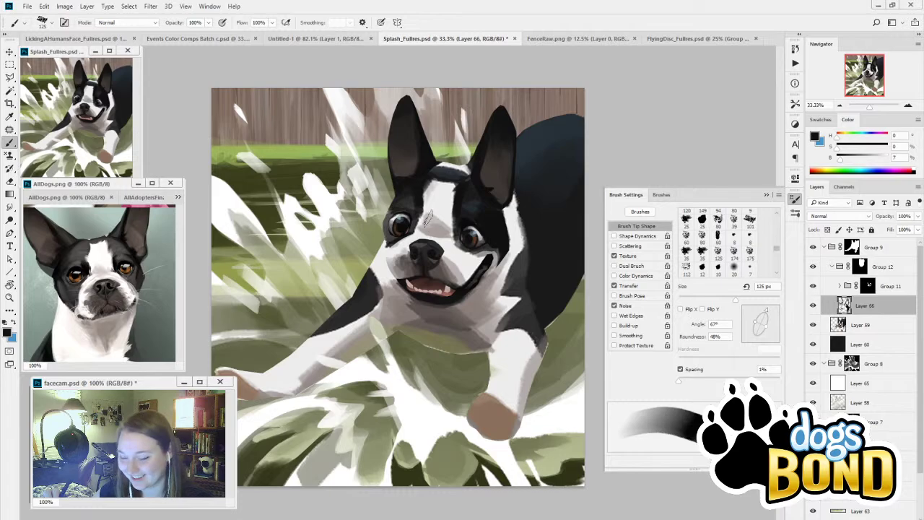
Step: Reduce the brush to 35 px and tighten the black fur along the left-hand edge of the white blaze
key(bracketleft)
key(bracketleft)
key(bracketleft)
key(bracketleft)
key(bracketleft)
key(bracketleft)
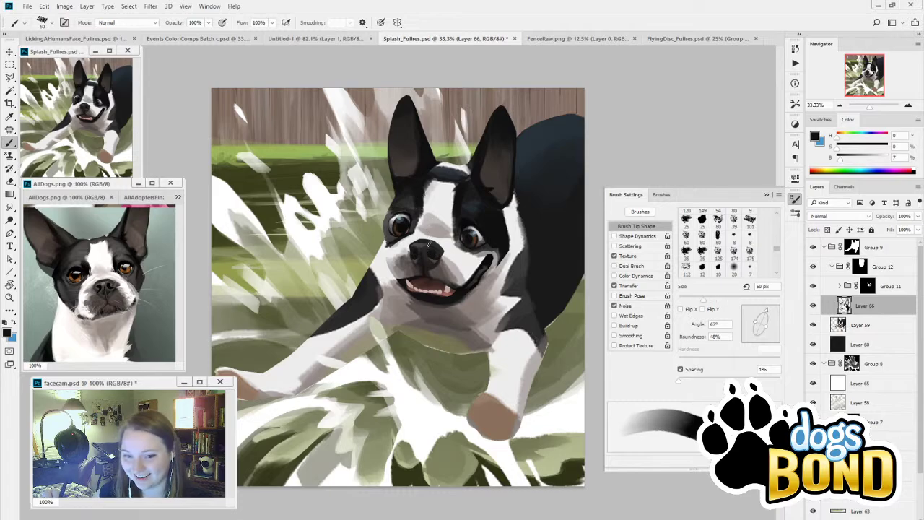
key(bracketleft)
key(bracketleft)
key(bracketleft)
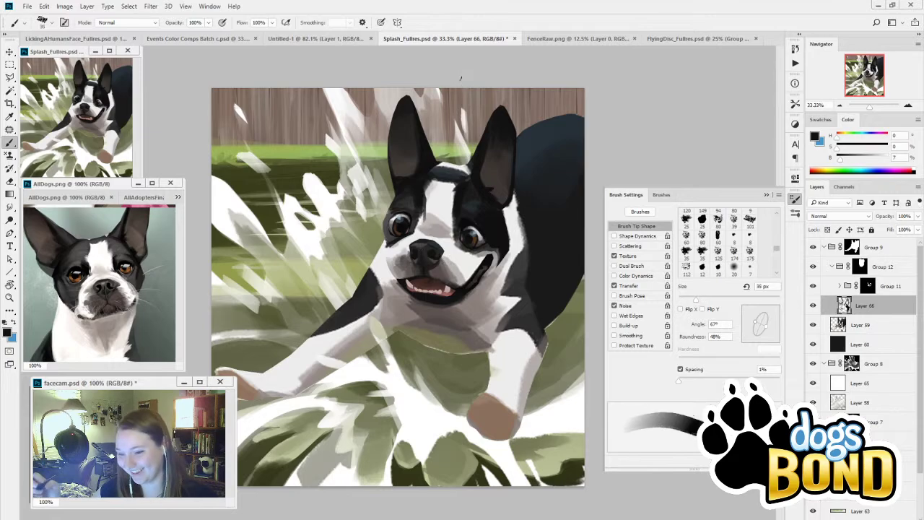
Step: Rework the black fur around the right-hand eye at 50 px with sampled tones of 13%, 7% and 6% brightness
key(i)
click(419, 216)
key(b)
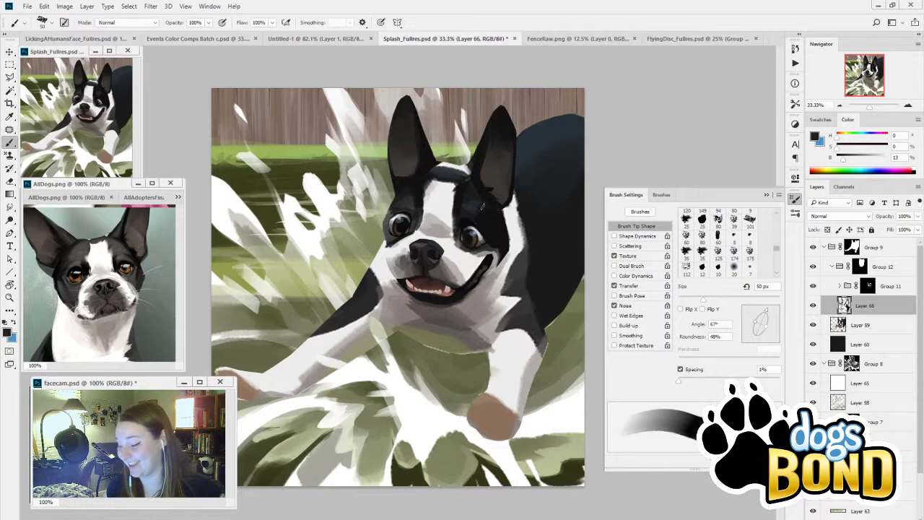
alt+click(457, 210)
drag(453, 219, 457, 240)
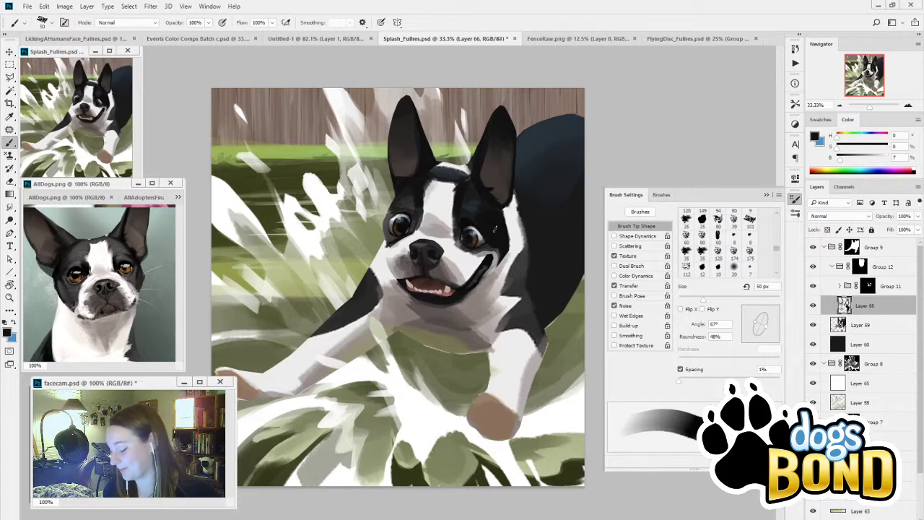
key(i)
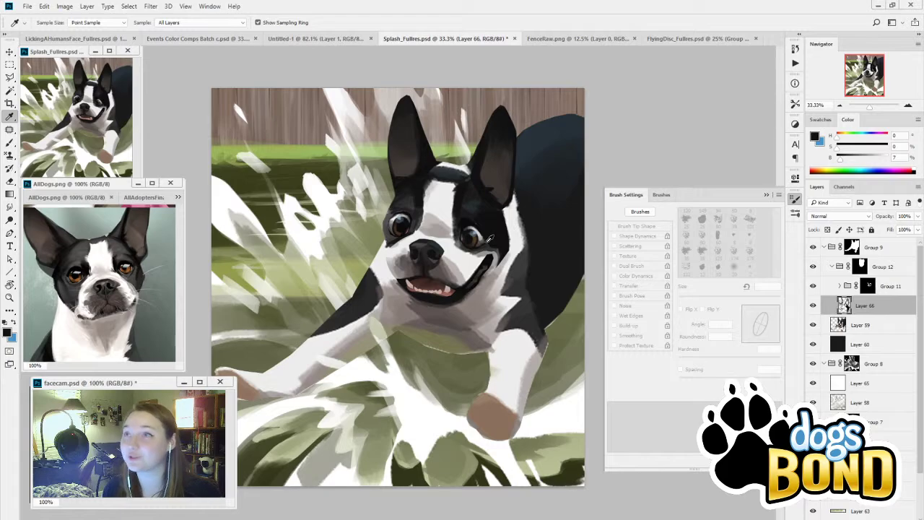
click(506, 215)
key(b)
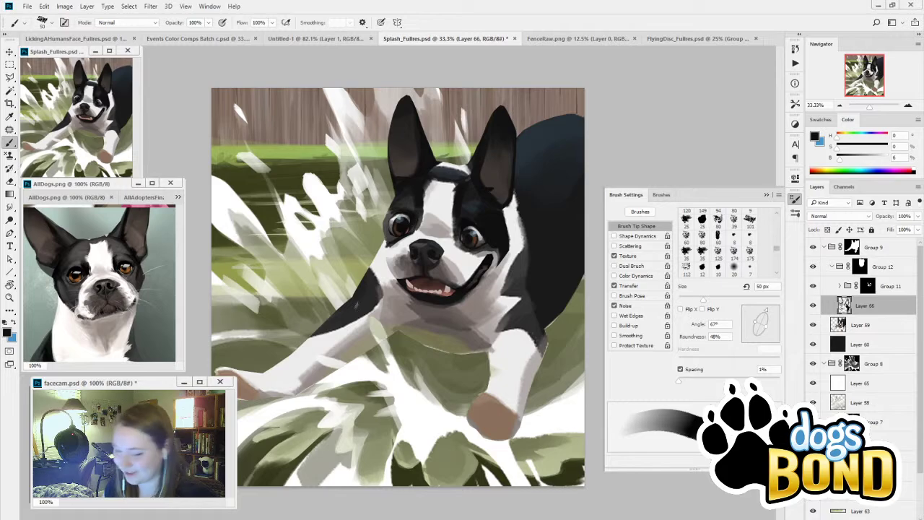
Step: Model the fur above the left-hand eye at 45 px with sampled tones of 19% and 6% brightness
alt+click(397, 207)
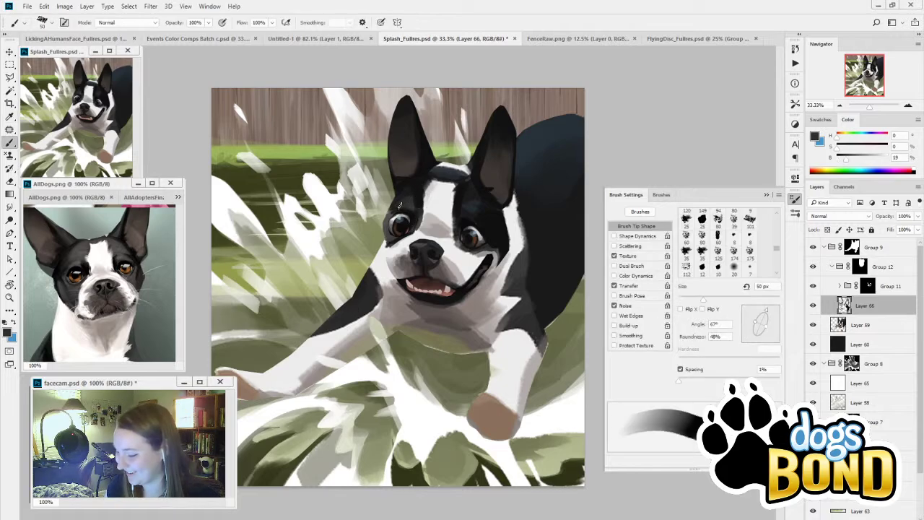
key(bracketleft)
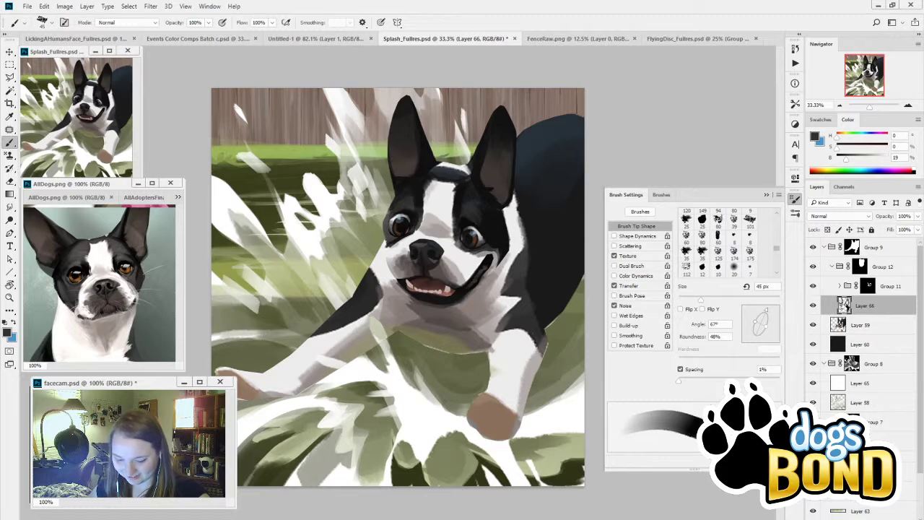
alt+click(418, 198)
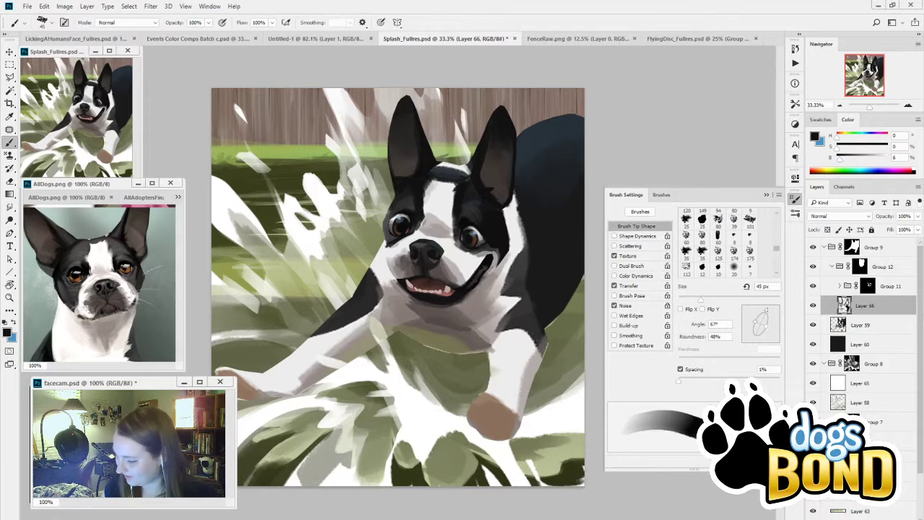
Step: Shade the lower part of the white blaze between the eyes with a sampled warm grey
alt+click(435, 224)
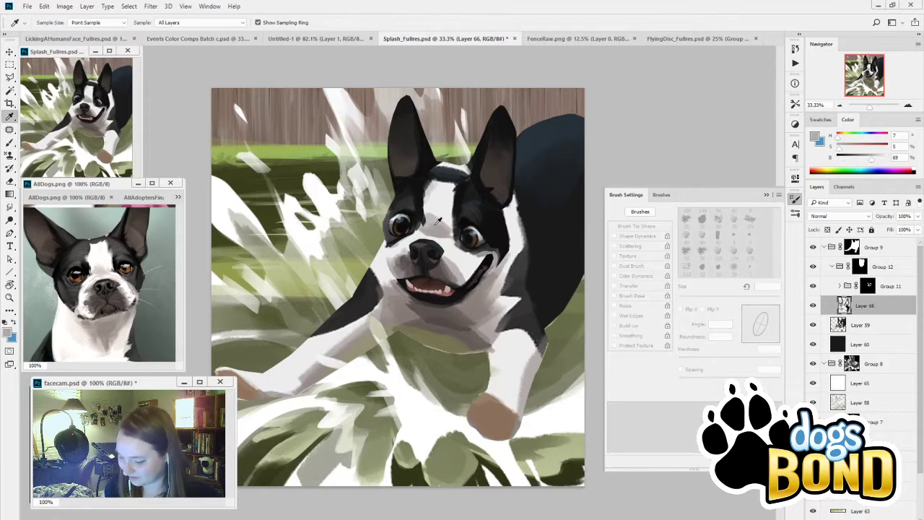
alt+click(102, 271)
mouse_move(428, 220)
mouse_down()
mouse_move(442, 230)
mouse_move(430, 224)
mouse_up()
alt+click(422, 221)
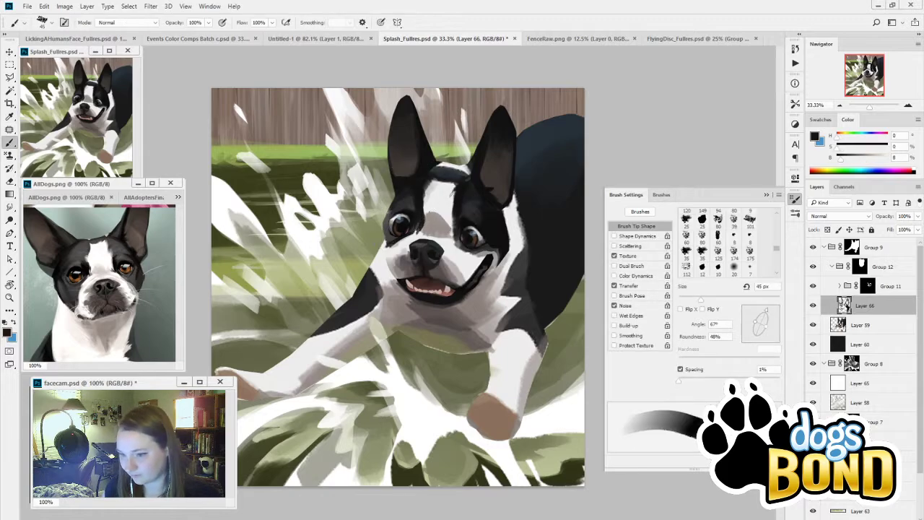
Step: Enlarge the brush to 90 px and darken the fur along the inner edge of the right-hand eye patch in near-black
key(bracketright)
key(bracketright)
key(bracketright)
key(bracketright)
key(bracketright)
drag(454, 219, 455, 240)
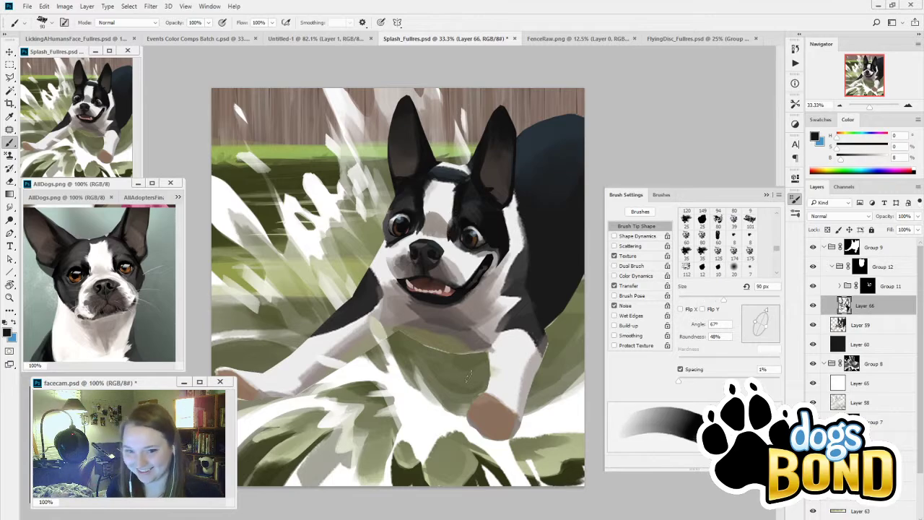
mouse_move(460, 209)
mouse_down()
mouse_move(450, 233)
mouse_move(456, 212)
mouse_up()
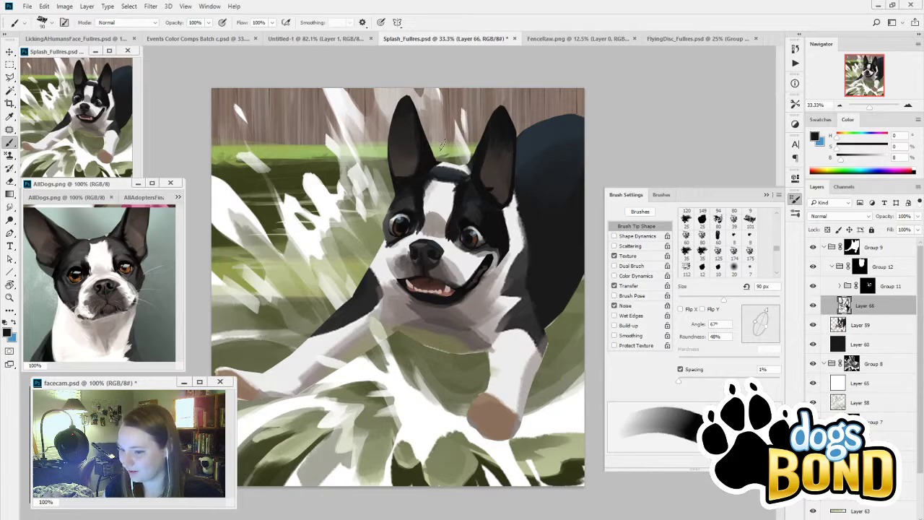
Step: Sample a dark grey with 19% brightness and soften the black fur beside the blaze's left-hand edge
key(i)
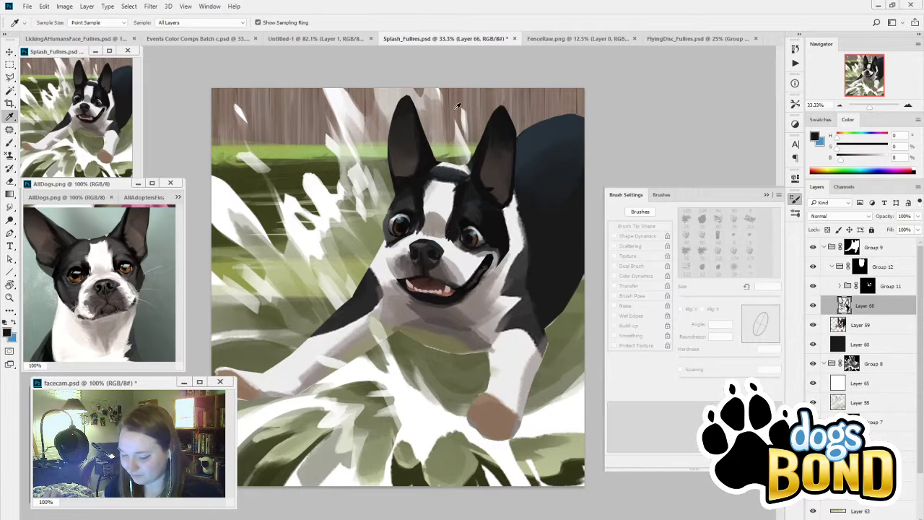
click(426, 200)
key(b)
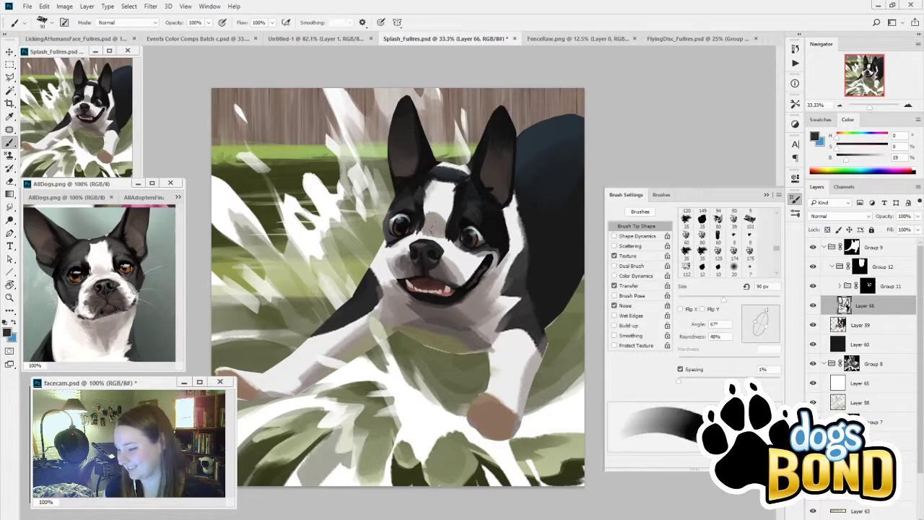
Step: Sample dark browns from the inner ears and blend them over the right-hand and left-hand ears at 90 px
alt+click(493, 173)
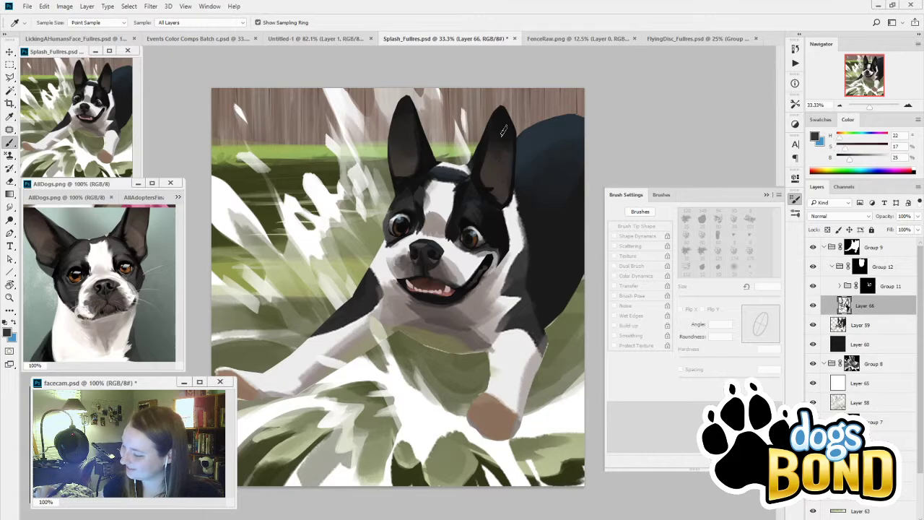
mouse_move(503, 109)
mouse_down()
mouse_move(505, 191)
mouse_move(514, 169)
mouse_up()
click(410, 165)
key(b)
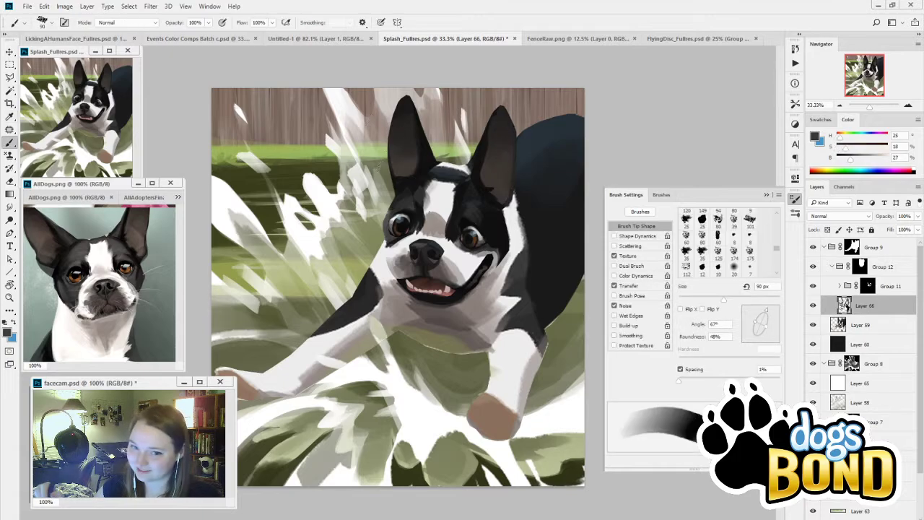
mouse_move(403, 169)
mouse_down()
mouse_move(406, 99)
mouse_move(414, 136)
mouse_up()
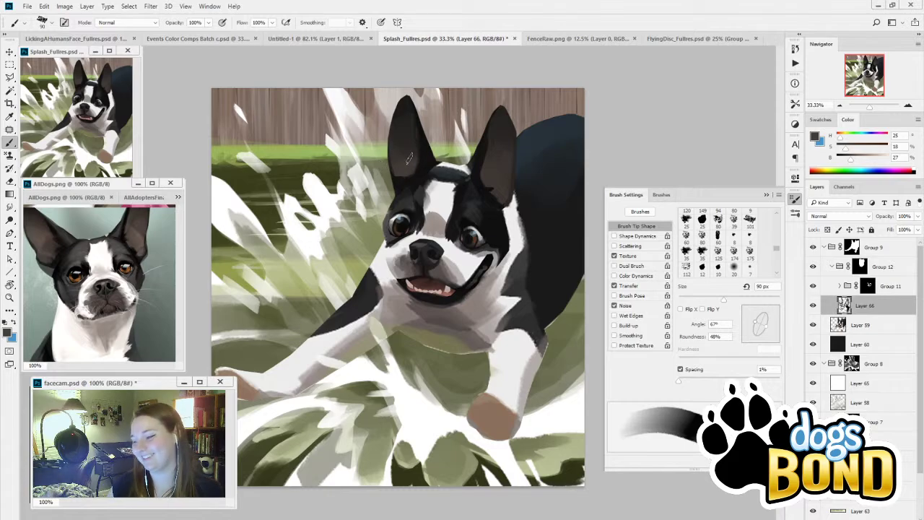
Step: Warm the insides of both ears with a sampled brown of 35% brightness, enlarging the brush to 400 px
key(i)
click(502, 412)
key(b)
drag(488, 189, 503, 149)
key(i)
click(508, 157)
key(b)
key(b)
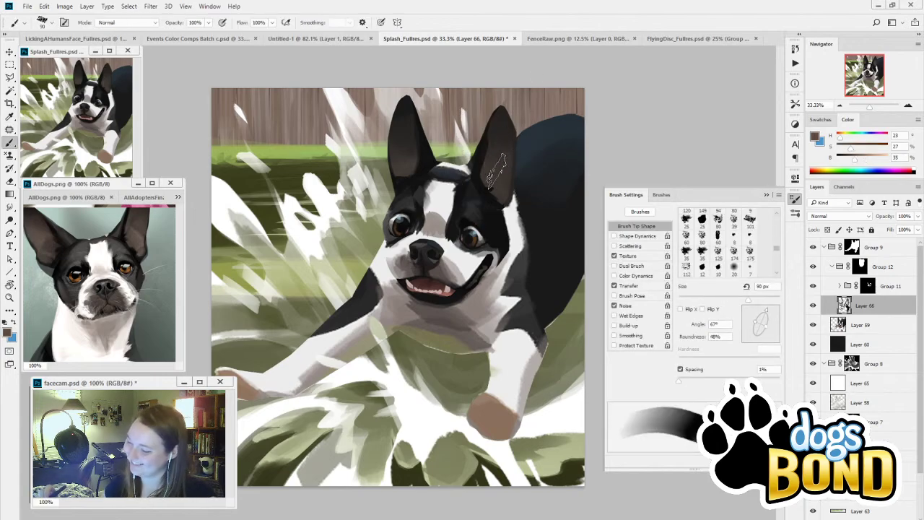
drag(502, 168, 493, 158)
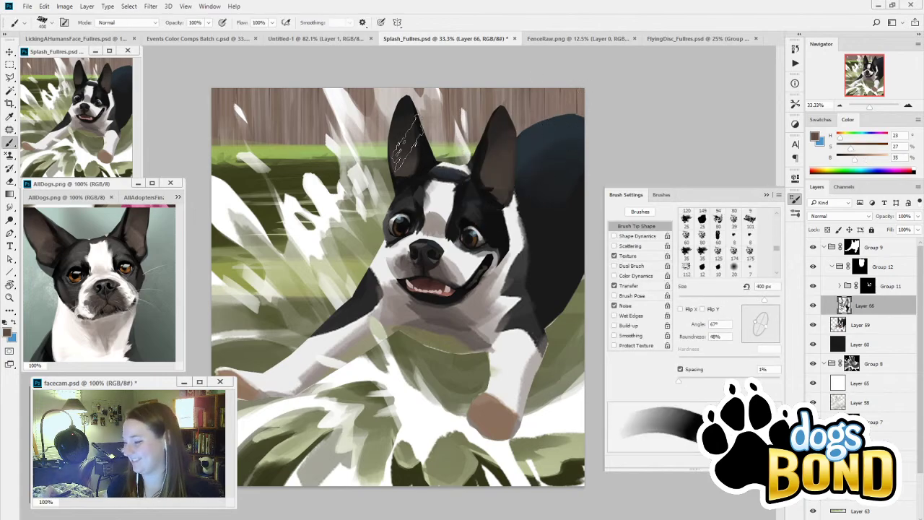
drag(401, 153, 401, 154)
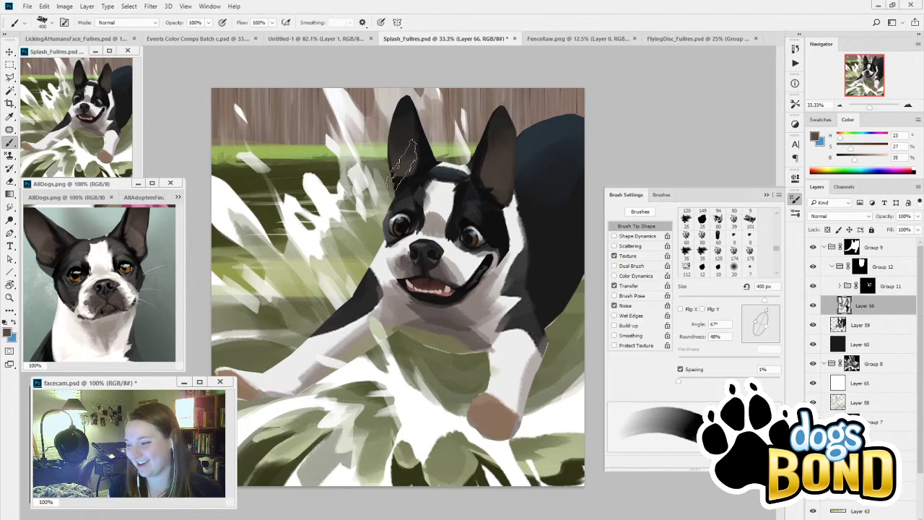
Step: Sample near-black with 9% brightness and refine the fur around the left-hand eye with a 15 px brush
key(i)
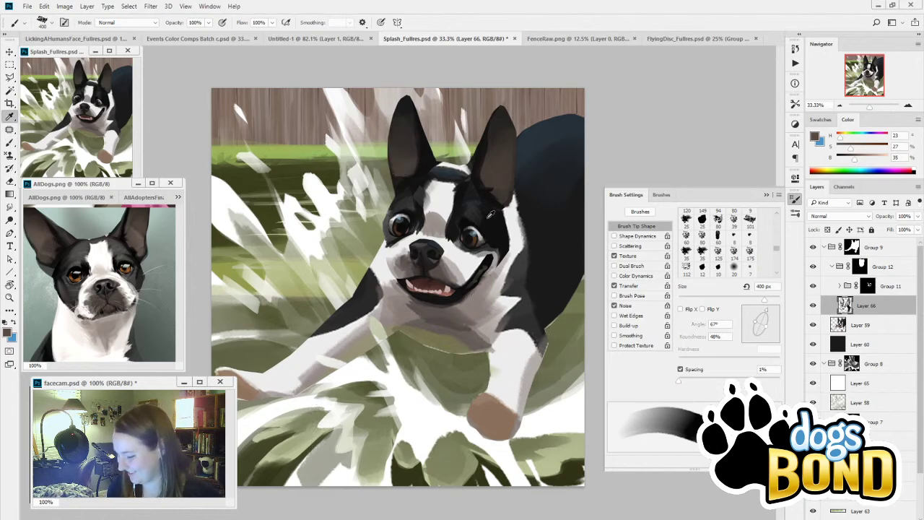
click(403, 237)
key(b)
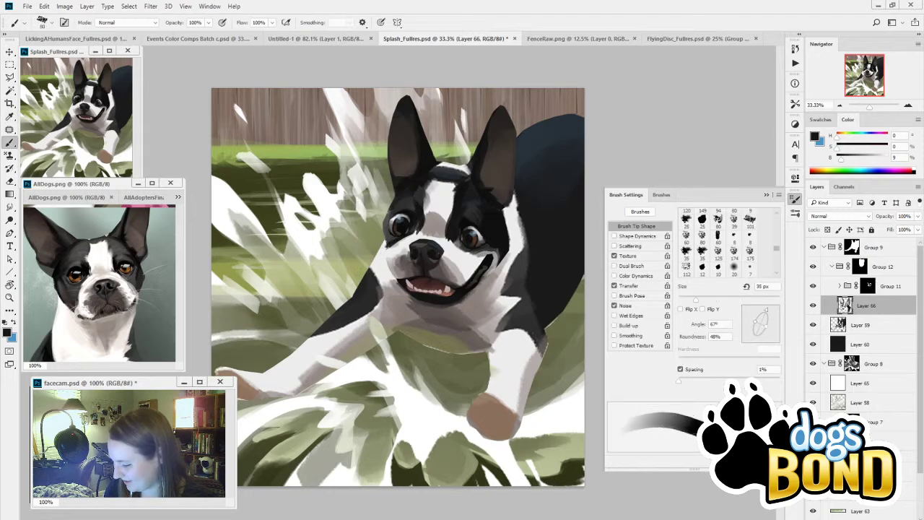
key(bracketleft)
key(bracketleft)
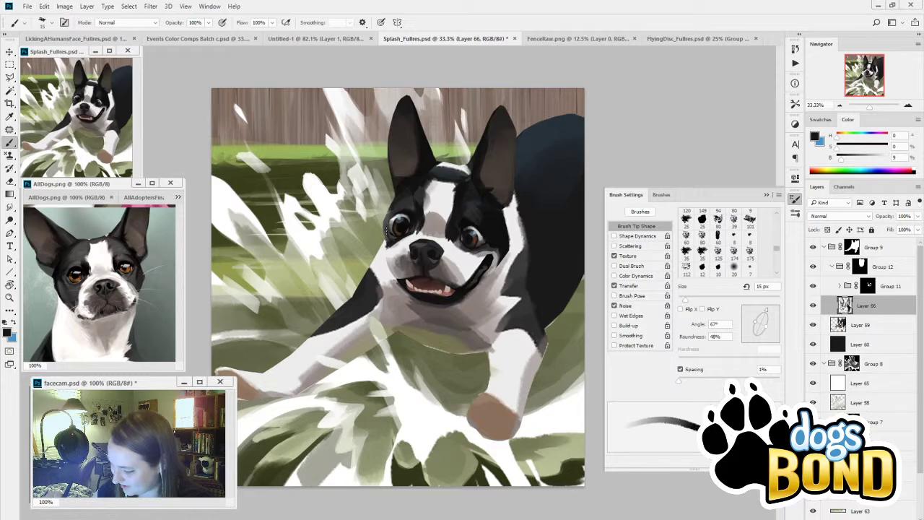
alt+click(385, 224)
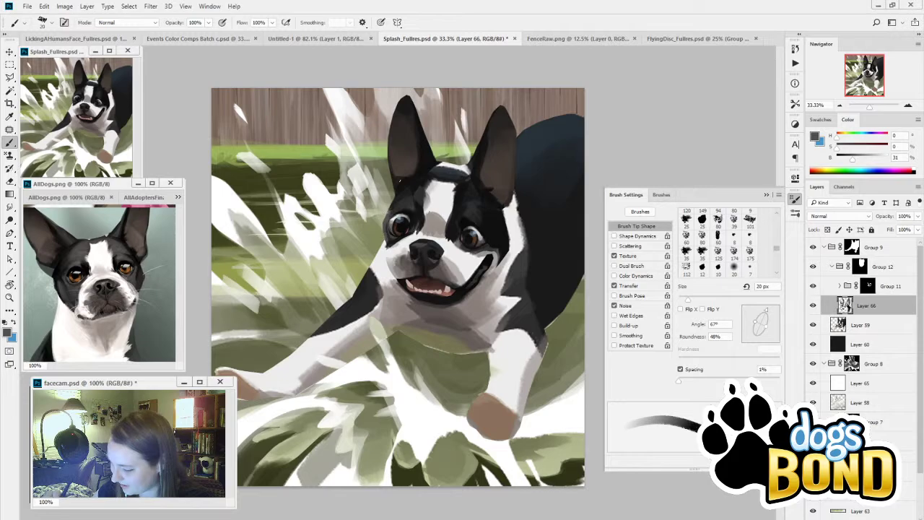
Step: Darken the fur around both eyes with near-black tones sampled beside them, enlarging the brush to 45 px
alt+click(498, 235)
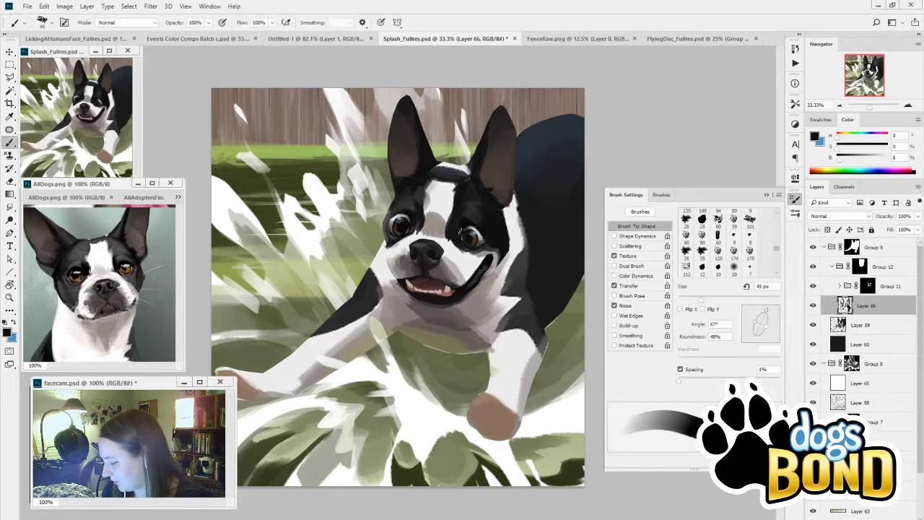
alt+click(485, 225)
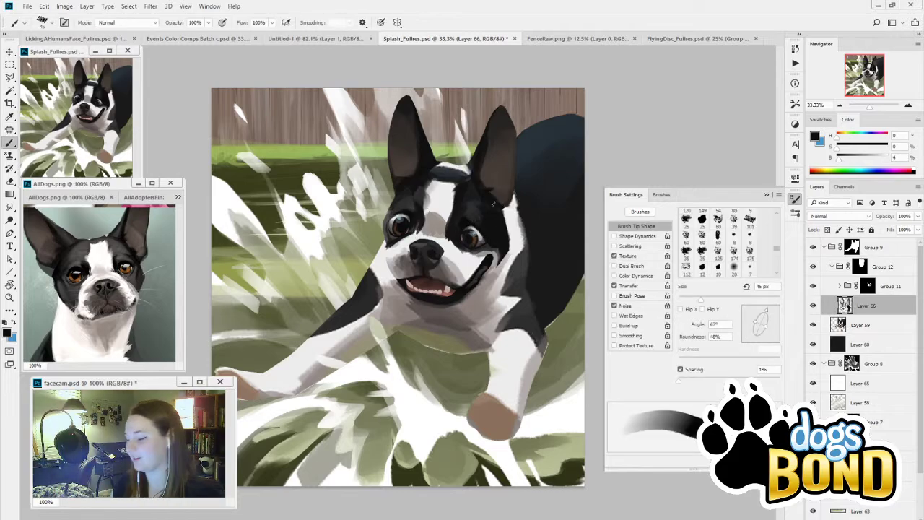
key(alt)
alt+click(395, 229)
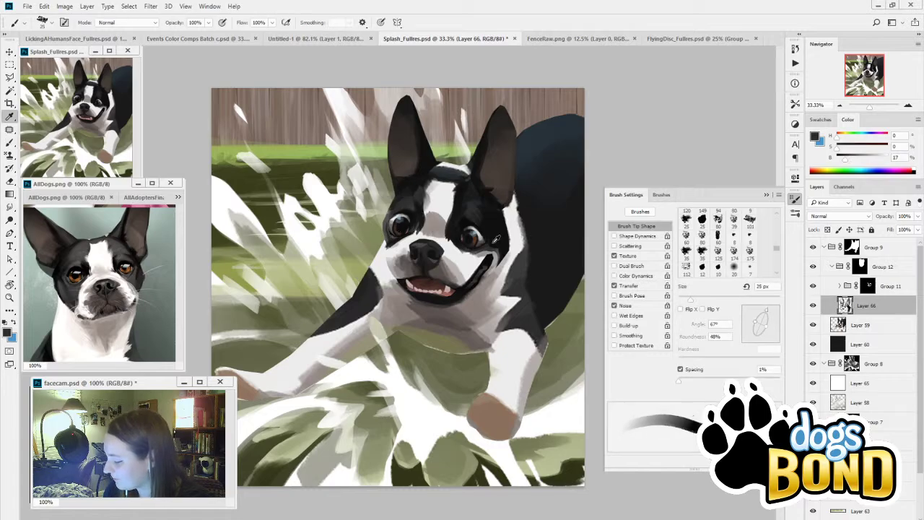
Step: Blend sampled dark tones into the cheek fur below the outer corner of the right-hand eye at 25 px
alt+click(490, 247)
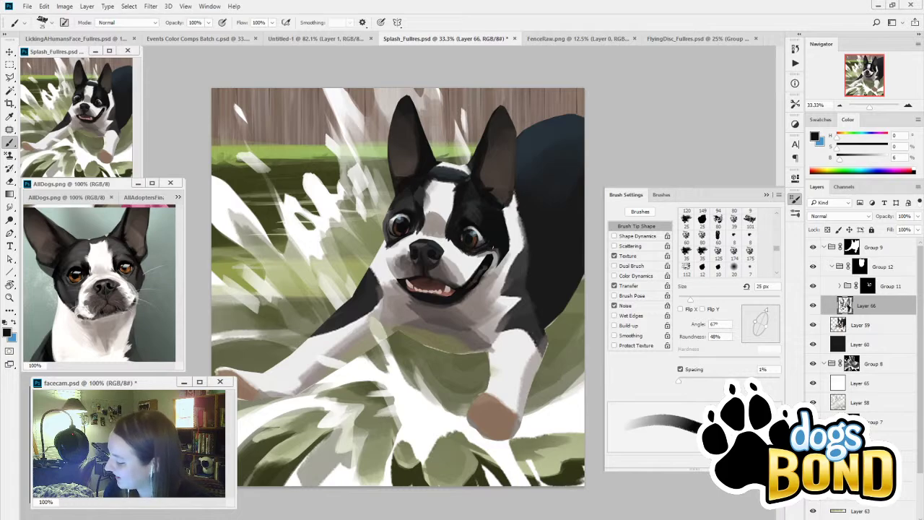
alt+click(498, 247)
key(alt)
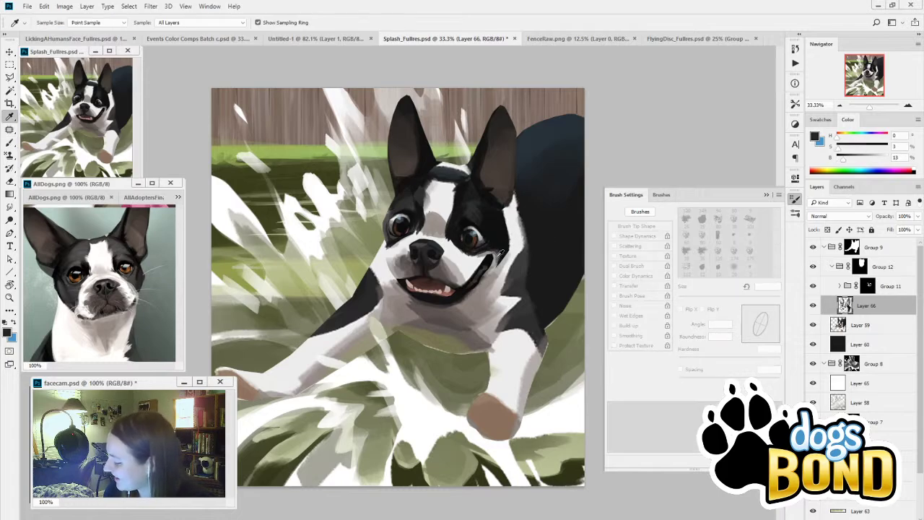
alt+click(499, 253)
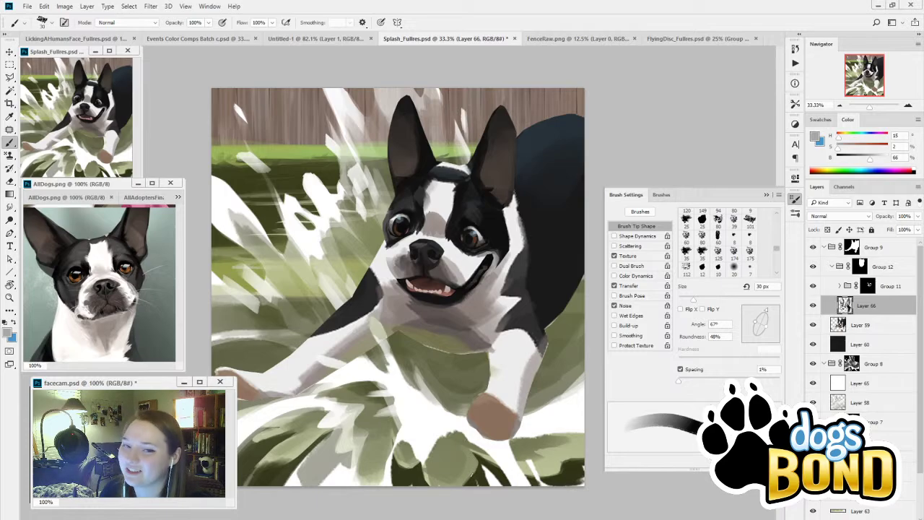
Step: Sample a dark grey with 18% brightness beside the right-hand eye and soften the black fur there, enlarging the brush to 100 px
alt+click(462, 218)
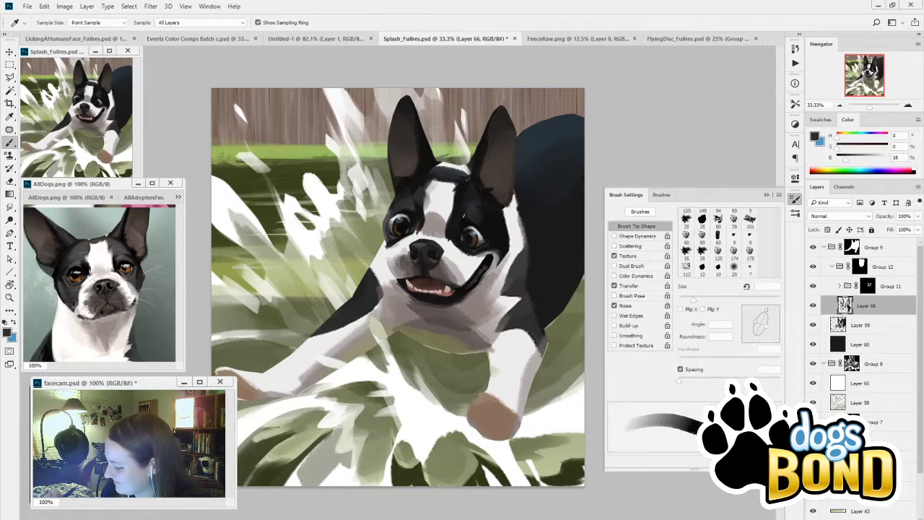
key(bracketright)
key(bracketright)
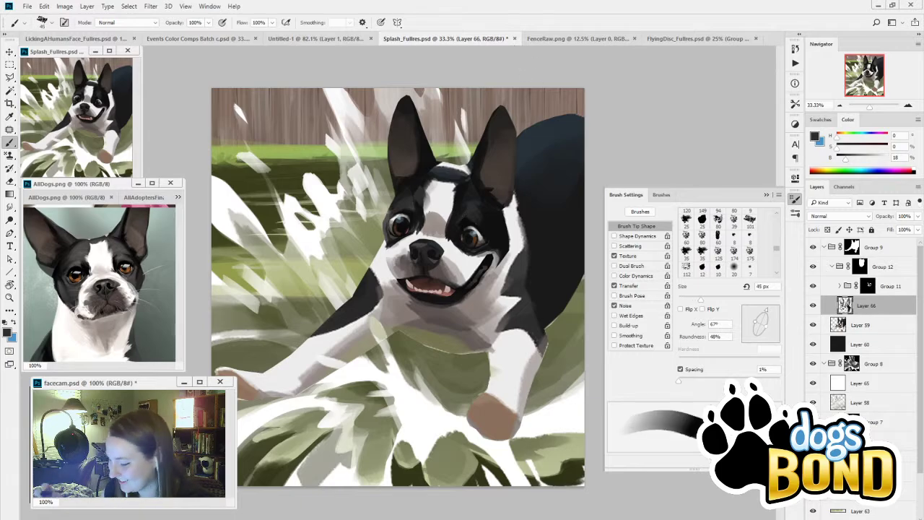
key(bracketright)
key(bracketright)
key(bracketright)
key(bracketright)
key(bracketright)
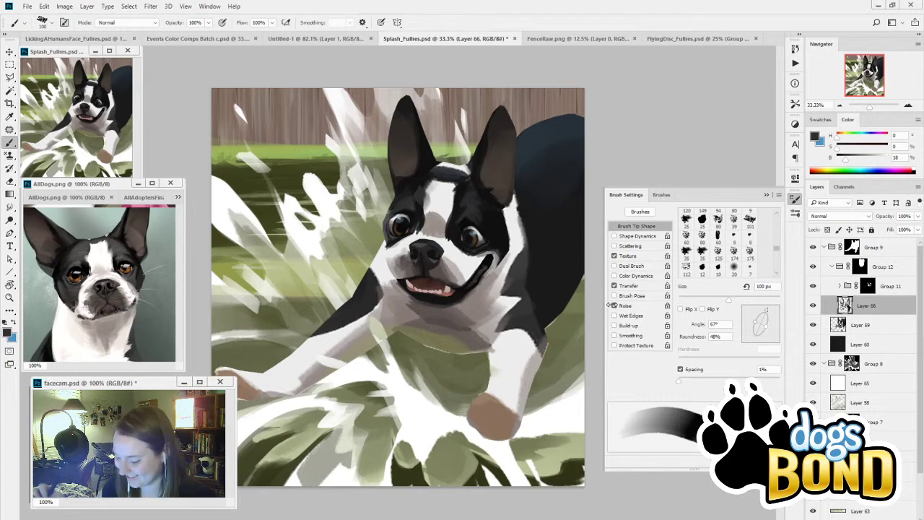
Step: Set the brush tip angle to -61° and enlarge the brush to 175 px
click(795, 48)
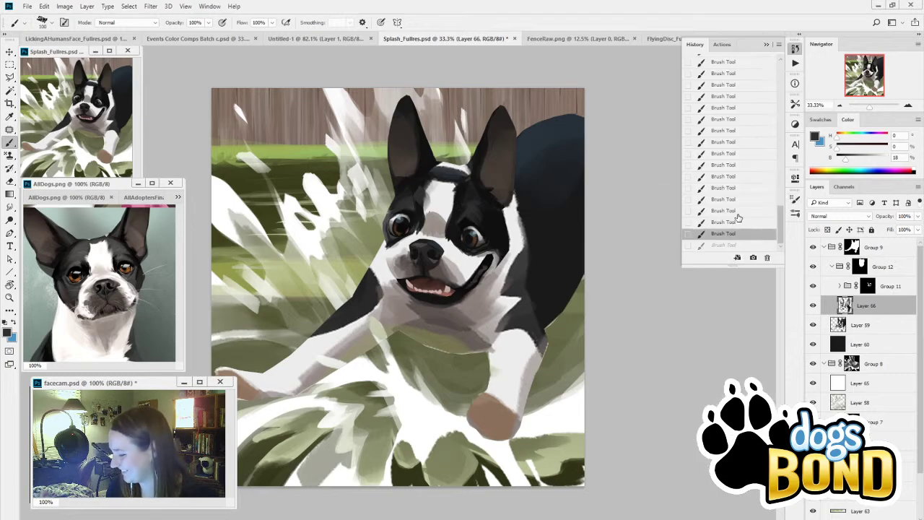
click(794, 210)
click(625, 194)
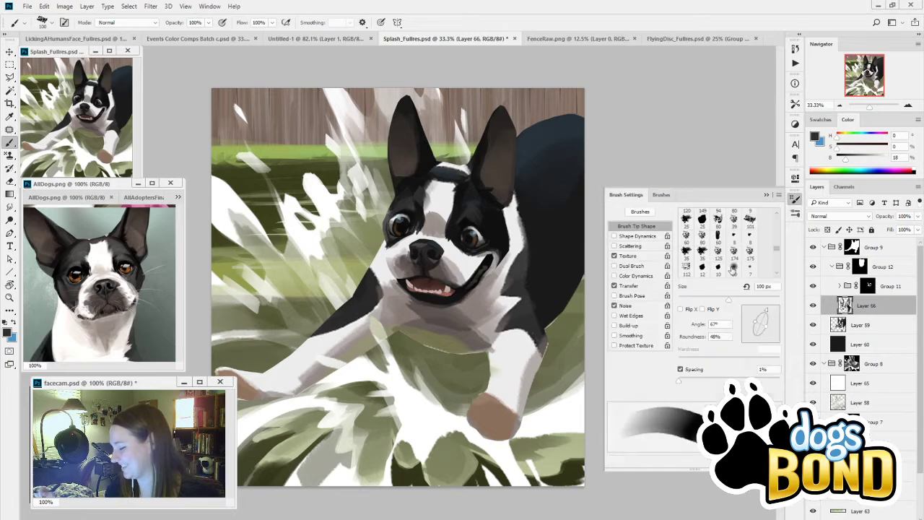
drag(774, 343, 770, 342)
key(])
key(])
key(])
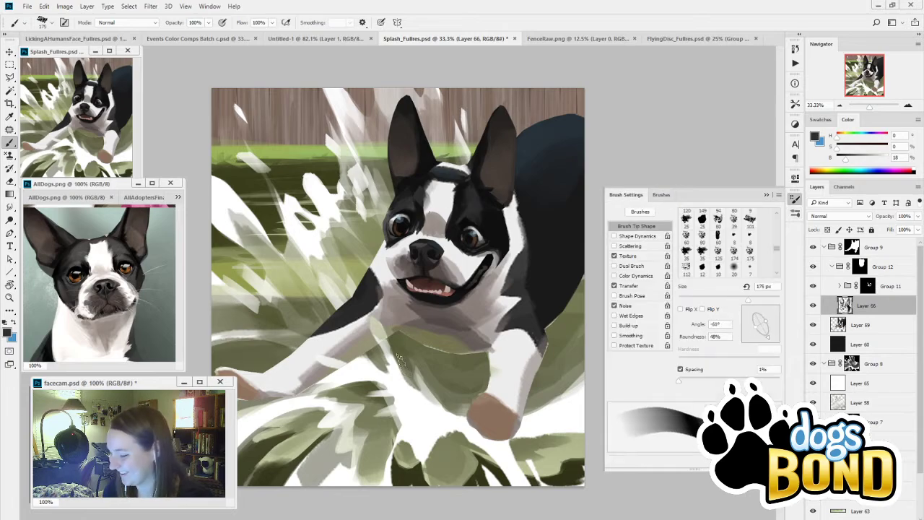
Step: Reduce the brush to 70 px and blend sampled near-black of 11% brightness over the brow above the right-hand eye
key(bracketleft)
key(bracketleft)
key(bracketleft)
key(bracketleft)
key(bracketleft)
alt+click(470, 199)
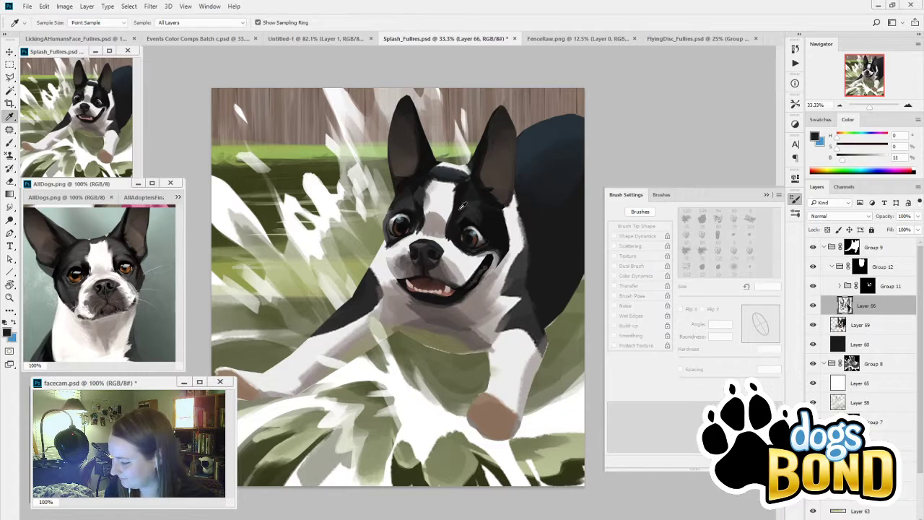
key(bracketleft)
key(bracketleft)
alt+click(468, 201)
key(bracketright)
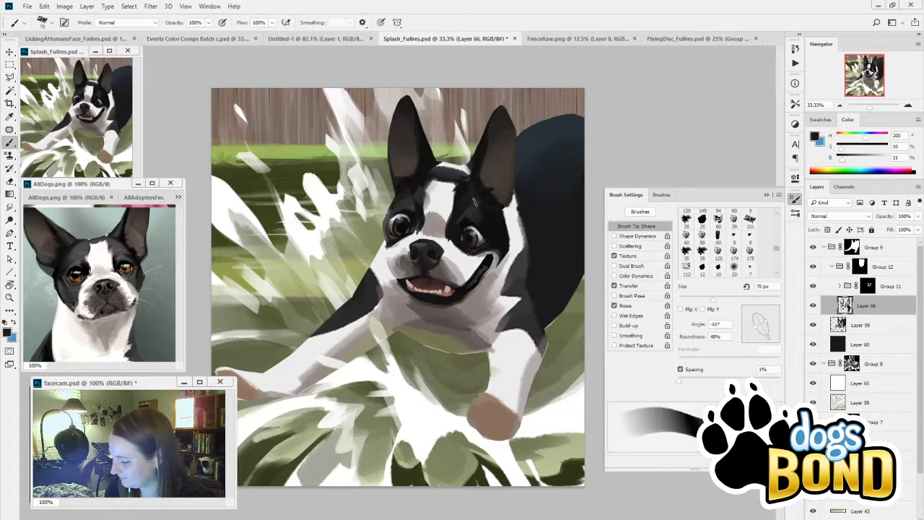
Step: Model the right-hand forehead with near-black of 6% and bluish dark grey of 19% brightness, enlarging the brush to 100 px
alt+click(455, 215)
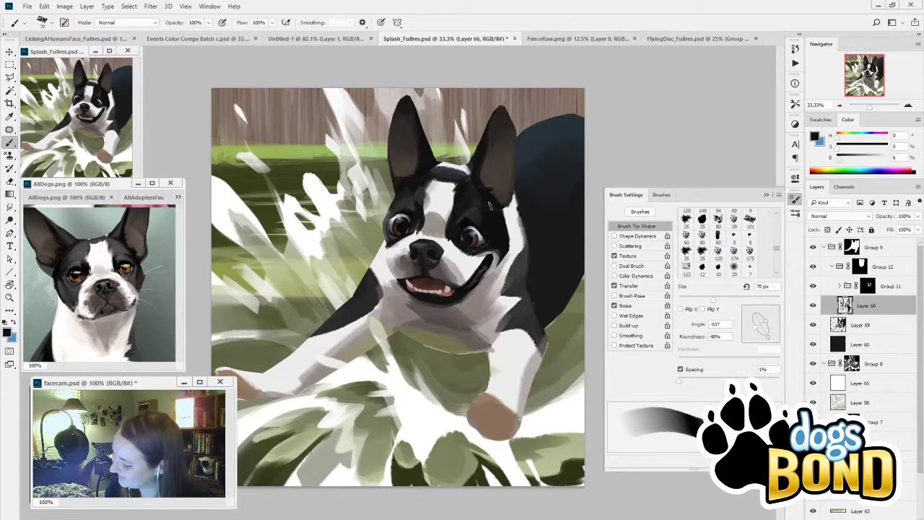
alt+click(473, 203)
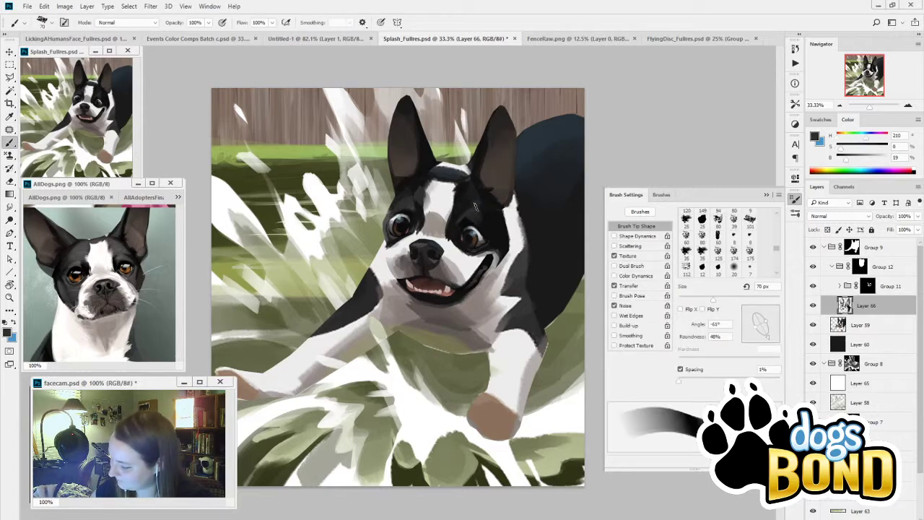
key(bracketright)
key(bracketright)
key(bracketright)
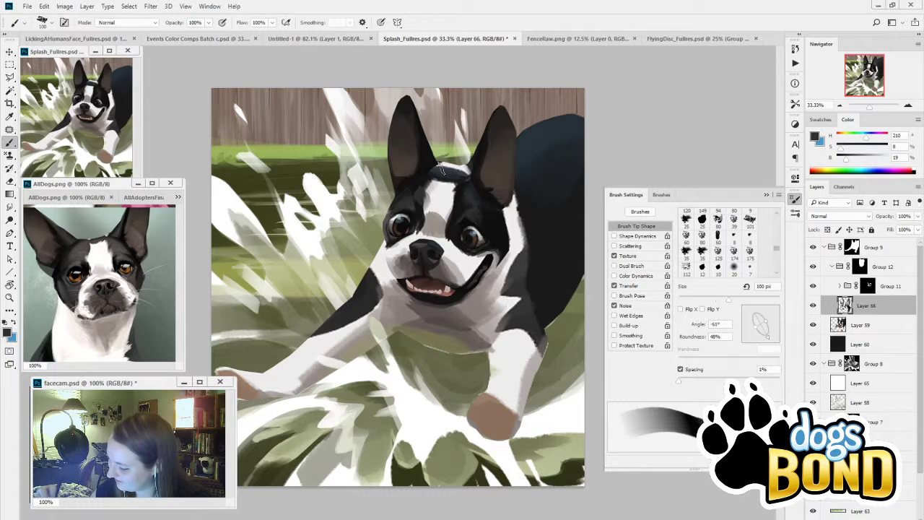
Step: Darken the fur between the right-hand ear and the blaze with near-black of 6% brightness, reducing the brush from 90 to 60 px
alt+click(484, 194)
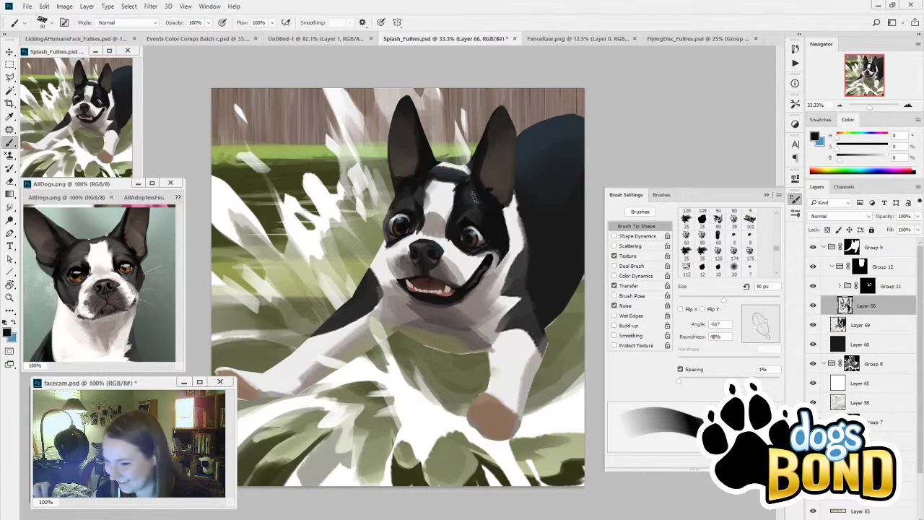
alt+click(487, 129)
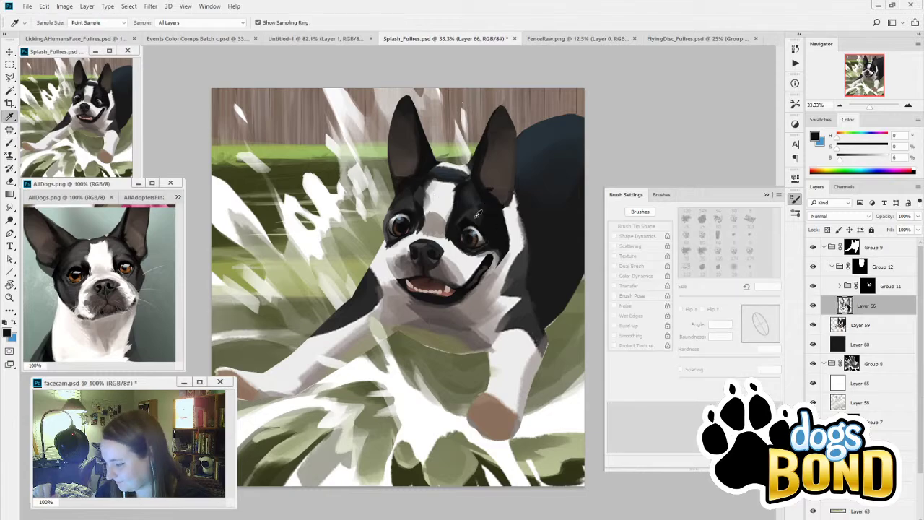
key(bracketleft)
key(bracketleft)
key(bracketleft)
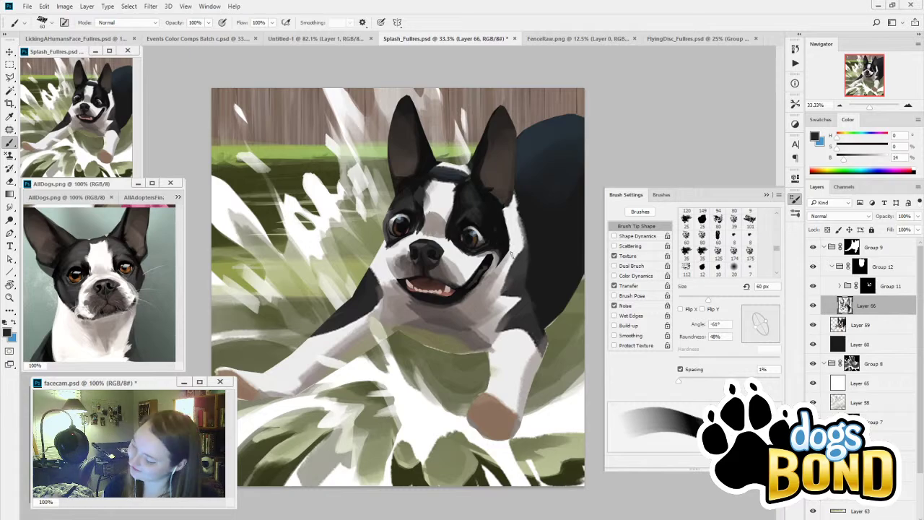
Step: Resample the dark grey above the right-hand eye at 15% brightness and smooth the brow with the 60 px brush
alt+click(478, 212)
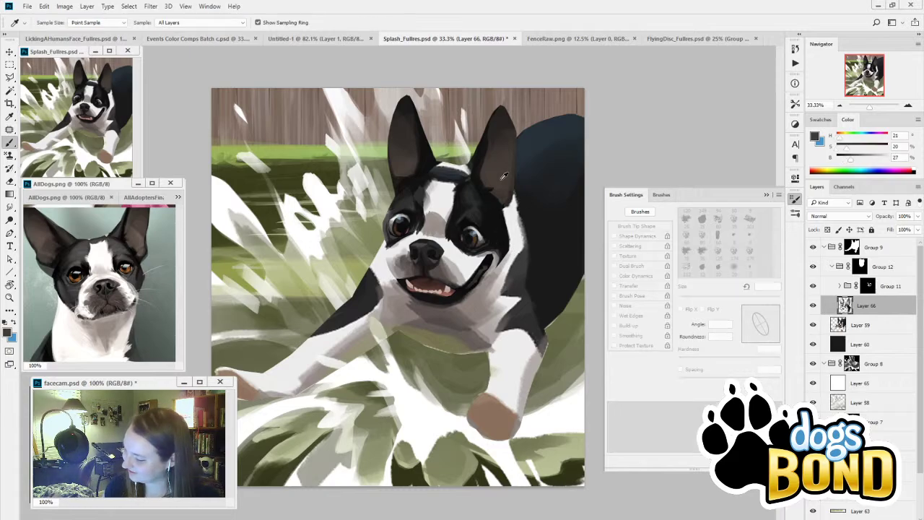
alt+click(482, 214)
alt+click(482, 214)
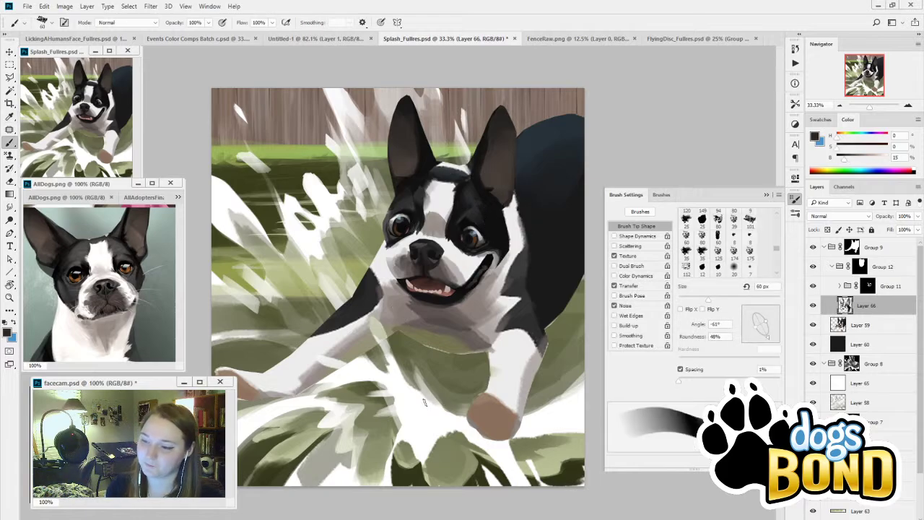
Step: Refine the fur above and beside the left-hand eye with sampled near-black and dark grey at 30 px
alt+click(413, 186)
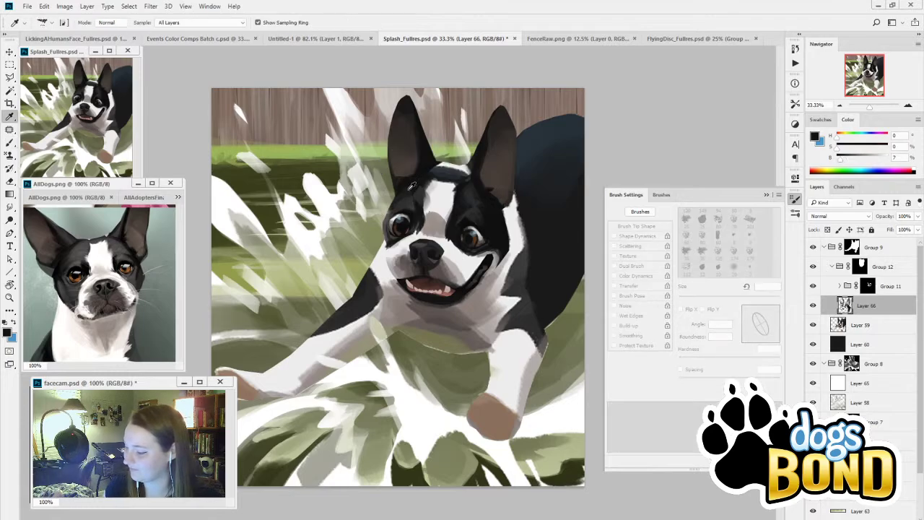
alt+click(411, 186)
key(bracketleft)
key(bracketleft)
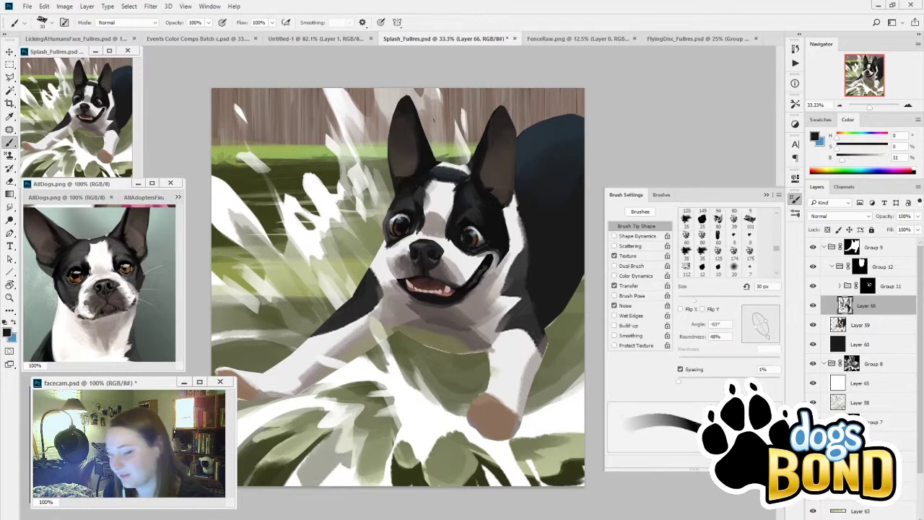
alt+click(391, 208)
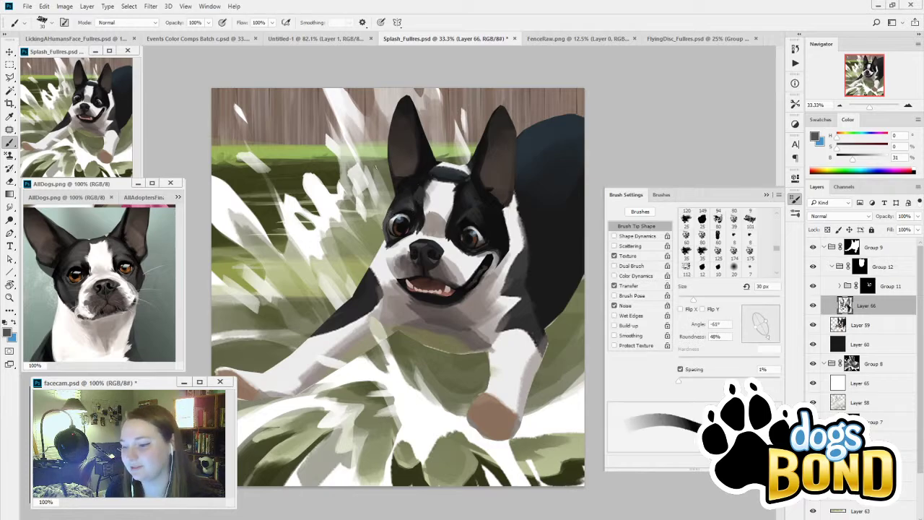
Step: Blend sampled warm grey and 93% light grey over the muzzle bridge at 70 px and set the brush angle to 35°
alt+click(444, 228)
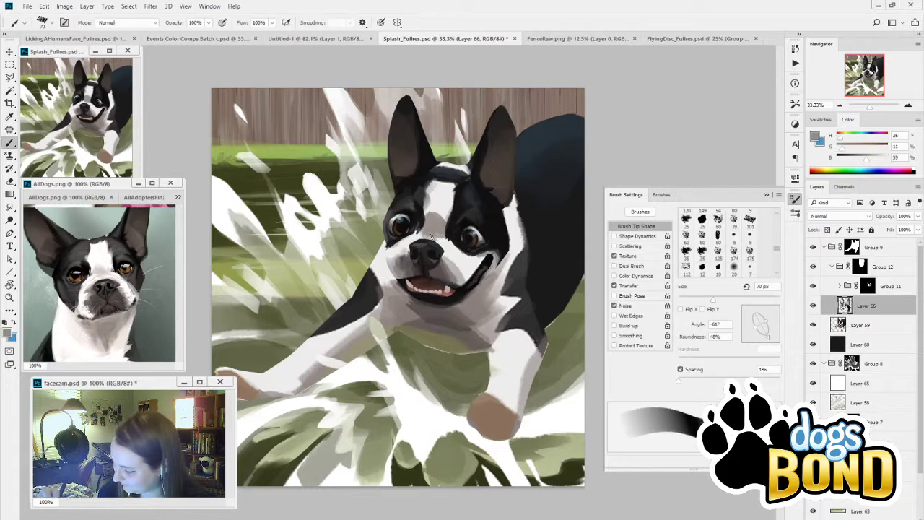
alt+click(451, 245)
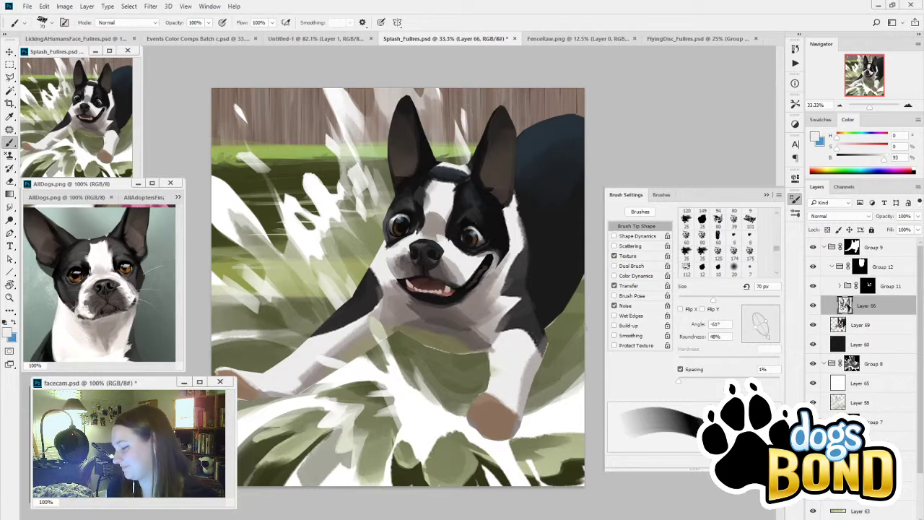
click(772, 310)
drag(772, 310, 776, 315)
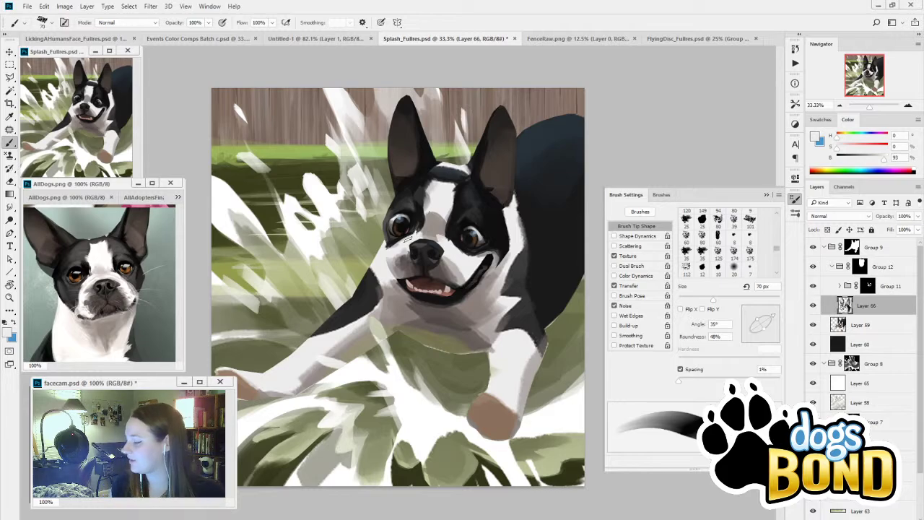
Step: Compare the head with and without the strokes on Layer 66
click(767, 194)
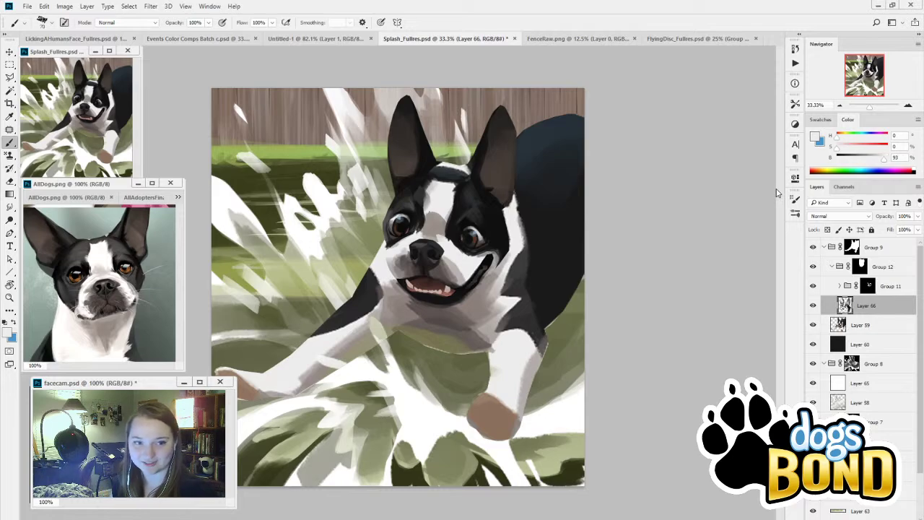
click(813, 306)
click(813, 306)
Step: Sample a dark grey with 14% brightness and touch up the brow above the right-hand eye with a 30 px brush
key(i)
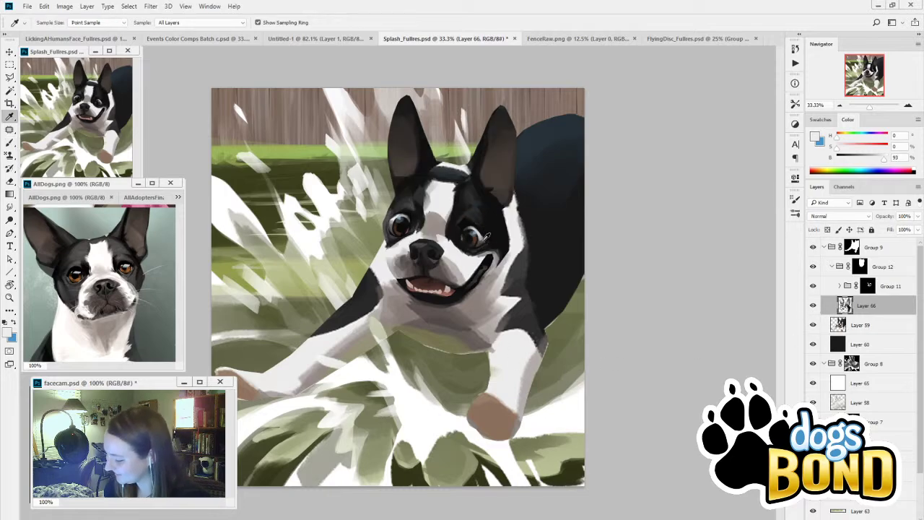
click(478, 211)
key(b)
key(bracketright)
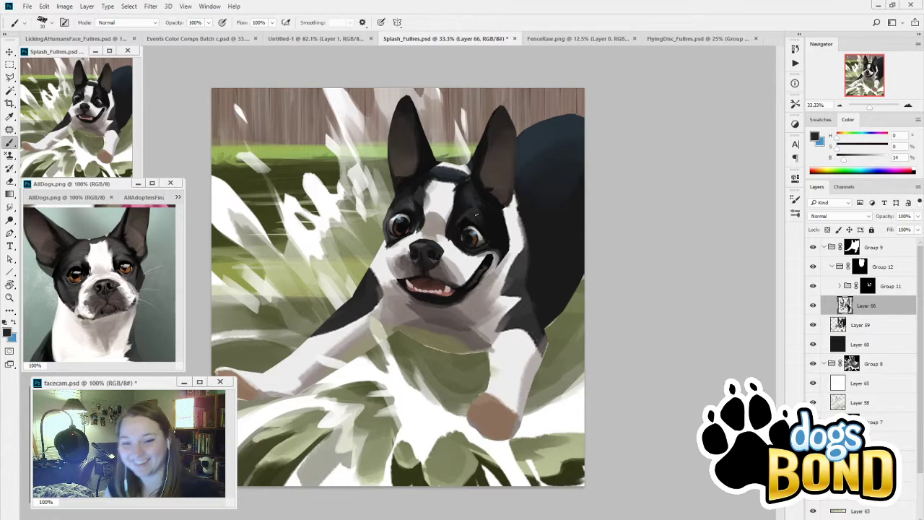
Step: Refine the fur around the left-hand eye with sampled greys of 31%, 9% and 6% brightness at 30 px
key(i)
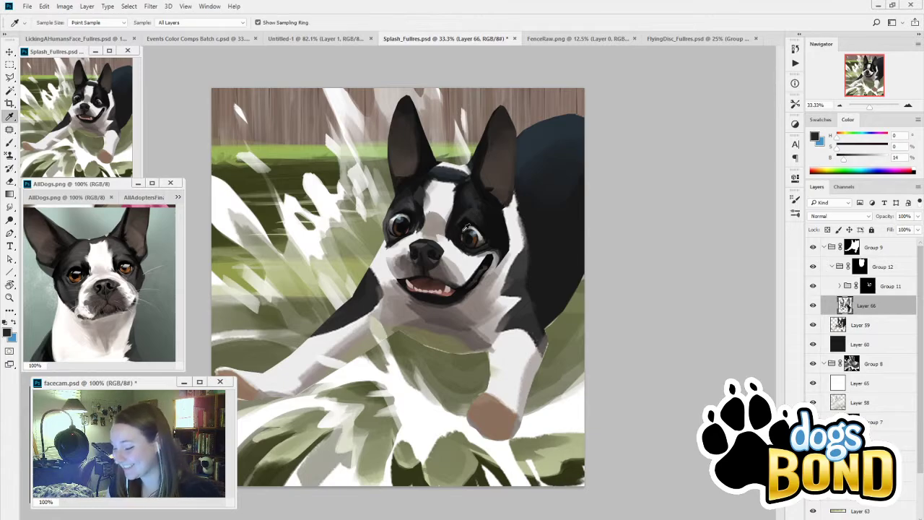
click(394, 216)
key(b)
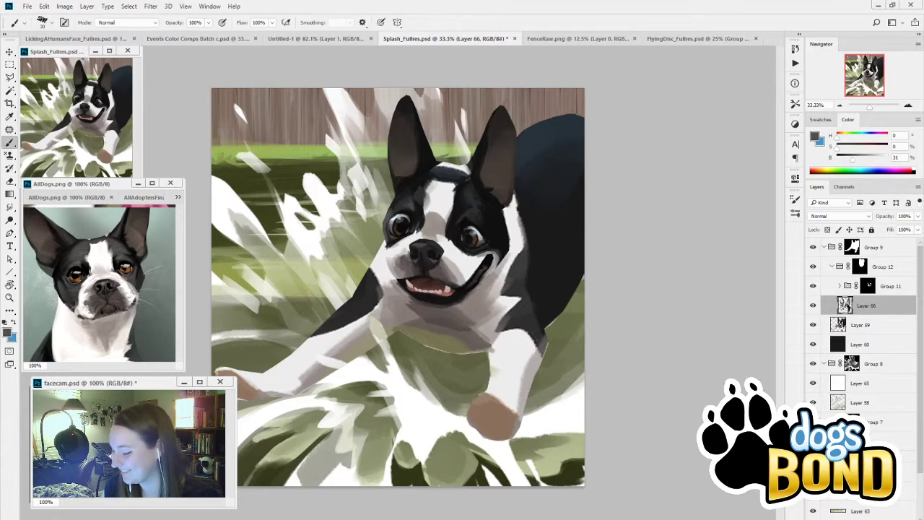
alt+click(395, 241)
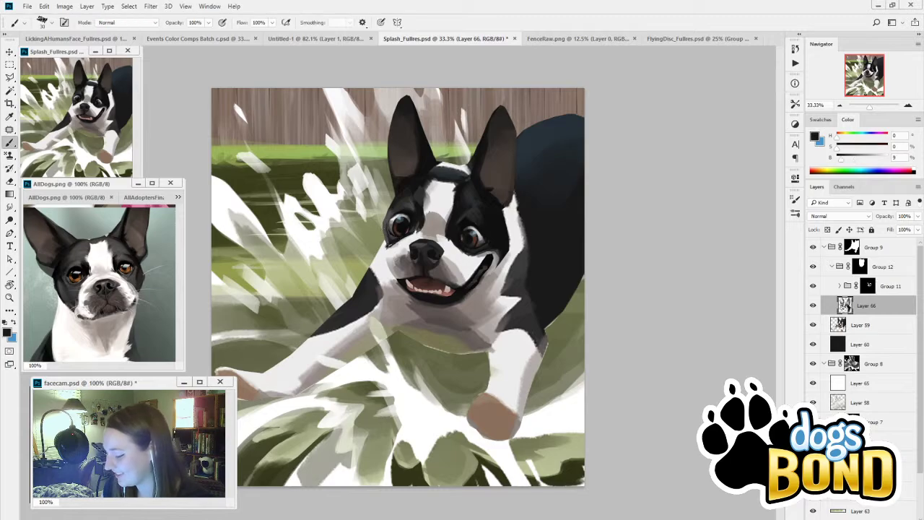
alt+click(422, 217)
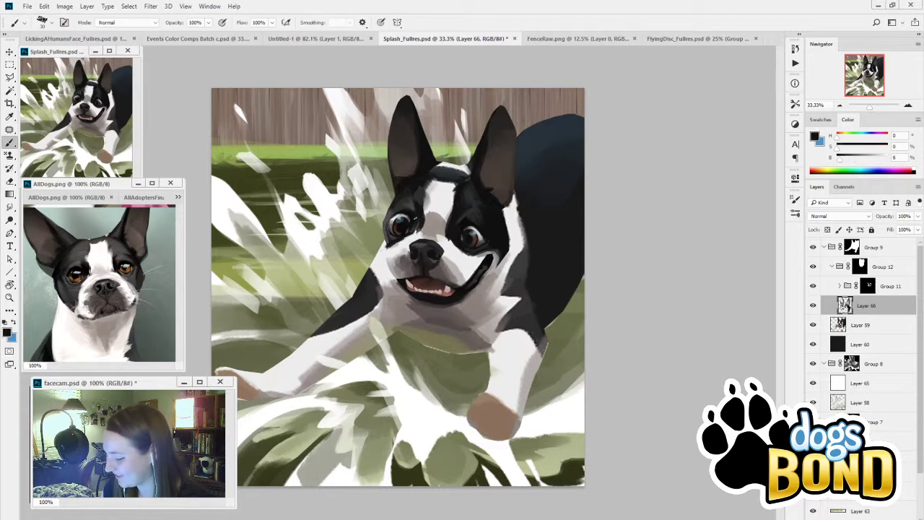
alt+click(417, 216)
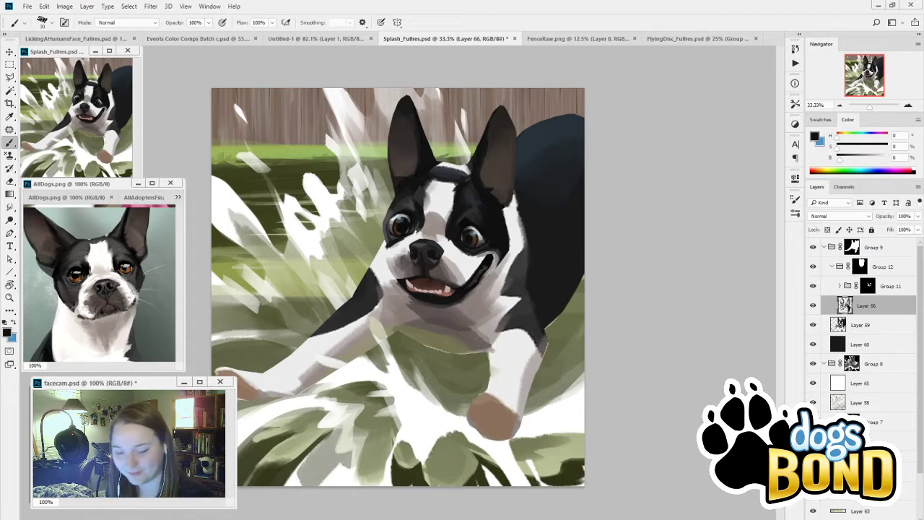
Step: Touch up the fur between the left-hand eye and the blaze with sampled 27% and 9% greys, and compare the head with and without Layer 66
key(alt)
key(alt)
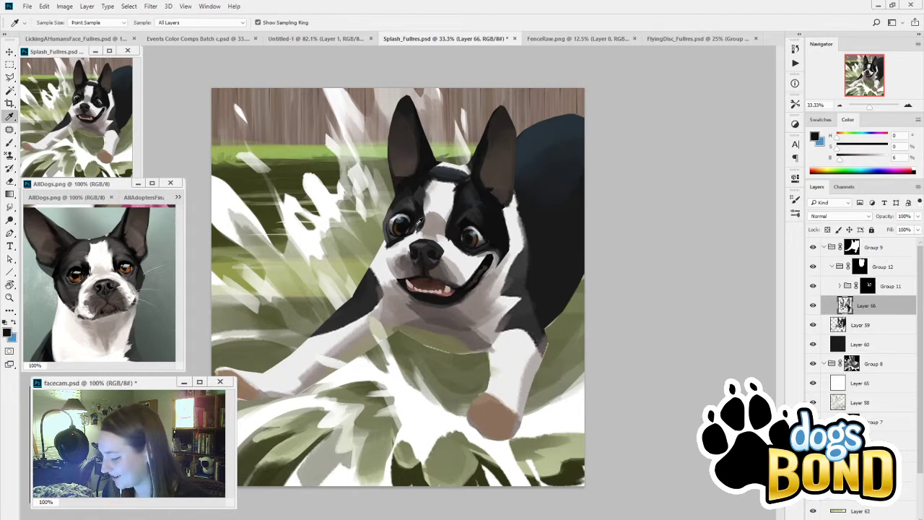
alt+click(418, 223)
alt+click(423, 202)
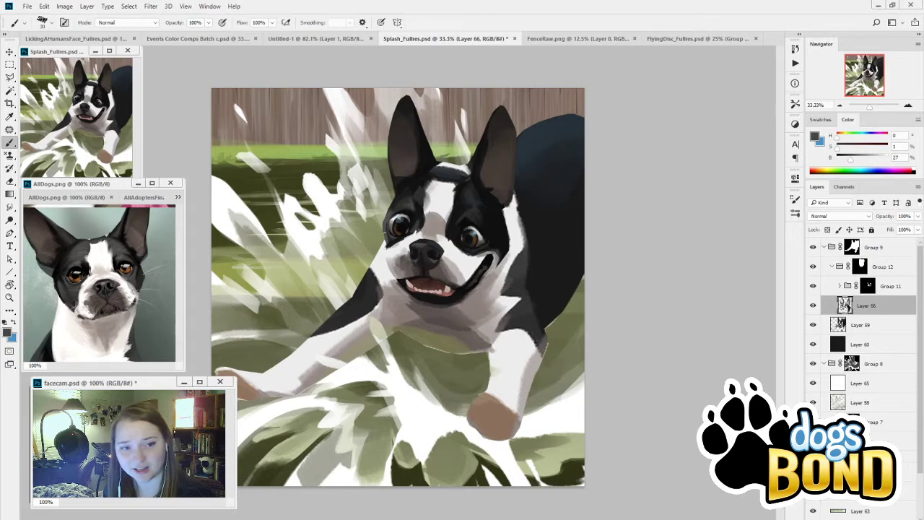
alt+click(422, 211)
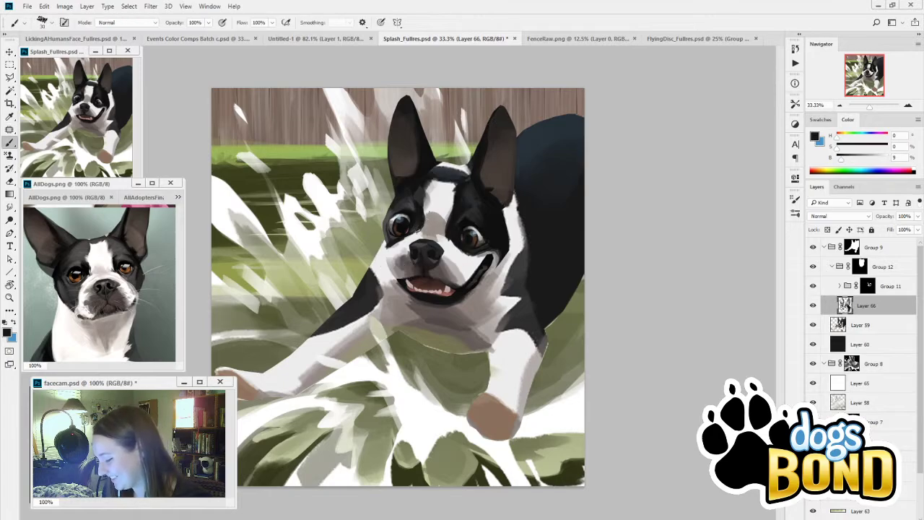
click(813, 306)
click(814, 306)
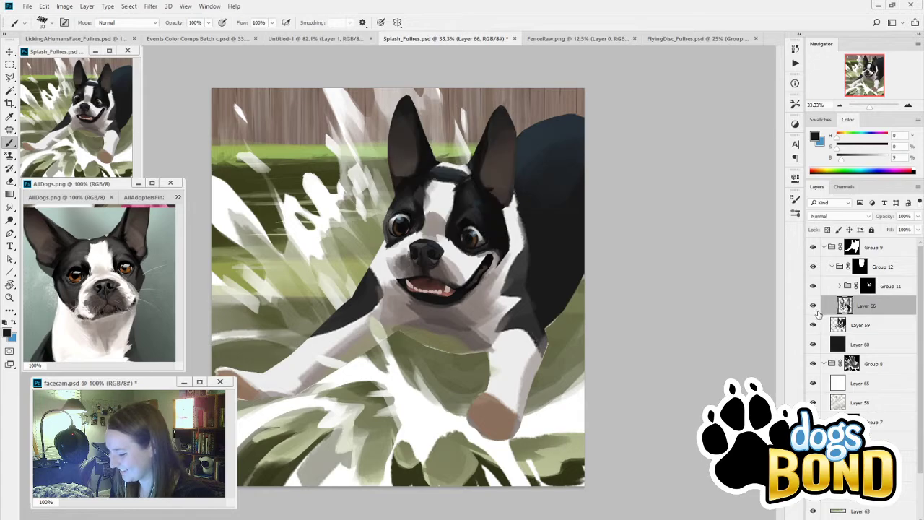
Step: Refine the fur above the left-hand eye with sampled 11%, 22% and 15% greys at 25 px, and sample the background's dark green
key(alt)
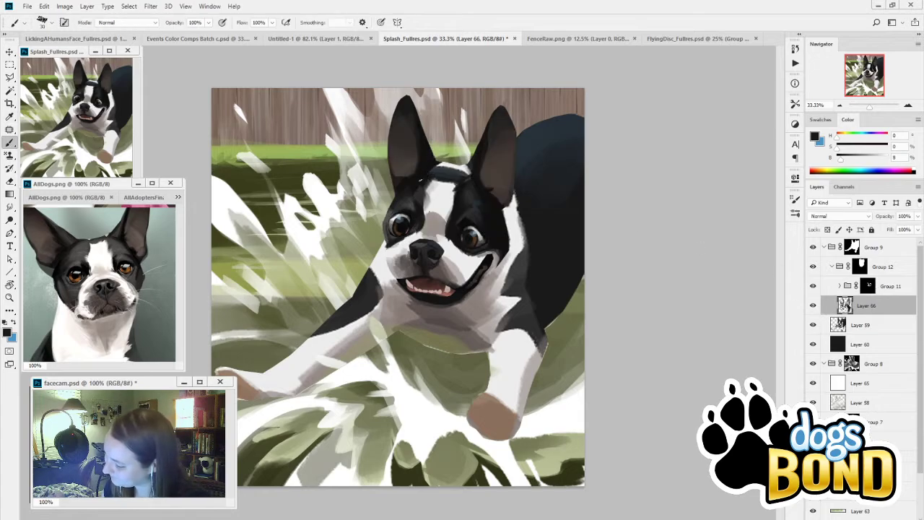
alt+click(401, 198)
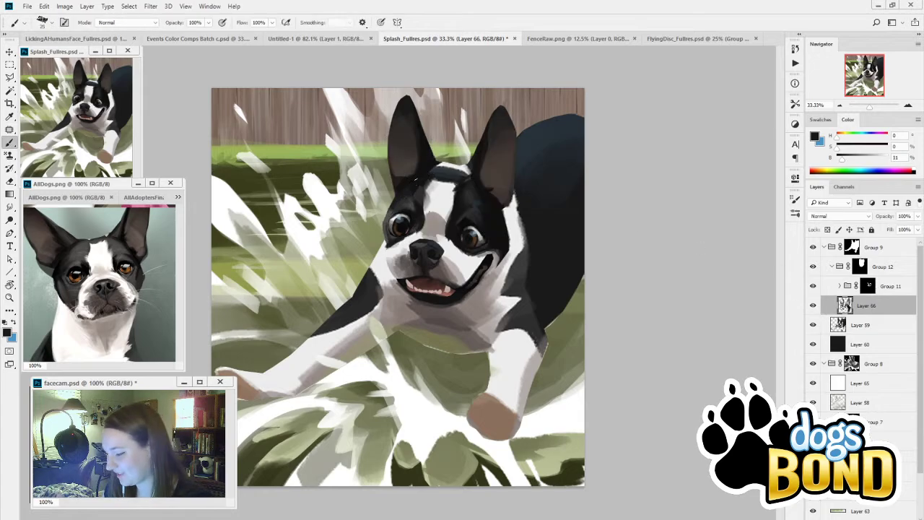
alt+click(408, 183)
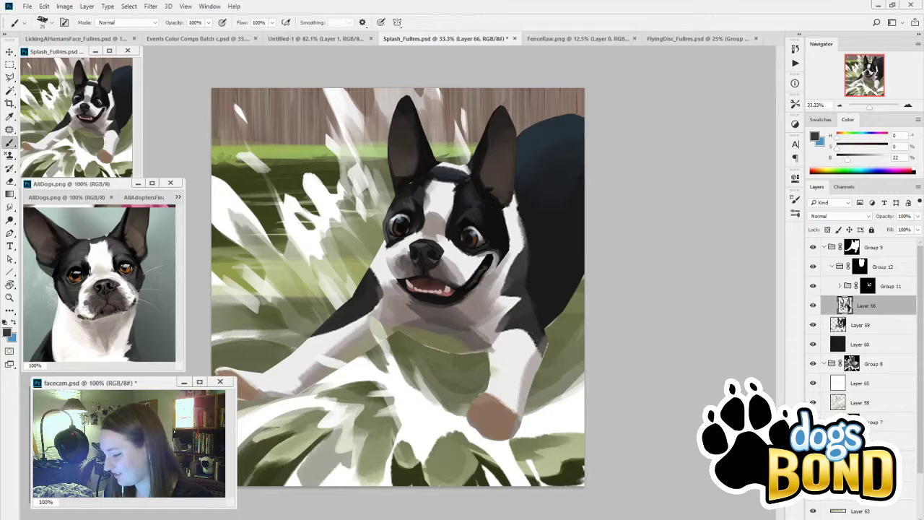
alt+click(412, 182)
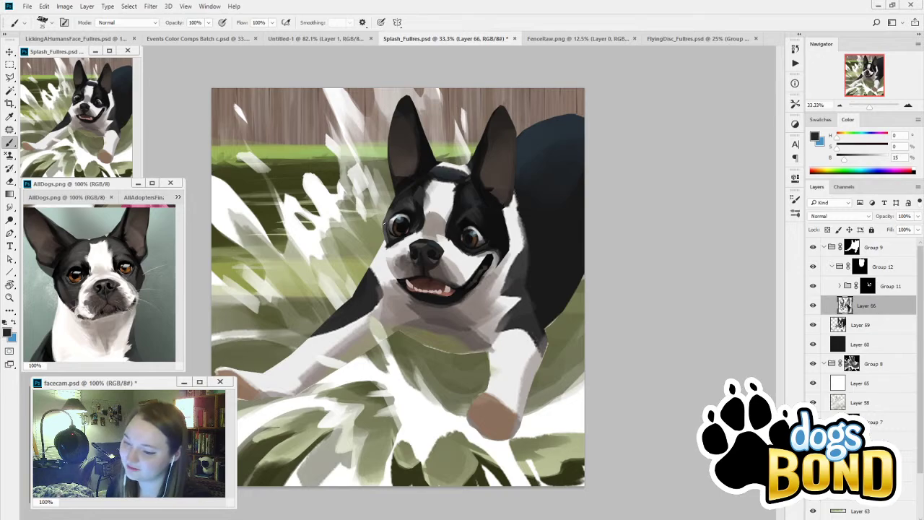
alt+click(386, 193)
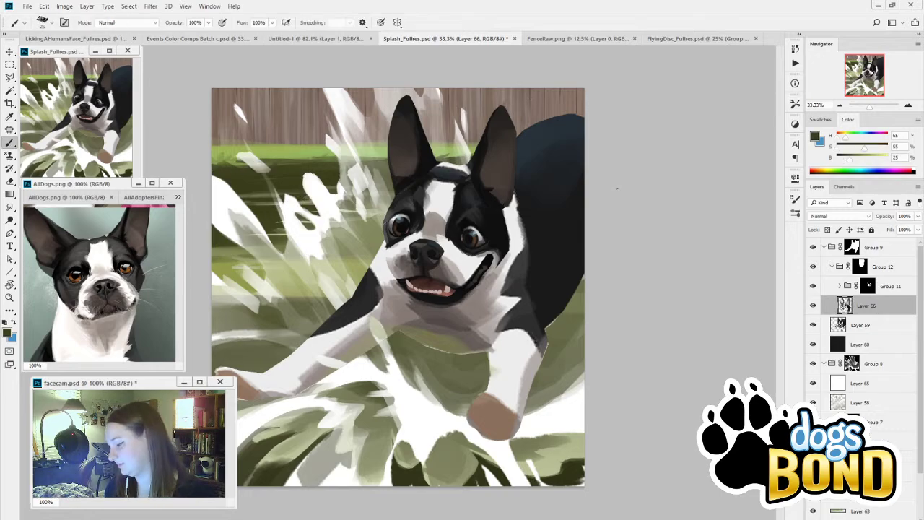
alt+click(283, 170)
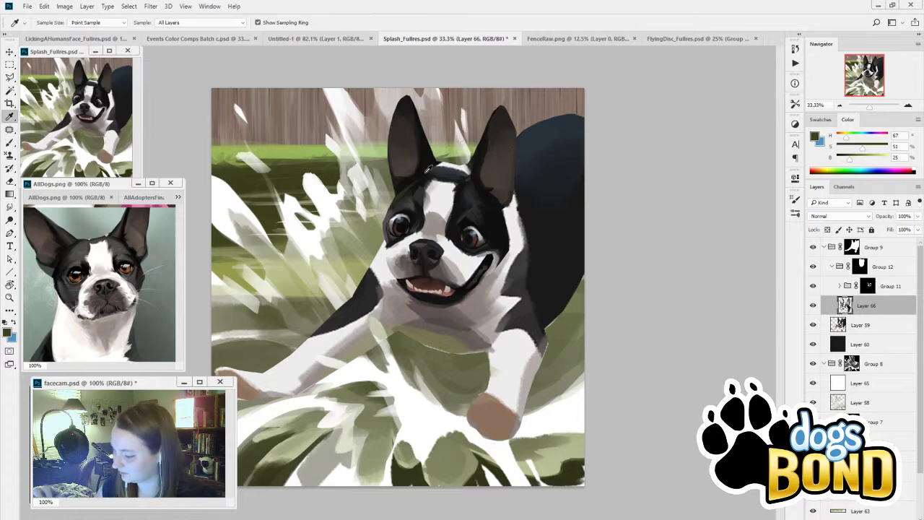
Step: Blend the base of the left-hand ear into the head with sampled warm dark greys and a near-black of 6% brightness, starting at 50 px
alt+click(403, 184)
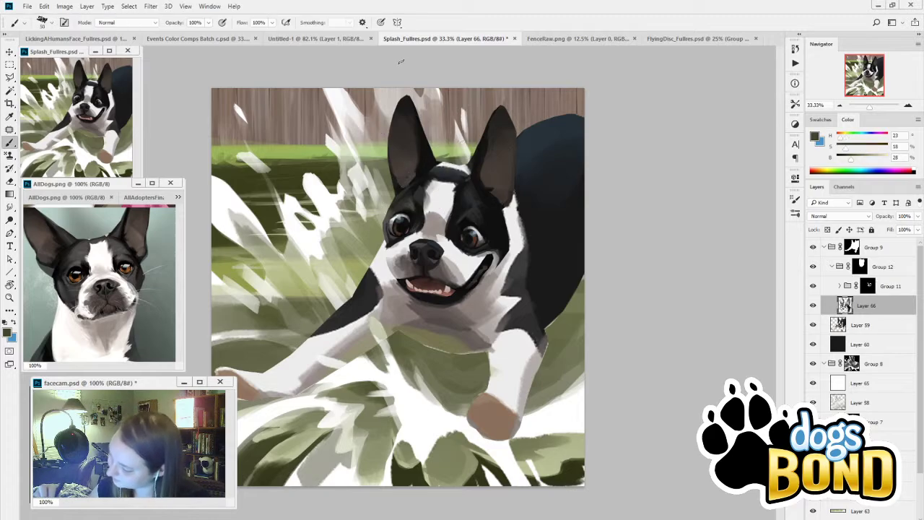
alt+click(403, 168)
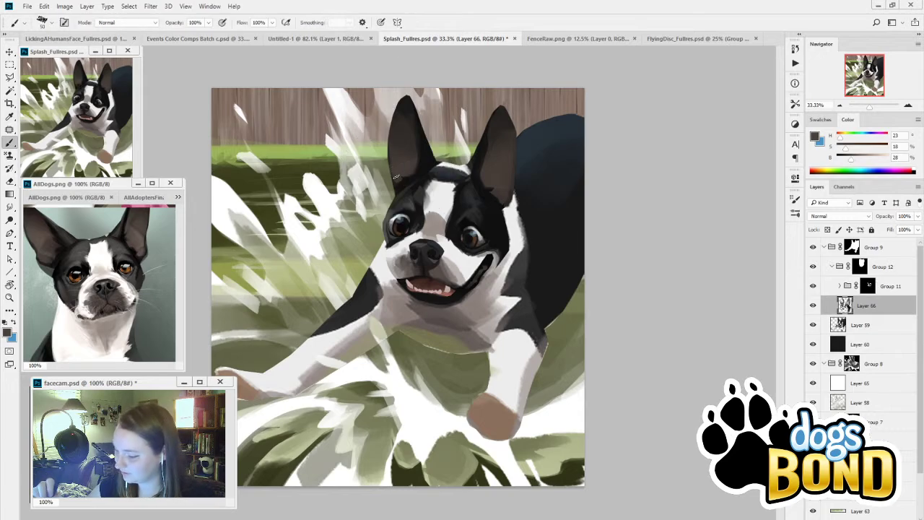
drag(407, 175, 416, 181)
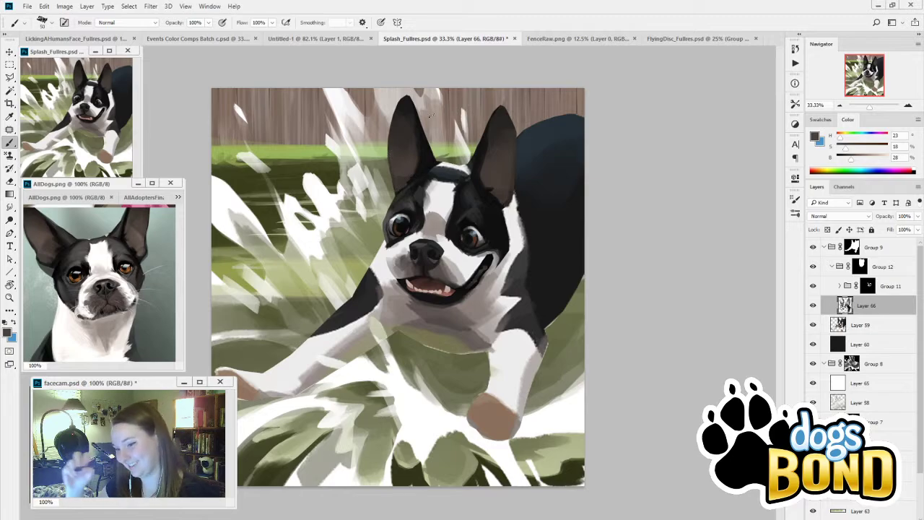
alt+click(396, 184)
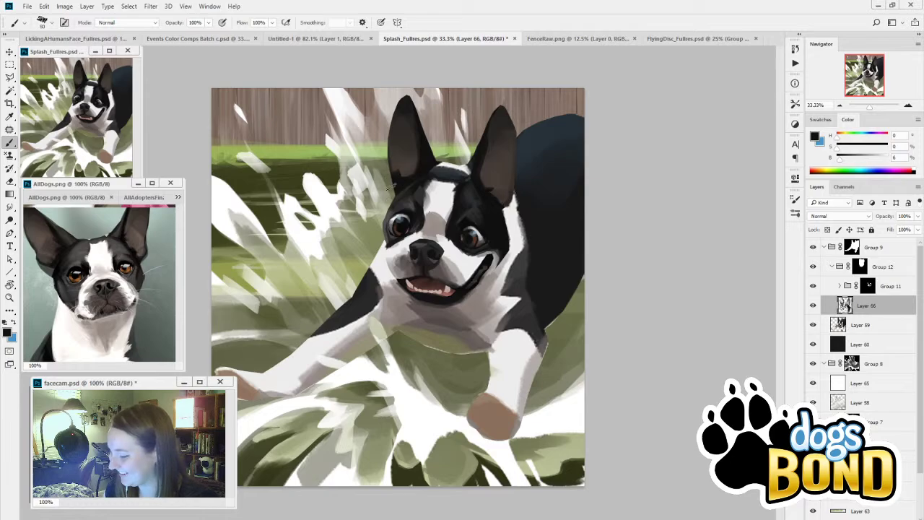
alt+click(402, 155)
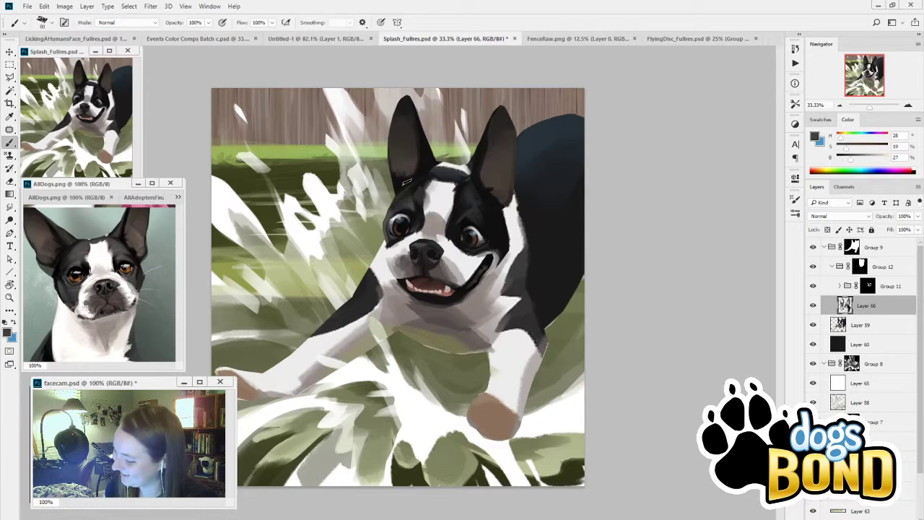
alt+click(404, 194)
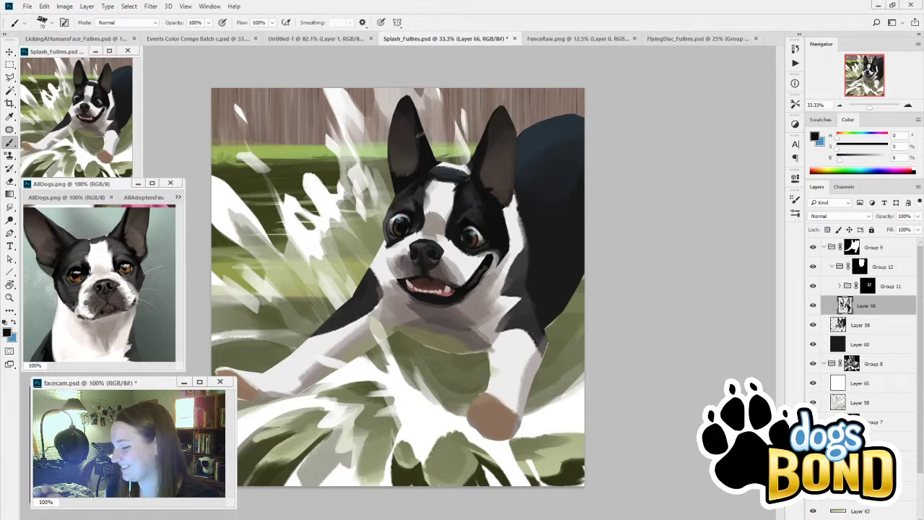
Step: Shade the left-hand ear's inner surface with sampled warm dark grey of 26% brightness at 250 px and near-black of 7% at 90 px
alt+click(414, 133)
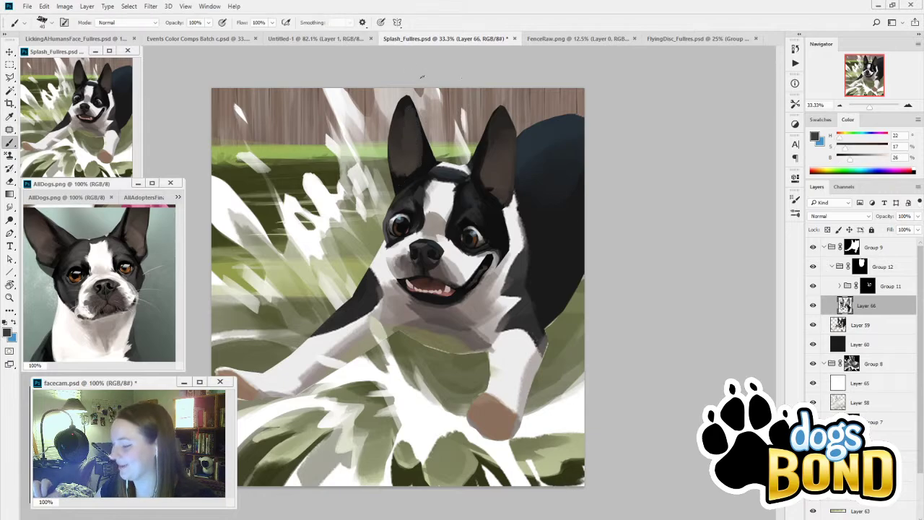
key(ctrl+z)
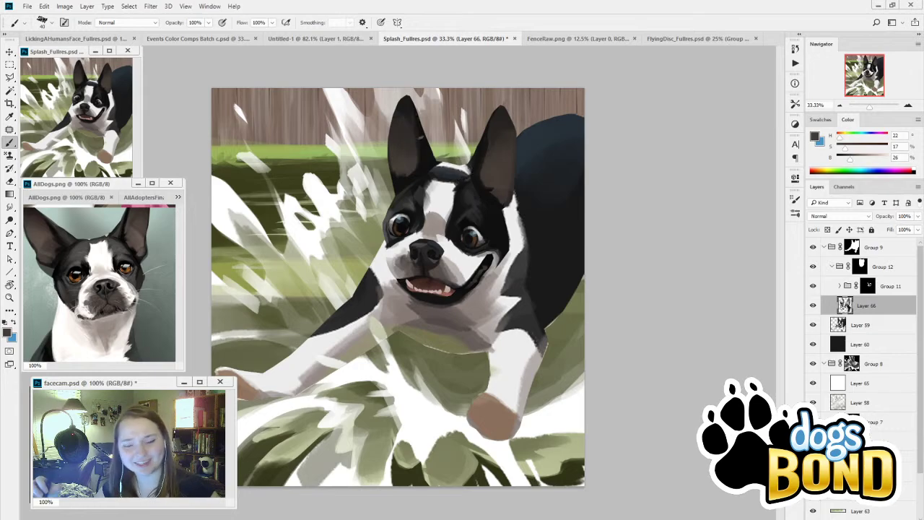
alt+click(394, 125)
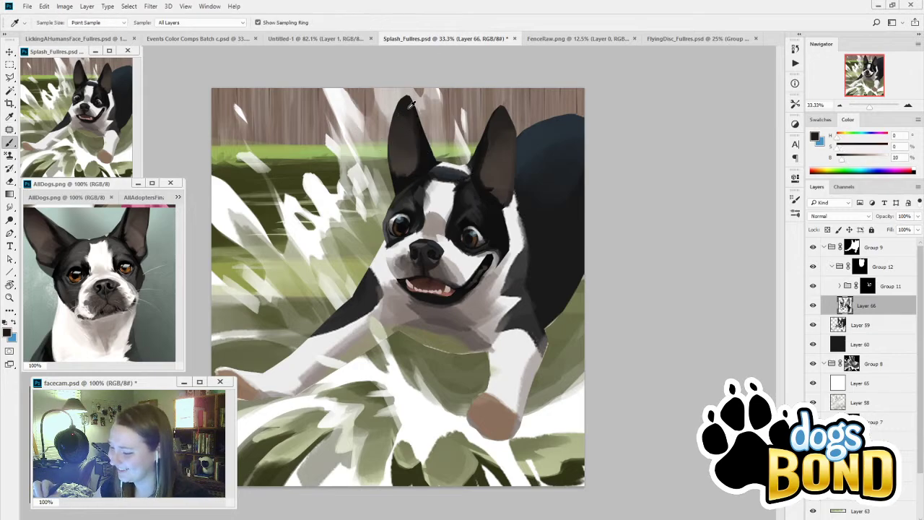
alt+click(405, 159)
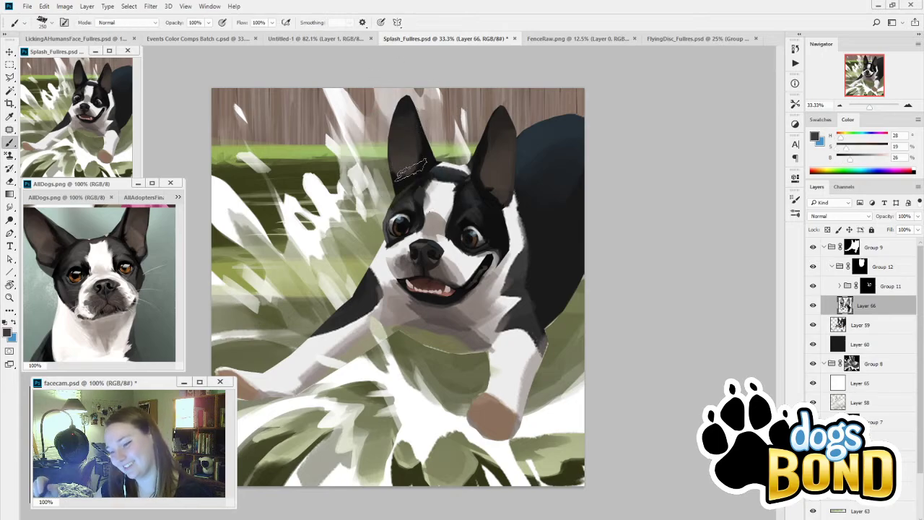
alt+click(437, 163)
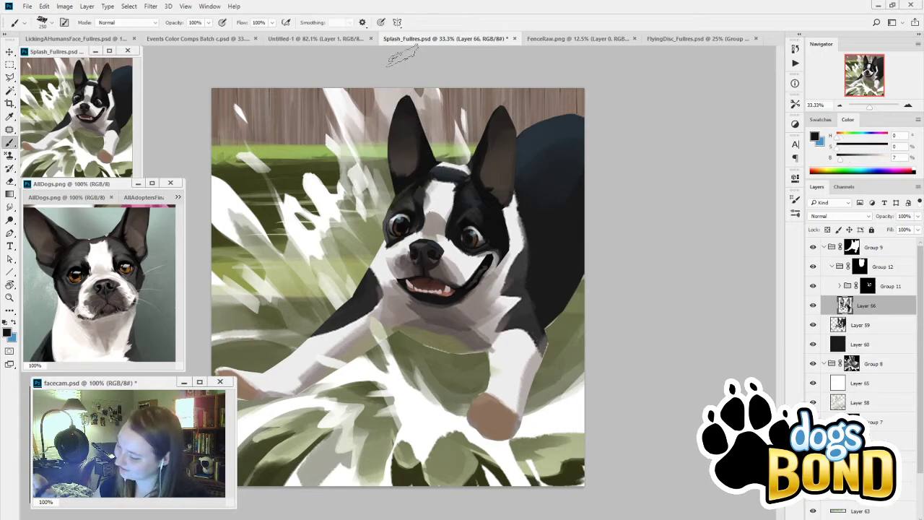
key(bracketleft)
key(bracketleft)
key(bracketleft)
key(bracketleft)
key(bracketleft)
key(bracketleft)
key(bracketleft)
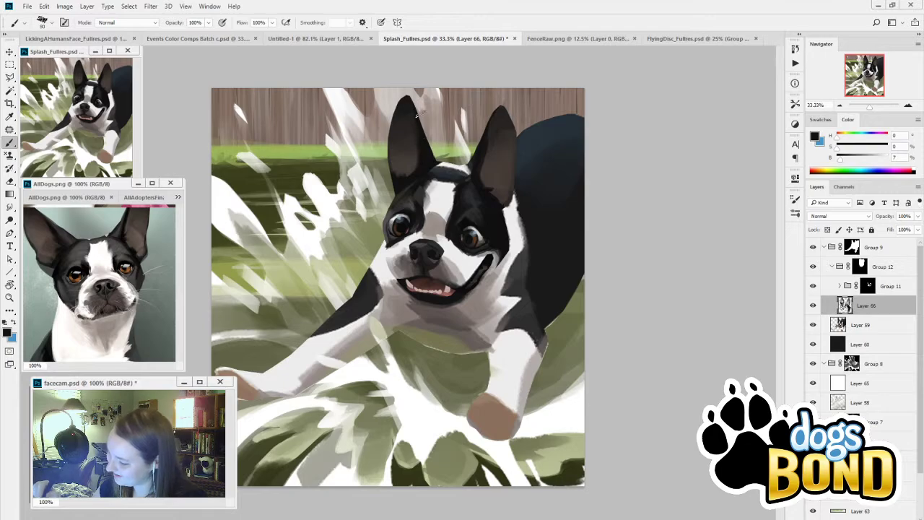
Step: Set the brush angle to -5° and darken the crown between the ears with sampled 11% dark grey at 200 px
click(795, 204)
key(alt)
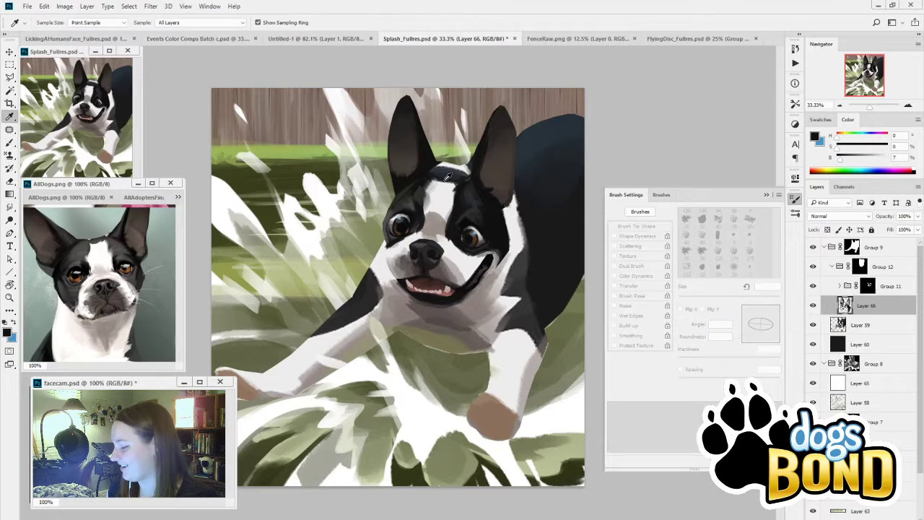
alt+click(445, 179)
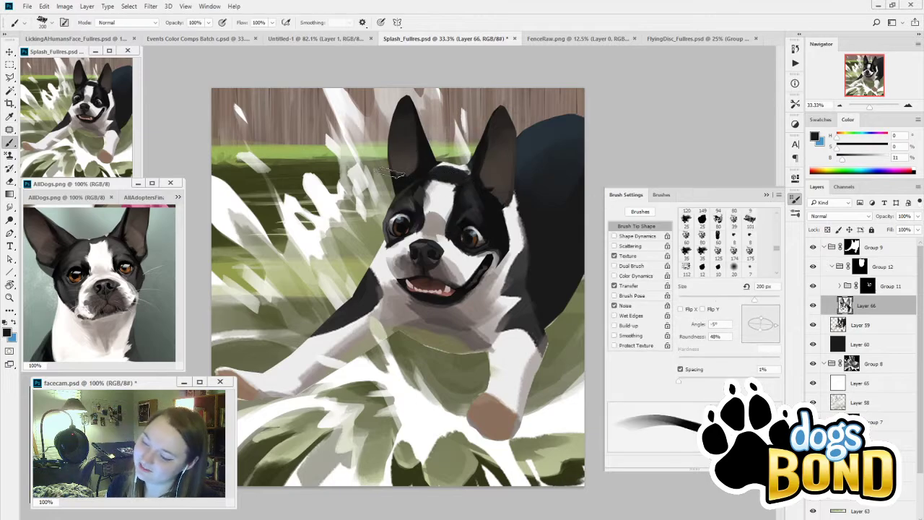
Step: Refine the edges of the white blaze with sampled warm grey of 60% brightness and 93% light grey at 35 px
alt+click(437, 186)
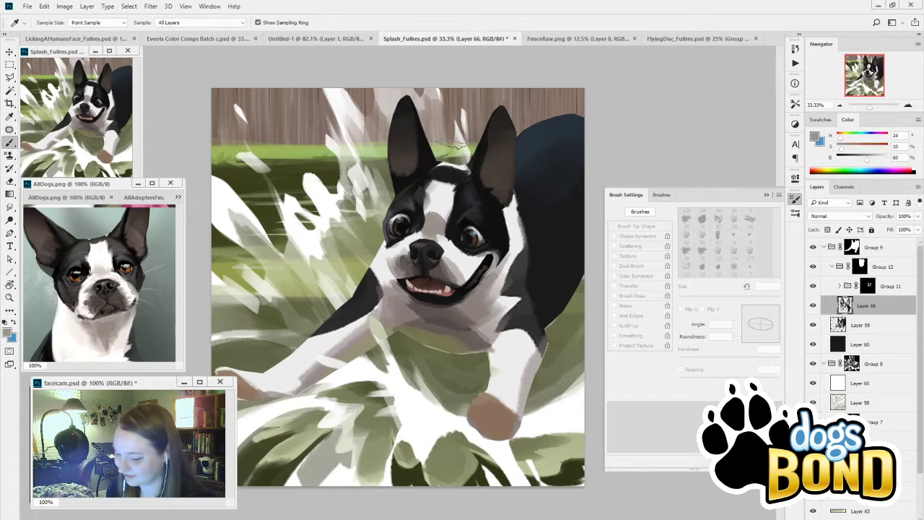
alt+click(442, 197)
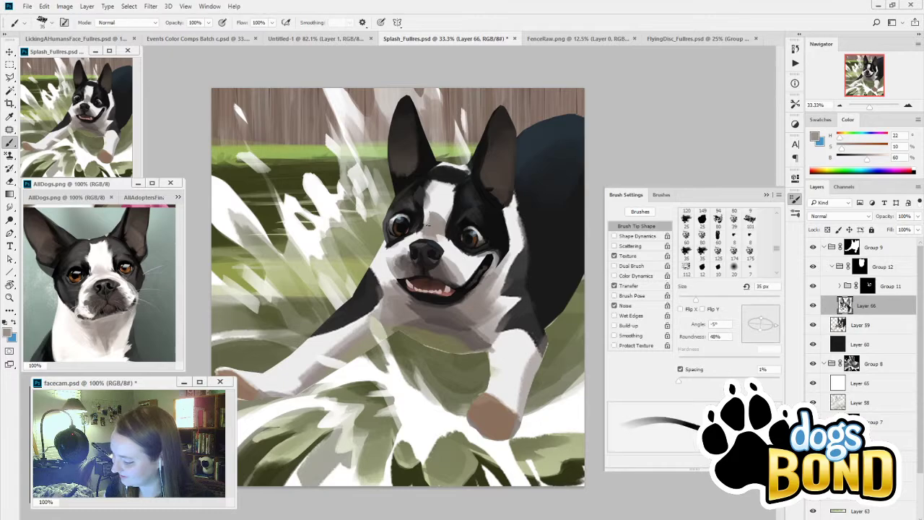
alt+click(446, 215)
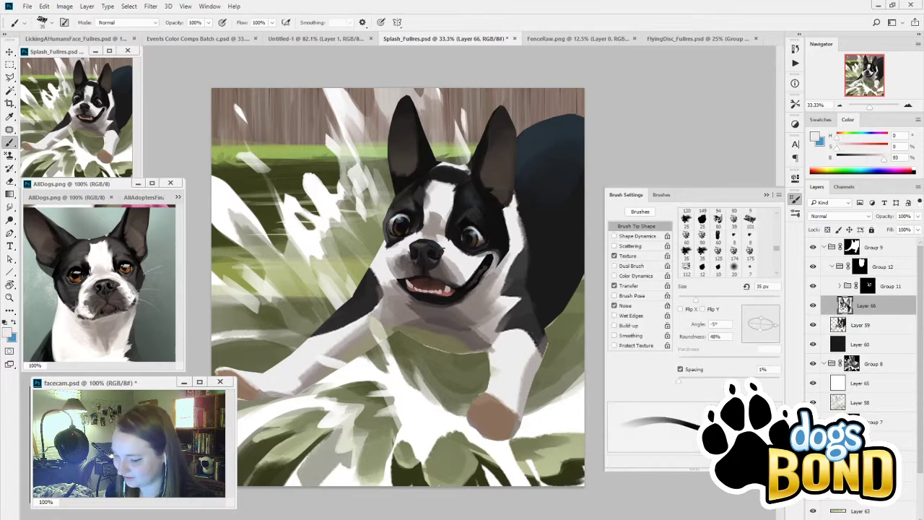
alt+click(433, 221)
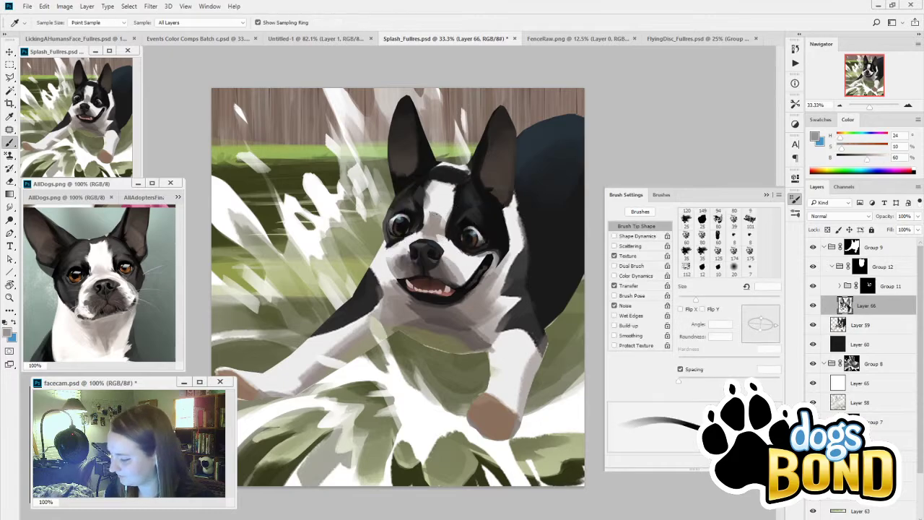
Step: Soften the white blaze with the 60% warm grey at 150 px and sampled 93% light grey at 35 px
key(bracketright)
key(bracketright)
key(bracketright)
key(bracketright)
key(bracketright)
key(bracketright)
key(bracketright)
key(bracketright)
key(bracketright)
key(bracketright)
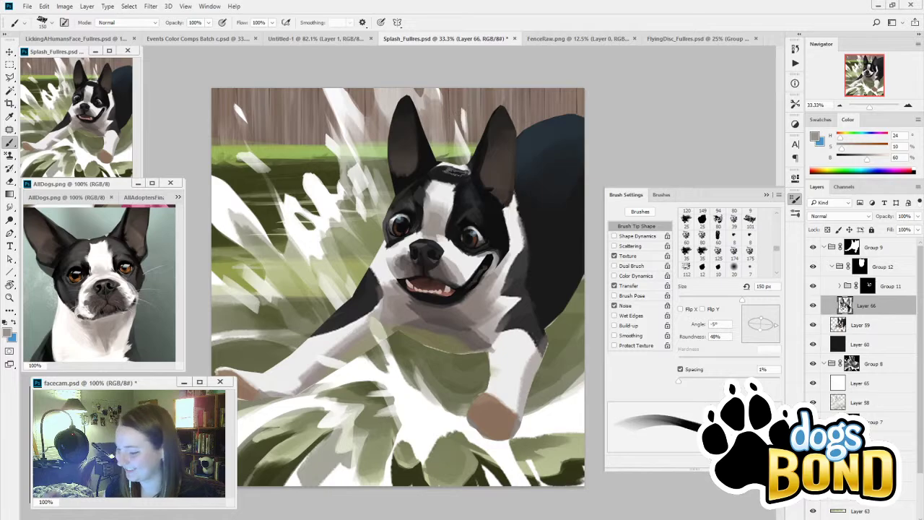
key(alt)
alt+click(453, 205)
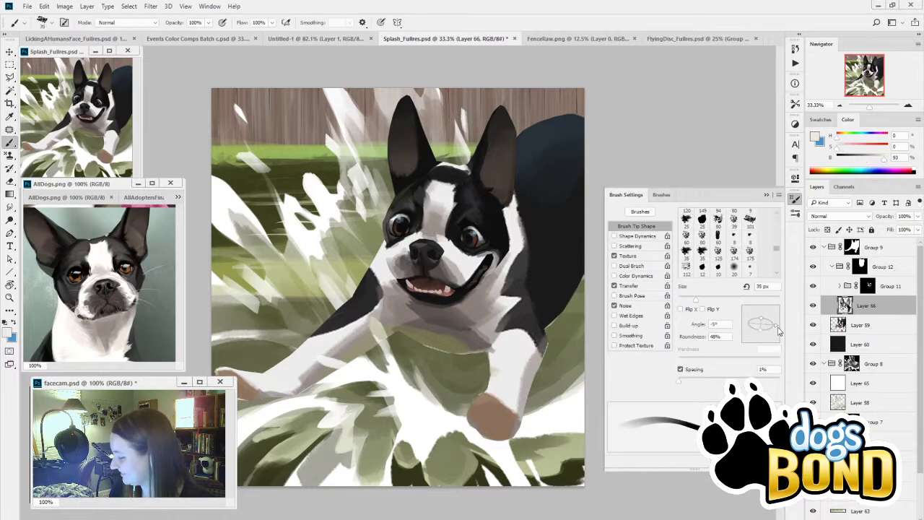
Step: Set the brush angle to -83° and refine the blaze's edges with 93% light grey and sampled 7% near-black at 90 px
drag(778, 330, 762, 344)
key(bracketright)
key(bracketright)
key(bracketright)
key(bracketright)
key(bracketright)
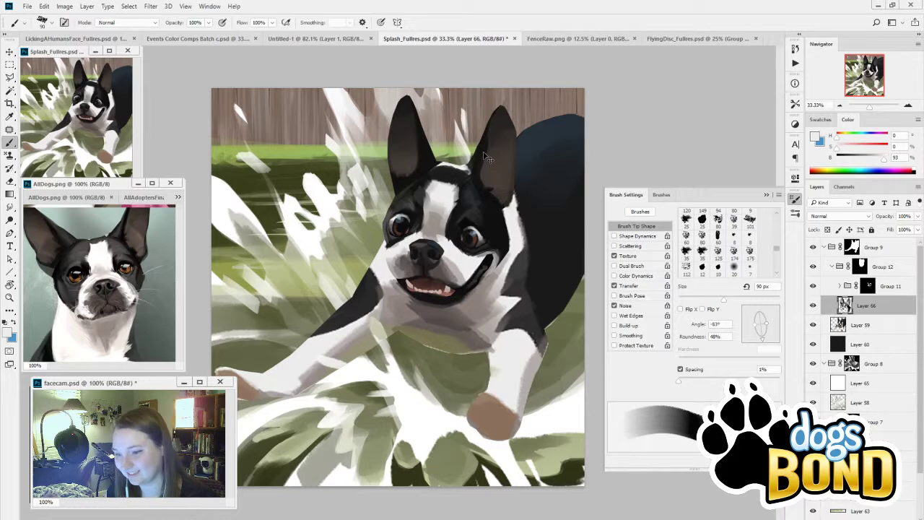
alt+click(465, 193)
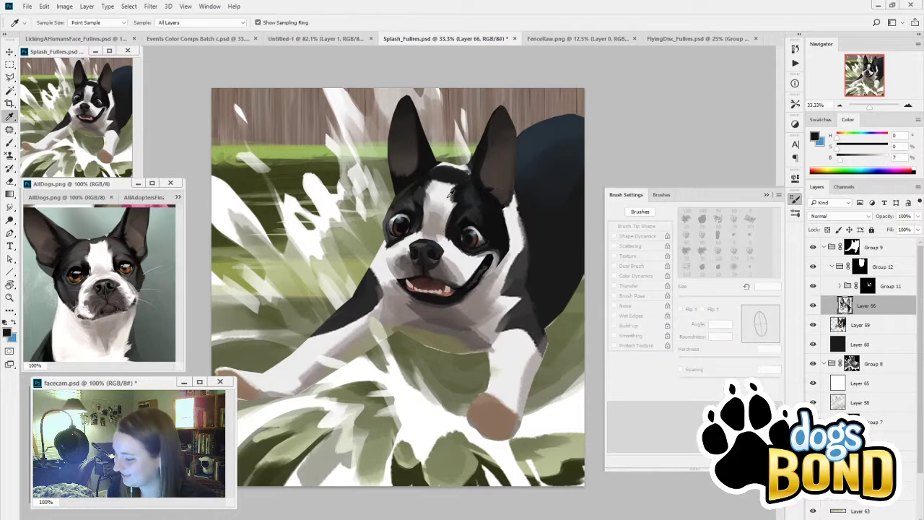
alt+click(468, 160)
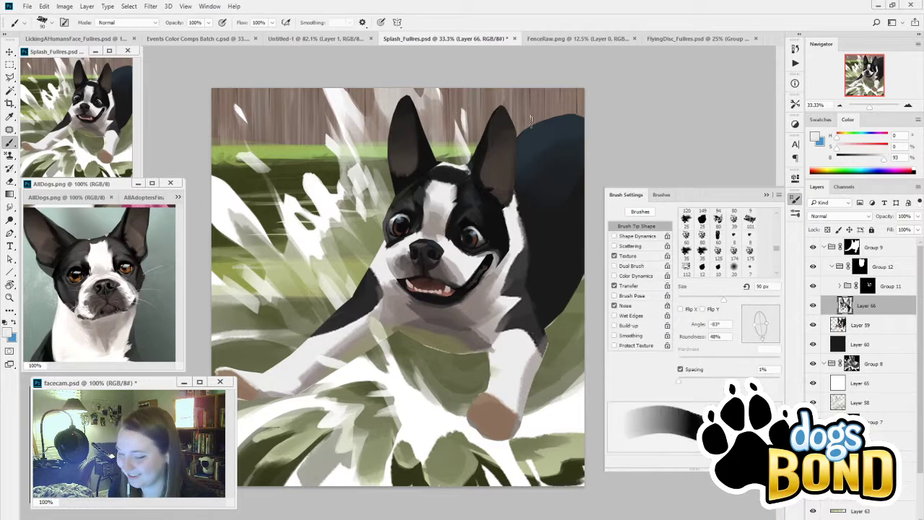
alt+click(467, 193)
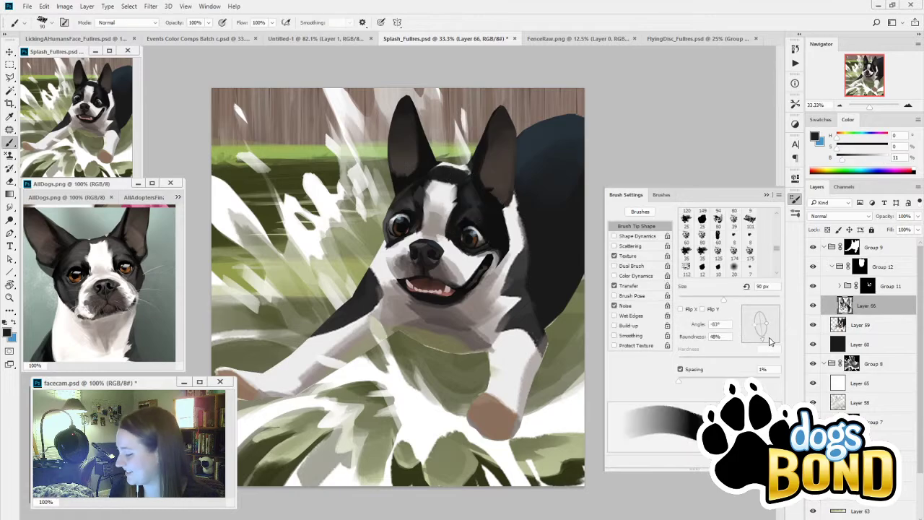
Step: Set the brush angle to -15° and rework the brow and blaze with sampled 11% and 9% dark greys at 125 px and 93% light grey
drag(766, 337, 775, 327)
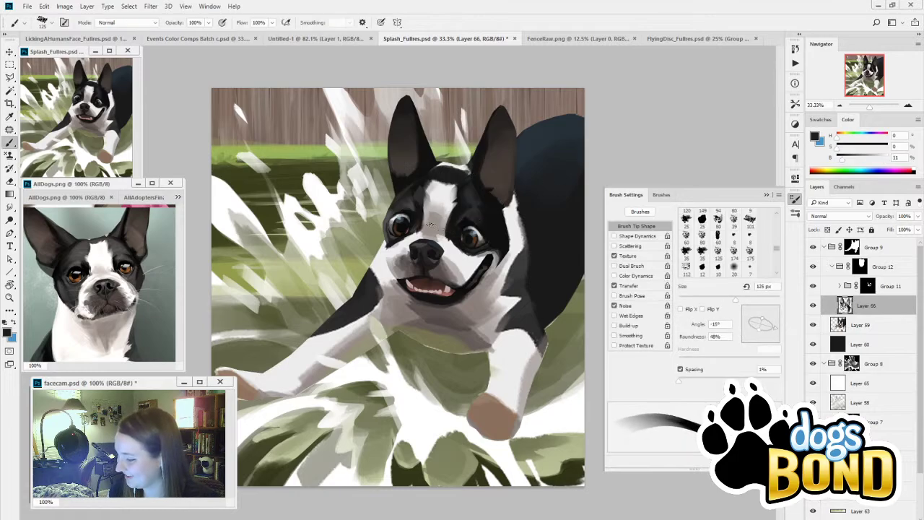
alt+click(466, 170)
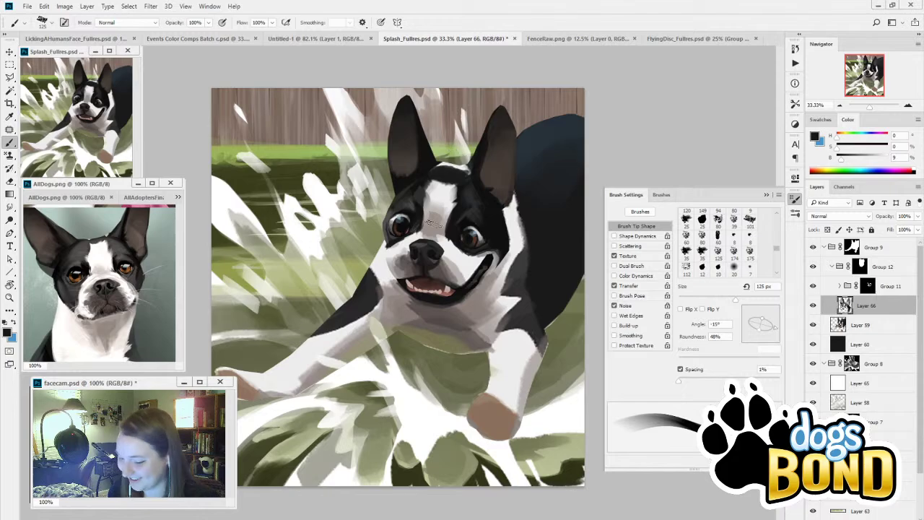
alt+click(453, 248)
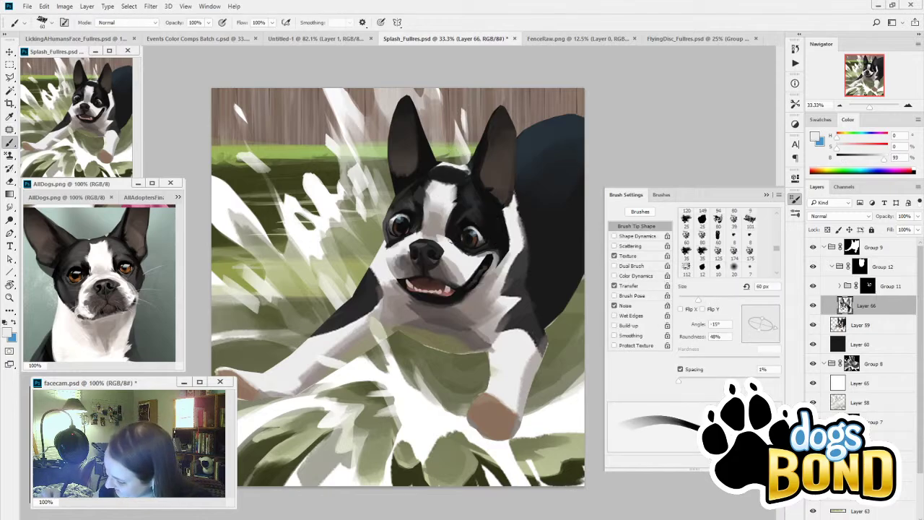
alt+click(450, 233)
alt+click(449, 237)
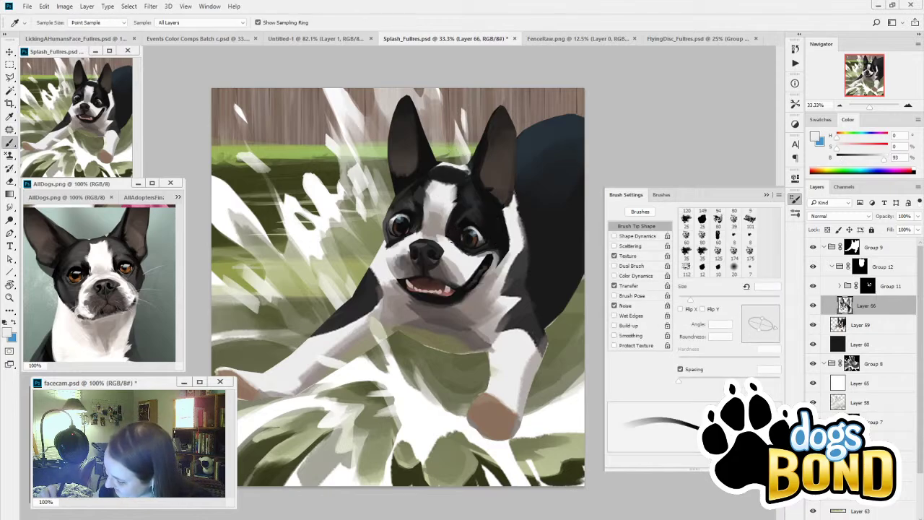
key(bracketright)
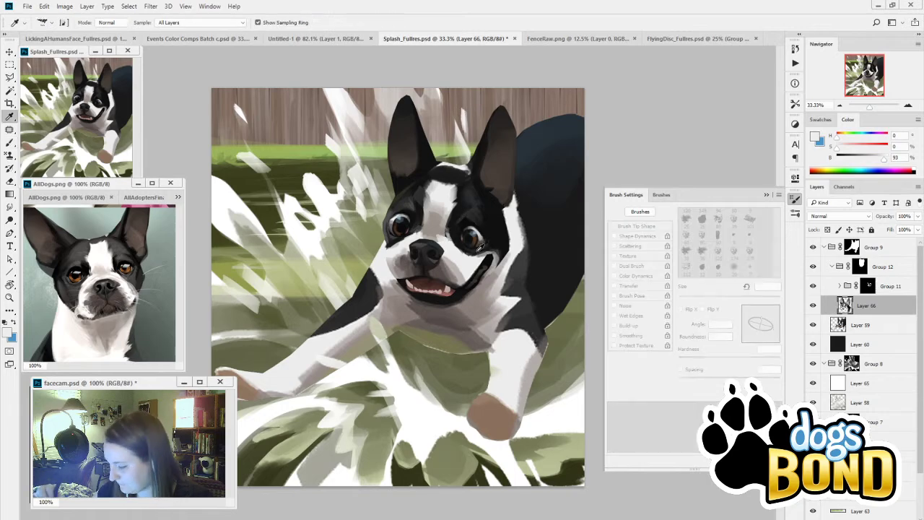
Step: Define the black fur edge below the right-hand eye with sampled 7% near-black, 33% warm dark grey and 57% grey at 45 px
alt+click(464, 246)
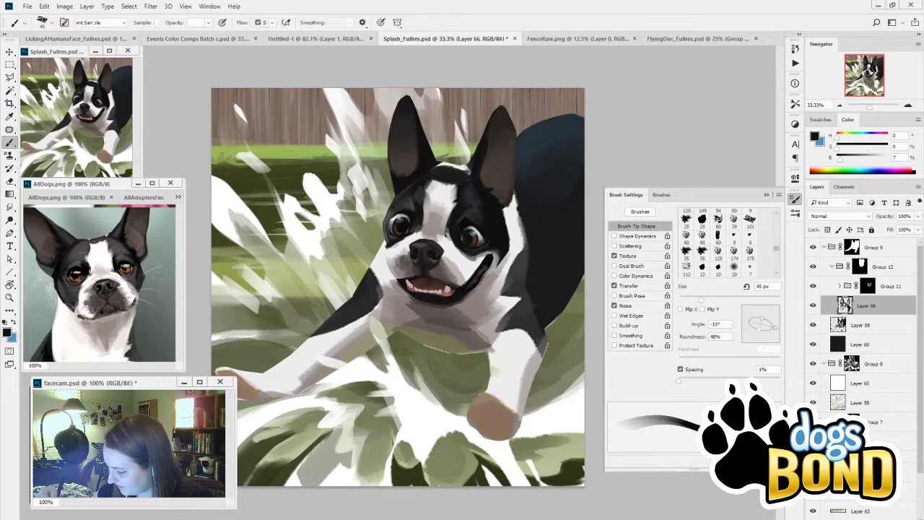
key(alt)
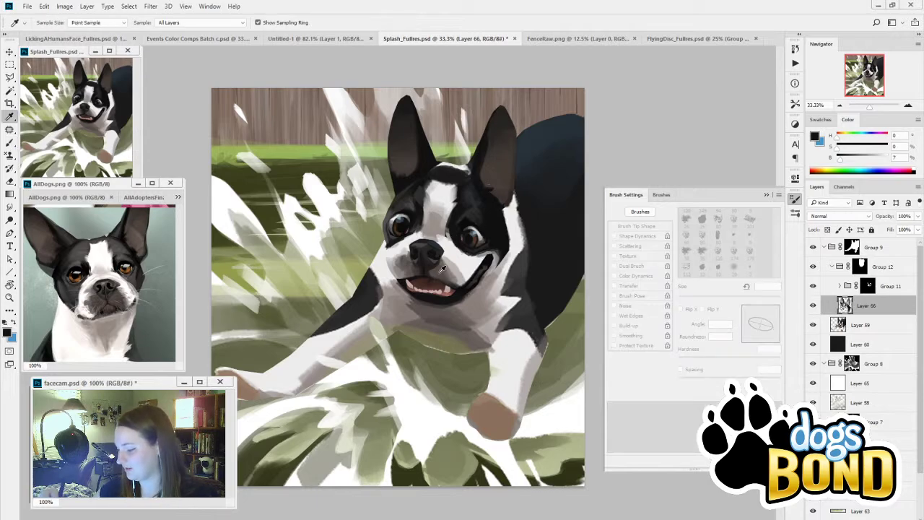
alt+click(443, 269)
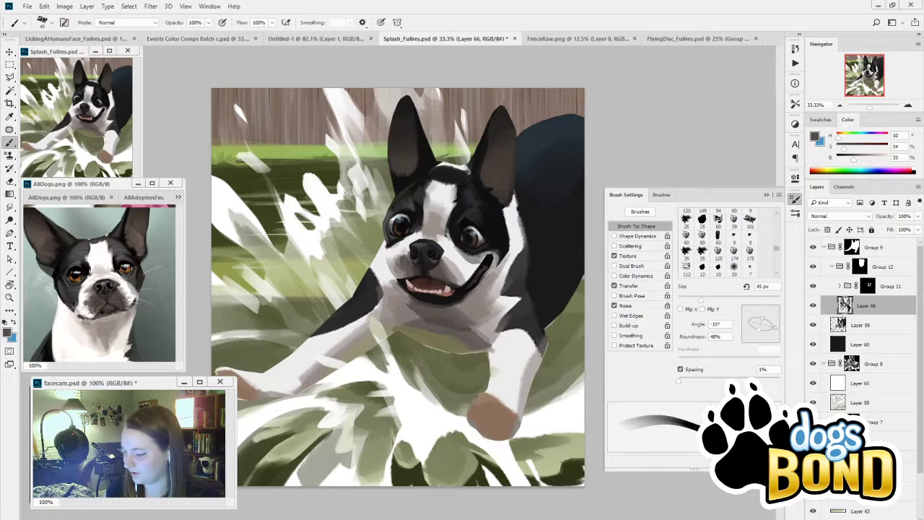
alt+click(485, 262)
drag(461, 250, 483, 258)
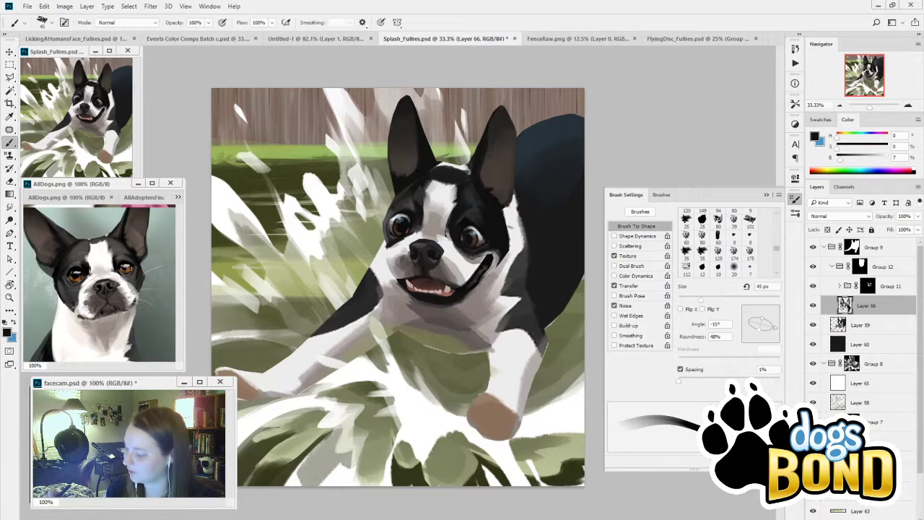
alt+click(479, 259)
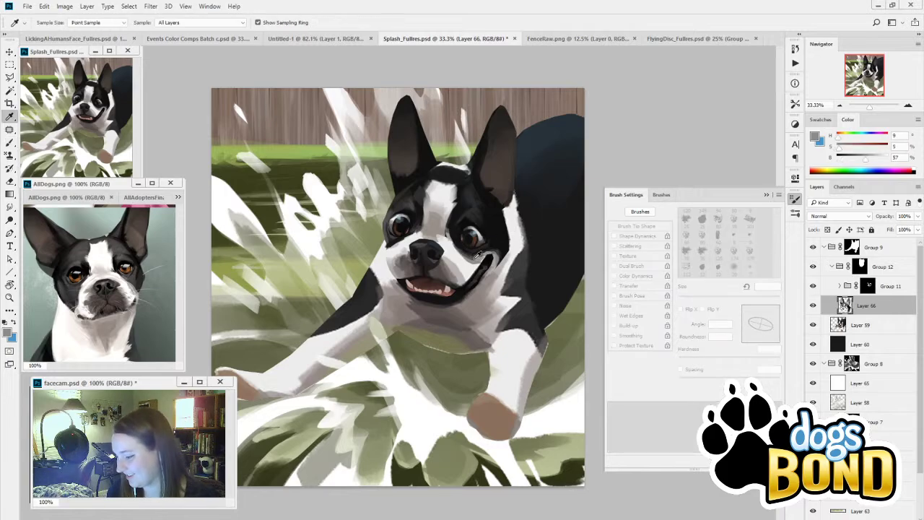
Step: Refine the fur edges below both eyes and the right-hand cheek with sampled 93% light grey and 9%, 32% and 6% dark tones at 20–45 px
alt+click(401, 239)
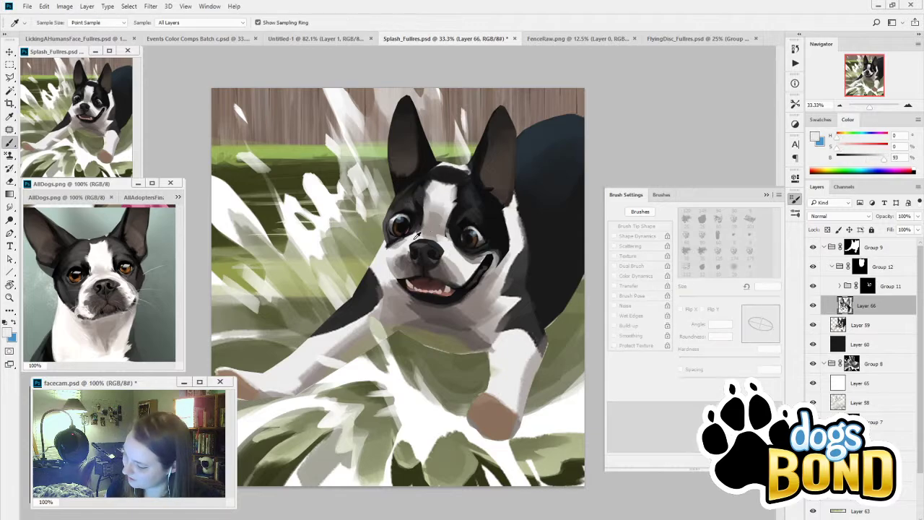
alt+click(400, 238)
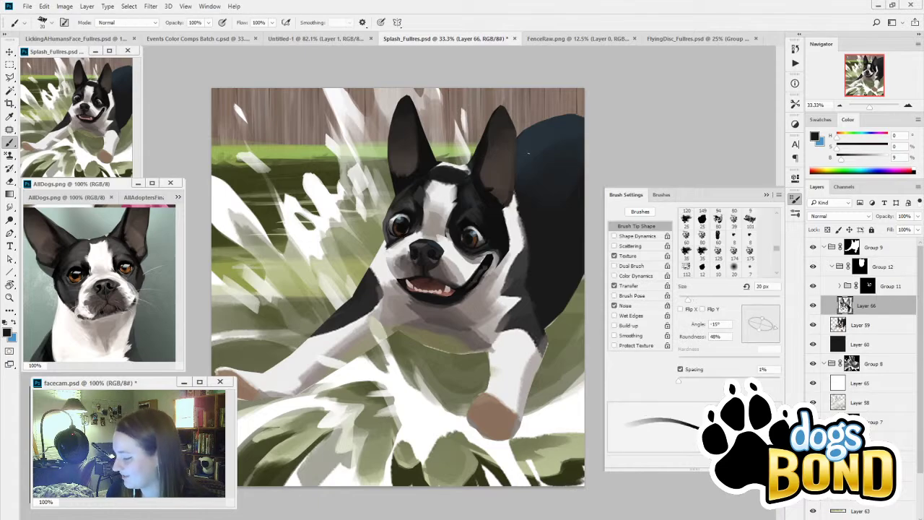
alt+click(475, 254)
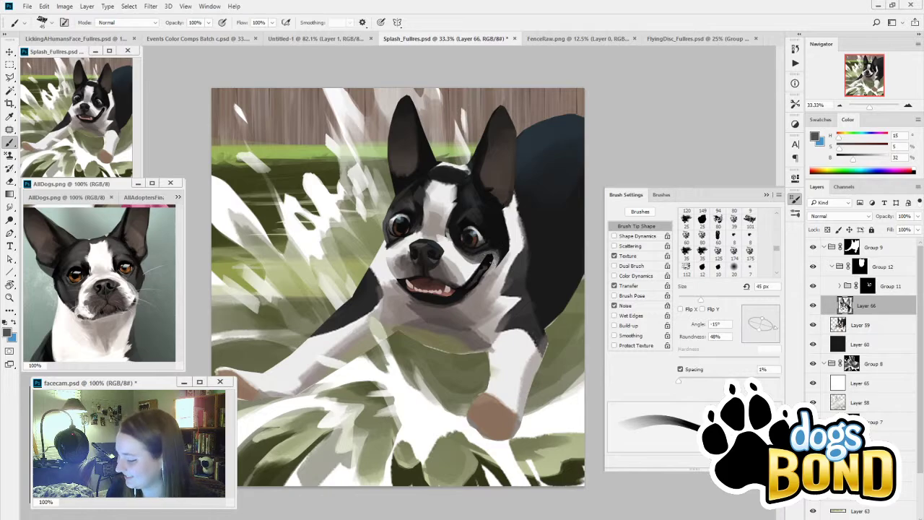
alt+click(496, 251)
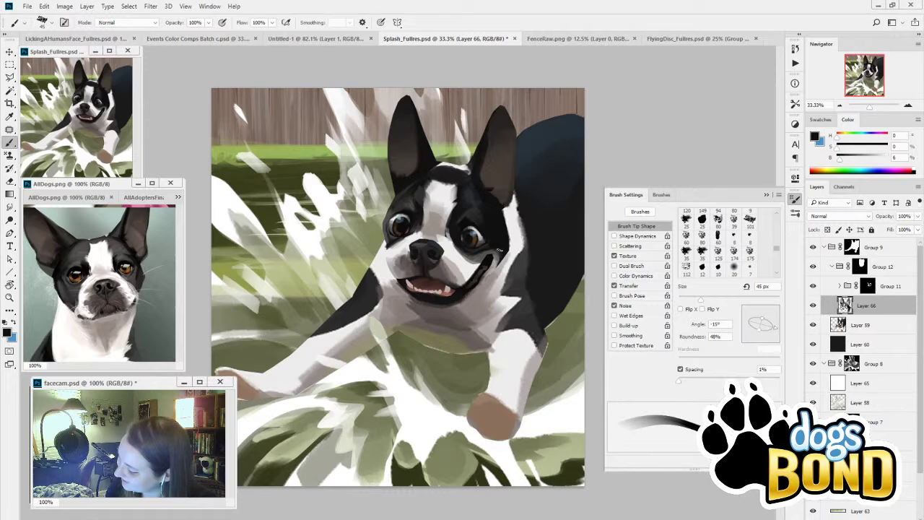
alt+click(469, 270)
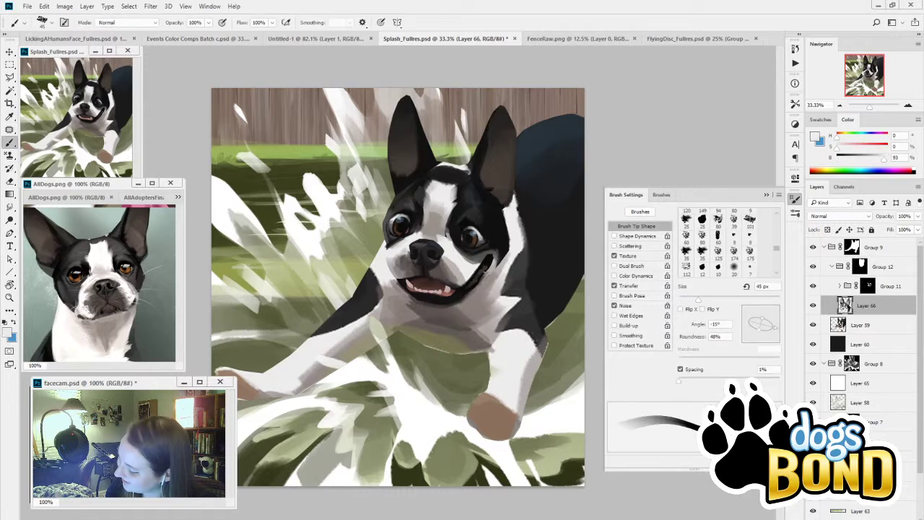
alt+click(494, 269)
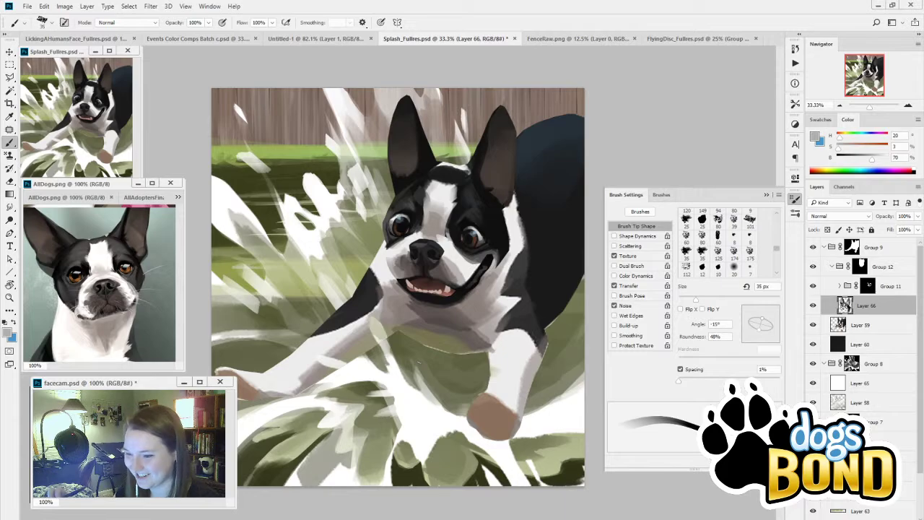
Step: Shade beneath the nose and along the upper lip with sampled warm greys of 42% and 32% and dark tones of 13% brightness
key(alt)
alt+click(447, 267)
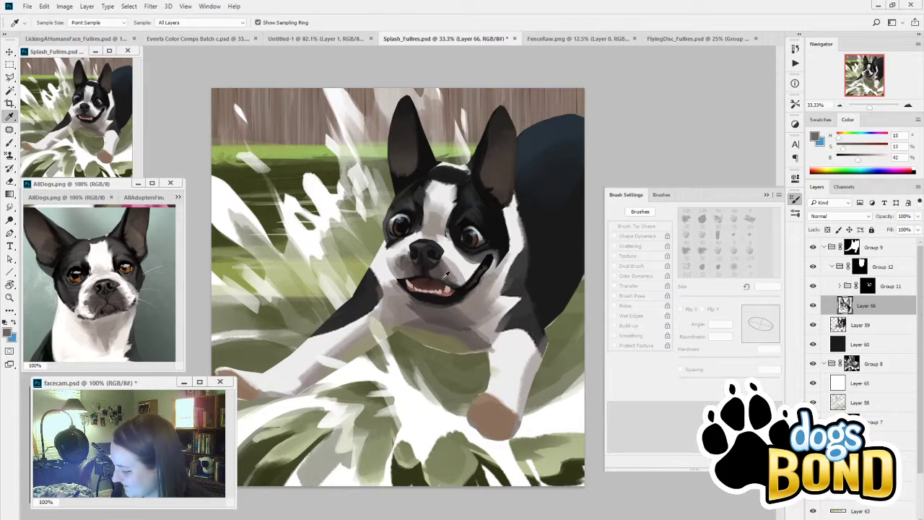
alt+click(431, 267)
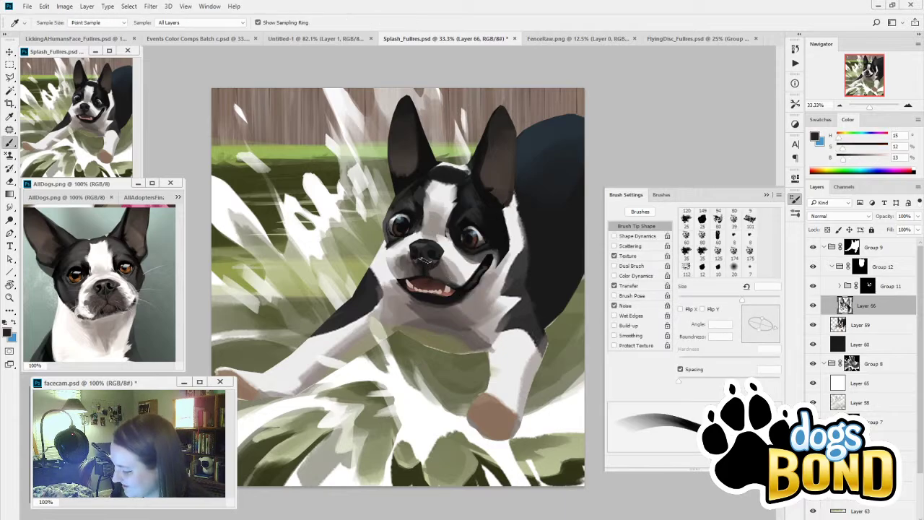
alt+click(421, 267)
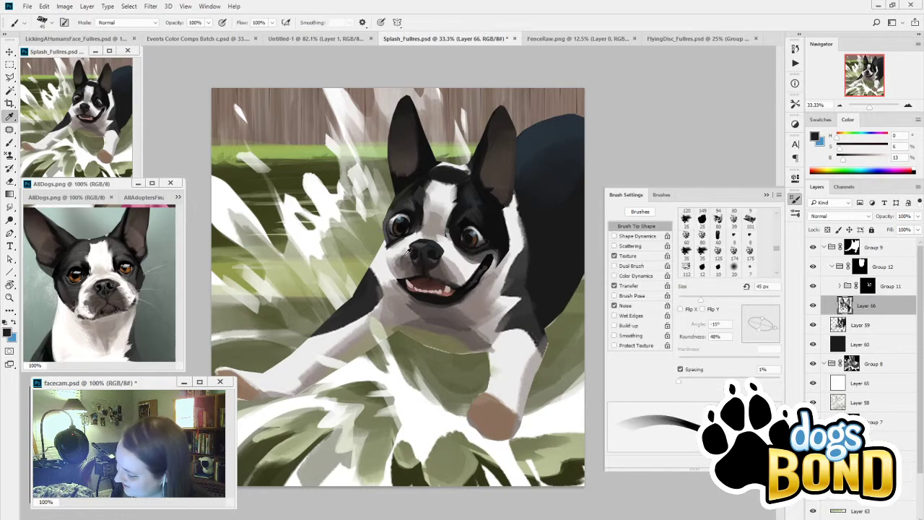
alt+click(409, 260)
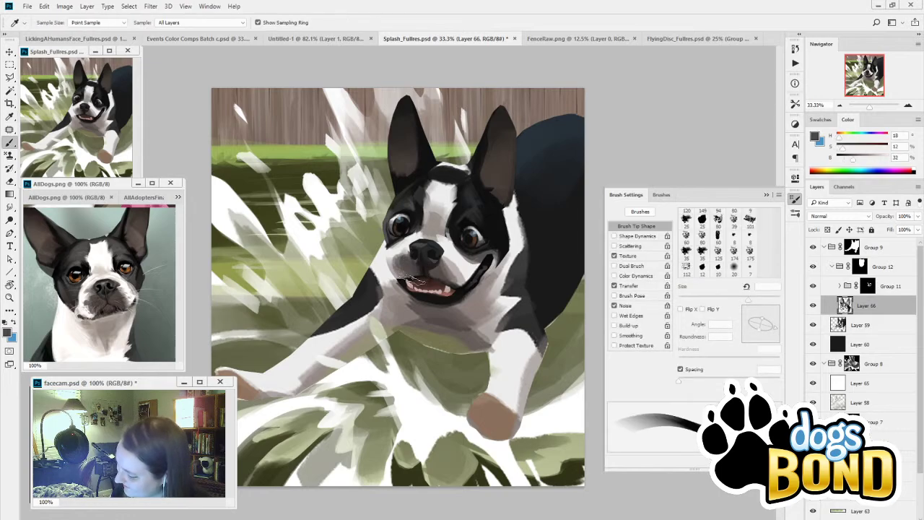
Step: Model the left-hand side of the muzzle with sampled light greys of 93% at 80 px and 89% at 45 px, plus 64% warm grey
alt+click(405, 246)
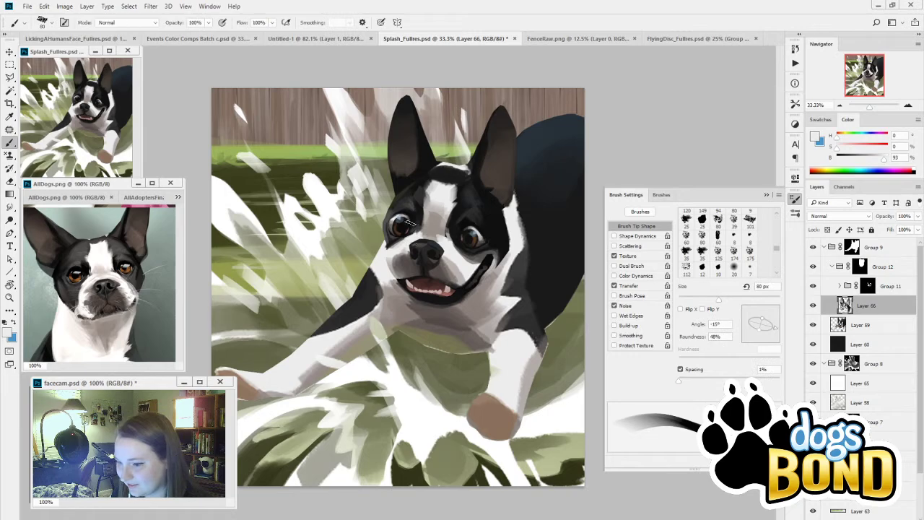
alt+click(402, 262)
drag(400, 278, 403, 261)
alt+click(423, 249)
key(bracketright)
key(bracketright)
key(bracketright)
key(bracketright)
alt+click(404, 243)
key(bracketleft)
key(bracketleft)
key(bracketleft)
key(bracketleft)
key(bracketleft)
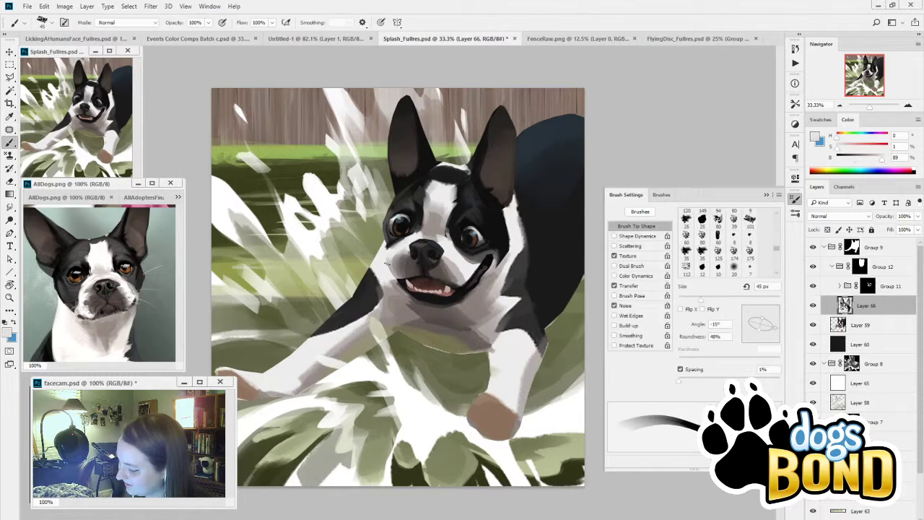
alt+click(396, 275)
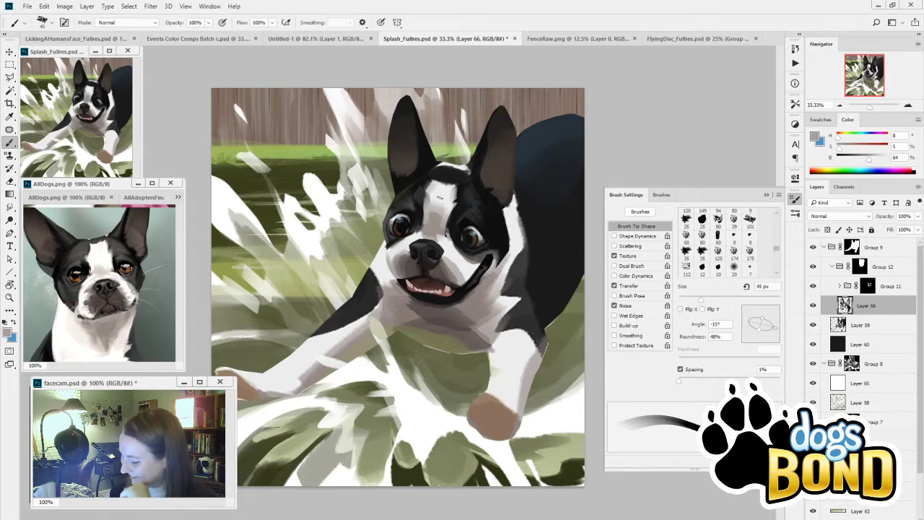
Step: Model the right-hand side of the muzzle with sampled 93% light grey and 58% warm grey at 45 px
key(i)
click(456, 260)
key(b)
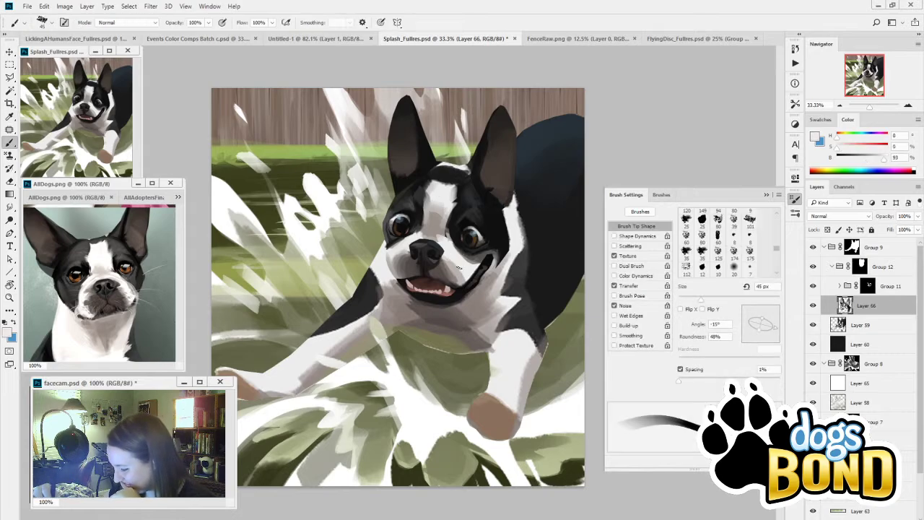
alt+click(460, 278)
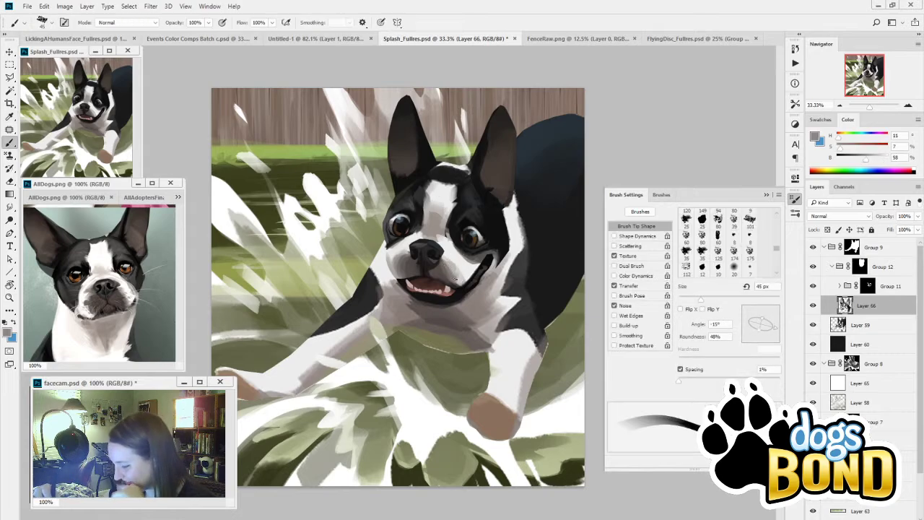
Step: Darken beneath the nose and the left-hand side of the upper lip at 80 px with sampled tones of 33% and 13% brightness
key(])
key(])
key(])
alt+click(436, 274)
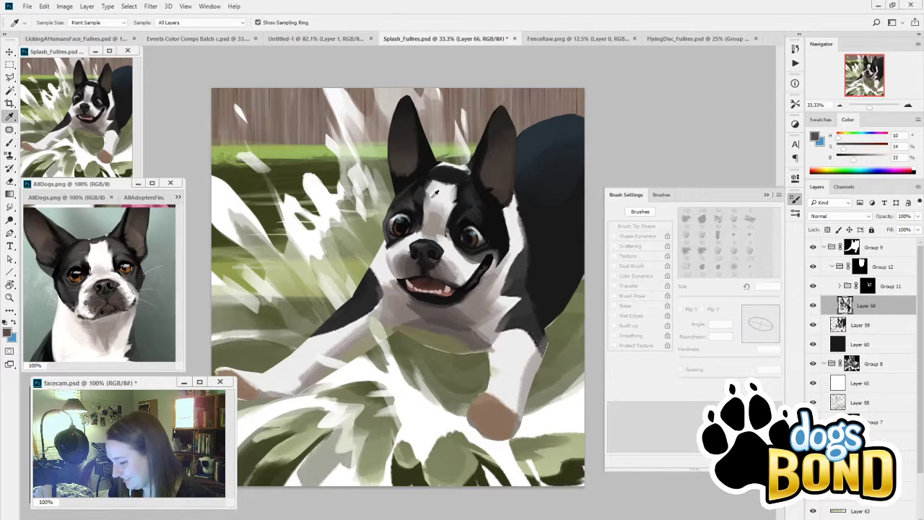
alt+click(424, 259)
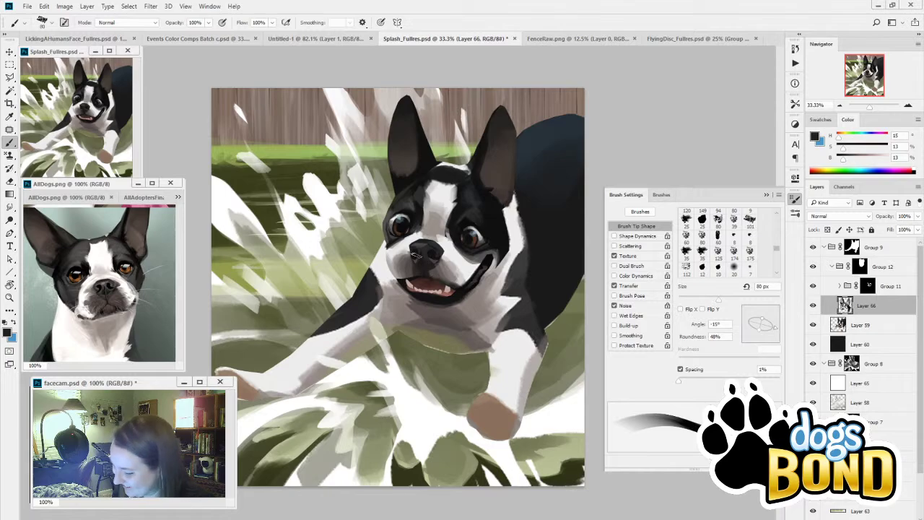
mouse_move(416, 254)
mouse_down()
mouse_move(394, 261)
mouse_move(408, 280)
mouse_up()
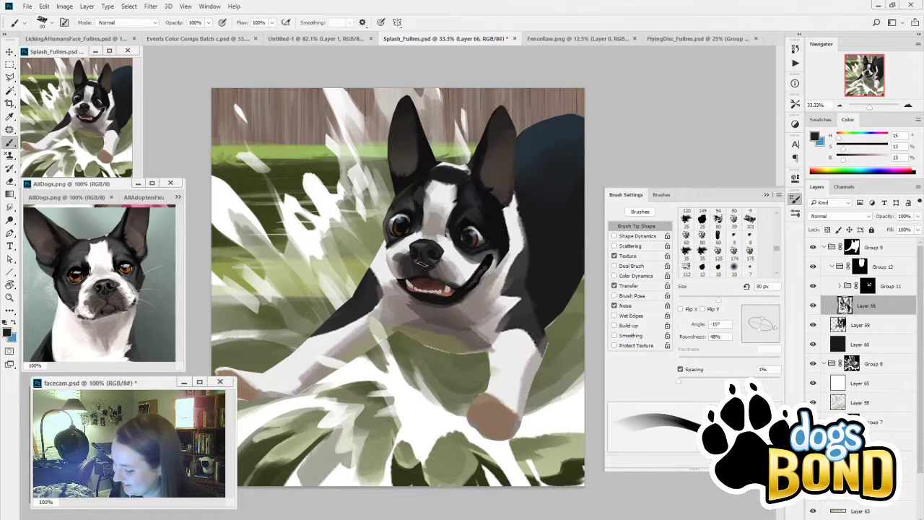
Step: Refine the underside of the nose and the adjoining muzzle shadow with sampled dark tones of 14%, 8% and 24% brightness
alt+click(427, 258)
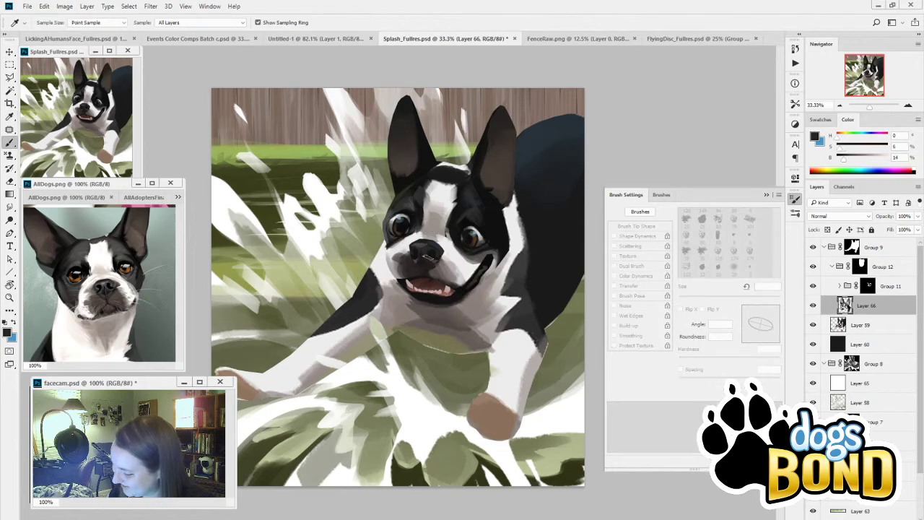
alt+click(412, 279)
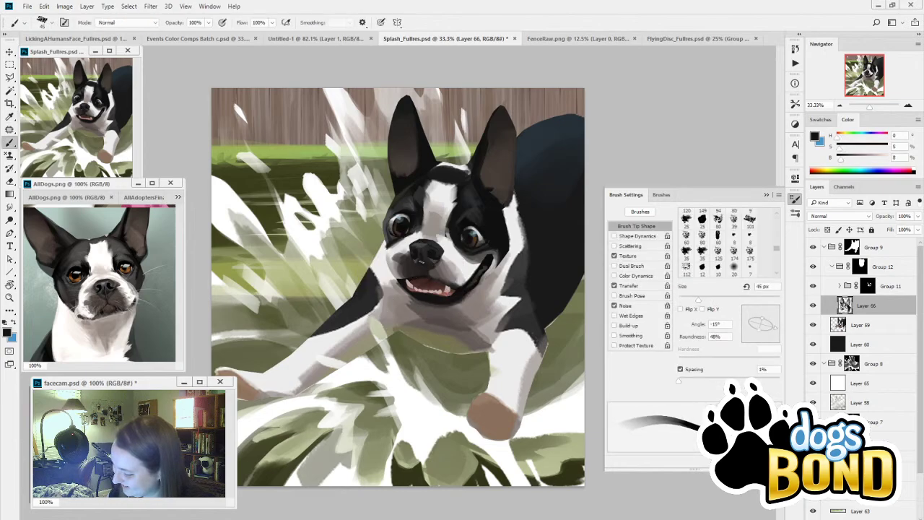
alt+click(430, 266)
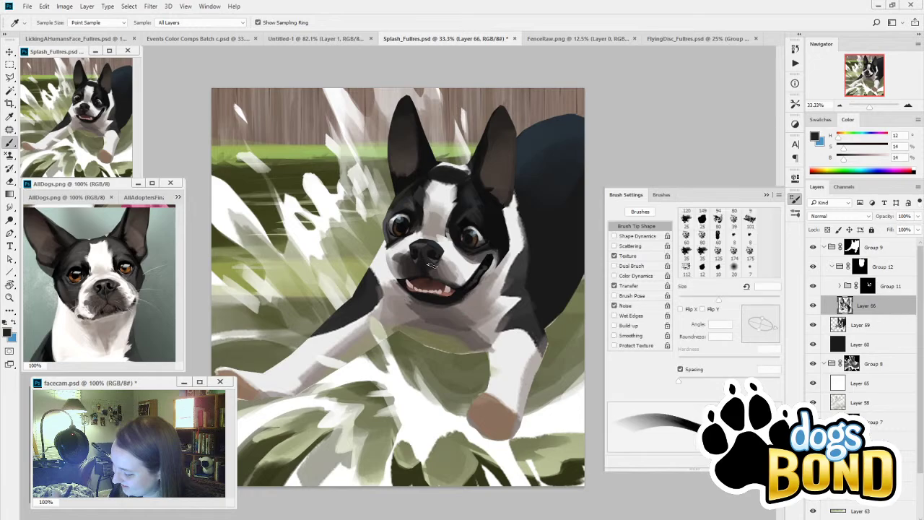
alt+click(452, 281)
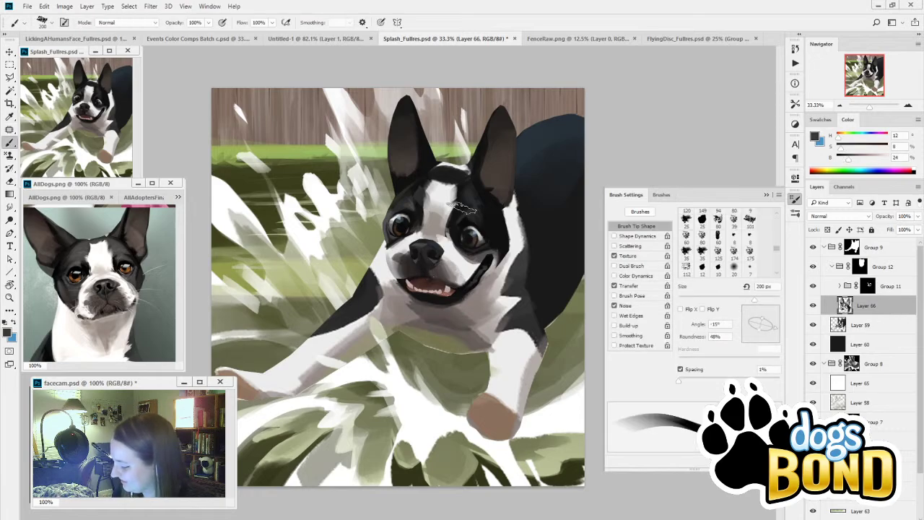
Step: Refine the right-hand upper lip edge with a sampled 25% dark tone at 90 px and 93% light grey at 40 px
key(alt)
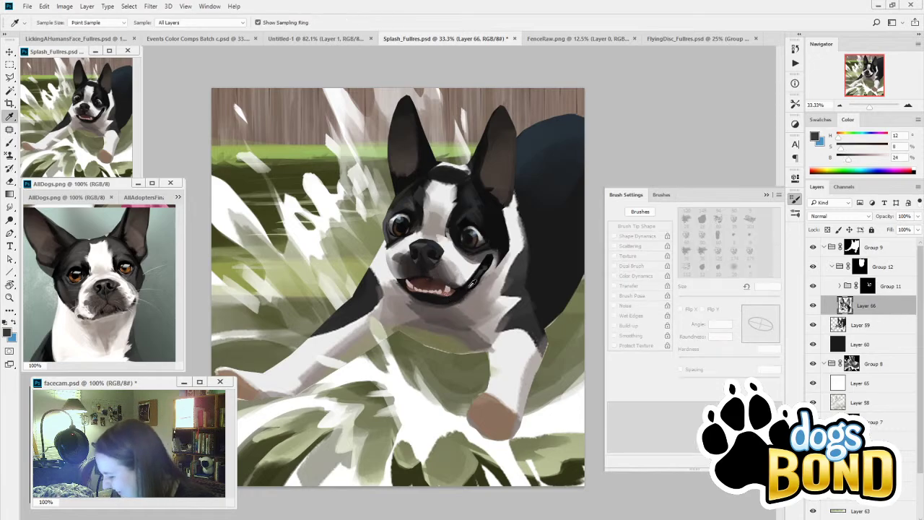
alt+click(459, 281)
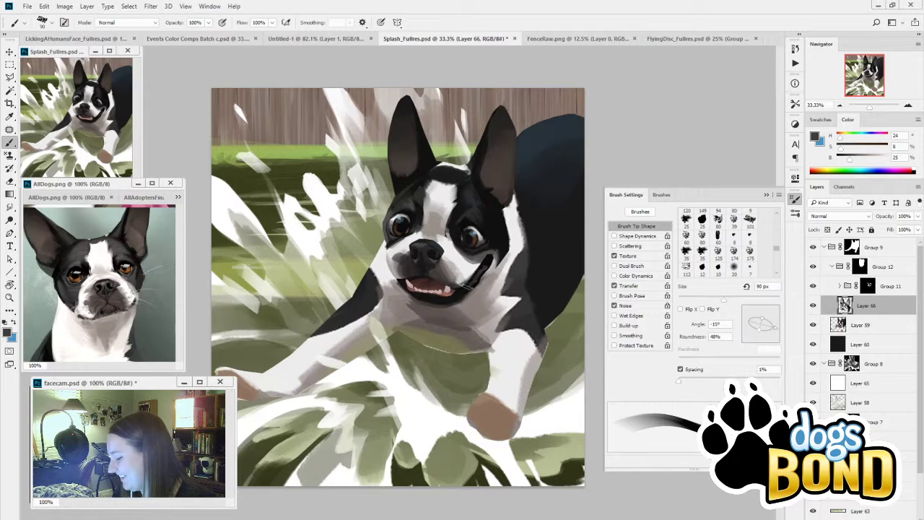
alt+click(461, 279)
key(bracketleft)
key(bracketleft)
key(bracketleft)
key(bracketleft)
key(bracketleft)
key(alt)
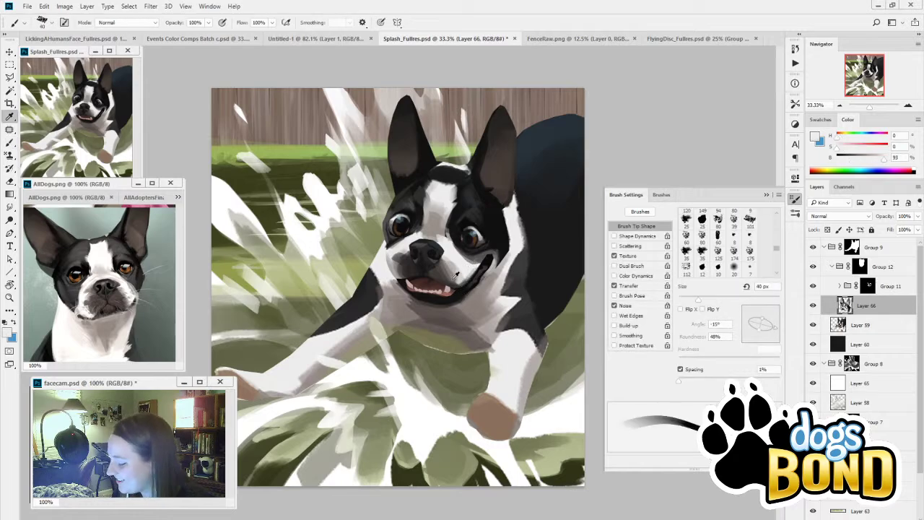
Step: Blend the right-hand side of the muzzle with sampled light greys of 82% and 93% and a 55% warm grey at 80 px
alt+click(457, 276)
key(bracketright)
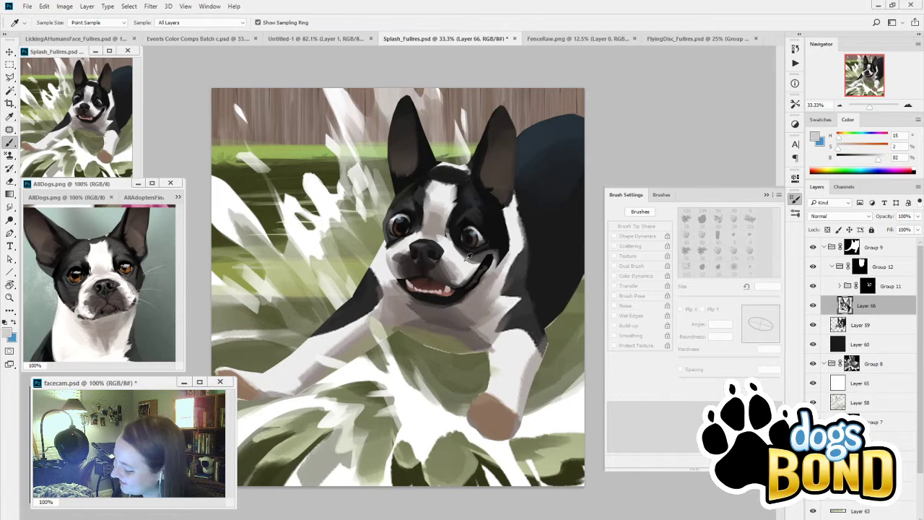
alt+click(462, 271)
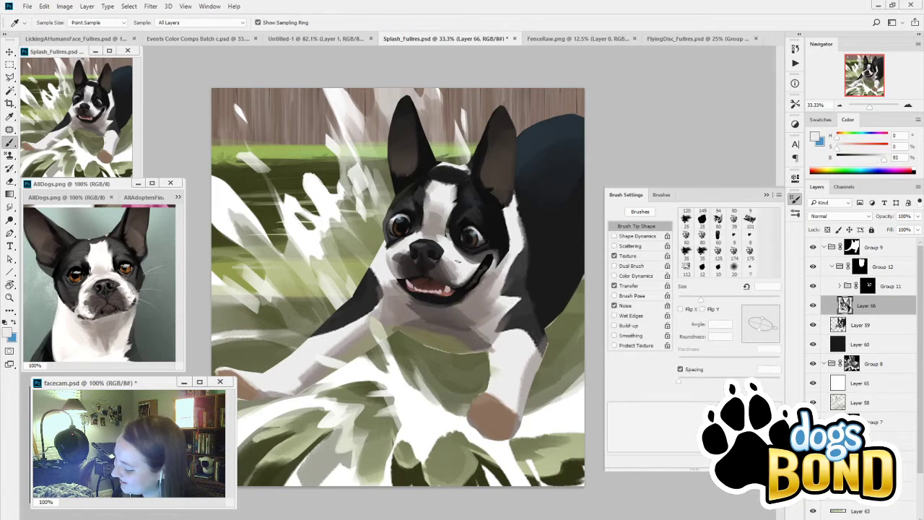
alt+click(453, 274)
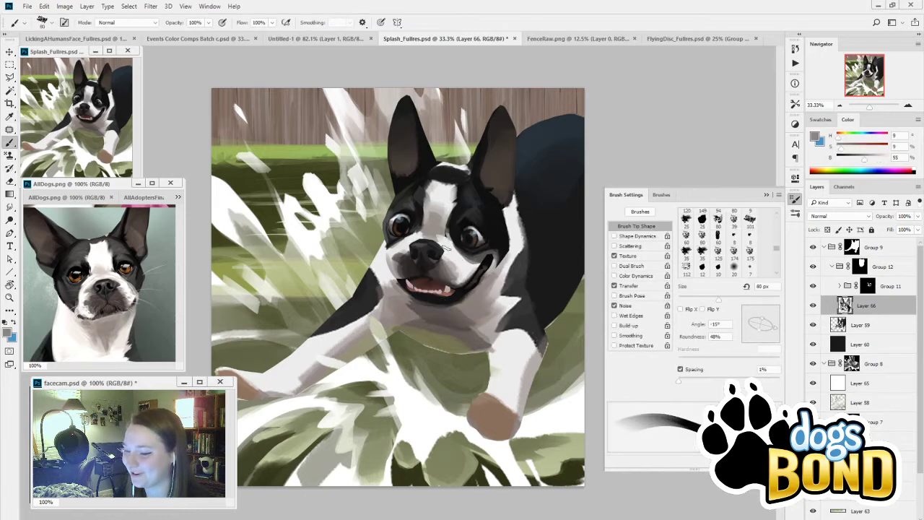
key(alt)
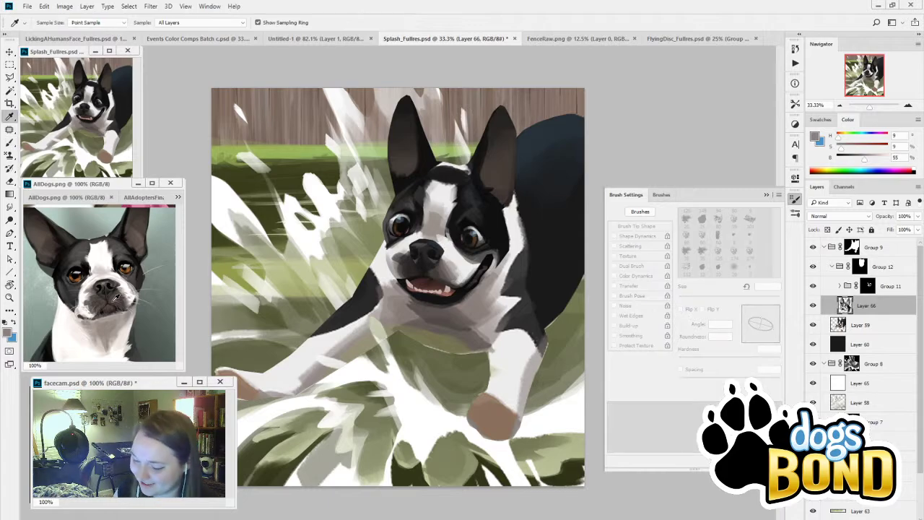
Step: Warm the shading beneath the nose at 70 px with a sampled 33% brown and a 32% brown from the reference dog's muzzle
alt+click(432, 274)
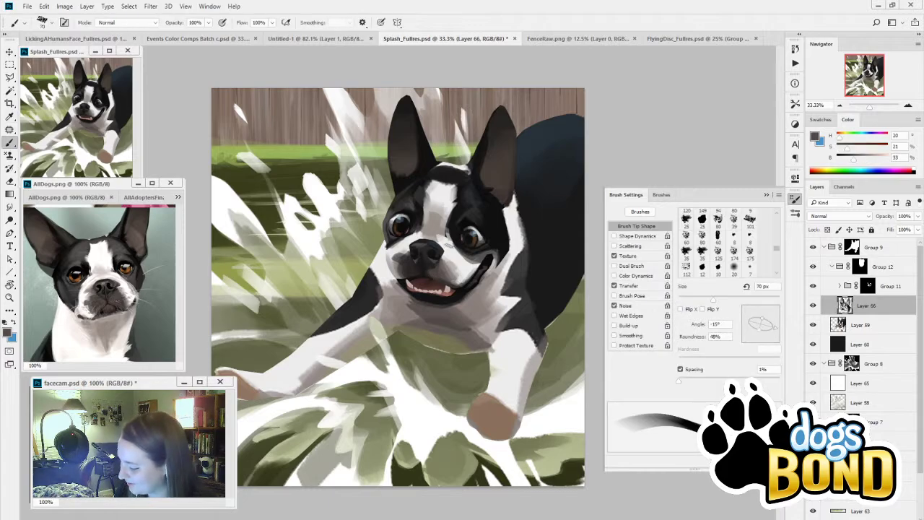
key(i)
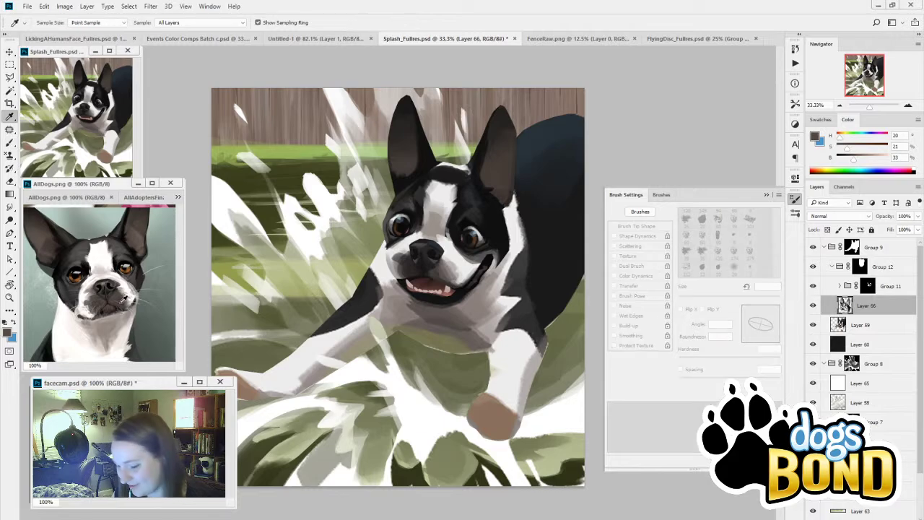
click(114, 302)
key(b)
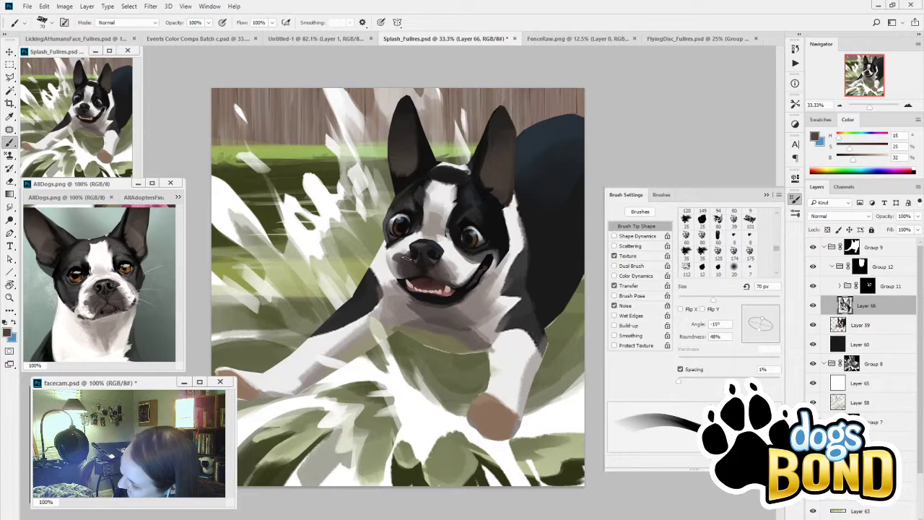
Step: Sharpen the dark detail under the nose and along the upper lip with a sampled 11% dark tone at 20–35 px
key(i)
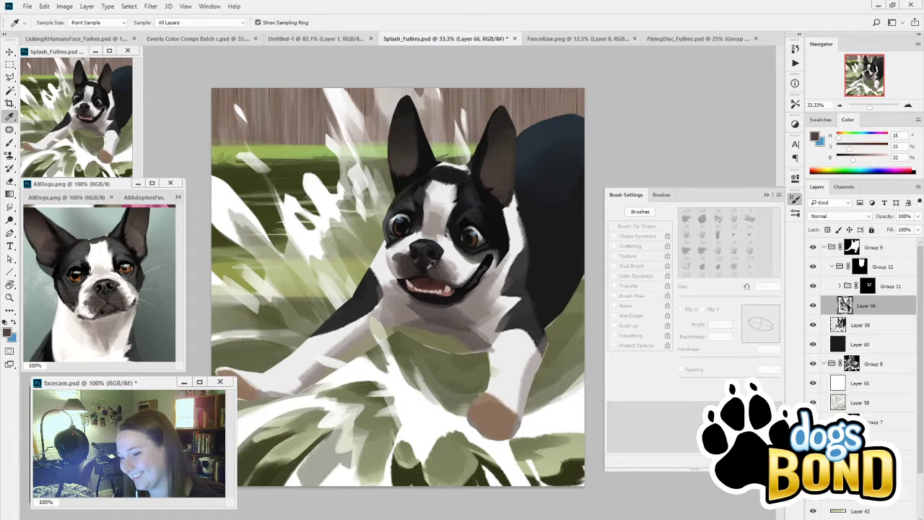
click(431, 266)
key(b)
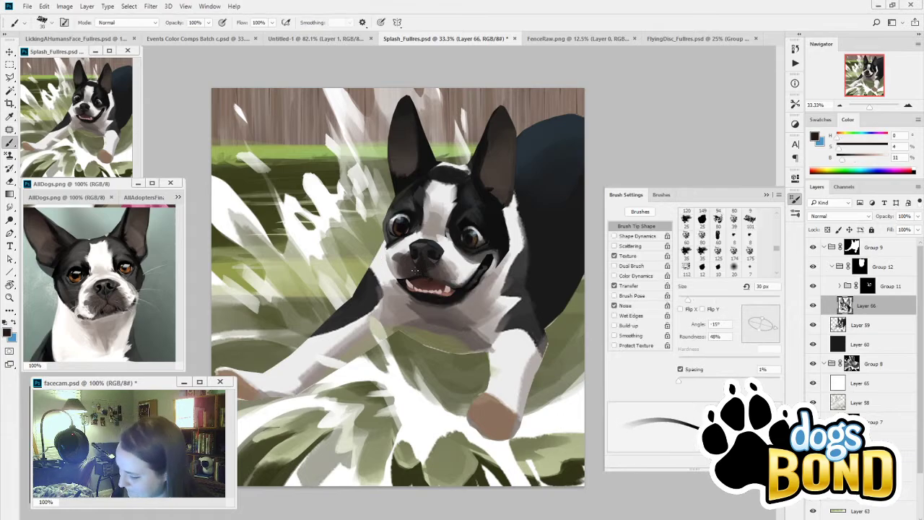
key(bracketleft)
key(bracketright)
key(bracketleft)
key(bracketright)
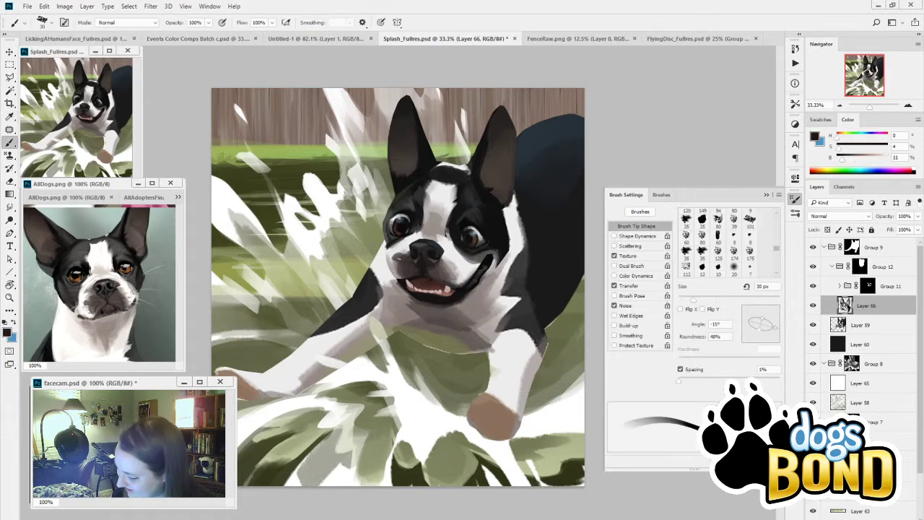
key(bracketright)
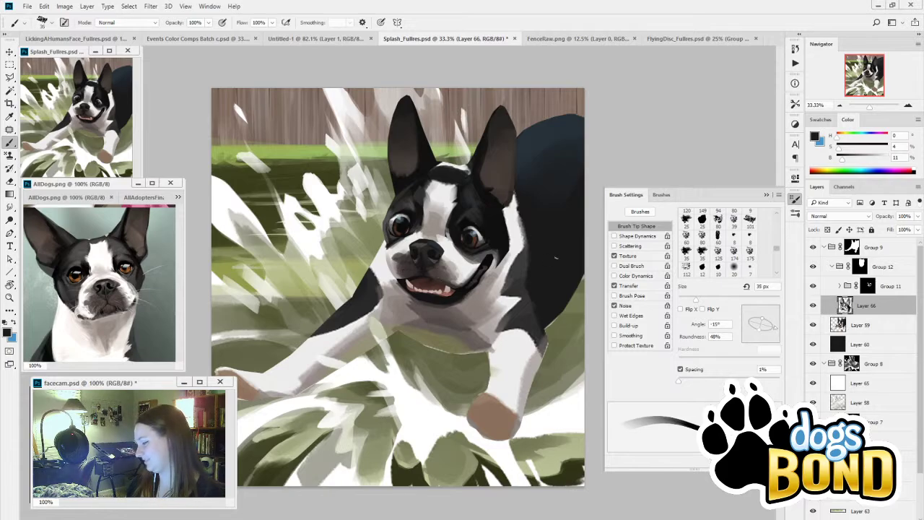
Step: Compare the head with Layer 66 hidden and shown, and collapse the brush settings
click(814, 305)
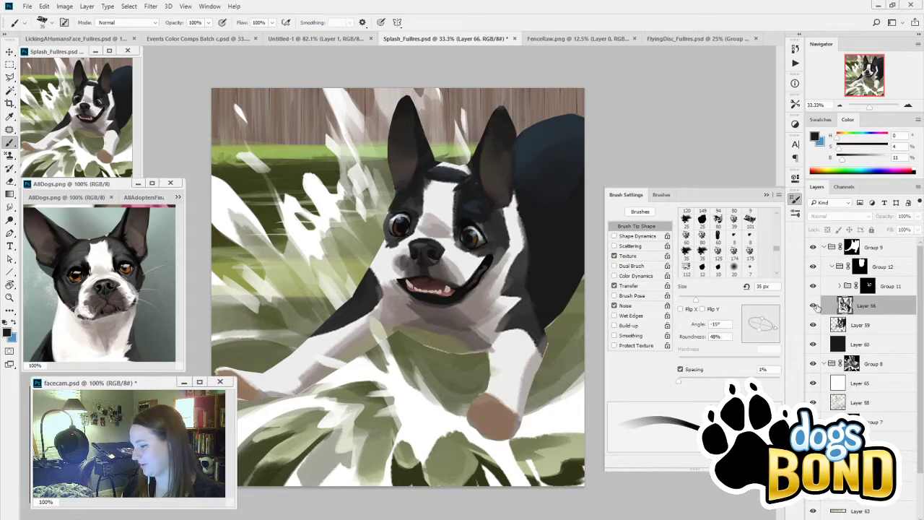
click(814, 305)
click(765, 190)
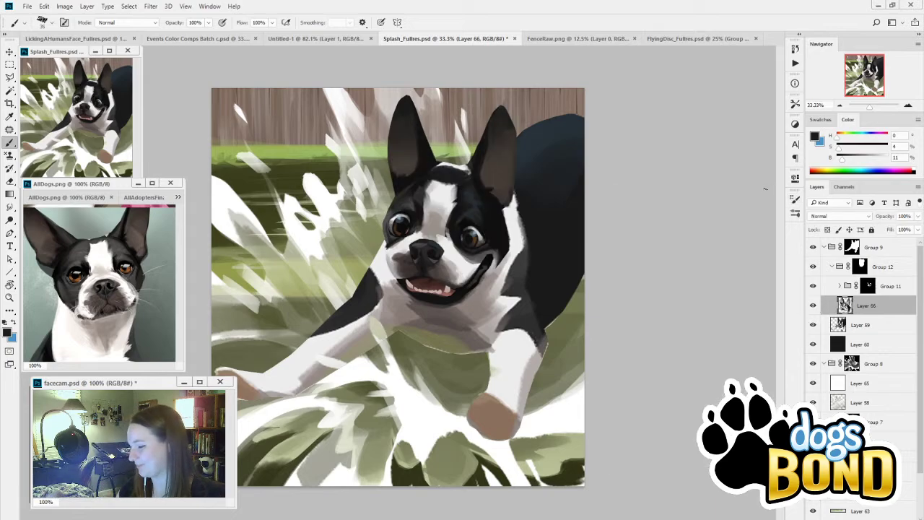
Step: Touch up the black fur around the right-hand ear's base with sampled 7% and 6% dark tones, comparing against Layer 66 hidden
alt+click(480, 154)
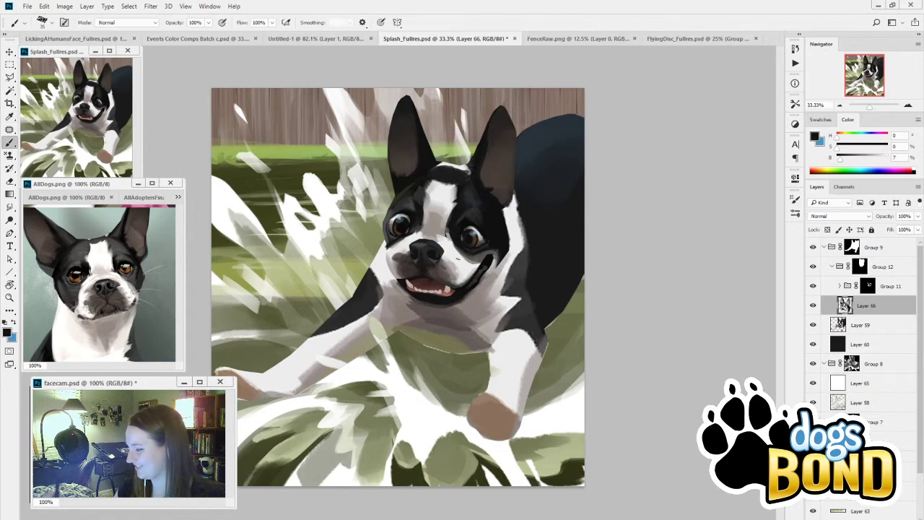
click(814, 305)
click(813, 305)
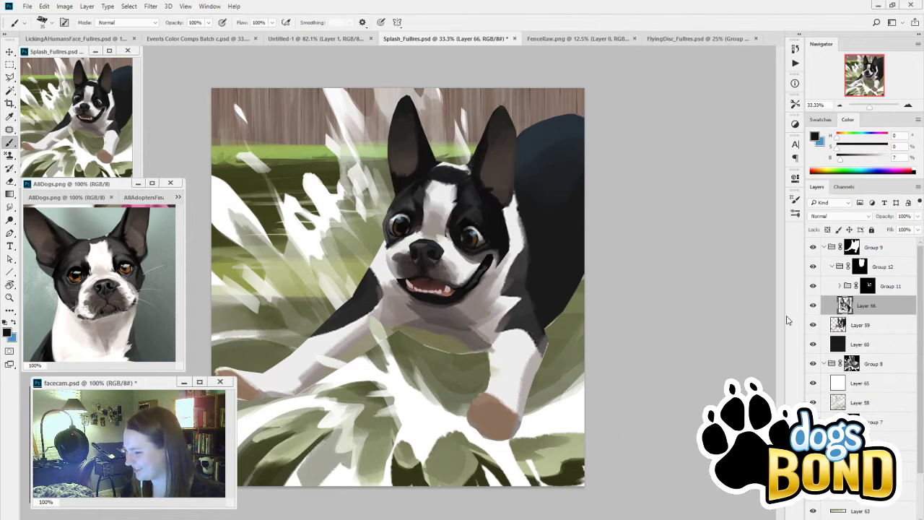
alt+click(478, 181)
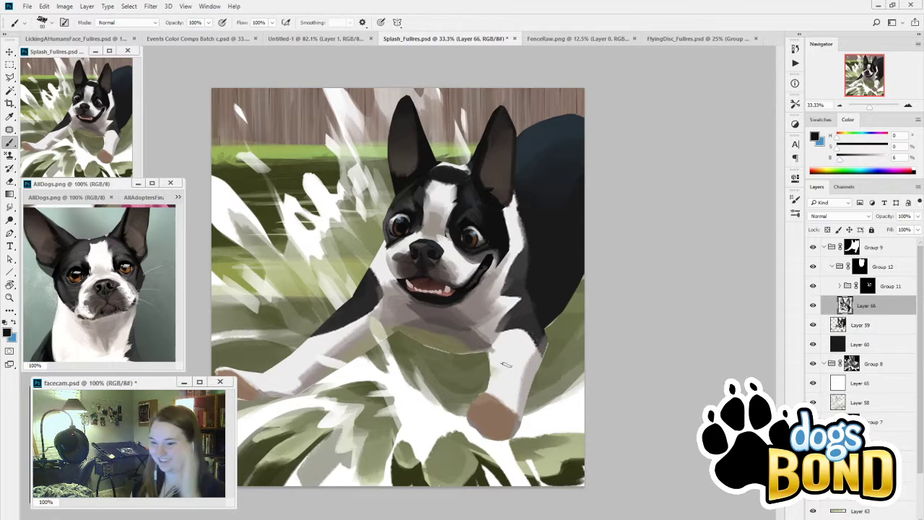
Step: Review the whole painting at 12.5% zoom with Group 9, Group 12 and Group 11 each hidden and shown
click(840, 105)
click(840, 106)
click(840, 105)
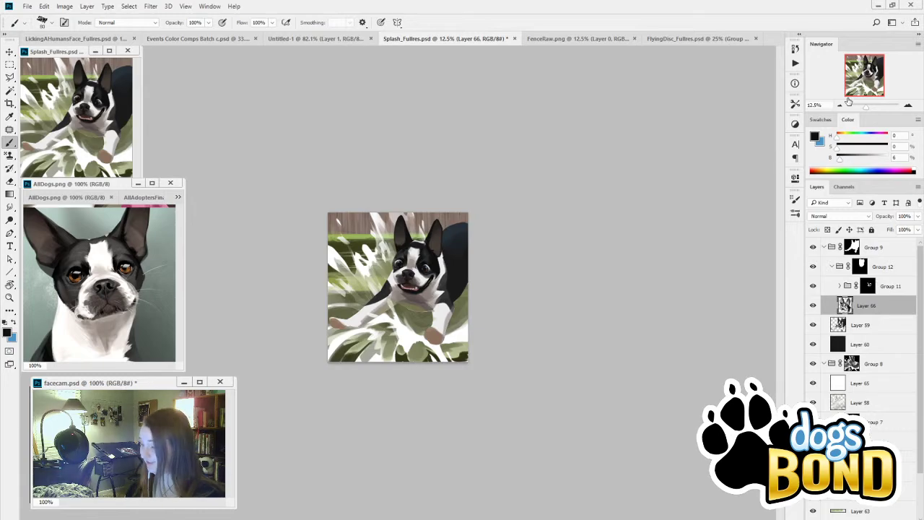
click(813, 248)
click(813, 247)
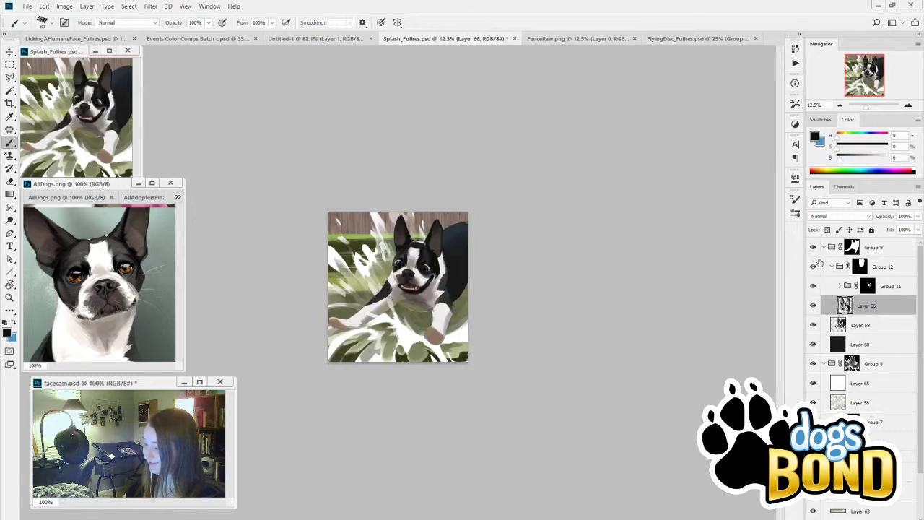
click(813, 266)
click(813, 267)
click(813, 285)
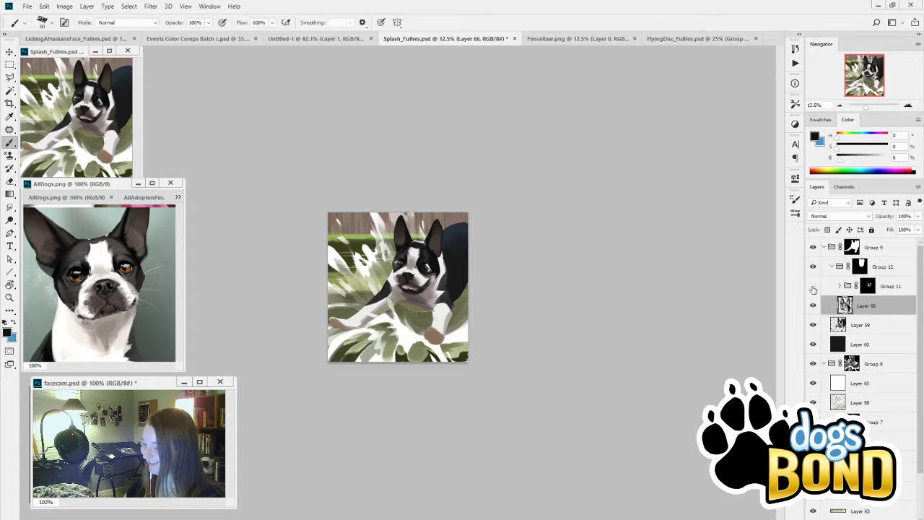
click(813, 286)
click(813, 267)
click(813, 267)
Step: Collapse Group 12 and compare the dog with Group 12 and Layer 59 each hidden and shown
click(831, 266)
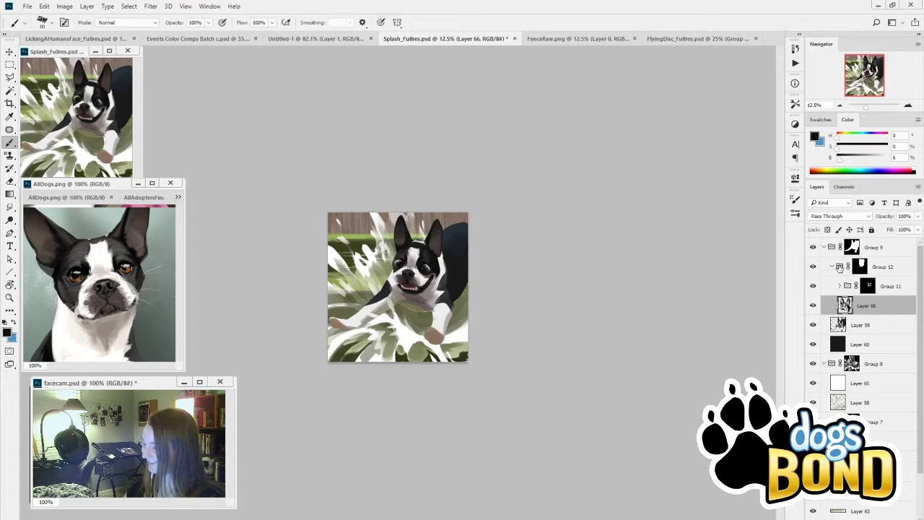
click(813, 286)
click(814, 287)
click(813, 267)
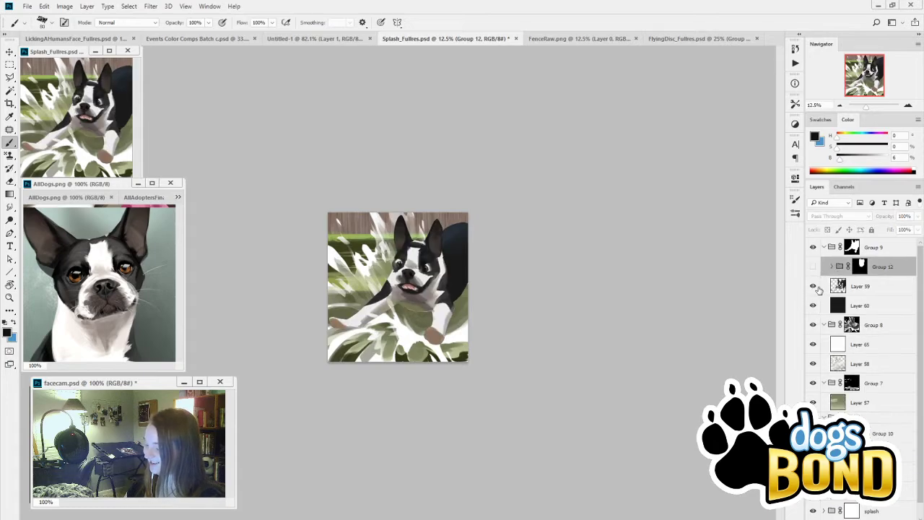
click(814, 287)
click(814, 267)
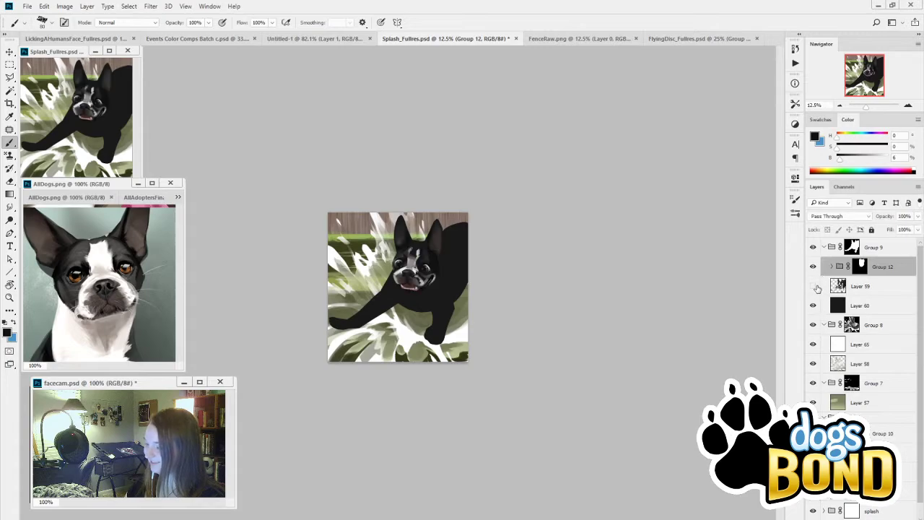
click(813, 286)
click(812, 286)
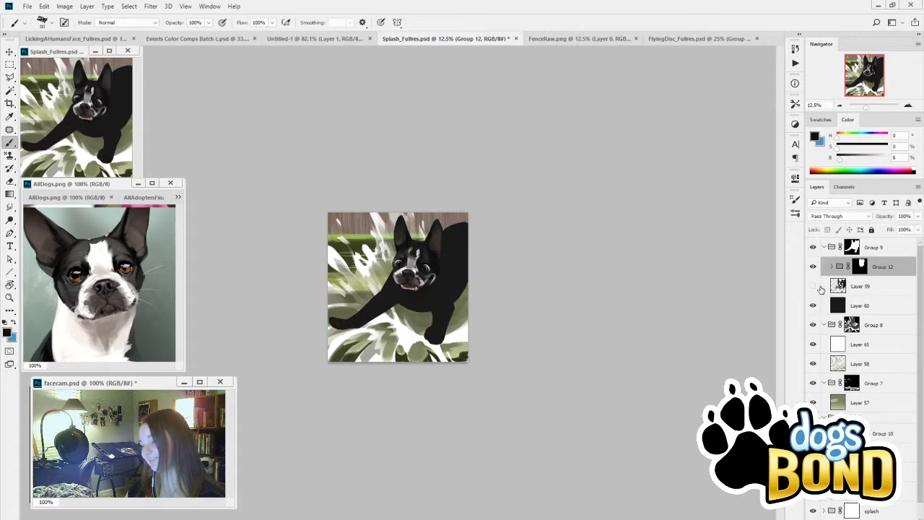
Step: Make Layer 59 the active, visible layer and frame the dog at 50% zoom
click(834, 283)
click(813, 286)
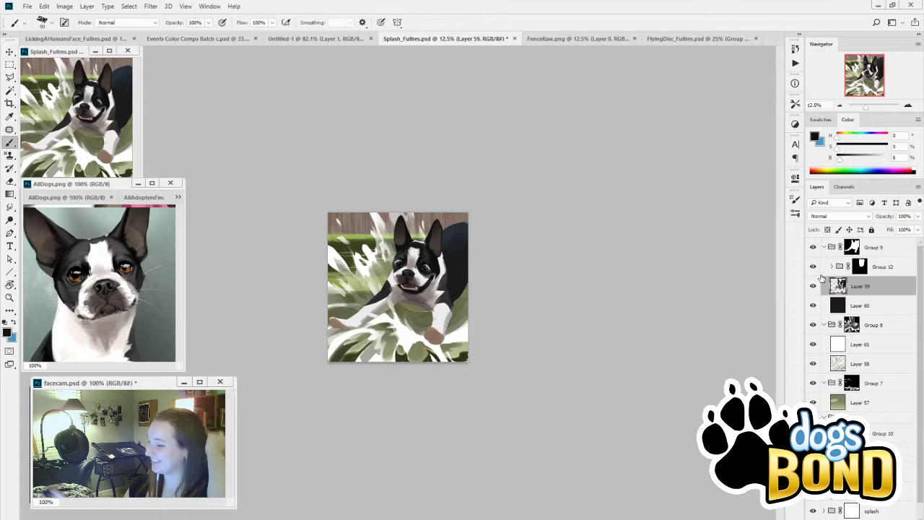
click(908, 106)
click(908, 106)
click(908, 106)
click(909, 106)
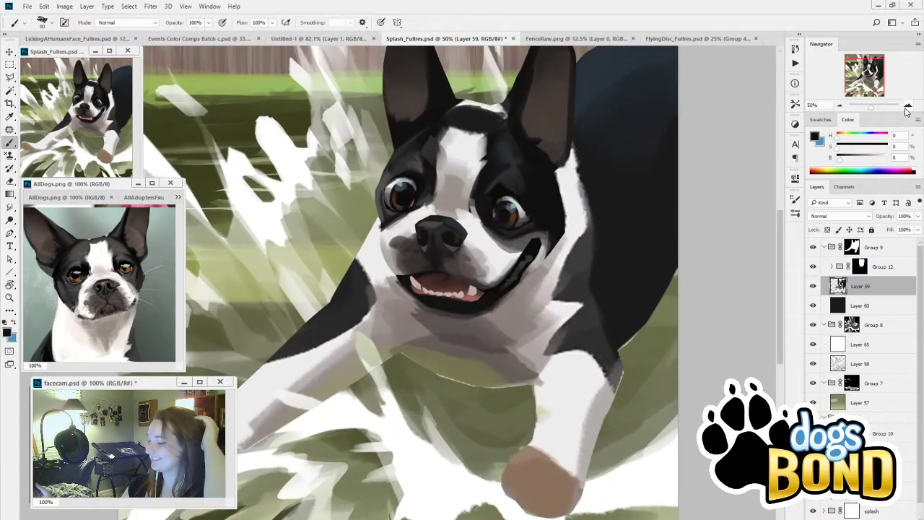
Step: View the whole painting at 33.33% zoom and compare it with Layer 59 hidden and shown
click(838, 106)
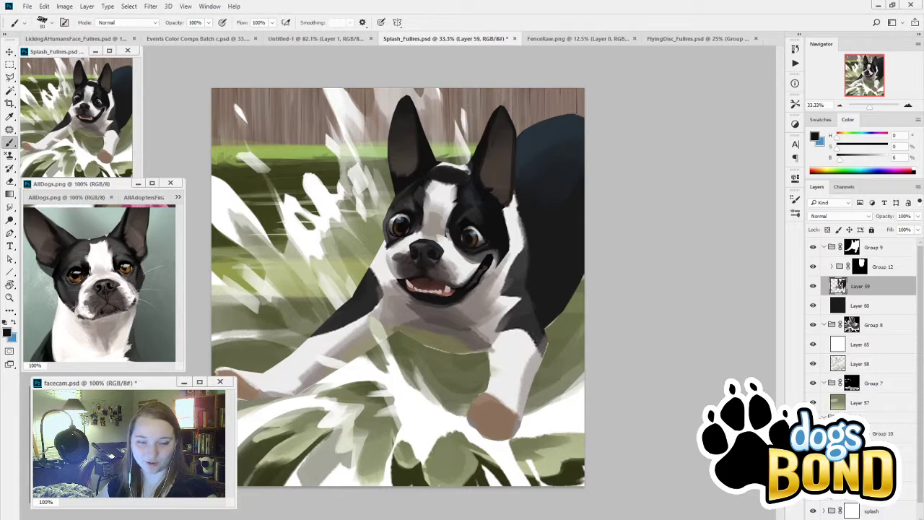
click(812, 287)
click(812, 288)
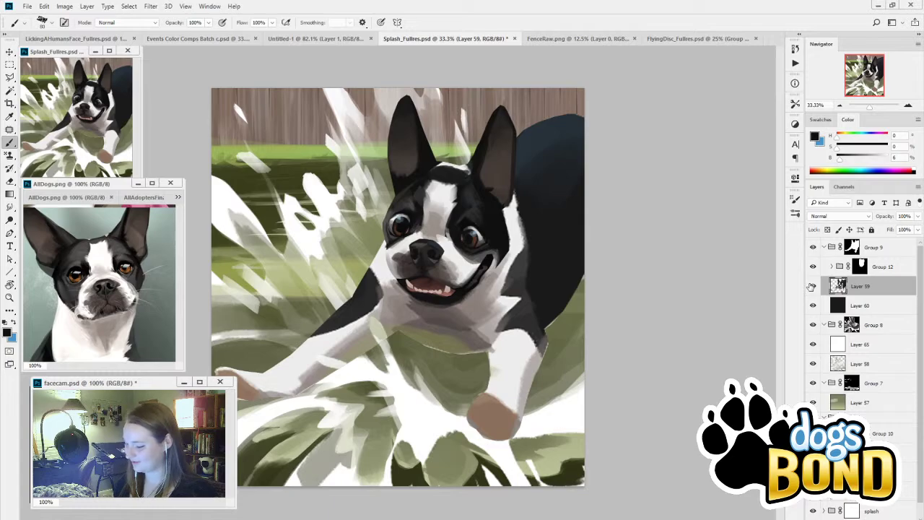
Step: Sample the black fur beside the dog's right-hand eye, undo the last change and enlarge the brush to 400
key(i)
click(494, 218)
key(b)
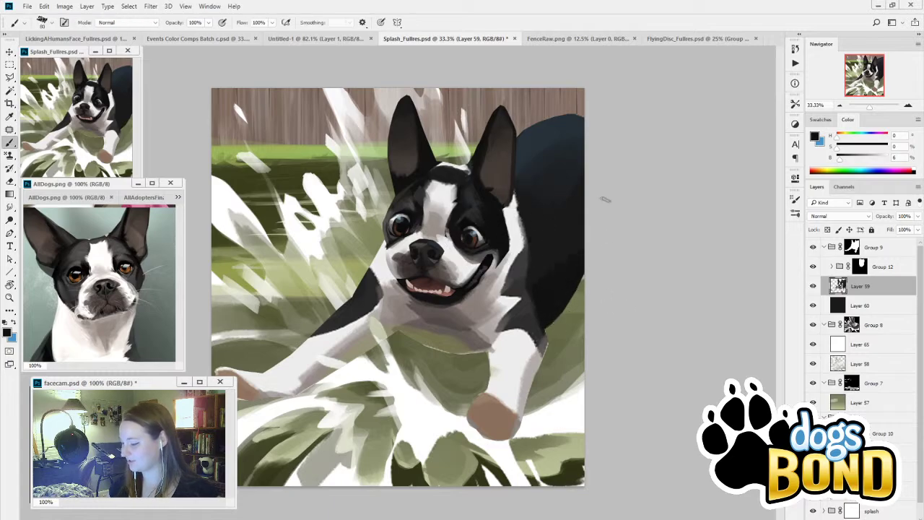
key(ctrl+z)
key(bracketright)
key(bracketright)
key(bracketright)
key(bracketright)
key(bracketright)
key(bracketright)
key(bracketright)
key(bracketright)
key(bracketright)
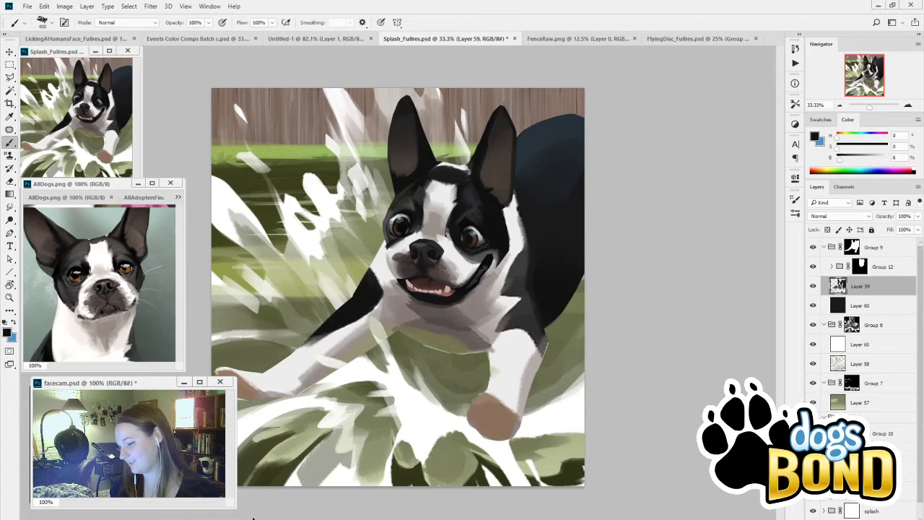
Step: Compare the dog's body again with Layer 59 hidden and shown
click(814, 290)
click(813, 289)
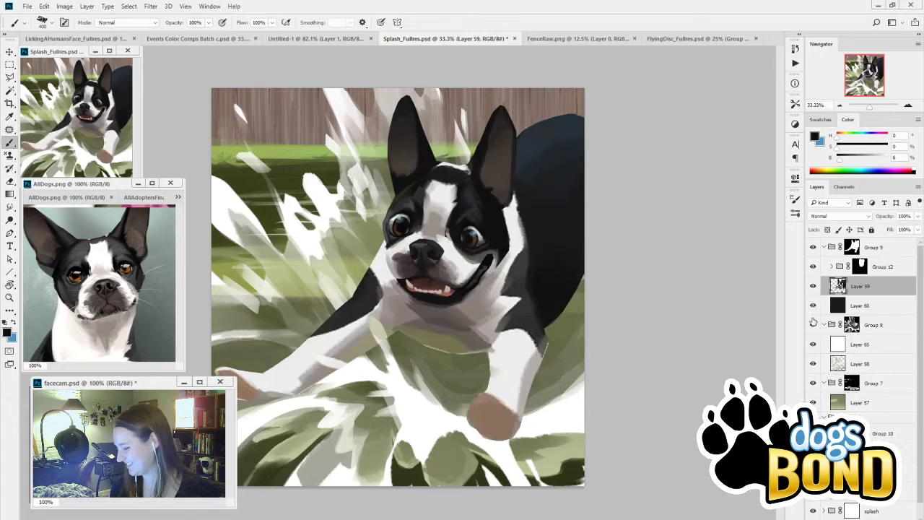
click(814, 287)
click(815, 288)
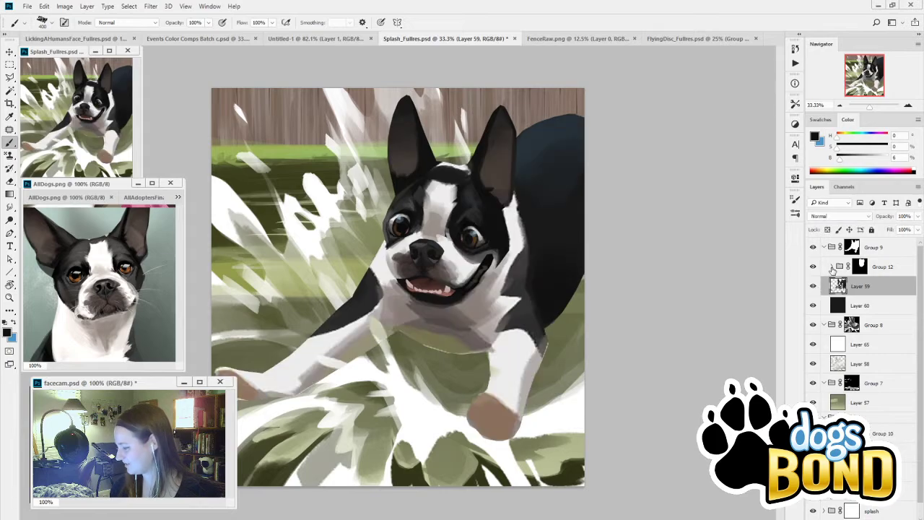
Step: Expand Group 12, make Layer 66 active and compare it hidden and shown, sampling the dark fur on the body
click(831, 266)
click(866, 311)
click(813, 307)
click(814, 308)
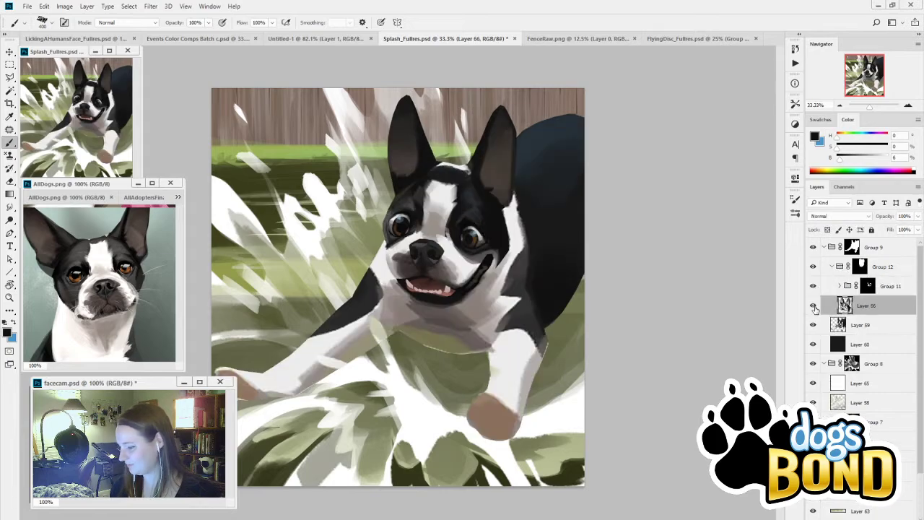
alt+click(561, 301)
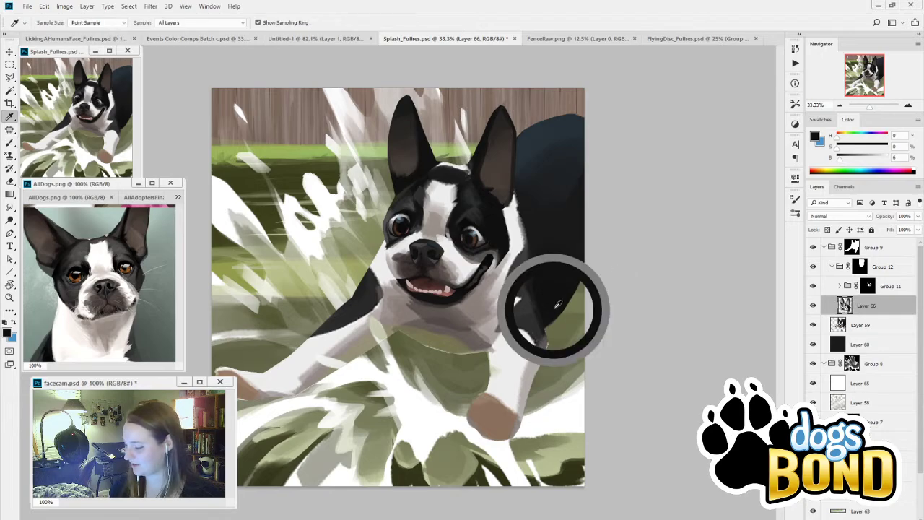
click(813, 307)
click(812, 306)
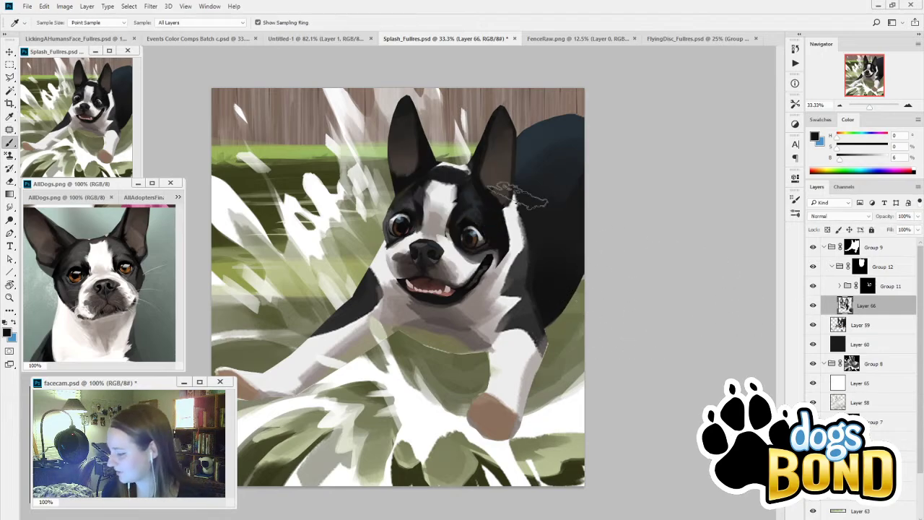
Step: Reduce the brush size to 175
key(bracketleft)
key(bracketleft)
key(bracketleft)
key(bracketleft)
key(bracketleft)
key(bracketleft)
key(bracketleft)
key(bracketleft)
key(bracketright)
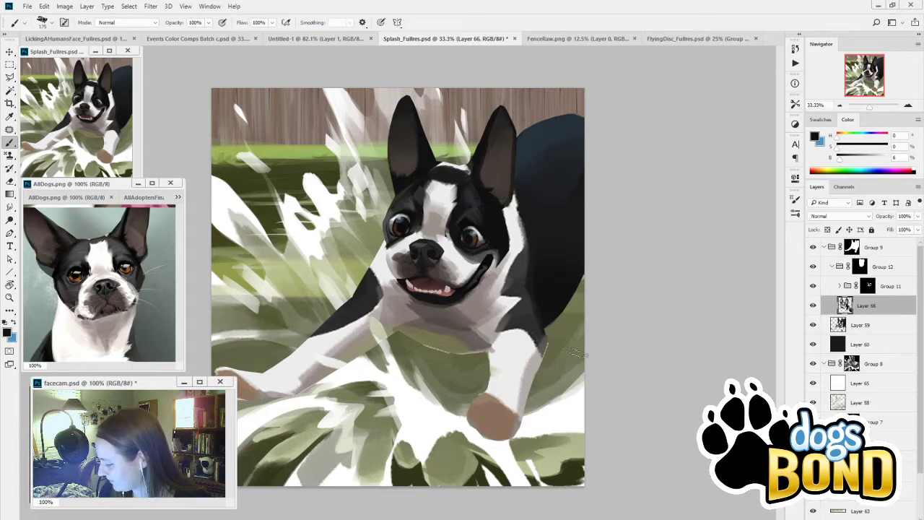
Step: Compare the head with Layer 66 hidden and shown, and undo the last brush stroke with the history displayed
click(813, 306)
click(813, 306)
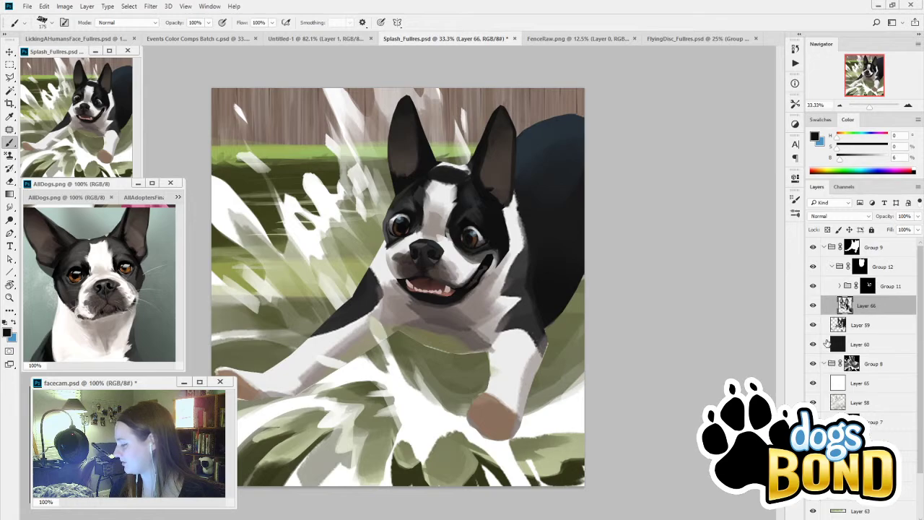
click(813, 308)
click(813, 307)
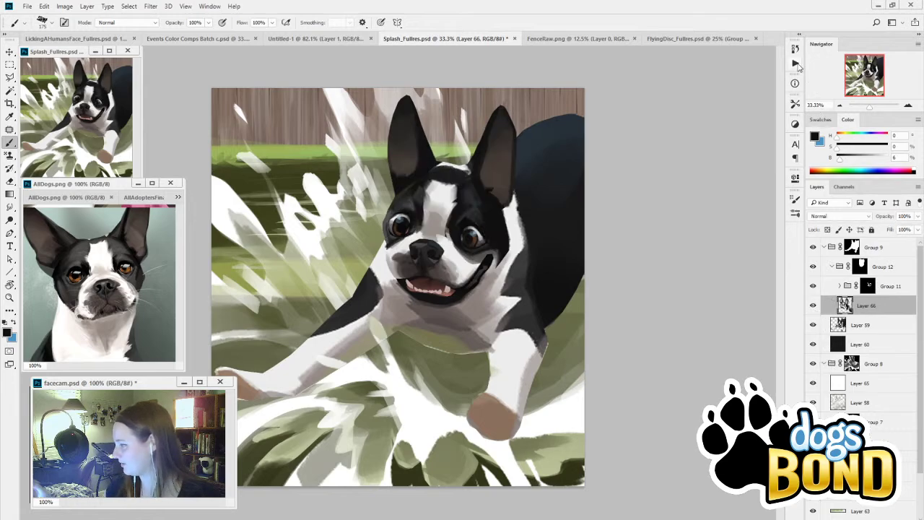
click(795, 48)
key(ctrl+z)
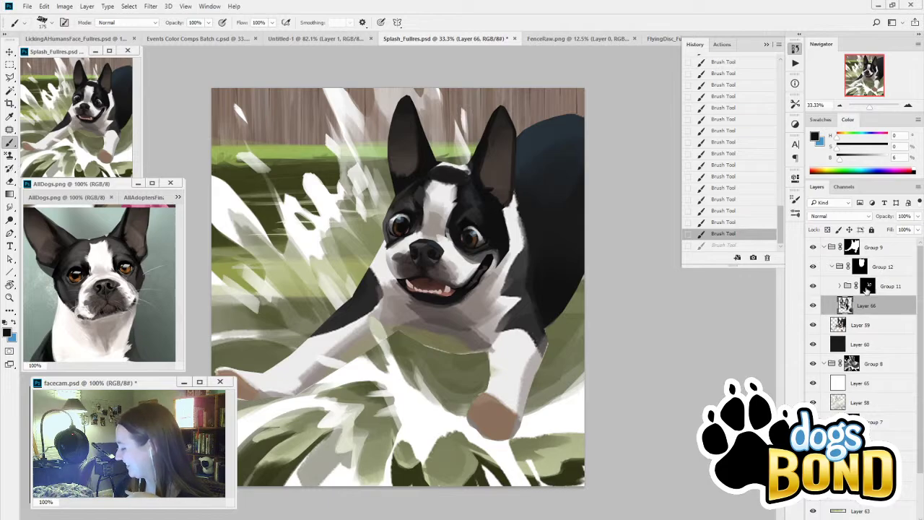
Step: Compare the dog with Layer 66 and Group 12 each hidden and shown
click(841, 286)
click(841, 286)
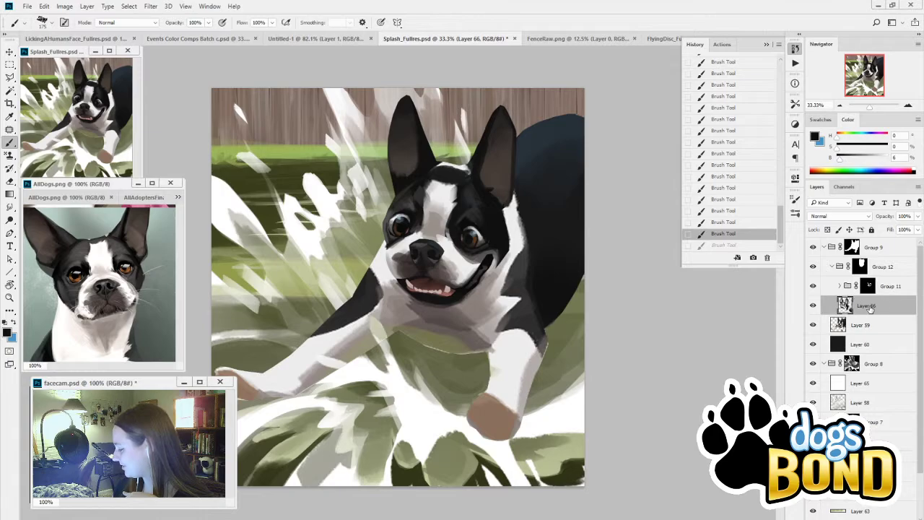
click(813, 306)
click(813, 306)
click(813, 267)
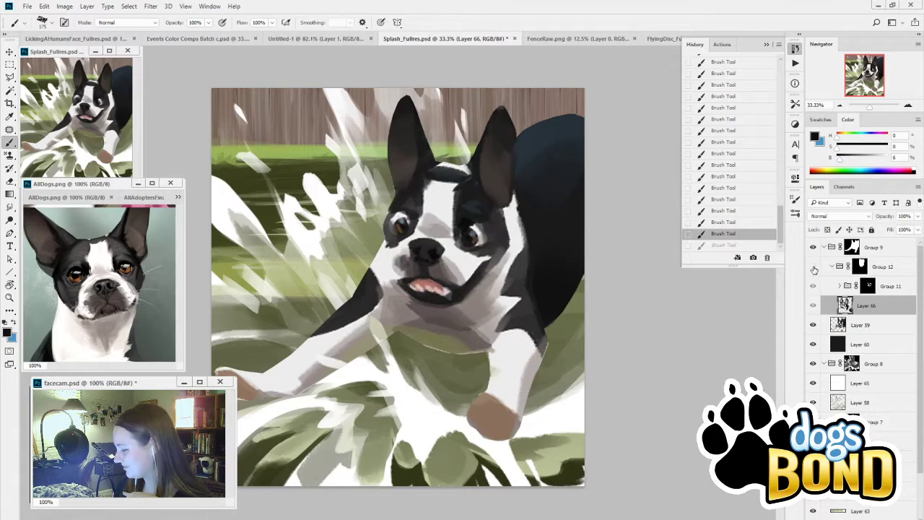
click(813, 266)
Step: Collapse Group 12 and add a new empty layer directly above Layer 59
click(832, 266)
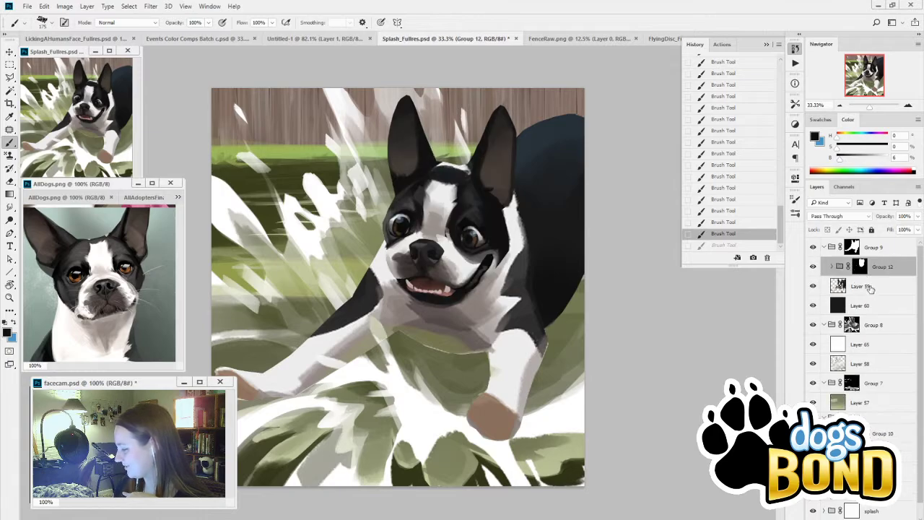
click(878, 294)
click(900, 517)
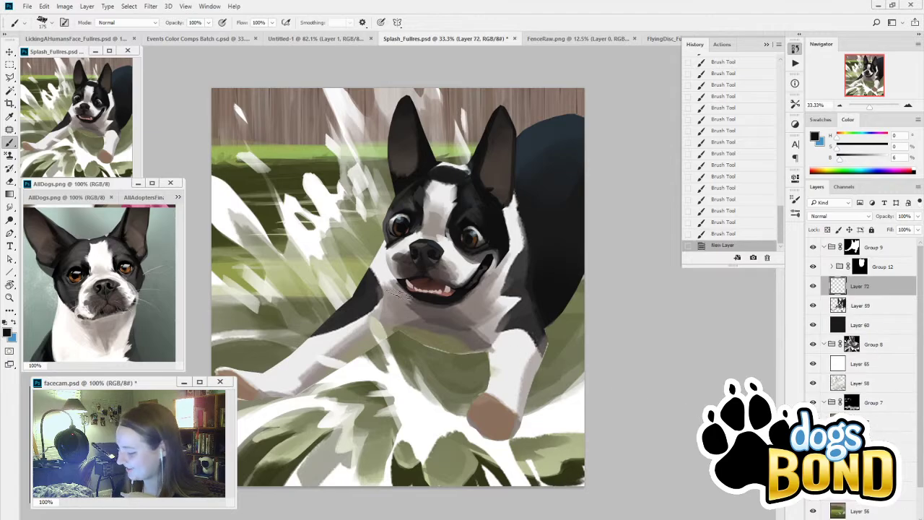
Step: Paint a shadow across the white chest beneath the chin on the new layer with a sampled warm grey (H 11, S 13, B 34)
key(i)
click(436, 315)
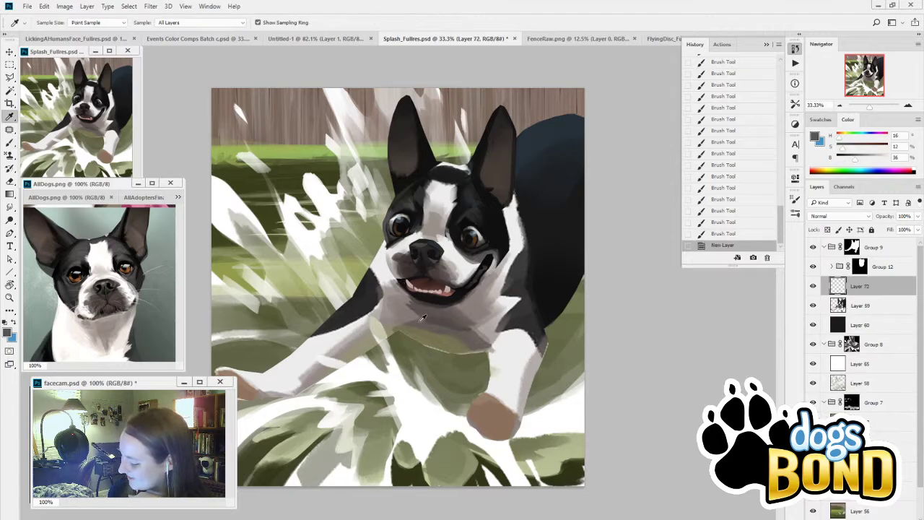
key(b)
drag(423, 314, 456, 326)
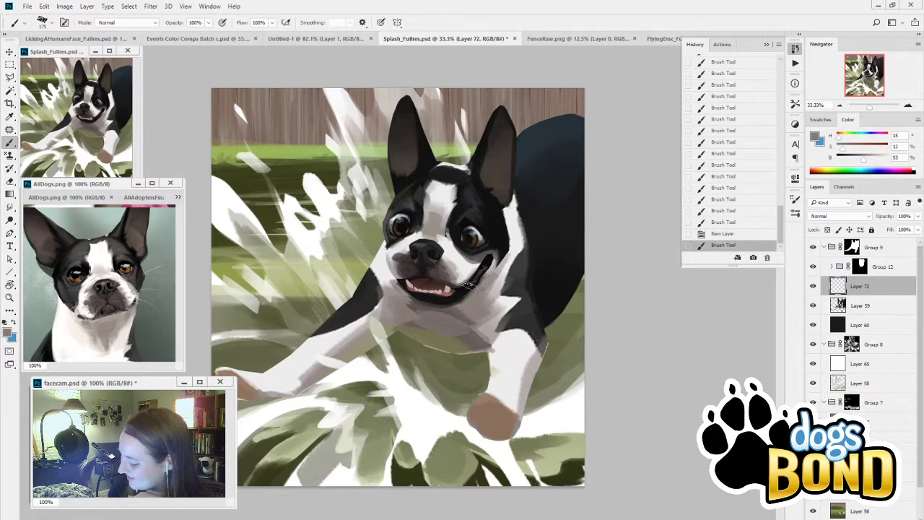
key(i)
alt+click(454, 323)
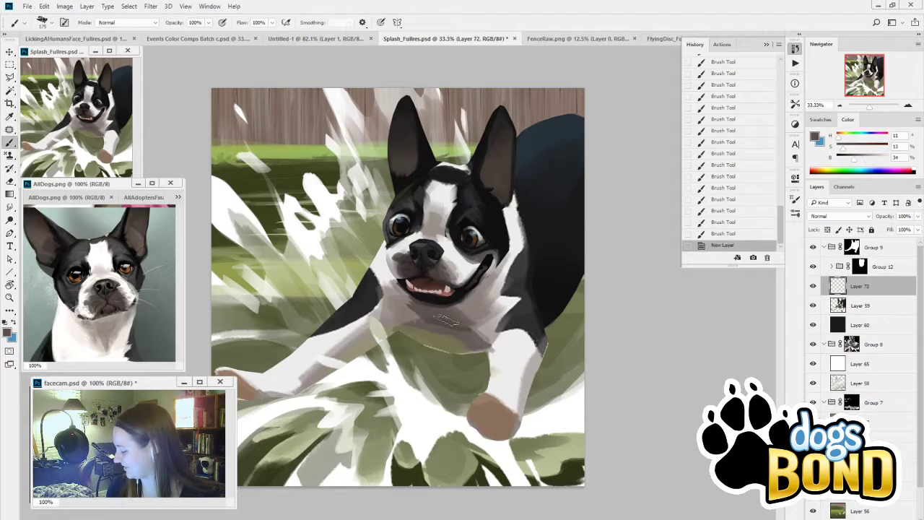
mouse_move(440, 309)
mouse_down()
mouse_move(471, 294)
mouse_move(495, 262)
mouse_move(485, 270)
mouse_up()
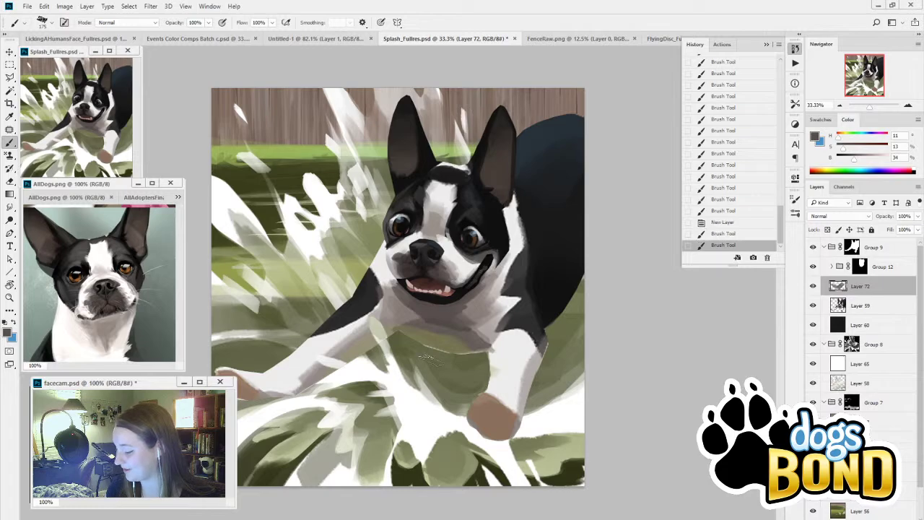
Step: Hide Layer 72 and Group 12, load Group 12's mask as a selection and copy that head area of Layer 59 onto a new layer
click(813, 286)
ctrl+click(859, 267)
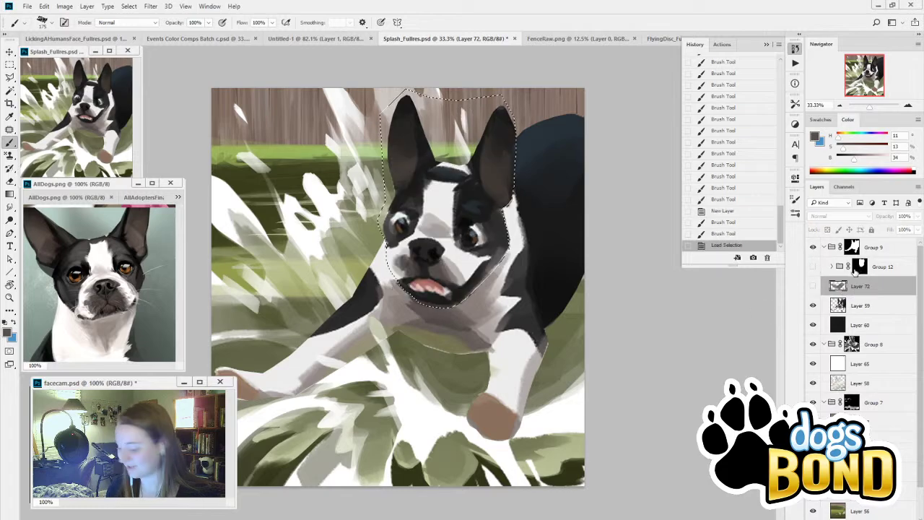
click(878, 297)
key(ctrl+c)
key(ctrl+v)
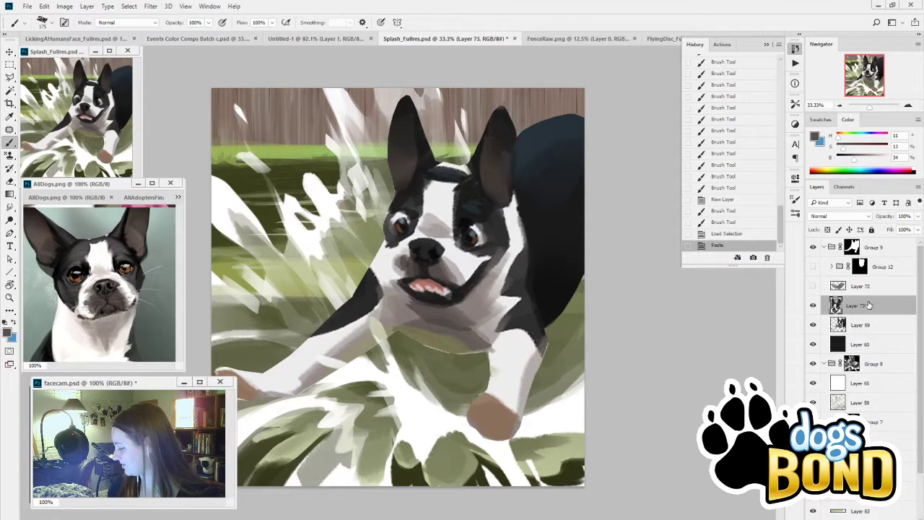
Step: Show and expand Group 12, and move the pasted head layer into it directly beneath Layer 66
click(831, 266)
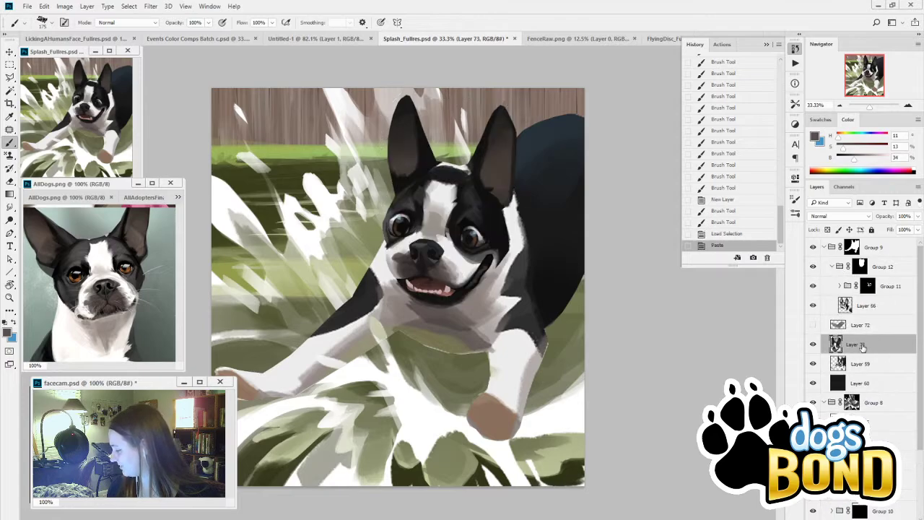
drag(863, 346, 885, 289)
key(ctrl+z)
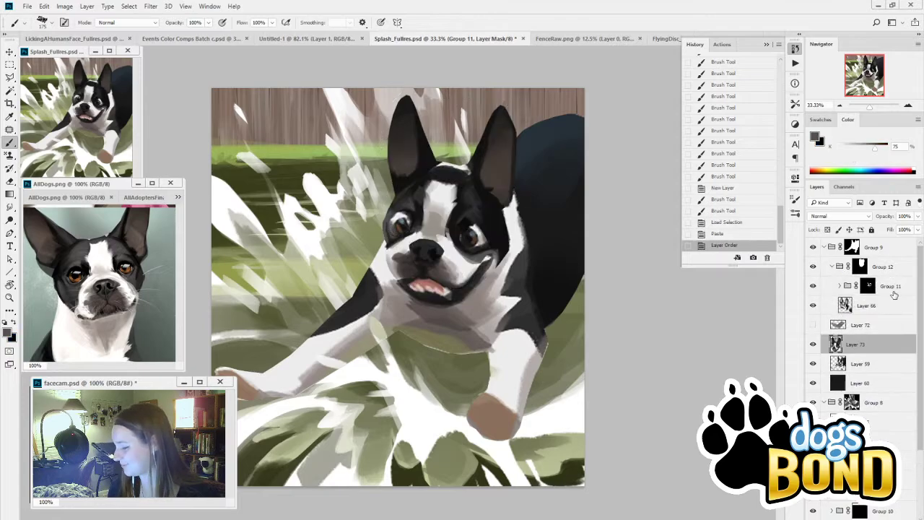
drag(859, 348, 865, 304)
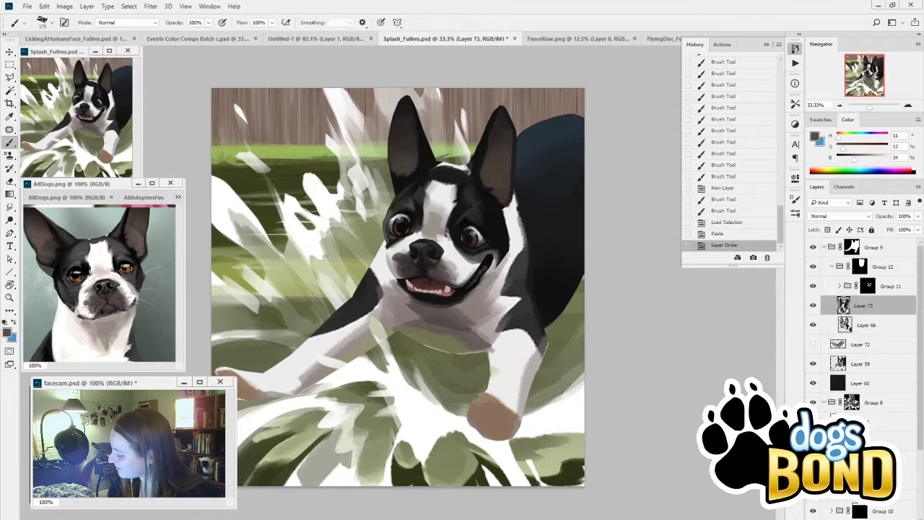
click(813, 286)
click(813, 286)
mouse_move(873, 311)
mouse_down()
mouse_move(875, 334)
mouse_move(872, 303)
mouse_up()
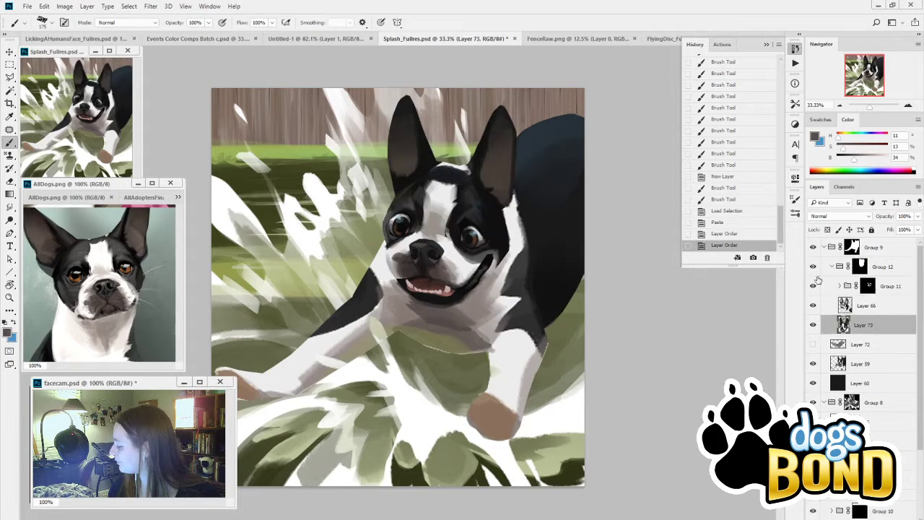
Step: Compare the dog's face with Group 11 hidden and shown
click(813, 283)
click(813, 283)
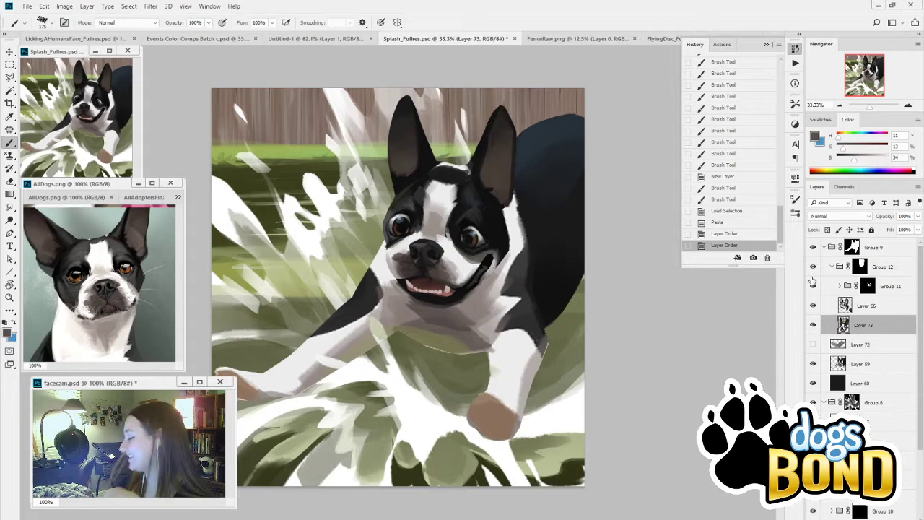
click(813, 288)
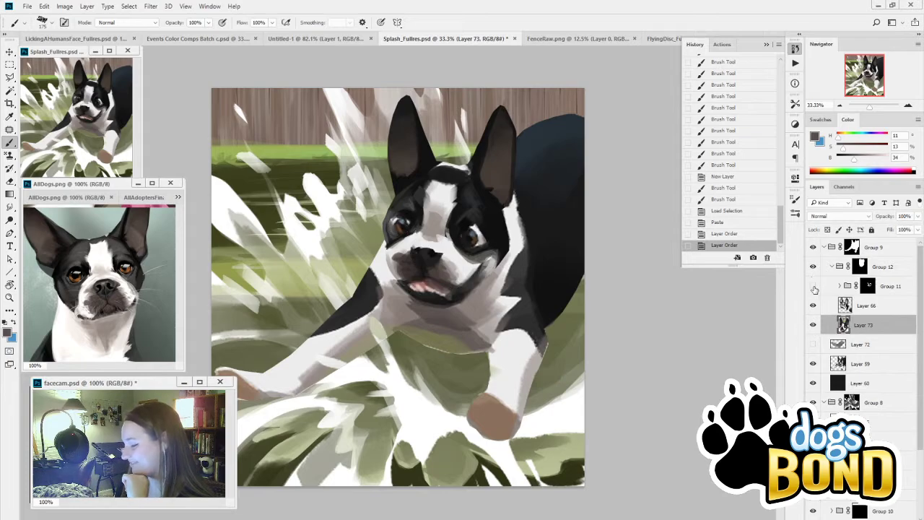
click(814, 287)
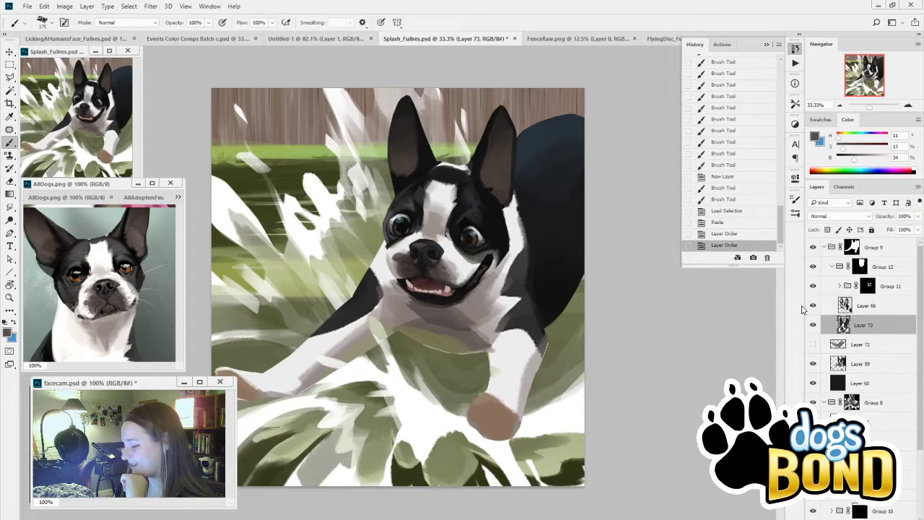